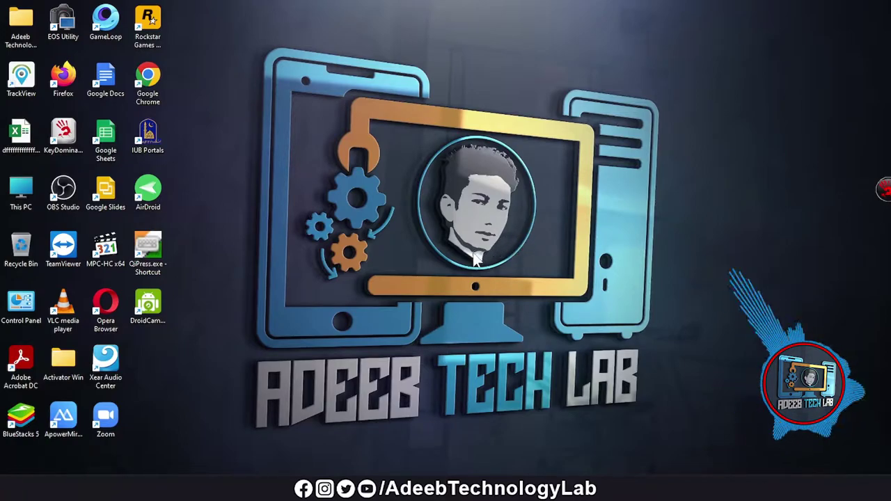
# Step: Launch Excel from Windows search by typing 'exe' and picking the Excel result
pyautogui.rightClick(459, 170)
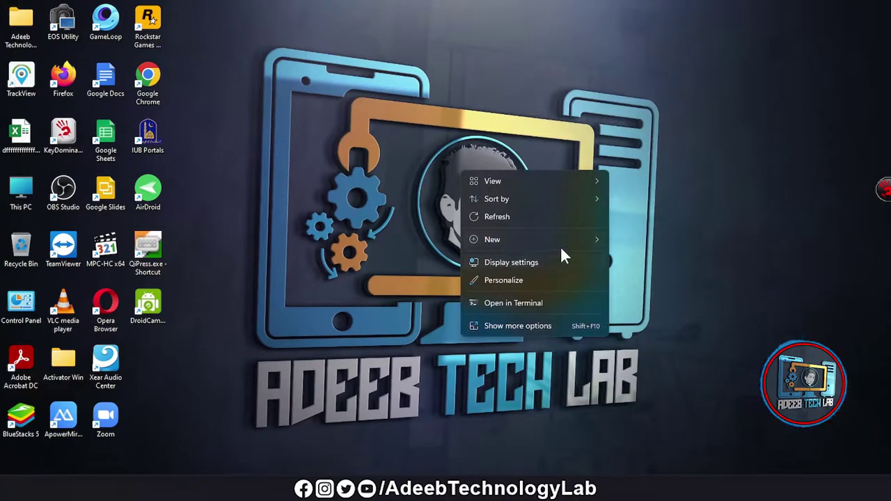
pyautogui.moveTo(569, 239)
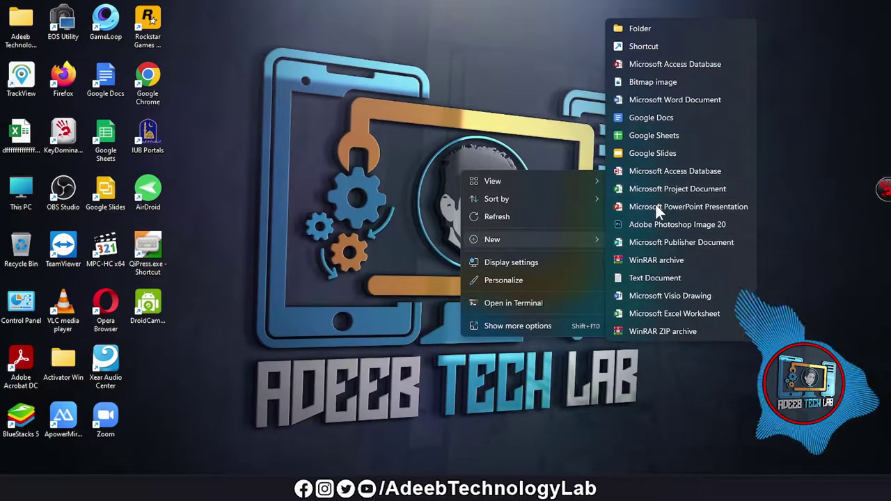
pyautogui.press('super+s')
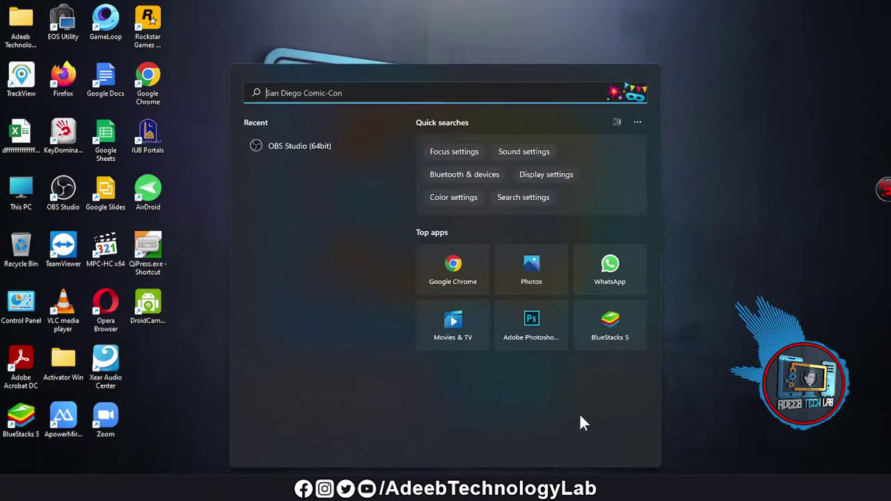
pyautogui.write('exe')
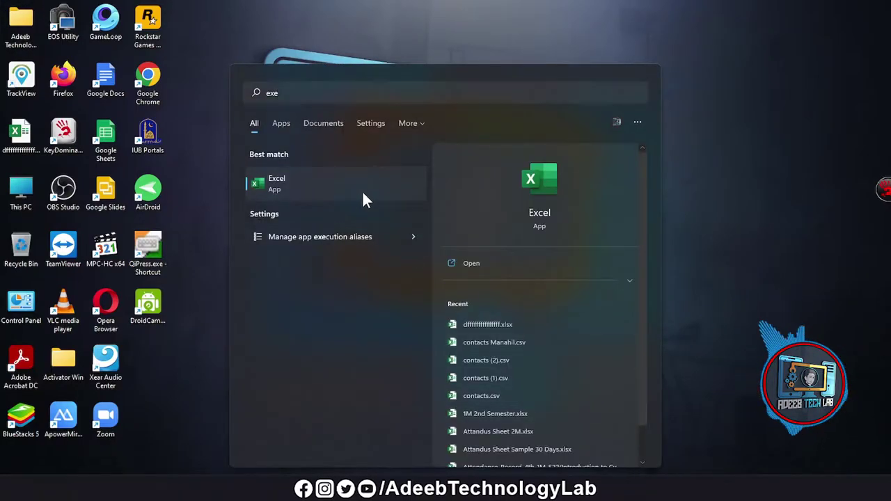
pyautogui.click(363, 193)
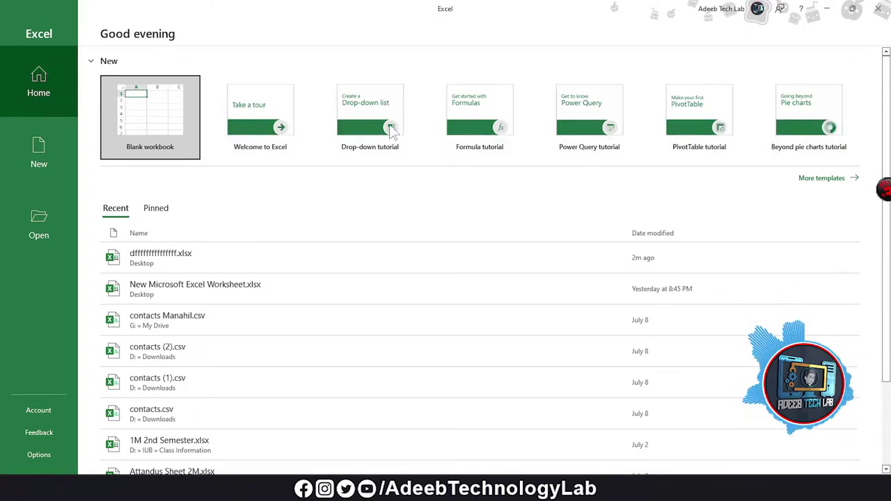
# Step: Start a blank workbook and select a few cells and ranges around the grid
pyautogui.click(153, 116)
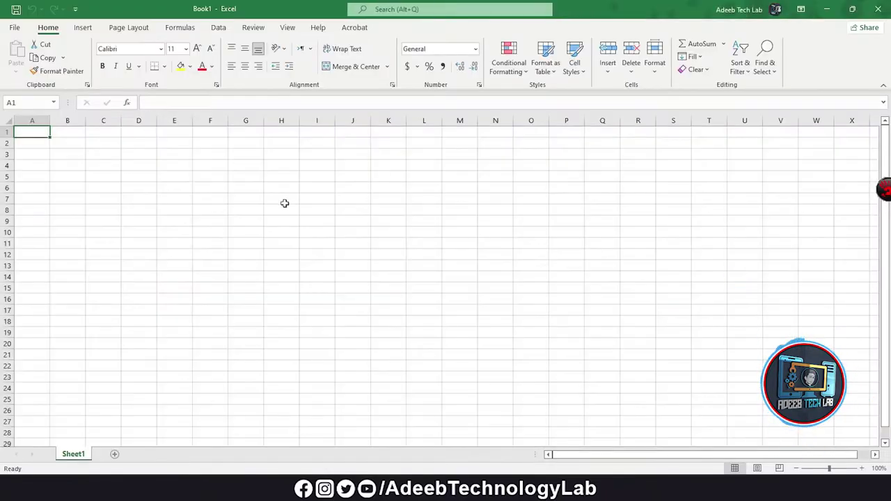
pyautogui.moveTo(49, 172); pyautogui.dragTo(165, 246)
pyautogui.click(101, 175)
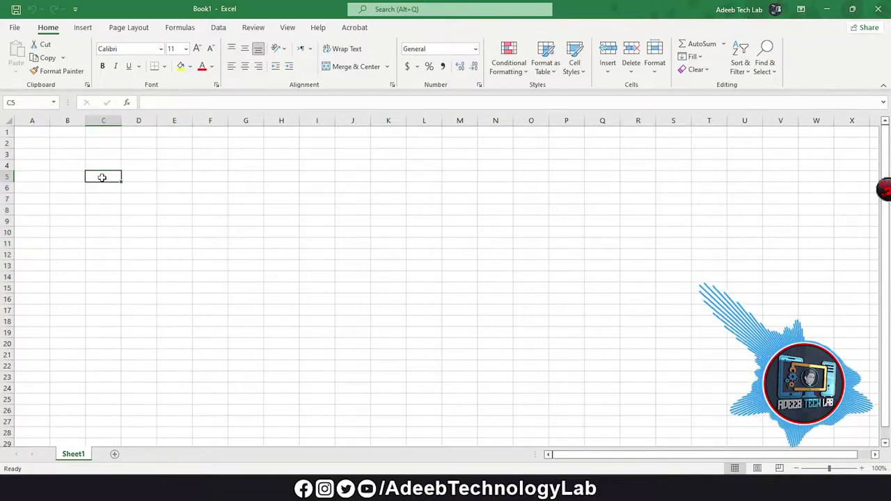
pyautogui.moveTo(36, 133); pyautogui.dragTo(321, 298)
pyautogui.click(181, 252)
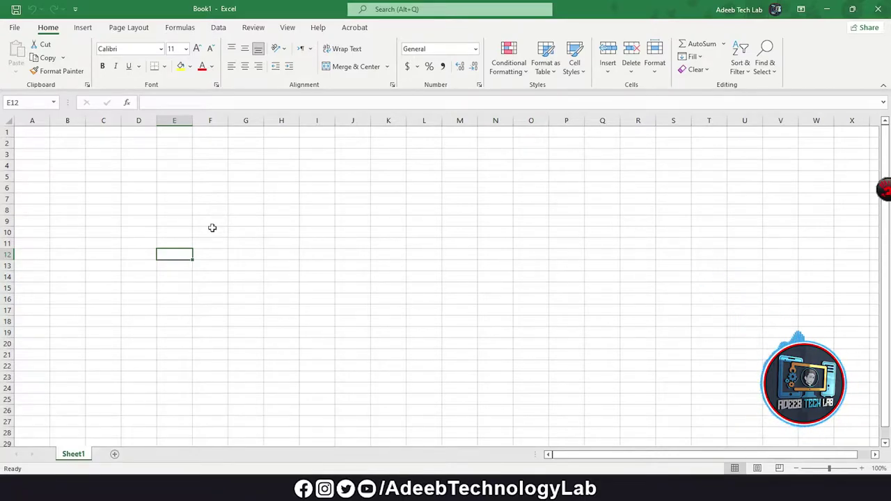
pyautogui.click(243, 231)
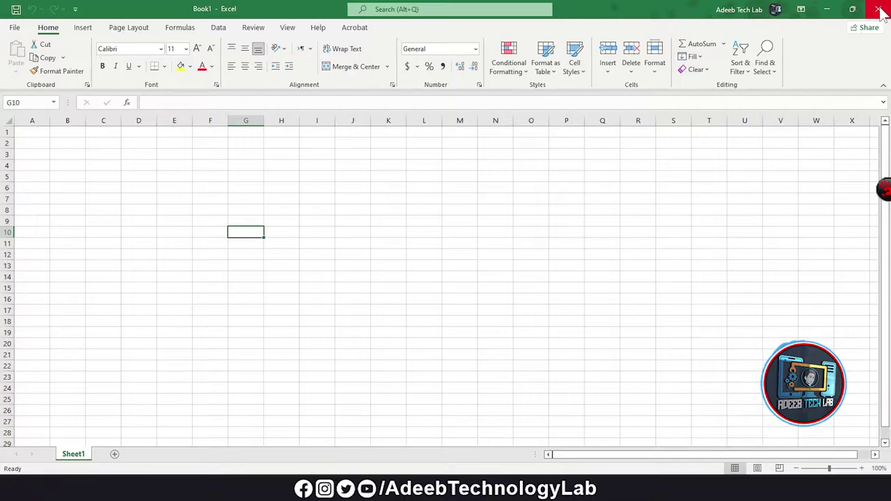
# Step: Glance at the Data tab, return to Home, and add new worksheets through Sheet4
pyautogui.click(218, 27)
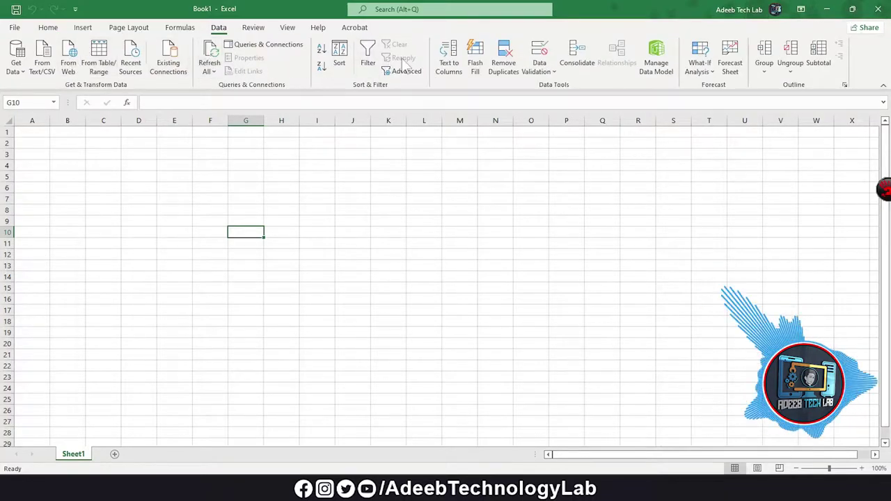
pyautogui.click(48, 27)
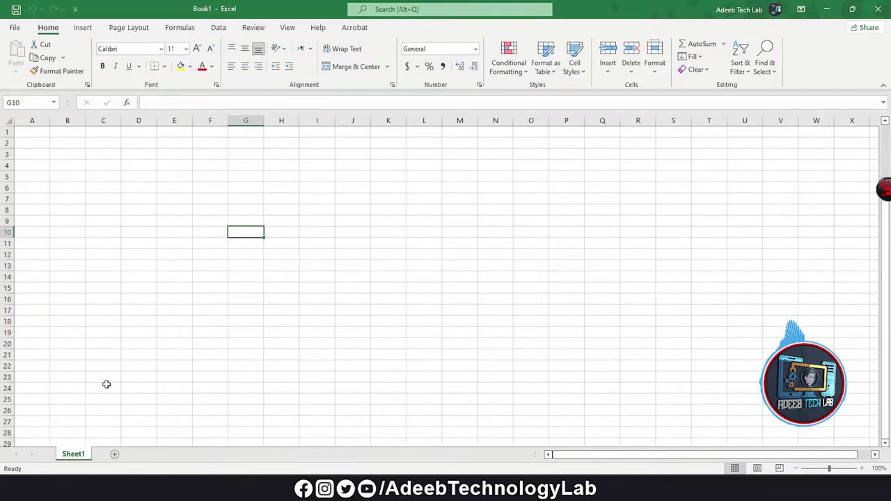
pyautogui.click(116, 456)
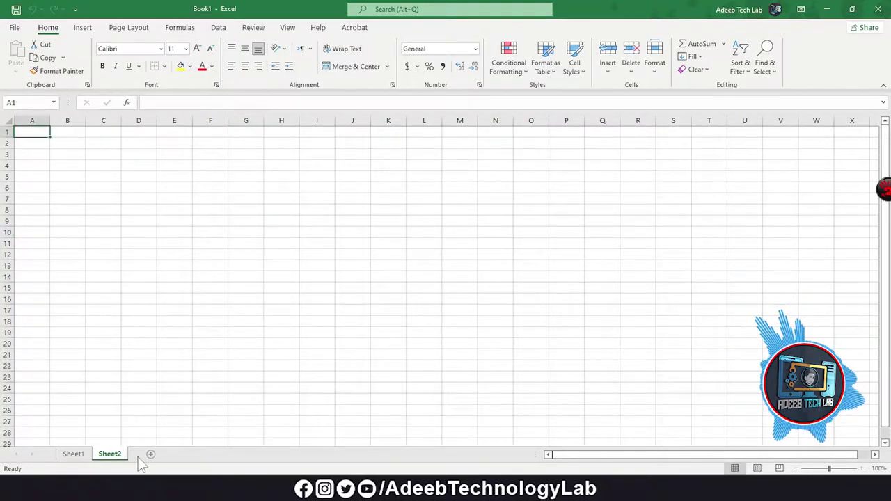
pyautogui.click(175, 454)
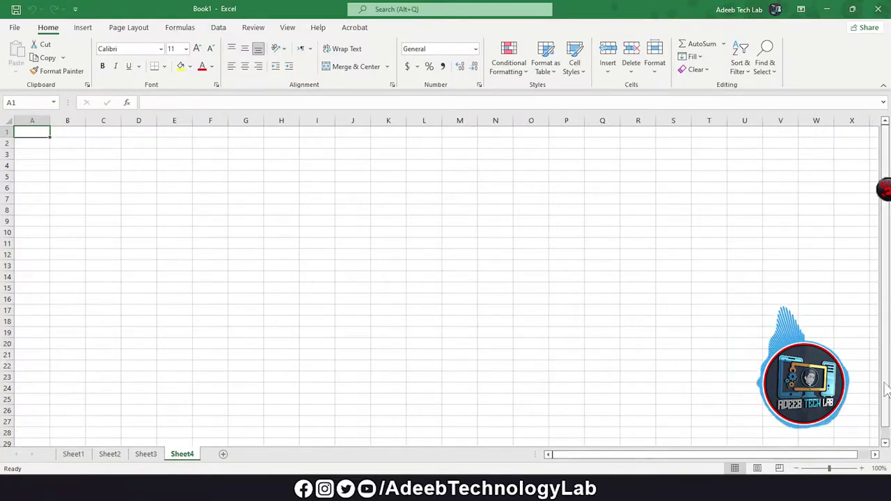
pyautogui.scroll(-1, 888, 375)
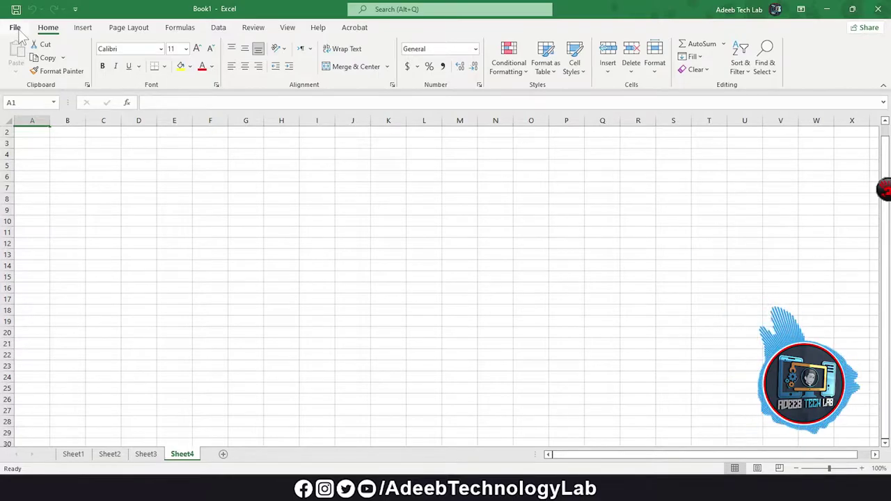
# Step: Browse the New template gallery in the File backstage
pyautogui.click(17, 26)
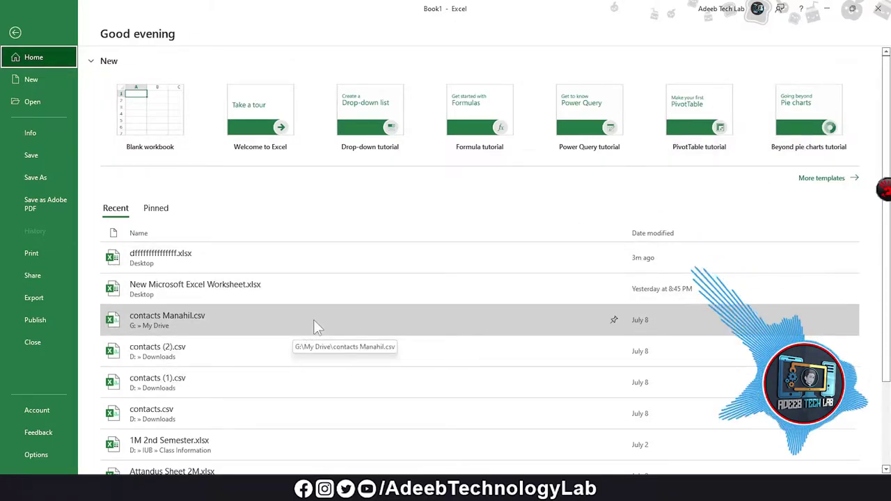
pyautogui.click(46, 82)
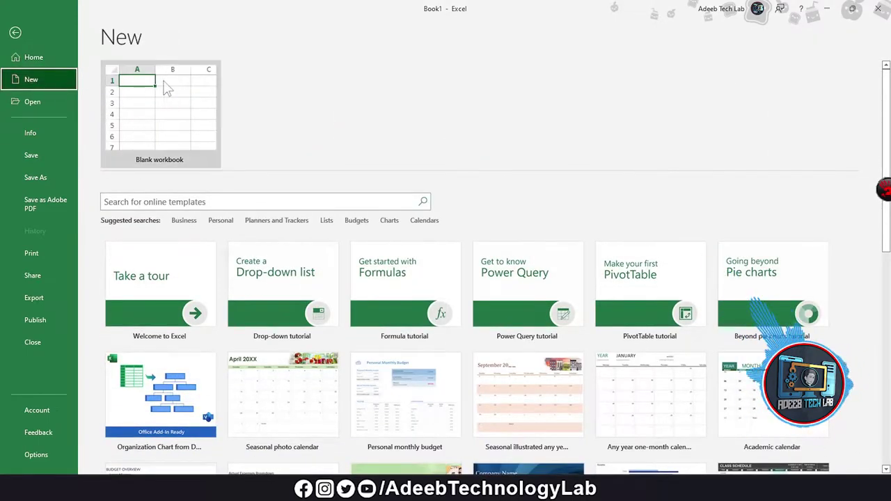
pyautogui.scroll(-1, 533, 159)
pyautogui.scroll(-1, 557, 181)
pyautogui.scroll(-1, 599, 230)
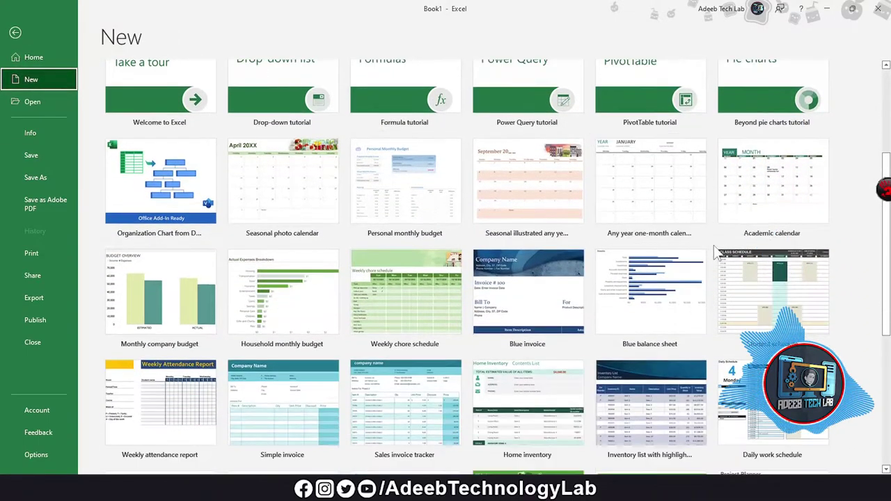
pyautogui.scroll(-1, 640, 286)
pyautogui.scroll(-3, 529, 279)
pyautogui.scroll(-1, 314, 292)
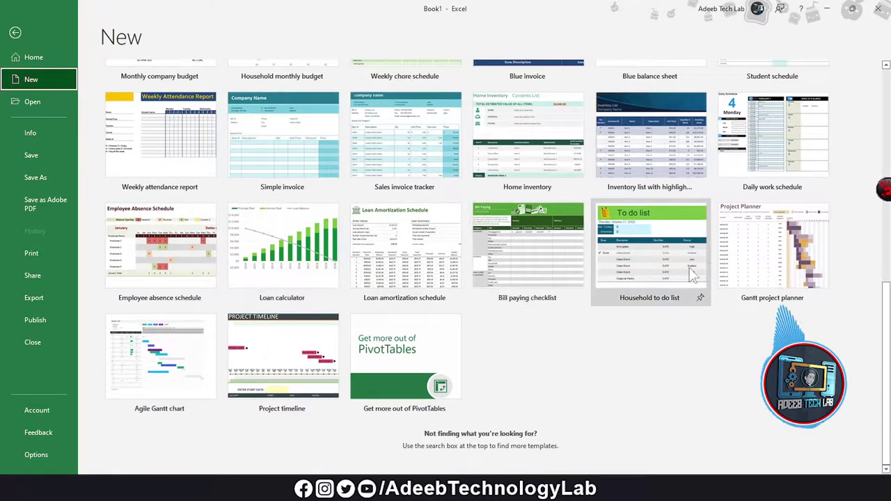
pyautogui.scroll(1, 701, 271)
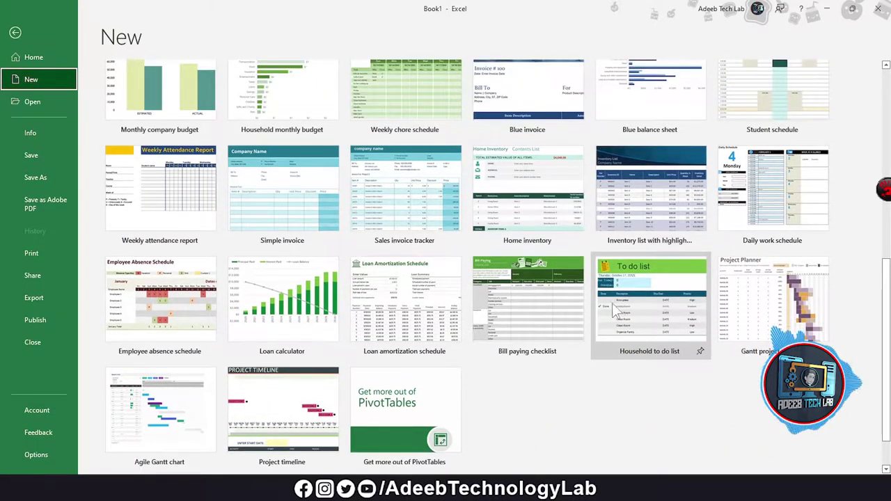
pyautogui.scroll(1, 598, 306)
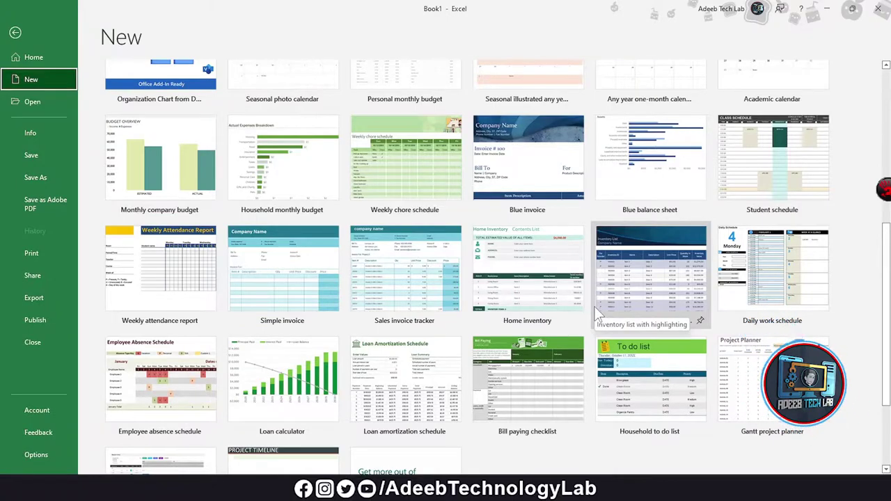
pyautogui.scroll(1, 593, 287)
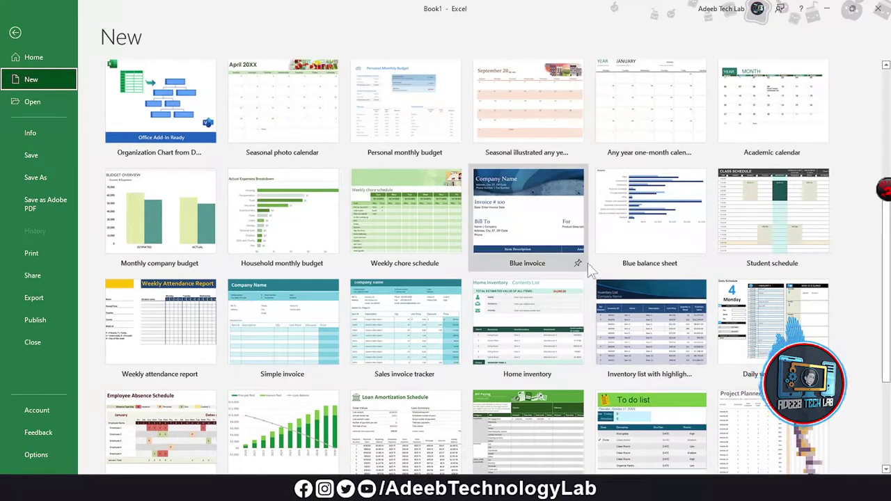
pyautogui.scroll(1, 590, 251)
pyautogui.scroll(1, 591, 251)
# Step: Look over the Recent workbooks under Open, then show the workbook's Info page
pyautogui.click(48, 101)
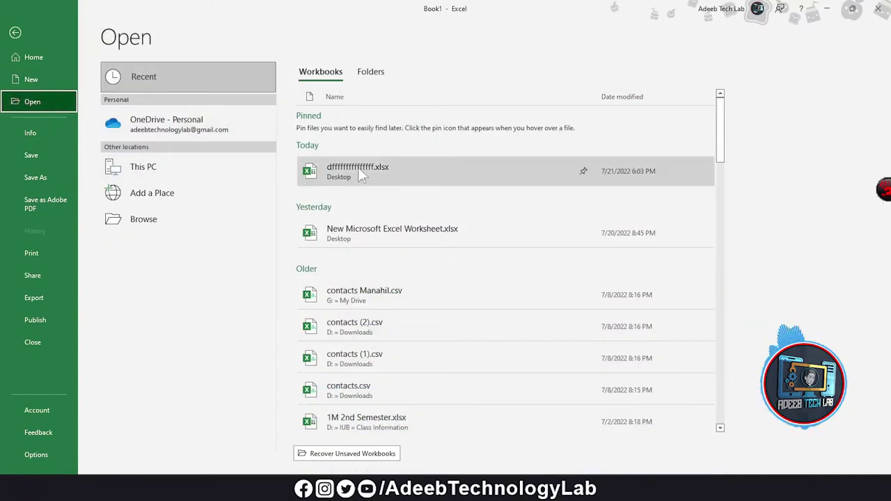
pyautogui.scroll(-2, 509, 323)
pyautogui.scroll(-3, 497, 312)
pyautogui.scroll(1, 497, 312)
pyautogui.scroll(3, 482, 305)
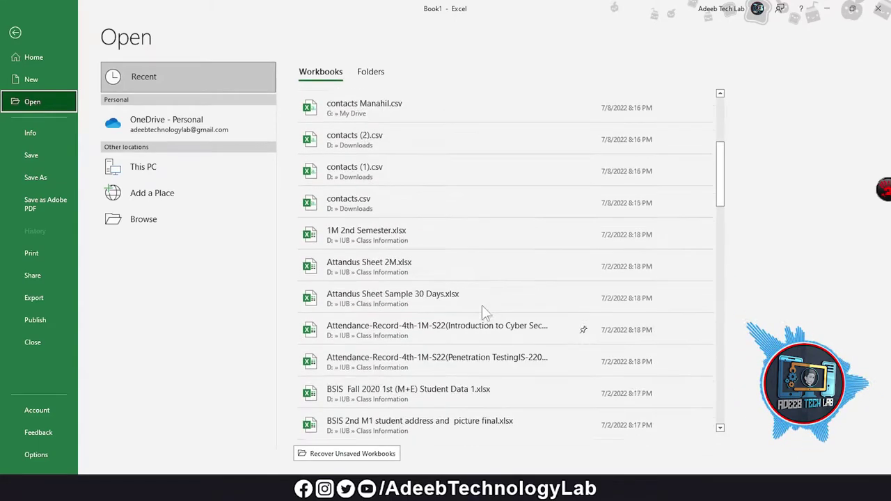
pyautogui.scroll(3, 482, 305)
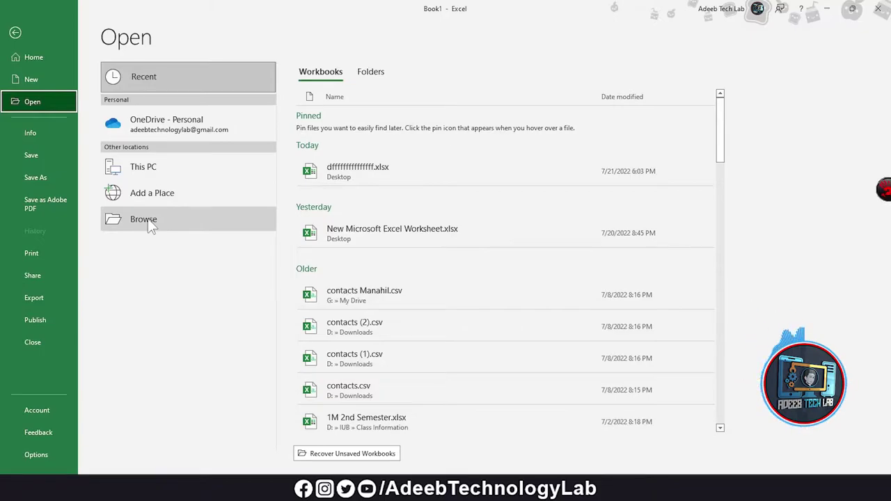
pyautogui.click(42, 132)
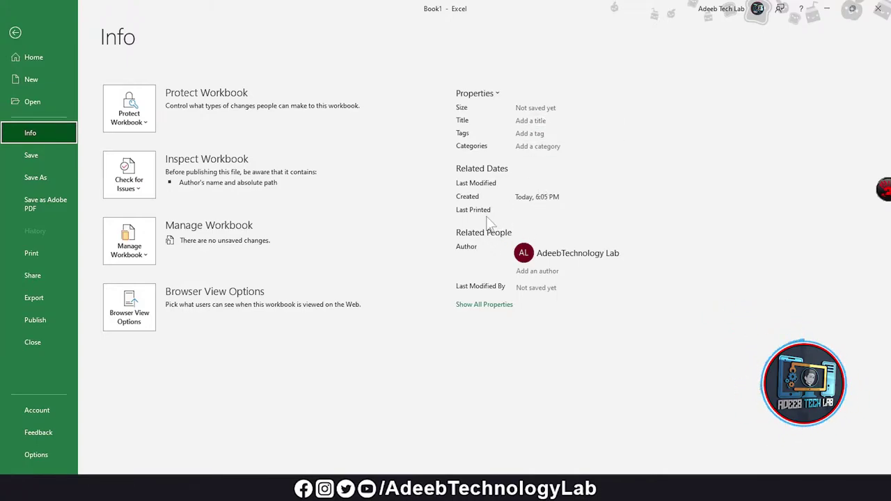
# Step: Start Save As with PDF as the file type, cancel it, then view the Print page
pyautogui.click(66, 176)
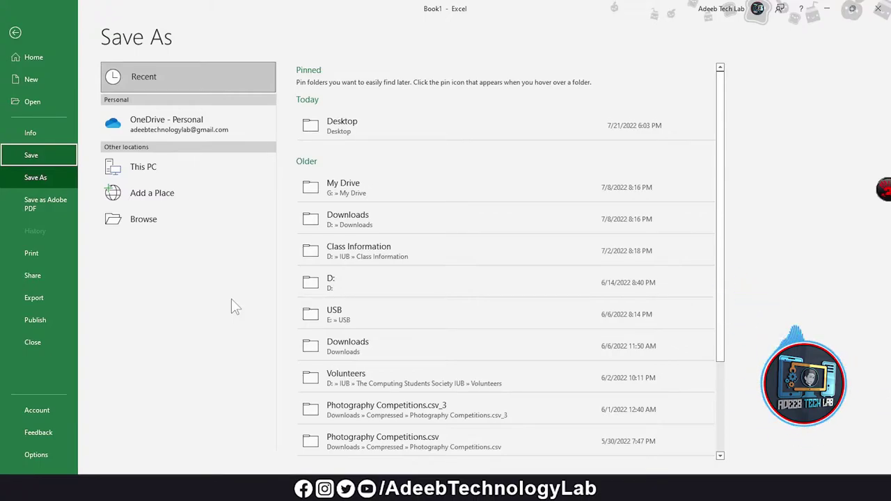
pyautogui.click(38, 180)
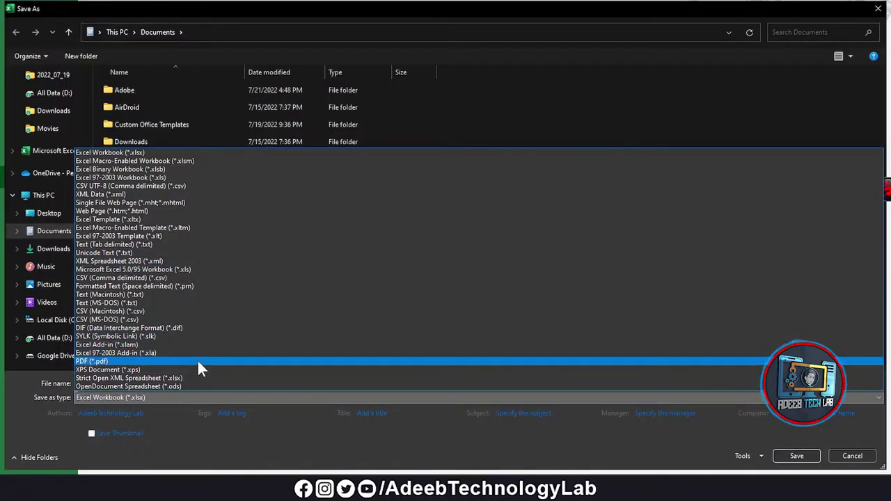
pyautogui.click(198, 362)
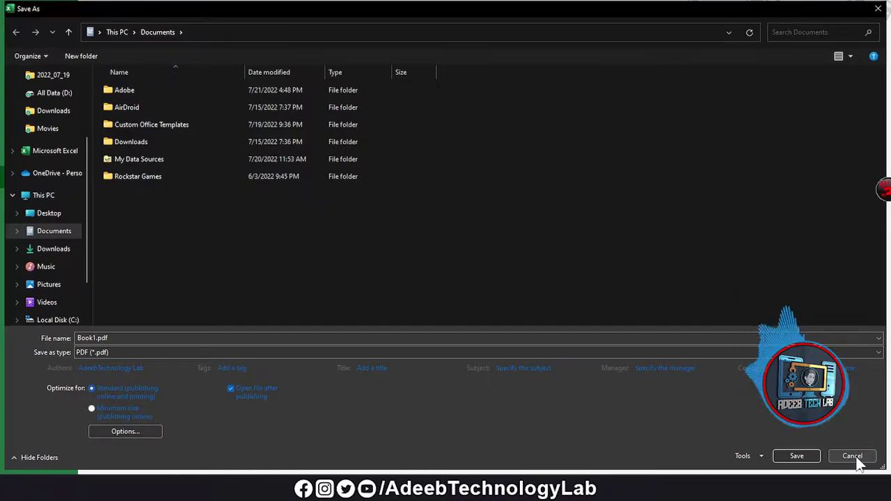
pyautogui.click(852, 456)
pyautogui.click(33, 254)
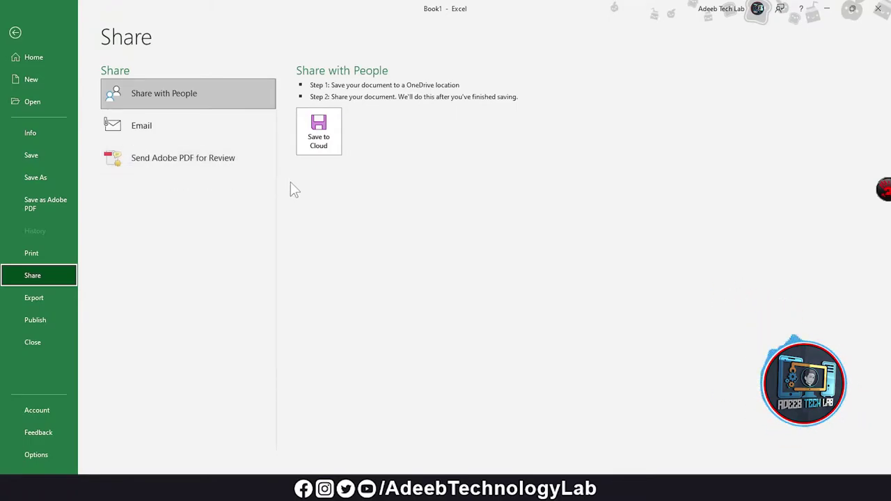
# Step: Look over the Export and Publish to Power BI pages, then return to the Sheet4 grid
pyautogui.click(47, 295)
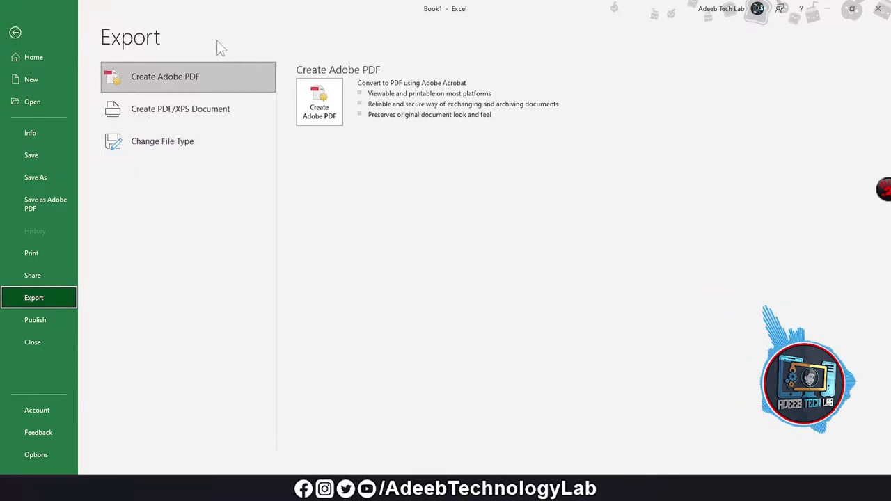
pyautogui.click(56, 318)
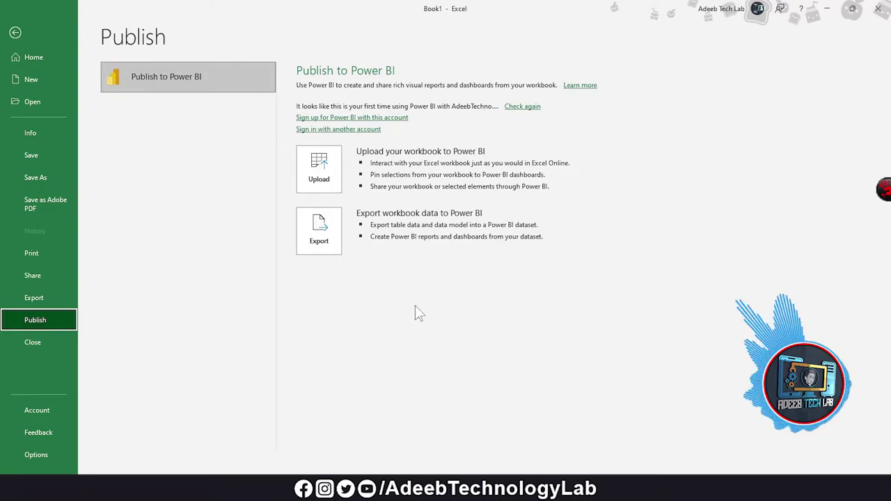
pyautogui.click(35, 342)
pyautogui.click(572, 305)
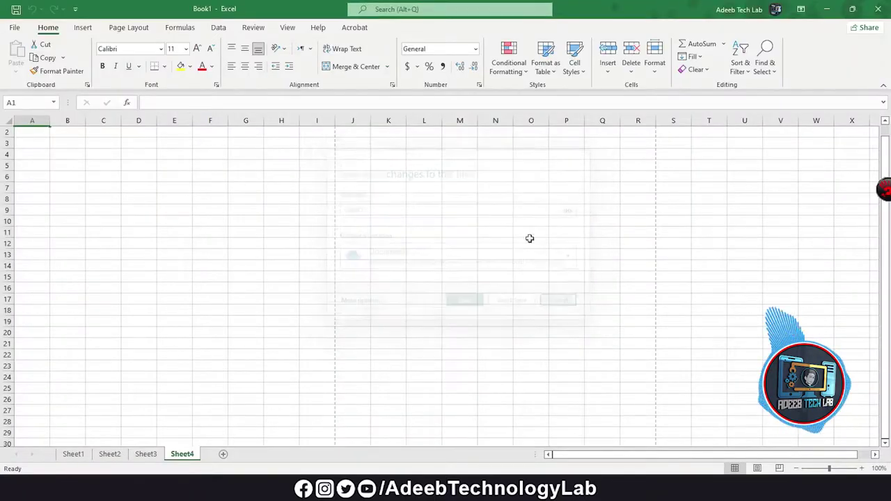
# Step: On the Account page, keep the Lunchbox background and Colorful theme, then show Feedback
pyautogui.click(15, 28)
pyautogui.click(40, 411)
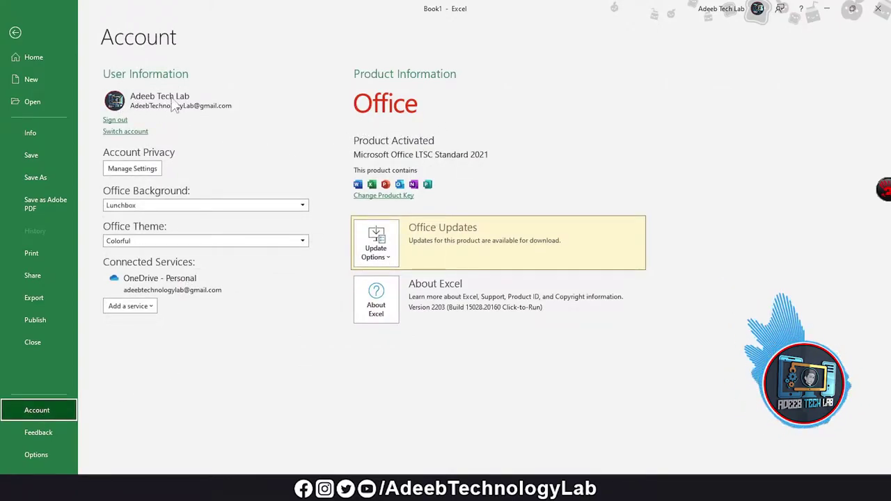
pyautogui.click(199, 205)
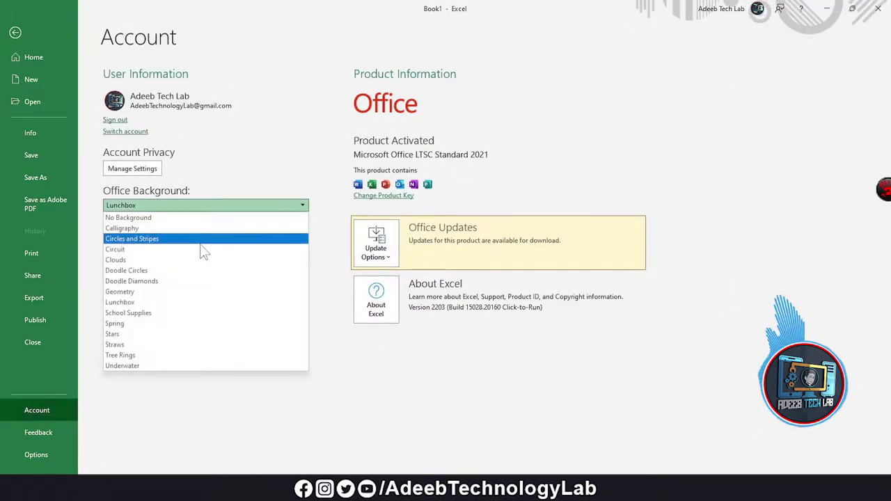
pyautogui.click(213, 306)
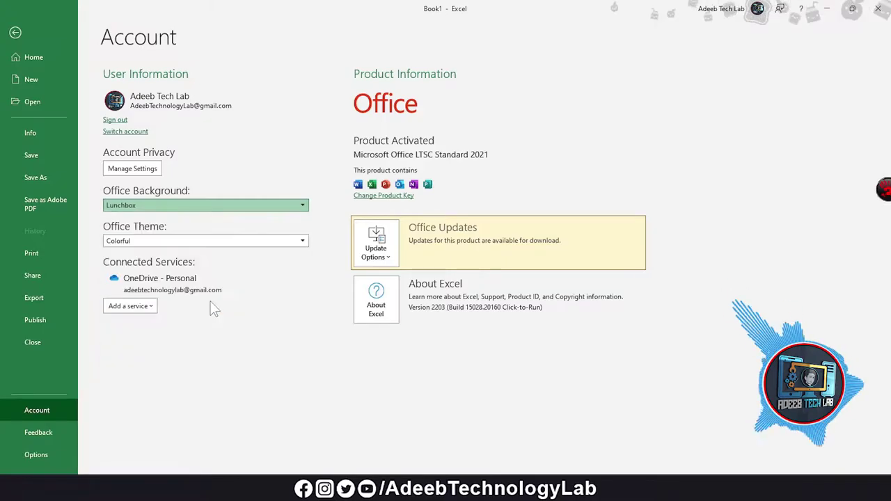
pyautogui.click(189, 242)
pyautogui.click(232, 340)
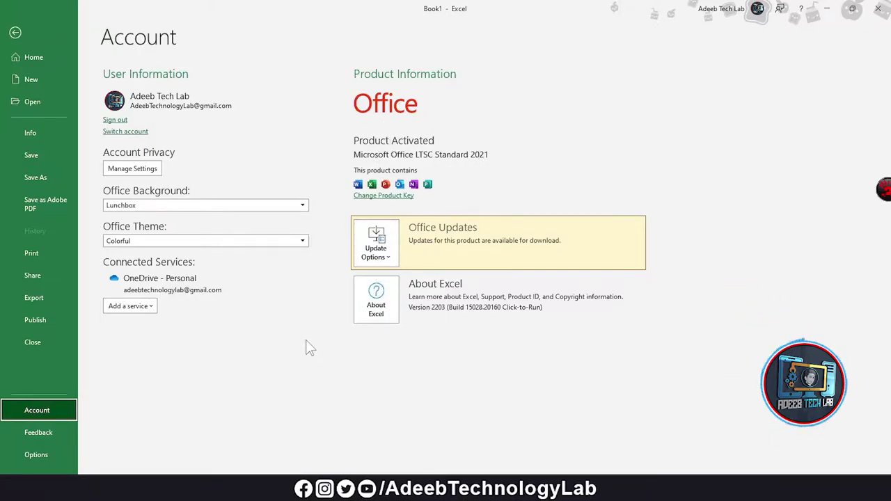
pyautogui.click(53, 433)
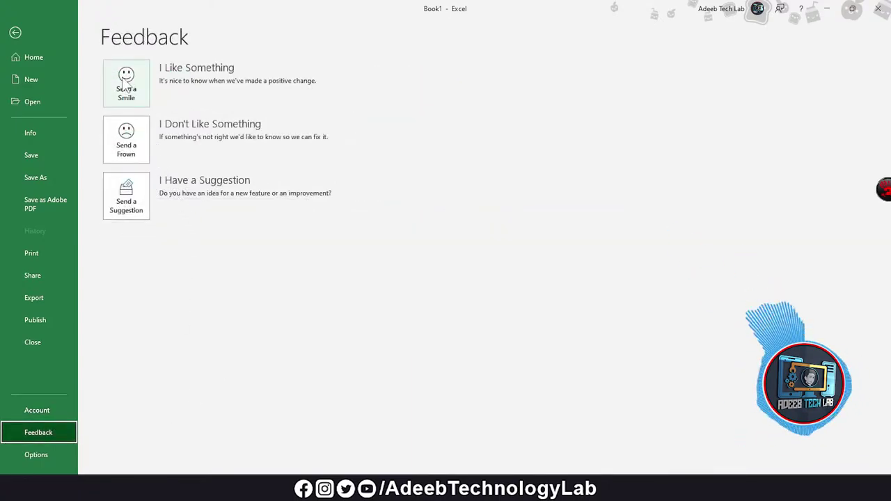
# Step: In Excel Options, view the Formulas, Data, Proofing, Save, Language and Accessibility categories
pyautogui.click(23, 456)
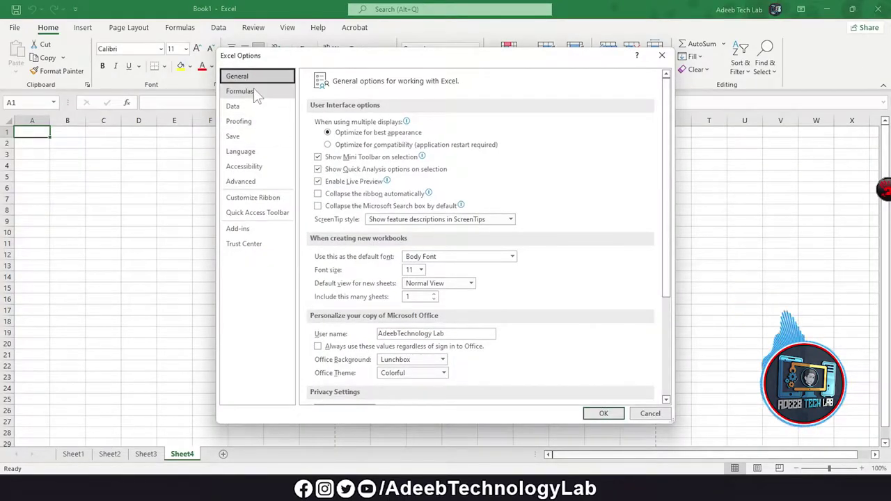
pyautogui.click(254, 92)
pyautogui.click(253, 106)
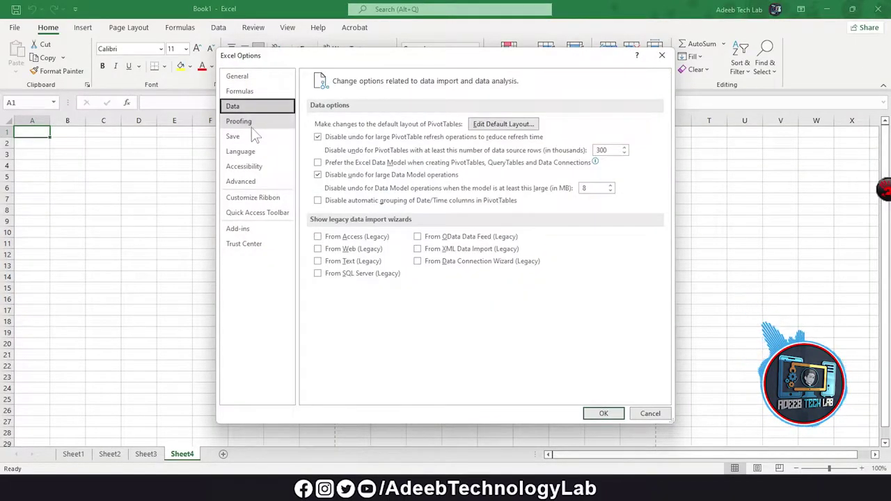
pyautogui.click(252, 121)
pyautogui.click(233, 137)
pyautogui.click(244, 151)
pyautogui.click(247, 166)
# Step: View the Advanced and Customize Ribbon settings, then cancel Options without changes
pyautogui.click(254, 181)
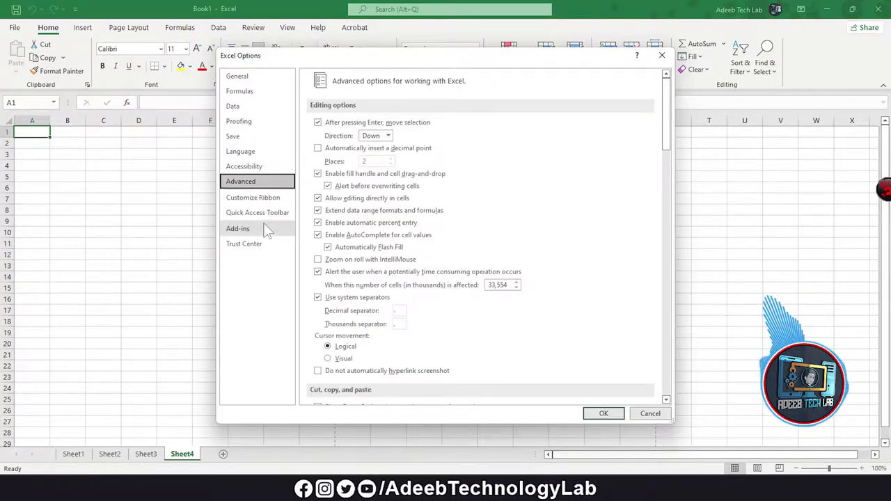
pyautogui.click(256, 197)
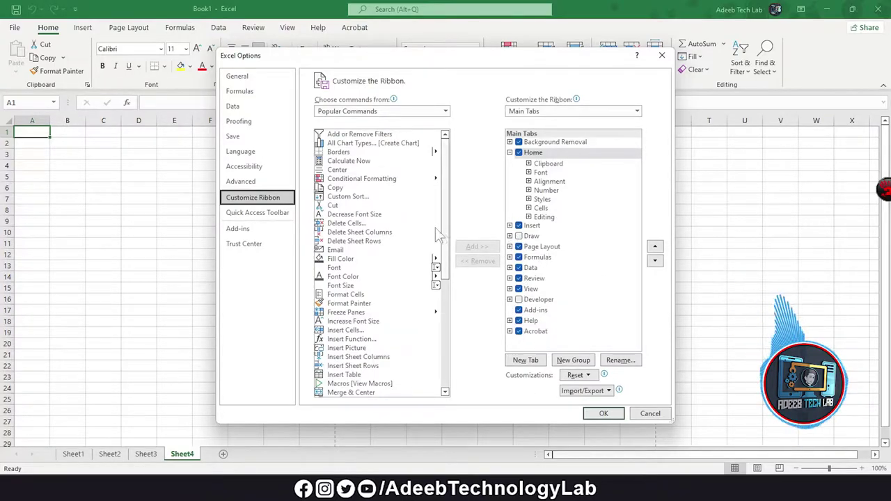
pyautogui.scroll(-6, 391, 285)
pyautogui.scroll(-2, 392, 284)
pyautogui.scroll(5, 392, 284)
pyautogui.scroll(3, 350, 251)
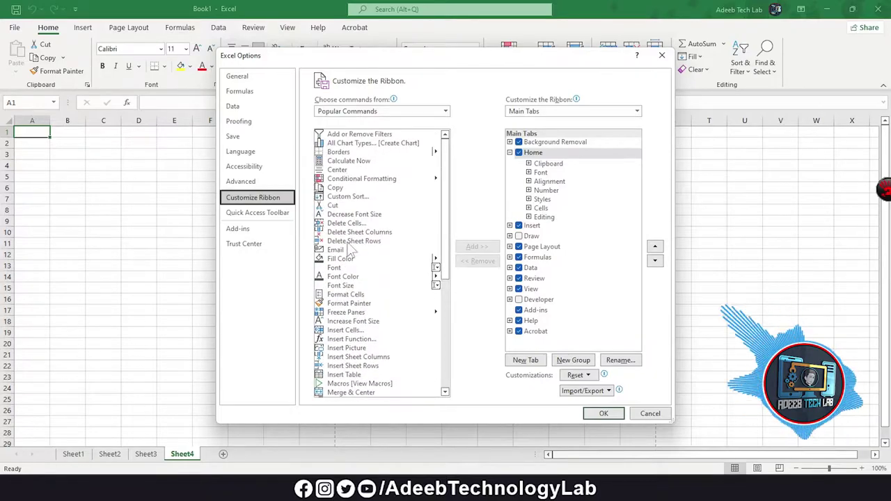
pyautogui.click(651, 414)
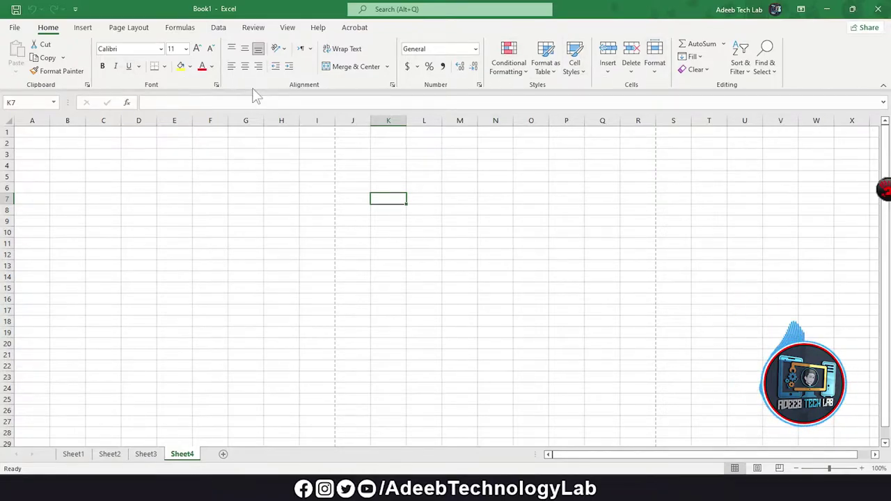
pyautogui.click(15, 27)
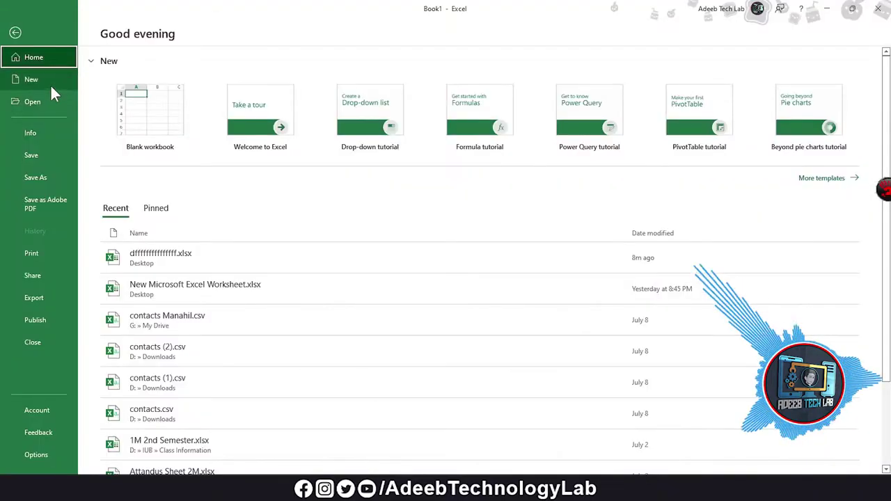
# Step: Create a new workbook from the Daily work schedule template in the New gallery
pyautogui.click(50, 83)
pyautogui.scroll(-2, 477, 226)
pyautogui.scroll(-2, 515, 251)
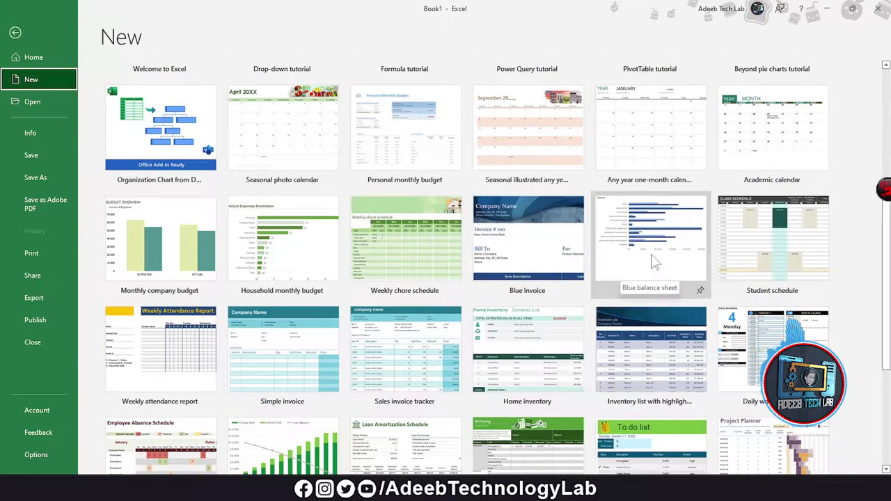
pyautogui.scroll(-1, 654, 254)
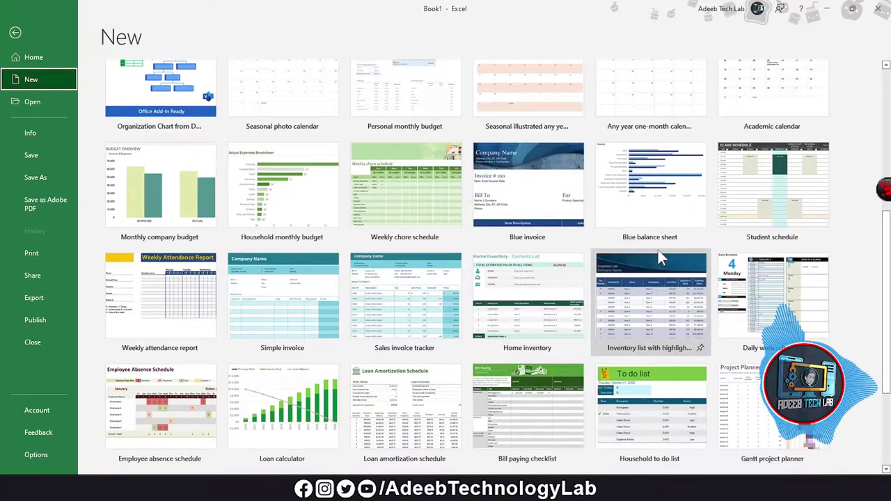
pyautogui.click(786, 295)
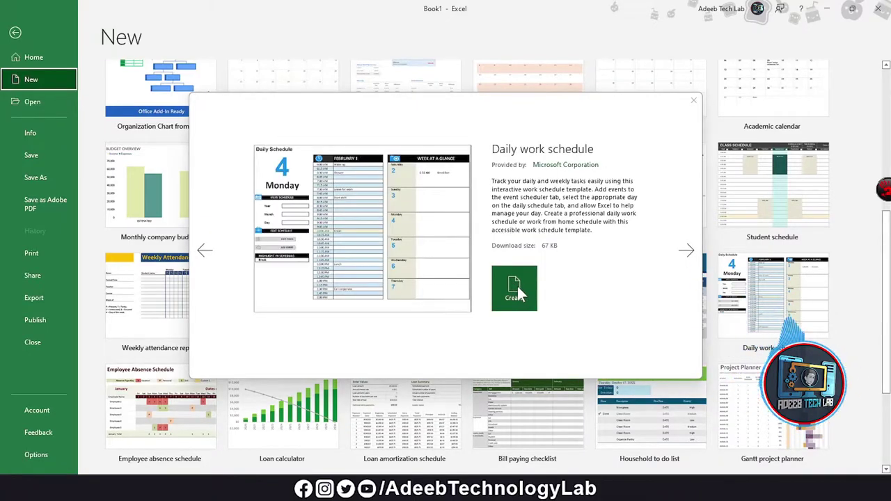
pyautogui.click(517, 284)
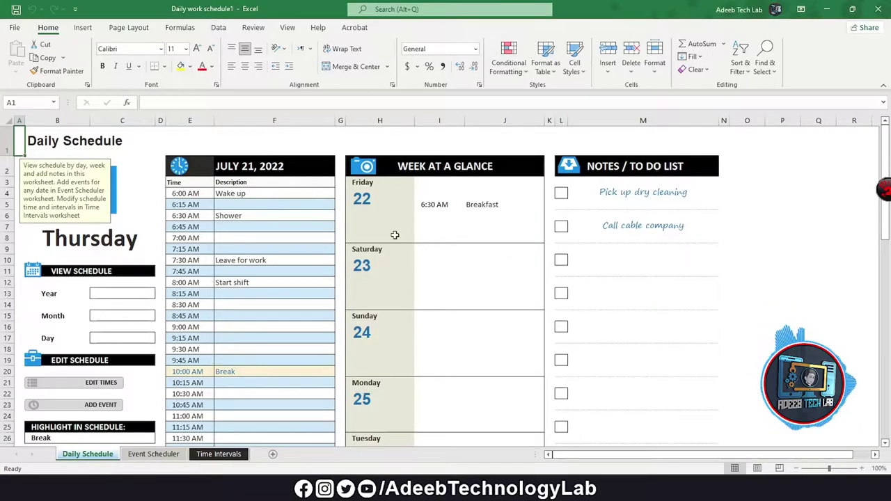
pyautogui.click(172, 260)
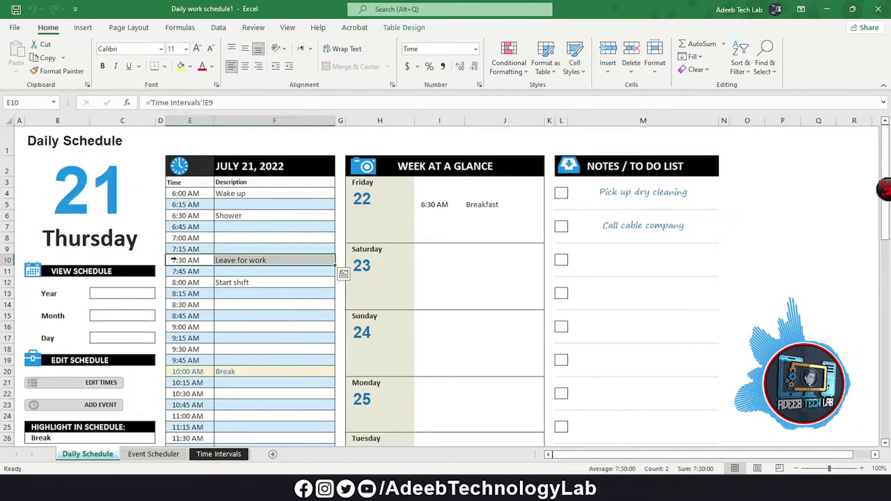
pyautogui.click(87, 236)
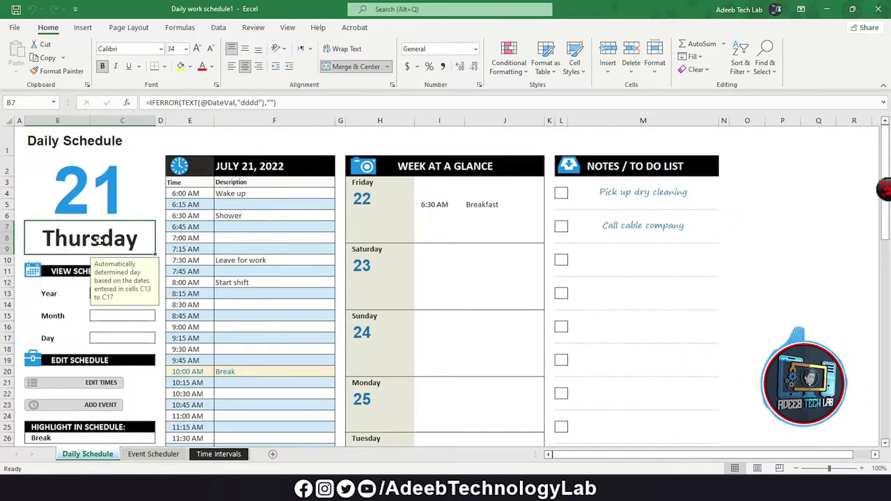
pyautogui.click(161, 49)
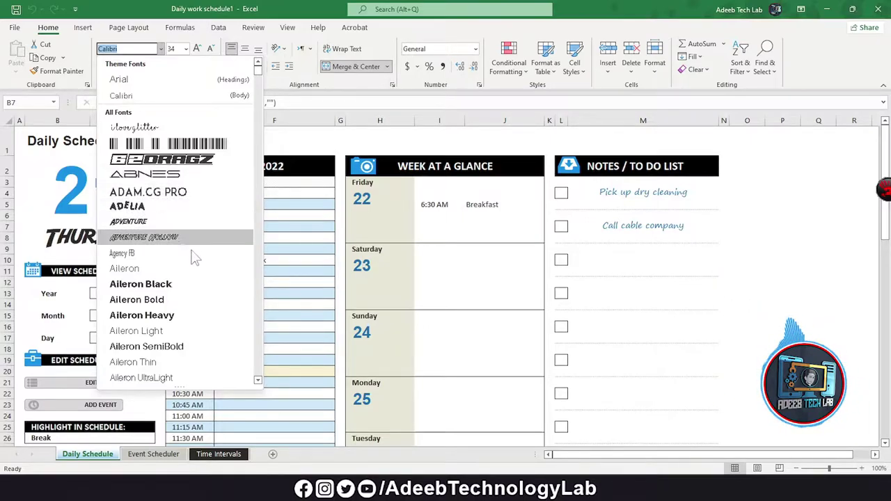
pyautogui.click(667, 224)
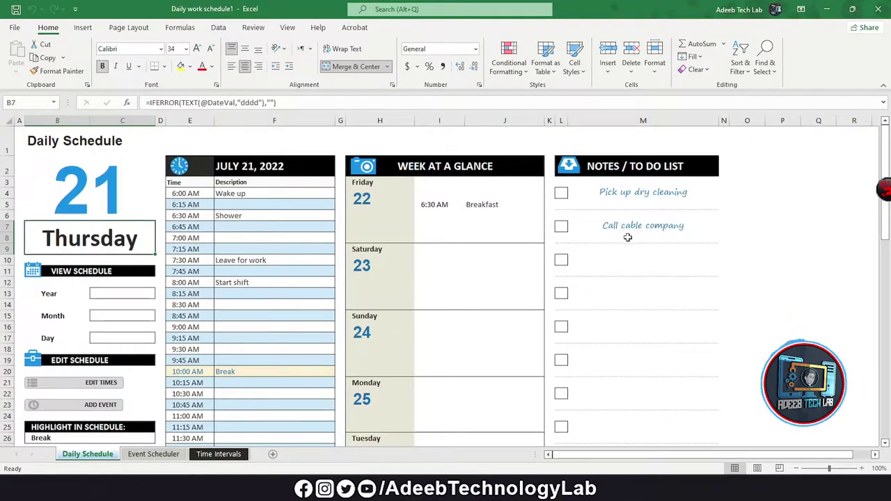
# Step: Enlarge the Call cable company note in M6 to font size 18
pyautogui.click(631, 225)
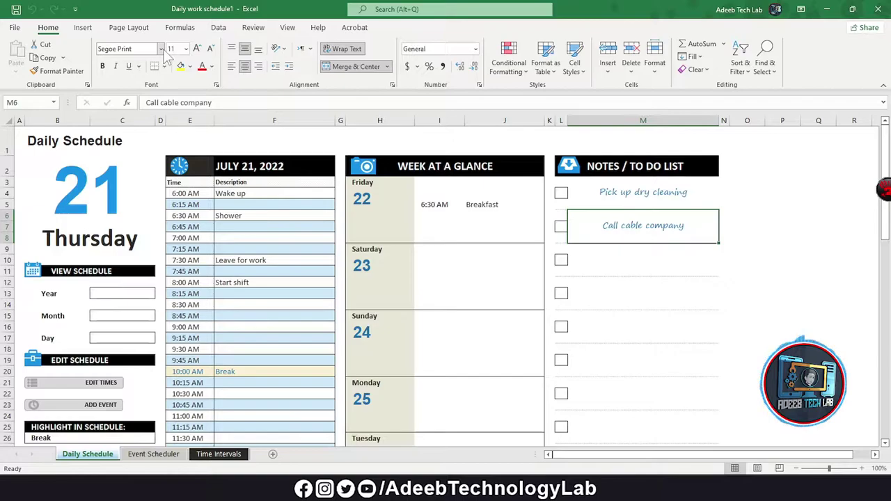
pyautogui.click(161, 49)
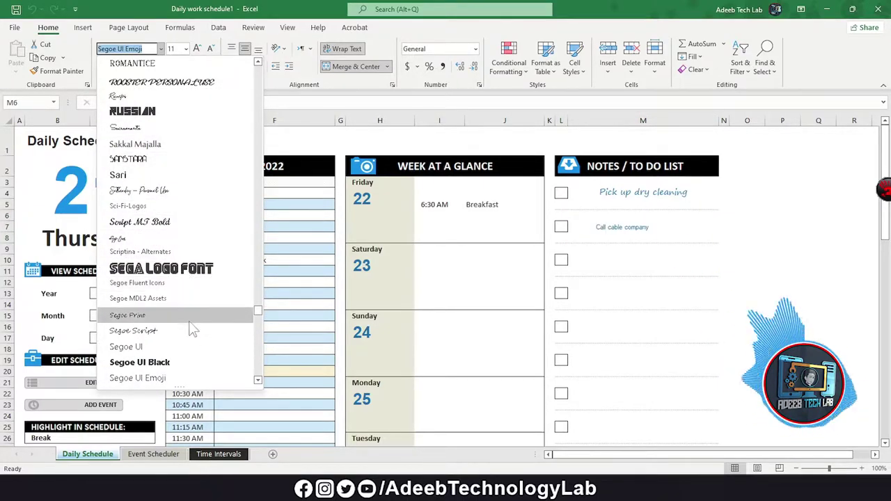
pyautogui.scroll(-5, 190, 351)
pyautogui.click(186, 49)
pyautogui.click(186, 48)
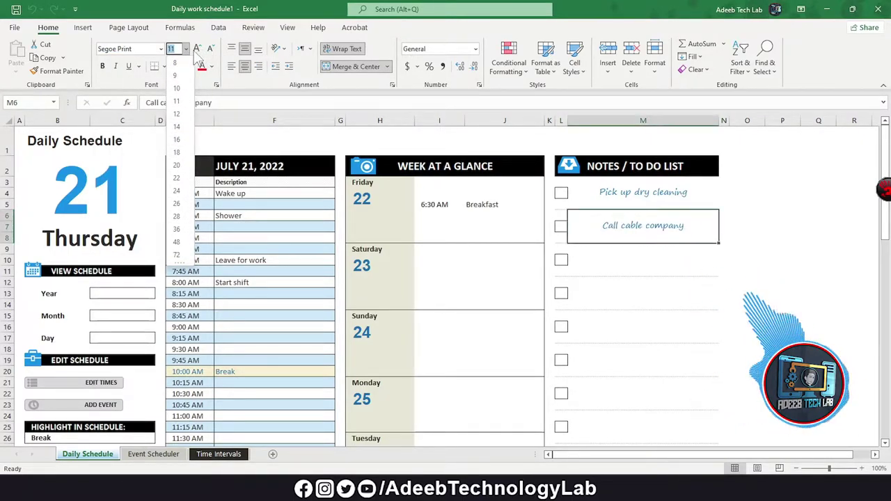
pyautogui.click(176, 113)
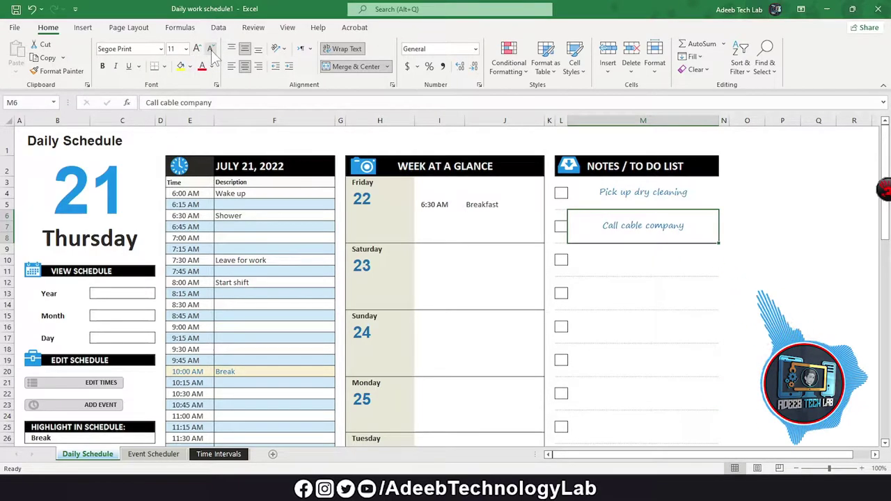
pyautogui.click(197, 50)
pyautogui.click(197, 49)
pyautogui.click(197, 49)
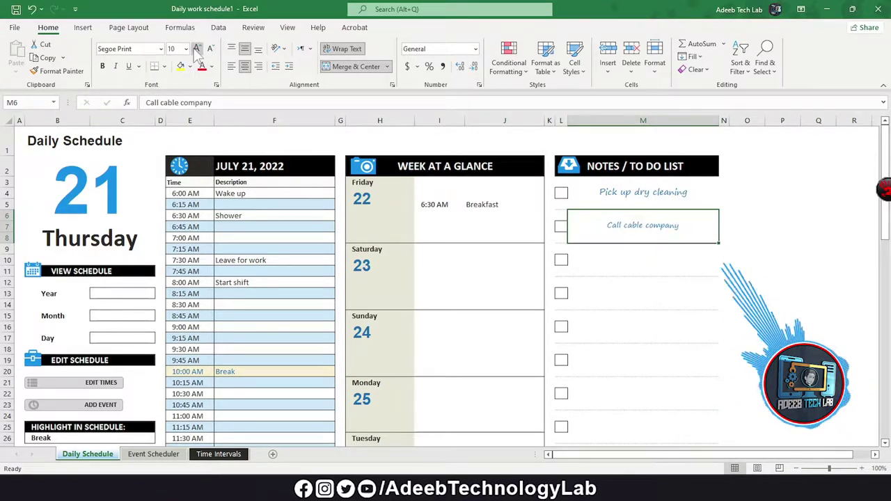
pyautogui.click(198, 50)
pyautogui.click(198, 51)
pyautogui.click(199, 53)
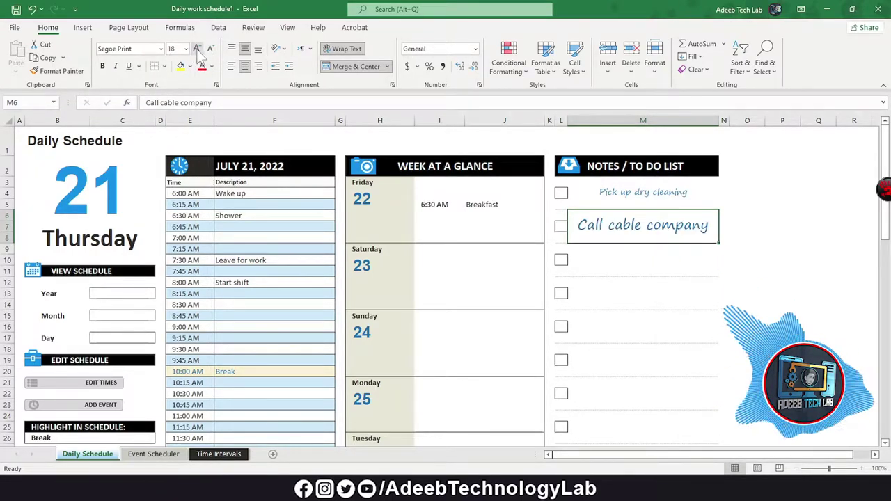
# Step: Make the note bold, toggle italic on and off, and apply a double underline
pyautogui.click(106, 70)
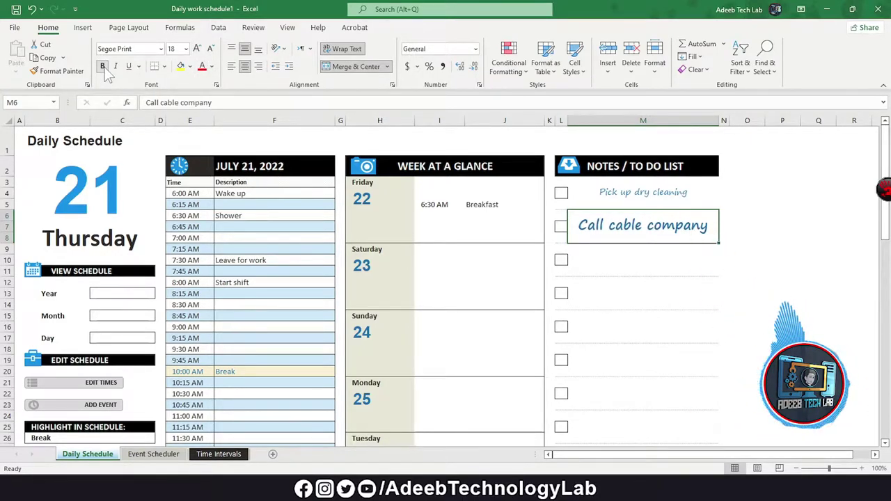
pyautogui.click(116, 68)
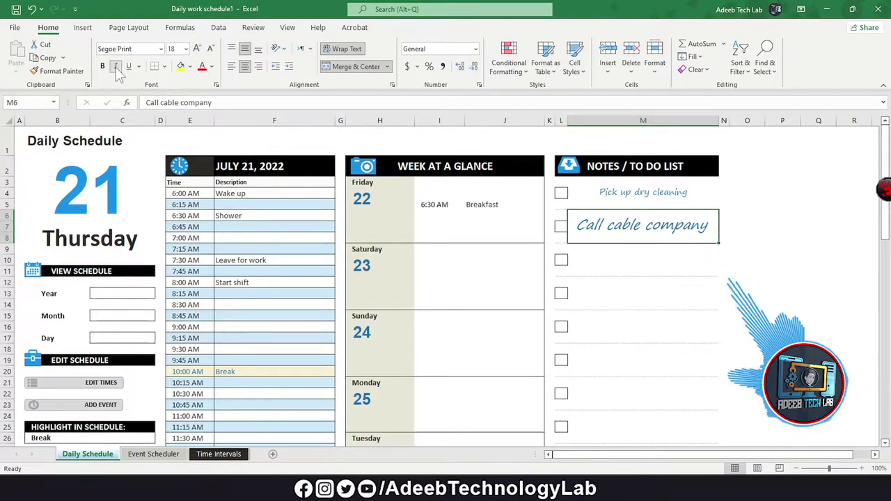
pyautogui.click(116, 67)
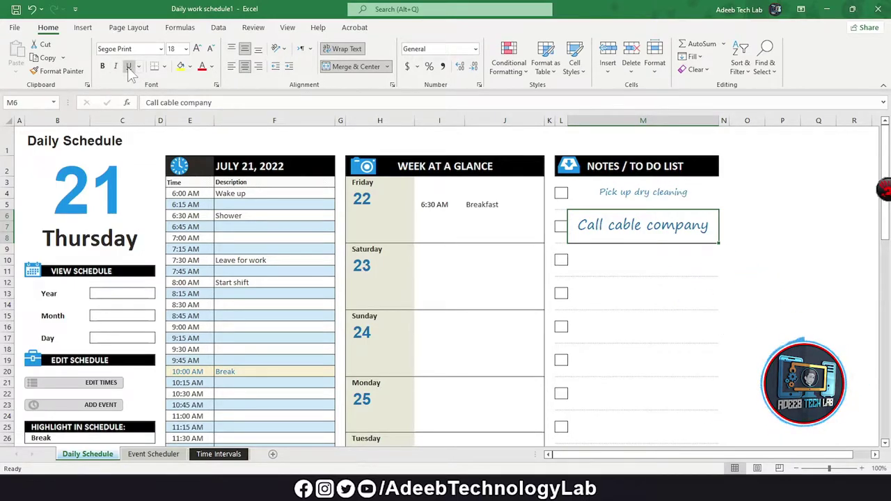
pyautogui.click(138, 66)
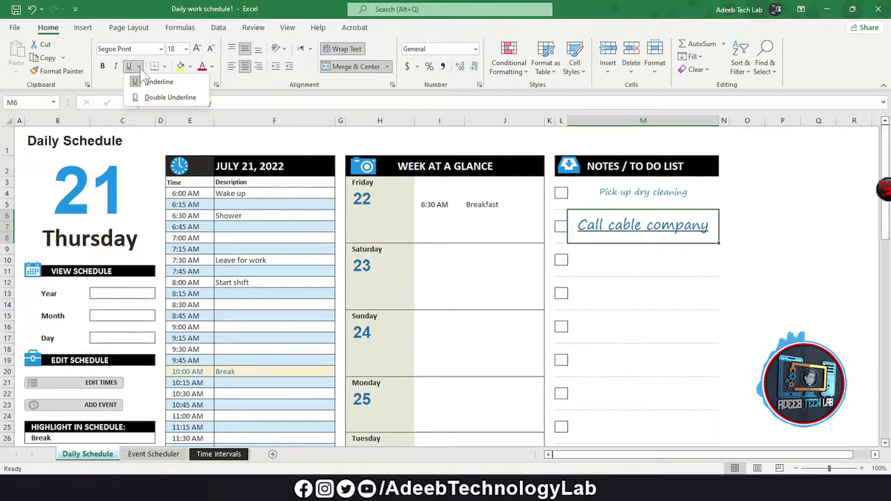
pyautogui.click(167, 98)
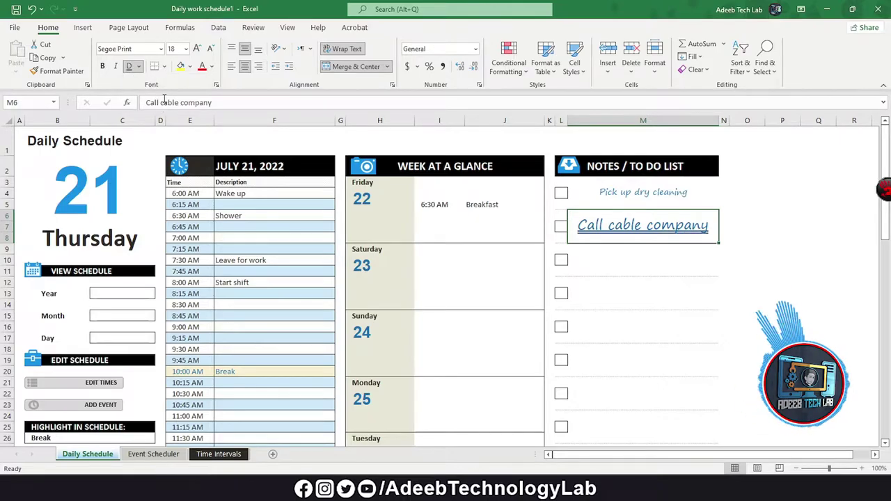
pyautogui.click(139, 67)
# Step: Give the Call cable company note a single underline and a thick outside border
pyautogui.click(151, 87)
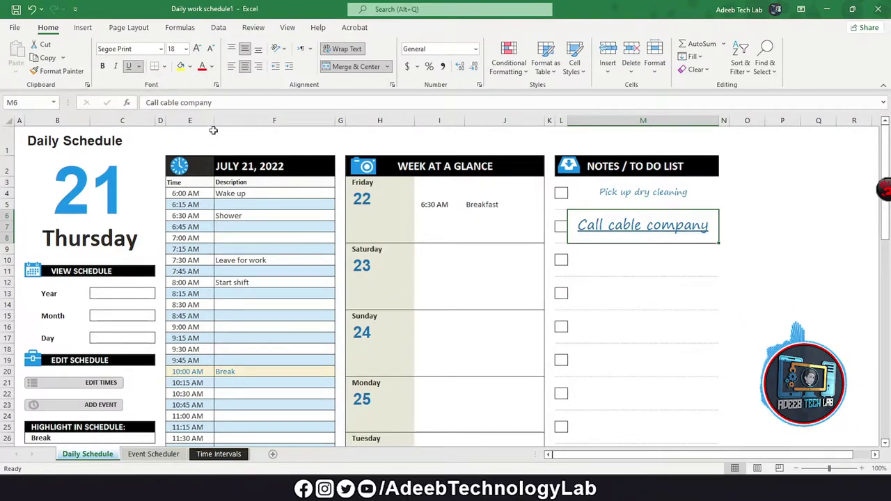
pyautogui.click(640, 292)
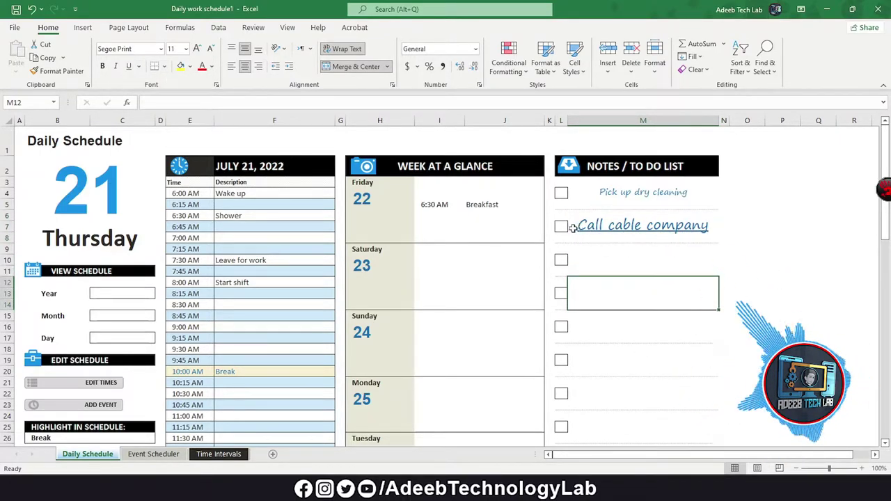
pyautogui.click(631, 224)
pyautogui.click(671, 294)
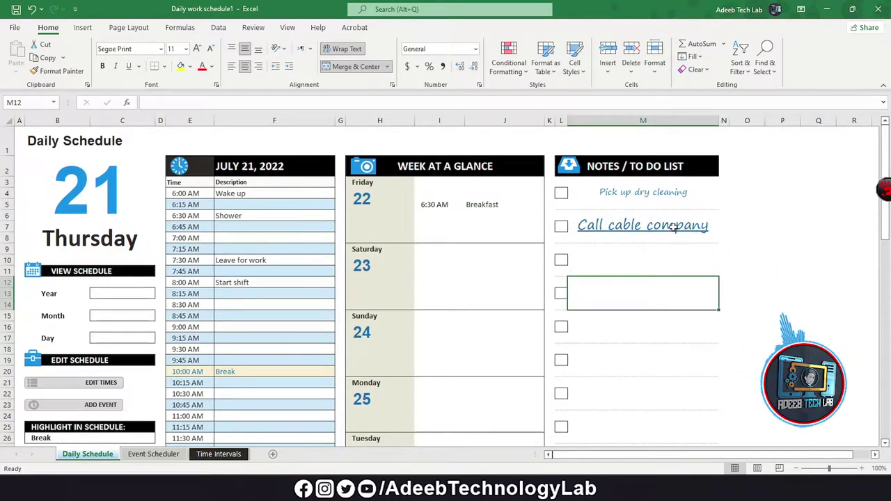
pyautogui.click(674, 227)
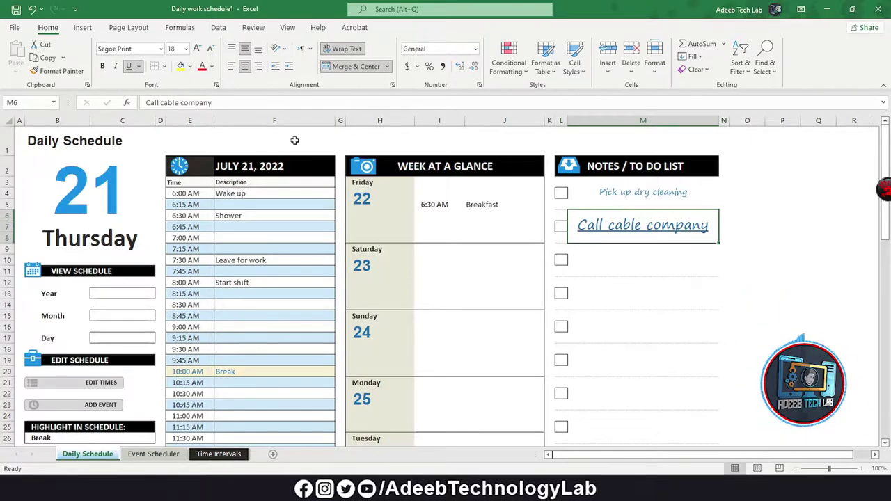
pyautogui.click(163, 66)
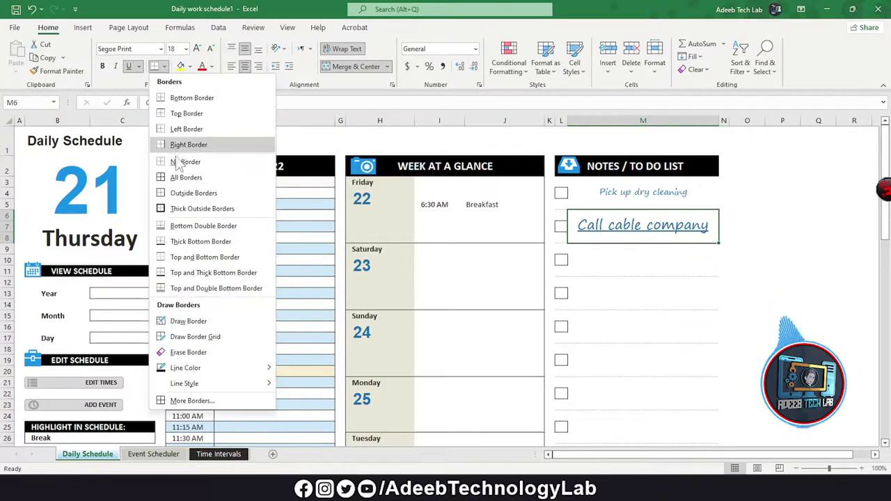
pyautogui.click(188, 207)
# Step: Fill the note cell with yellow, keeping the text colour black
pyautogui.click(647, 328)
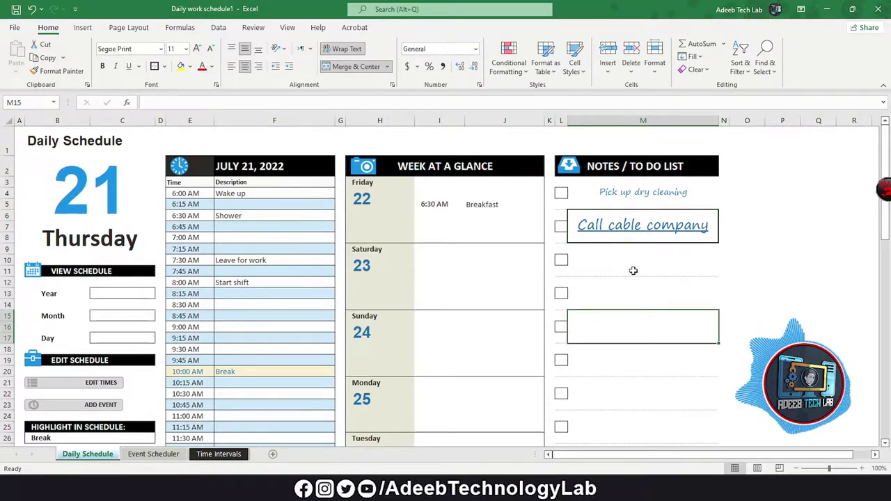
pyautogui.click(629, 233)
pyautogui.click(164, 66)
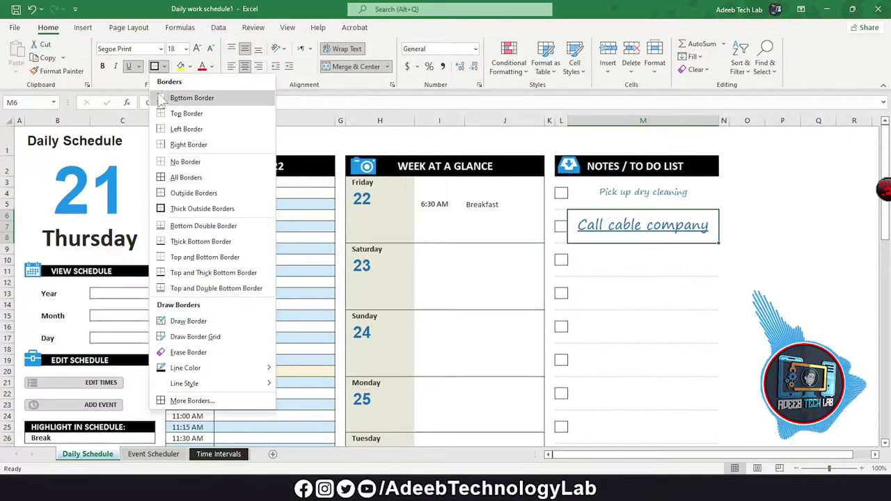
pyautogui.click(669, 212)
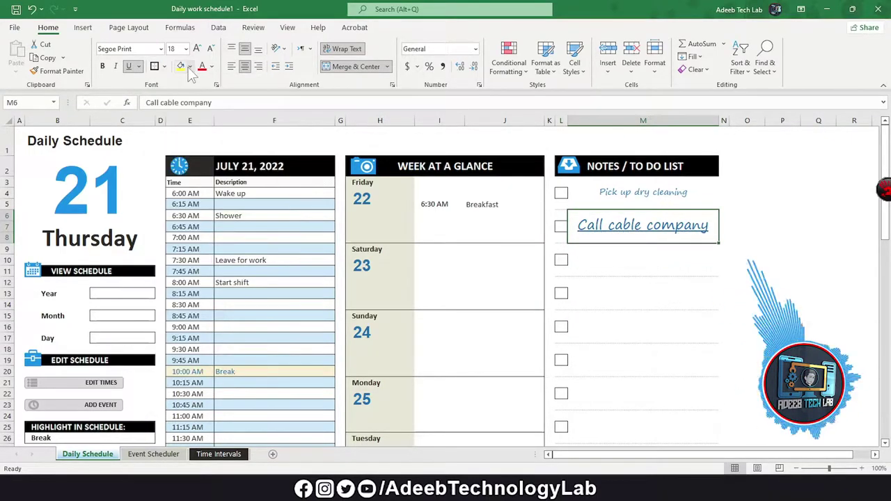
pyautogui.click(190, 66)
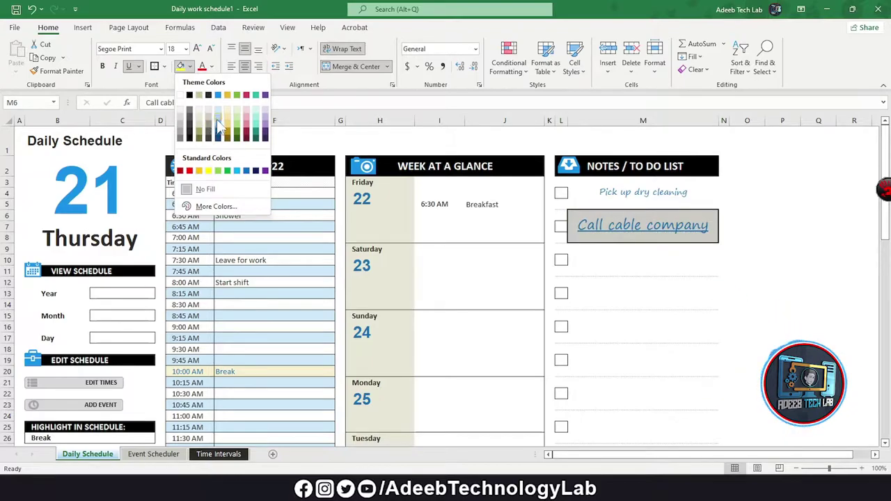
pyautogui.click(270, 112)
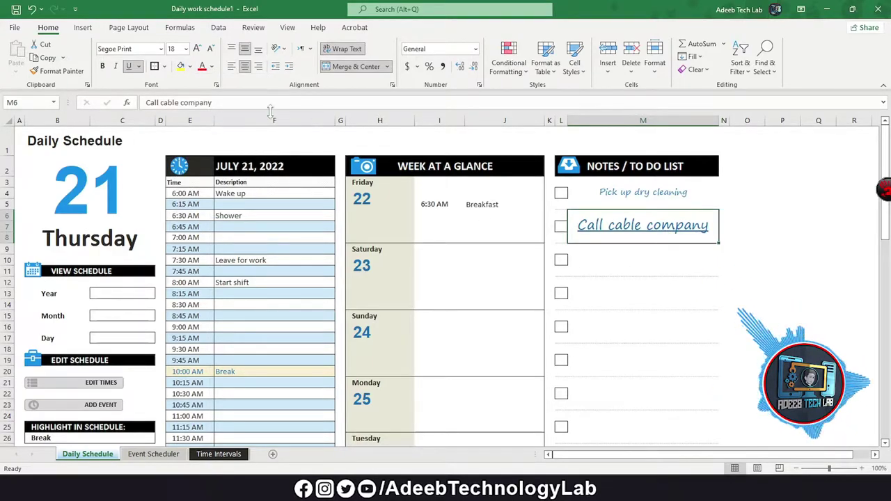
pyautogui.click(190, 66)
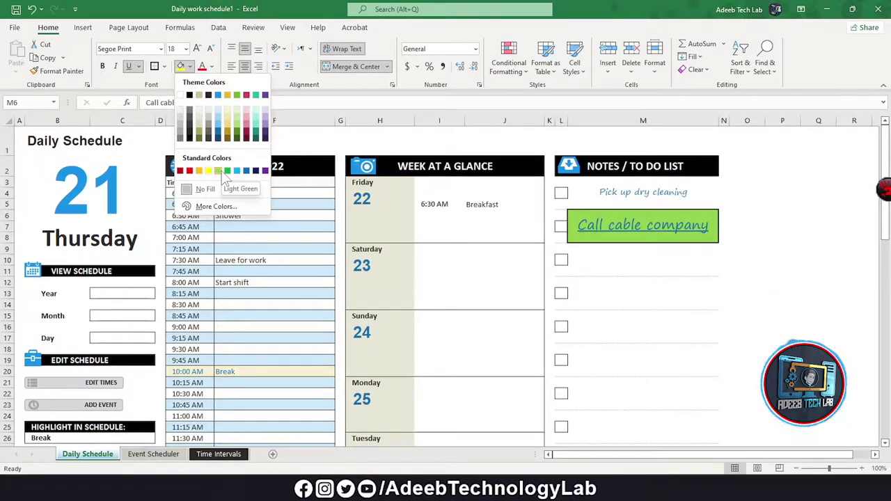
pyautogui.click(209, 171)
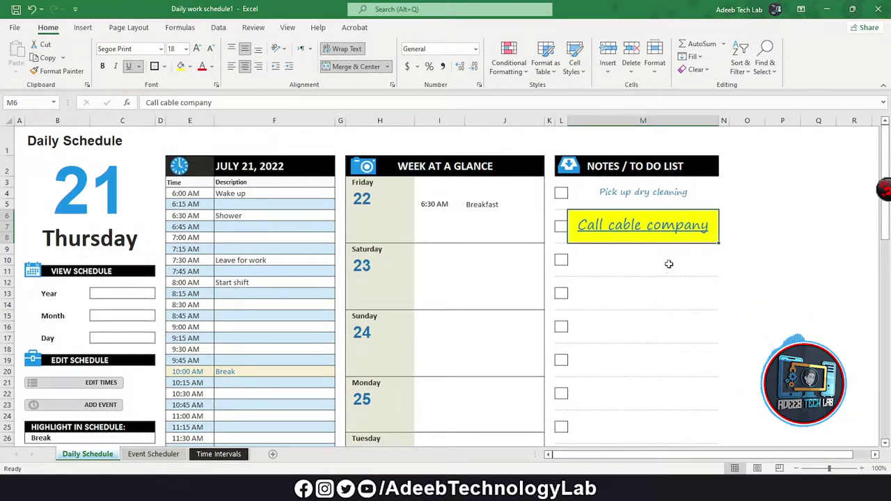
pyautogui.click(212, 67)
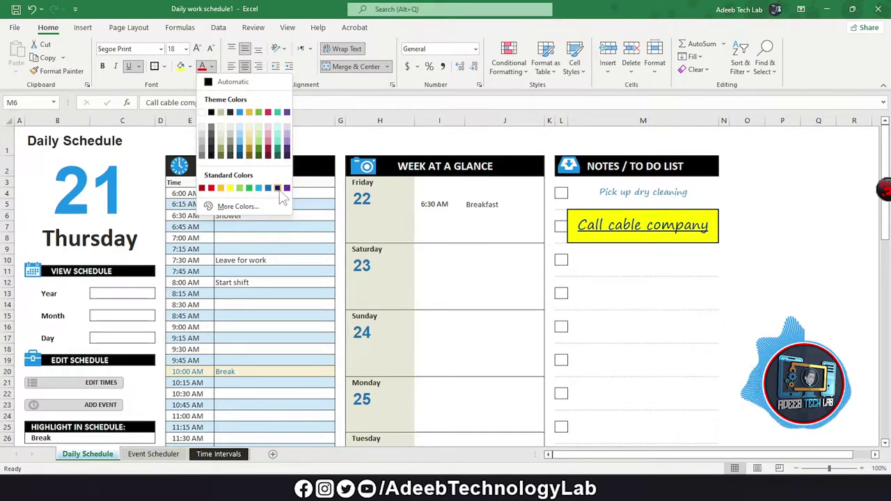
pyautogui.click(521, 245)
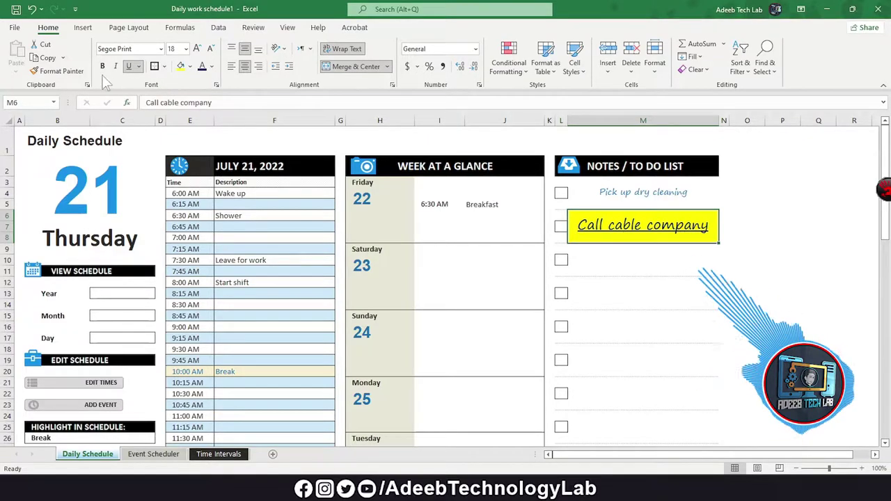
pyautogui.press('Down')
pyautogui.press('Down')
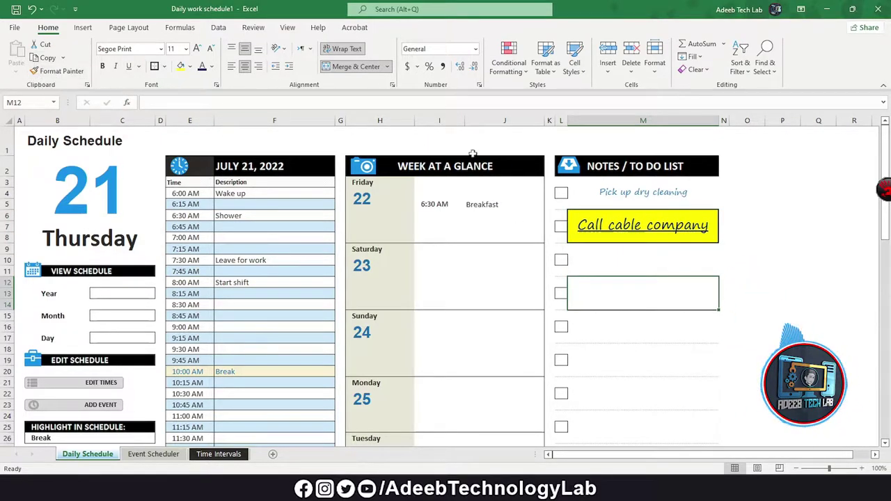
# Step: Copy the 'Call cable company' note and paste a duplicate into M12
pyautogui.click(643, 235)
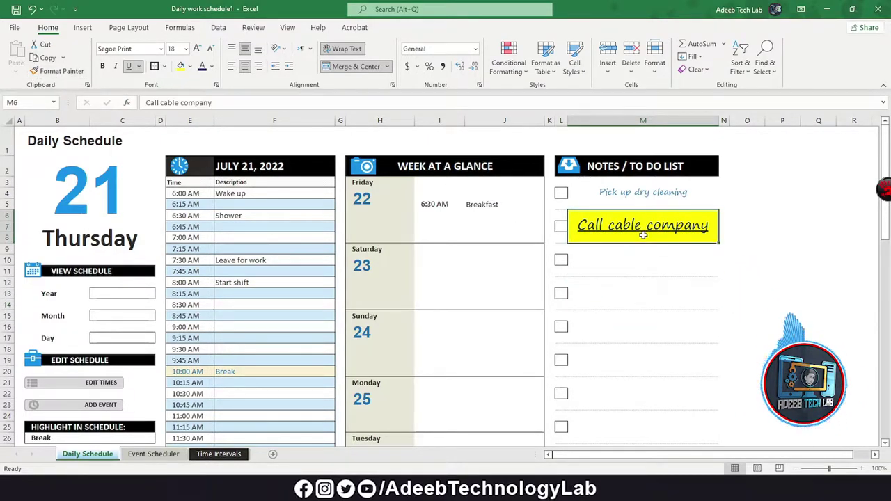
pyautogui.click(47, 73)
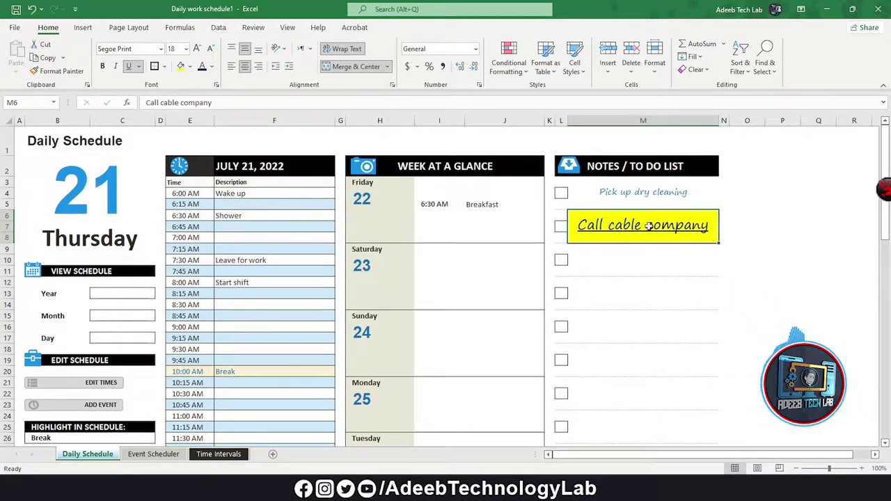
pyautogui.hotkey('ctrl', 'c')
pyautogui.click(670, 292)
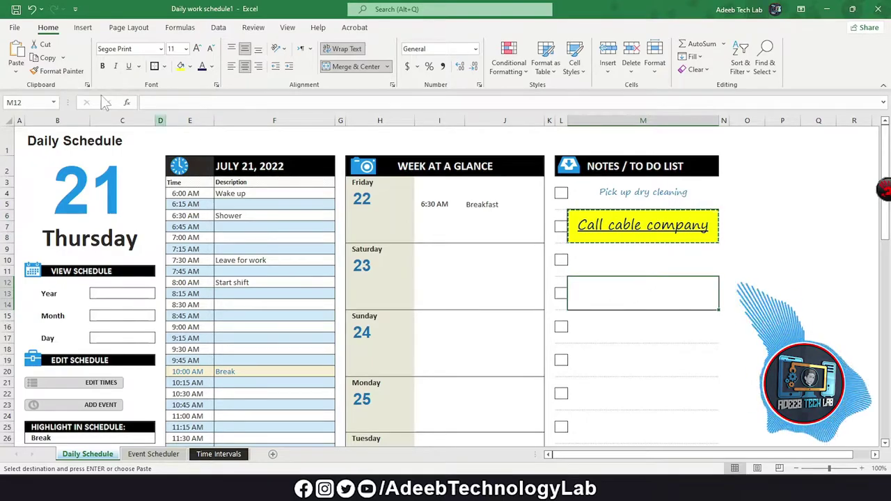
pyautogui.click(16, 49)
# Step: Use Format Painter to give 'Pick up dry cleaning' the note's yellow boxed style
pyautogui.click(681, 333)
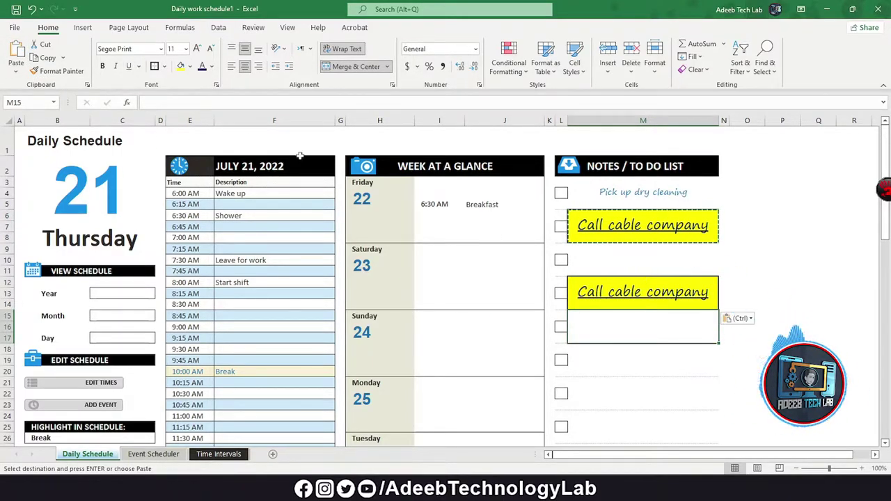
pyautogui.press('Up')
pyautogui.press('Up')
pyautogui.press('Up')
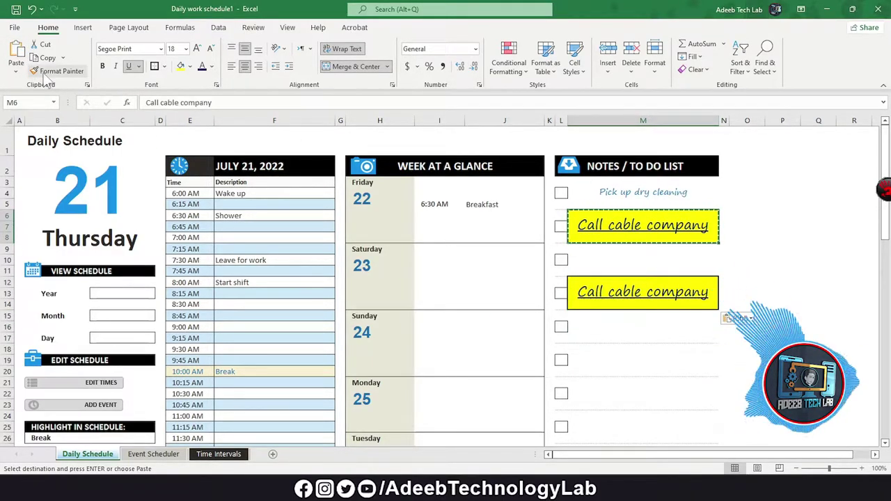
pyautogui.click(56, 71)
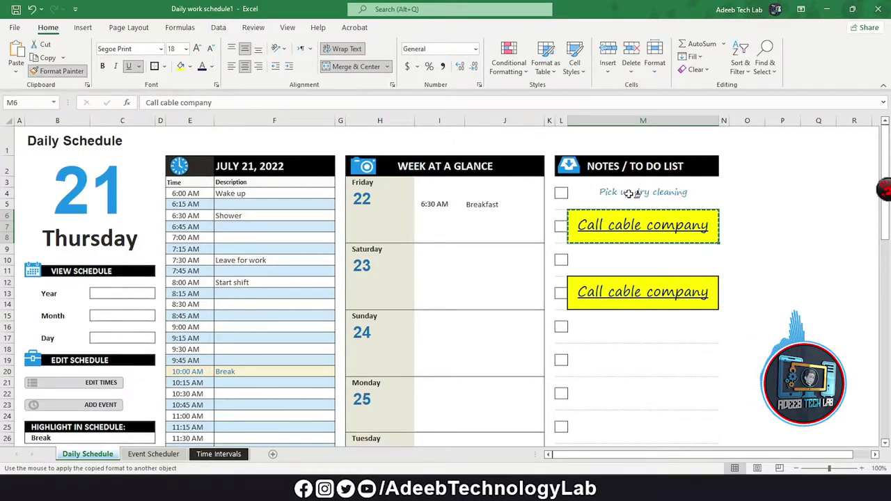
pyautogui.click(630, 193)
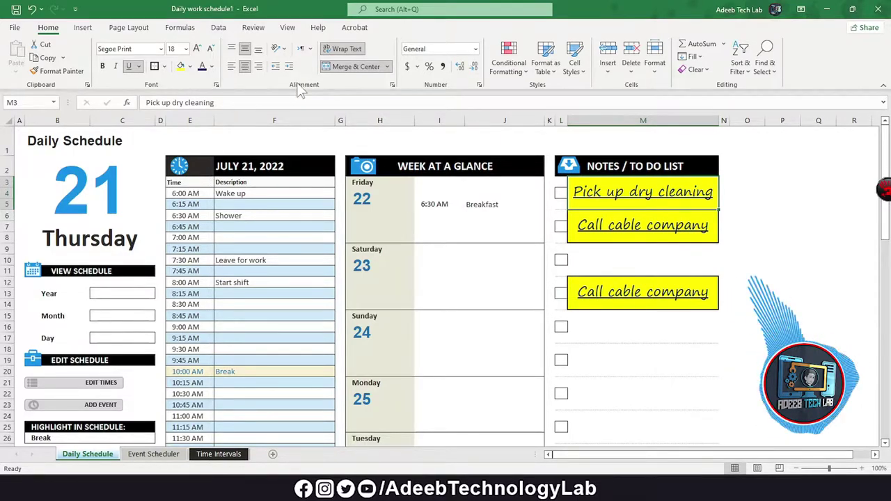
# Step: Reduce the duplicate note's font in M12 to size 12
pyautogui.click(643, 325)
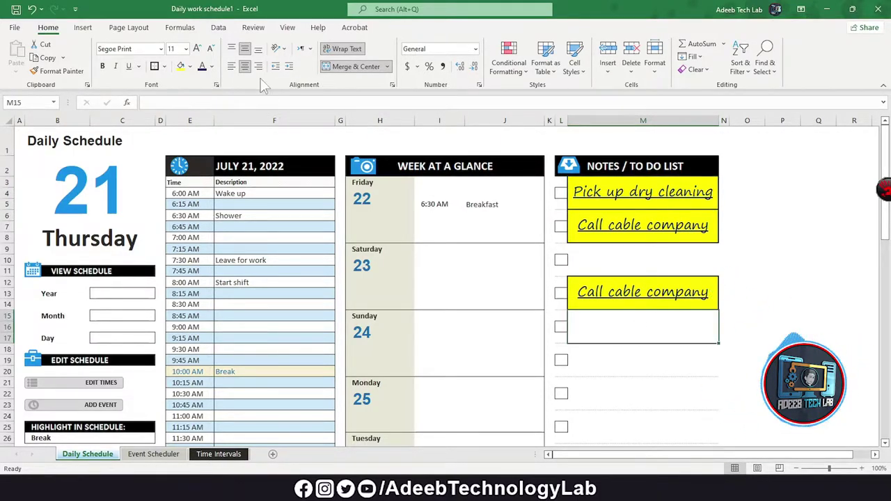
pyautogui.hotkey('ctrl', 'z')
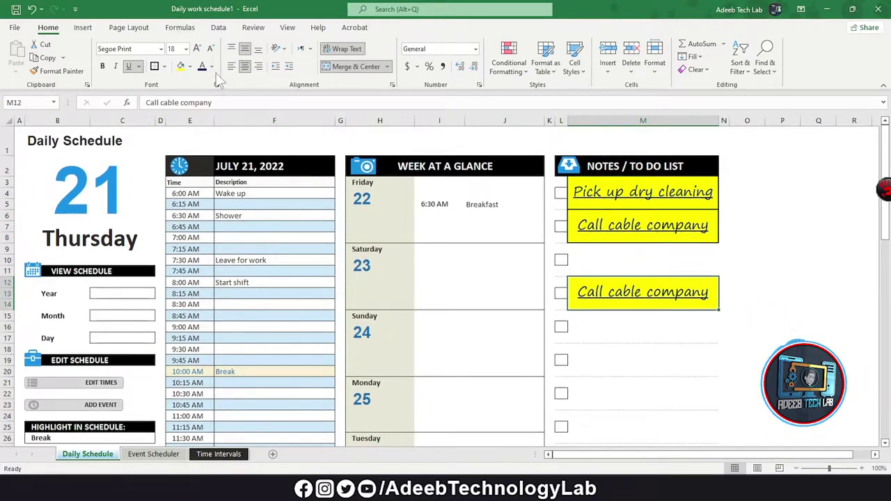
pyautogui.click(210, 48)
pyautogui.click(210, 48)
pyautogui.click(210, 48)
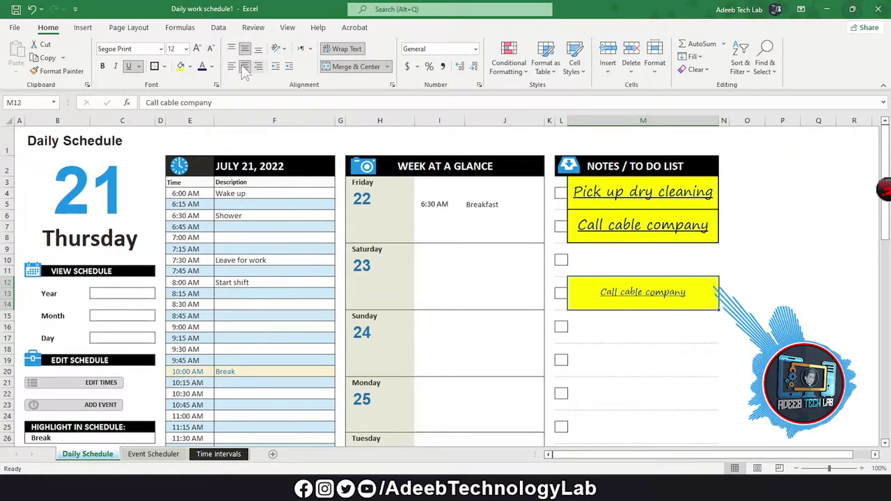
# Step: Try top, bottom, middle, left, right and center alignments, ending vertically and horizontally centred
pyautogui.click(231, 50)
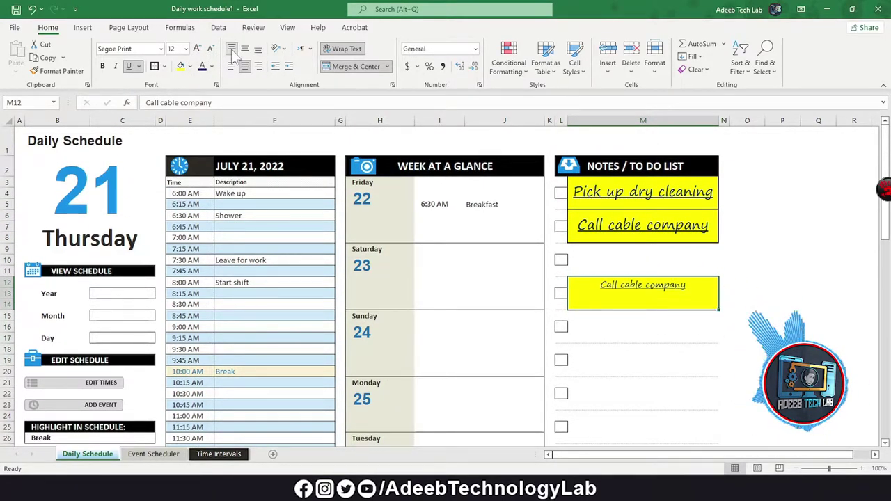
pyautogui.click(257, 52)
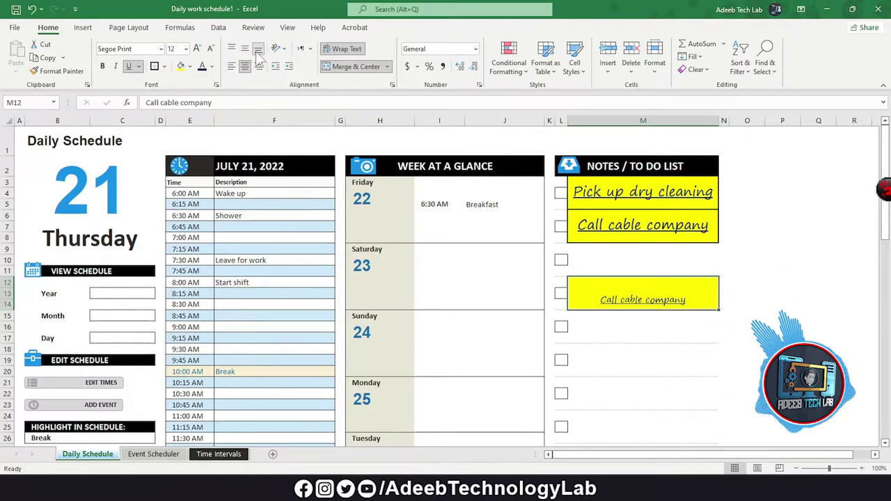
pyautogui.click(245, 50)
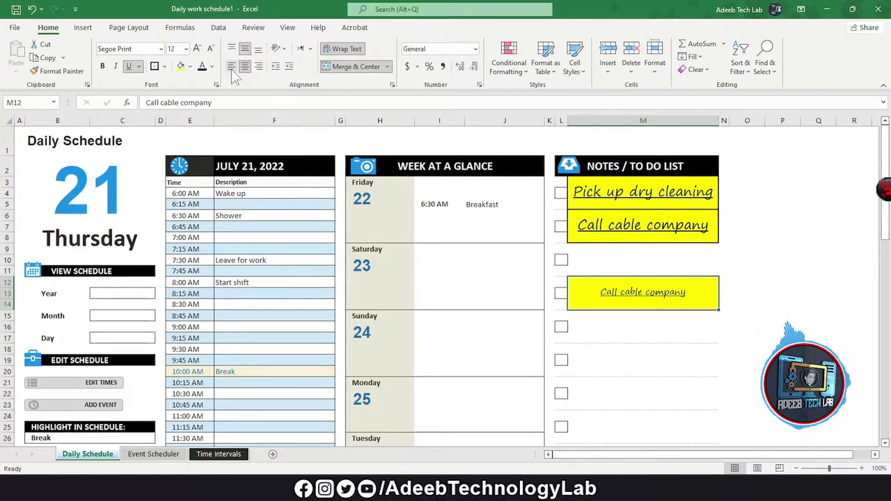
pyautogui.click(231, 66)
pyautogui.click(258, 67)
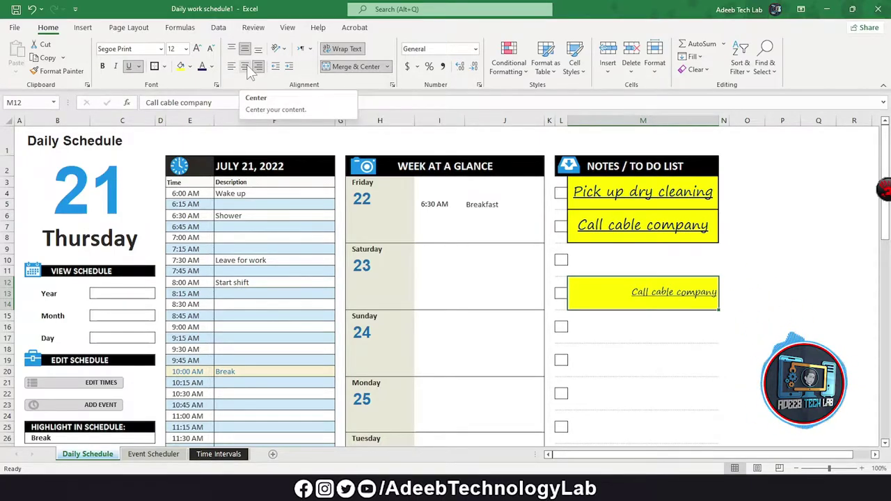
pyautogui.click(245, 66)
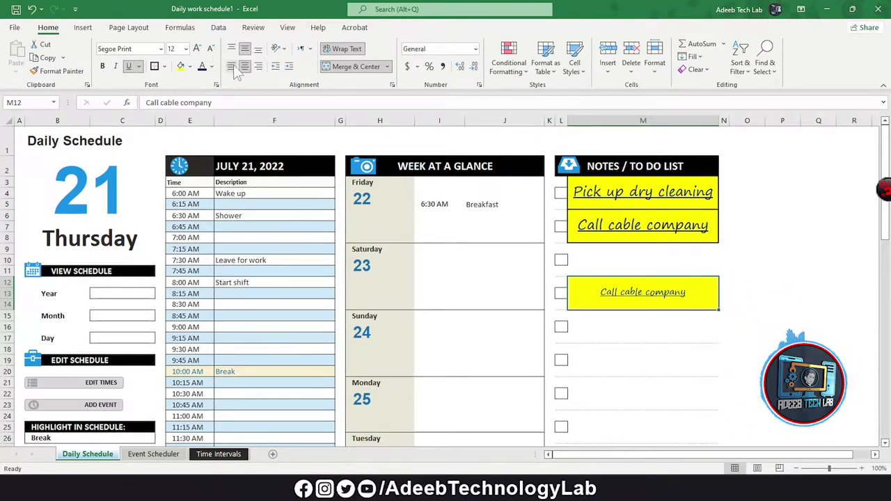
pyautogui.click(231, 66)
pyautogui.click(245, 66)
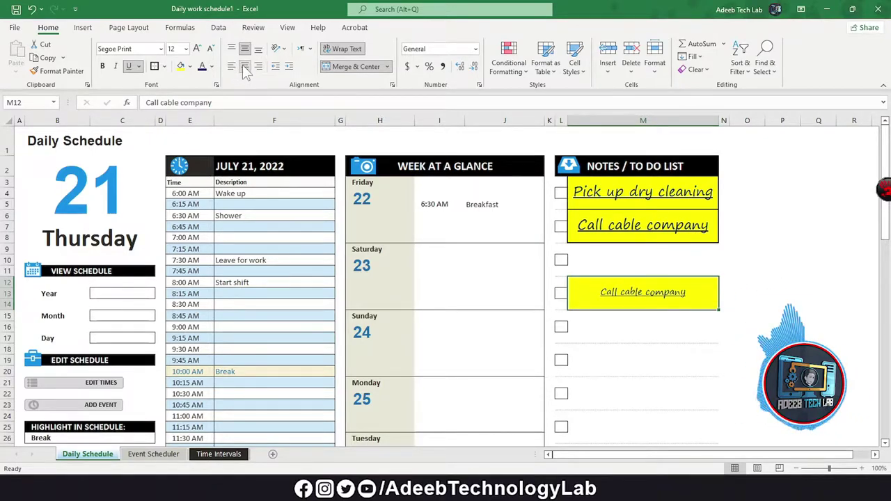
# Step: Indent the note text four levels, then reduce the indent by one
pyautogui.click(290, 68)
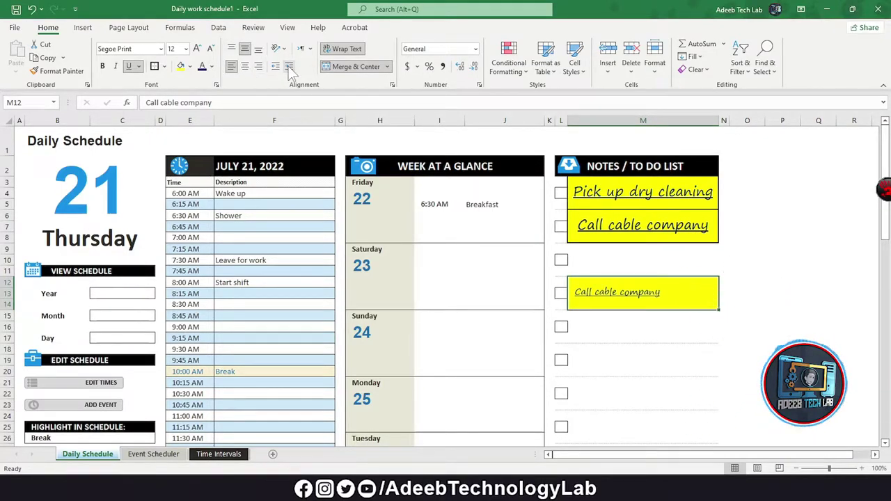
pyautogui.click(290, 68)
pyautogui.click(289, 68)
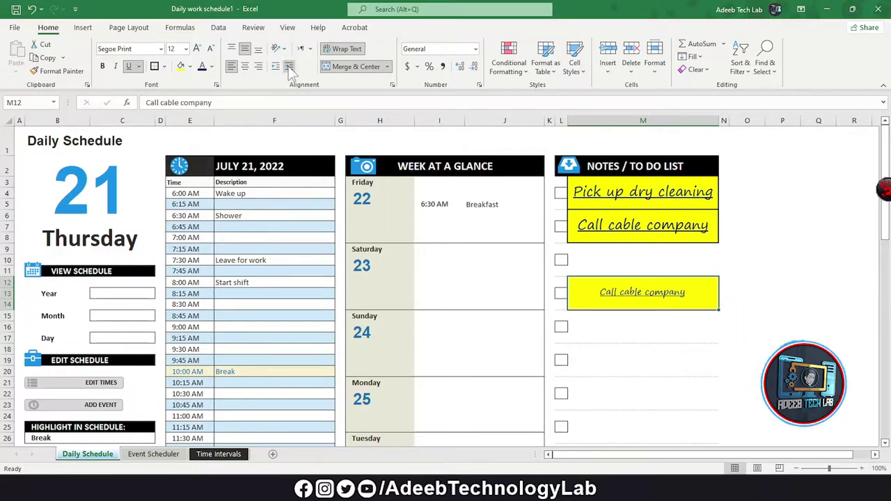
pyautogui.click(289, 68)
pyautogui.click(289, 67)
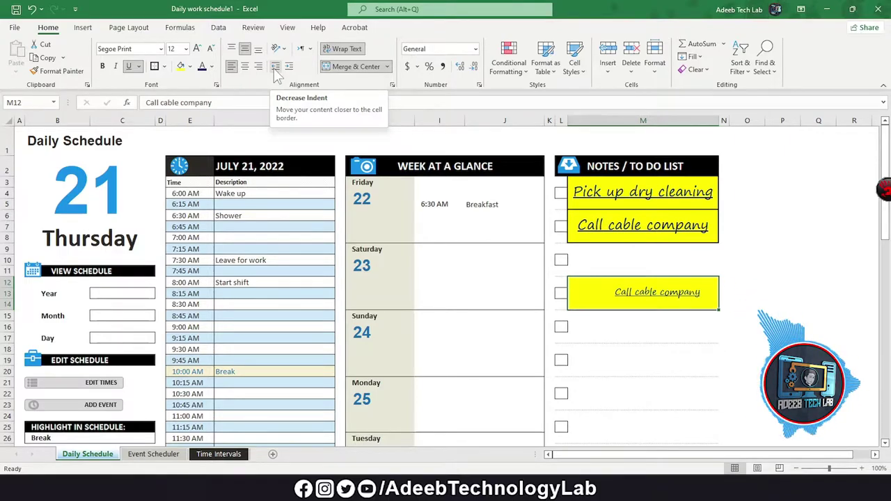
pyautogui.click(280, 71)
pyautogui.click(281, 70)
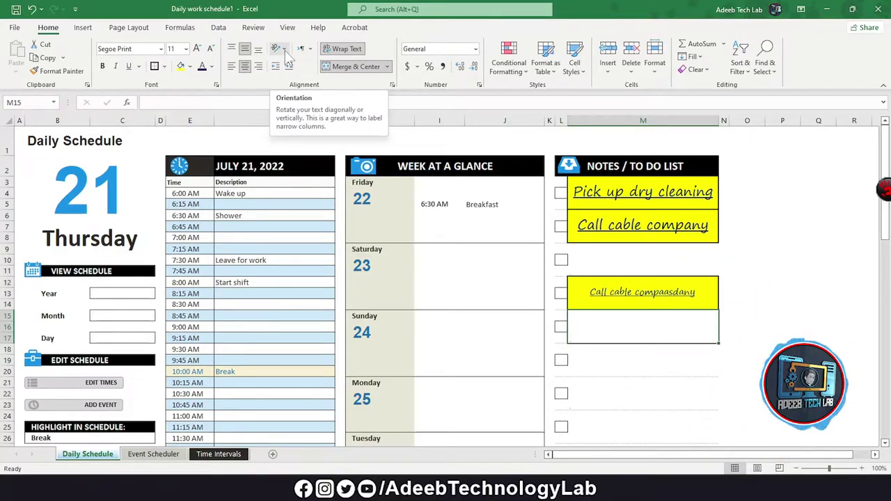
# Step: Enter angled sample text 'sadf' below the yellow note, checking orientation and text direction options
pyautogui.click(284, 50)
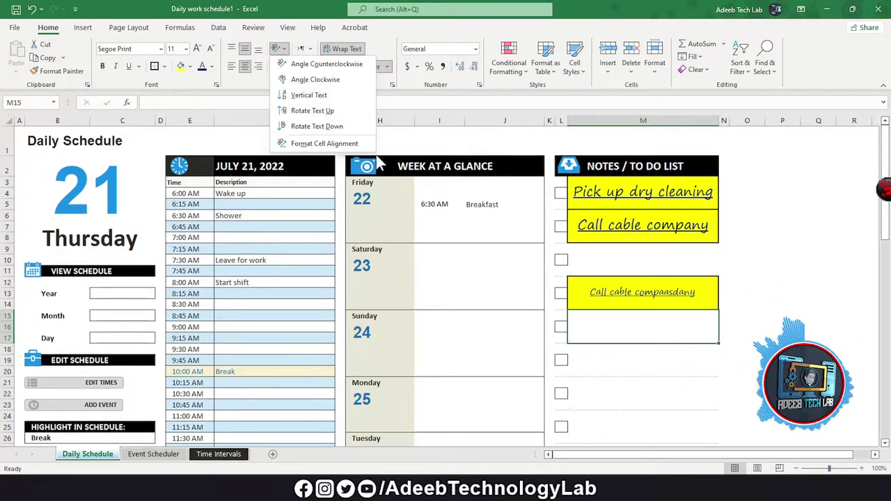
pyautogui.click(306, 95)
pyautogui.write('sadfasdf')
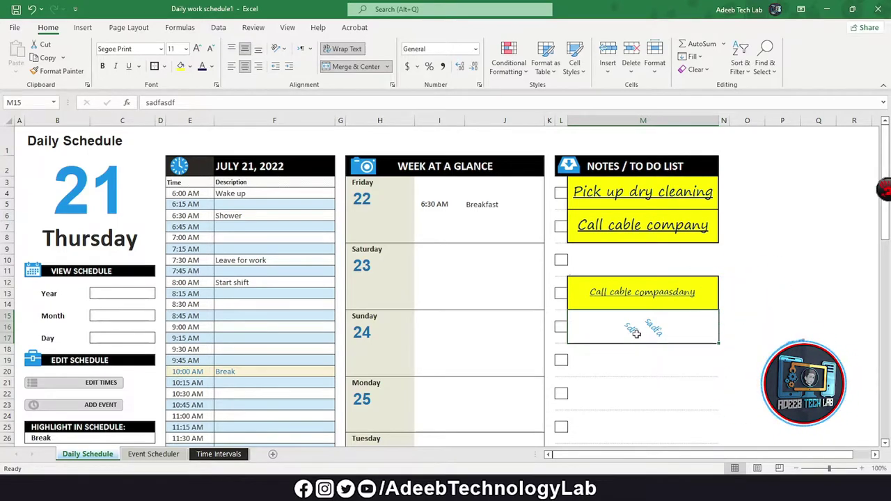
pyautogui.click(691, 301)
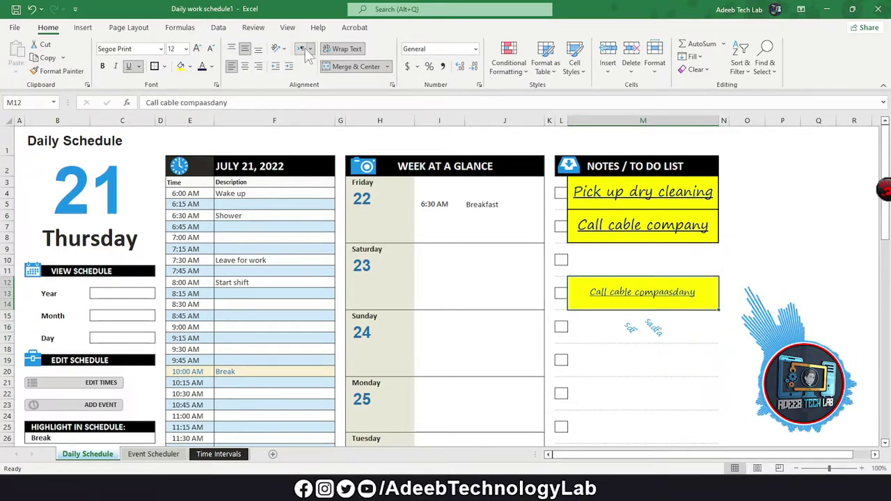
pyautogui.click(304, 48)
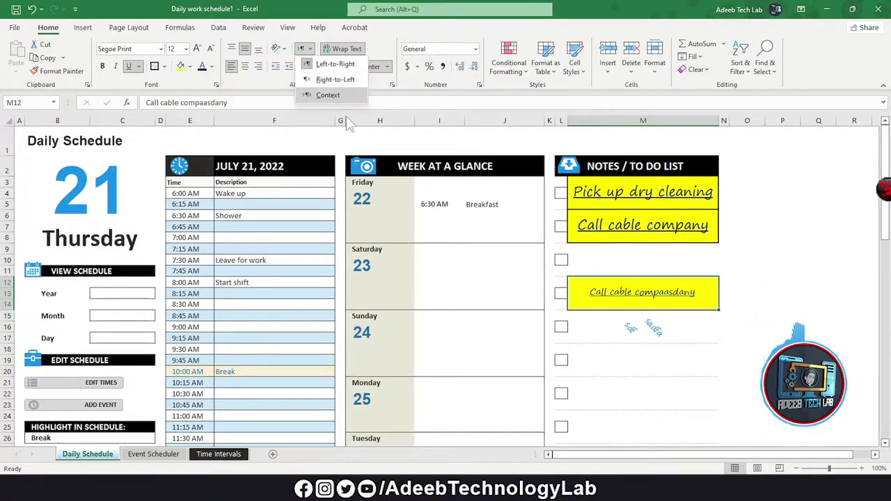
pyautogui.click(332, 95)
pyautogui.press('Down')
pyautogui.press('Down')
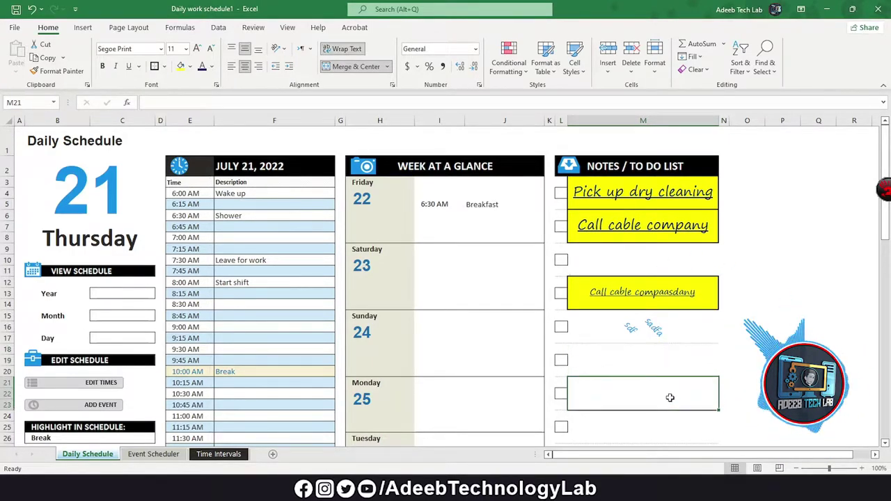
# Step: Enter 'dasfa dfas dfa dsfafadsfsda…' in M18 and wrap it onto two lines
pyautogui.write('dasfa dfas')
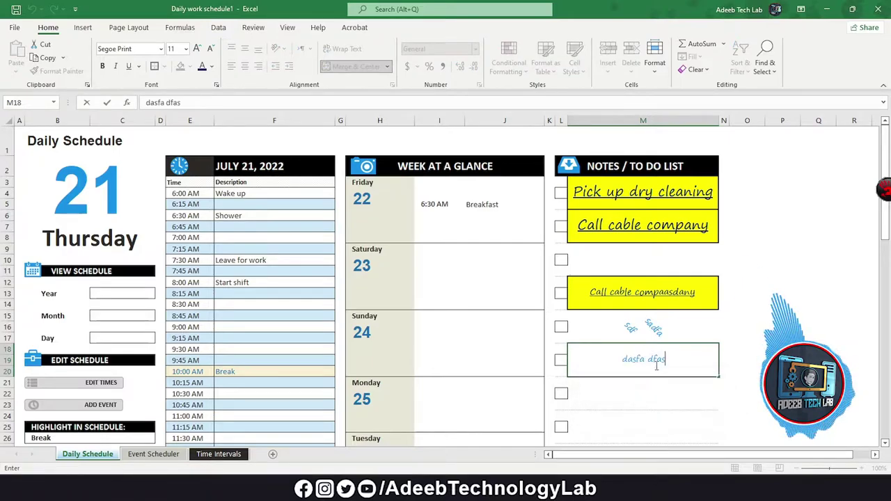
pyautogui.write(' dfa dsfafadsfsda fa')
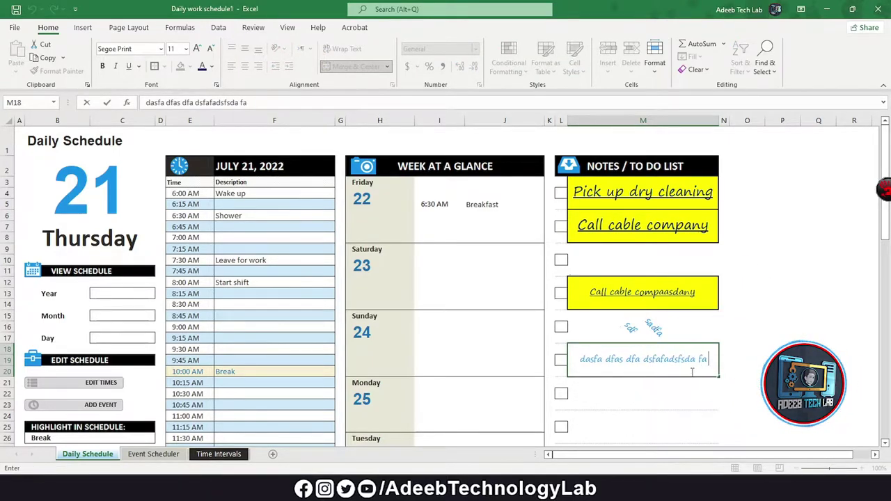
pyautogui.write('sfasdfafasdfsdaf dfa sdf')
pyautogui.hotkey('ctrl', 'Return')
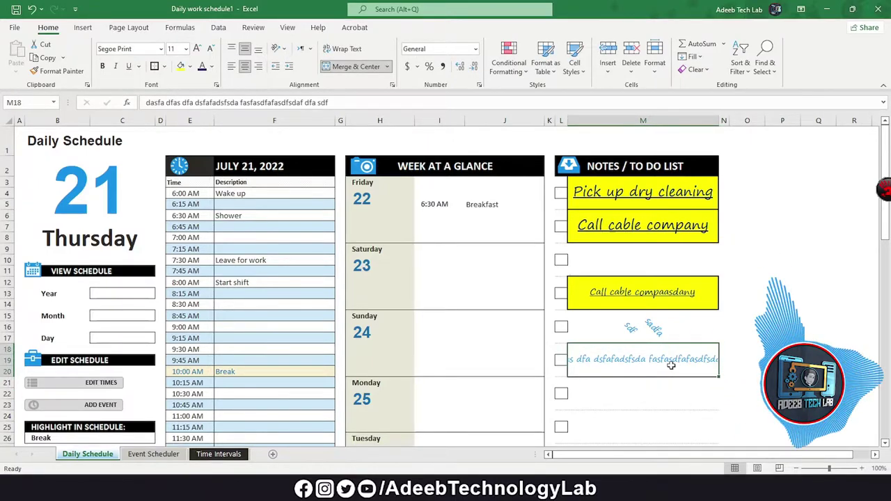
pyautogui.click(344, 50)
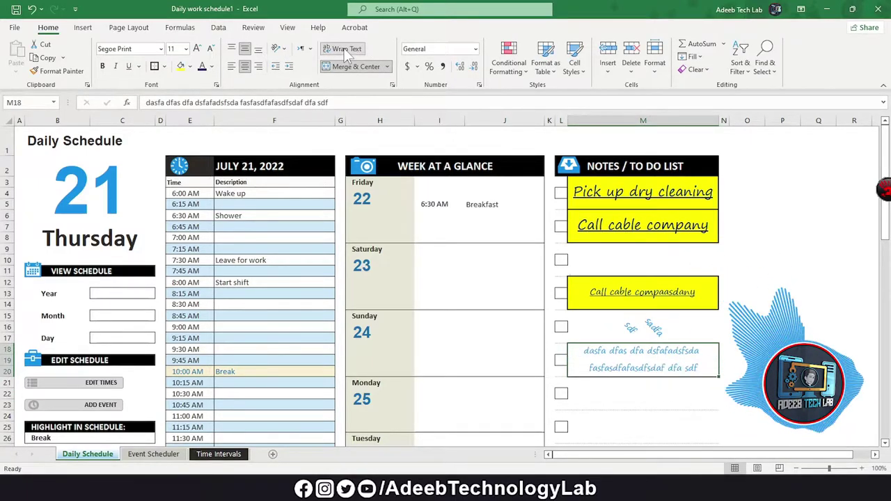
pyautogui.click(671, 380)
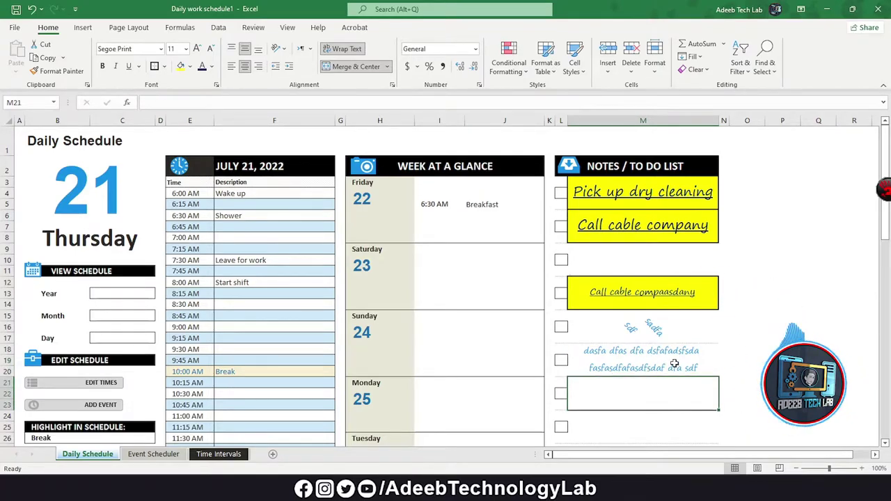
pyautogui.click(674, 363)
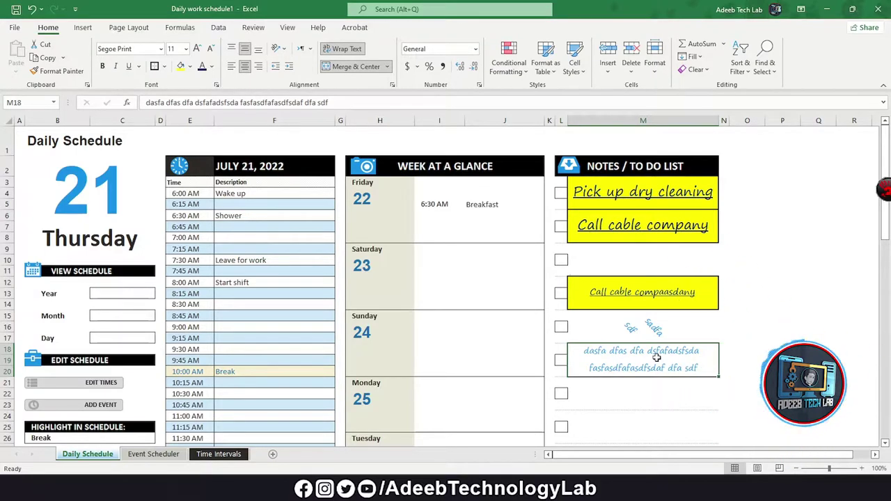
pyautogui.press('Return')
pyautogui.click(647, 366)
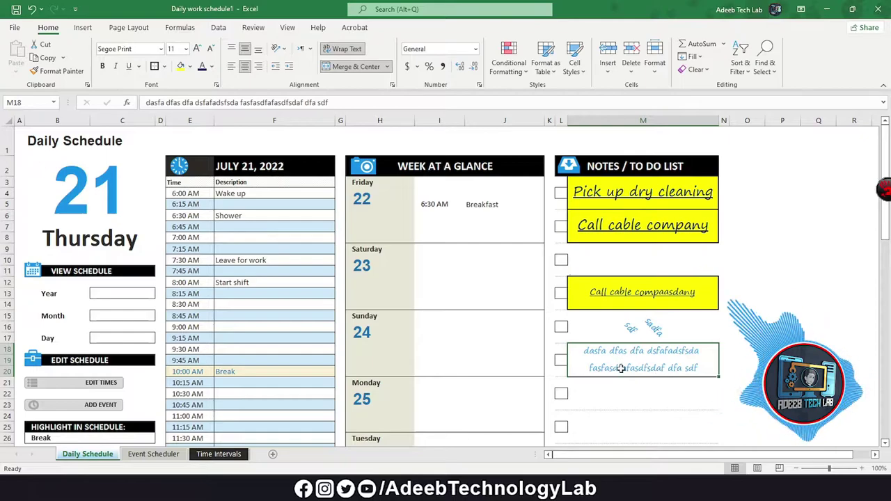
pyautogui.click(690, 407)
pyautogui.scroll(-2, 690, 407)
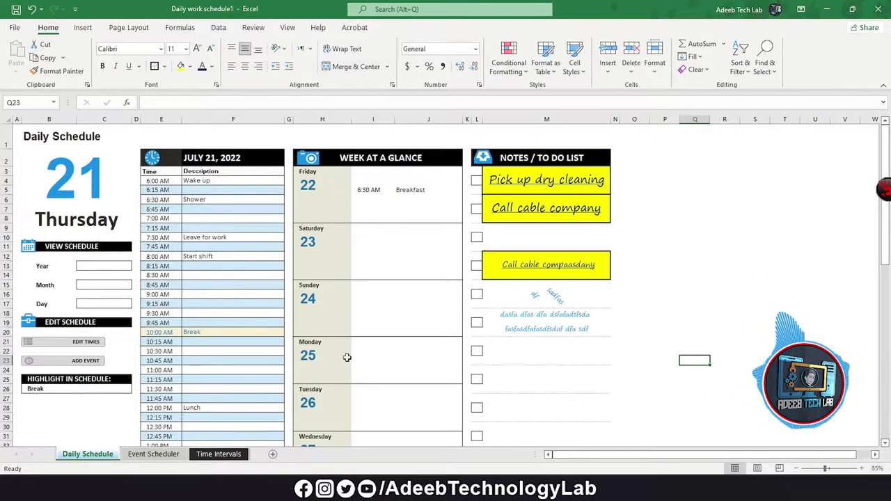
# Step: Add a new worksheet and merge E10:G10 into one cell
pyautogui.click(272, 454)
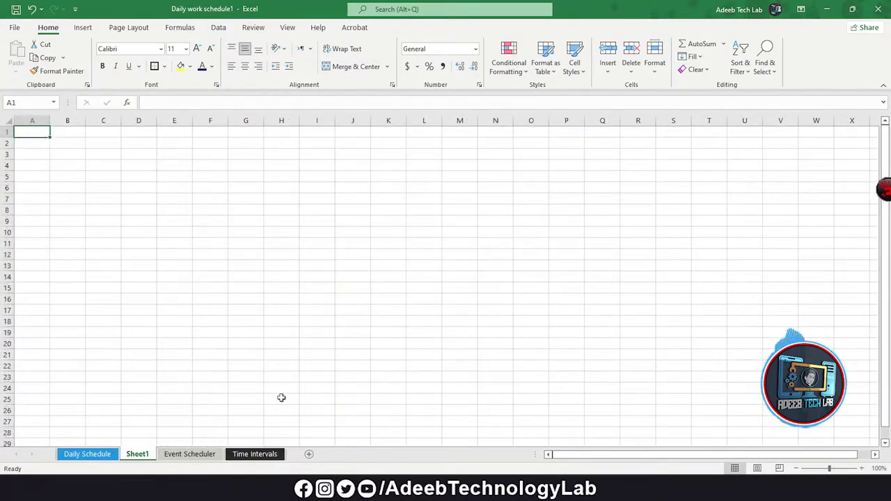
pyautogui.click(174, 236)
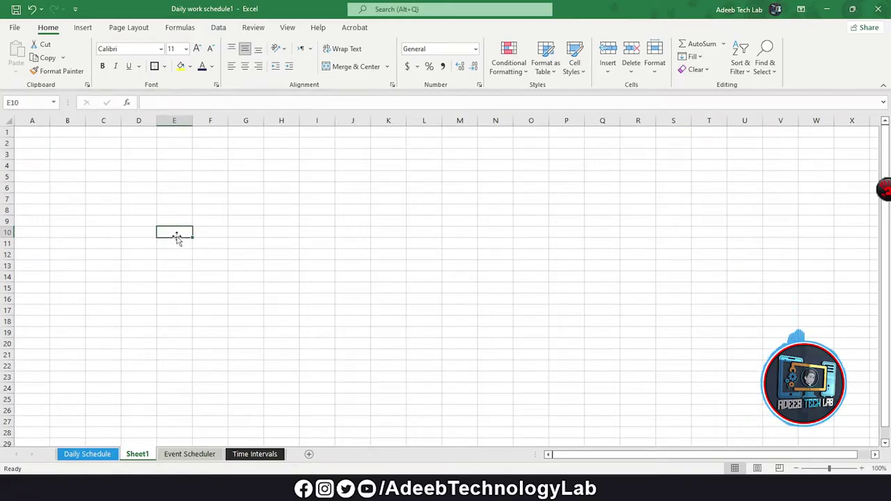
pyautogui.press('Down')
pyautogui.press('Right')
pyautogui.press('Right')
pyautogui.press('Right')
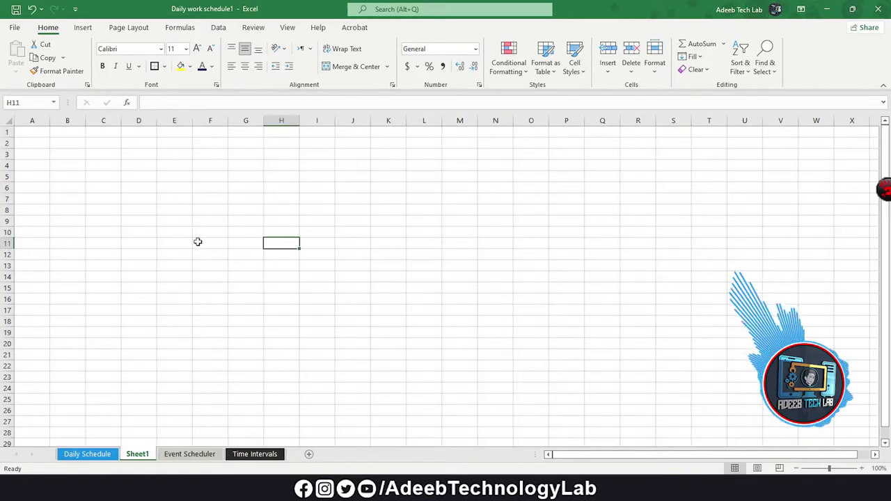
pyautogui.moveTo(178, 231); pyautogui.dragTo(250, 233)
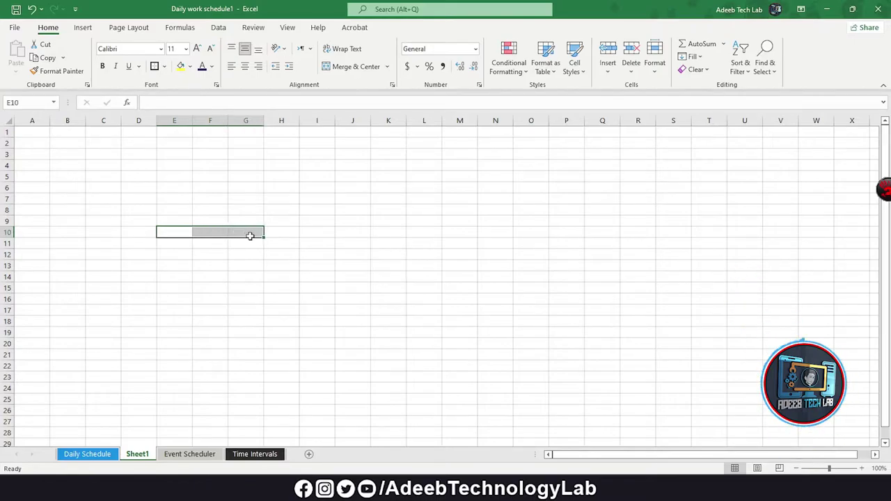
pyautogui.click(352, 68)
pyautogui.click(379, 320)
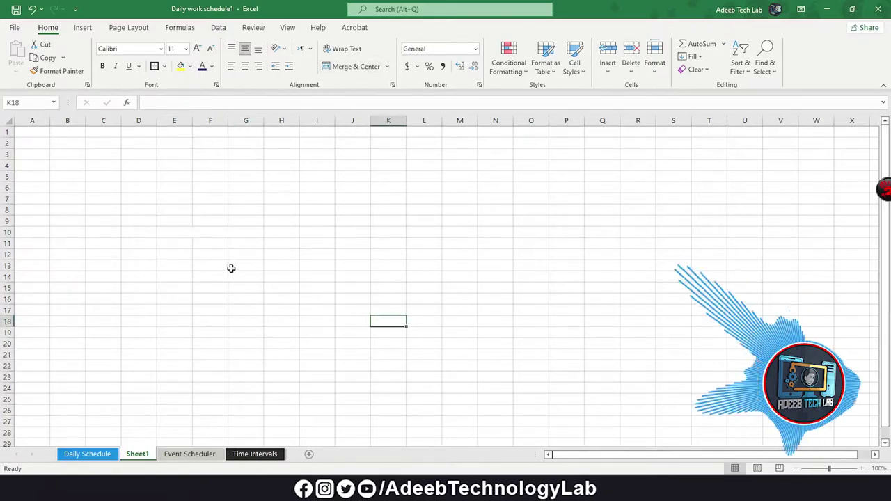
pyautogui.moveTo(206, 232); pyautogui.dragTo(365, 308)
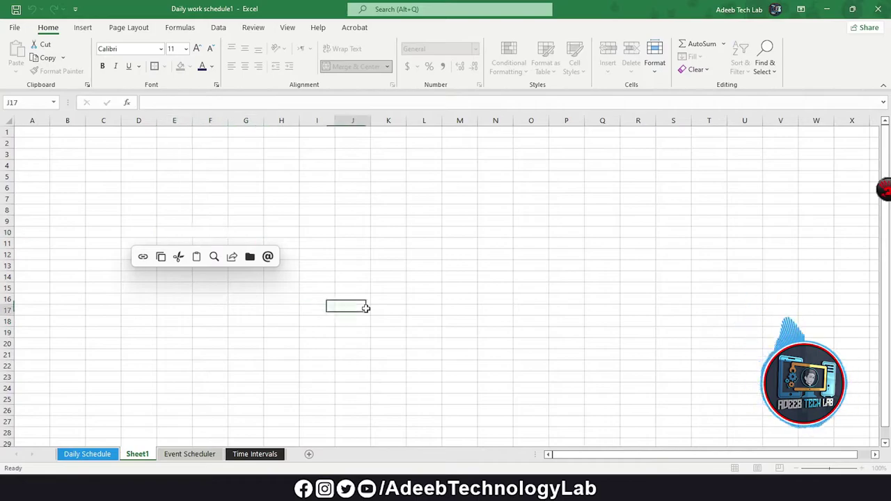
pyautogui.click(213, 232)
pyautogui.click(325, 252)
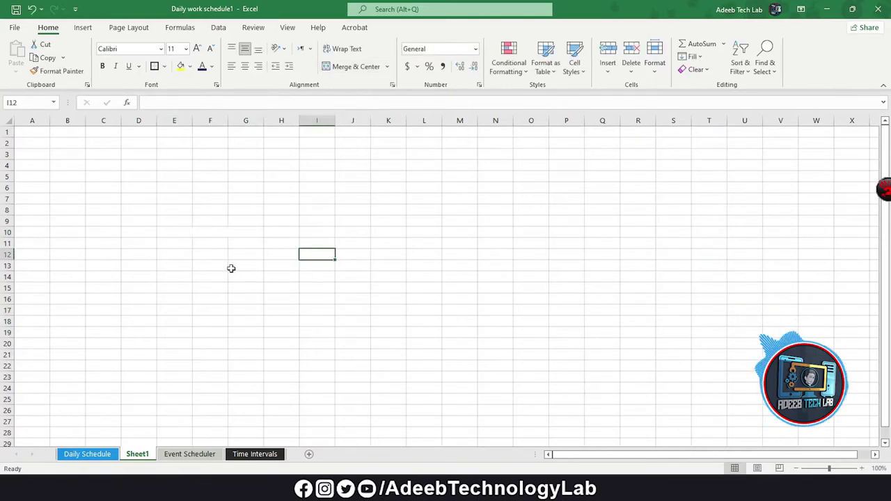
# Step: Merge the block F13:H18 into a single cell
pyautogui.moveTo(210, 255)
pyautogui.mouseDown()
pyautogui.moveTo(314, 326)
pyautogui.moveTo(246, 288)
pyautogui.mouseUp()
pyautogui.moveTo(203, 265); pyautogui.dragTo(290, 317)
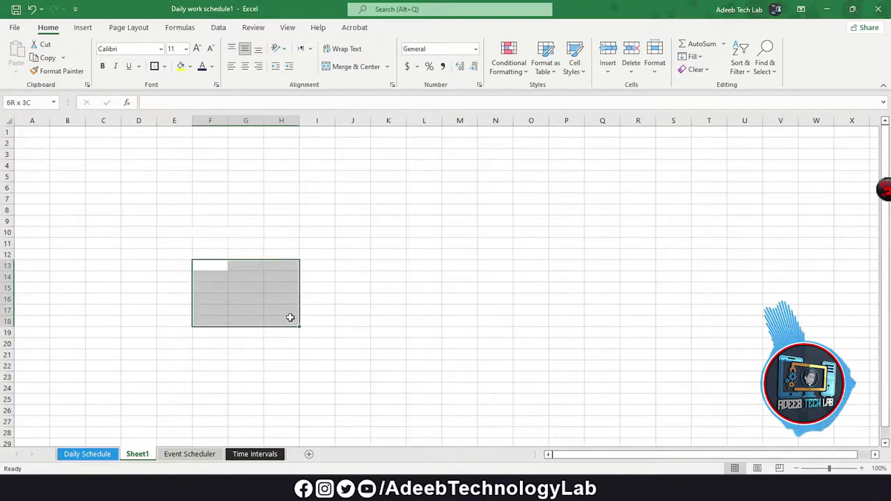
pyautogui.click(355, 66)
pyautogui.click(423, 310)
pyautogui.click(255, 271)
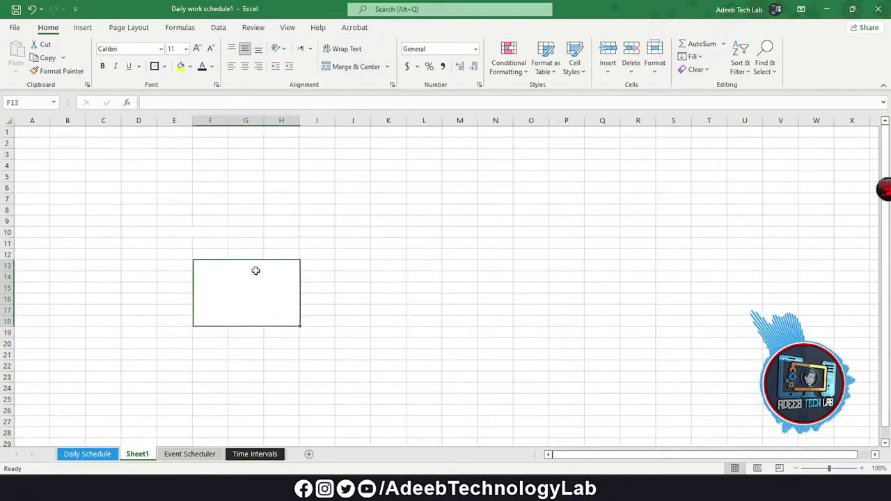
pyautogui.click(388, 277)
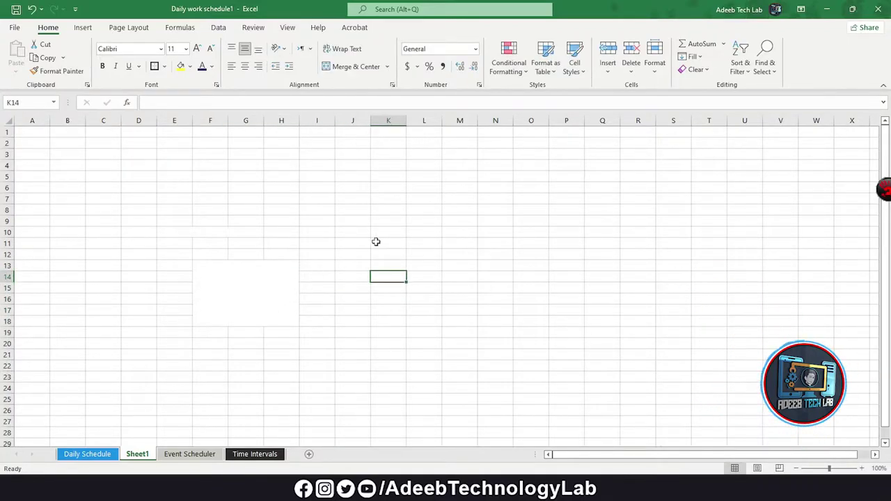
pyautogui.moveTo(352, 231); pyautogui.dragTo(424, 297)
pyautogui.click(423, 310)
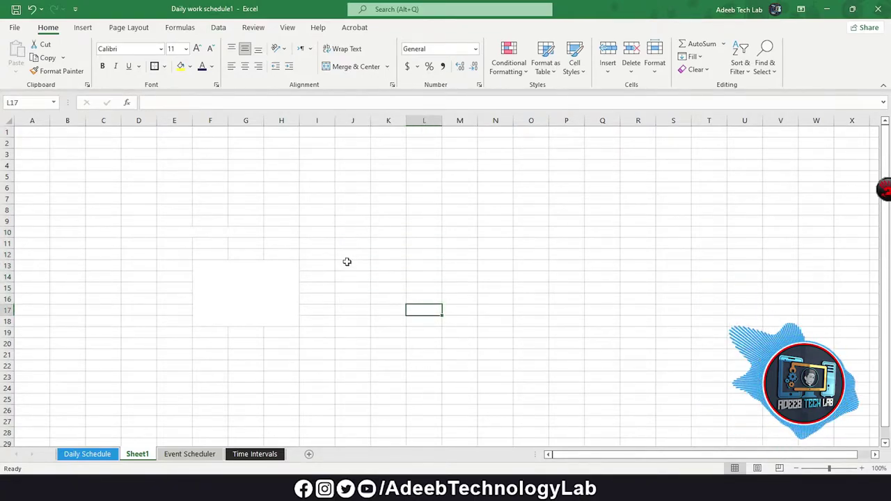
pyautogui.moveTo(327, 254); pyautogui.dragTo(362, 299)
pyautogui.click(388, 264)
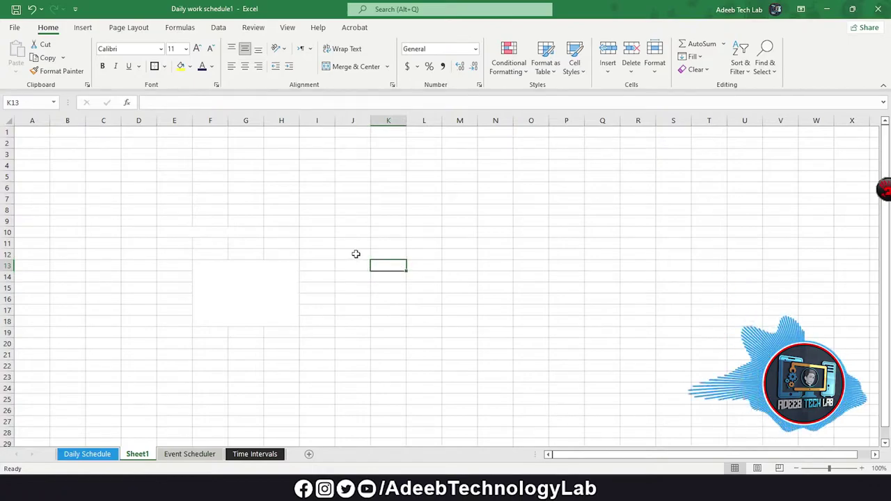
# Step: Apply All Borders to every cell of J13:K17
pyautogui.moveTo(354, 253); pyautogui.dragTo(426, 307)
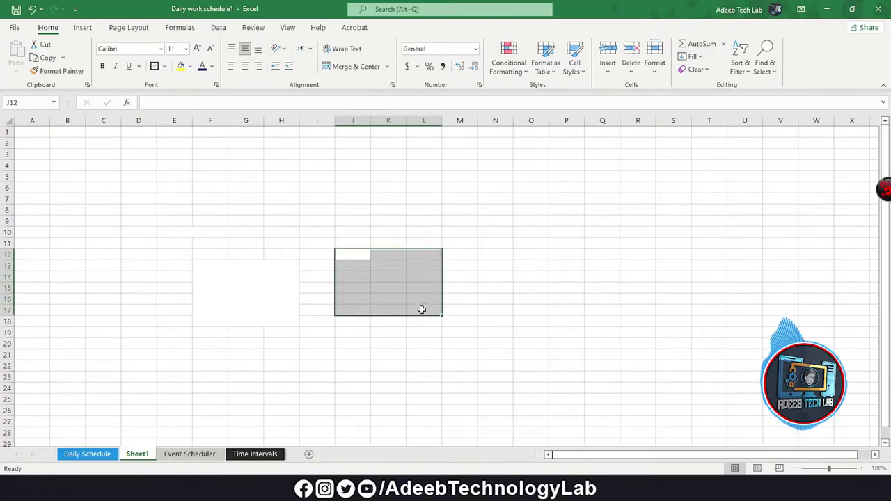
pyautogui.click(394, 329)
pyautogui.moveTo(326, 244)
pyautogui.mouseDown()
pyautogui.moveTo(390, 313)
pyautogui.moveTo(357, 293)
pyautogui.mouseUp()
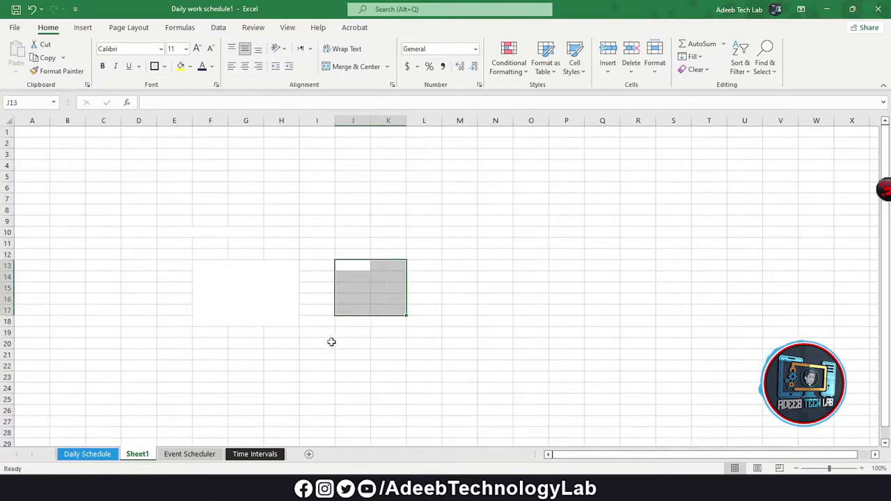
pyautogui.click(165, 66)
pyautogui.click(183, 175)
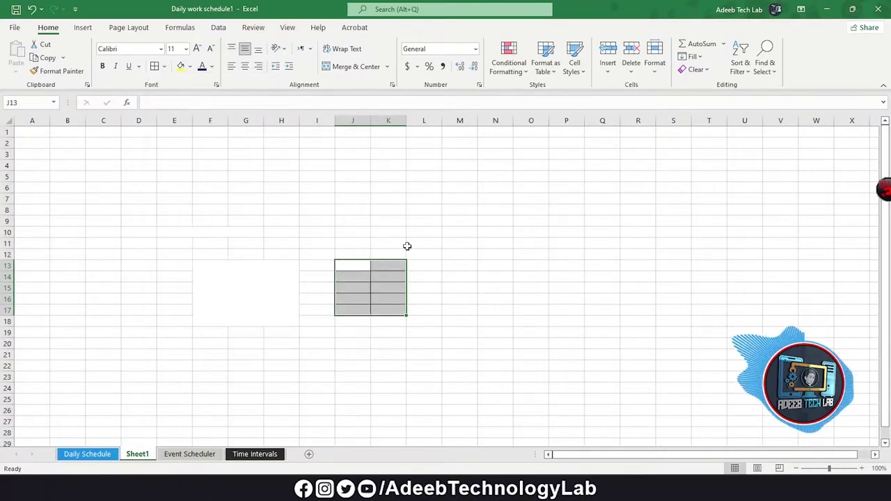
pyautogui.click(495, 266)
pyautogui.moveTo(357, 268); pyautogui.dragTo(401, 314)
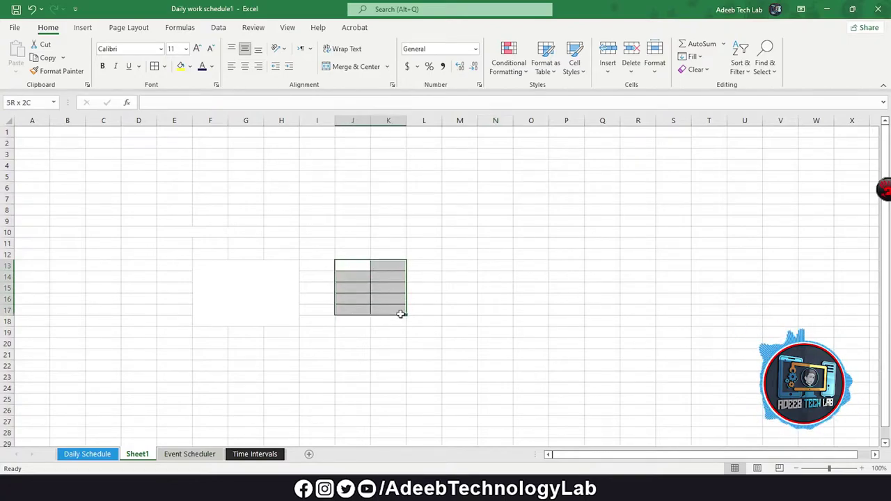
pyautogui.click(469, 252)
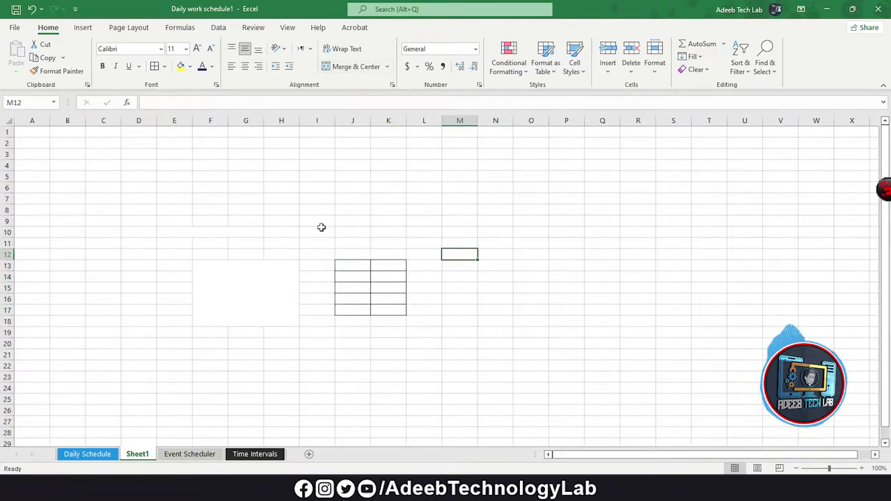
# Step: Unmerge the F13:H18 block and the E10:G10 cell back into separate cells
pyautogui.click(222, 296)
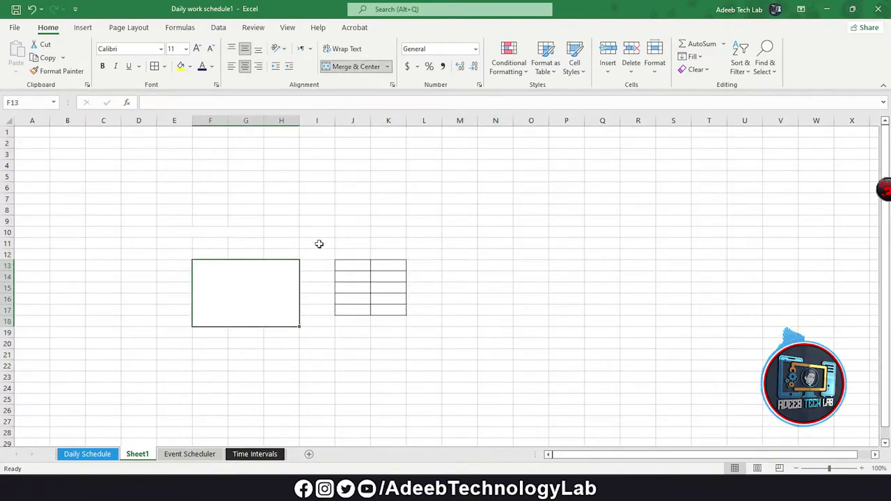
pyautogui.click(367, 69)
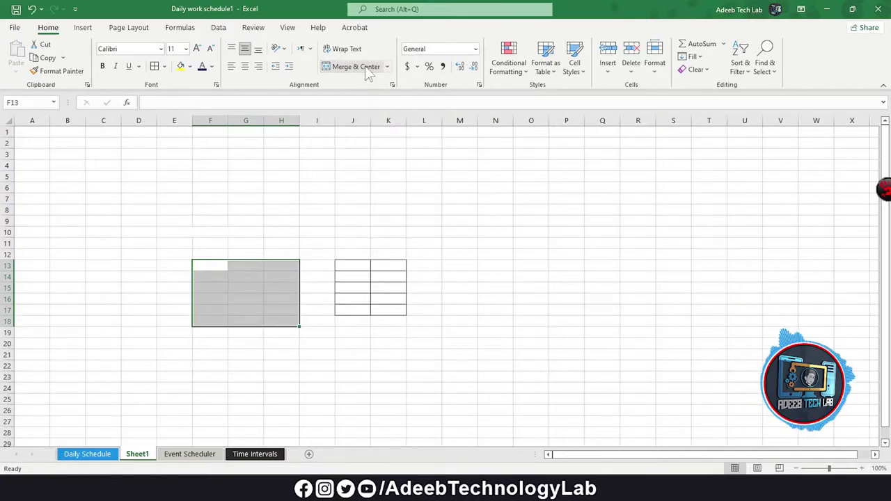
pyautogui.click(281, 311)
pyautogui.click(222, 231)
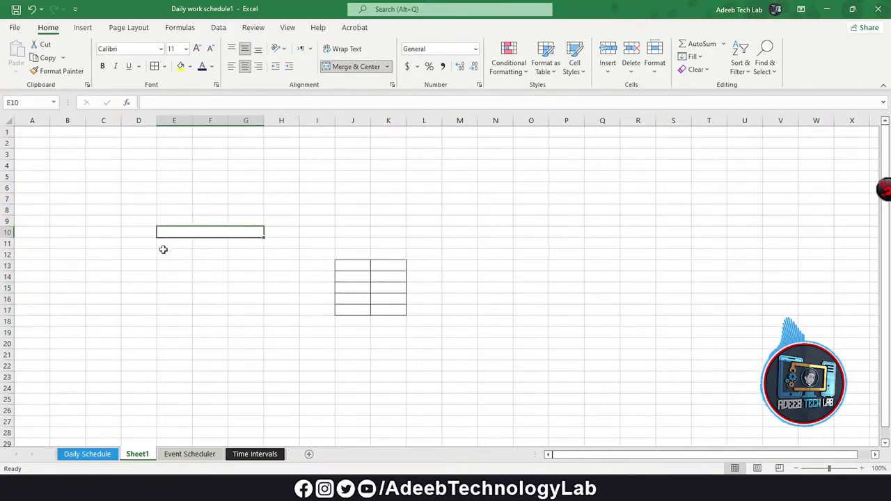
pyautogui.click(362, 70)
pyautogui.click(281, 332)
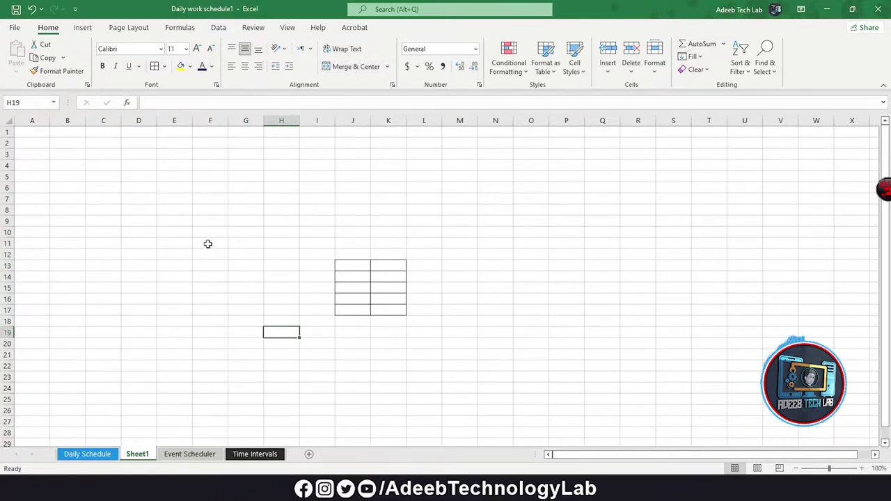
# Step: Enter the placeholder text 'daG asgfd sfdg' in G7
pyautogui.click(259, 221)
pyautogui.click(476, 49)
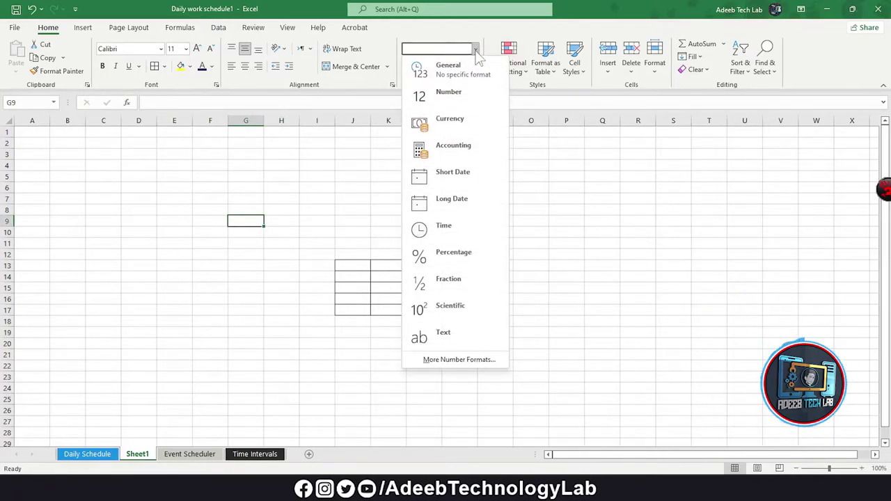
pyautogui.click(478, 58)
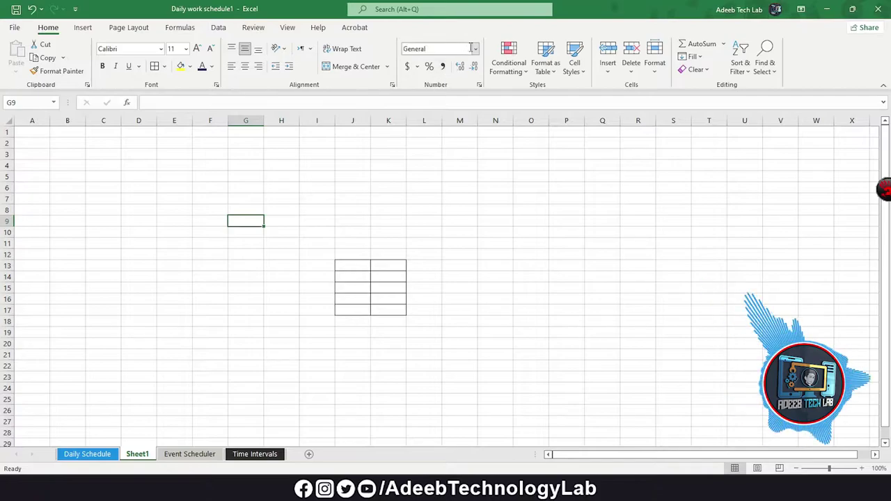
pyautogui.click(476, 50)
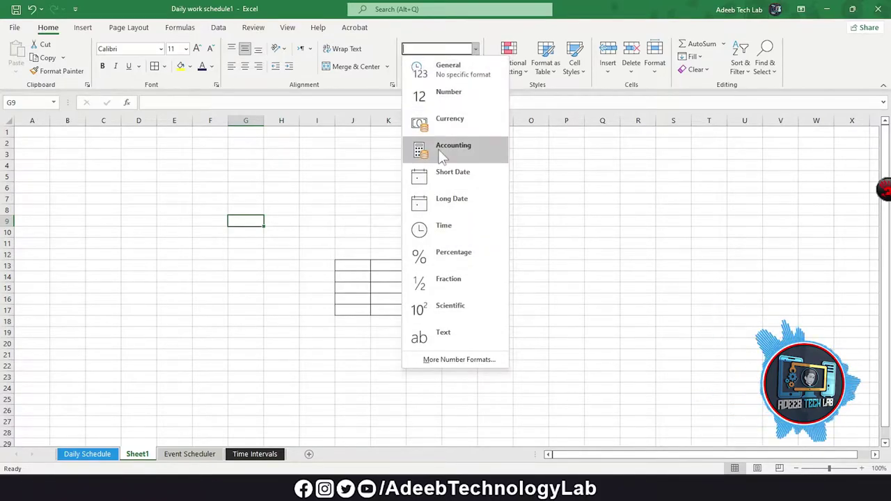
pyautogui.click(254, 217)
pyautogui.press('Up')
pyautogui.press('Up')
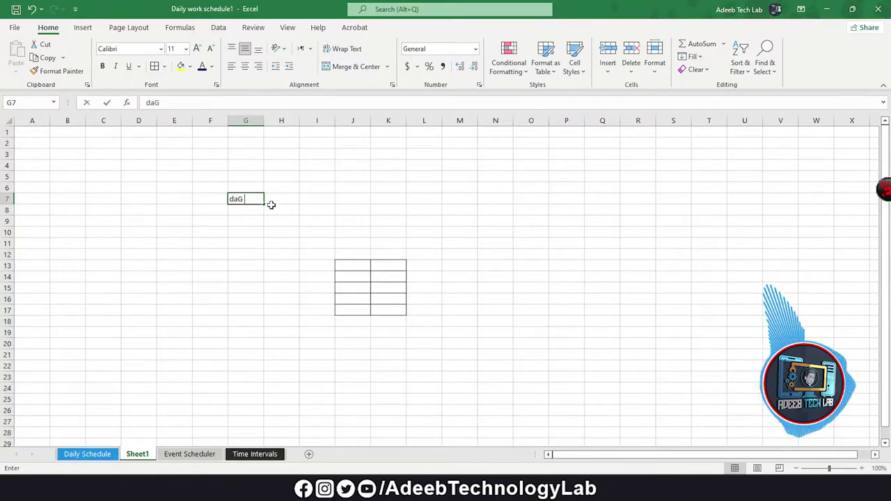
pyautogui.write('fdg')
pyautogui.click(405, 211)
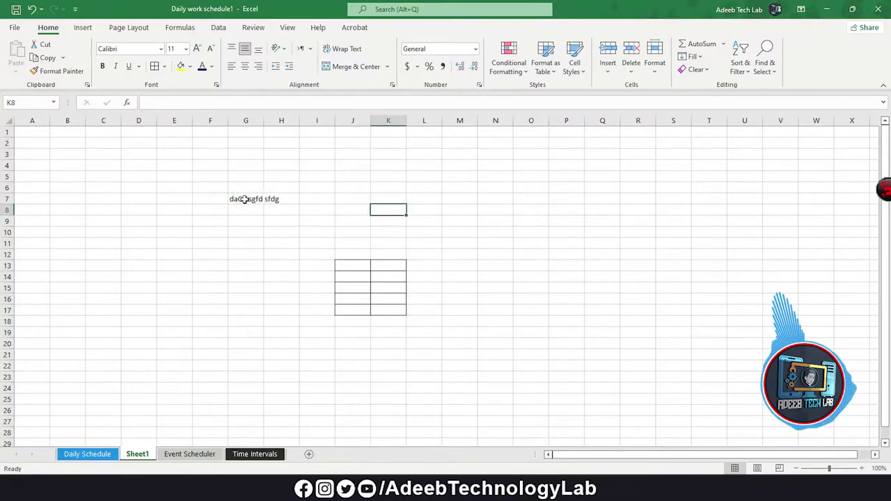
# Step: Enter 1365315 in G6 and add two decimal places to it
pyautogui.click(223, 181)
pyautogui.click(248, 188)
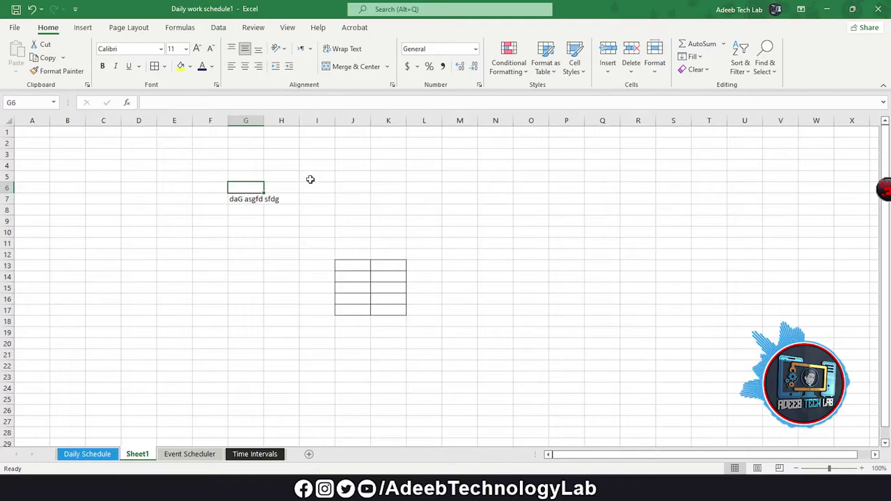
pyautogui.write('15')
pyautogui.click(396, 200)
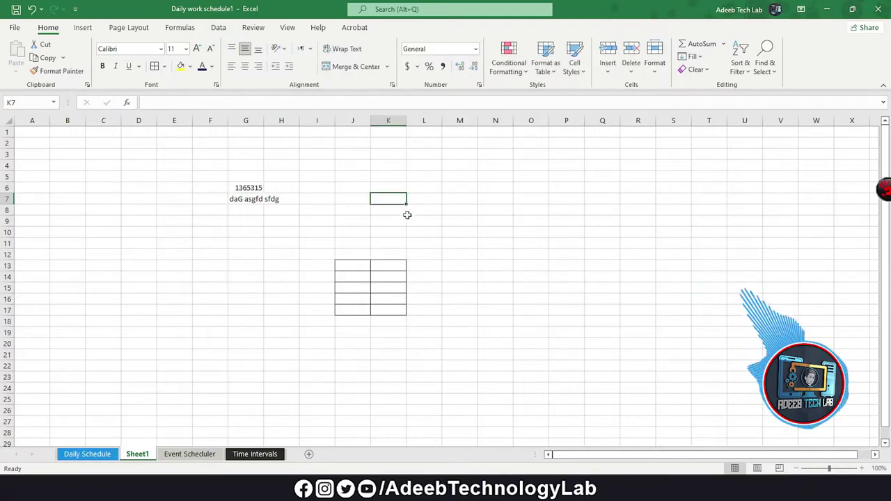
pyautogui.click(256, 190)
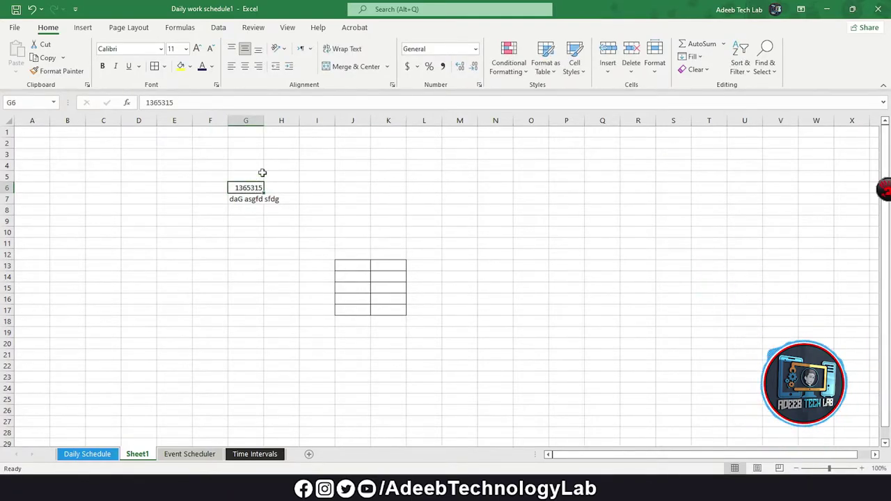
pyautogui.click(460, 67)
pyautogui.click(460, 67)
# Step: Add another decimal to G6, then try the Currency and Scientific formats
pyautogui.click(460, 67)
pyautogui.click(476, 48)
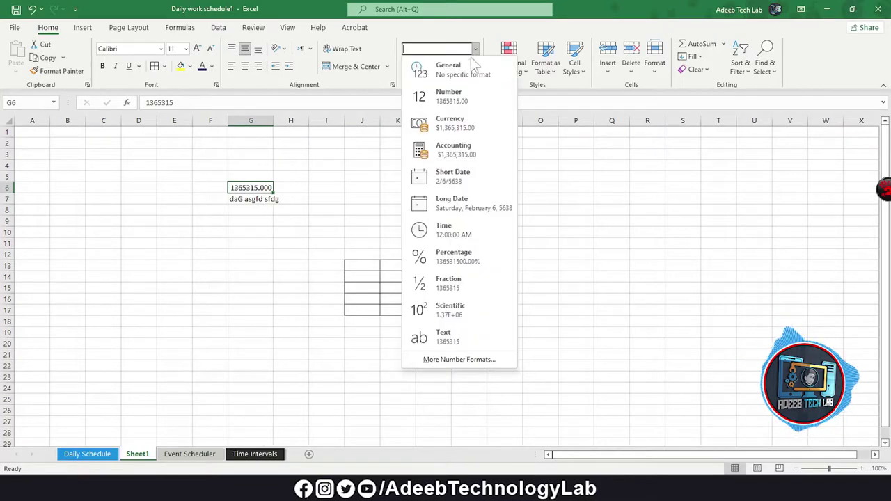
pyautogui.click(452, 123)
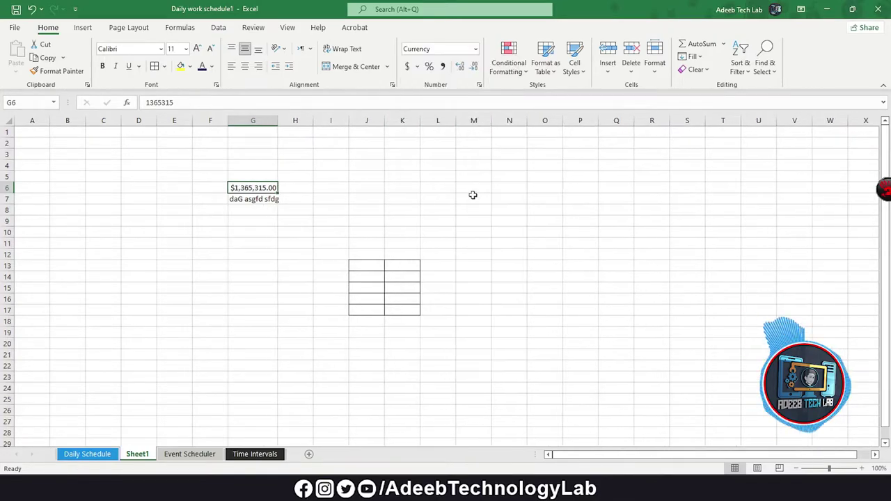
pyautogui.click(475, 49)
pyautogui.click(471, 315)
pyautogui.click(437, 212)
# Step: Switch G6 from Number to General format so it shows 1365315
pyautogui.click(254, 188)
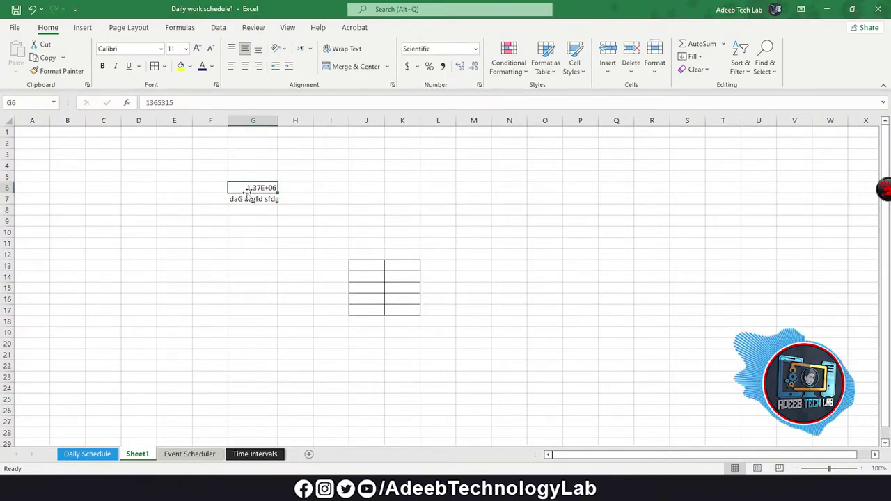
pyautogui.click(259, 266)
pyautogui.click(255, 203)
pyautogui.click(256, 188)
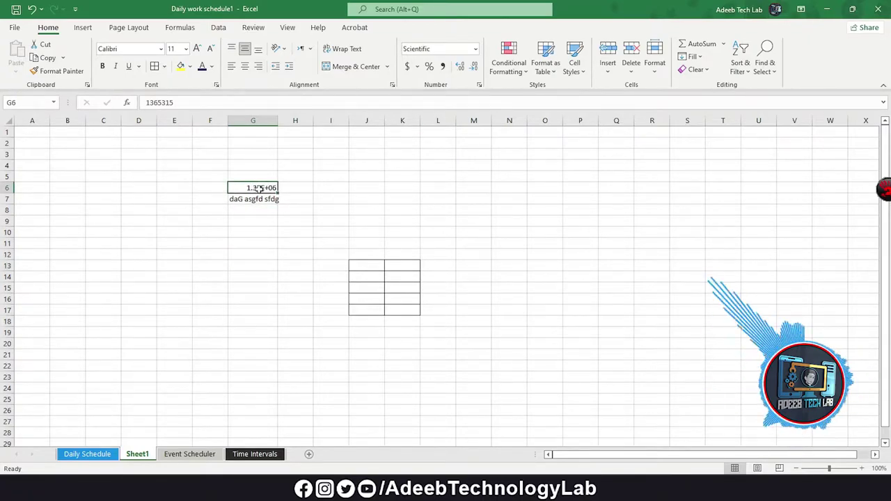
pyautogui.click(475, 49)
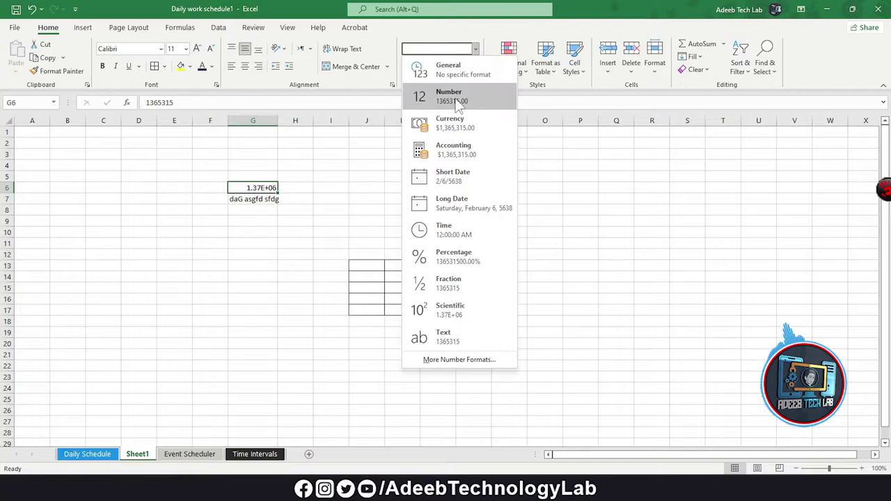
pyautogui.click(457, 103)
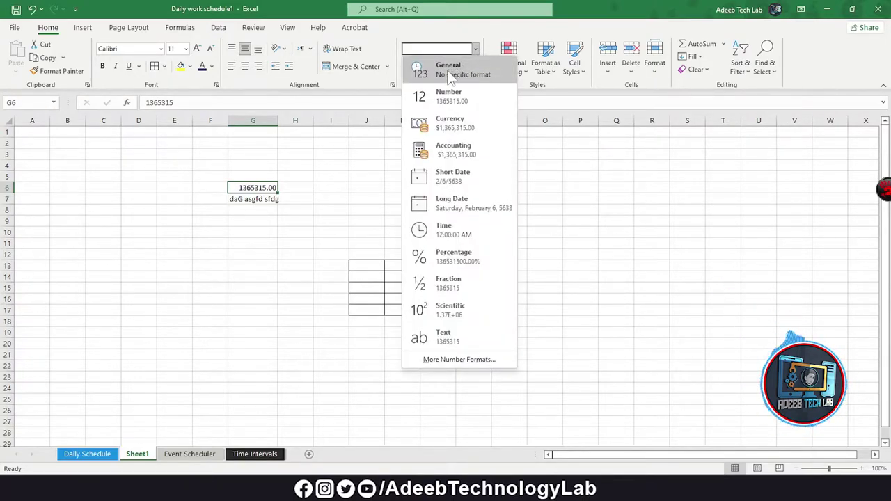
pyautogui.click(449, 73)
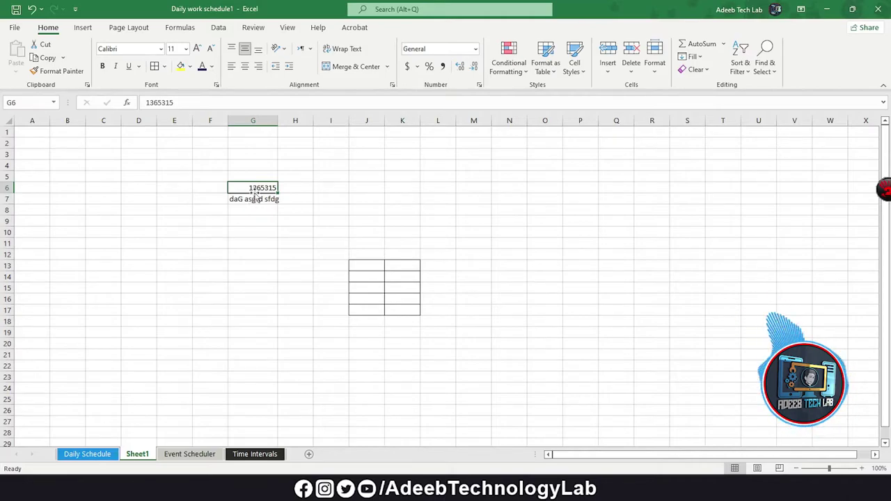
pyautogui.click(475, 49)
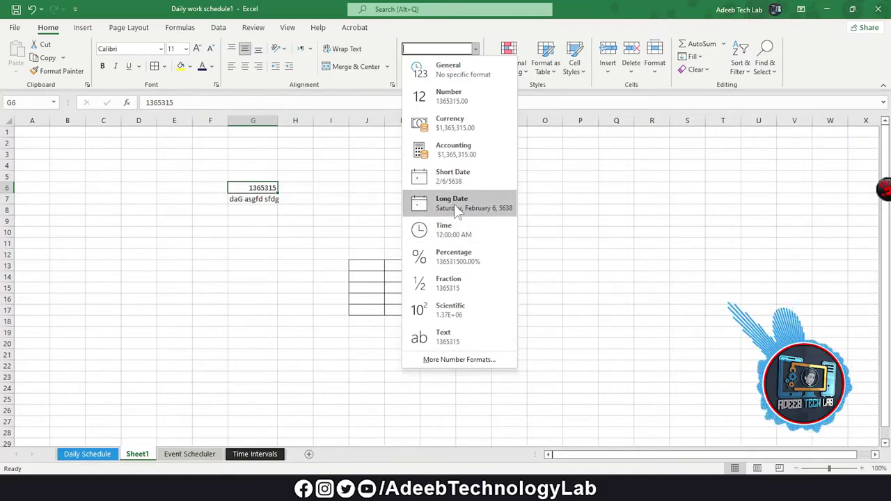
pyautogui.click(364, 178)
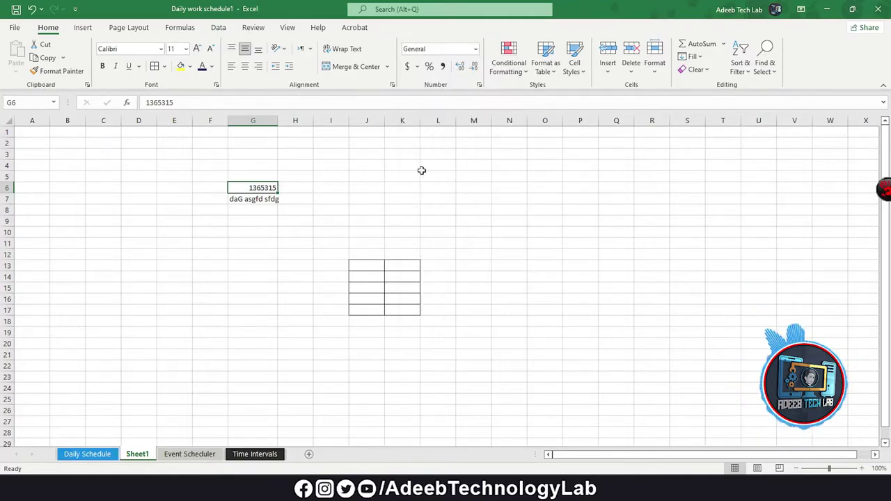
# Step: Apply Comma Style then Percent Style to G6, showing 136531500%, and try extra decimals
pyautogui.click(443, 66)
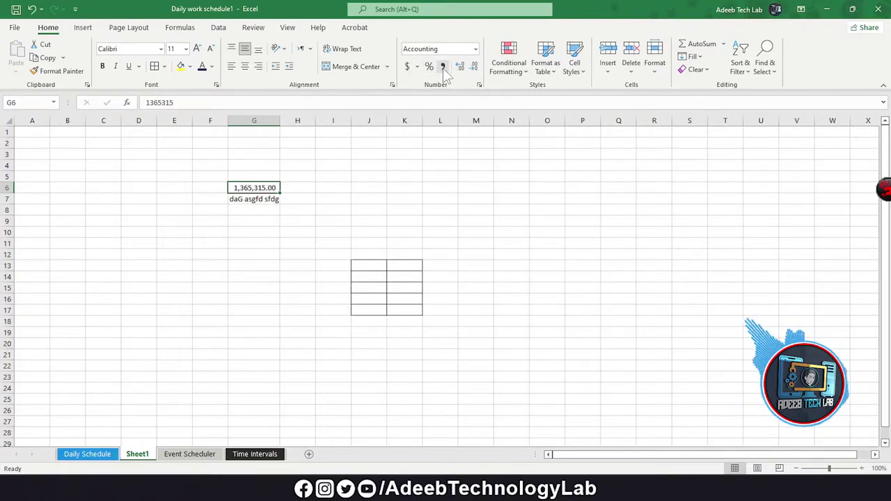
pyautogui.click(428, 67)
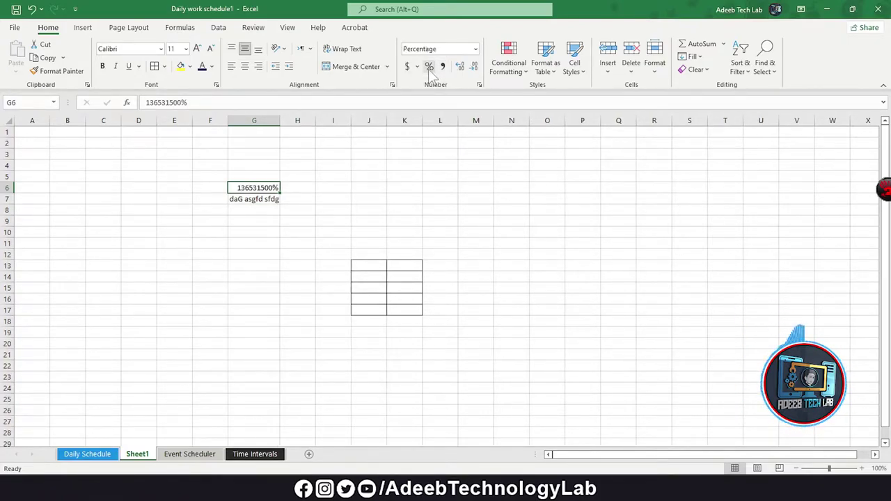
pyautogui.click(418, 67)
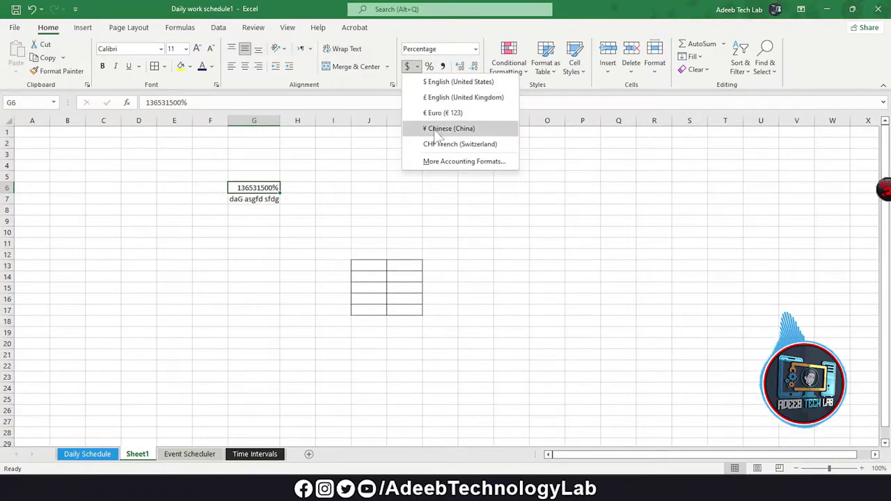
pyautogui.click(487, 23)
pyautogui.click(460, 66)
pyautogui.click(460, 66)
pyautogui.click(460, 66)
pyautogui.click(460, 66)
pyautogui.click(460, 66)
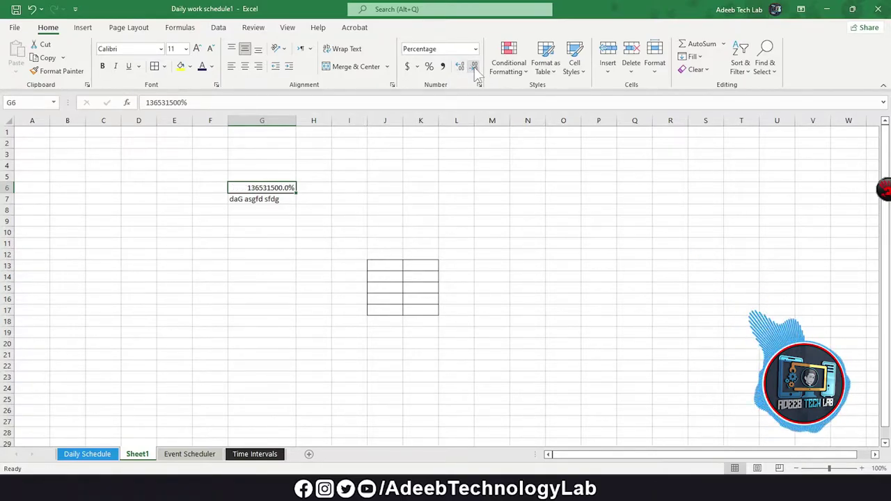
# Step: Open the Conditional Formatting menu
pyautogui.click(400, 187)
pyautogui.click(523, 73)
pyautogui.click(525, 77)
pyautogui.click(517, 70)
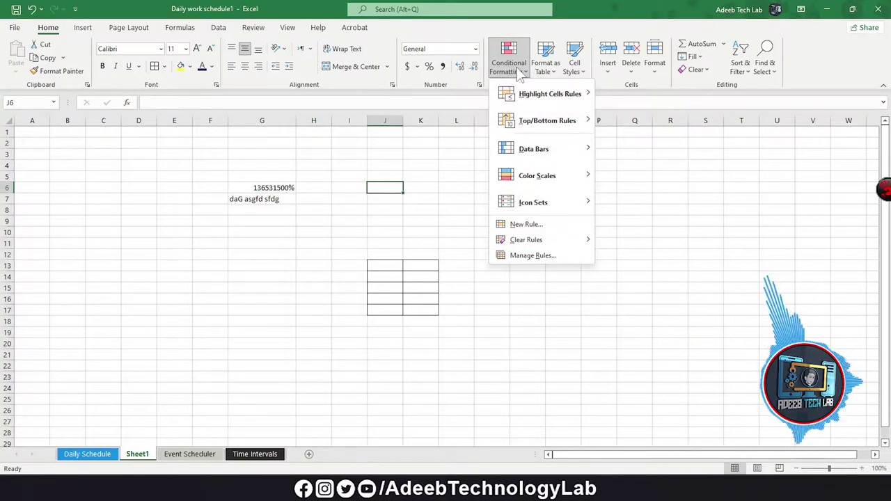
# Step: Switch to the Event Scheduler sheet and preview conditional formatting for the Description cells G3:G15
pyautogui.click(479, 219)
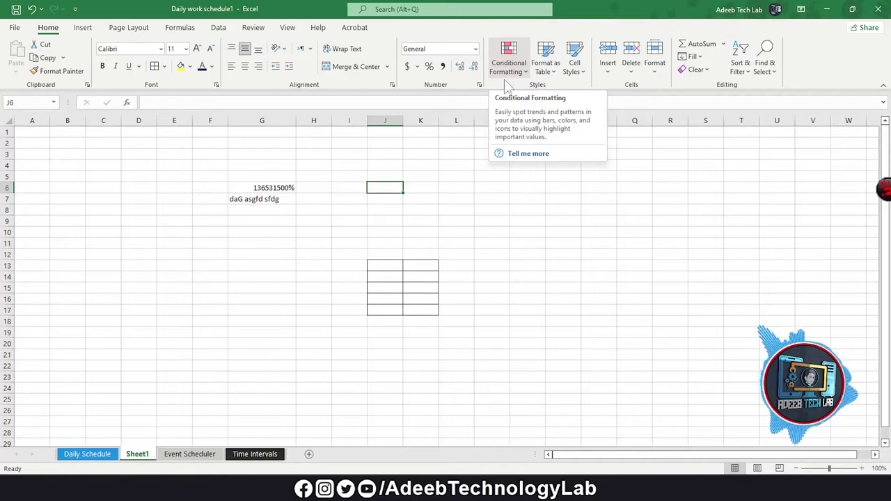
pyautogui.click(456, 209)
pyautogui.click(89, 453)
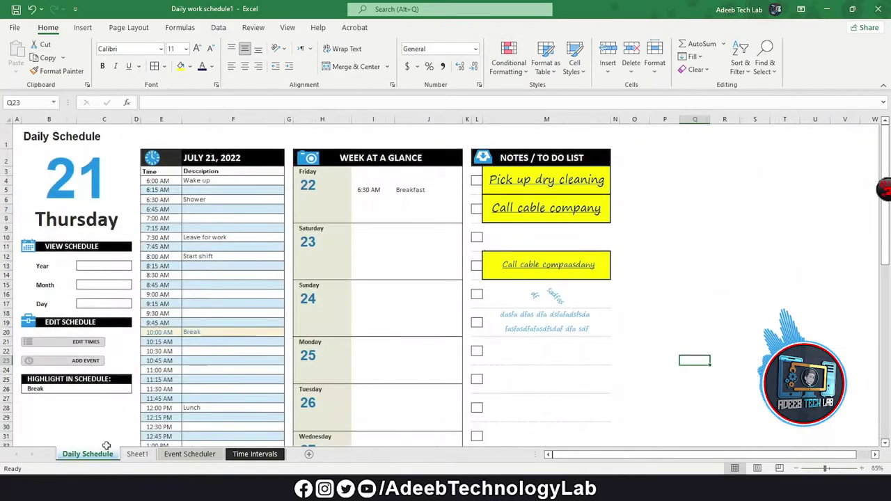
pyautogui.hotkey('ctrl', 'pagedown')
pyautogui.hotkey('ctrl', 'pagedown')
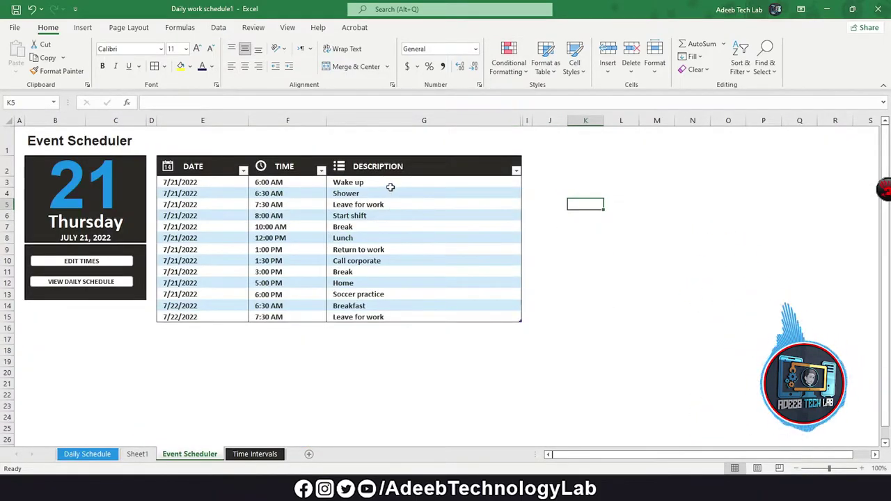
pyautogui.moveTo(348, 182); pyautogui.dragTo(398, 317)
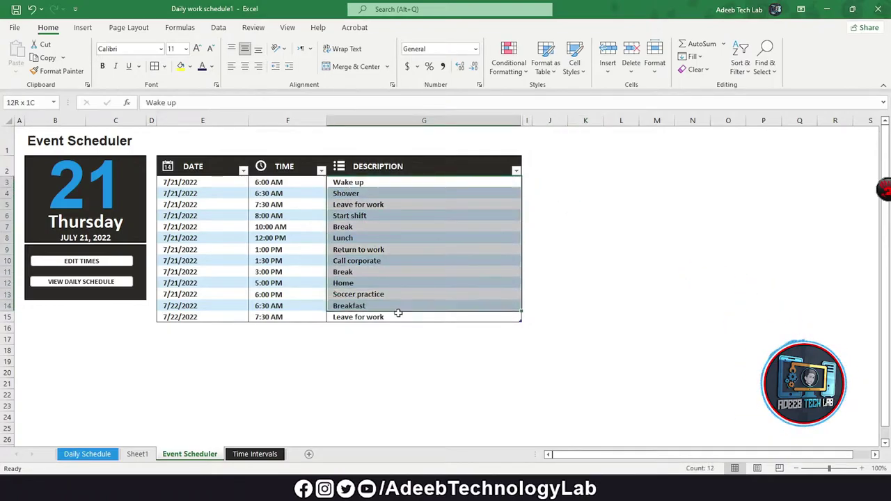
pyautogui.click(523, 69)
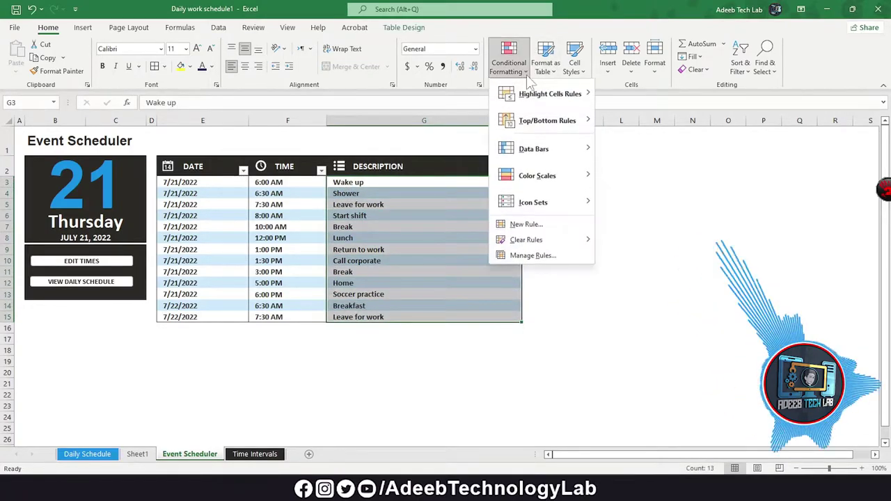
pyautogui.moveTo(559, 94)
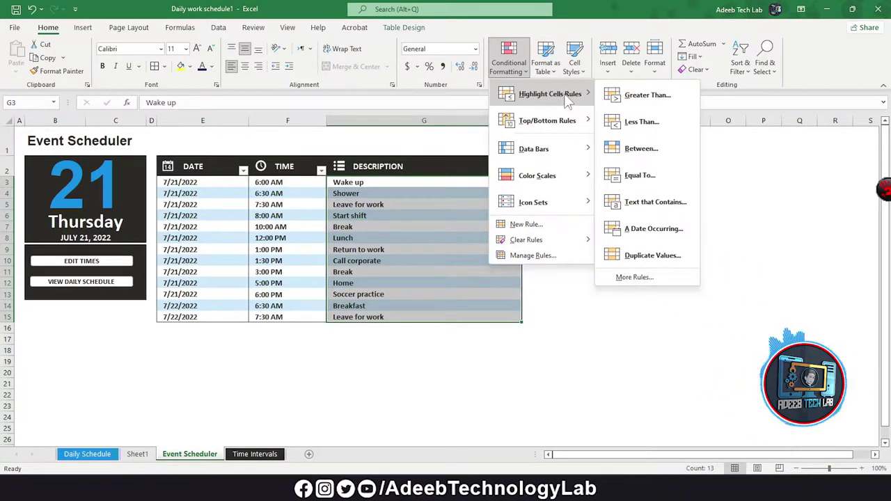
pyautogui.click(282, 240)
# Step: Number J3:J15 from 1 to 13 by entering 1, 2, 3 and filling down
pyautogui.click(541, 183)
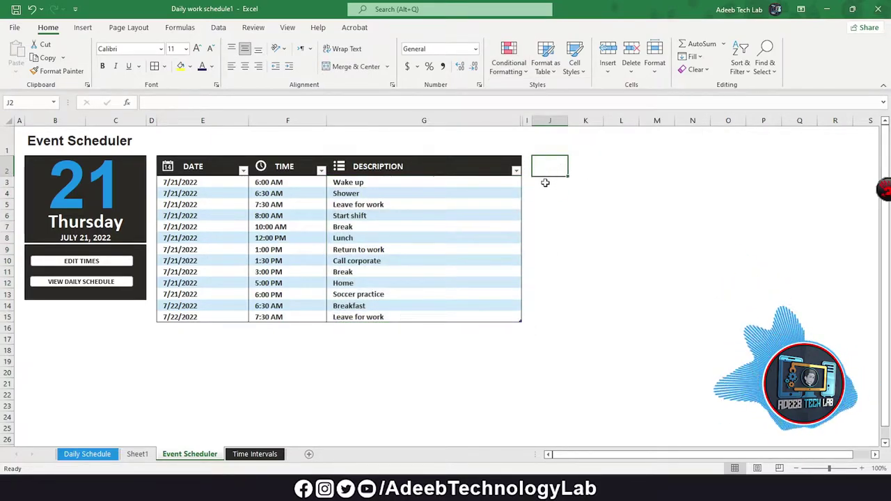
pyautogui.write('1')
pyautogui.press('Return')
pyautogui.write('2')
pyautogui.press('Return')
pyautogui.write('3')
pyautogui.press('Return')
pyautogui.moveTo(549, 182); pyautogui.dragTo(562, 323)
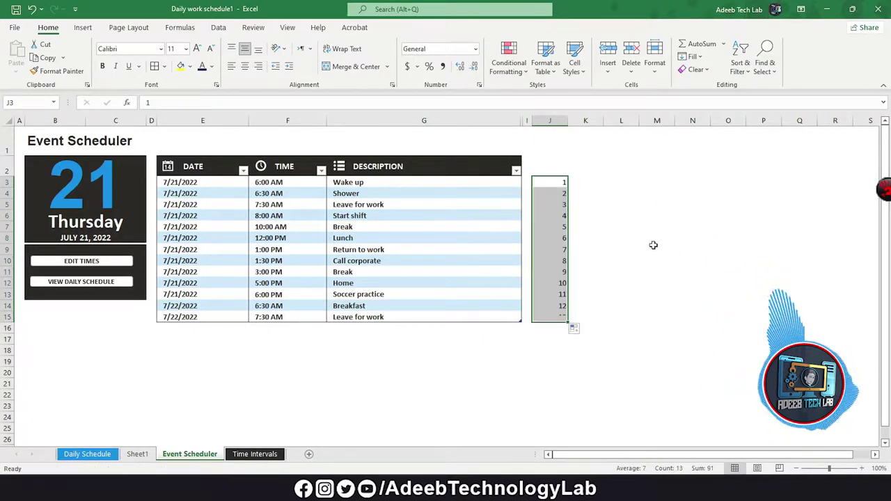
pyautogui.click(653, 245)
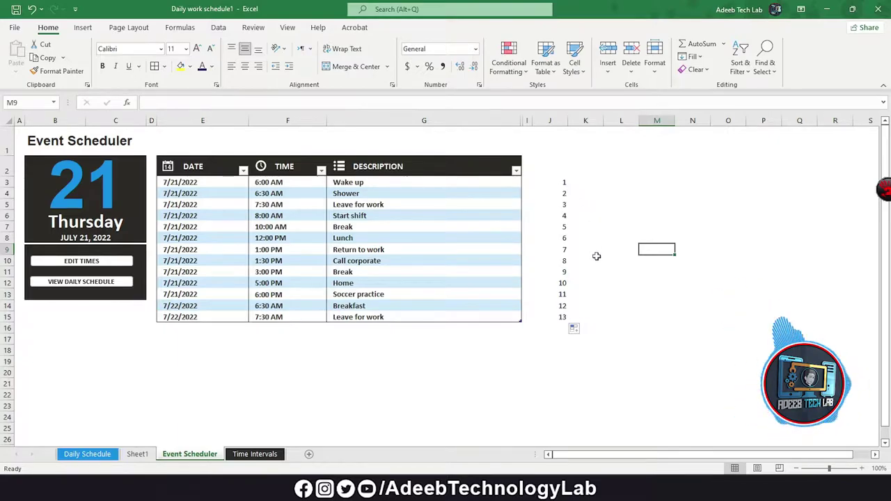
pyautogui.moveTo(561, 183); pyautogui.dragTo(564, 317)
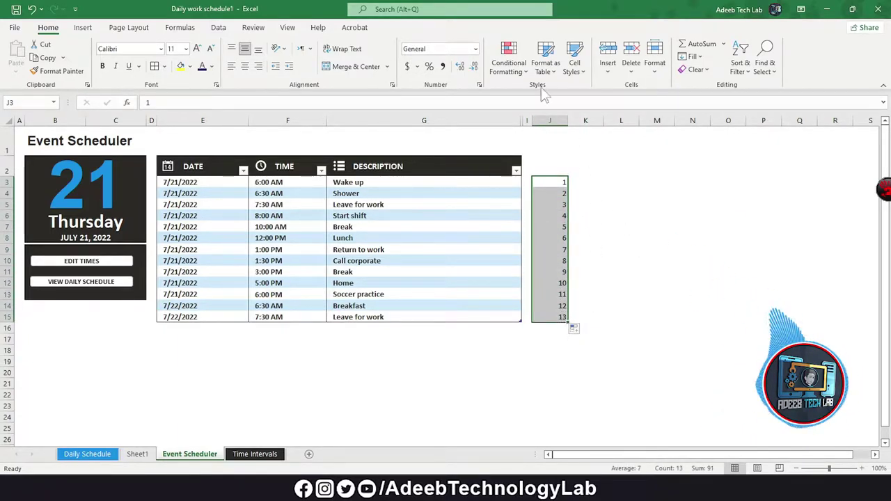
pyautogui.click(508, 59)
pyautogui.moveTo(550, 93)
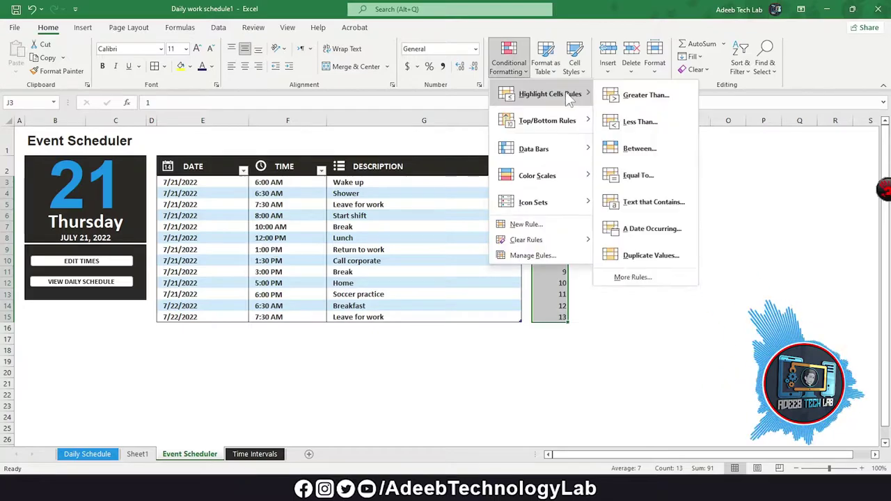
# Step: Start a Greater Than rule, try a threshold of 5 and browse the highlight styles, then cancel
pyautogui.click(678, 95)
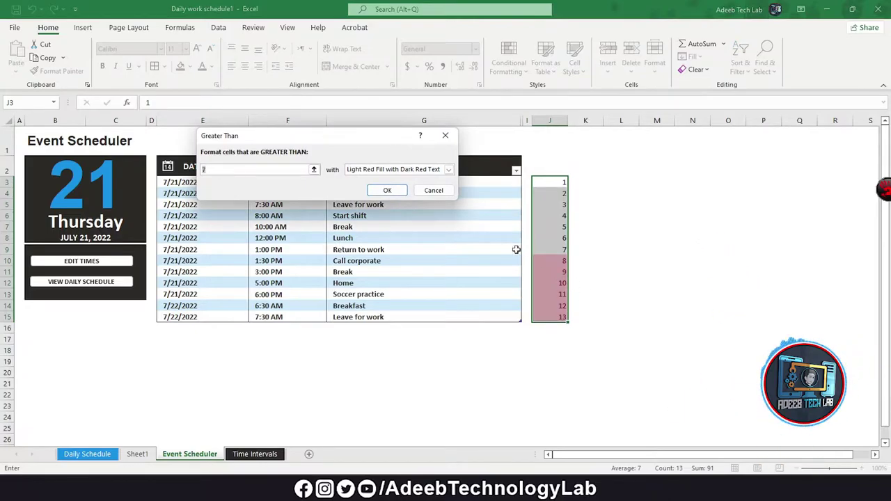
pyautogui.click(225, 170)
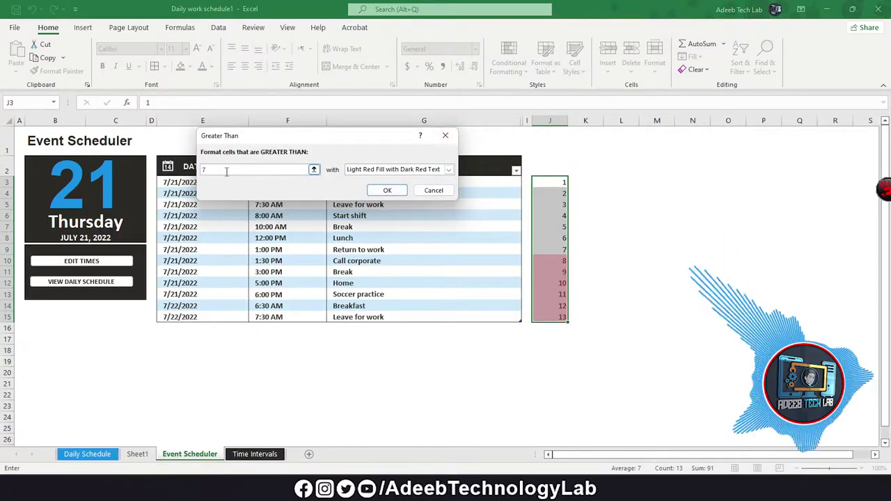
pyautogui.doubleClick(205, 170)
pyautogui.write('5')
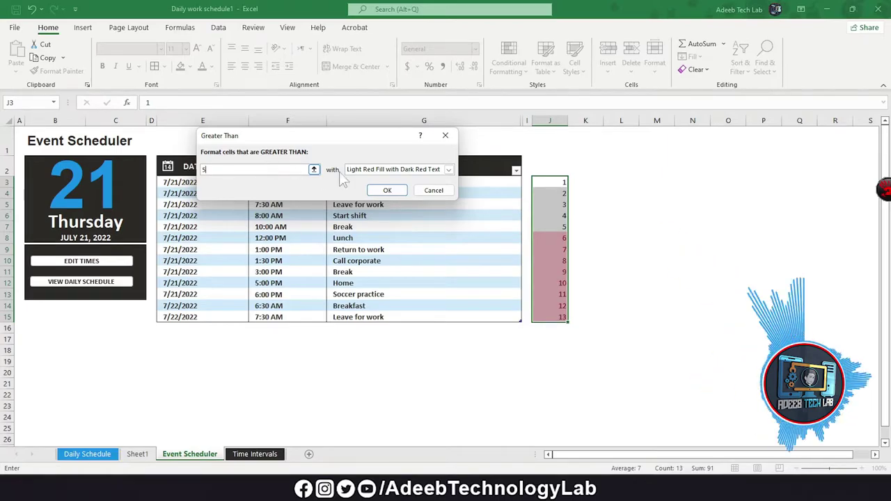
pyautogui.click(449, 170)
pyautogui.click(257, 172)
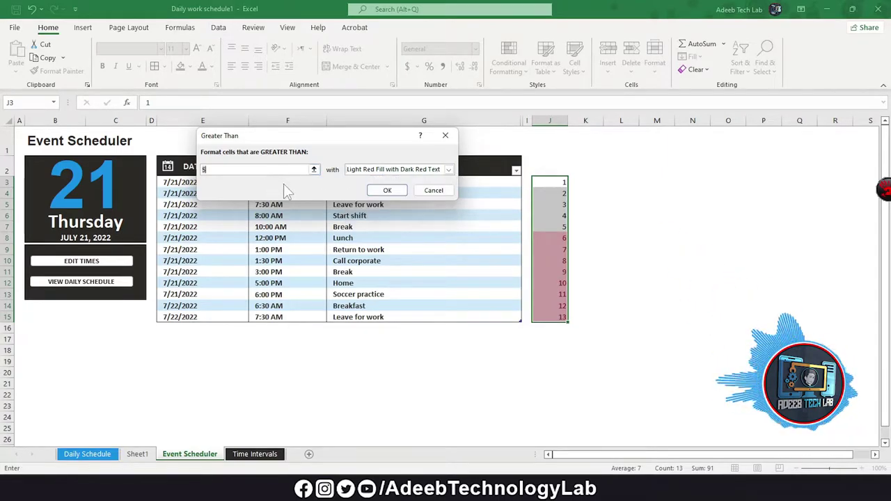
pyautogui.click(448, 171)
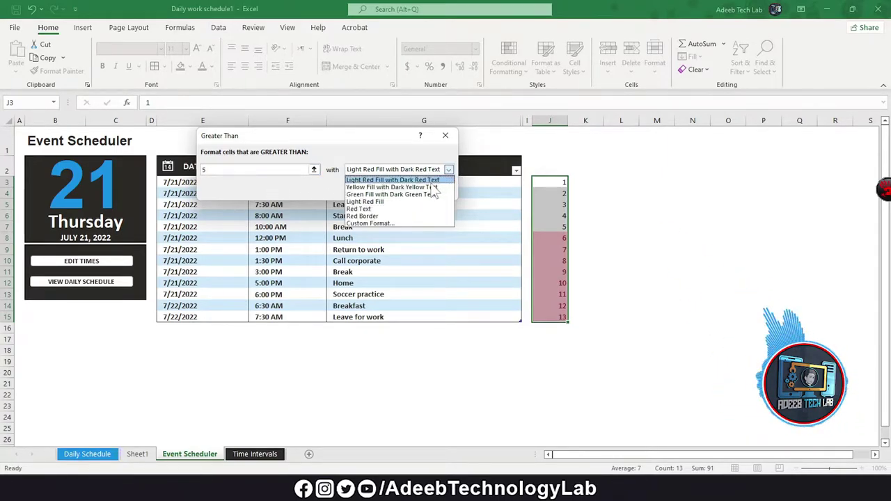
pyautogui.press('Escape')
pyautogui.press('Escape')
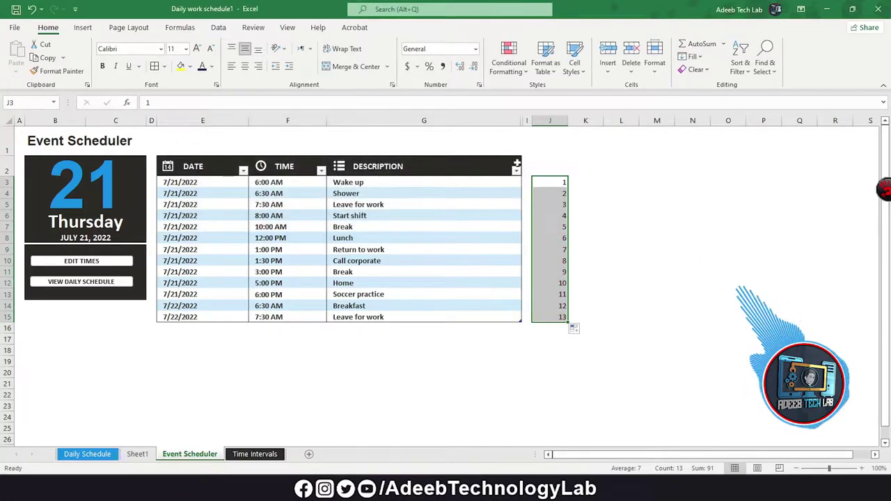
# Step: Apply a Greater Than 7 rule with yellow fill and dark yellow text to column J
pyautogui.click(516, 75)
pyautogui.moveTo(557, 94)
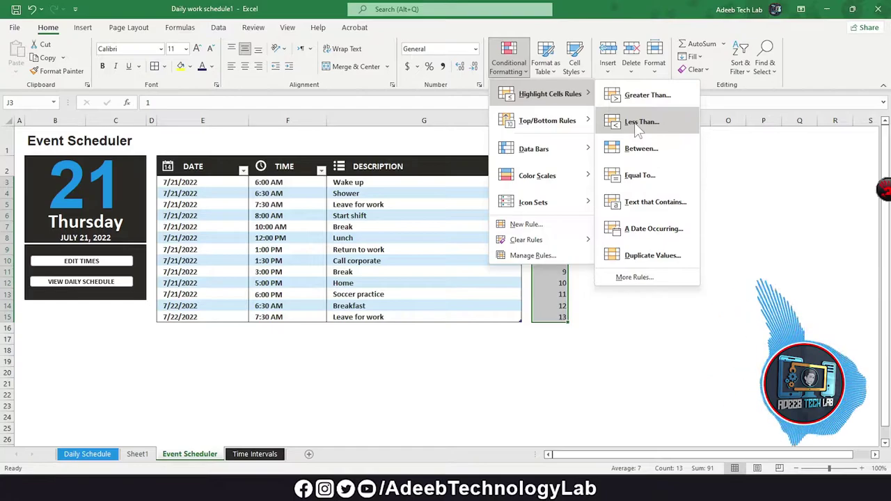
pyautogui.click(639, 97)
pyautogui.click(449, 169)
pyautogui.click(390, 185)
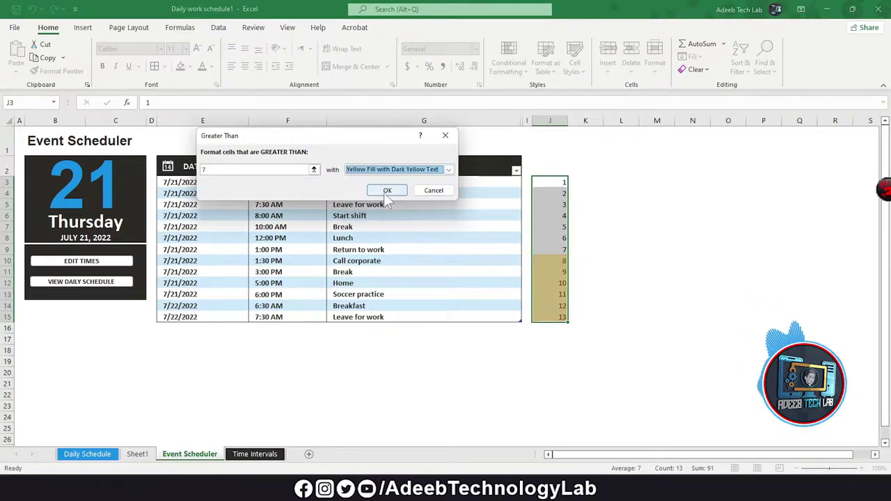
pyautogui.click(387, 191)
pyautogui.click(692, 237)
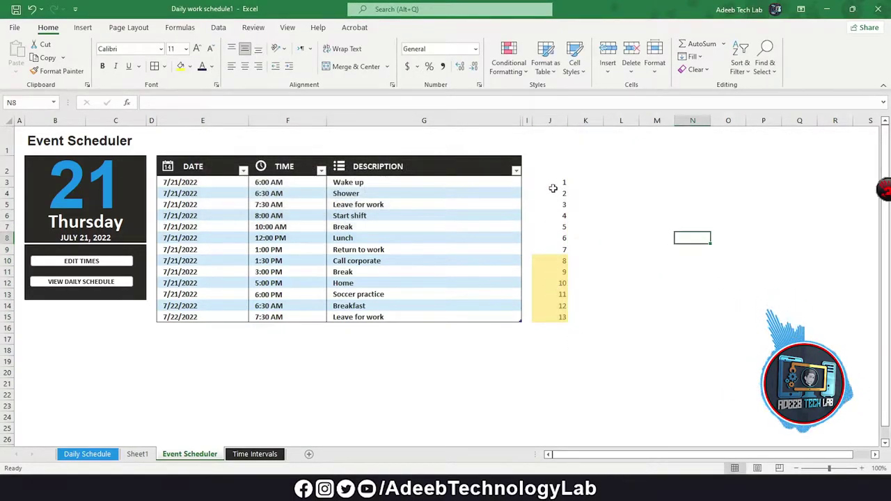
# Step: Reselect the numbers in J3:J15
pyautogui.moveTo(552, 189); pyautogui.dragTo(555, 315)
pyautogui.click(621, 249)
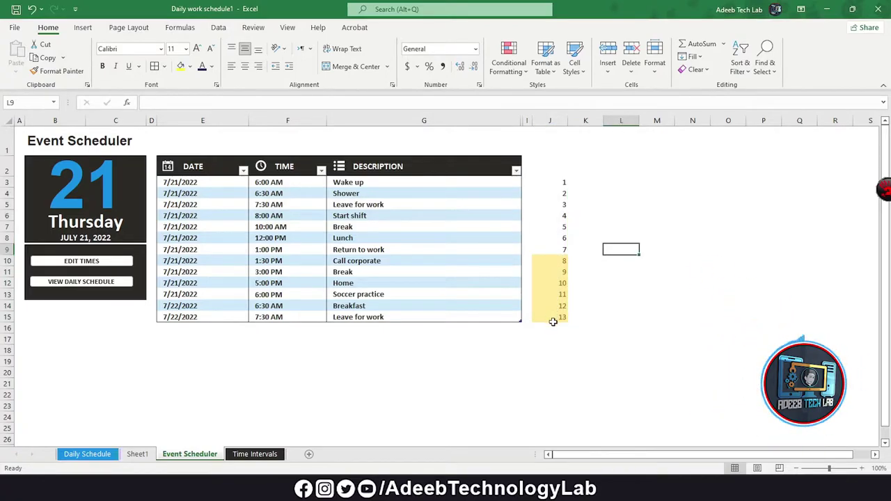
pyautogui.click(549, 182)
pyautogui.moveTo(548, 181); pyautogui.dragTo(555, 318)
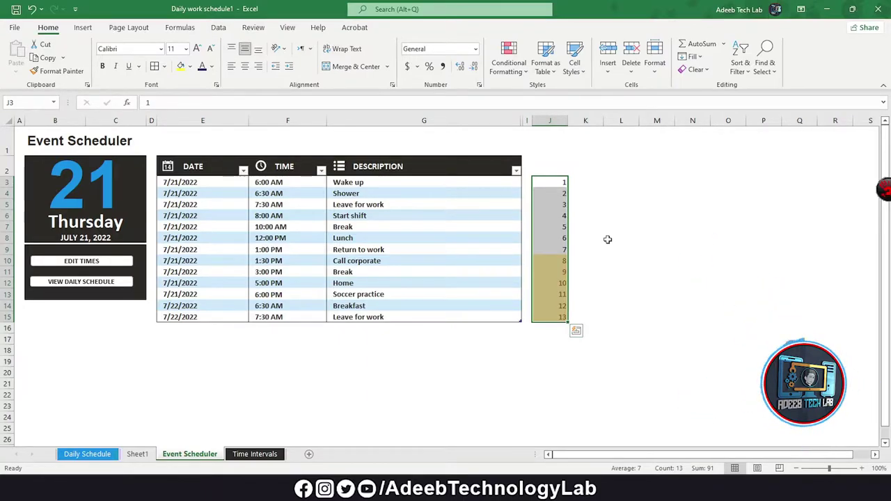
# Step: Browse the Conditional Formatting menu and dismiss it without applying anything
pyautogui.click(606, 231)
pyautogui.click(508, 62)
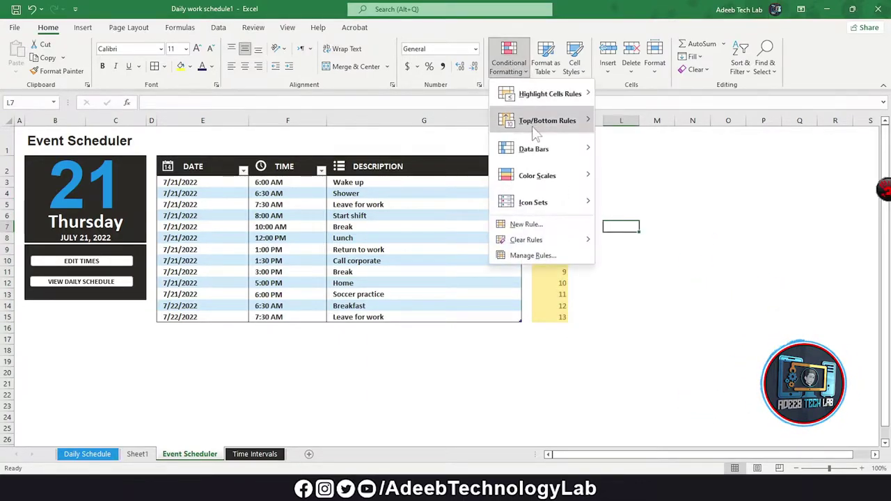
pyautogui.moveTo(569, 128)
pyautogui.moveTo(579, 97)
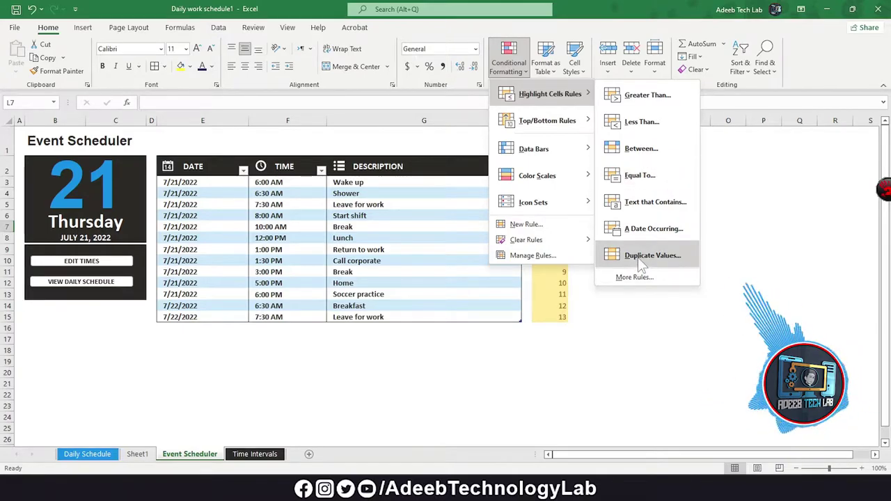
pyautogui.click(699, 280)
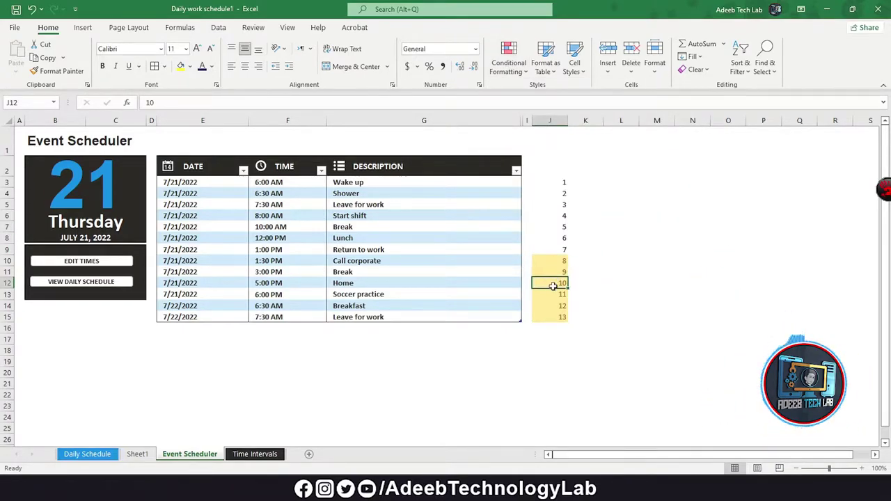
# Step: Copy J3:J9 into column K and extend the series down to K14
pyautogui.moveTo(559, 183); pyautogui.dragTo(562, 249)
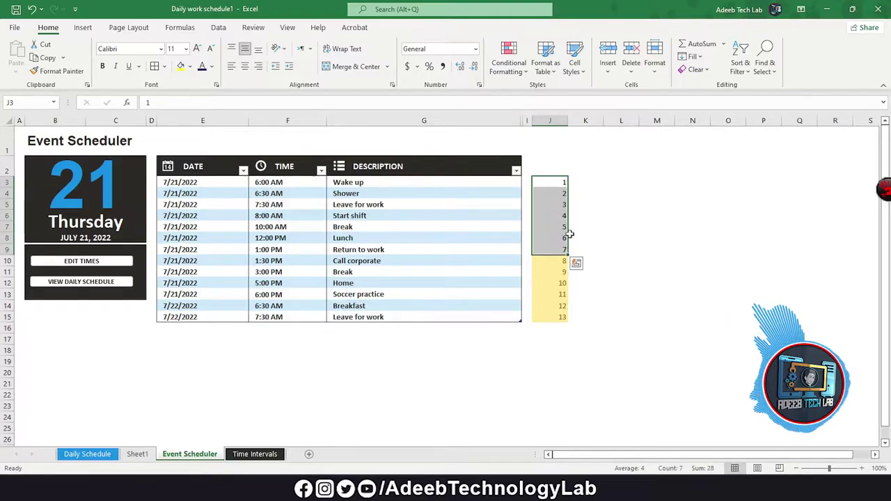
pyautogui.hotkey('ctrl', 'c')
pyautogui.press('Right')
pyautogui.press('Right')
pyautogui.hotkey('ctrl', 'v')
pyautogui.moveTo(590, 181); pyautogui.dragTo(603, 310)
# Step: Change K12 and K6 to 6, then select K3:K14
pyautogui.click(596, 285)
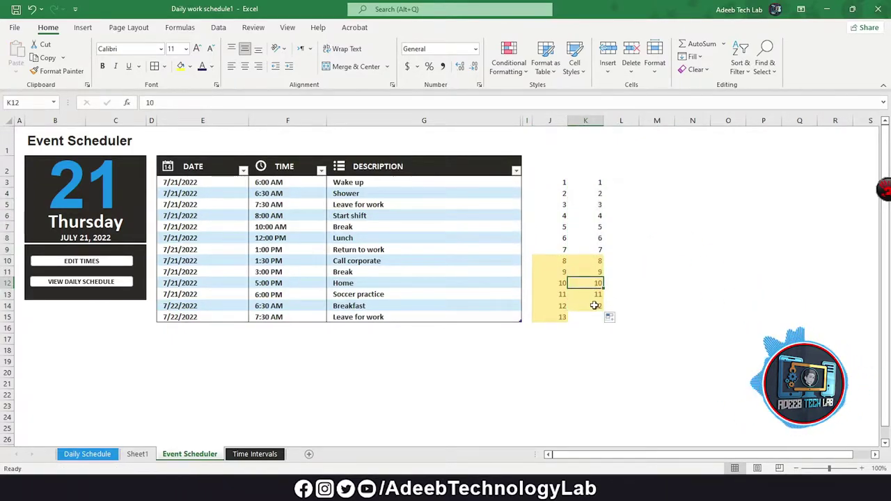
pyautogui.write('6')
pyautogui.click(597, 216)
pyautogui.write('6')
pyautogui.click(683, 202)
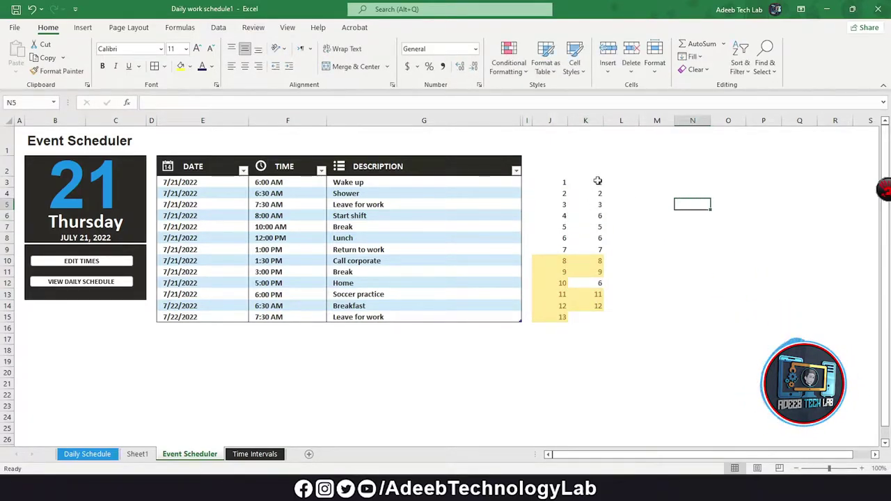
pyautogui.moveTo(597, 181); pyautogui.dragTo(595, 307)
pyautogui.click(508, 64)
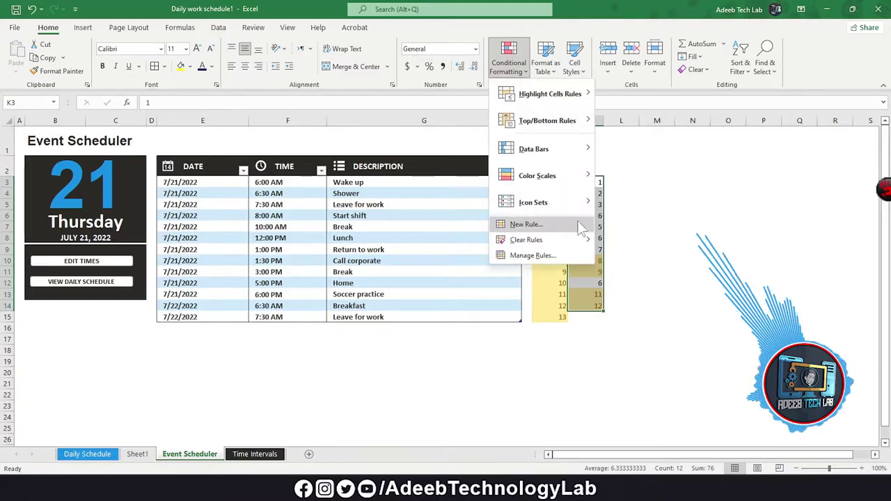
# Step: Highlight duplicate values in K3:K14 with Light Red Fill and Dark Red Text, then check K12
pyautogui.moveTo(563, 200)
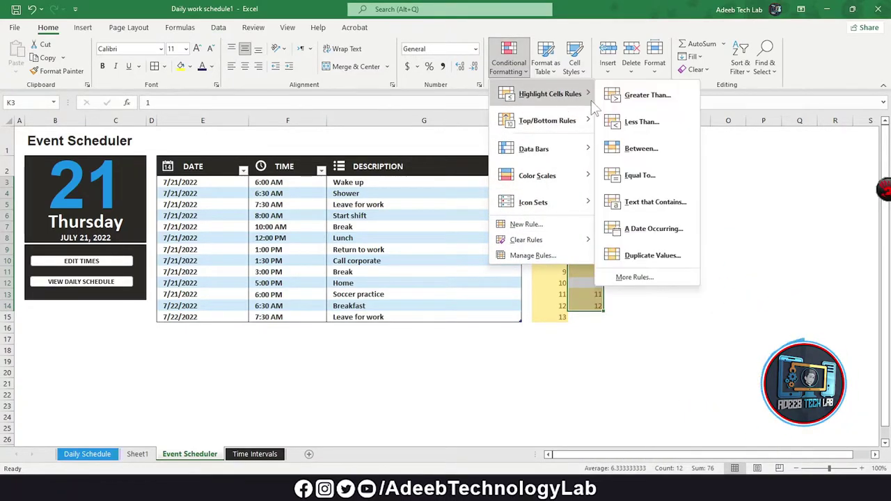
pyautogui.click(625, 254)
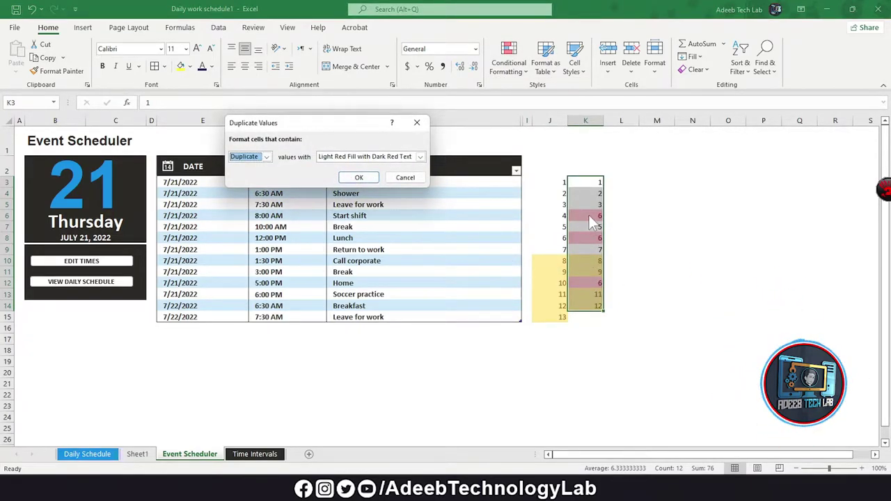
pyautogui.click(357, 177)
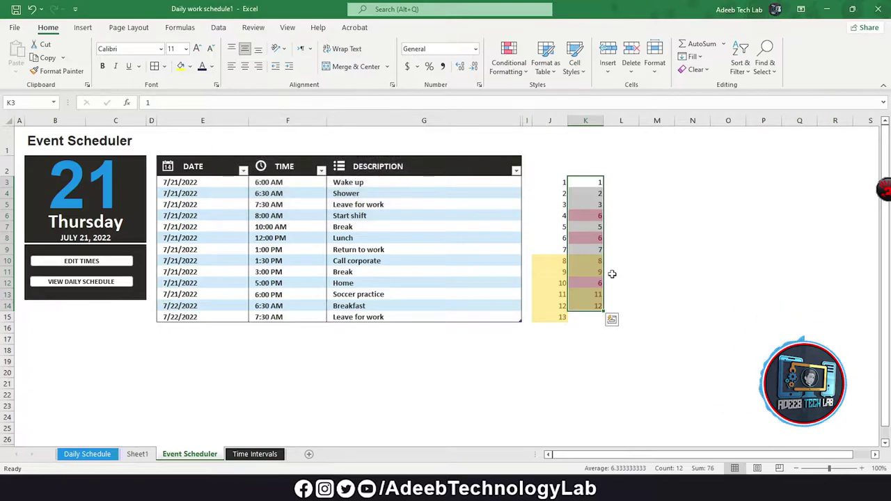
pyautogui.click(589, 216)
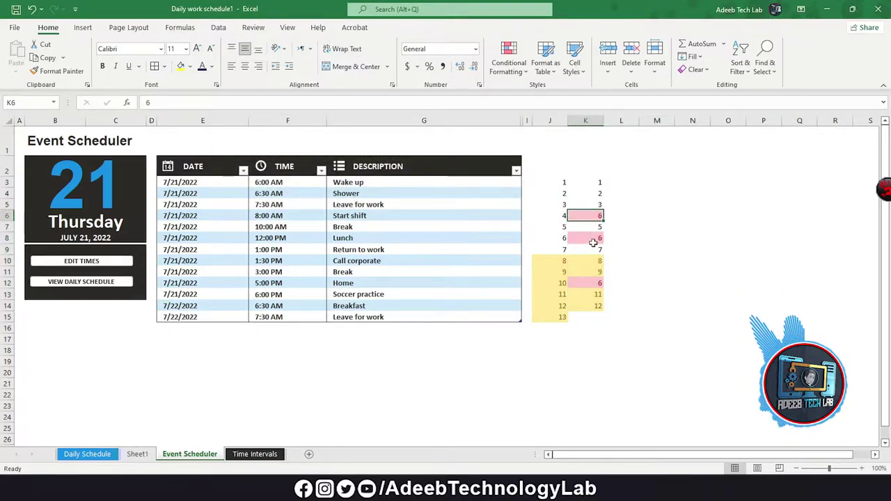
pyautogui.click(590, 283)
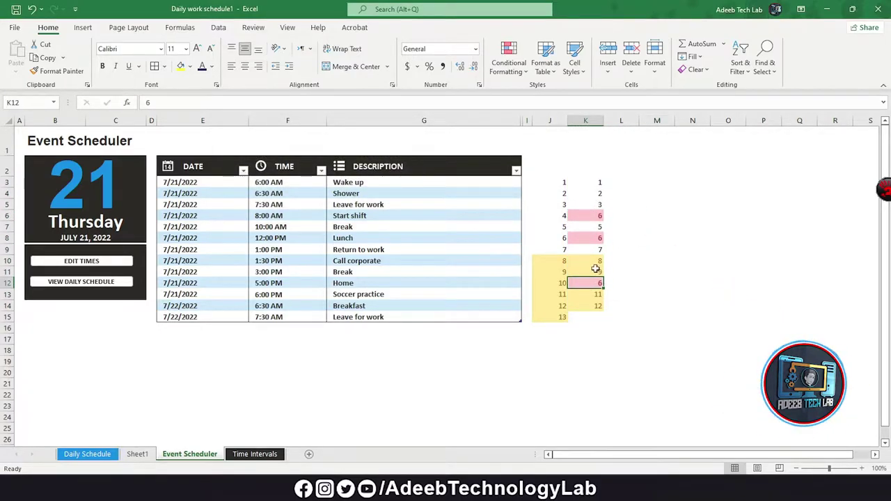
pyautogui.click(509, 62)
# Step: Inspect the Cell Value conditions in a New Formatting Rule via More Rules, then cancel it
pyautogui.moveTo(553, 120)
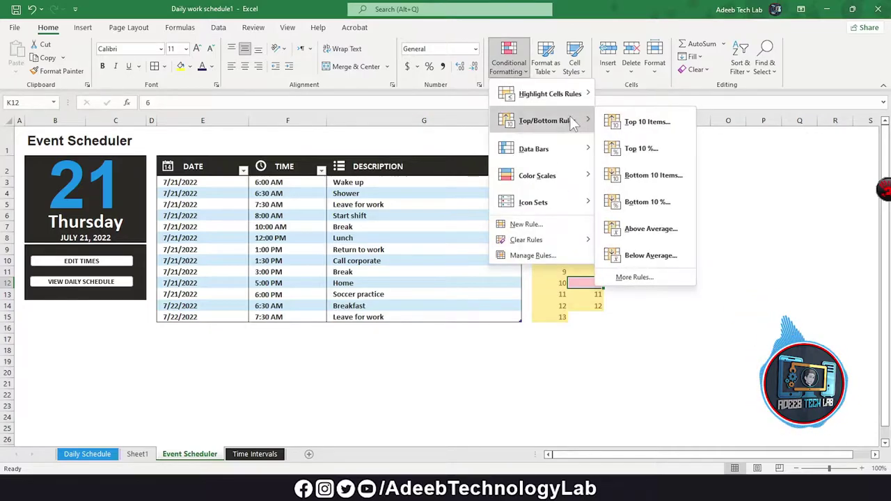
pyautogui.moveTo(570, 99)
pyautogui.click(633, 277)
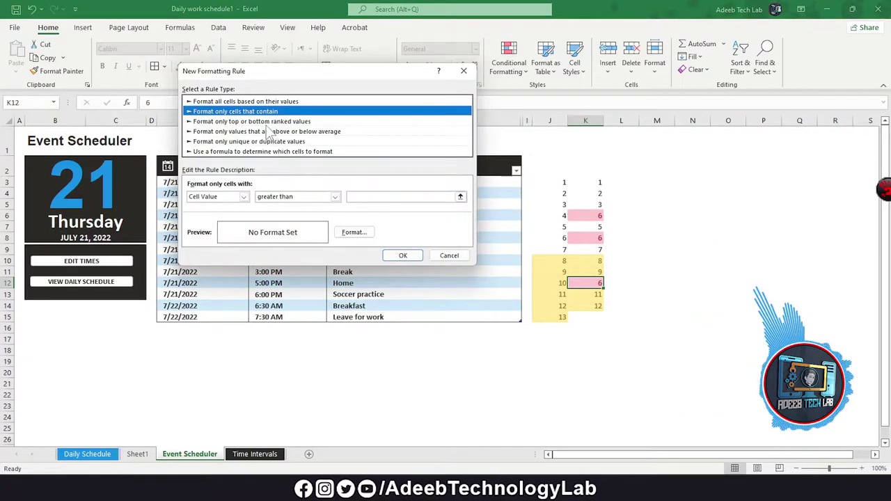
pyautogui.click(244, 196)
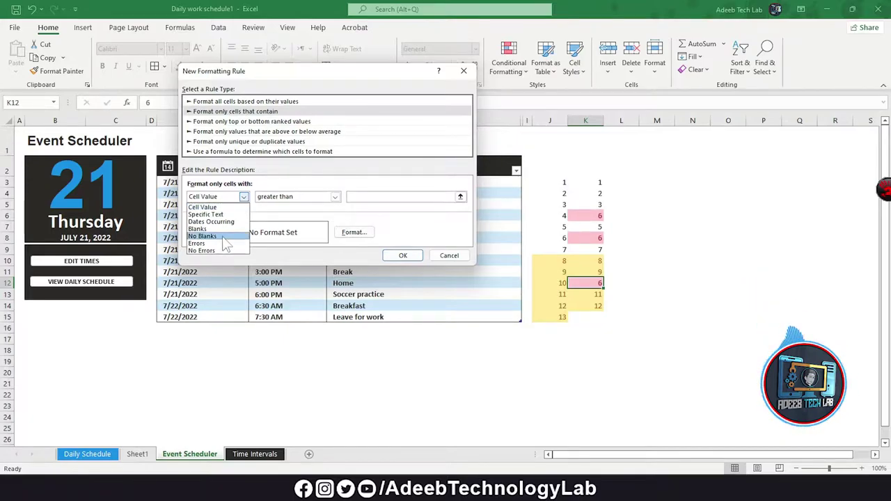
pyautogui.click(308, 143)
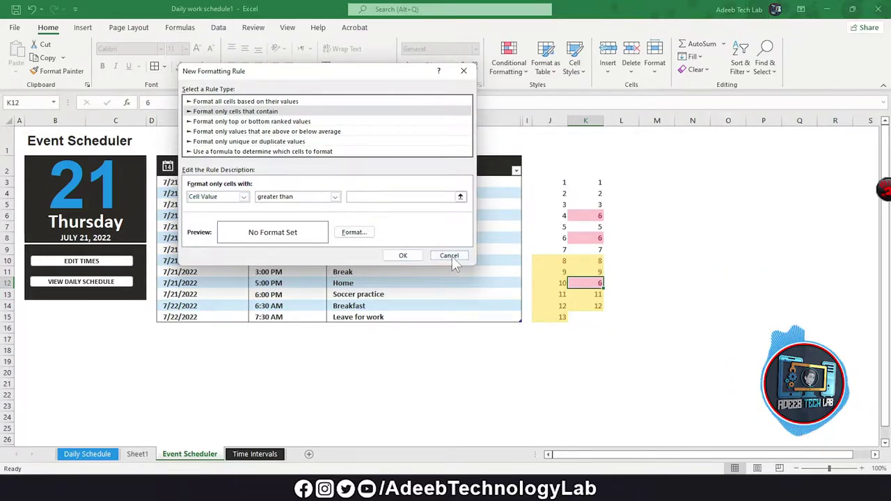
pyautogui.click(449, 255)
pyautogui.click(508, 61)
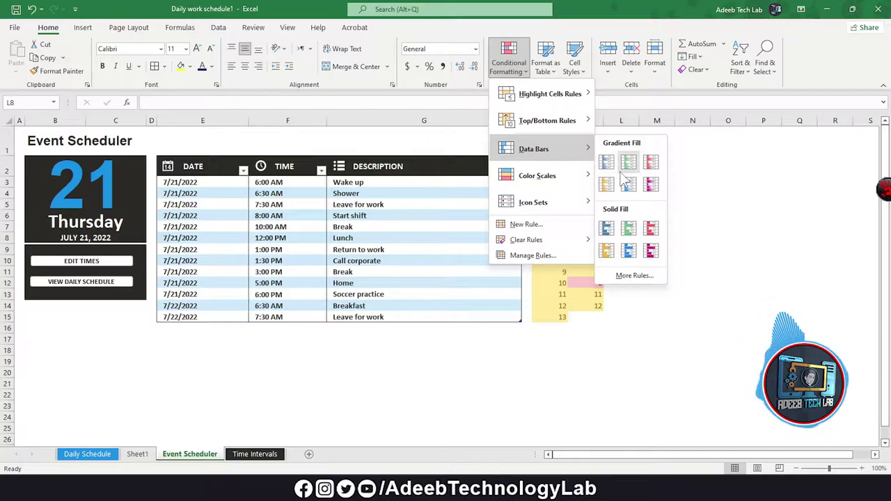
# Step: Close the data bars menu and select the numbers in columns J and K
pyautogui.click(710, 250)
pyautogui.click(692, 294)
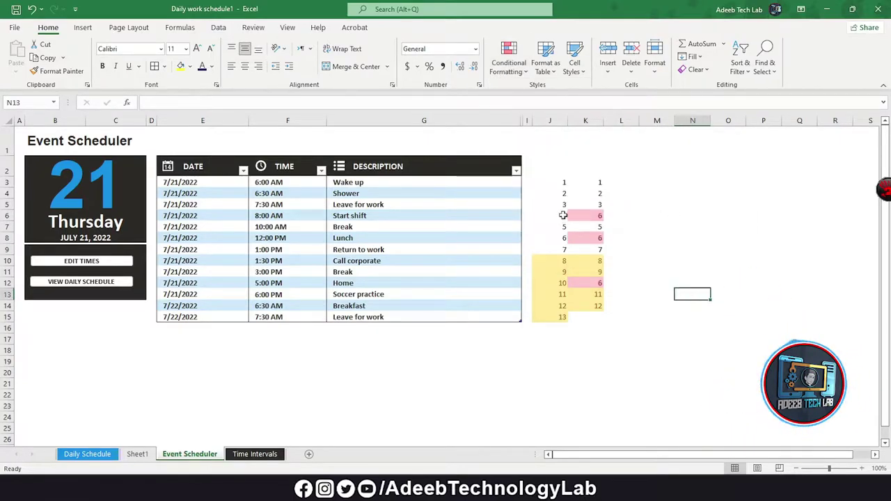
pyautogui.click(550, 182)
pyautogui.moveTo(567, 183); pyautogui.dragTo(585, 306)
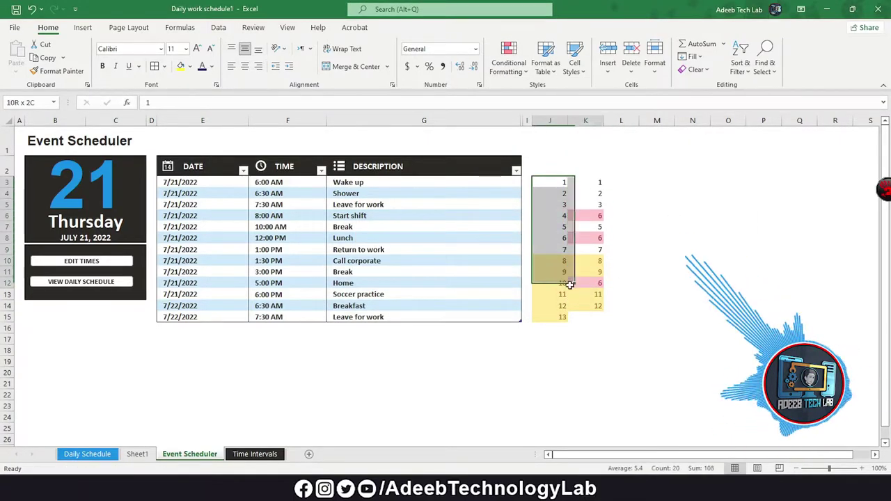
pyautogui.moveTo(547, 183); pyautogui.dragTo(585, 327)
# Step: Apply the Red - White - Blue Color Scale to J3:K15, then reselect the numbers
pyautogui.click(509, 62)
pyautogui.moveTo(556, 175)
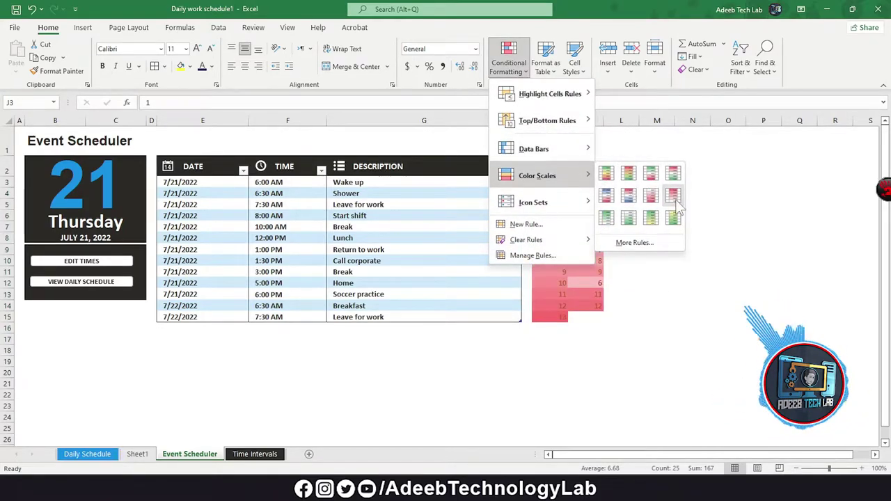
pyautogui.click(628, 195)
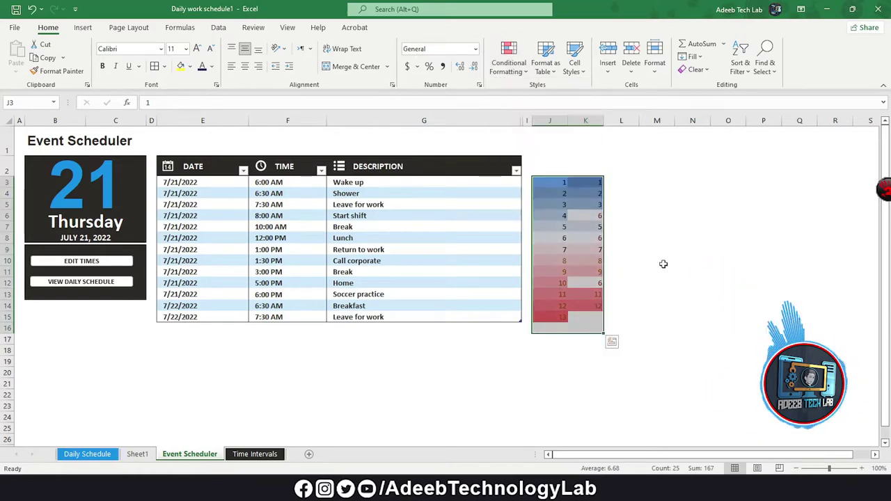
pyautogui.click(566, 197)
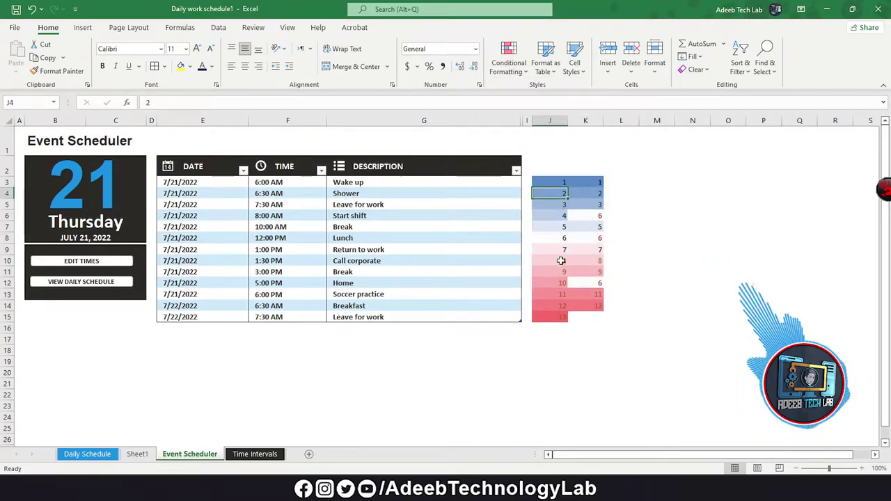
pyautogui.click(612, 337)
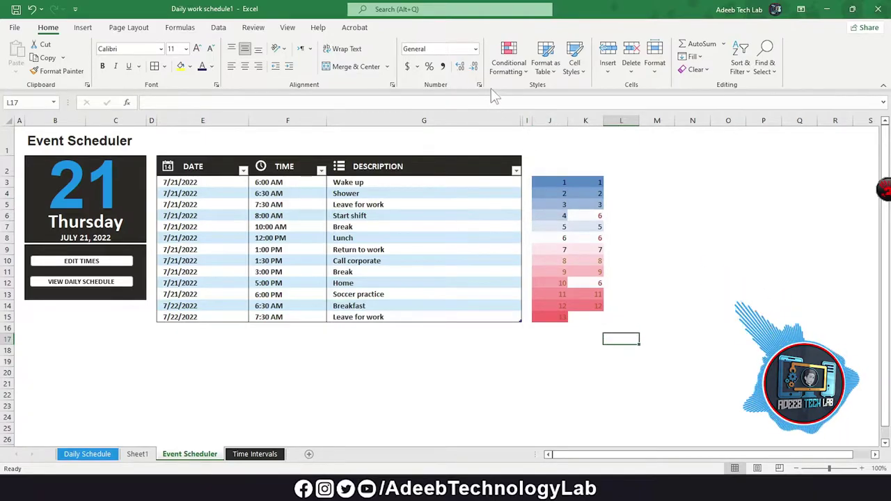
pyautogui.moveTo(557, 182); pyautogui.dragTo(586, 318)
# Step: Add the Ratings signal-bar icon set to the numbers in J3:K15
pyautogui.click(508, 59)
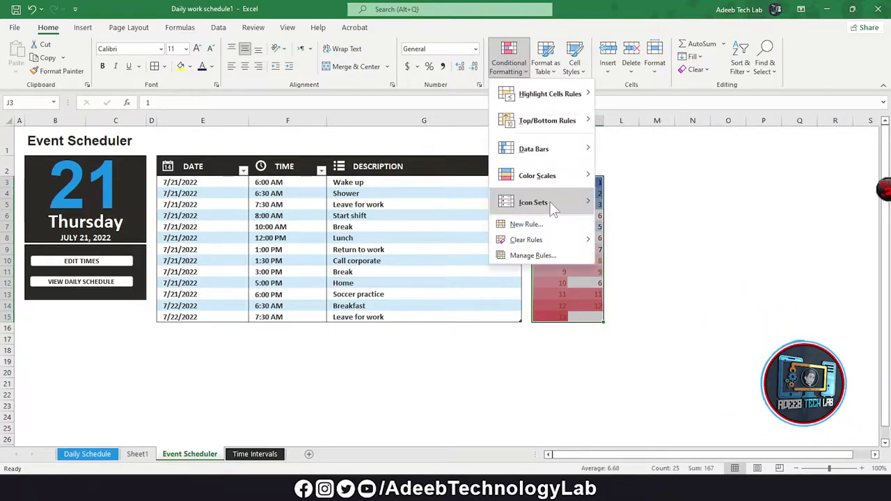
pyautogui.moveTo(550, 202)
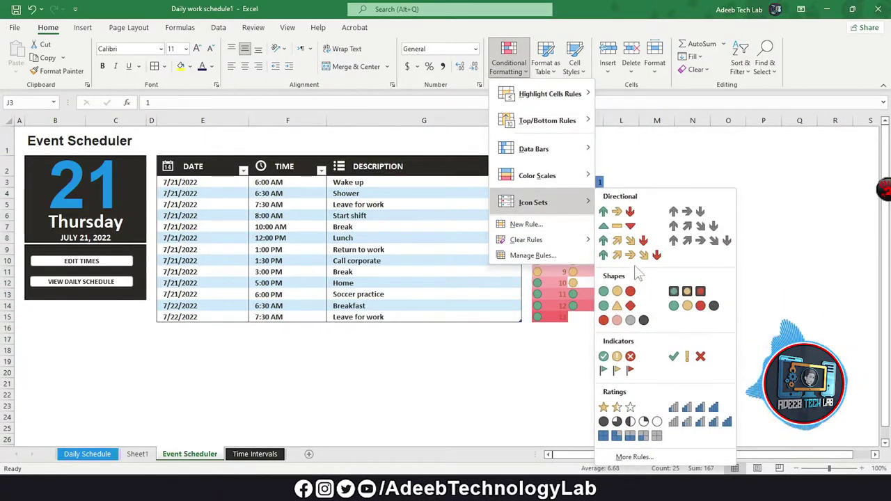
pyautogui.click(696, 426)
pyautogui.click(665, 248)
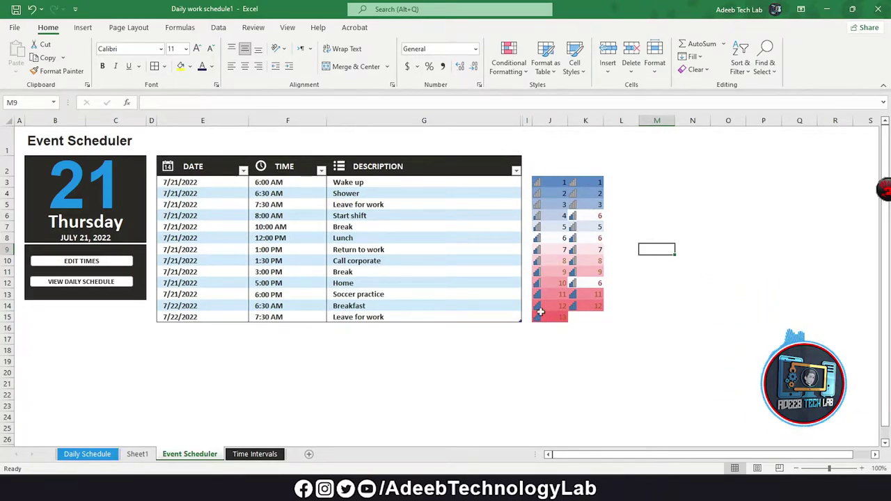
# Step: Browse Conditional Formatting again without applying, then select an empty block right of the numbers
pyautogui.click(513, 72)
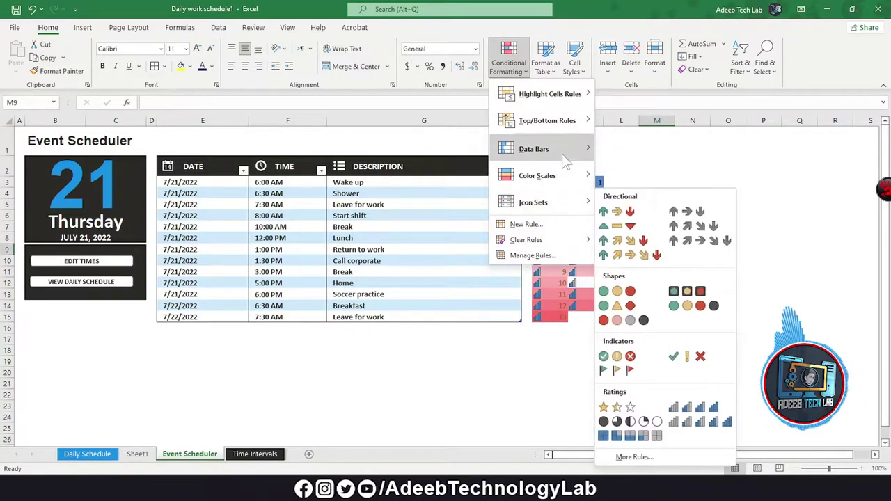
pyautogui.moveTo(567, 178)
pyautogui.moveTo(567, 155)
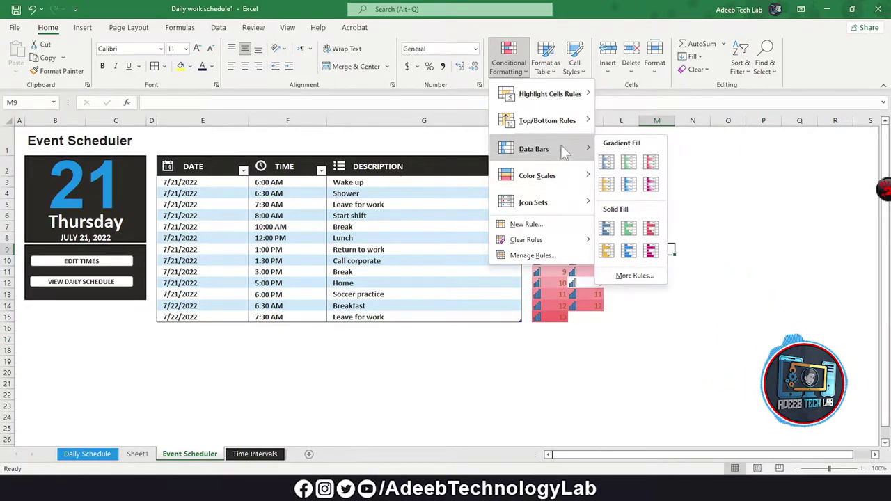
pyautogui.click(630, 328)
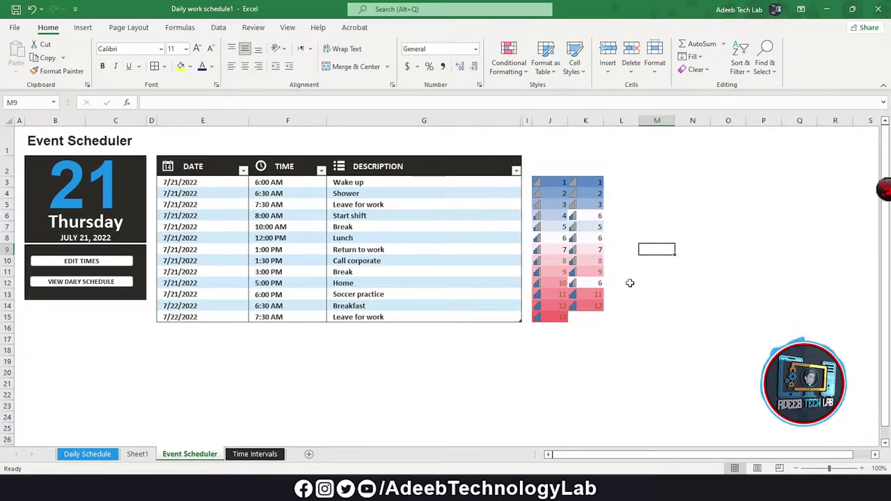
pyautogui.click(649, 284)
pyautogui.moveTo(630, 205); pyautogui.dragTo(679, 281)
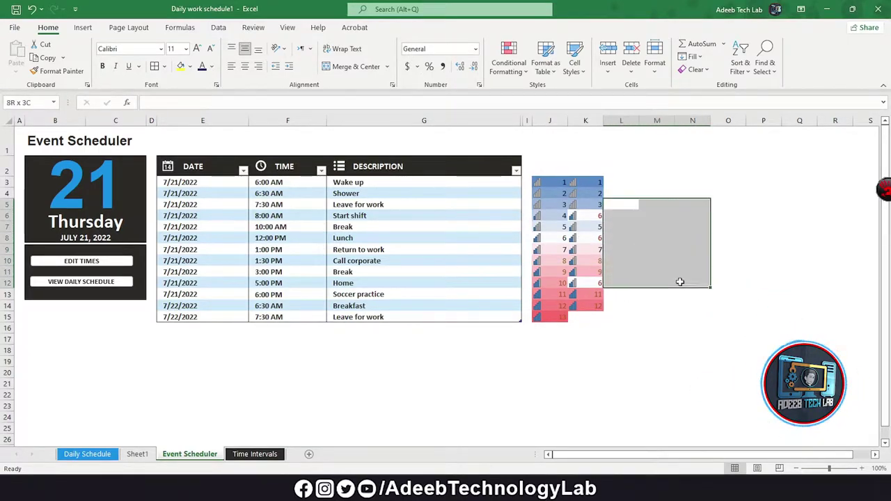
# Step: Select the empty range M3:R12 for a new table
pyautogui.click(642, 324)
pyautogui.click(545, 63)
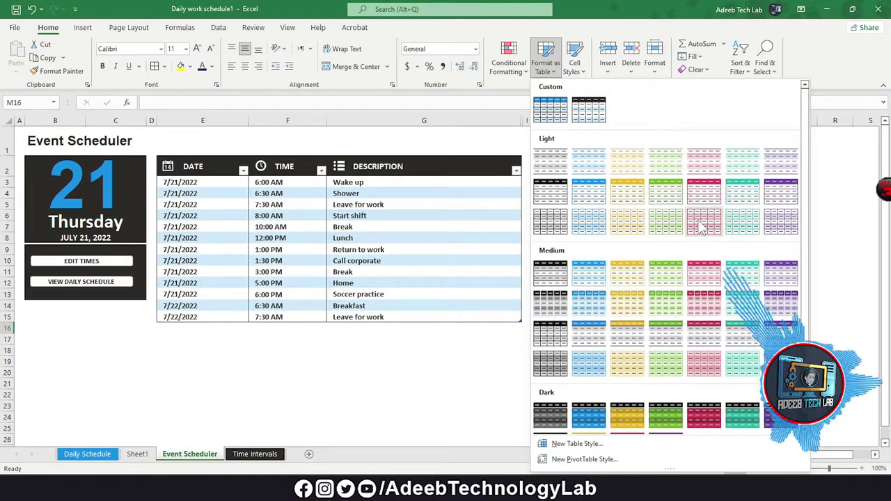
pyautogui.click(478, 366)
pyautogui.moveTo(663, 178); pyautogui.dragTo(833, 285)
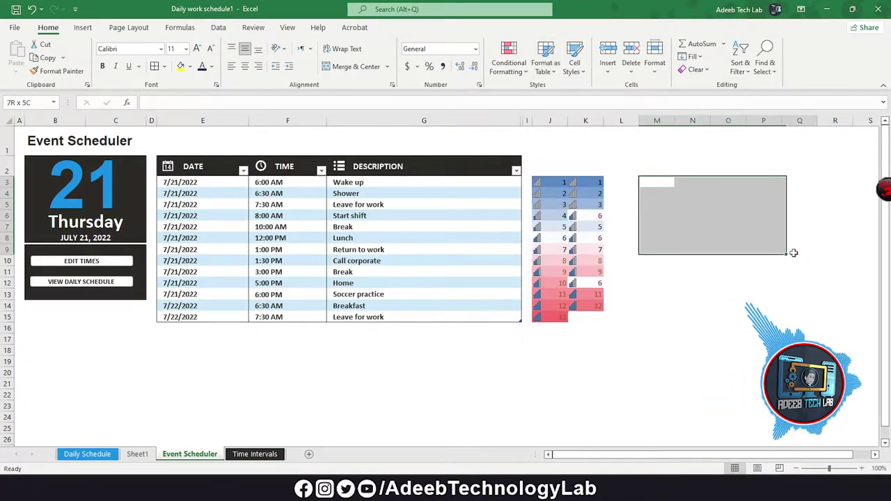
# Step: Format M3:R12 as a light green table headed Column1 to Column6
pyautogui.click(545, 61)
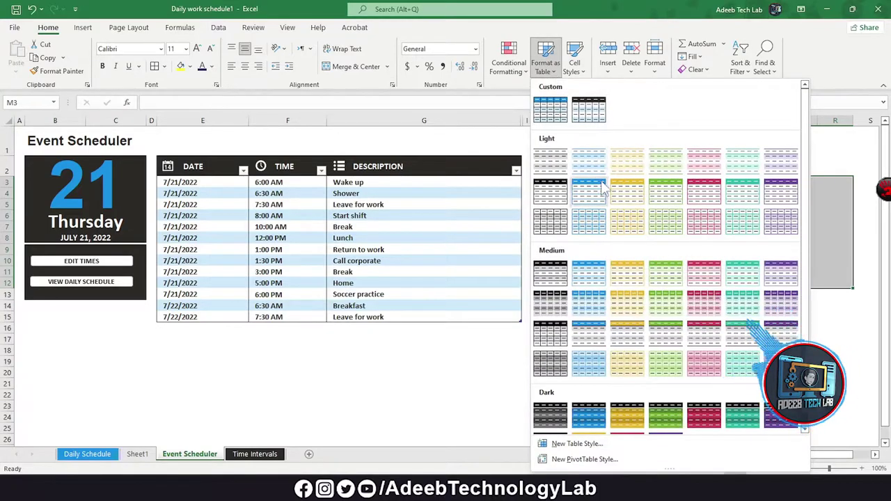
pyautogui.scroll(-1, 702, 332)
pyautogui.click(665, 338)
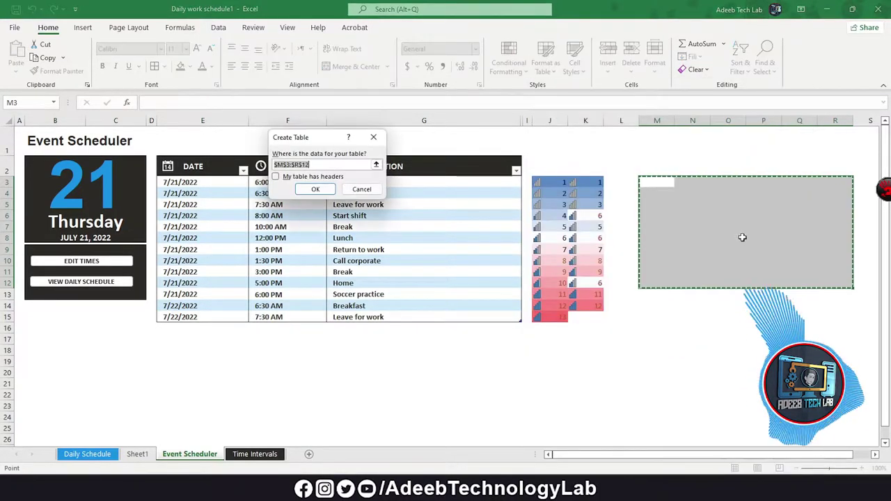
pyautogui.click(315, 189)
pyautogui.click(748, 239)
pyautogui.moveTo(577, 454); pyautogui.dragTo(651, 463)
pyautogui.doubleClick(585, 183)
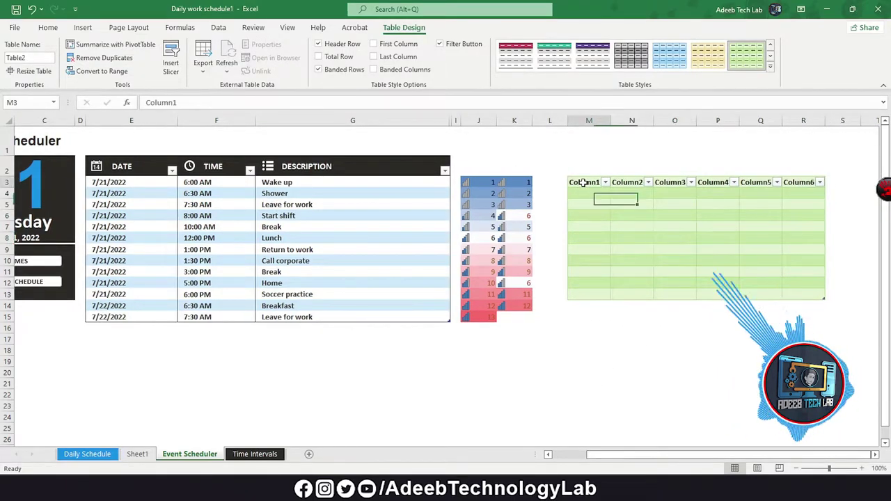
pyautogui.click(674, 260)
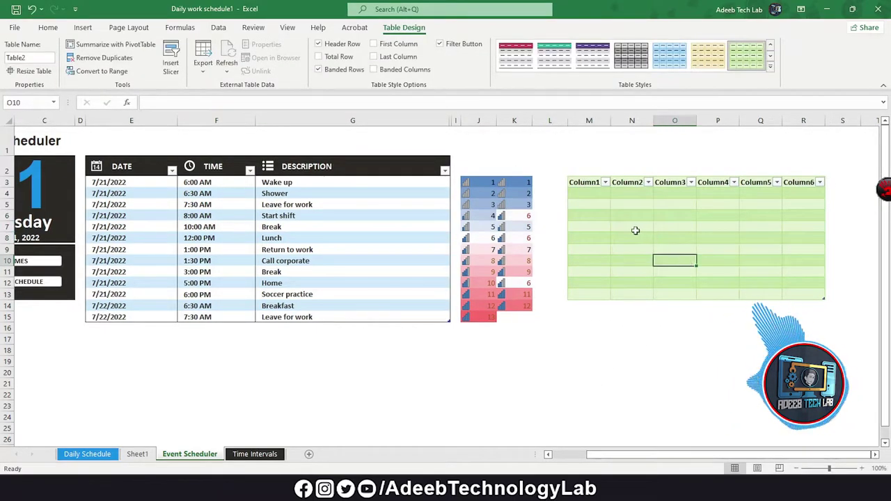
pyautogui.click(606, 182)
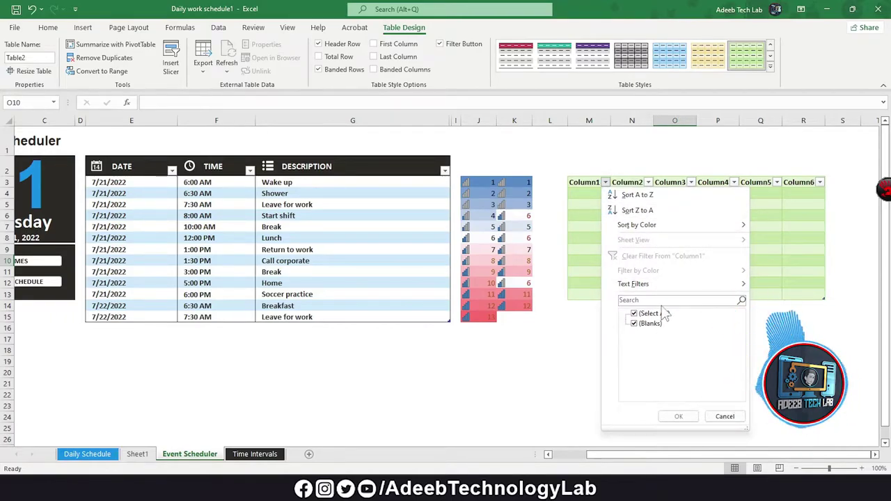
pyautogui.click(726, 416)
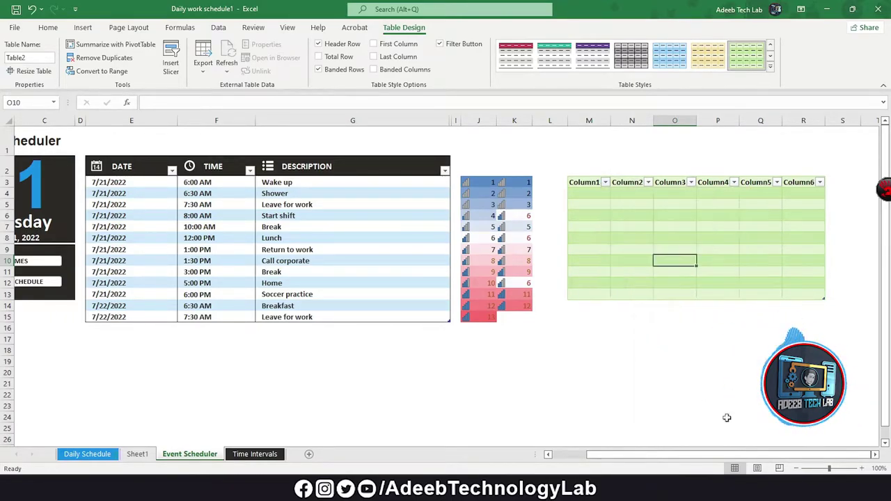
pyautogui.moveTo(587, 180); pyautogui.dragTo(802, 300)
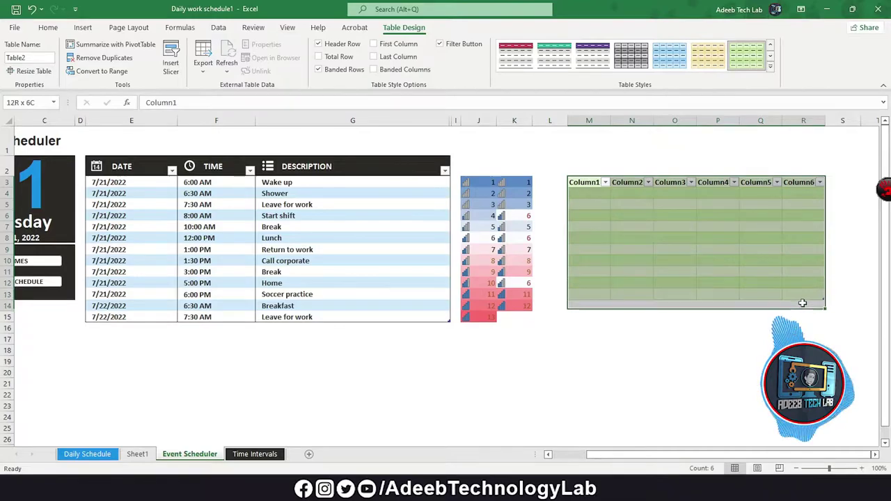
pyautogui.click(589, 305)
pyautogui.moveTo(592, 184); pyautogui.dragTo(813, 293)
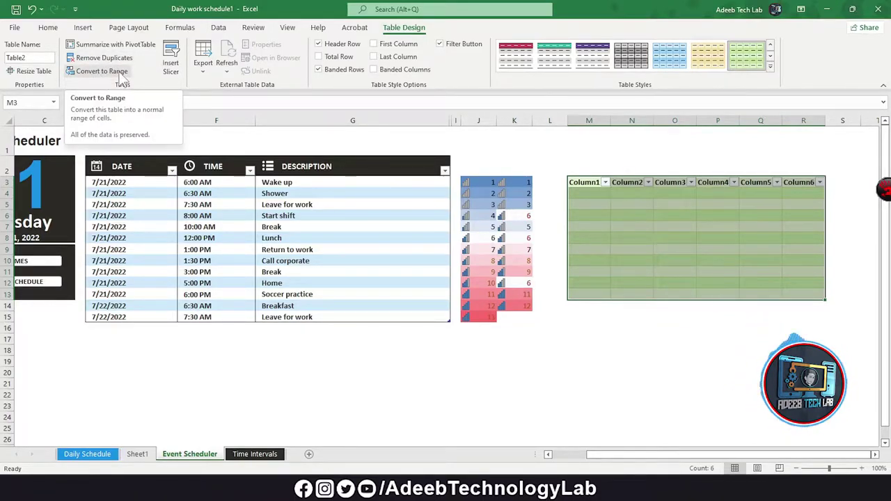
pyautogui.click(201, 68)
pyautogui.click(201, 65)
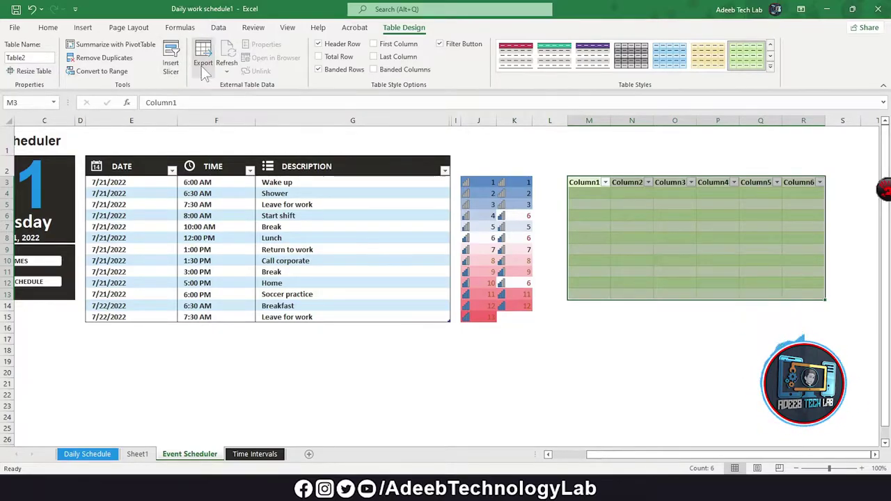
pyautogui.click(226, 68)
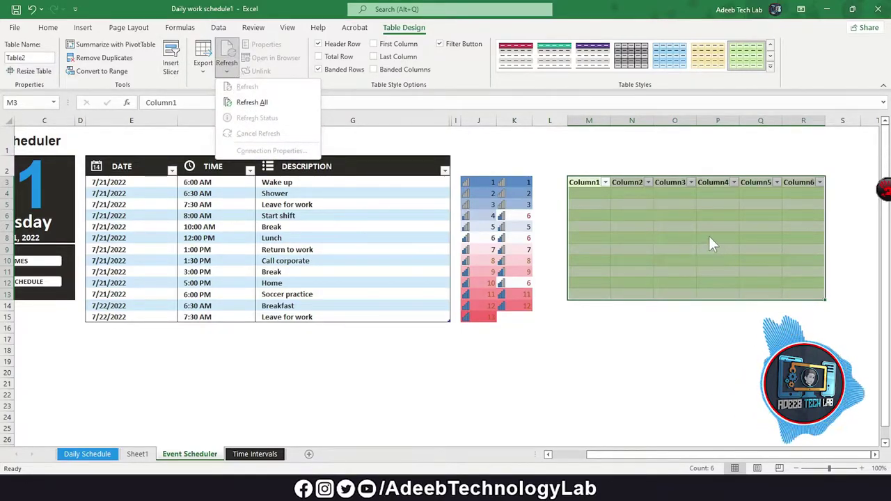
pyautogui.click(710, 261)
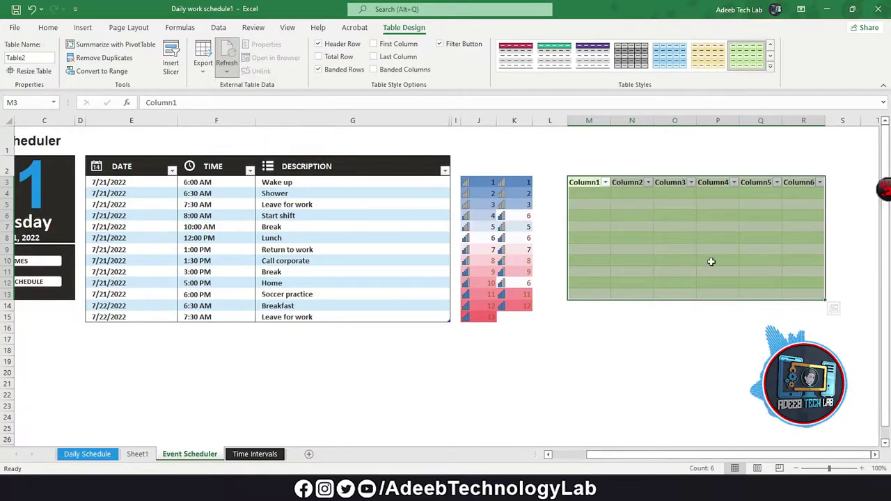
pyautogui.click(379, 57)
pyautogui.click(392, 71)
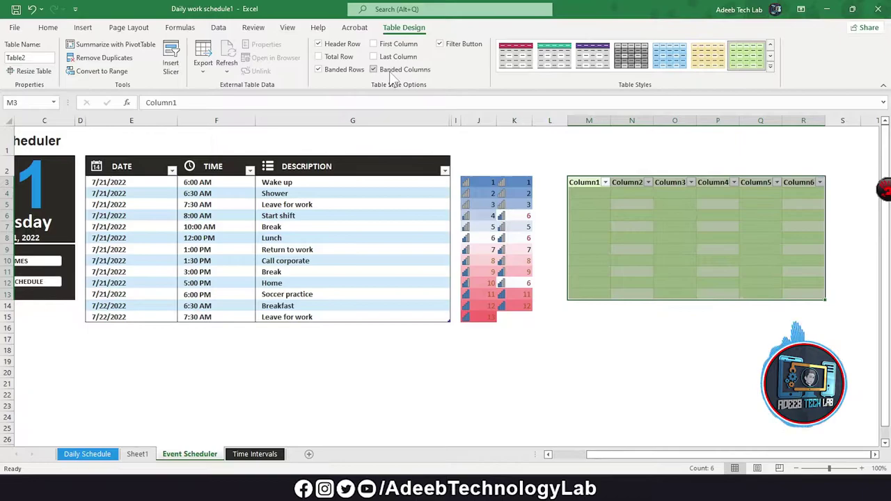
pyautogui.click(392, 72)
pyautogui.click(453, 44)
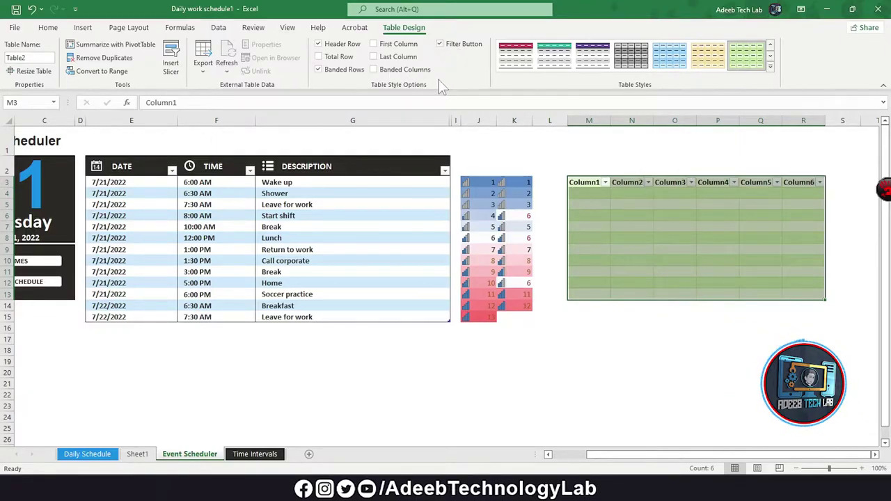
pyautogui.click(702, 328)
pyautogui.click(139, 28)
pyautogui.click(82, 27)
pyautogui.click(48, 27)
pyautogui.click(545, 59)
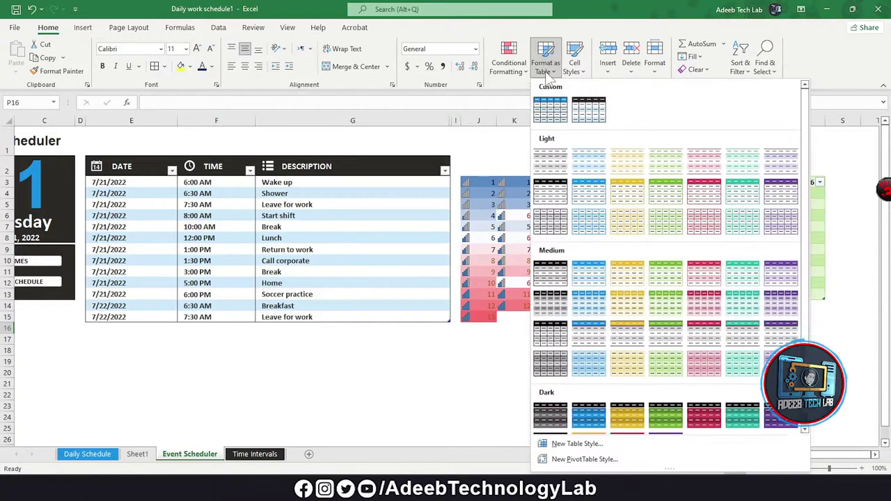
# Step: Give the Column1–Column6 header row a grey cell style
pyautogui.scroll(-2, 612, 279)
pyautogui.click(575, 61)
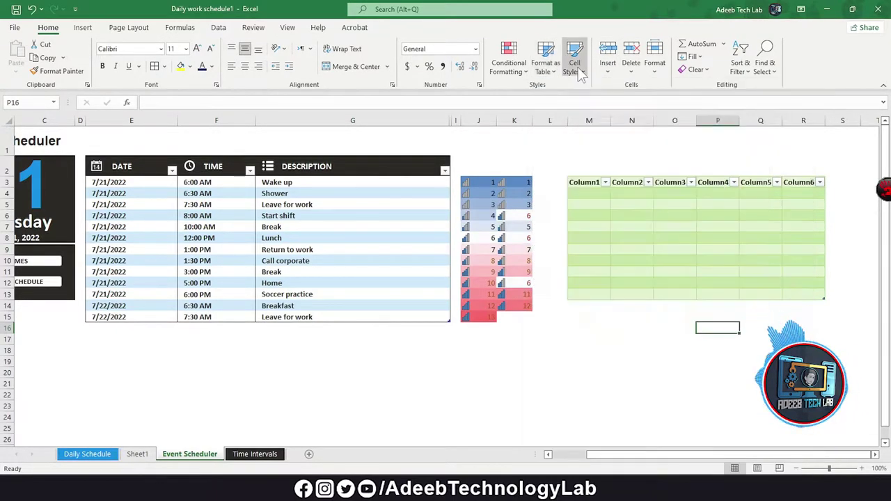
pyautogui.click(575, 61)
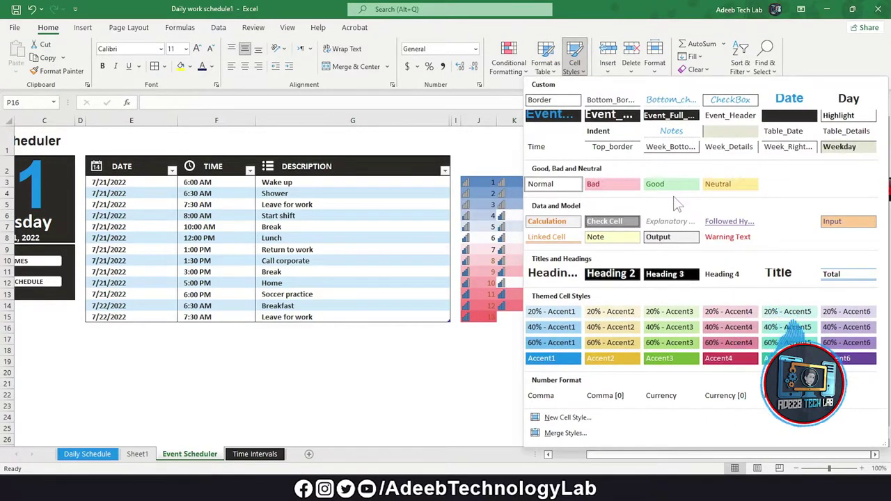
pyautogui.press('Escape')
pyautogui.moveTo(593, 186); pyautogui.dragTo(815, 183)
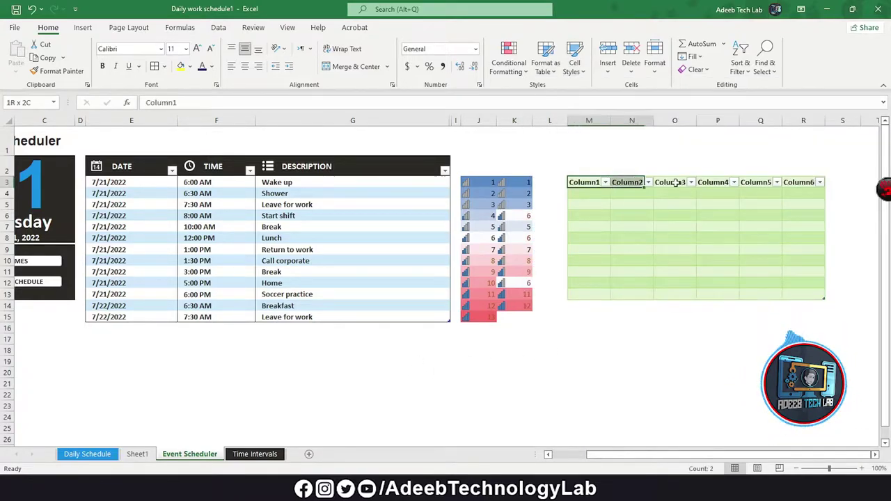
pyautogui.click(574, 61)
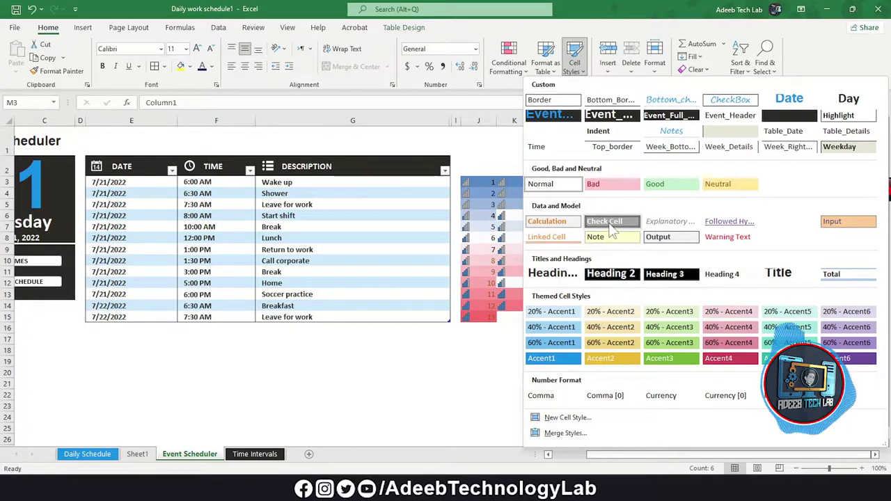
pyautogui.click(615, 273)
pyautogui.click(623, 327)
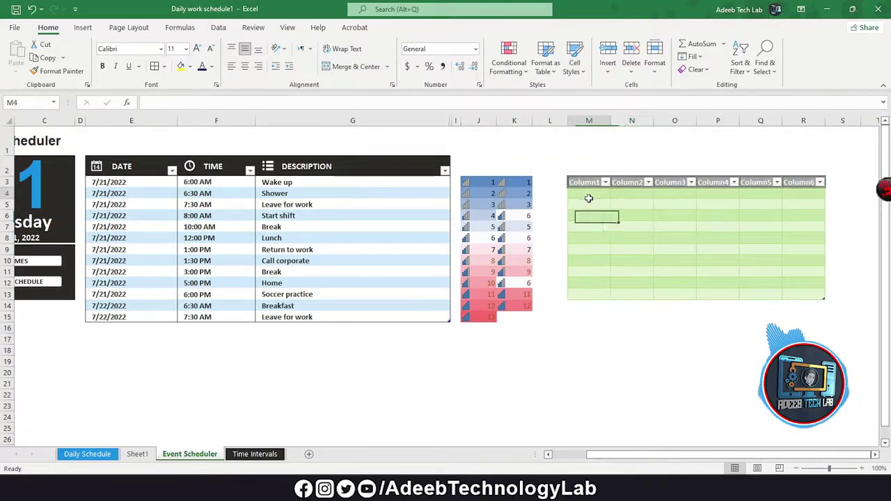
# Step: Apply the Check Cell style to the table body below the headers
pyautogui.moveTo(584, 204); pyautogui.dragTo(821, 297)
pyautogui.click(549, 63)
pyautogui.click(574, 70)
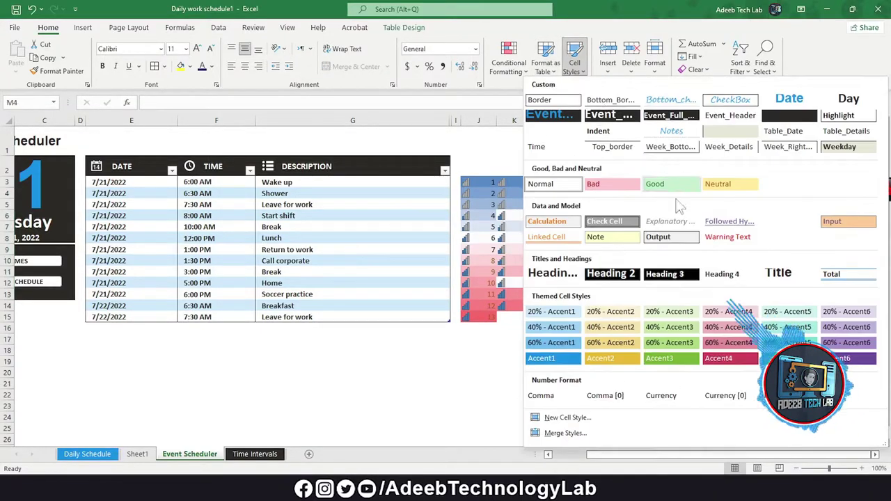
pyautogui.click(601, 221)
pyautogui.click(702, 348)
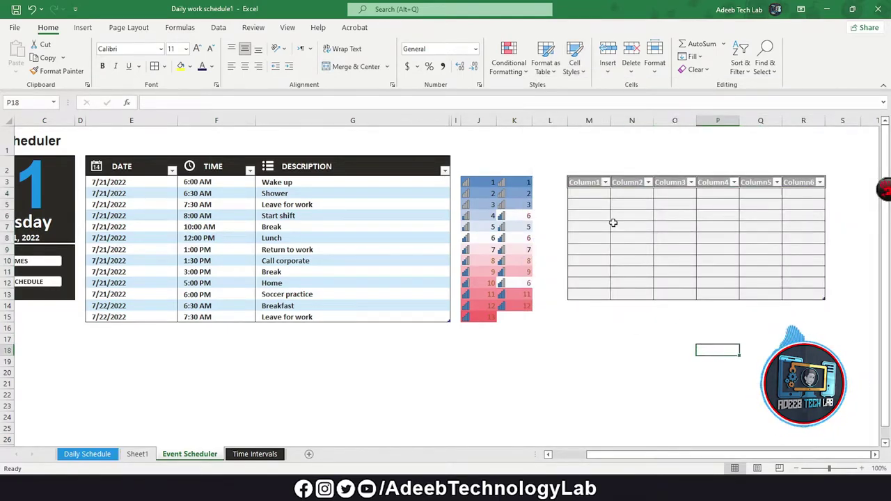
pyautogui.click(574, 63)
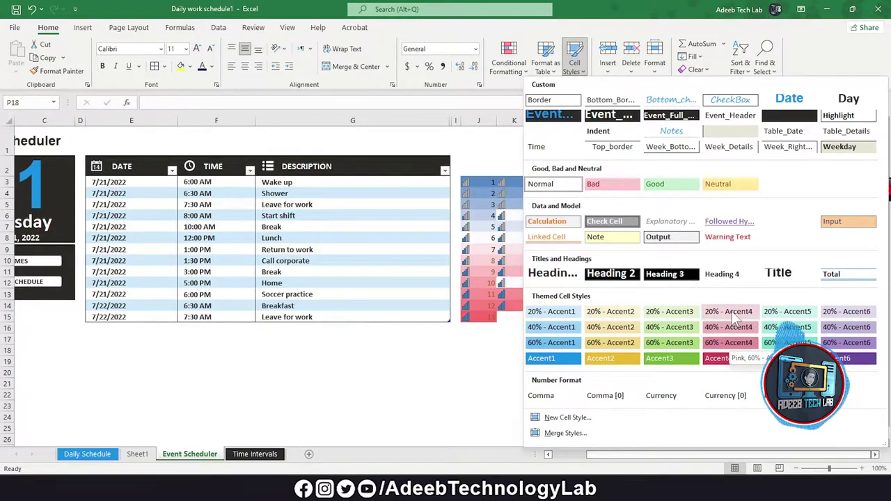
pyautogui.click(414, 388)
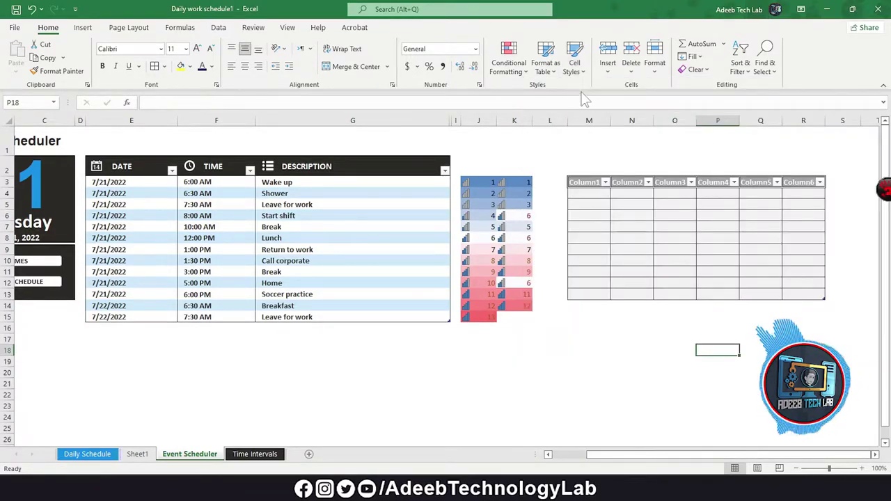
pyautogui.click(677, 341)
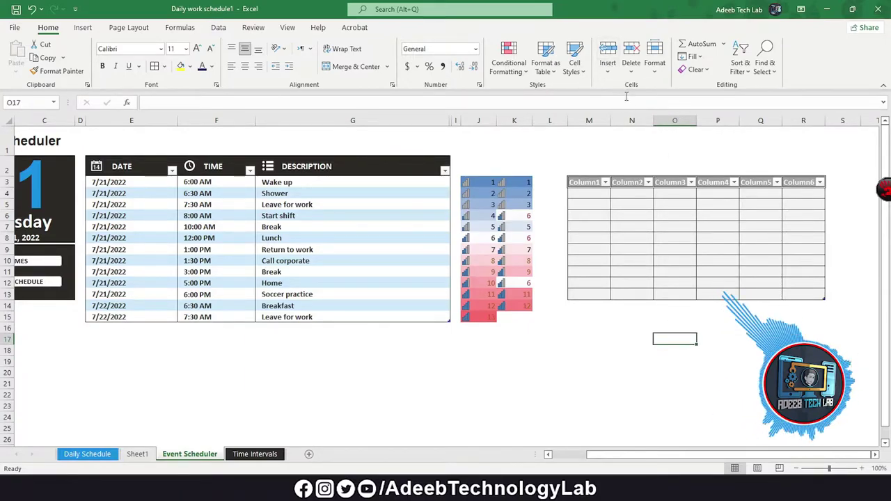
# Step: Add a row to the gray table, then delete rows from it
pyautogui.click(582, 227)
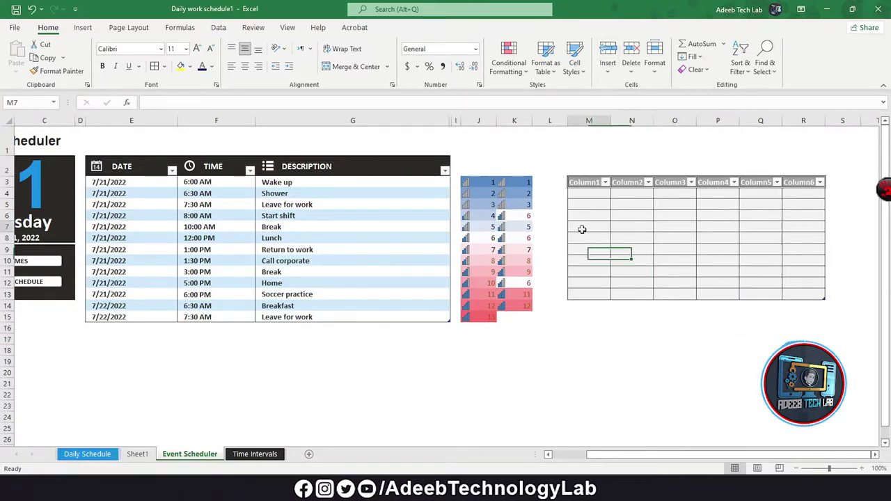
pyautogui.click(608, 49)
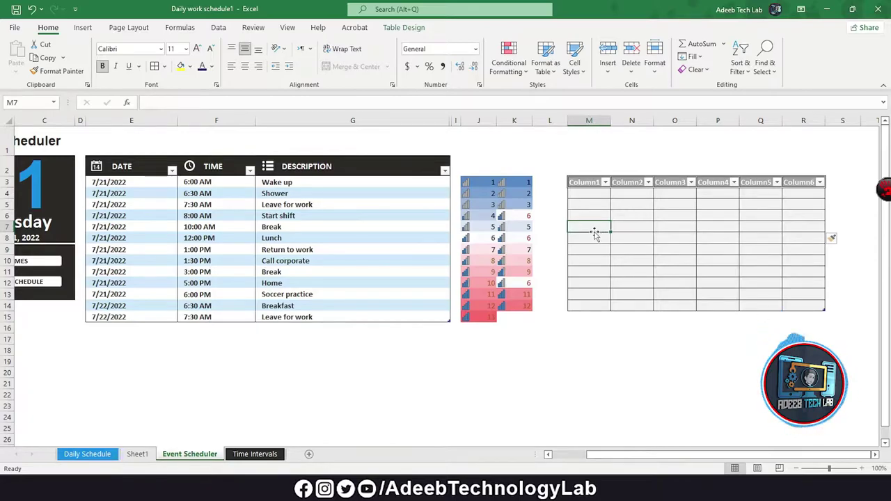
pyautogui.click(630, 50)
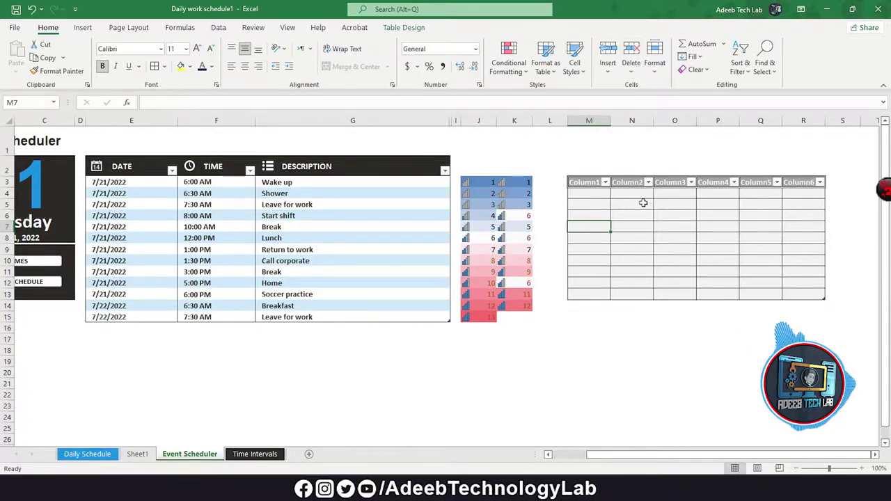
pyautogui.click(631, 52)
pyautogui.click(630, 52)
pyautogui.click(630, 52)
pyautogui.click(630, 52)
pyautogui.click(630, 52)
pyautogui.click(630, 52)
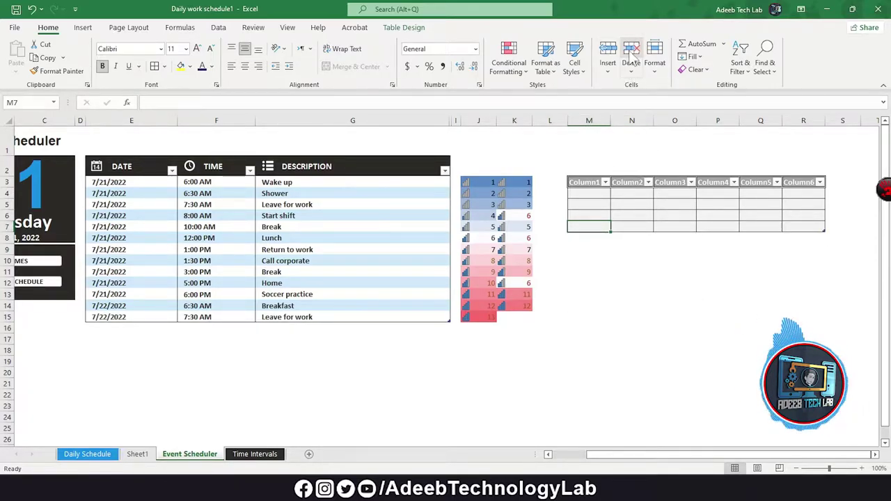
# Step: Delete Column1 from the table and insert rows back, leaving Column2–Column6
pyautogui.click(631, 56)
pyautogui.click(607, 49)
pyautogui.click(607, 49)
pyautogui.click(608, 49)
pyautogui.click(608, 49)
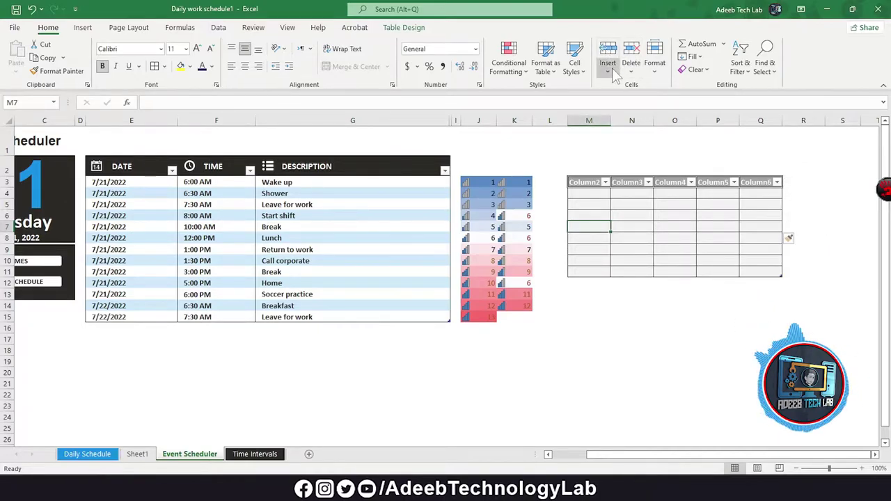
pyautogui.click(608, 70)
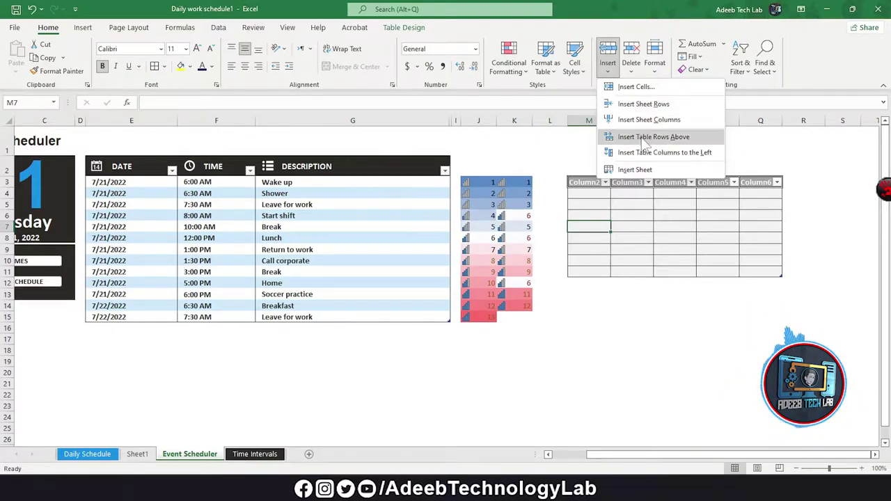
pyautogui.click(631, 68)
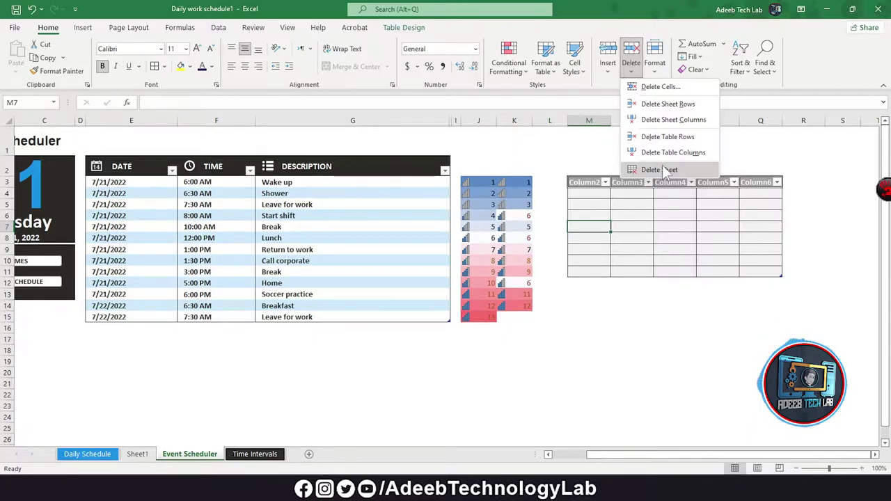
pyautogui.click(658, 69)
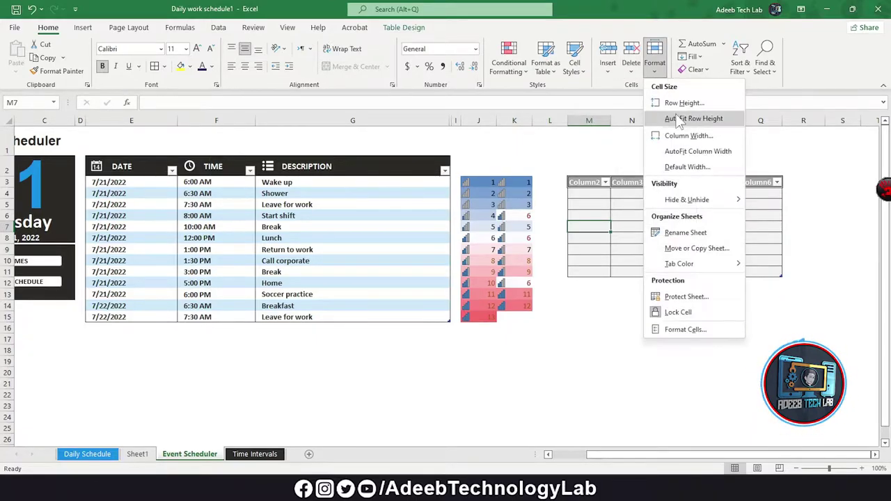
# Step: Drag row 7's border down to make the Break row taller
pyautogui.click(605, 218)
pyautogui.moveTo(588, 195); pyautogui.dragTo(596, 274)
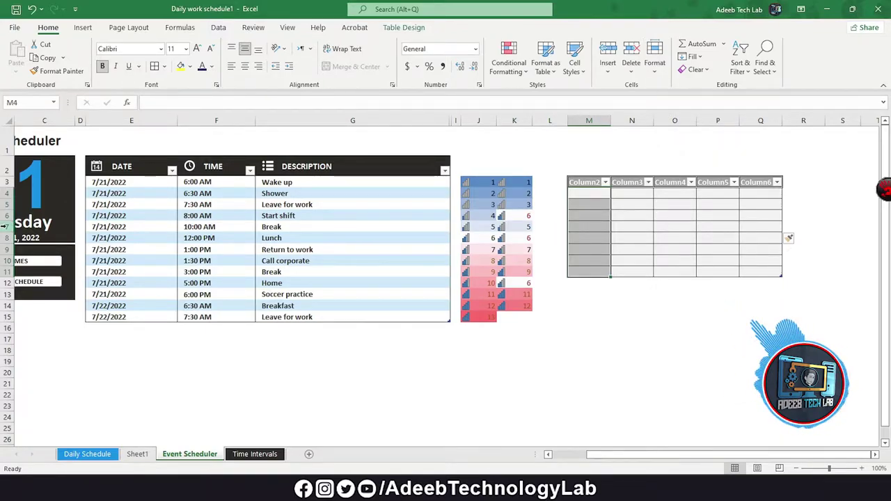
pyautogui.moveTo(9, 233); pyautogui.dragTo(13, 245)
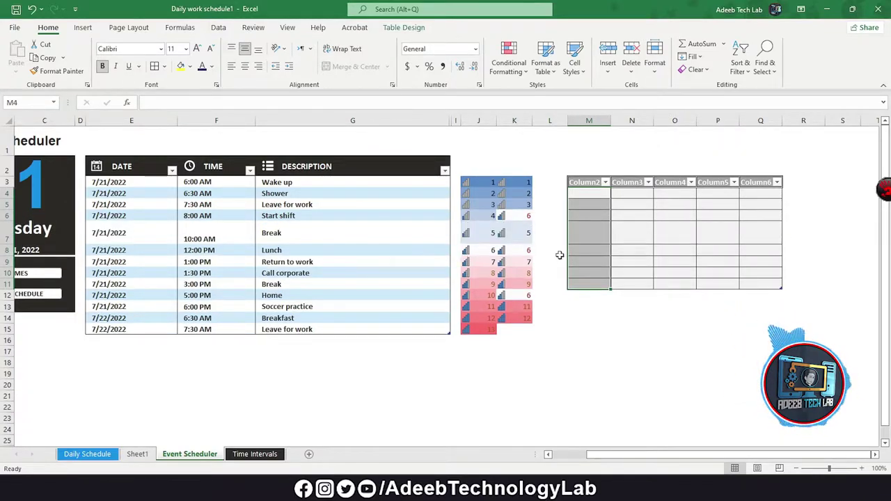
pyautogui.click(607, 236)
pyautogui.moveTo(589, 195); pyautogui.dragTo(588, 282)
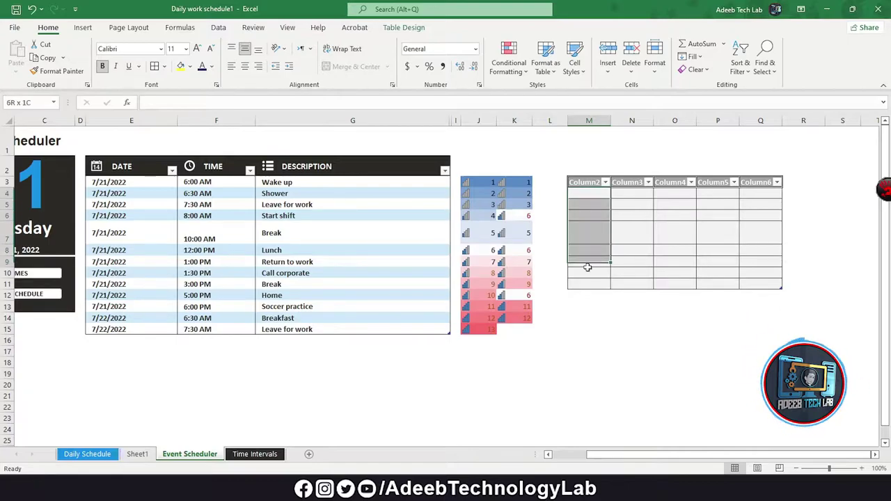
pyautogui.click(656, 66)
pyautogui.click(672, 100)
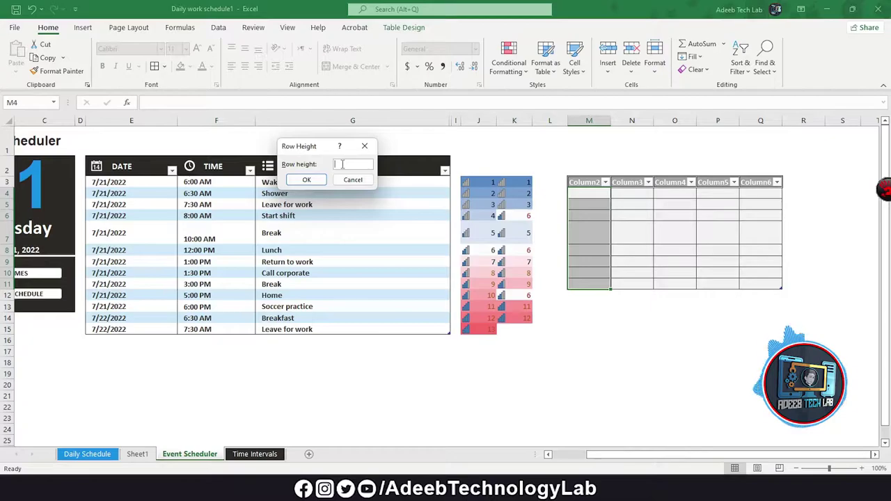
pyautogui.write('0.5')
pyautogui.click(307, 180)
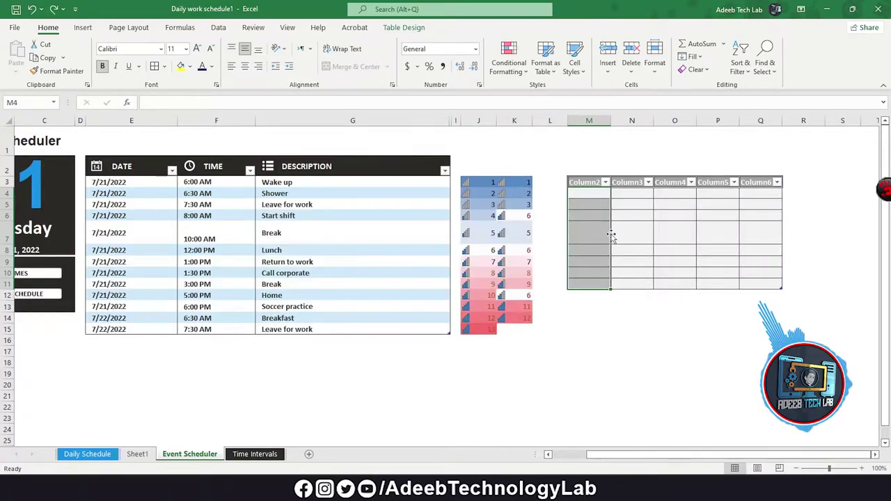
# Step: Enter a row height of 30 for row 7
pyautogui.rightClick(7, 233)
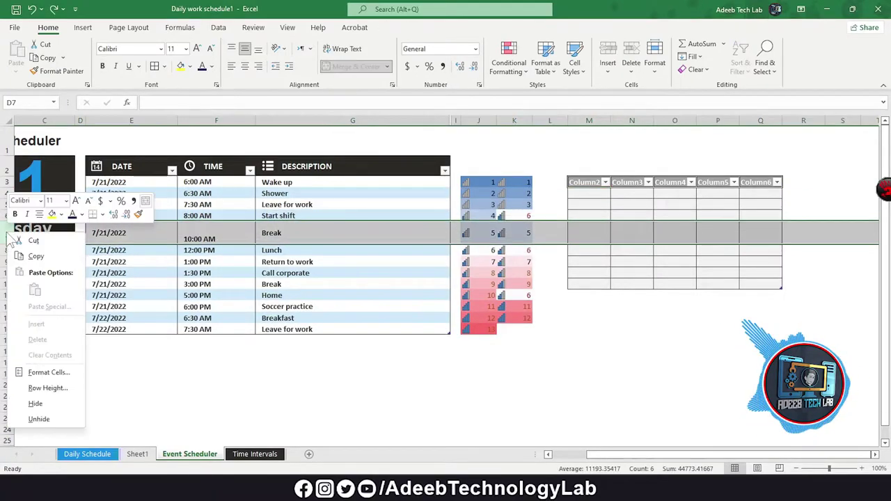
pyautogui.click(47, 387)
pyautogui.write('30')
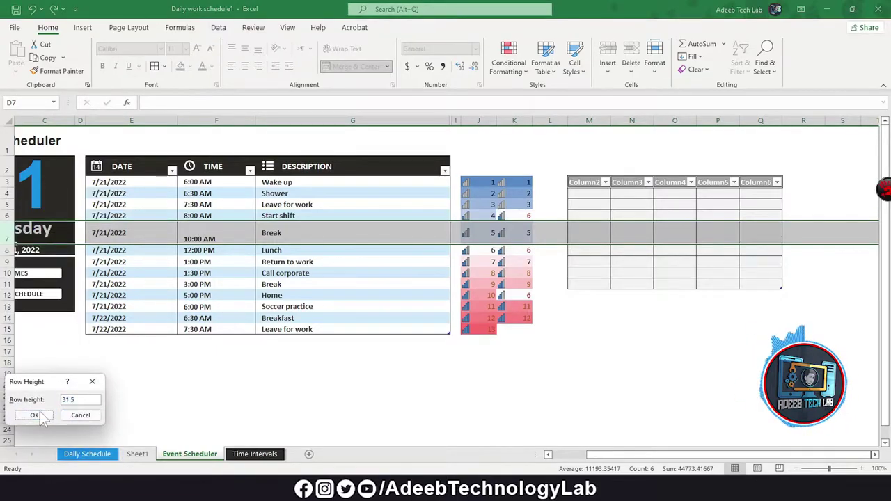
pyautogui.press('Return')
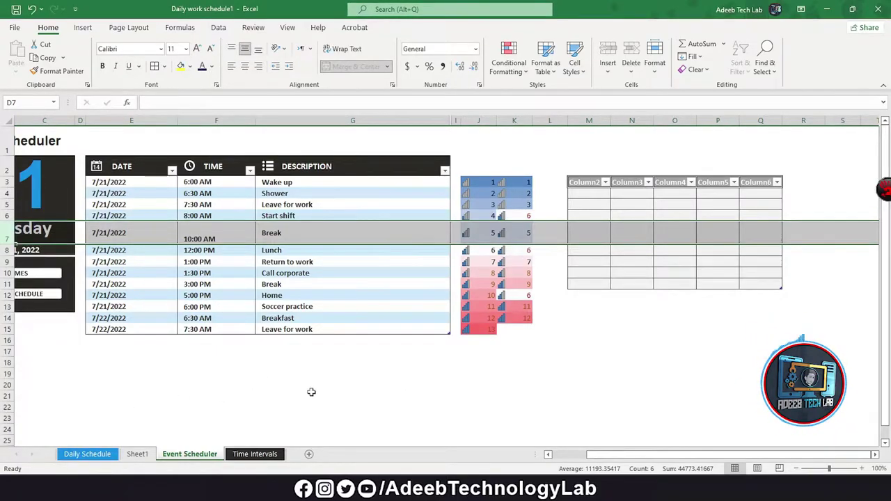
pyautogui.click(311, 392)
# Step: Set rows 2–14 to height 3, then undo the collapse with Ctrl+Z
pyautogui.moveTo(7, 170); pyautogui.dragTo(8, 322)
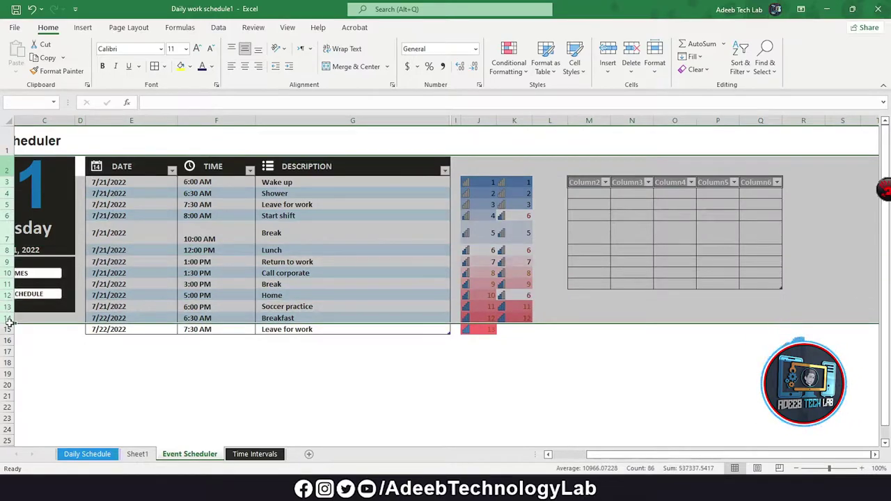
pyautogui.rightClick(7, 266)
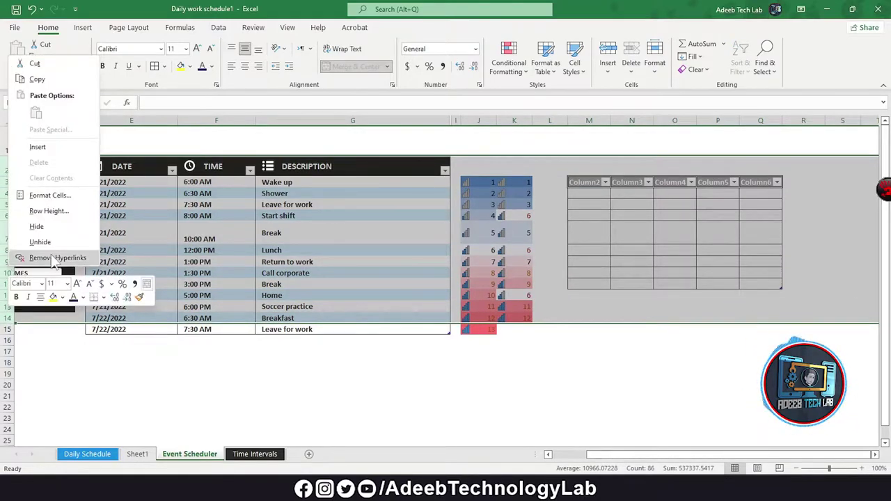
pyautogui.click(55, 210)
pyautogui.write('30')
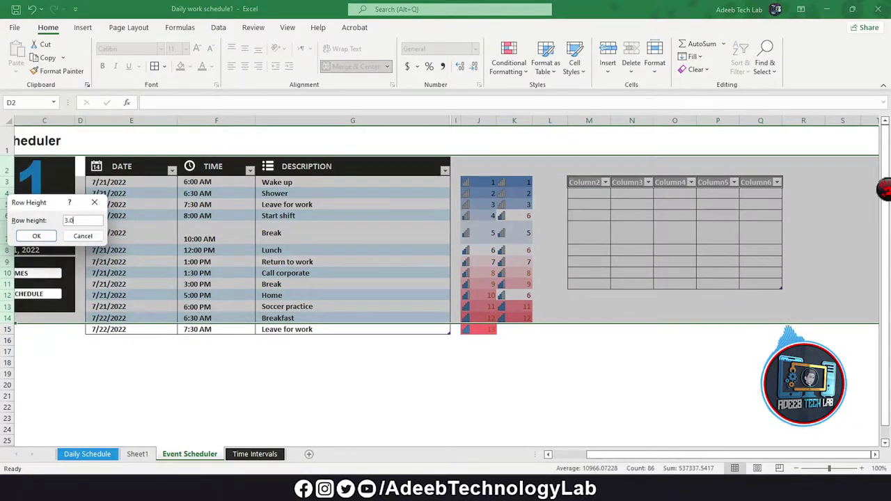
pyautogui.press('Return')
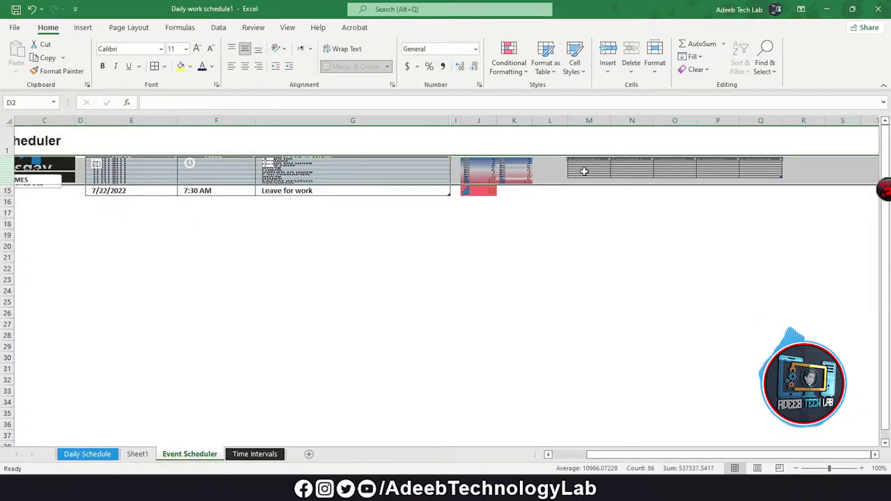
pyautogui.hotkey('ctrl', 'z')
pyautogui.click(672, 283)
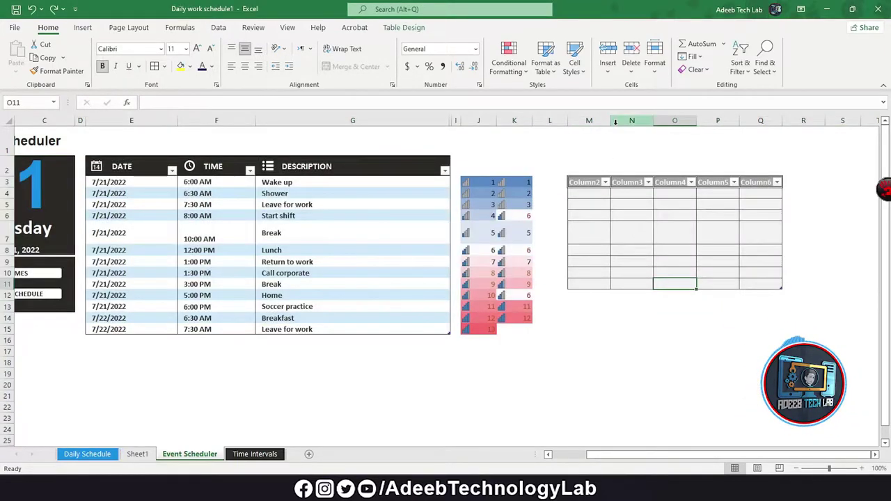
# Step: Browse the Format and AutoSum dropdowns on Home and Formulas without inserting anything
pyautogui.click(665, 67)
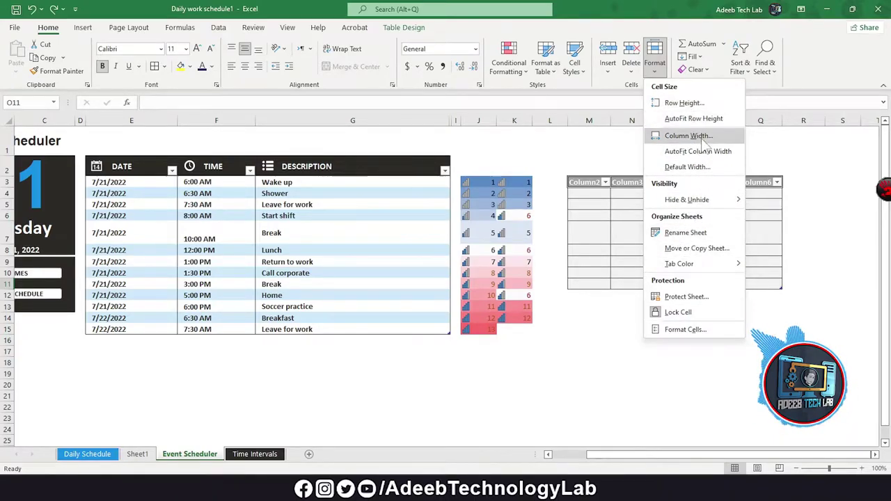
pyautogui.click(723, 44)
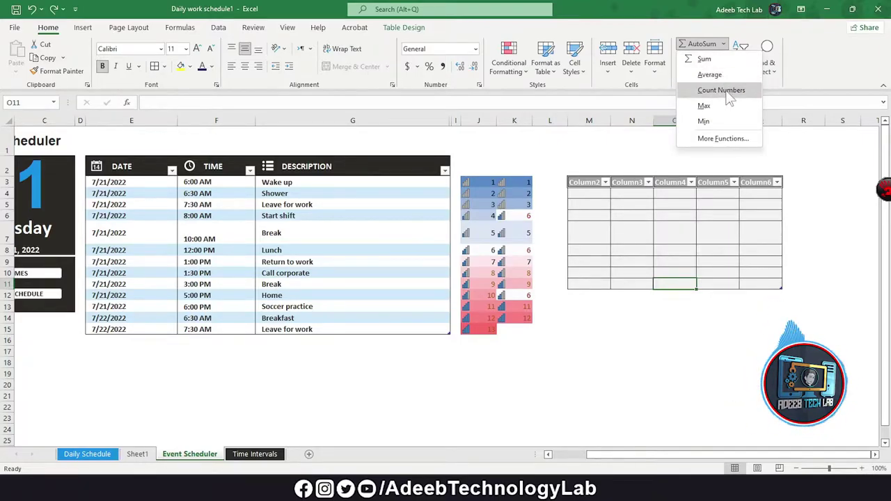
pyautogui.press('Escape')
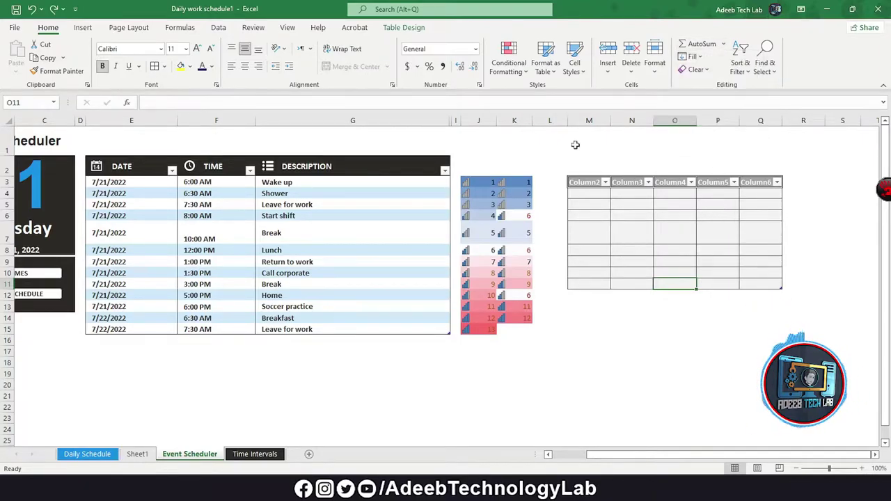
pyautogui.click(179, 28)
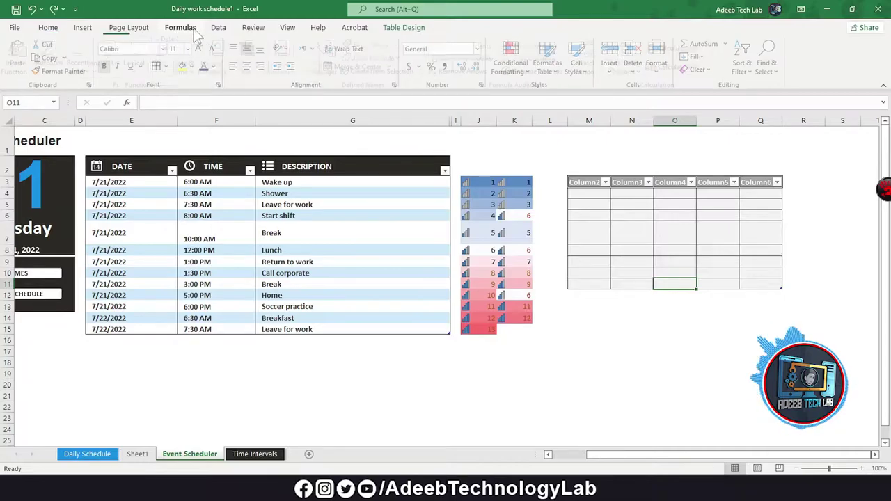
pyautogui.click(55, 69)
# Step: Glance at Insert, return to Home, and show the Editing Fill options list
pyautogui.click(83, 28)
pyautogui.click(48, 31)
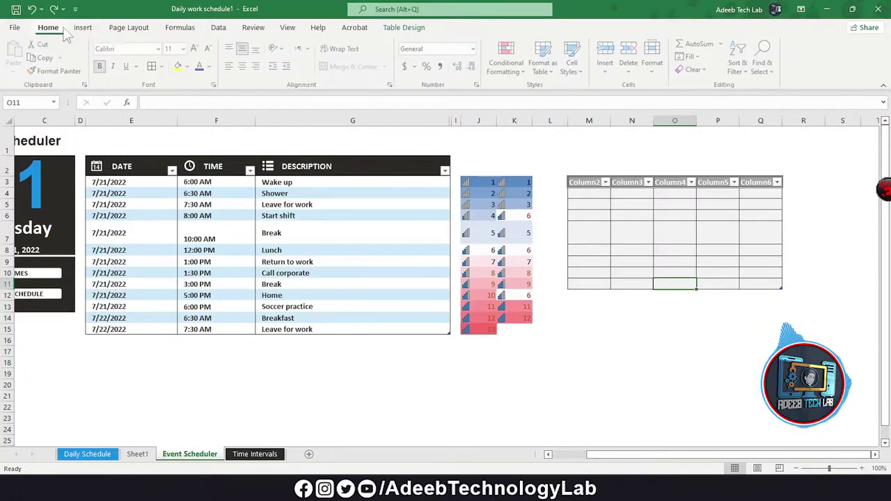
pyautogui.click(693, 57)
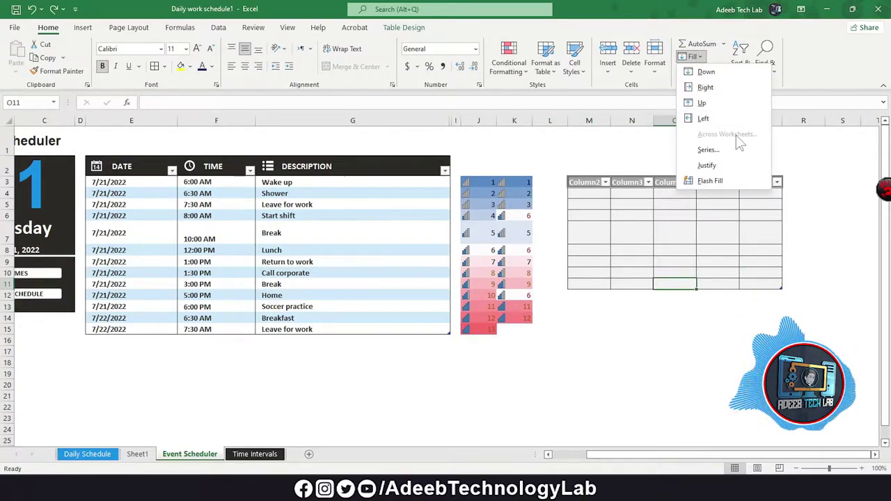
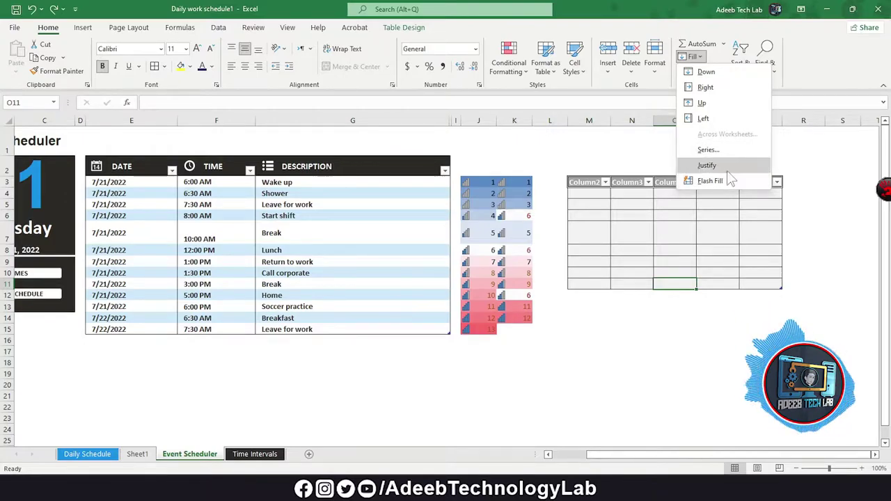
# Step: Clear the empty five-column table M3:Q11 completely with Clear All
pyautogui.click(672, 233)
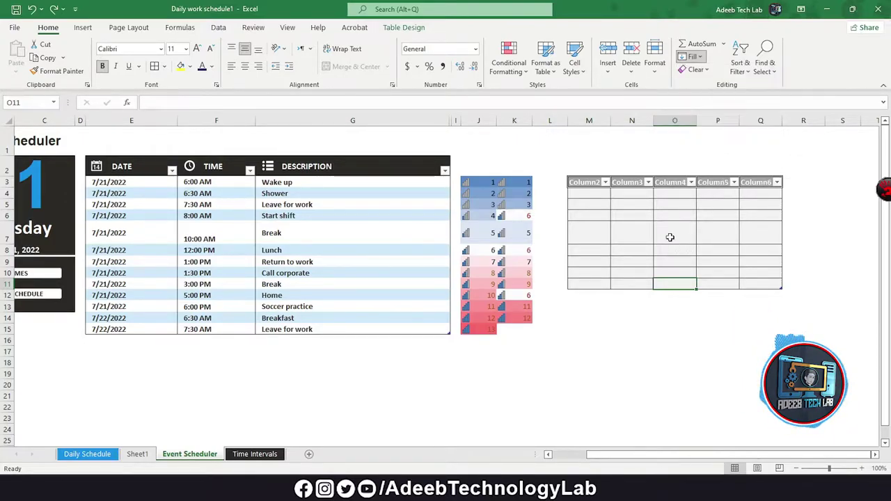
pyautogui.click(697, 69)
pyautogui.click(717, 99)
pyautogui.click(704, 260)
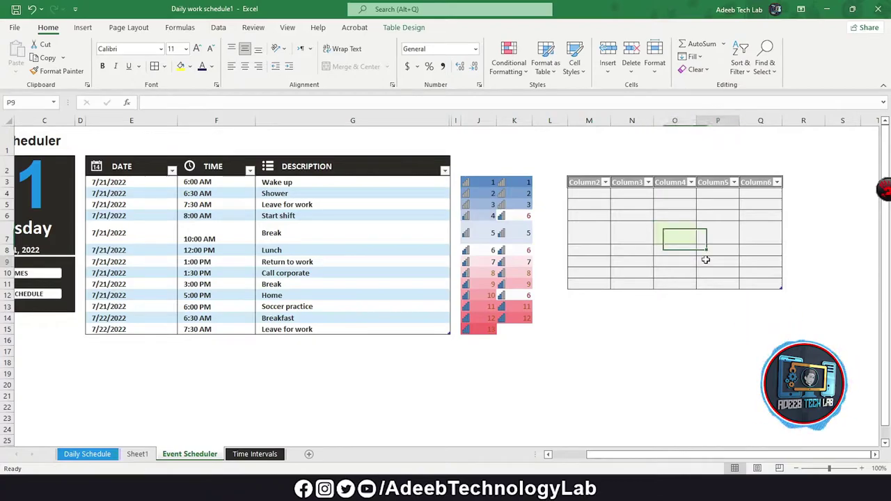
pyautogui.moveTo(584, 182); pyautogui.dragTo(762, 285)
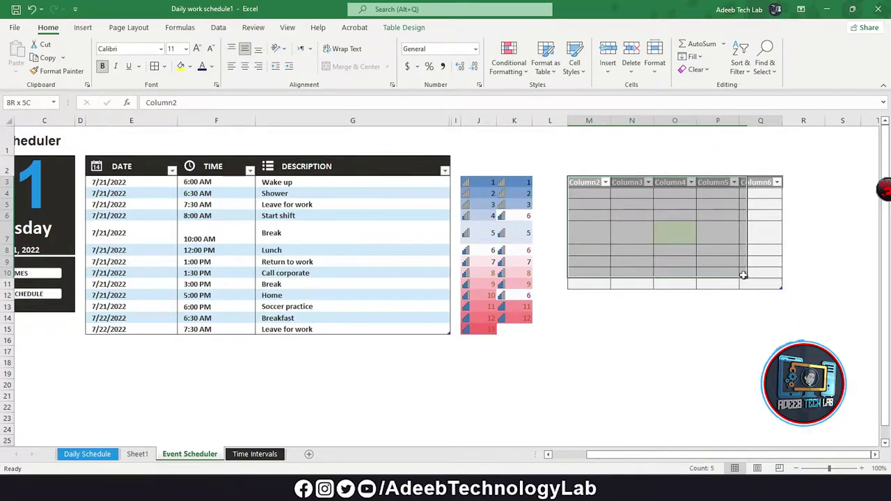
pyautogui.click(696, 69)
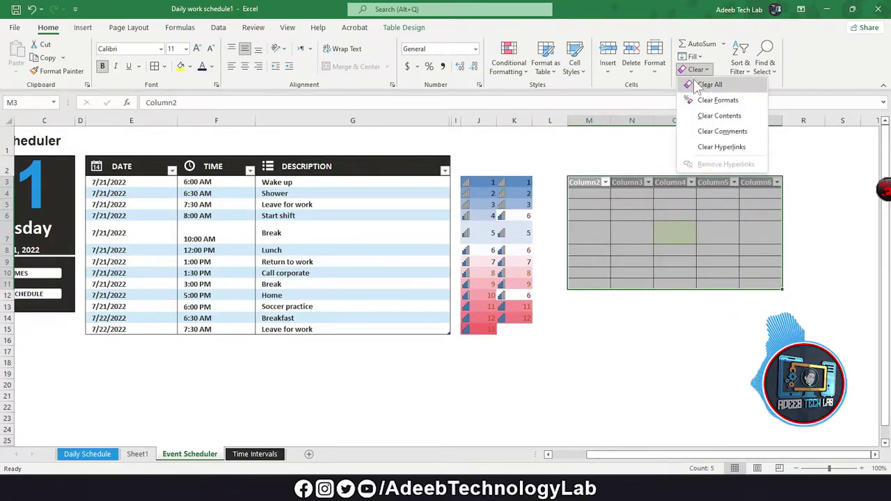
pyautogui.click(704, 83)
pyautogui.hotkey('ctrl', 'End')
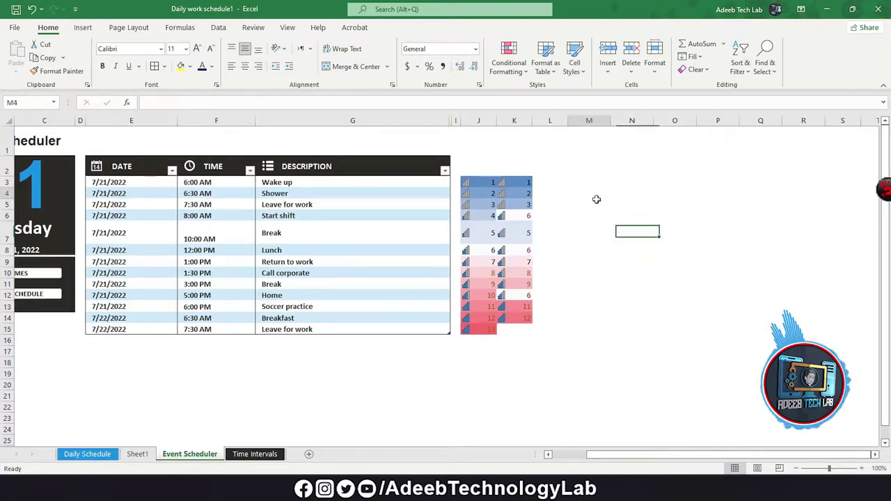
pyautogui.moveTo(587, 195); pyautogui.dragTo(762, 310)
pyautogui.click(674, 235)
pyautogui.click(702, 69)
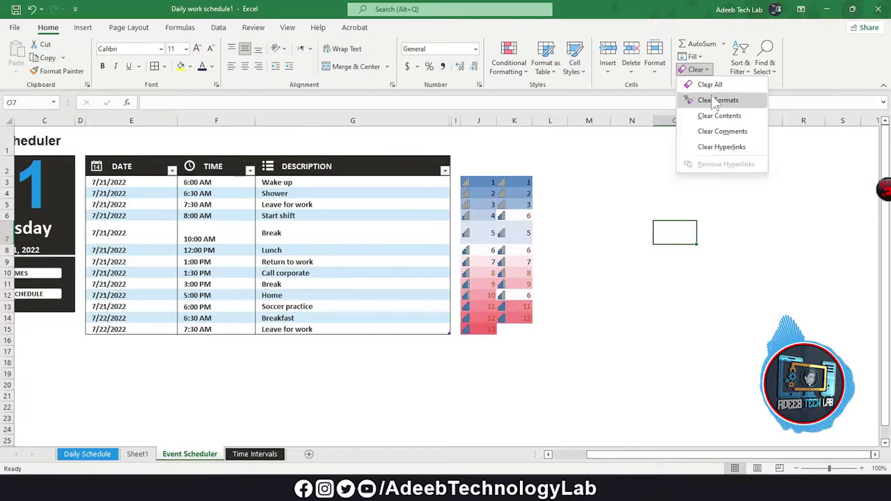
pyautogui.click(620, 237)
# Step: Clear the numbered data-bar columns J3:K15 of values and formatting
pyautogui.click(483, 182)
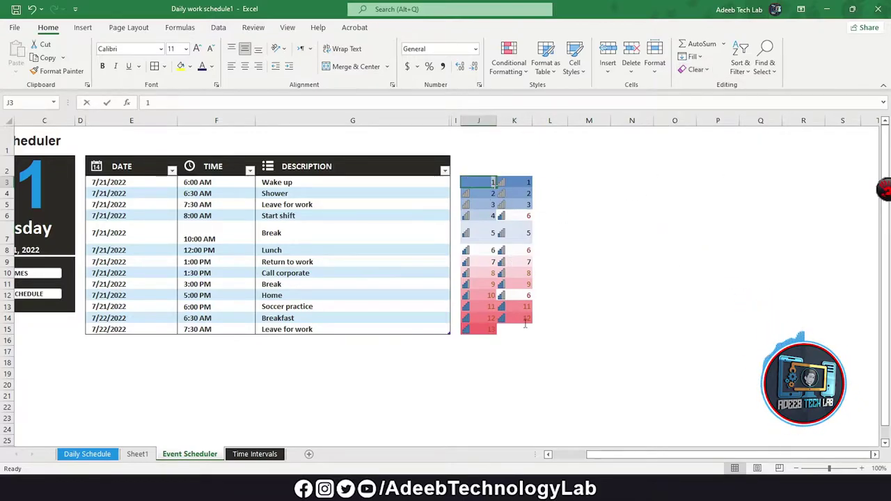
pyautogui.click(557, 190)
pyautogui.click(476, 182)
pyautogui.moveTo(476, 181); pyautogui.dragTo(522, 330)
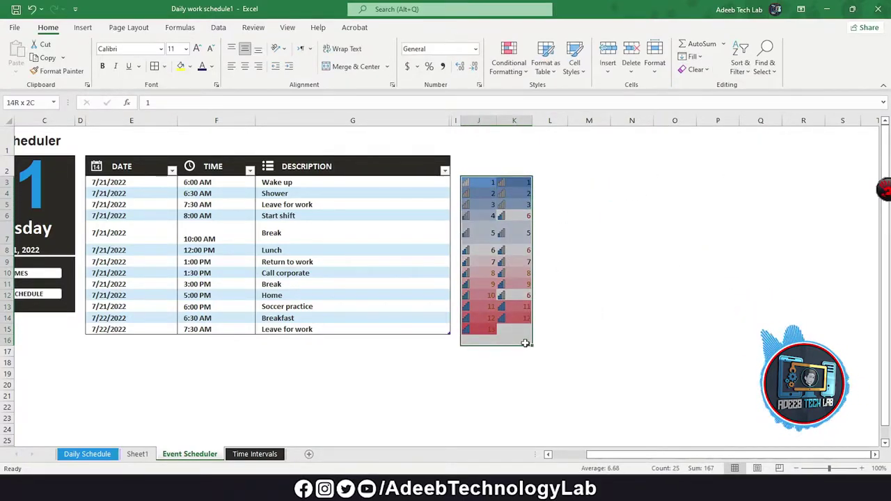
pyautogui.click(694, 70)
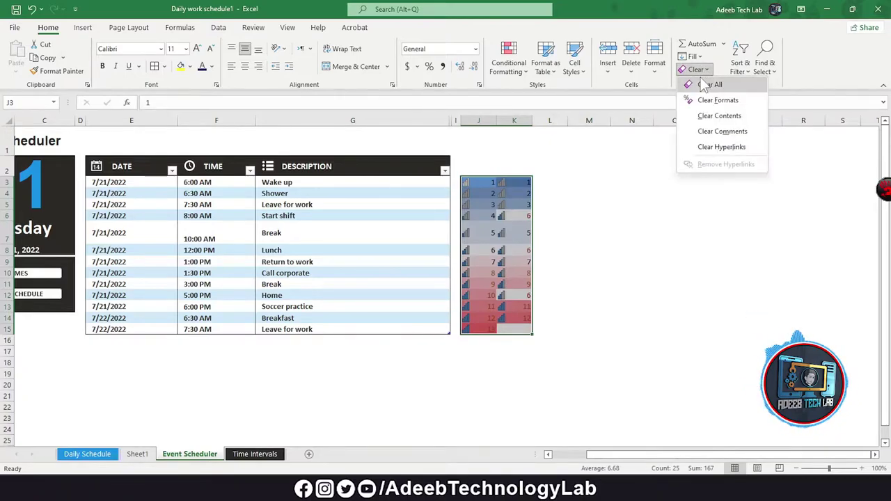
pyautogui.click(707, 84)
pyautogui.moveTo(479, 182)
pyautogui.mouseDown()
pyautogui.moveTo(522, 297)
pyautogui.moveTo(557, 341)
pyautogui.mouseUp()
pyautogui.click(634, 208)
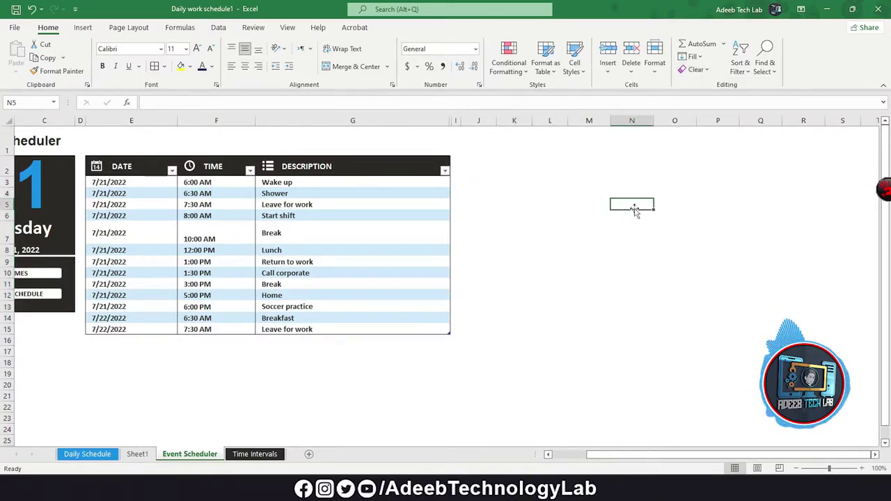
# Step: Add filter buttons to the DATE, TIME and DESCRIPTION header cells E2:G2
pyautogui.click(740, 60)
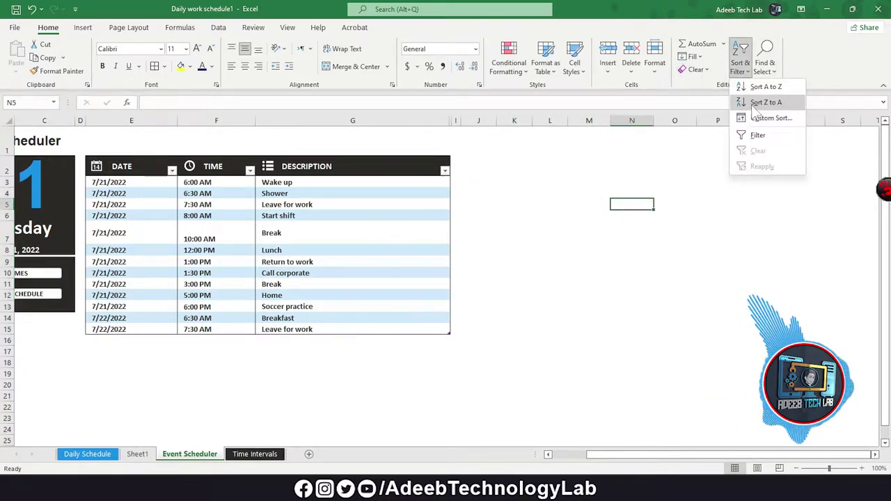
pyautogui.click(603, 268)
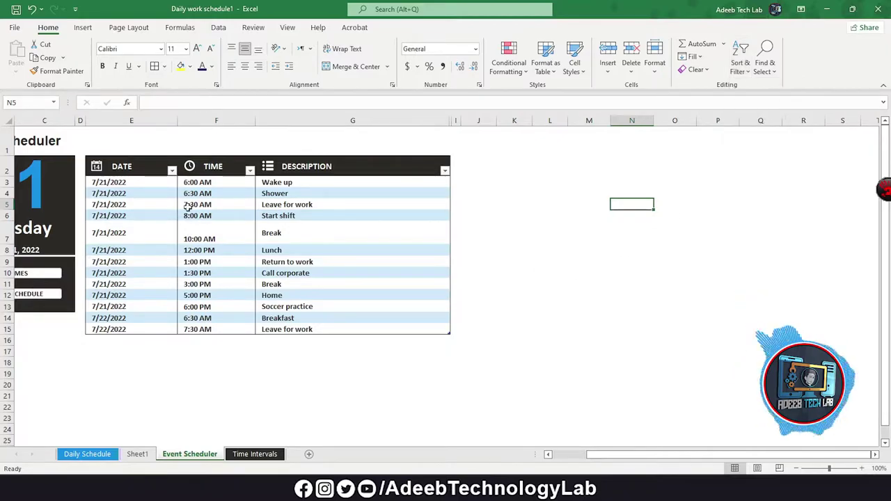
pyautogui.click(250, 170)
pyautogui.click(515, 272)
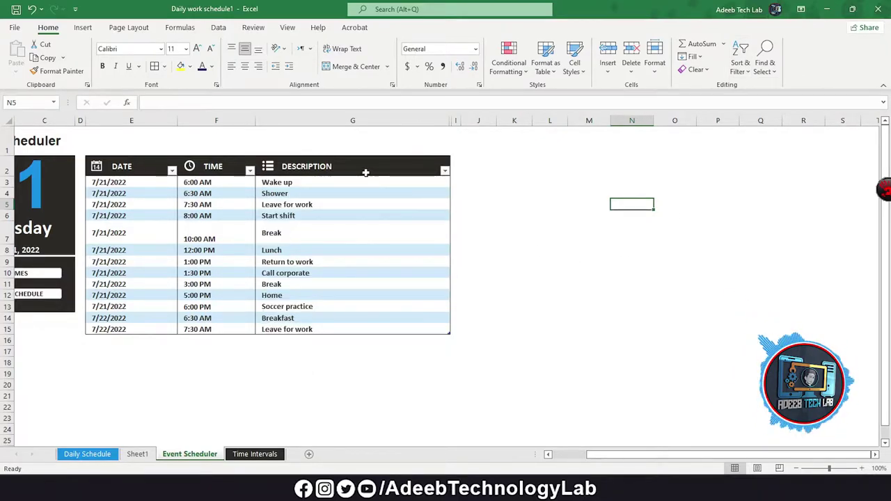
pyautogui.moveTo(306, 167); pyautogui.dragTo(307, 330)
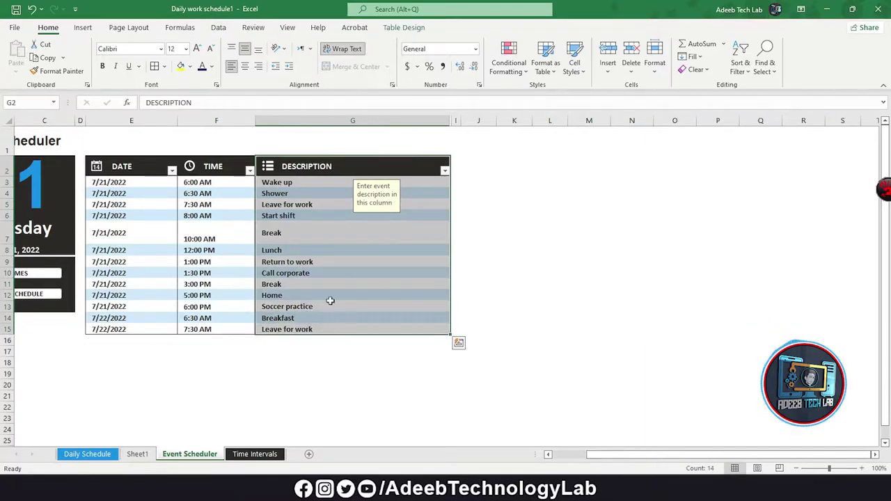
pyautogui.click(532, 242)
pyautogui.click(216, 165)
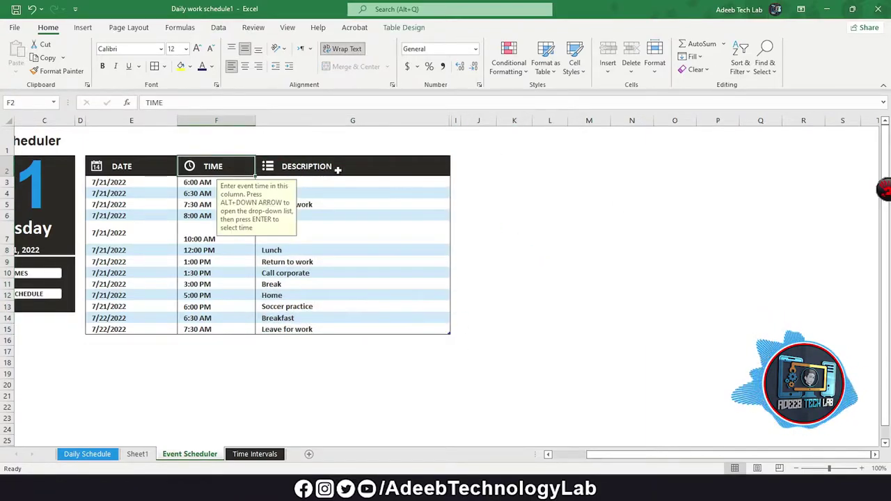
pyautogui.click(324, 166)
pyautogui.moveTo(116, 166); pyautogui.dragTo(299, 172)
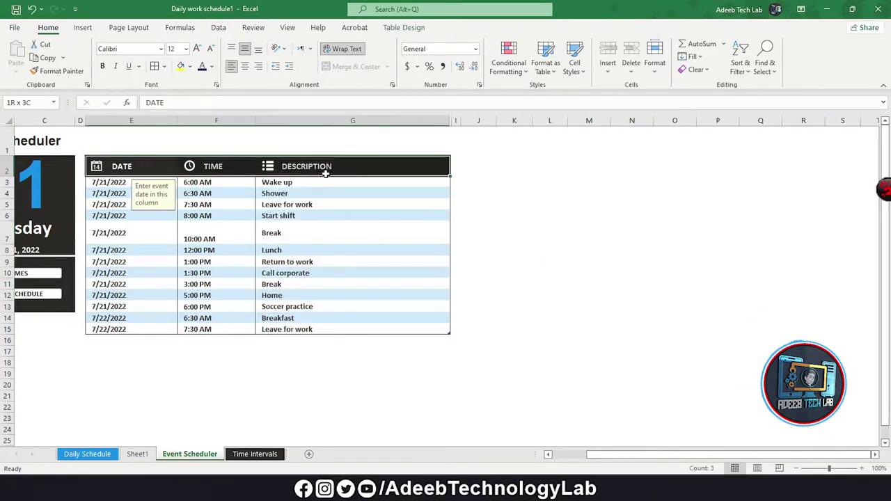
pyautogui.click(745, 66)
pyautogui.click(759, 134)
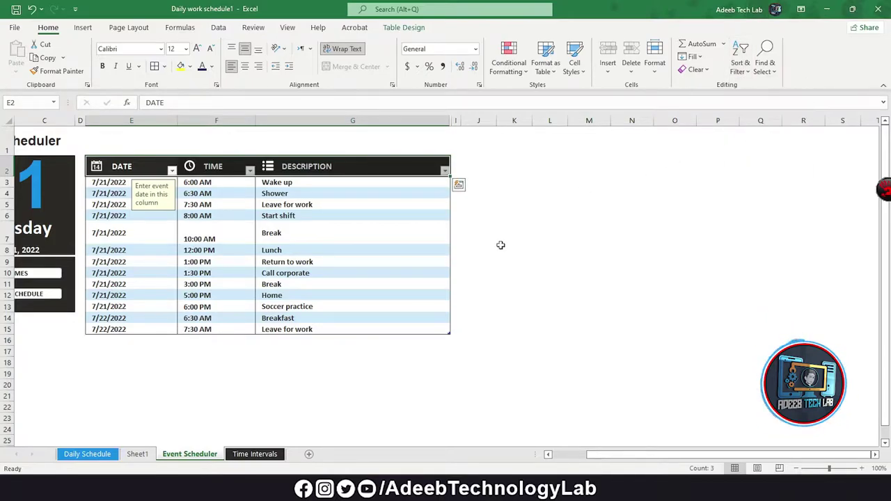
pyautogui.click(501, 245)
# Step: Filter the DATE column to exclude the 7/22/2022 entries
pyautogui.click(172, 171)
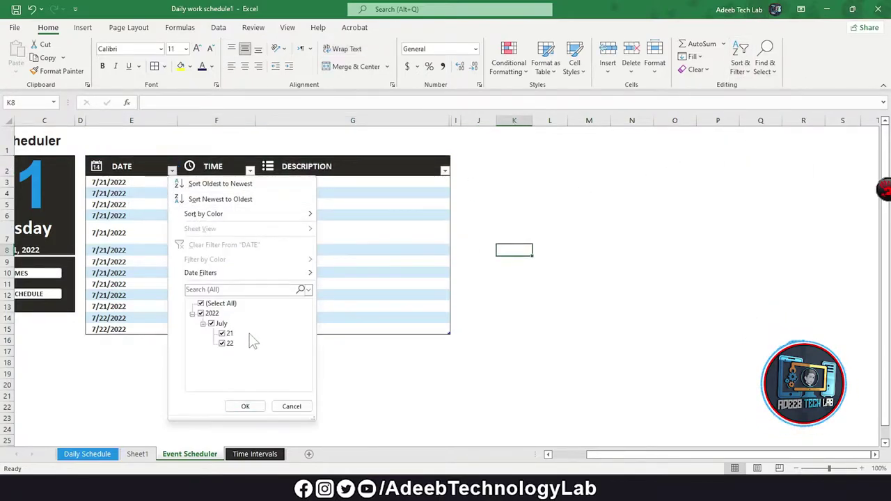
pyautogui.click(265, 374)
pyautogui.click(172, 170)
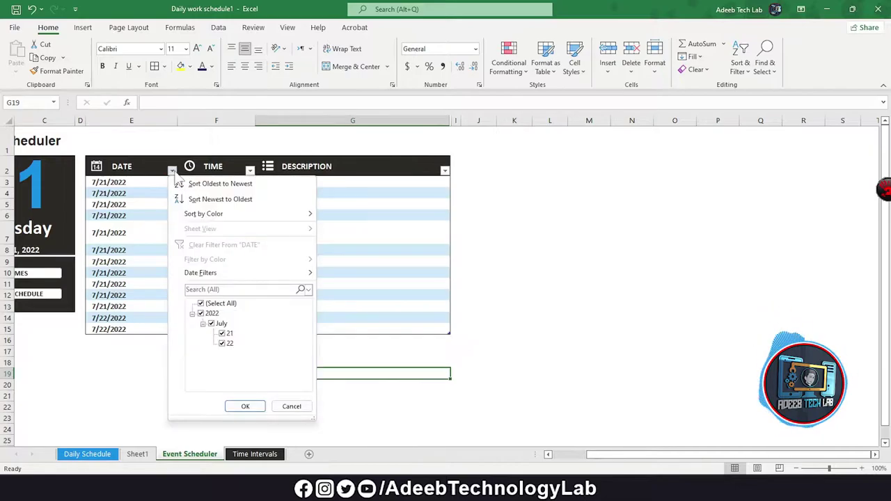
pyautogui.click(222, 343)
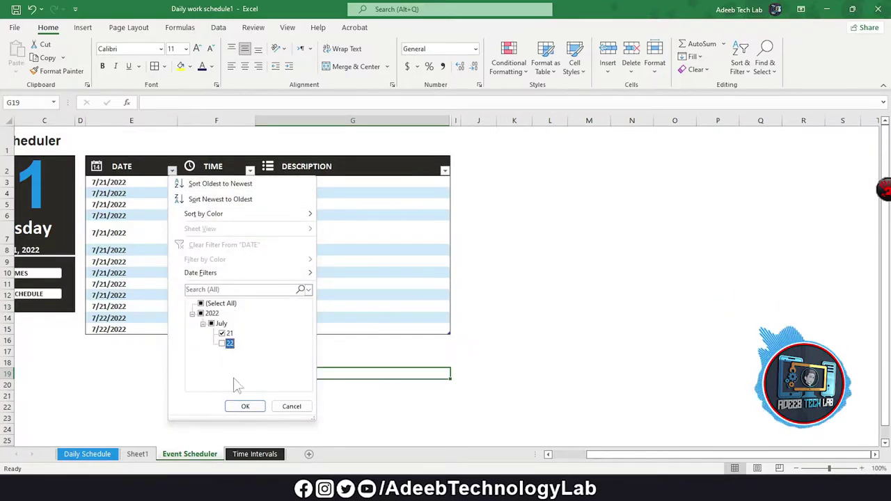
pyautogui.click(247, 407)
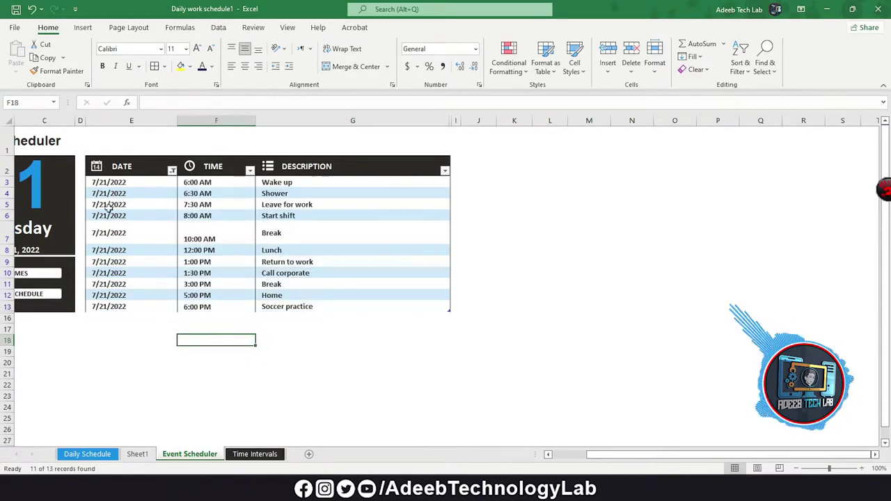
# Step: Filter the TIME column to show only 7:30 AM, 12:00 PM and 3:00 PM
pyautogui.click(249, 170)
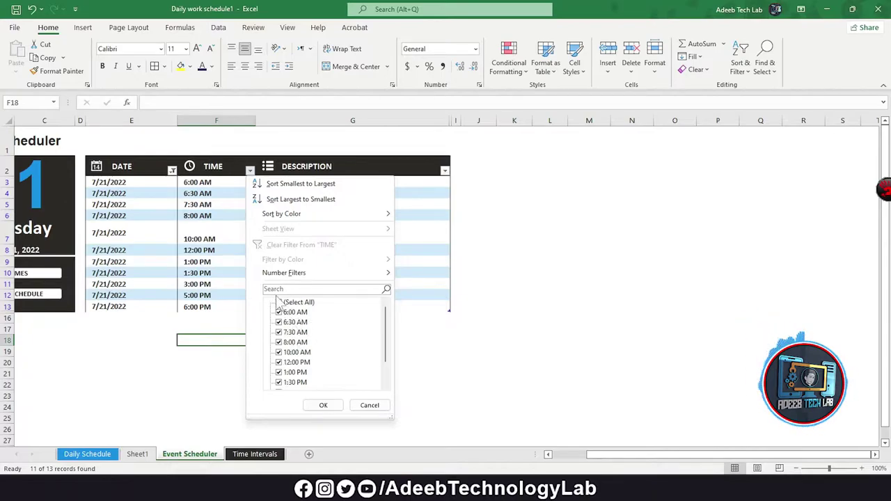
pyautogui.click(278, 303)
pyautogui.click(279, 332)
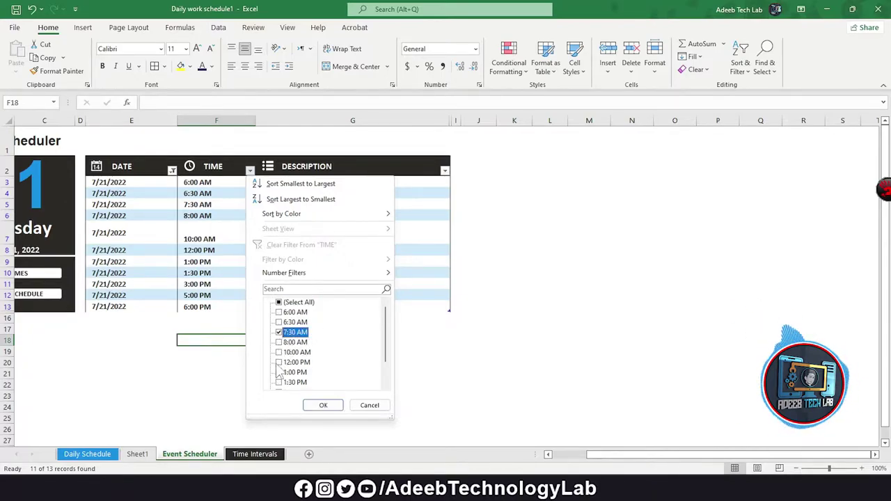
pyautogui.click(279, 361)
pyautogui.scroll(-1, 282, 360)
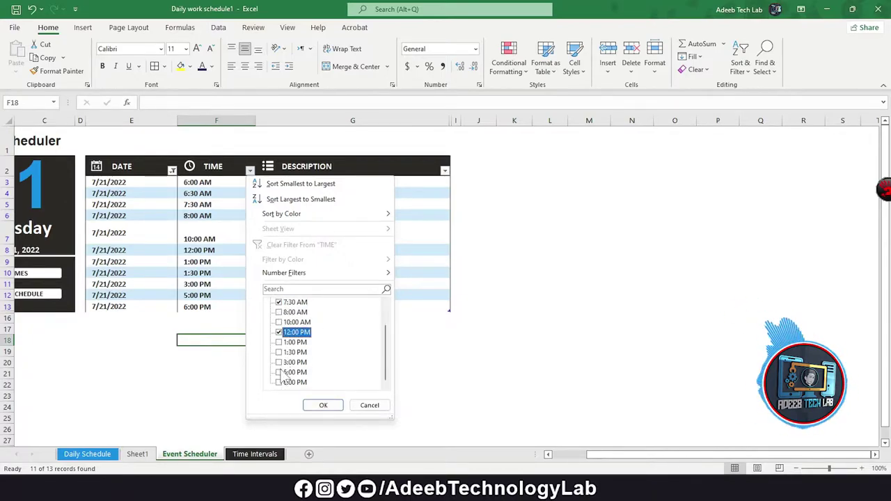
pyautogui.click(280, 362)
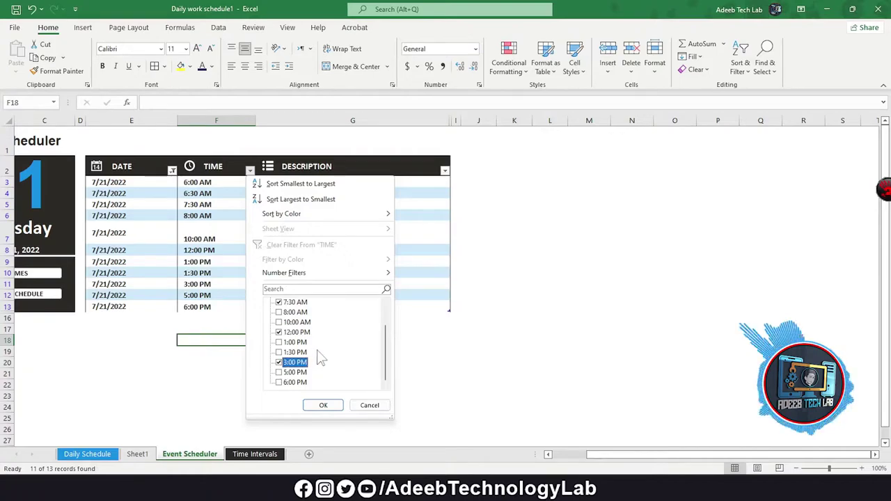
pyautogui.click(323, 405)
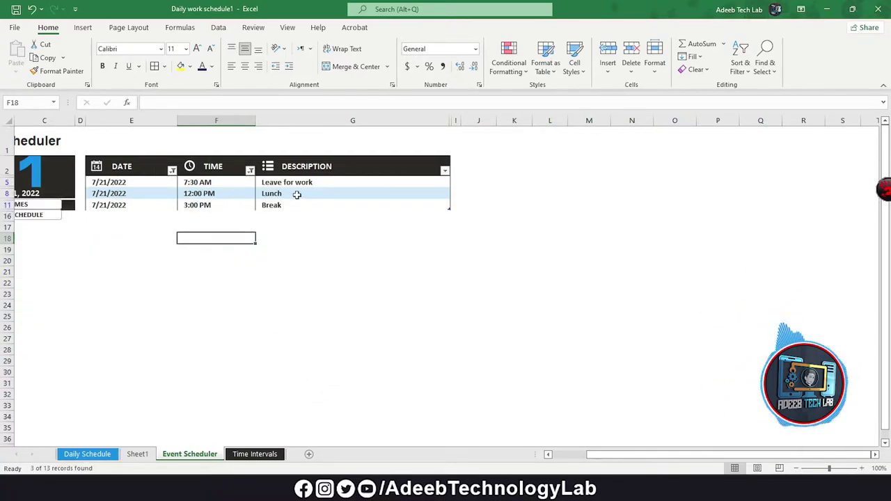
pyautogui.moveTo(122, 197); pyautogui.dragTo(304, 194)
pyautogui.click(522, 249)
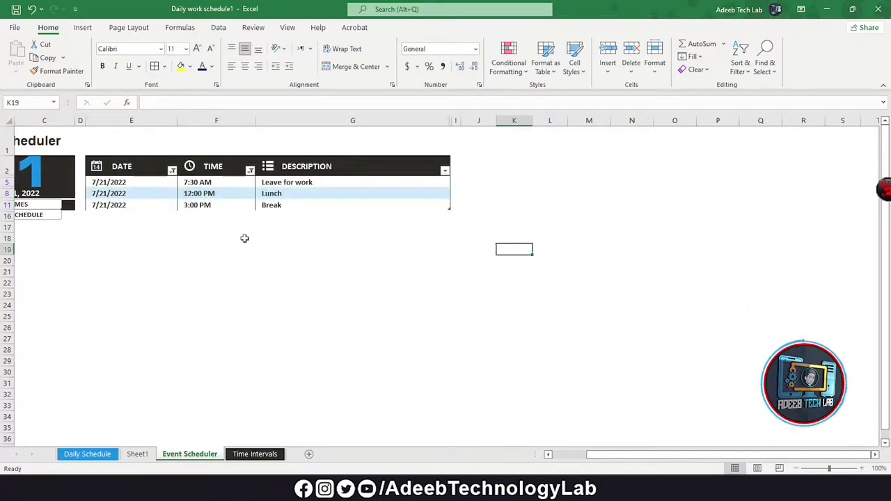
# Step: Re-check every time value so all 7/21/2022 entries show again
pyautogui.click(249, 170)
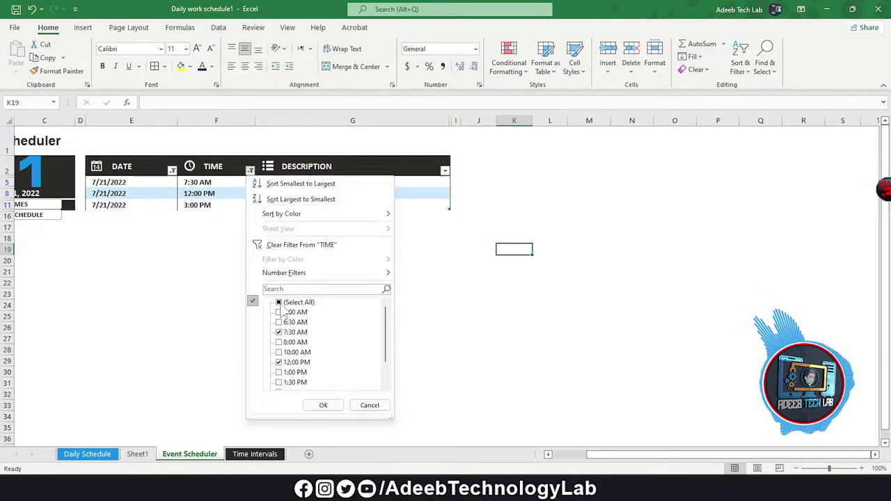
pyautogui.click(280, 302)
pyautogui.click(323, 405)
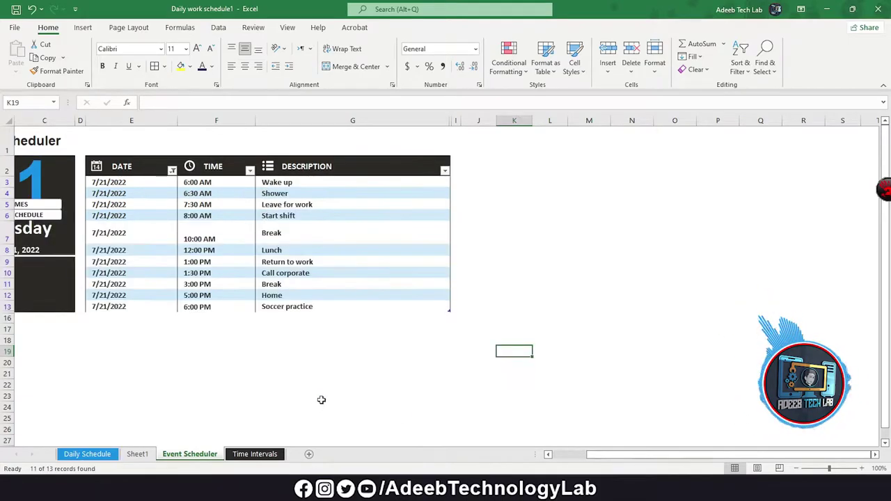
pyautogui.click(335, 350)
pyautogui.hotkey('ctrl', 'Up')
pyautogui.hotkey('ctrl', 'Up')
pyautogui.click(515, 273)
pyautogui.click(342, 194)
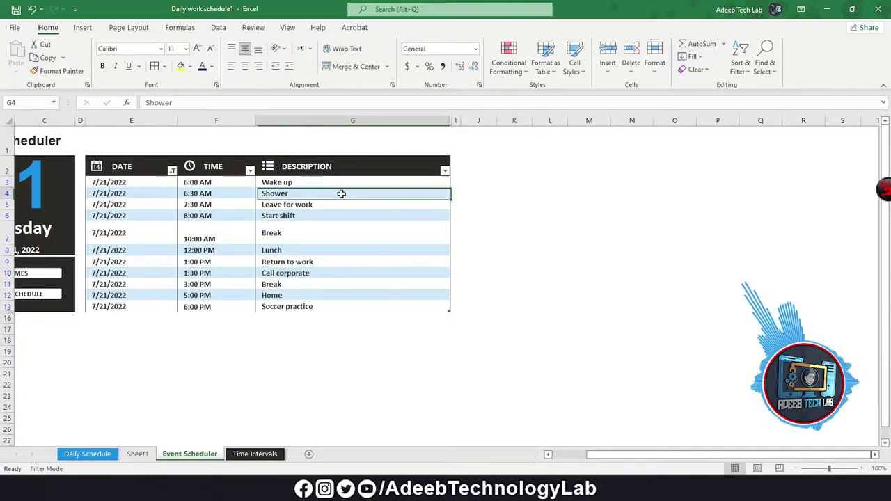
# Step: Search for 'home' with Find to locate the Home entry in cell G12
pyautogui.click(336, 186)
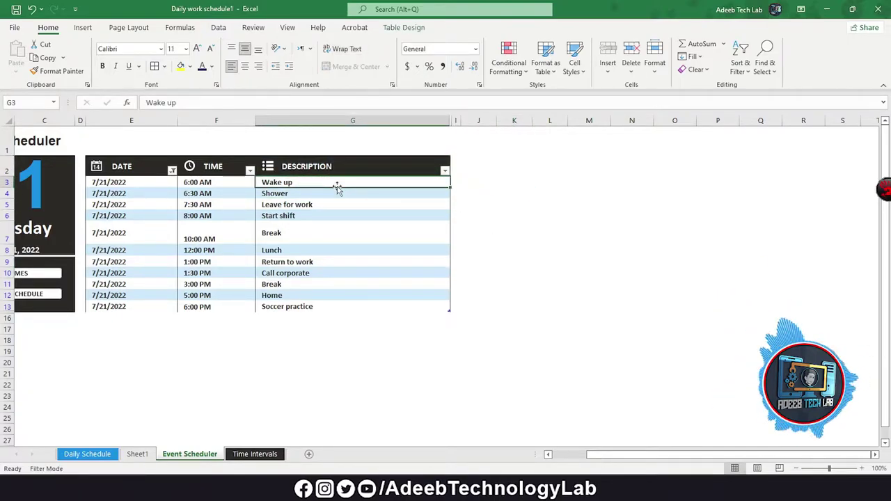
pyautogui.click(446, 173)
pyautogui.scroll(-3, 502, 369)
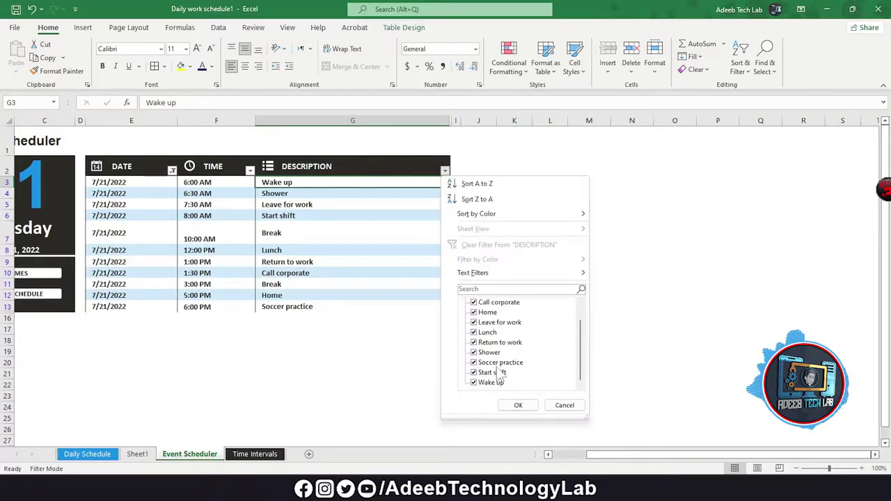
pyautogui.click(765, 57)
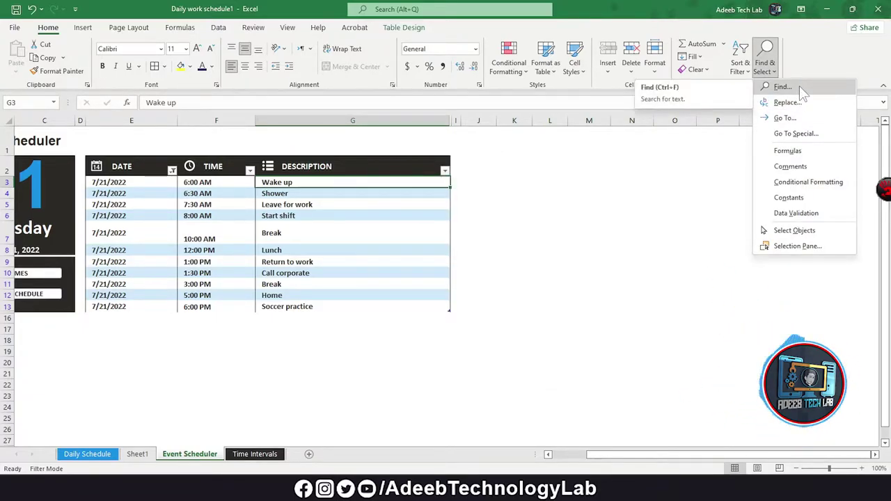
pyautogui.click(800, 87)
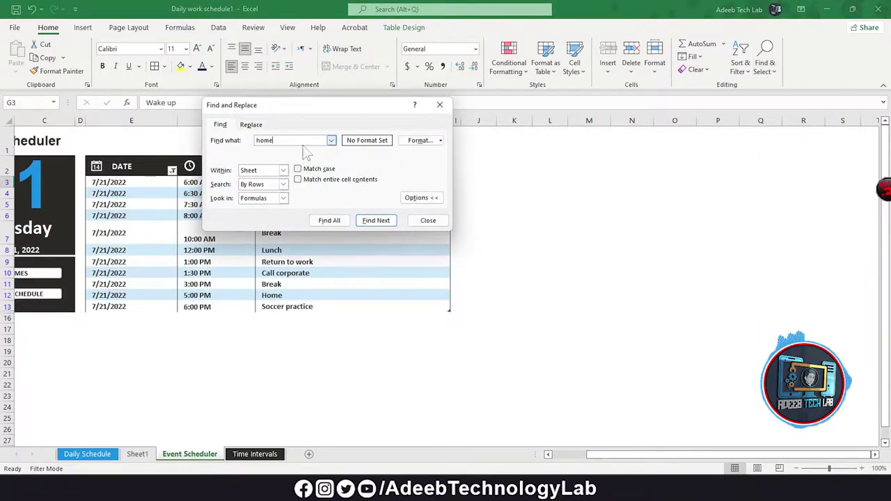
pyautogui.click(366, 220)
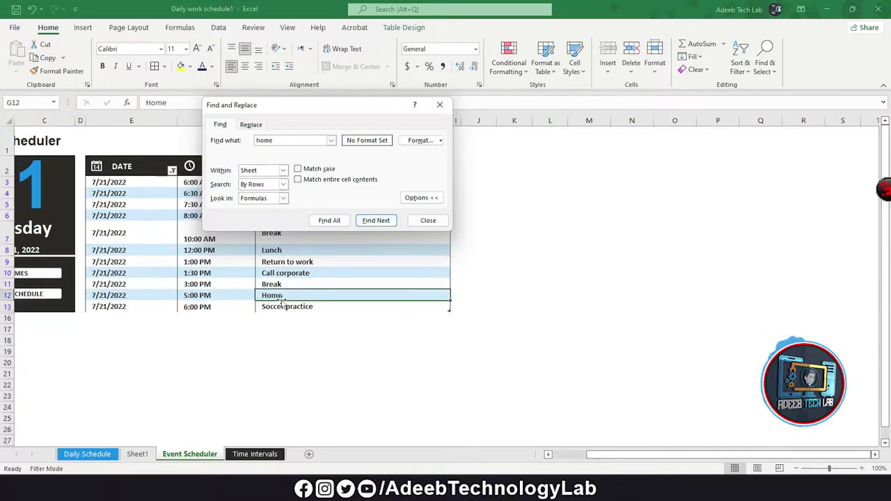
pyautogui.click(428, 220)
pyautogui.click(765, 63)
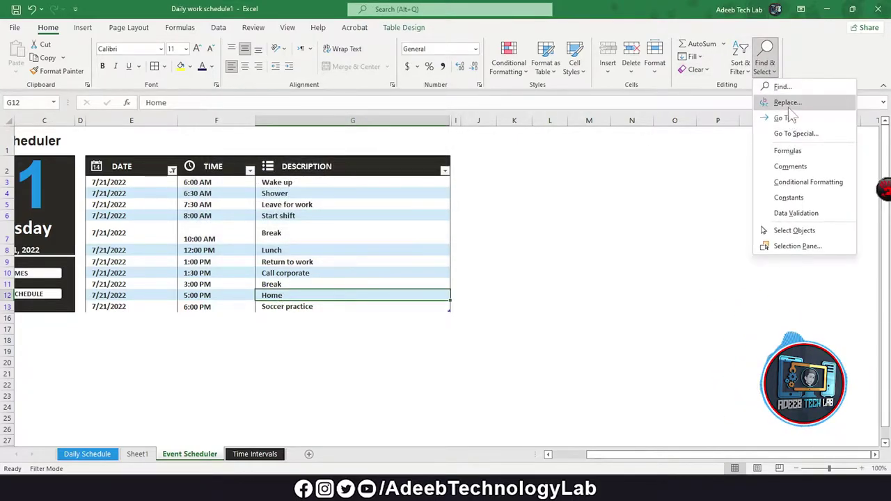
# Step: Replace the Home description with 'gggggggg' using Find and Replace
pyautogui.click(781, 102)
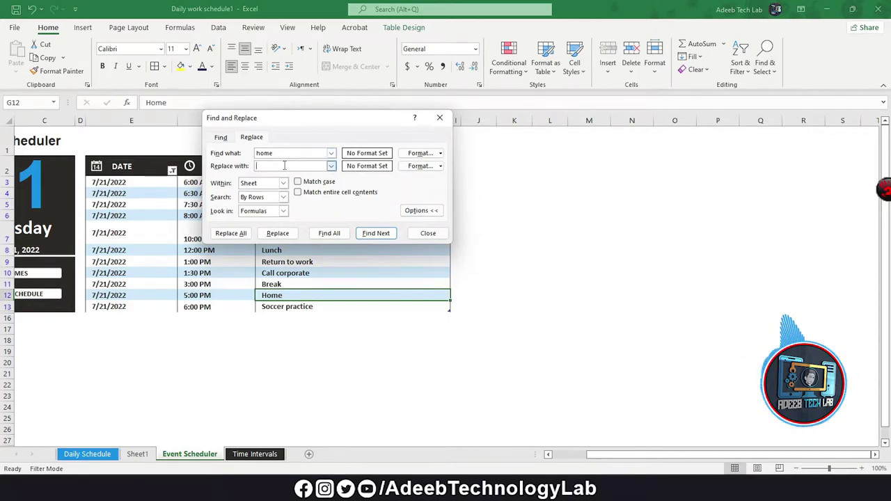
pyautogui.click(284, 166)
pyautogui.write('ggggggggg')
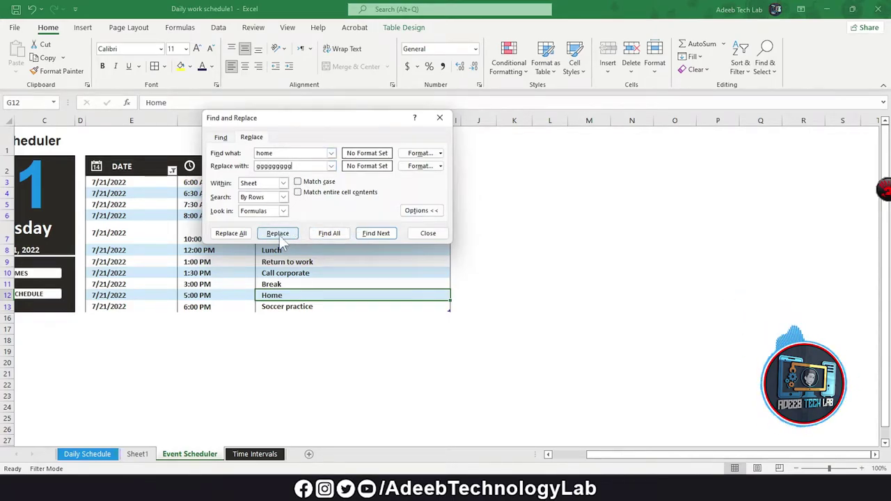
pyautogui.click(230, 233)
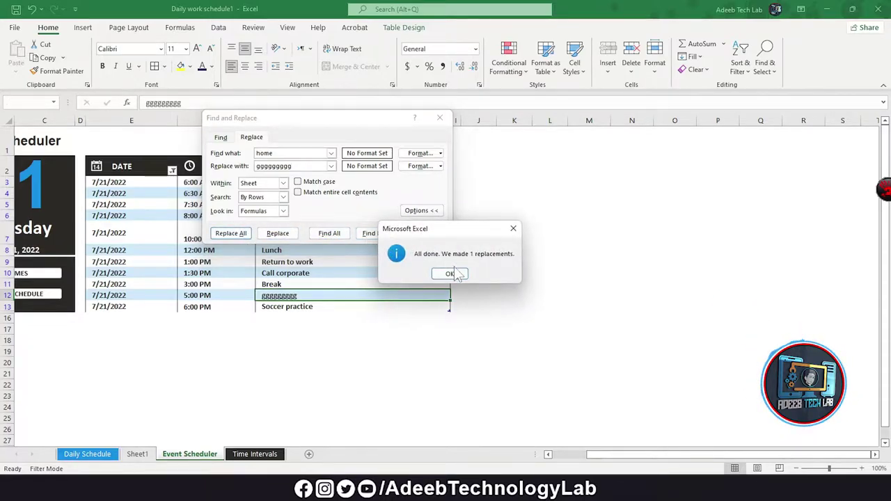
pyautogui.click(450, 274)
pyautogui.click(429, 233)
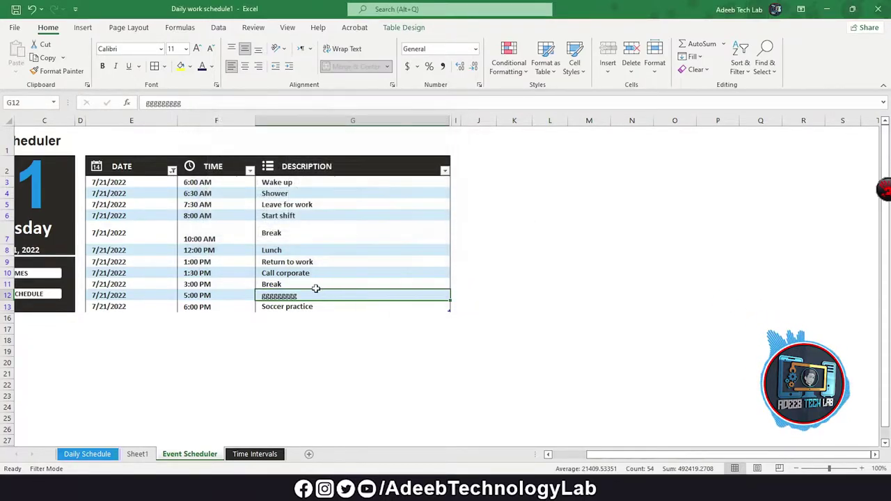
# Step: Look over the Find & Select options and move over to Sheet1
pyautogui.click(765, 63)
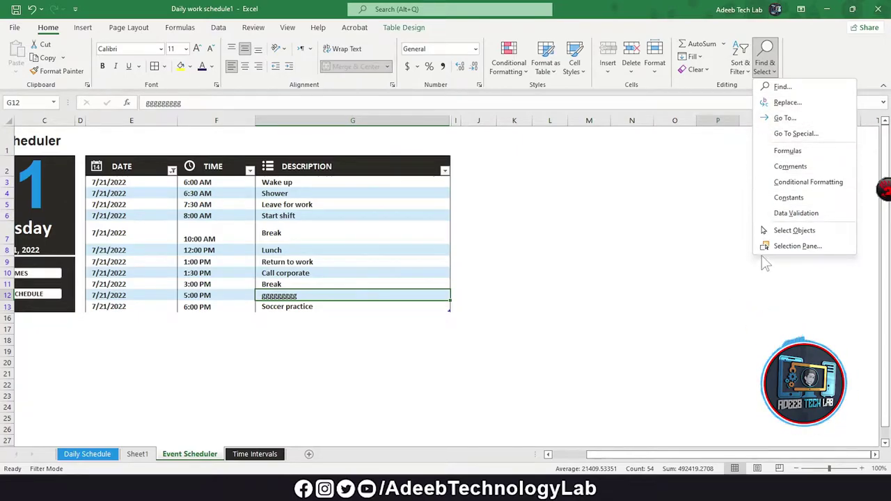
pyautogui.click(588, 217)
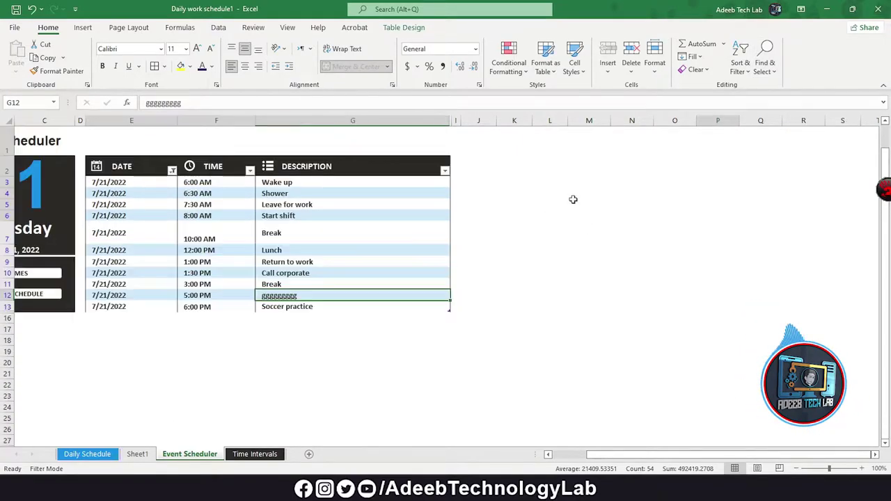
pyautogui.click(494, 189)
pyautogui.click(764, 62)
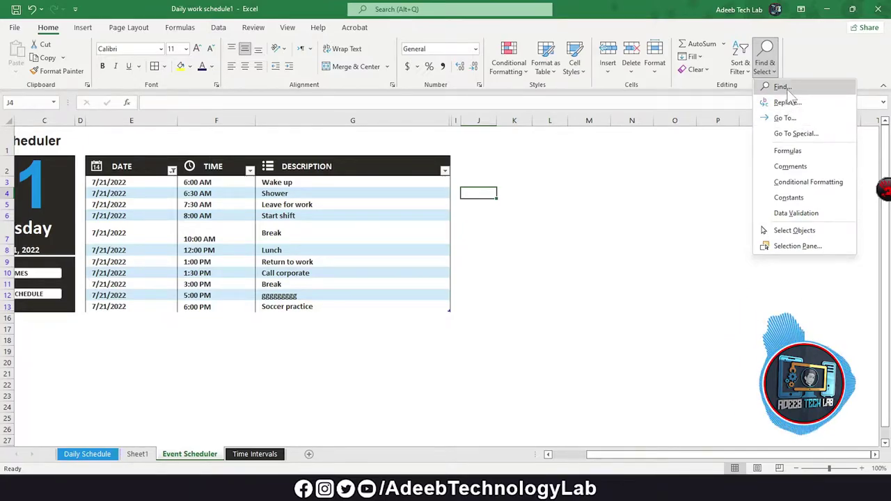
pyautogui.click(588, 235)
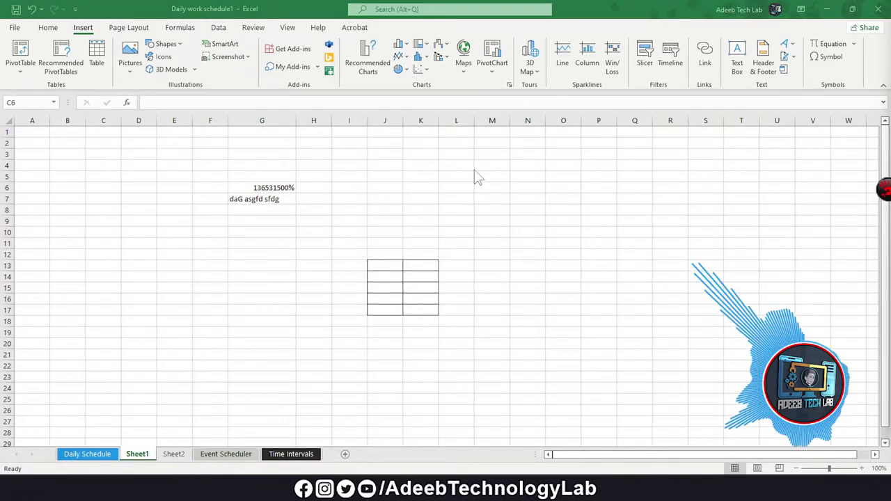
# Step: Look over the D4:I18 area on Sheet1, then return to the Event Scheduler sheet
pyautogui.click(141, 167)
pyautogui.moveTo(153, 183); pyautogui.dragTo(364, 367)
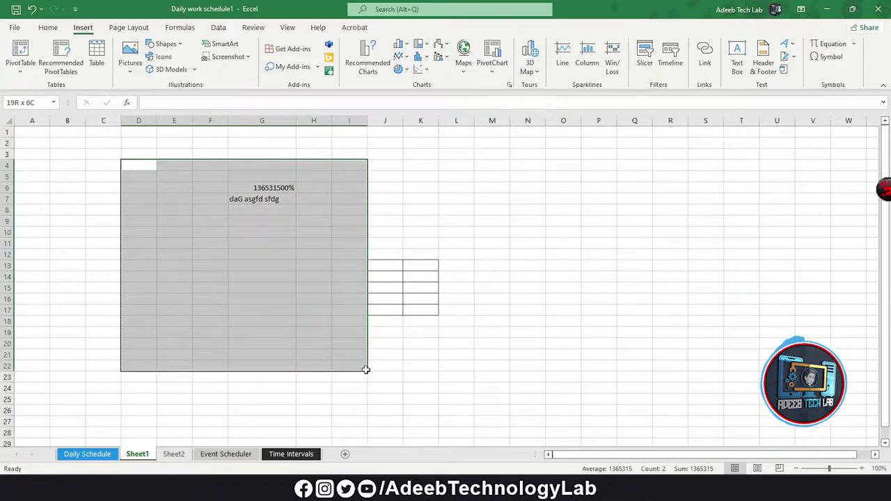
pyautogui.click(244, 277)
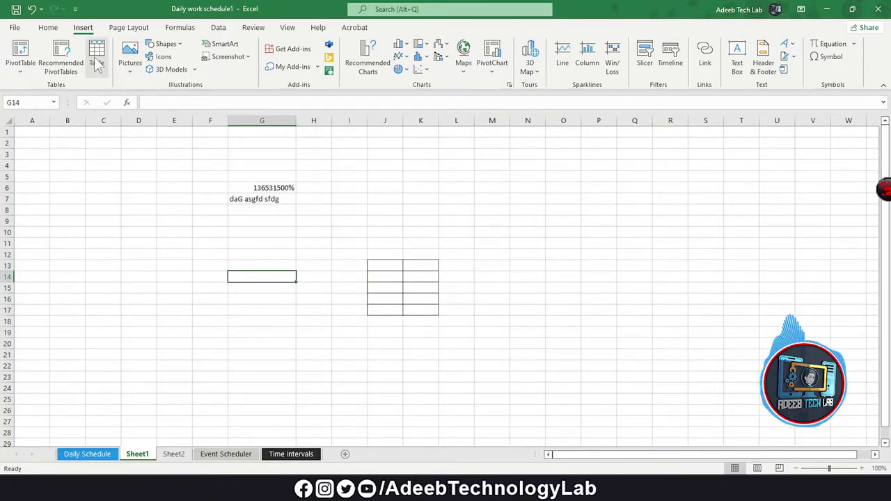
pyautogui.click(187, 267)
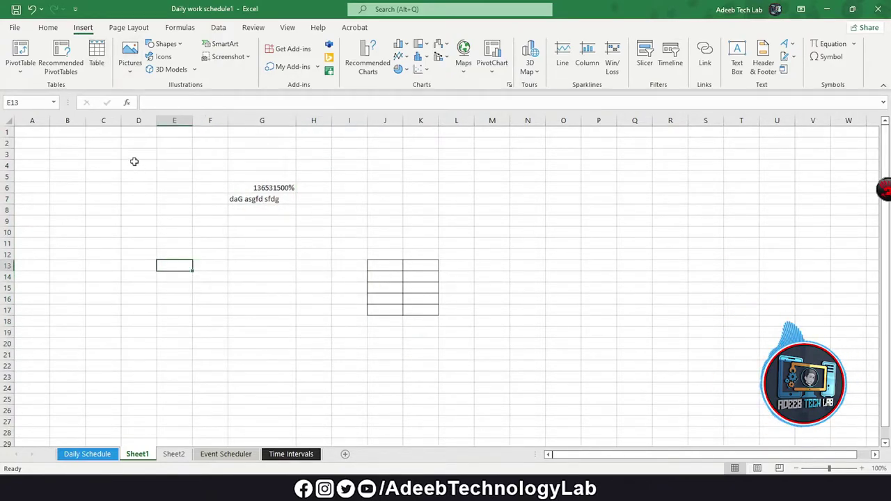
pyautogui.moveTo(135, 162); pyautogui.dragTo(418, 377)
pyautogui.click(288, 290)
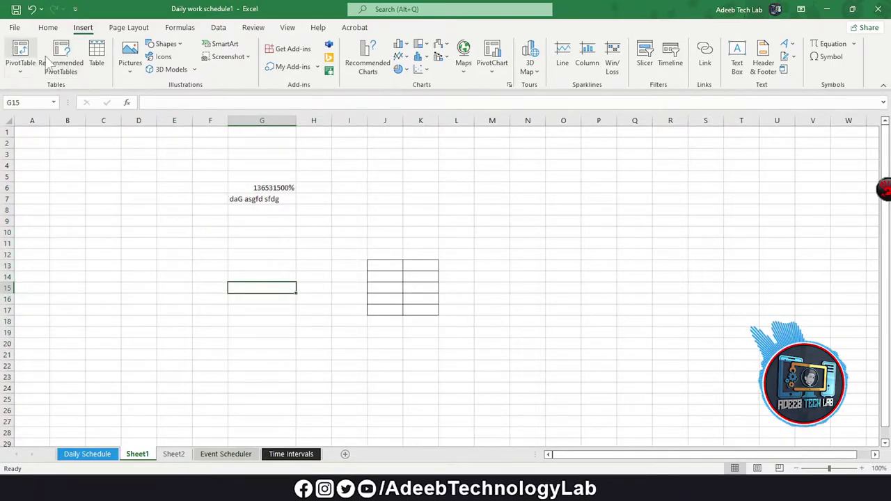
pyautogui.click(143, 276)
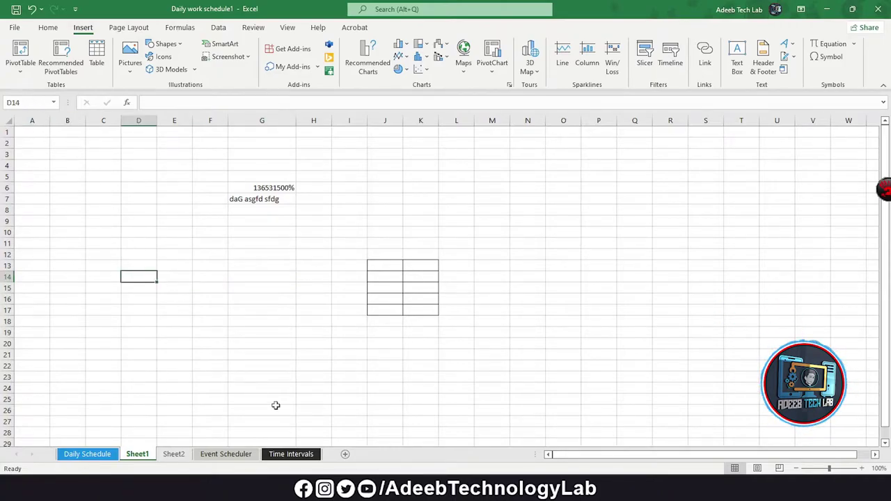
pyautogui.click(226, 454)
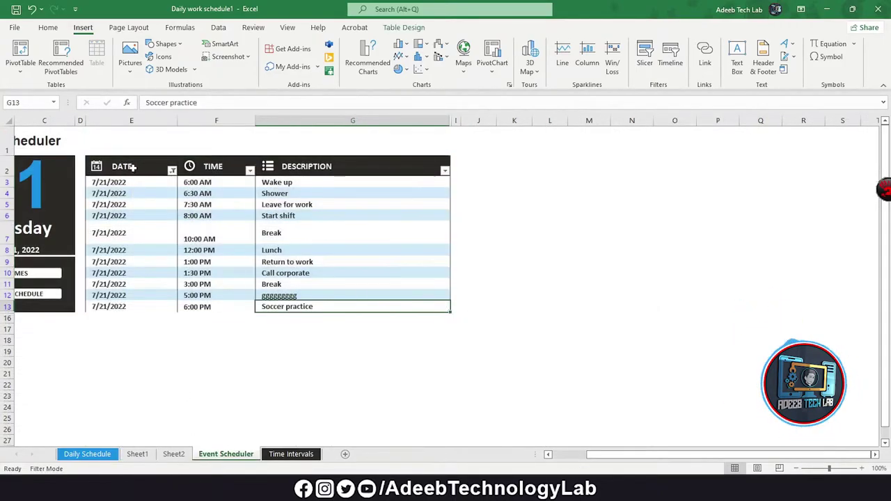
# Step: Create a PivotTable from E2:G13 on a new sheet with DATE as filter and TIME as rows
pyautogui.moveTo(132, 167); pyautogui.dragTo(390, 316)
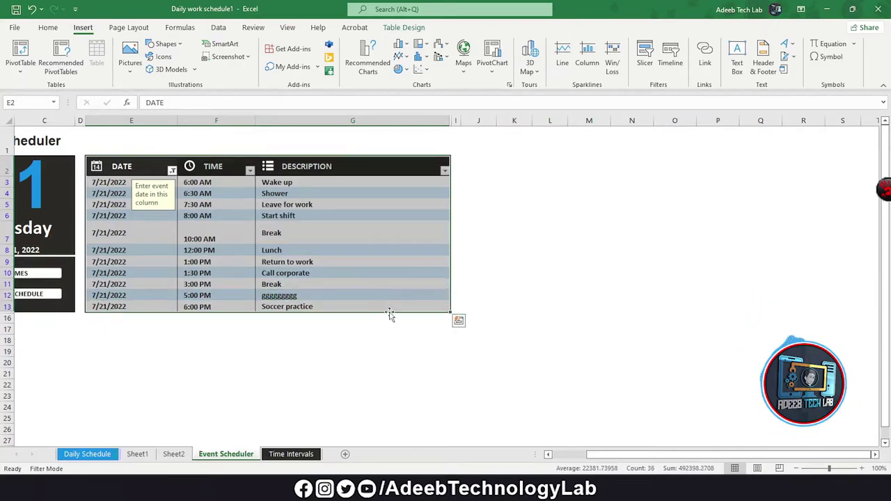
pyautogui.click(20, 55)
pyautogui.click(369, 224)
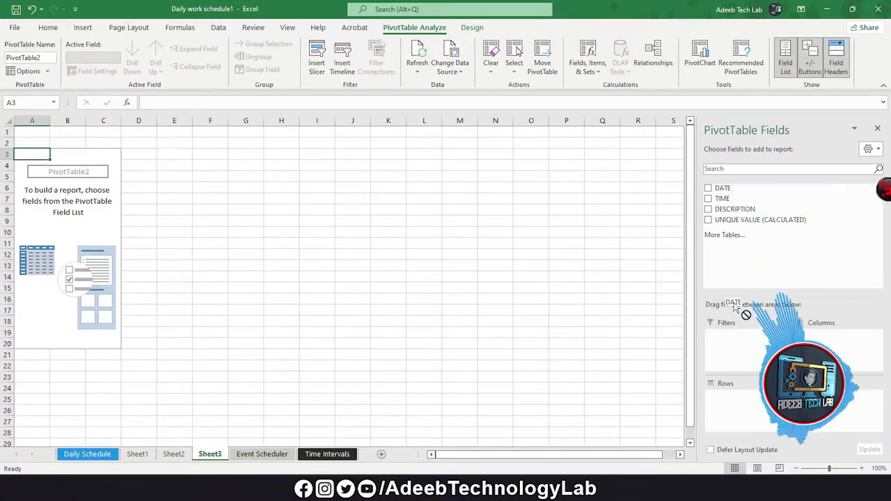
pyautogui.moveTo(722, 188); pyautogui.dragTo(733, 352)
pyautogui.moveTo(722, 198); pyautogui.dragTo(754, 404)
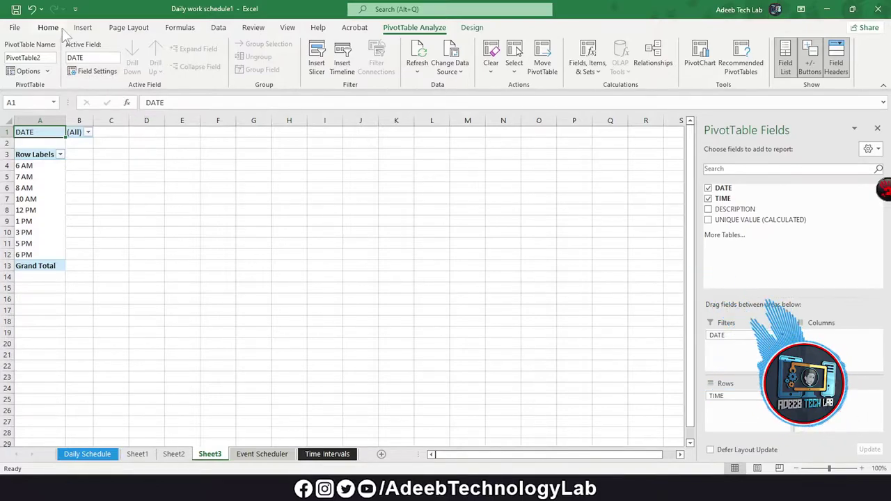
# Step: Check the PivotTables on Sheet2 and Sheet3, then go back to Event Scheduler
pyautogui.click(83, 28)
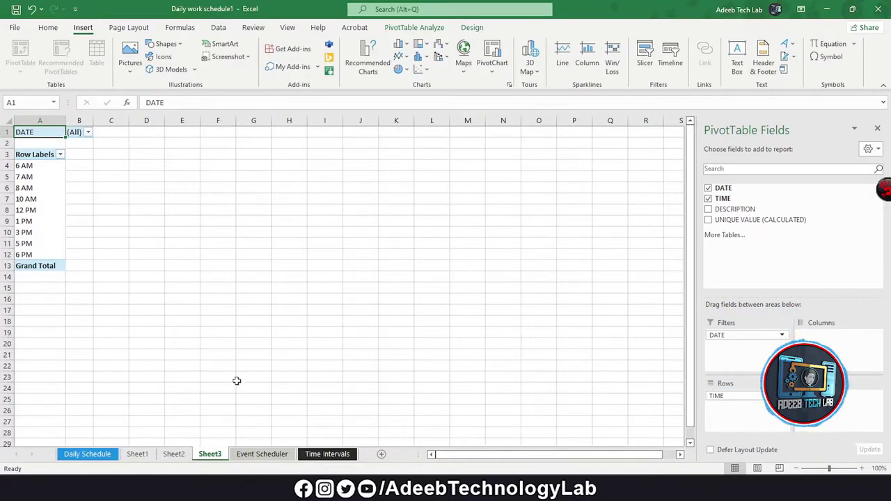
pyautogui.click(174, 454)
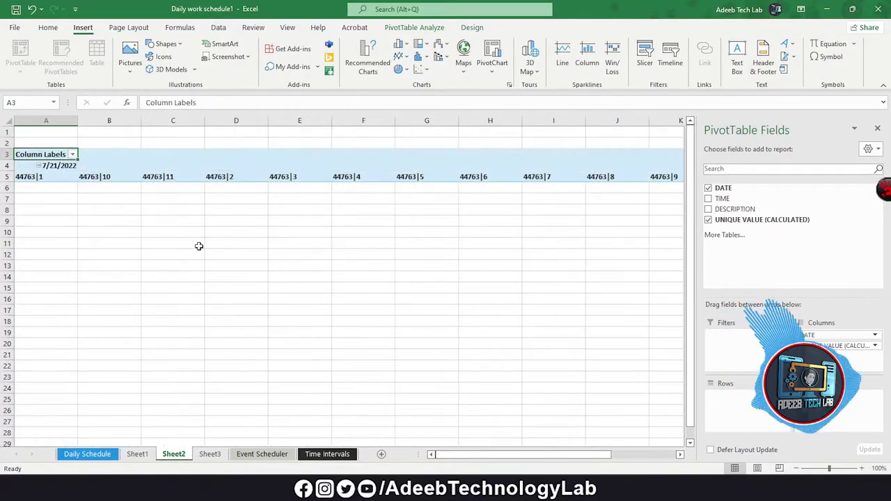
pyautogui.click(210, 454)
pyautogui.click(261, 454)
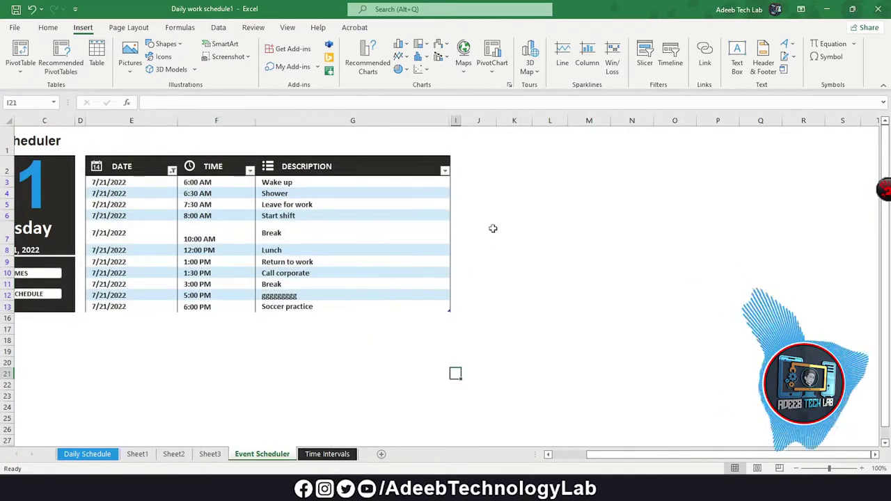
# Step: Turn the empty range K2:Q19 into a table with a green banded style
pyautogui.moveTo(513, 166); pyautogui.dragTo(779, 355)
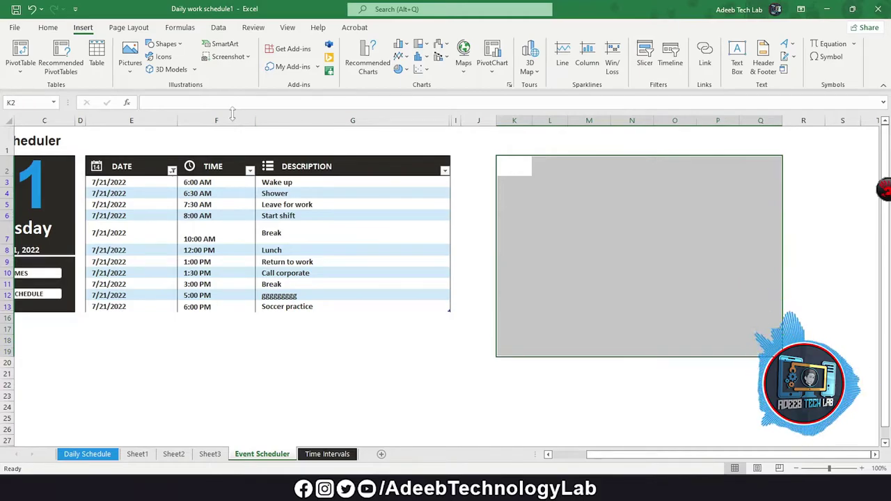
pyautogui.click(97, 56)
pyautogui.click(314, 195)
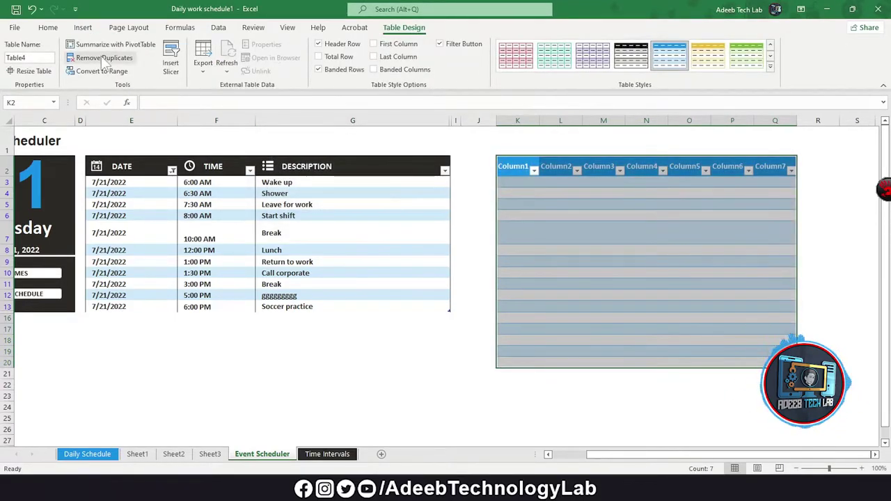
pyautogui.click(770, 67)
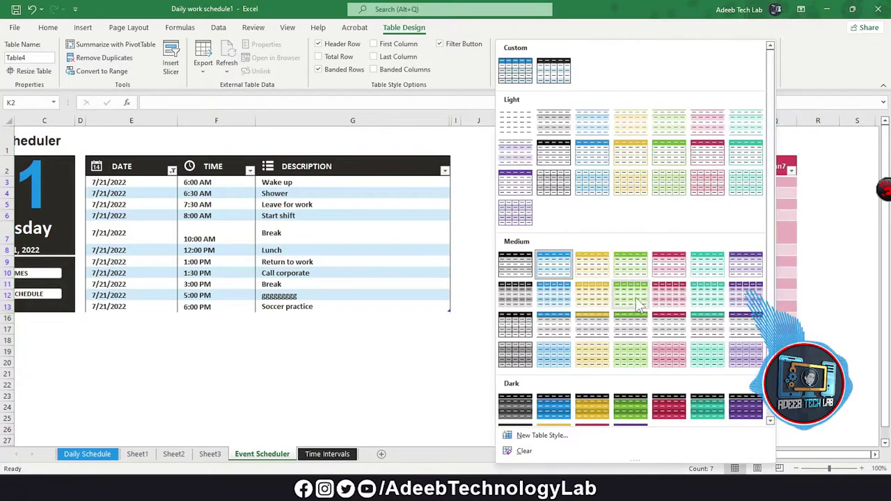
pyautogui.scroll(-1, 627, 313)
pyautogui.click(630, 376)
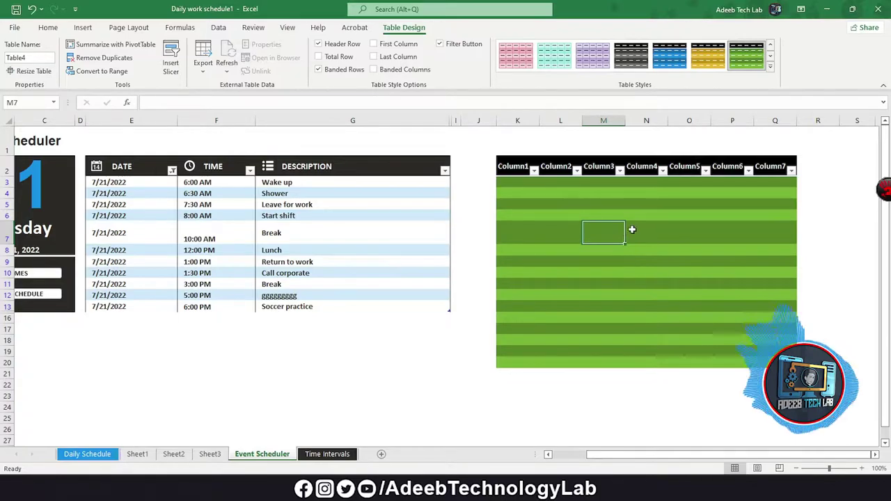
# Step: Select cell G22 and bring up the Insert Picture source choices
pyautogui.click(83, 27)
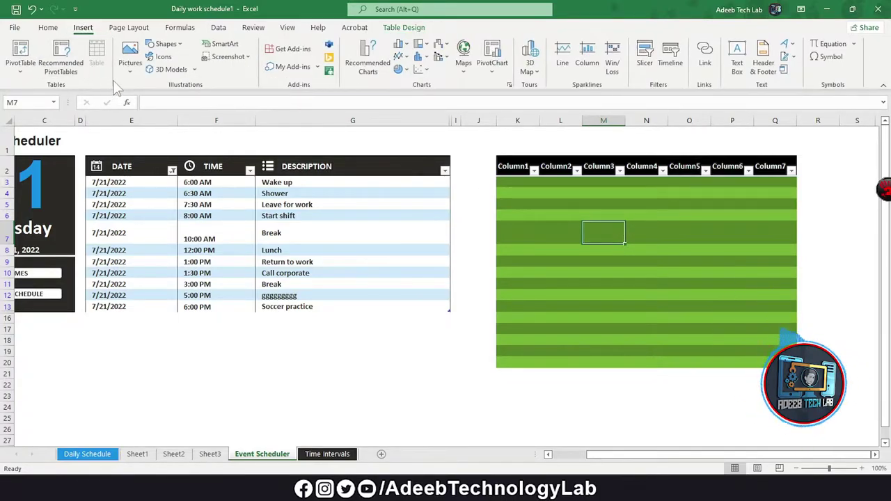
pyautogui.click(356, 383)
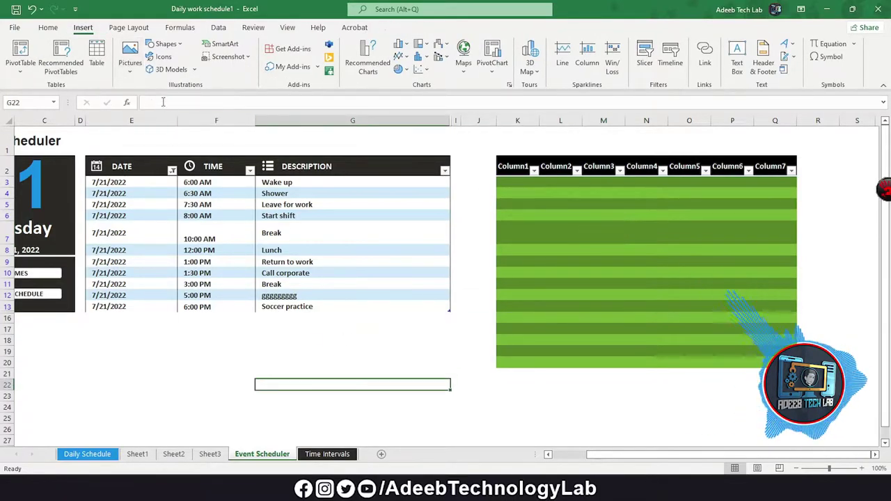
pyautogui.click(130, 61)
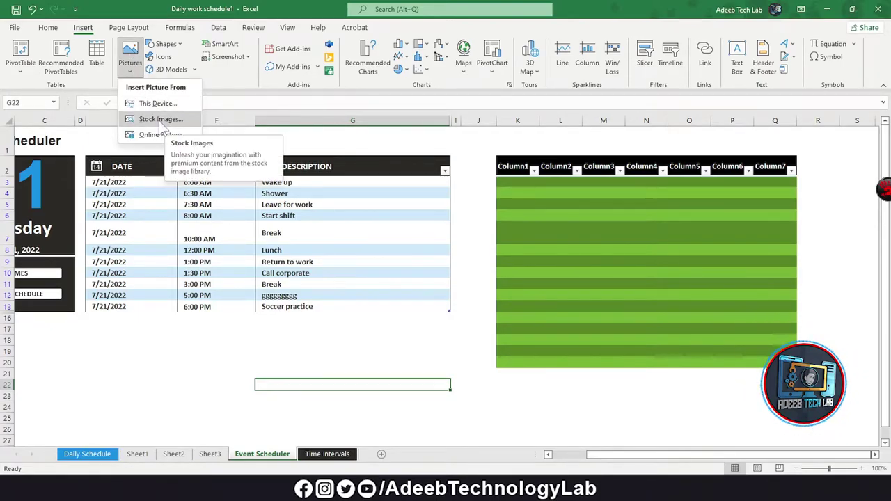
# Step: Insert the scattered-pills photo from Stock Images
pyautogui.click(158, 120)
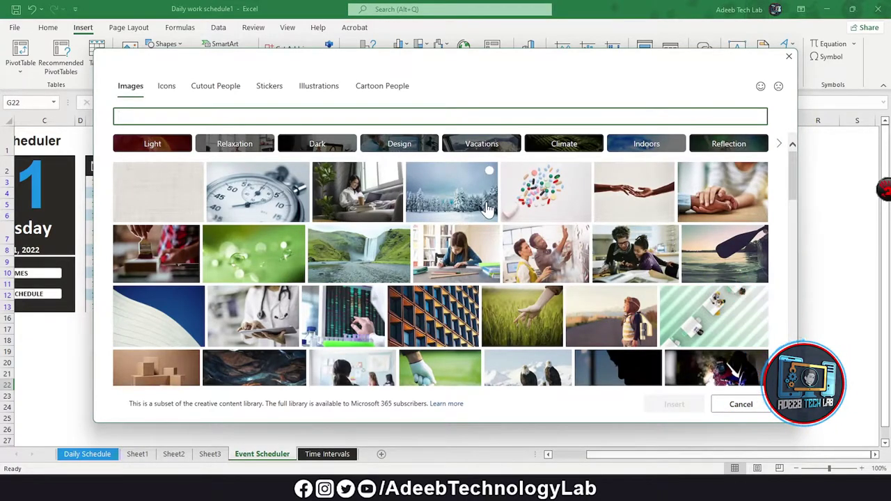
pyautogui.scroll(-5, 341, 280)
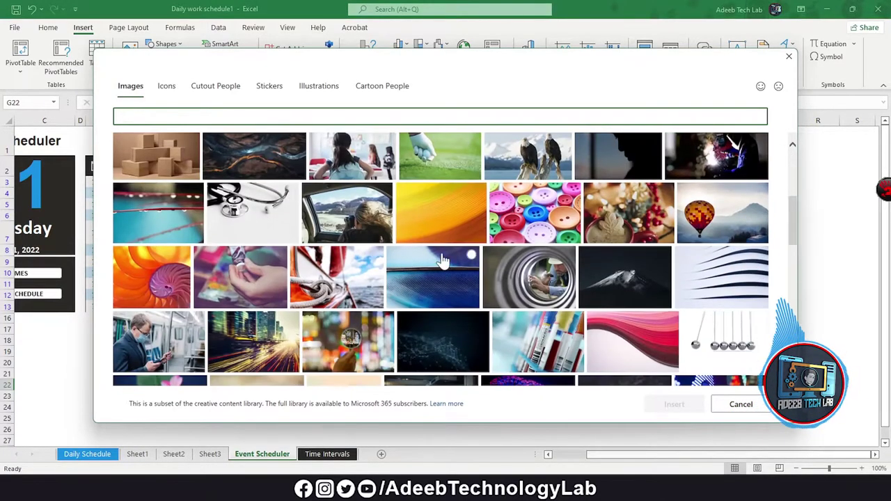
pyautogui.scroll(-5, 418, 275)
pyautogui.scroll(-3, 522, 268)
pyautogui.scroll(4, 523, 264)
pyautogui.scroll(4, 529, 251)
pyautogui.scroll(4, 539, 230)
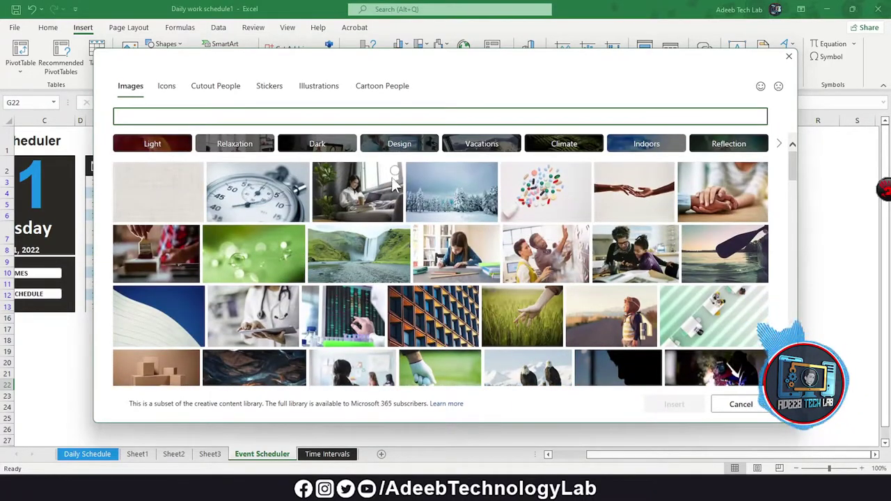
pyautogui.click(583, 171)
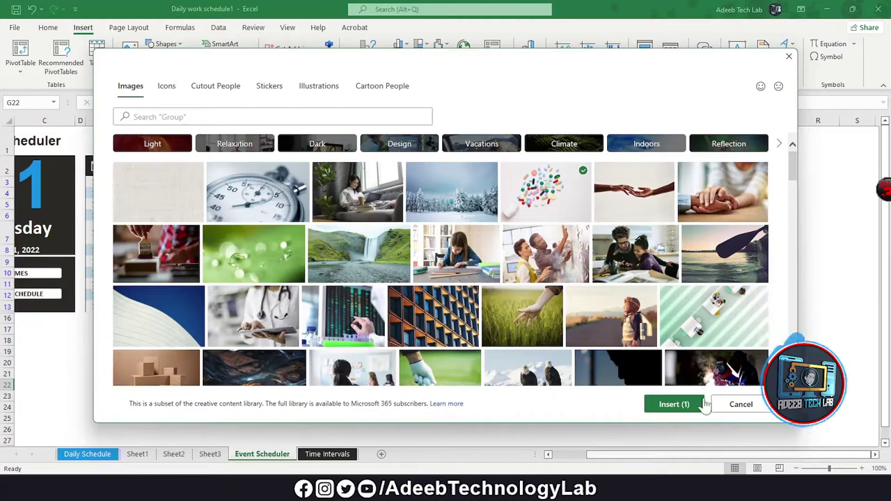
pyautogui.click(673, 406)
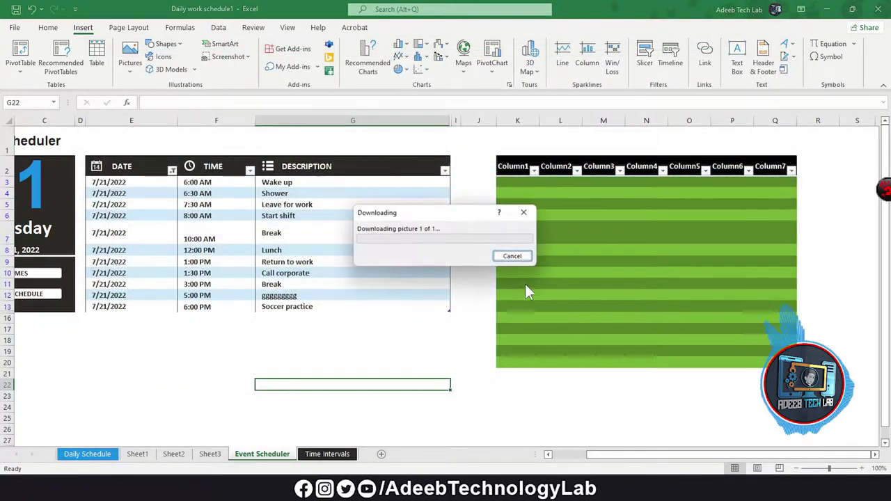
# Step: Resize the pills photo to about 1.37" by 2.05" and place it over the green table
pyautogui.scroll(-7, 440, 279)
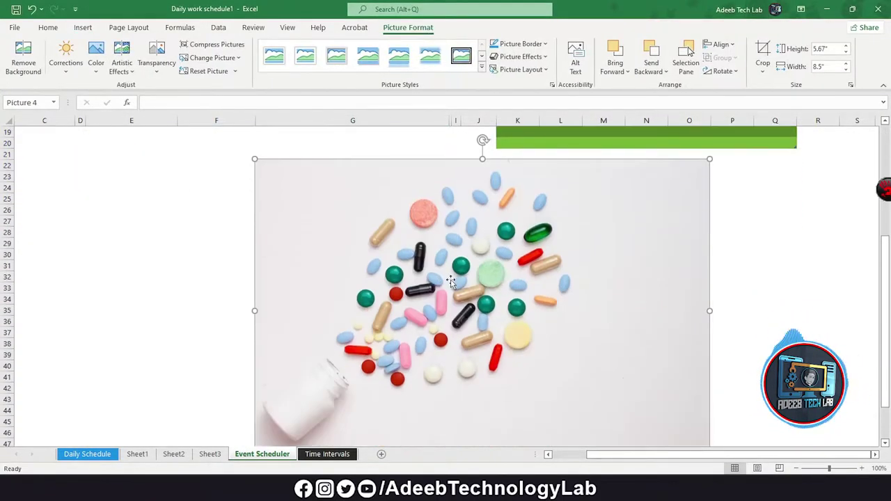
pyautogui.scroll(-3, 713, 332)
pyautogui.moveTo(709, 331); pyautogui.dragTo(433, 145)
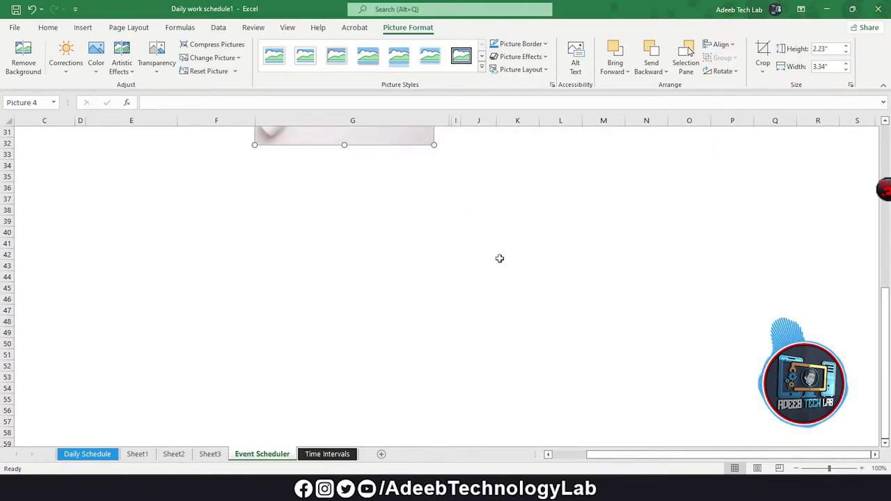
pyautogui.scroll(6, 437, 341)
pyautogui.moveTo(434, 325); pyautogui.dragTo(366, 277)
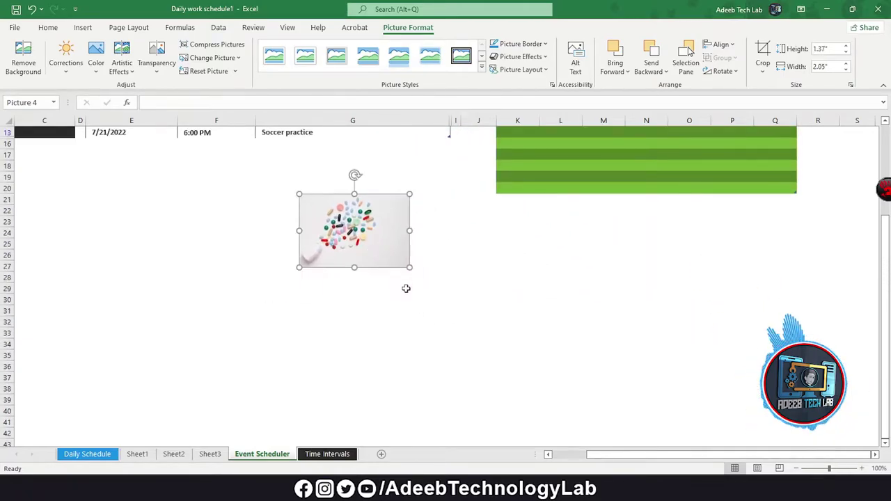
pyautogui.scroll(4, 376, 300)
pyautogui.scroll(-2, 361, 318)
pyautogui.moveTo(362, 319); pyautogui.dragTo(575, 214)
pyautogui.scroll(2, 603, 298)
pyautogui.moveTo(603, 299)
pyautogui.mouseDown()
pyautogui.moveTo(582, 261)
pyautogui.moveTo(590, 264)
pyautogui.mouseUp()
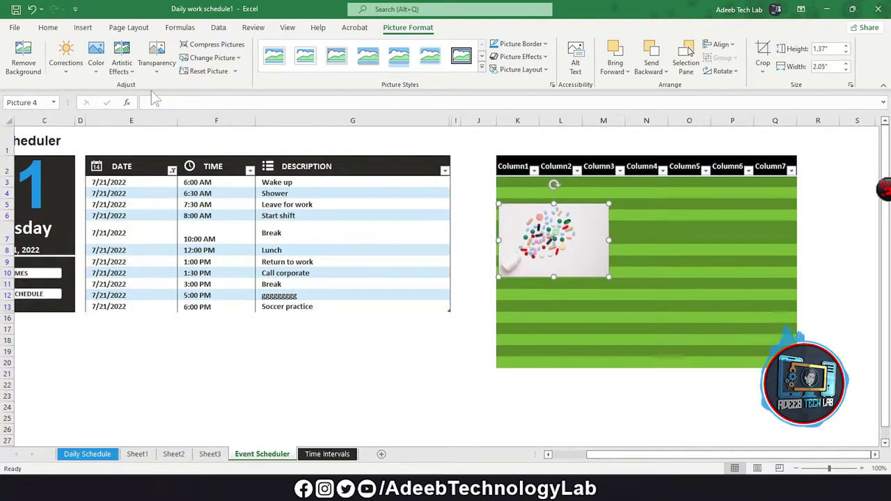
# Step: Preview background removal, corrections, colour, artistic effects and transparency without keeping any
pyautogui.click(23, 60)
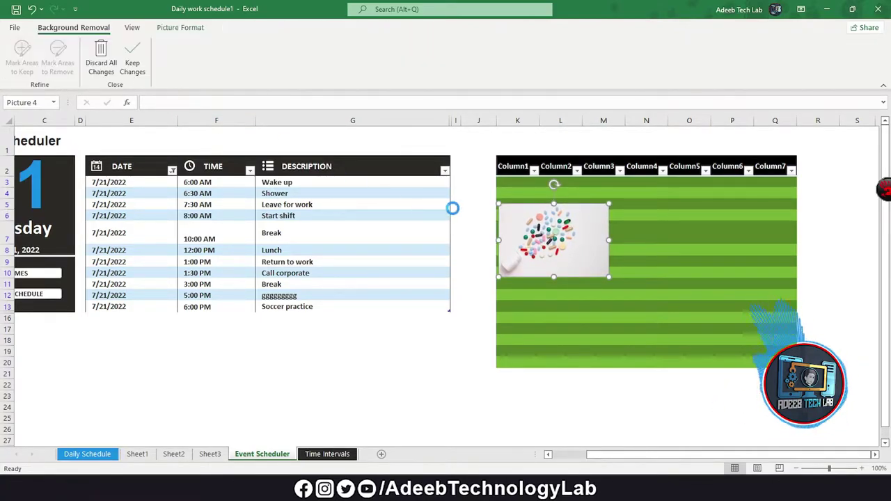
pyautogui.click(101, 59)
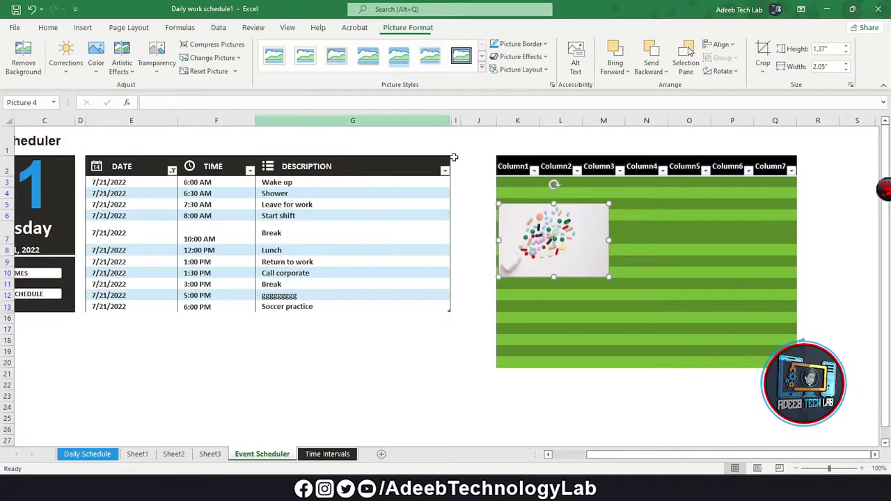
pyautogui.click(65, 60)
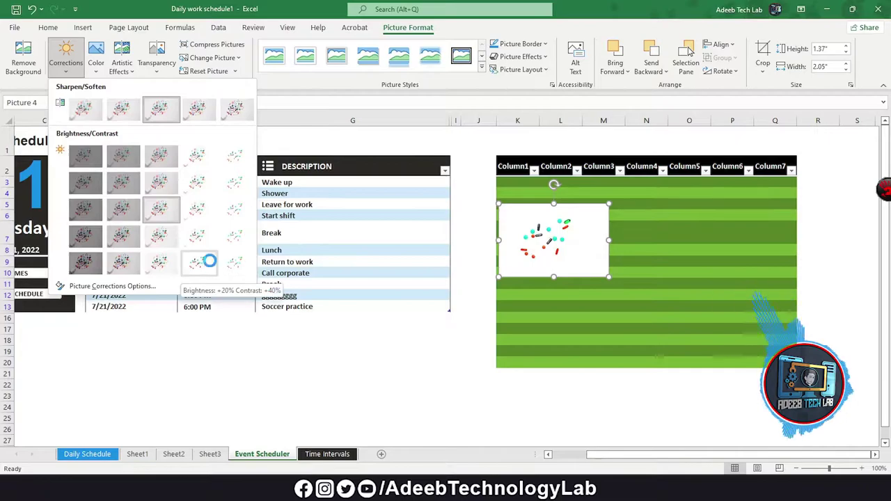
pyautogui.click(101, 73)
pyautogui.click(99, 69)
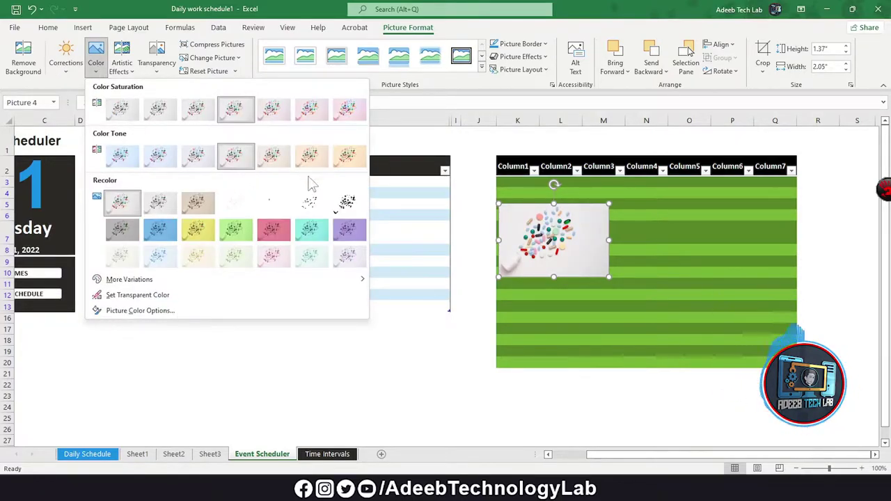
pyautogui.click(121, 62)
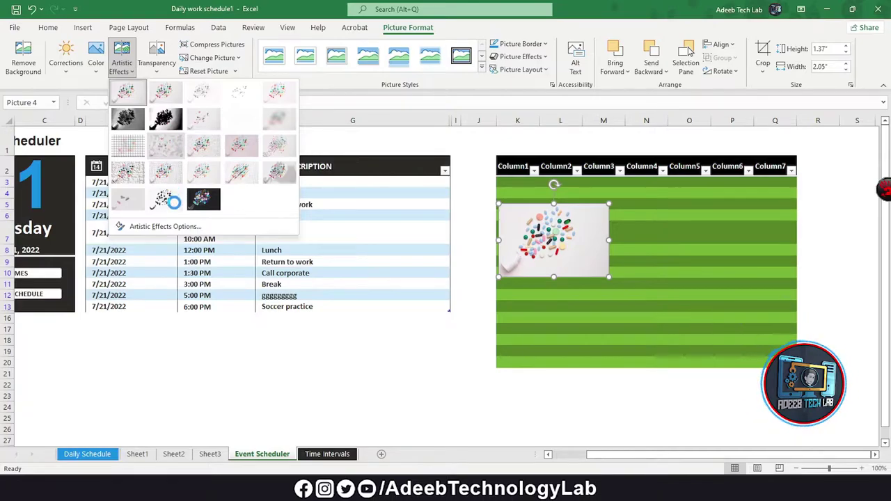
pyautogui.click(239, 174)
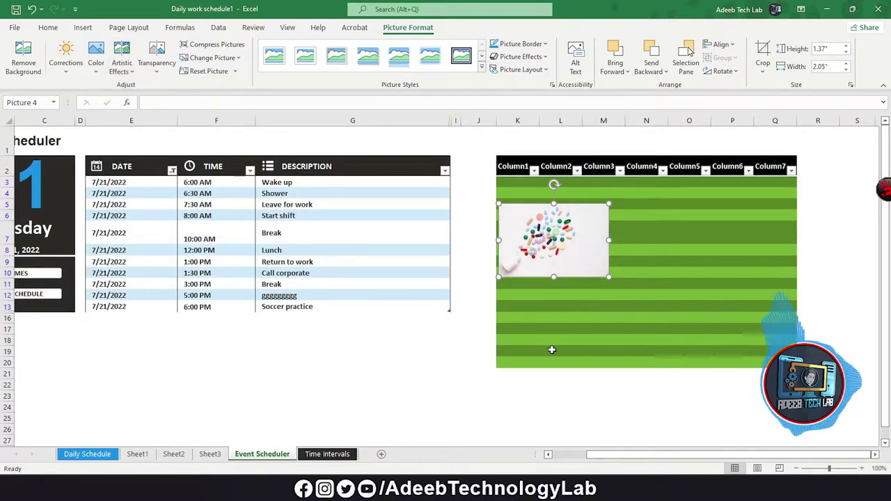
pyautogui.click(158, 70)
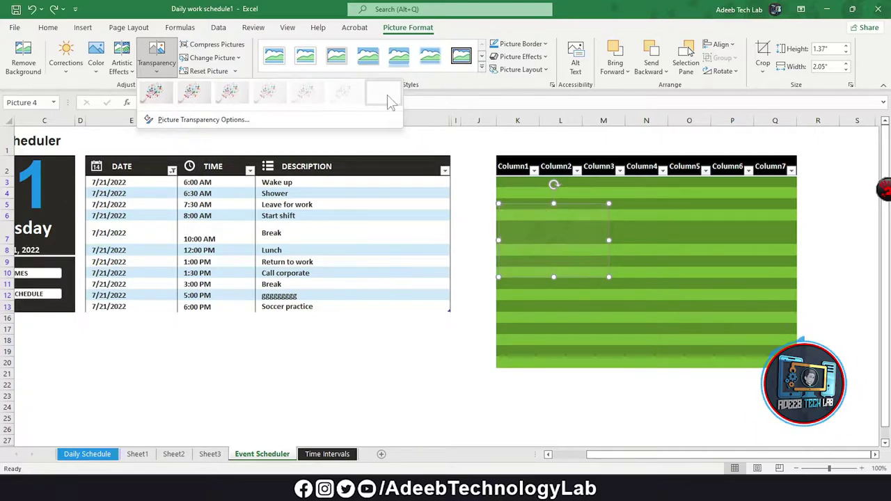
pyautogui.click(468, 80)
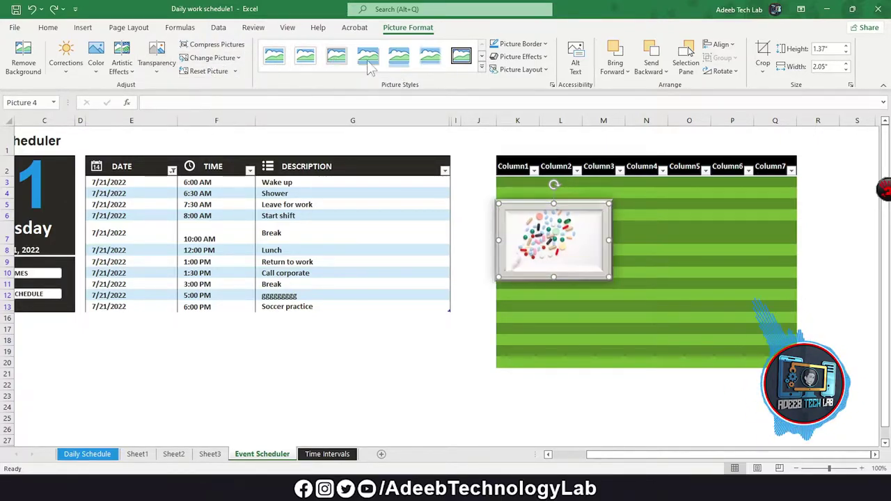
# Step: Apply the black-framed oval picture style and thicken the picture border
pyautogui.click(481, 67)
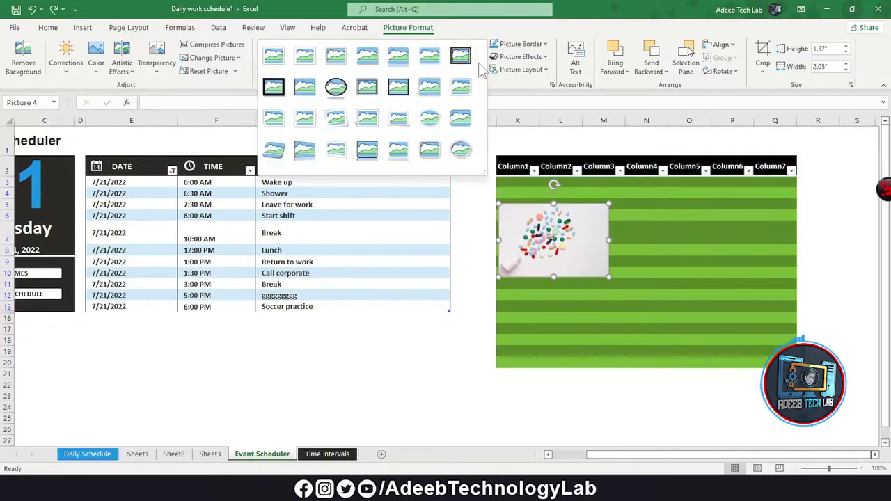
pyautogui.click(431, 114)
pyautogui.click(540, 45)
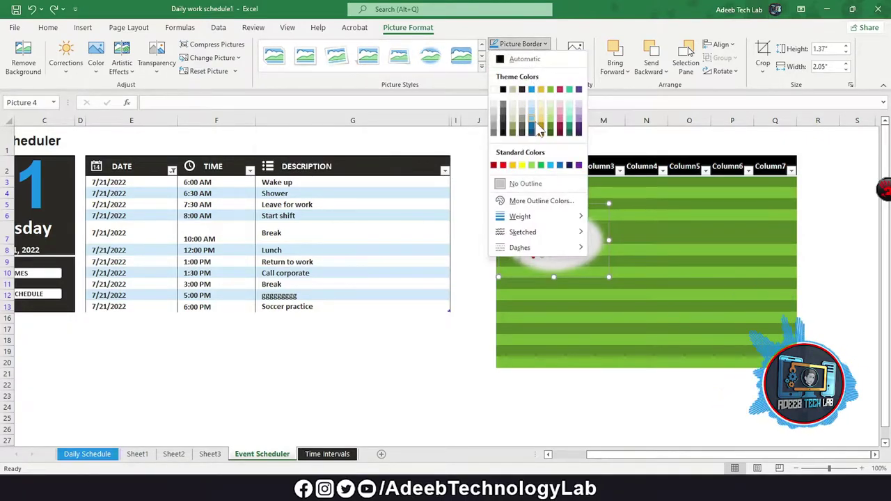
pyautogui.click(477, 64)
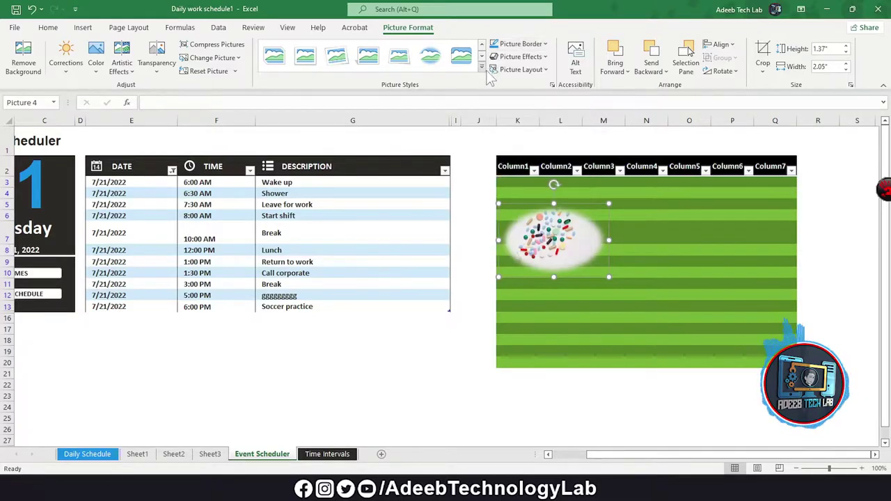
pyautogui.click(480, 67)
pyautogui.click(337, 87)
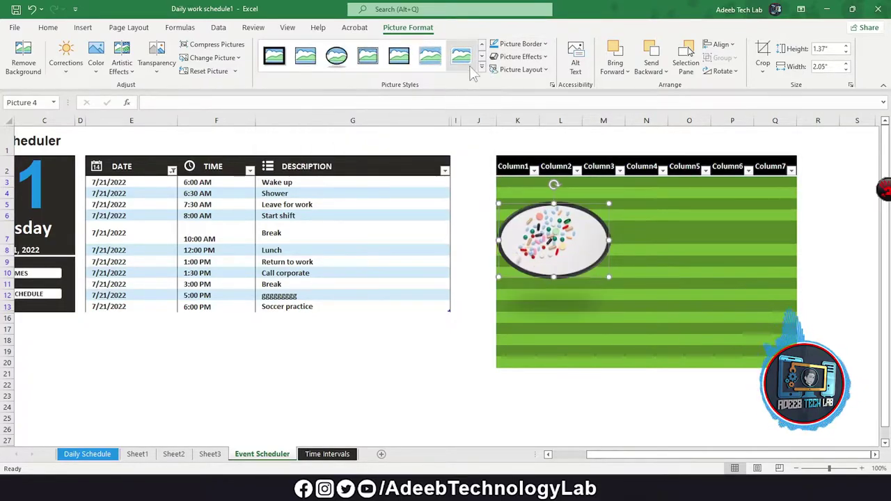
pyautogui.click(521, 44)
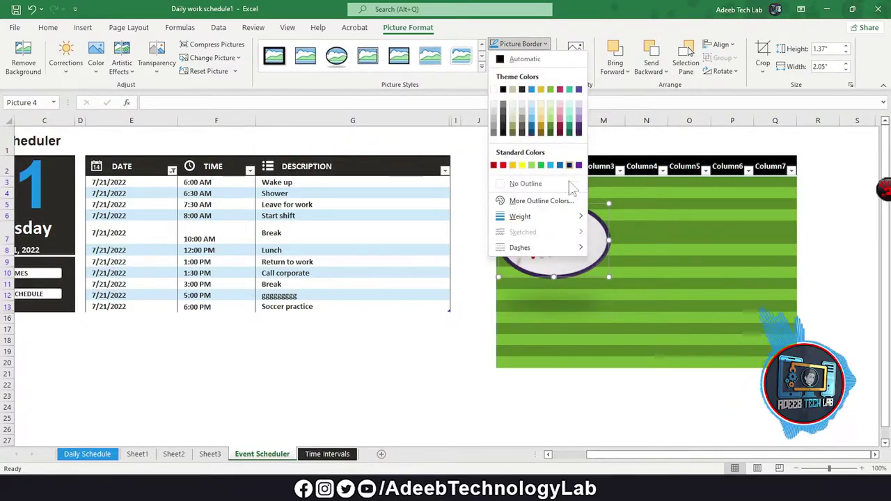
pyautogui.moveTo(554, 219)
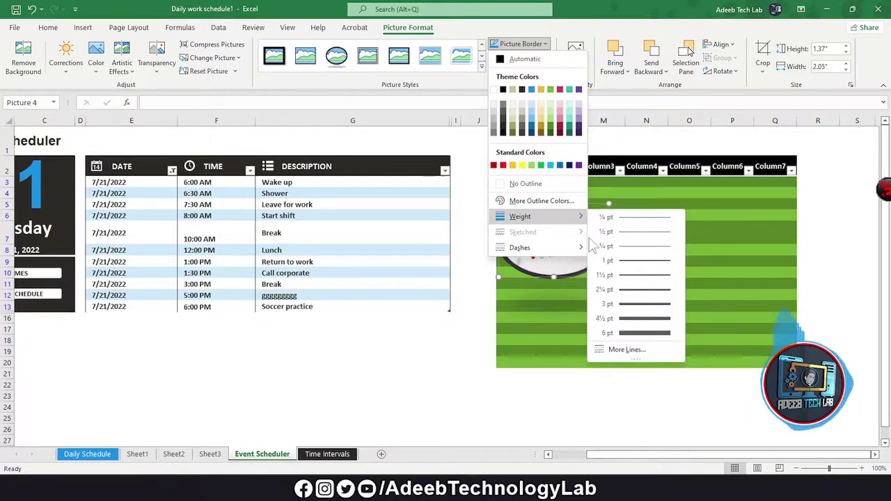
pyautogui.click(636, 332)
# Step: Convert the picture into an Alternating Picture Blocks layout
pyautogui.click(521, 56)
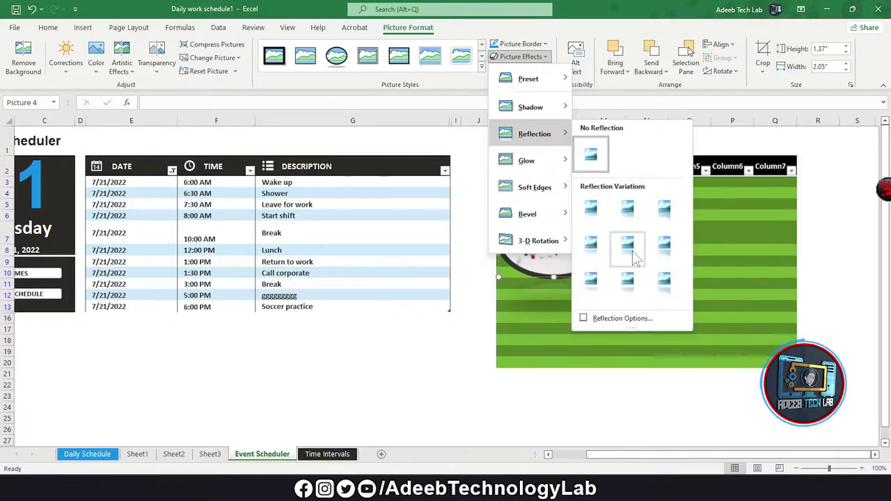
pyautogui.click(523, 70)
pyautogui.click(529, 71)
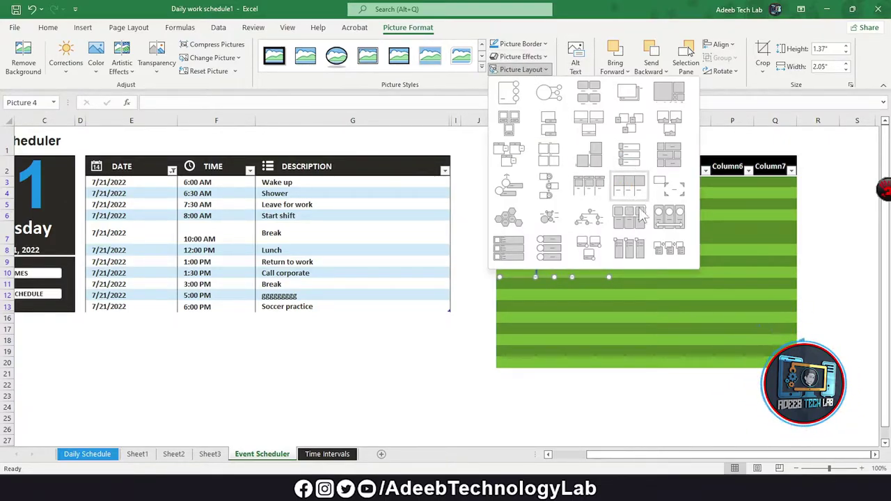
pyautogui.click(668, 159)
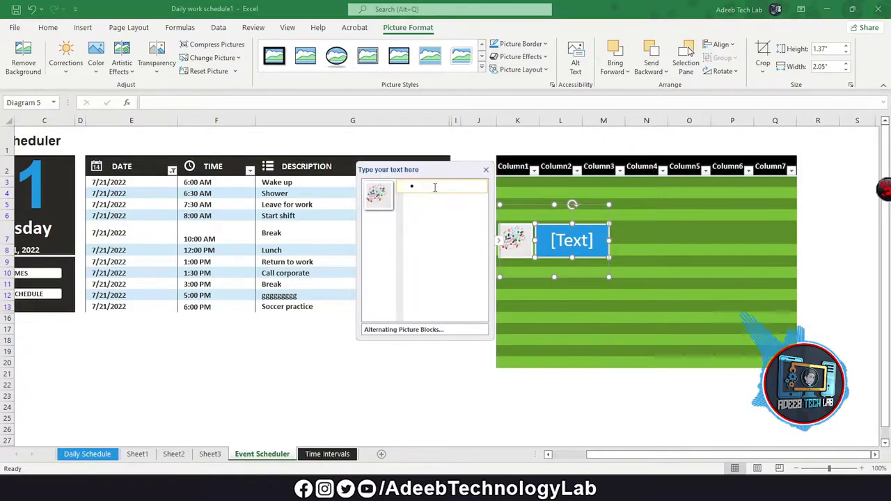
# Step: Fill the diagram's Text Pane with entries dgsdfg, dfgsdfg, sfdgsdfg and dfg
pyautogui.write('dgsdfg')
pyautogui.press('Return')
pyautogui.write('dfgsdfg')
pyautogui.press('Return')
pyautogui.write('s')
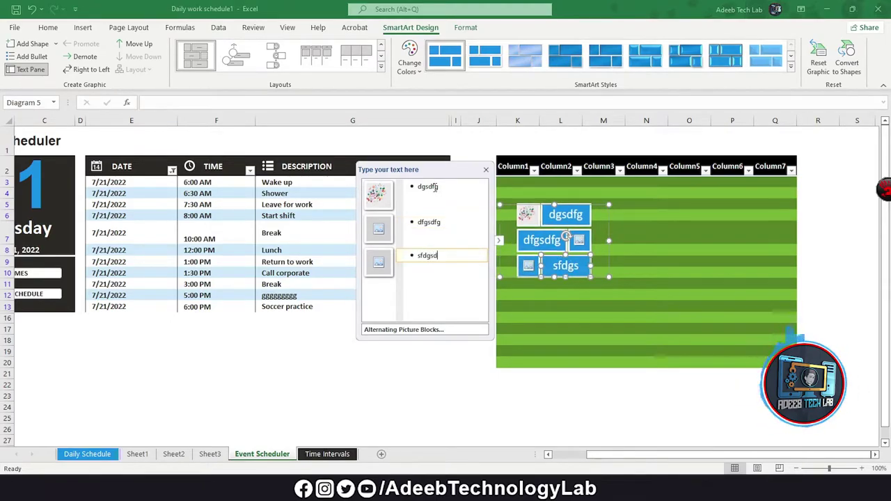
pyautogui.write('fdg')
pyautogui.press('Return')
pyautogui.write('dfg')
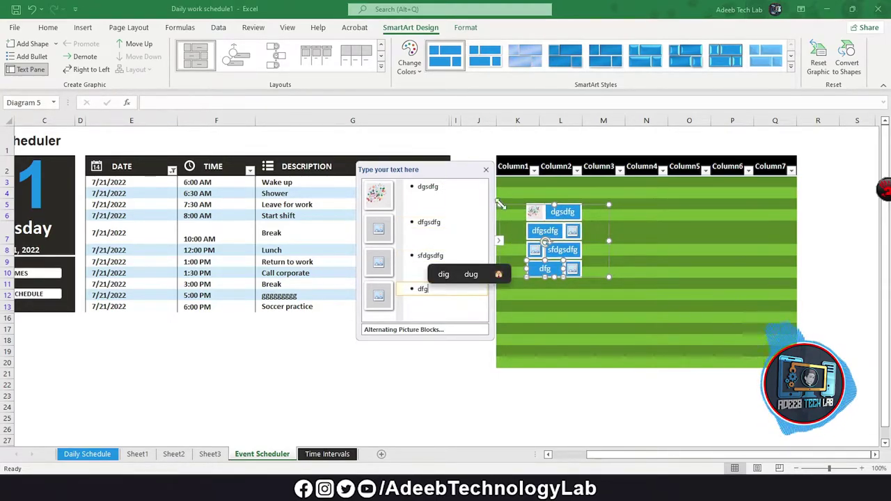
# Step: Enlarge the picture-block diagram by its corner so it covers the green table
pyautogui.click(640, 327)
pyautogui.click(608, 274)
pyautogui.click(624, 301)
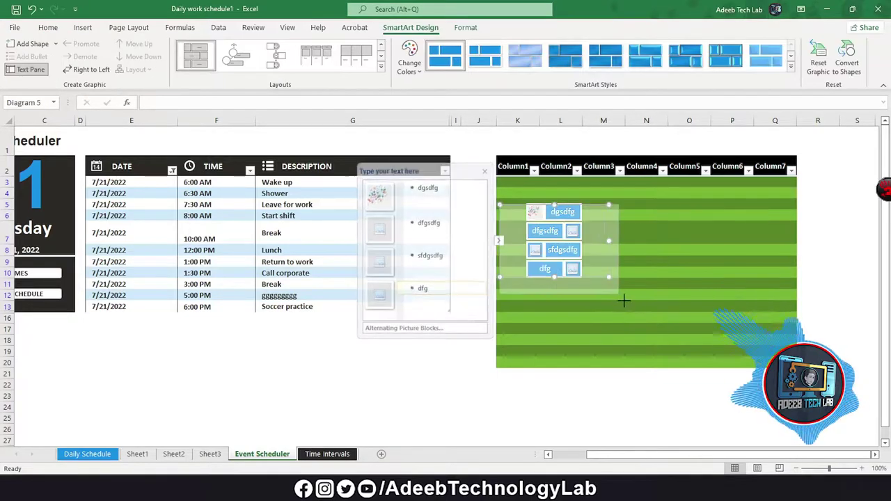
pyautogui.moveTo(623, 301); pyautogui.dragTo(660, 339)
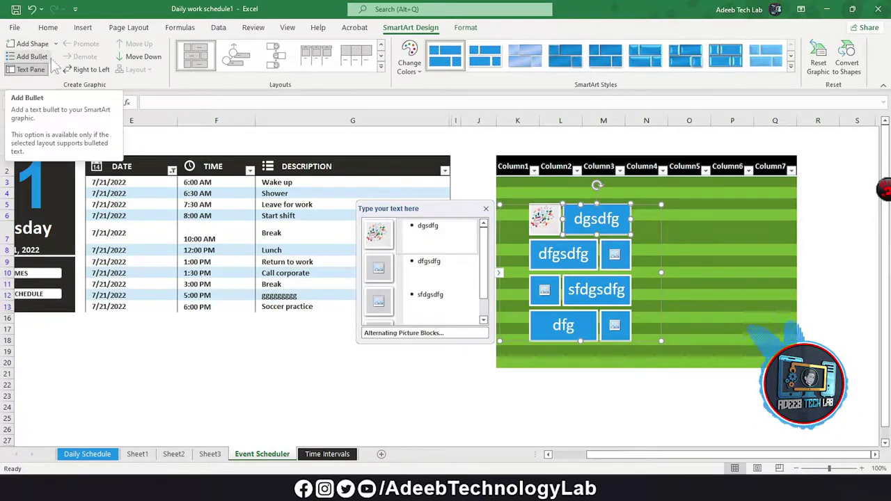
# Step: Apply the Alternating Picture Blocks layout, try a 3-D style, then reset the graphic to flat
pyautogui.click(382, 68)
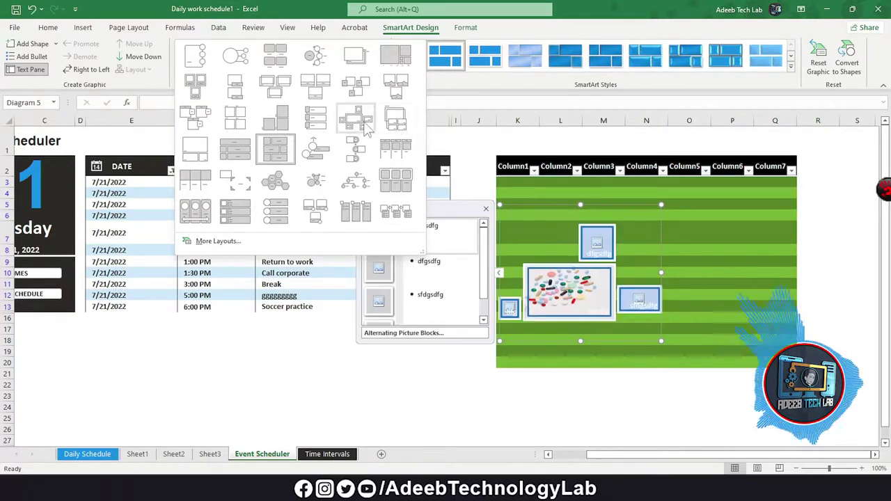
pyautogui.click(366, 115)
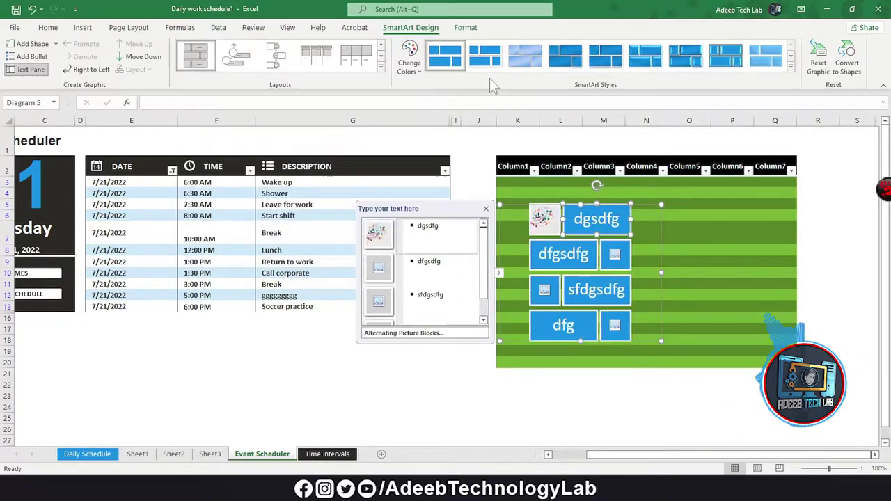
pyautogui.click(533, 61)
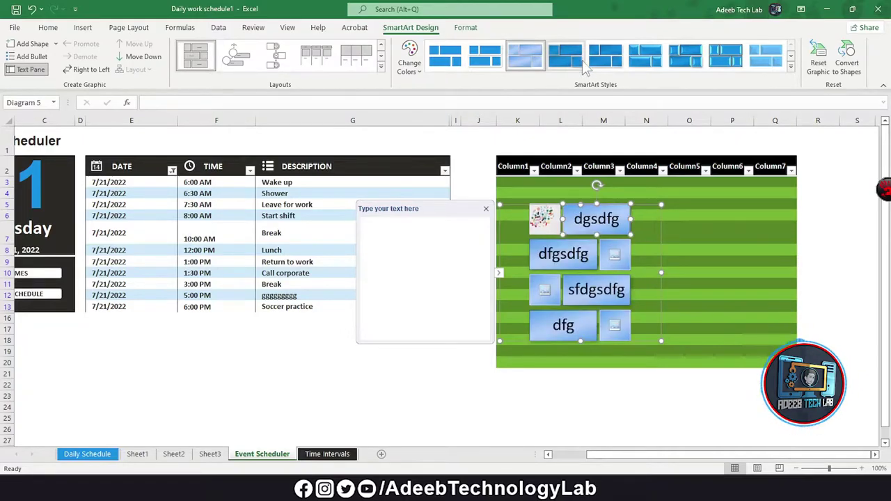
pyautogui.click(791, 69)
pyautogui.click(670, 109)
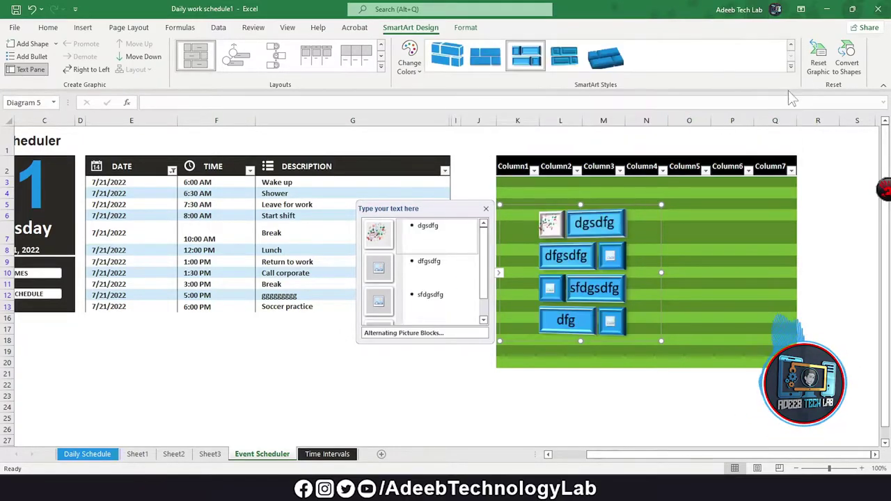
pyautogui.click(819, 61)
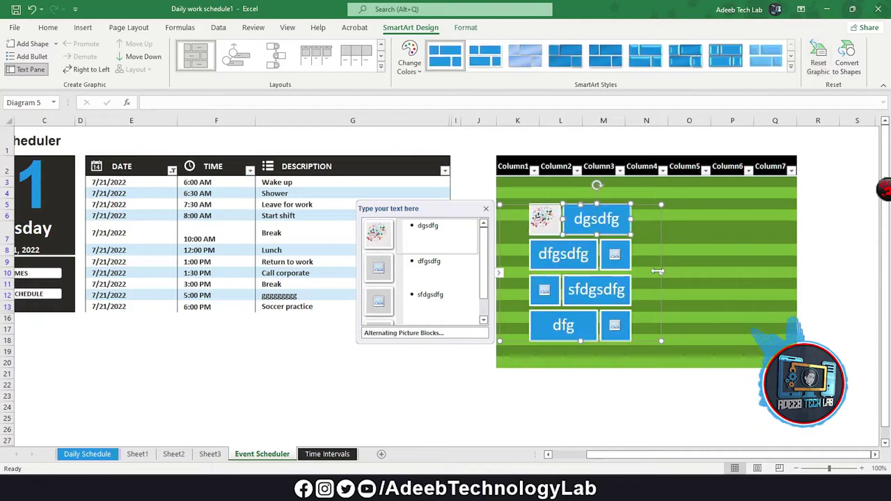
pyautogui.click(734, 256)
pyautogui.click(82, 27)
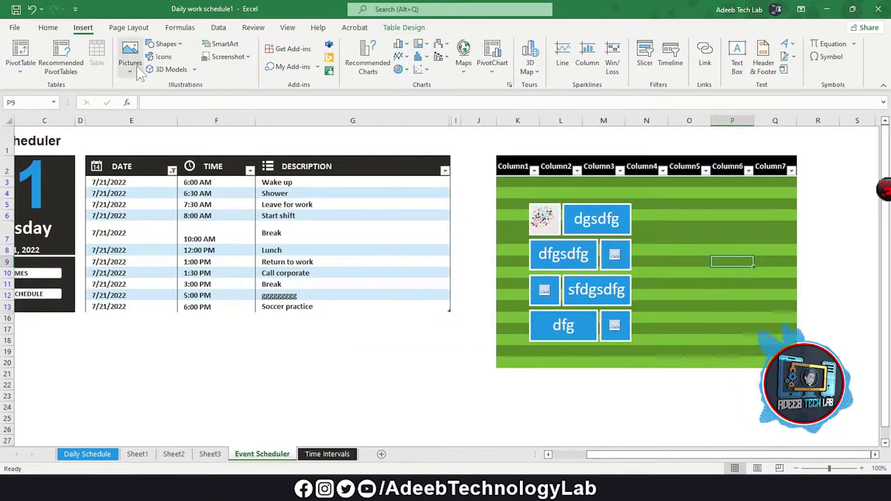
# Step: Draw a Smiley Face shape over the schedule table and adjust its mouth curve
pyautogui.click(131, 69)
pyautogui.click(167, 44)
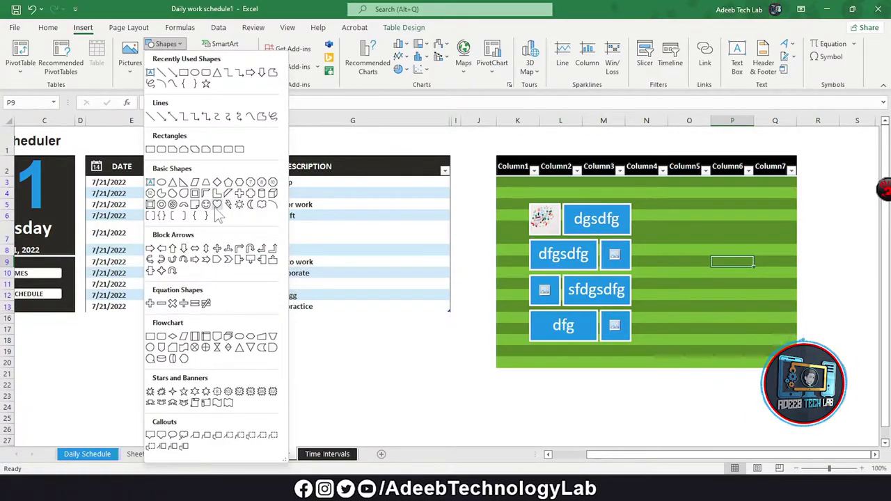
pyautogui.click(206, 204)
pyautogui.moveTo(320, 255); pyautogui.dragTo(428, 388)
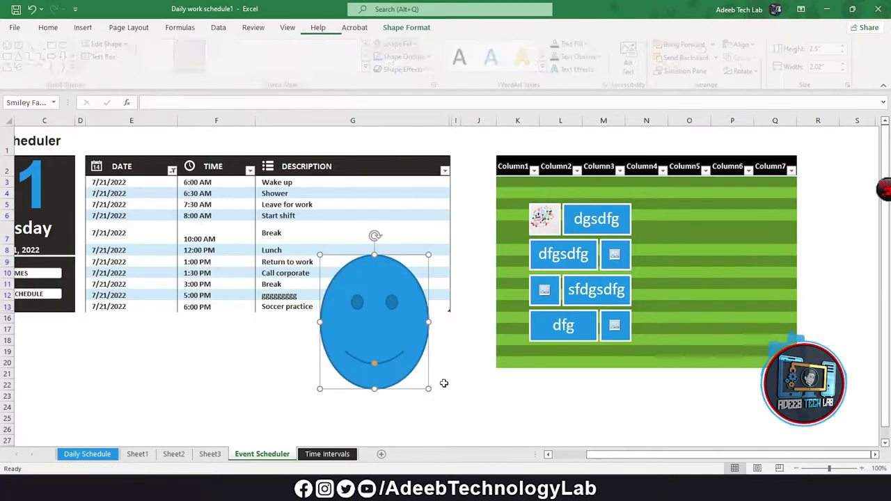
pyautogui.moveTo(374, 362)
pyautogui.mouseDown()
pyautogui.moveTo(375, 369)
pyautogui.moveTo(374, 361)
pyautogui.mouseUp()
# Step: Fill the smiley purple with a gold outline and tilt it with a 3-D rotation
pyautogui.click(250, 58)
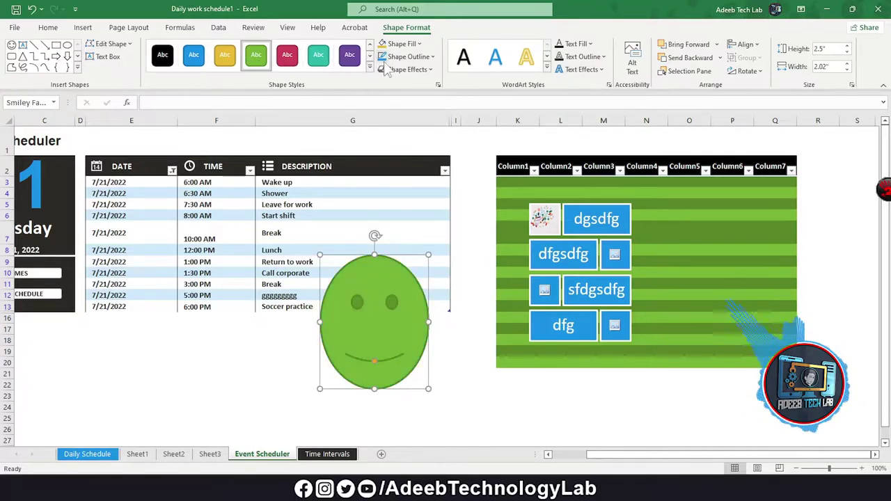
pyautogui.click(410, 44)
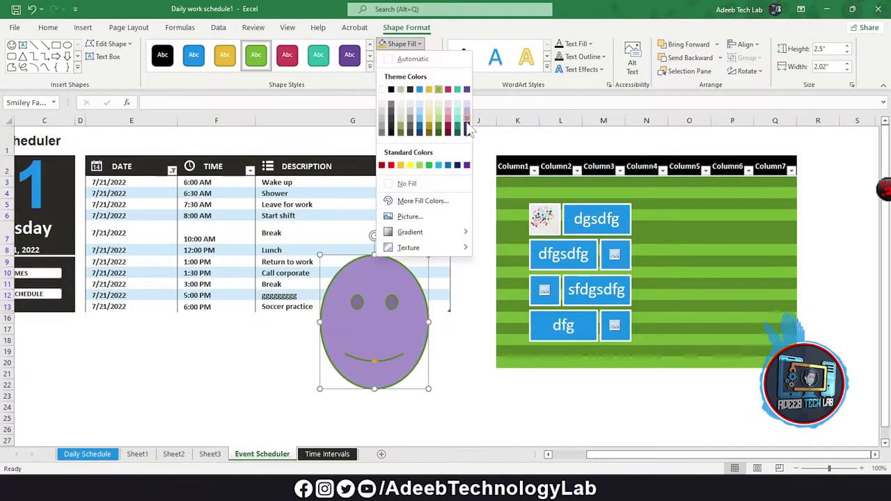
pyautogui.click(467, 128)
pyautogui.click(409, 57)
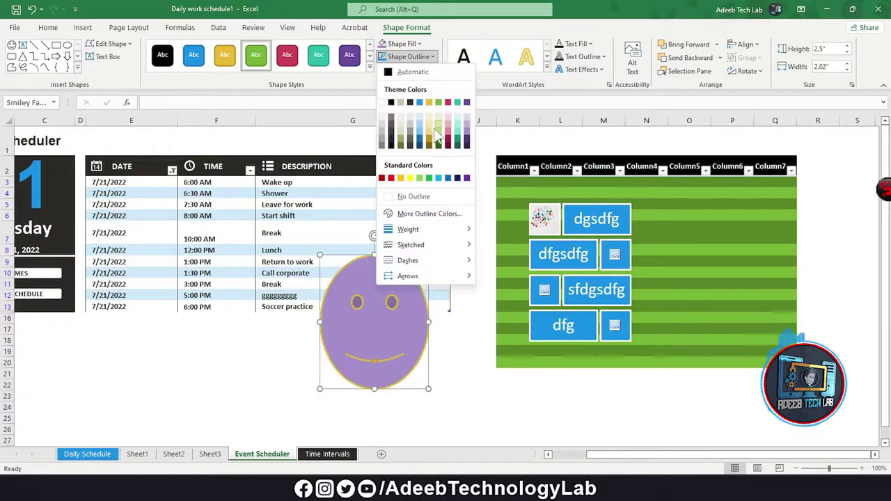
pyautogui.click(433, 144)
pyautogui.click(407, 69)
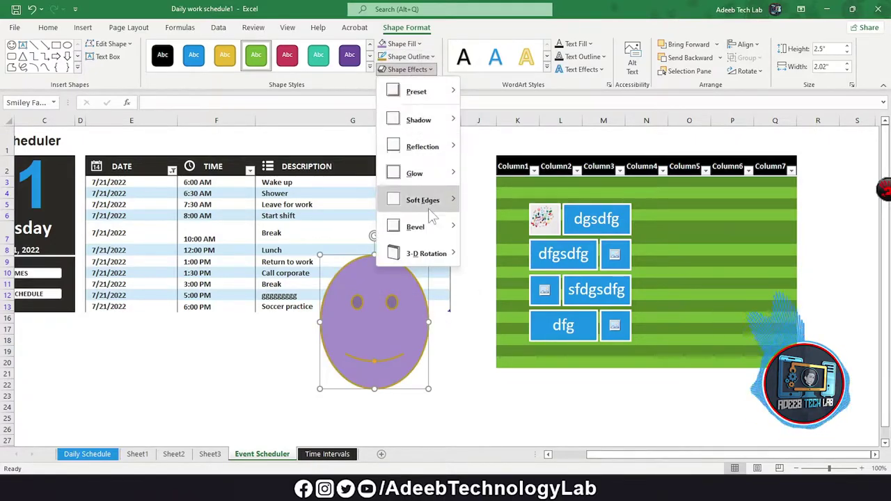
pyautogui.moveTo(426, 253)
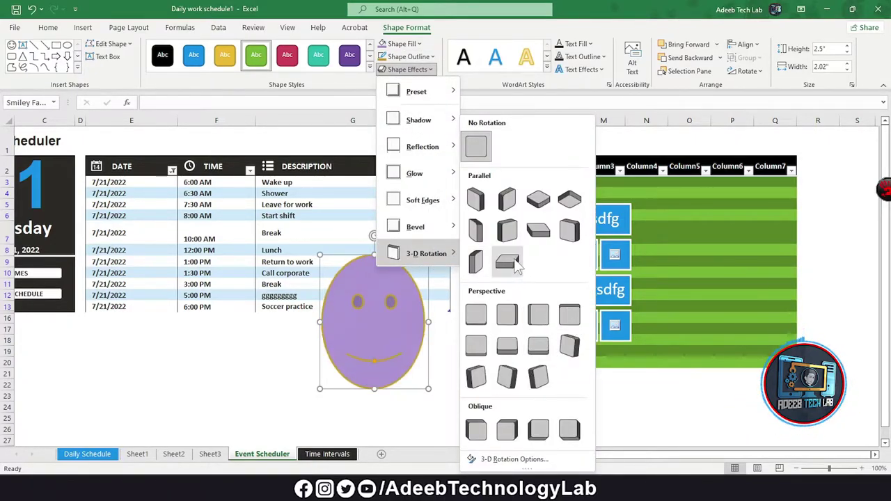
pyautogui.click(507, 229)
# Step: Apply a WordArt style to the smiley's text
pyautogui.click(547, 67)
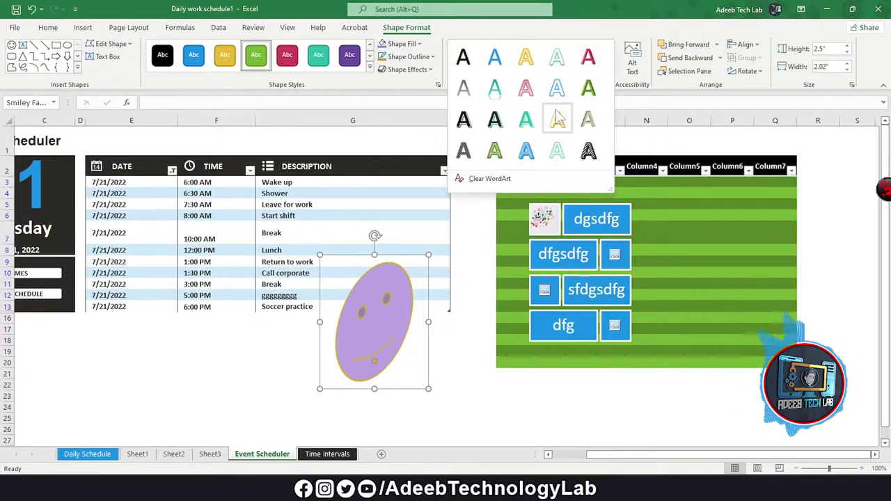
pyautogui.click(557, 120)
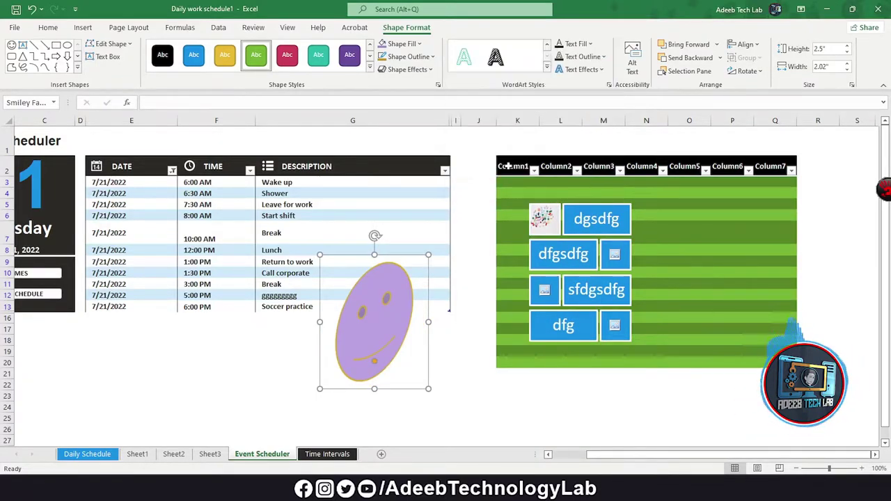
pyautogui.click(546, 67)
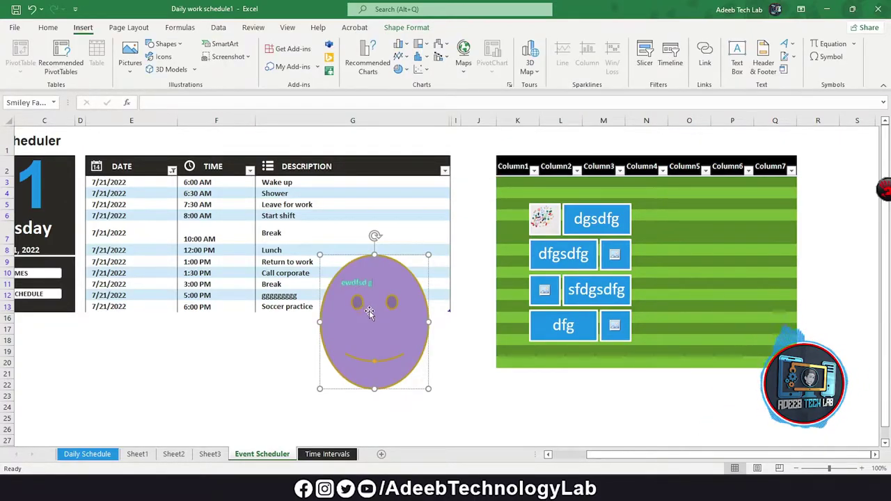
pyautogui.click(403, 28)
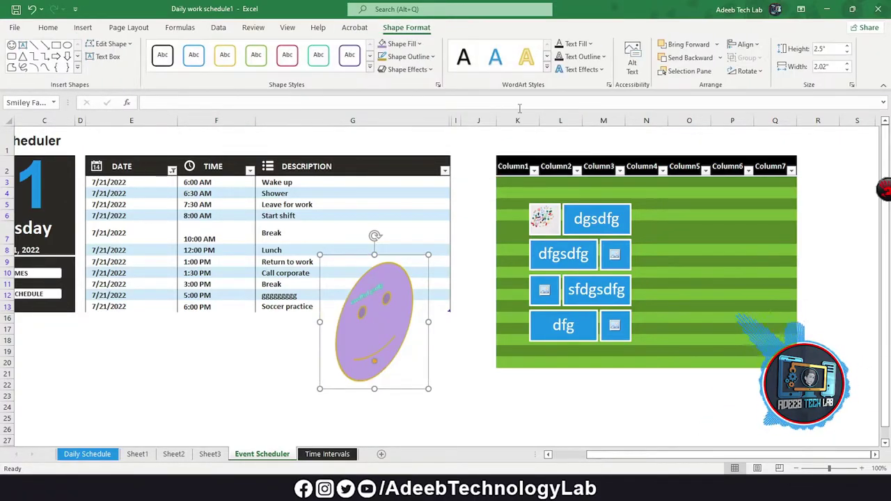
pyautogui.click(549, 77)
pyautogui.click(527, 121)
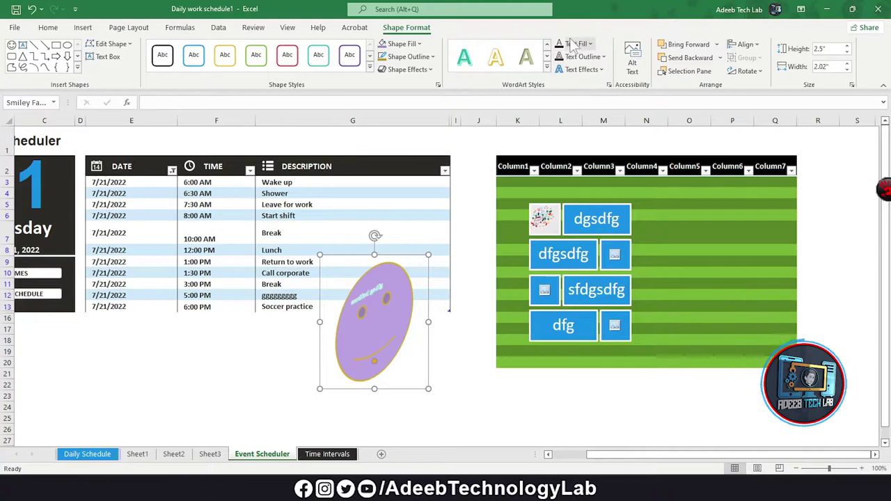
# Step: In Format Shape, try no fill, solid, gradient and wood texture fills on the smiley
pyautogui.rightClick(388, 302)
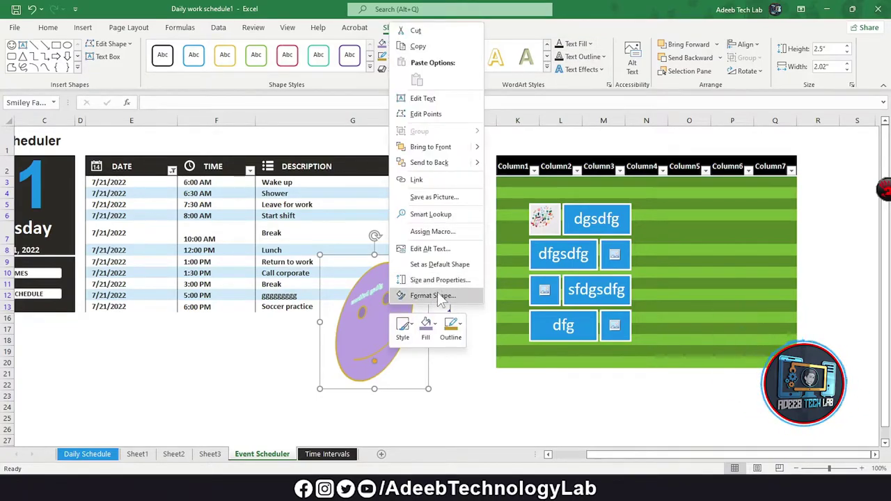
pyautogui.click(427, 296)
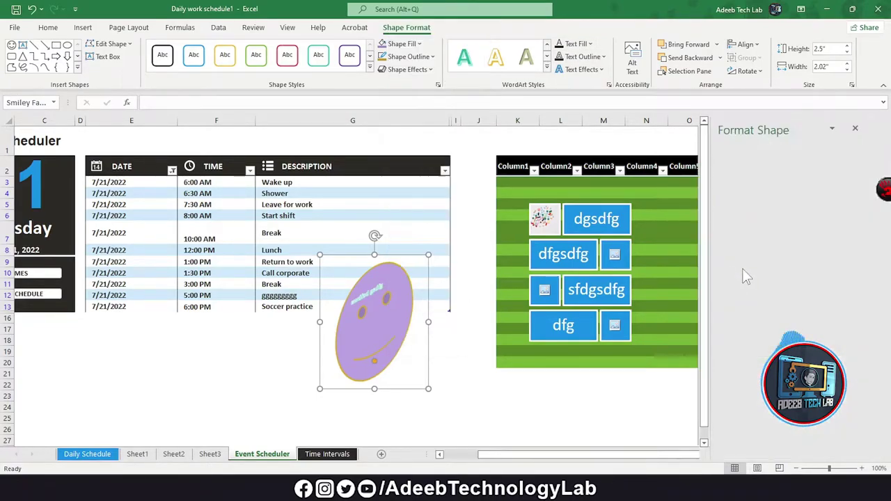
pyautogui.click(725, 189)
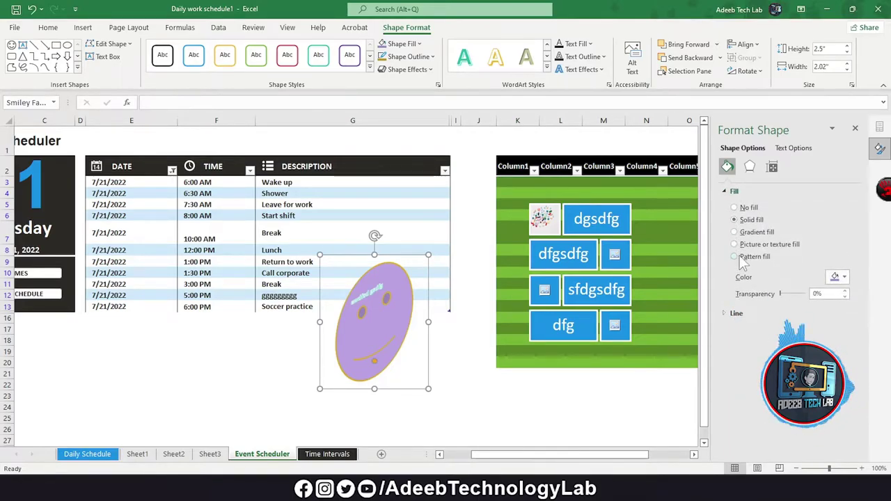
pyautogui.click(744, 207)
pyautogui.click(748, 220)
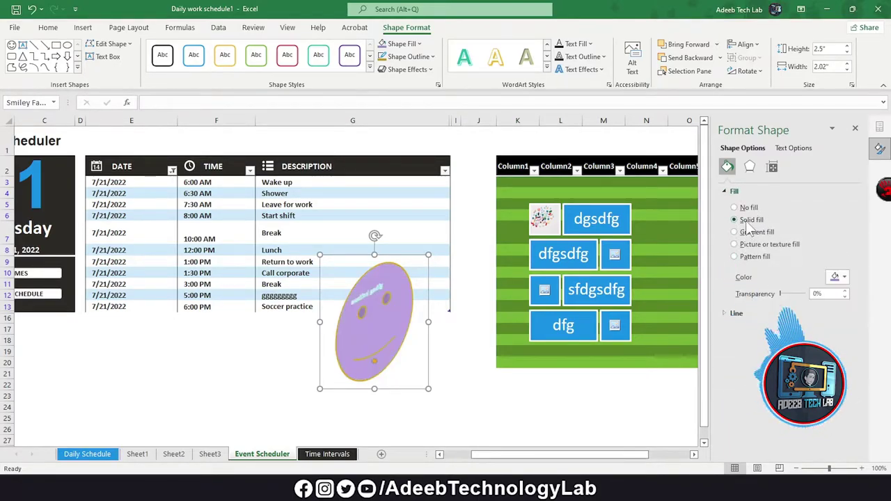
pyautogui.click(754, 232)
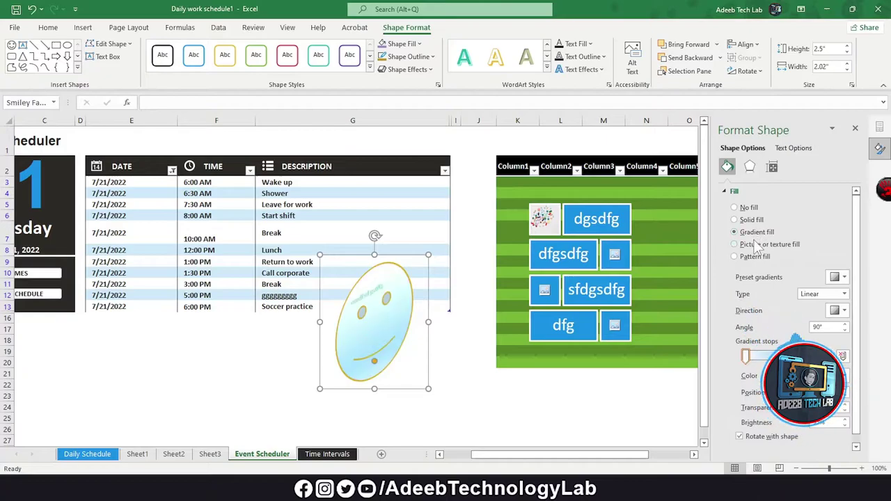
pyautogui.click(756, 245)
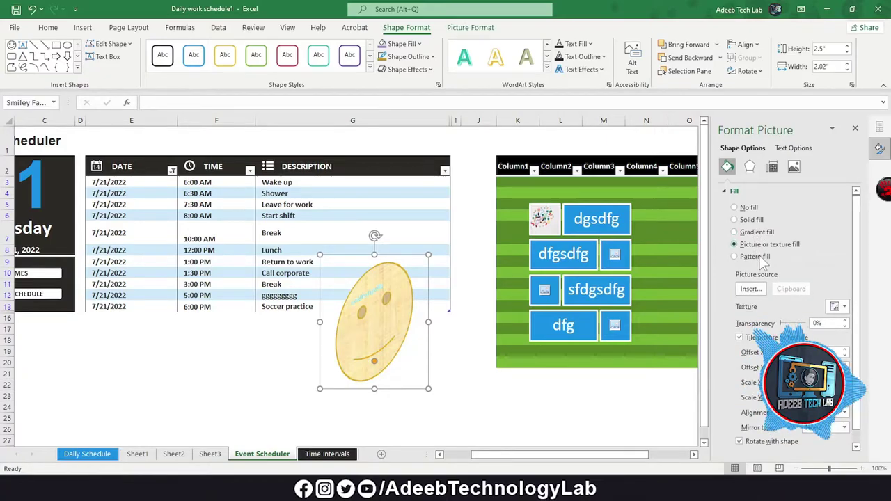
# Step: Fill the smiley with the Word logo picture from the Downloads folder
pyautogui.click(750, 290)
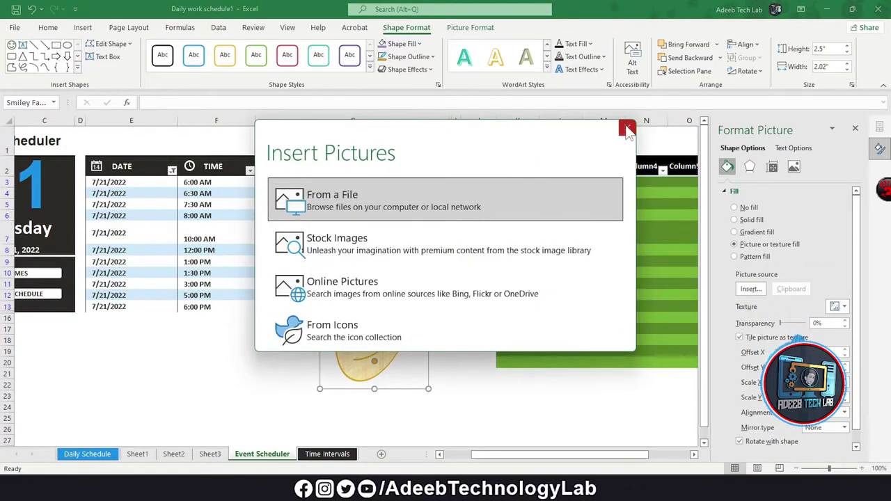
pyautogui.click(412, 195)
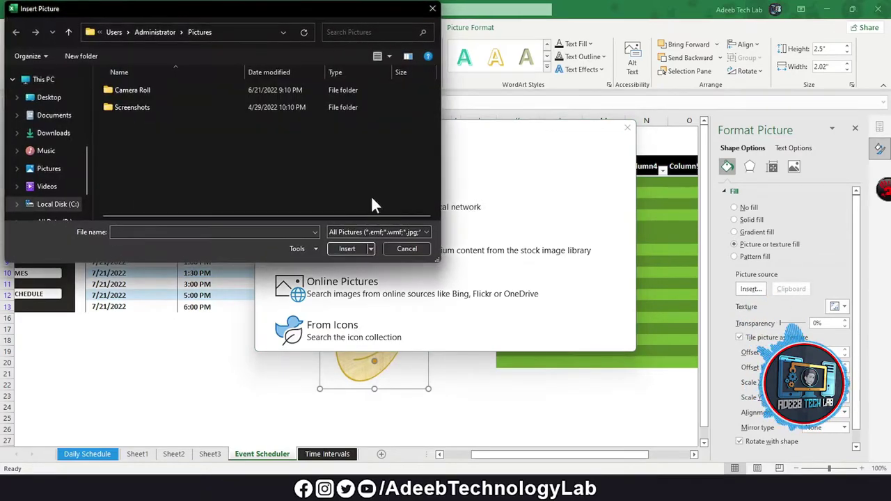
pyautogui.click(57, 169)
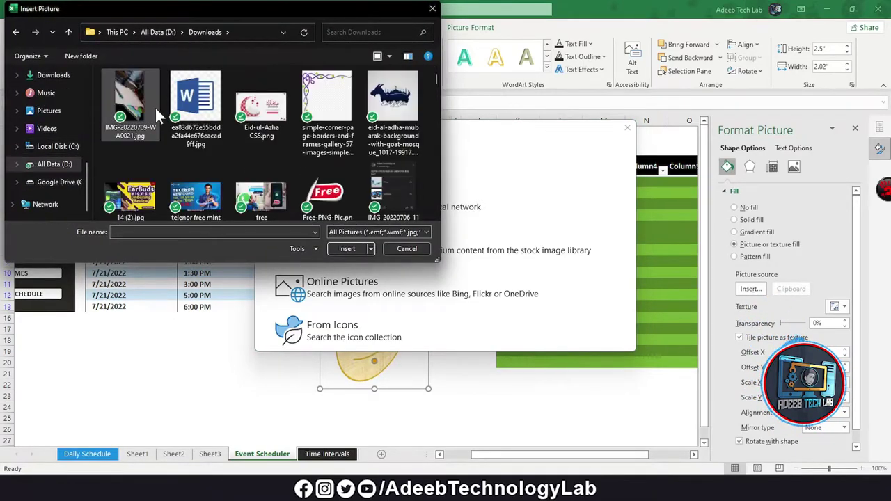
pyautogui.doubleClick(209, 104)
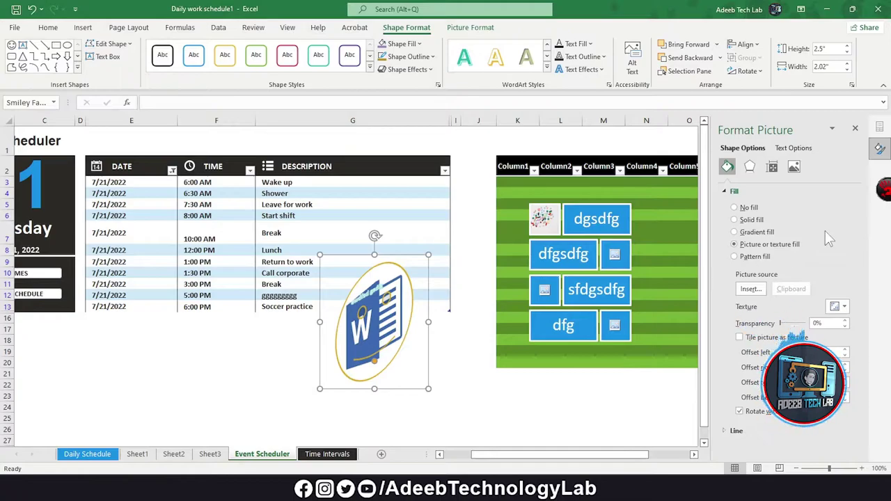
# Step: Look through the picture's effect, shadow and text fill options, closing them unchanged
pyautogui.click(750, 167)
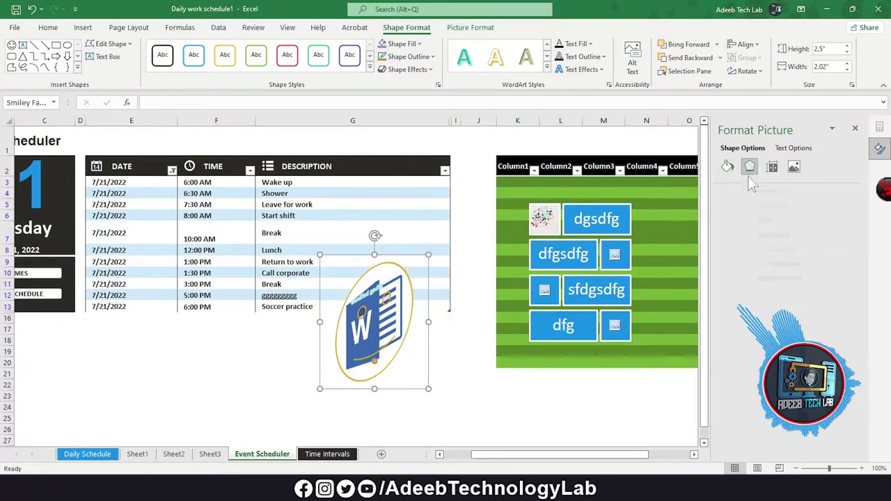
pyautogui.click(726, 194)
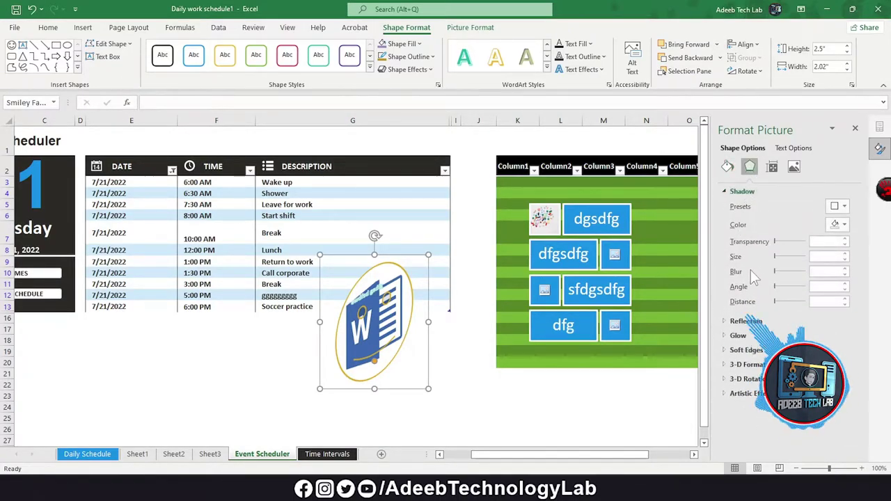
pyautogui.click(407, 69)
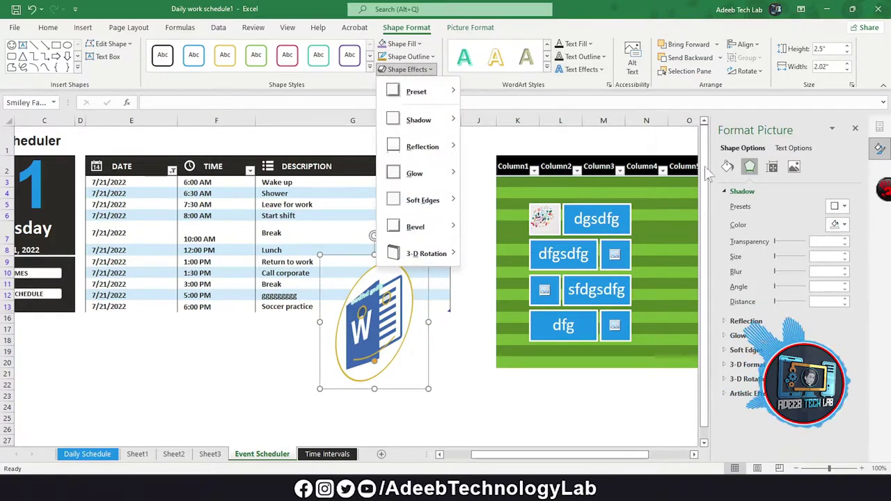
pyautogui.click(861, 136)
pyautogui.click(855, 130)
pyautogui.click(590, 44)
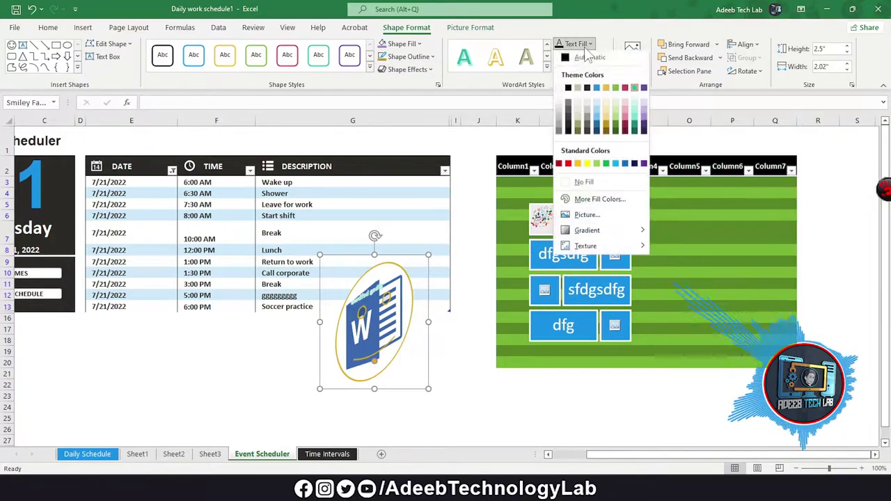
pyautogui.click(596, 31)
# Step: Check the text outline and effects menus, then move the Word logo oval onto the green table
pyautogui.click(603, 57)
pyautogui.click(624, 31)
pyautogui.click(581, 70)
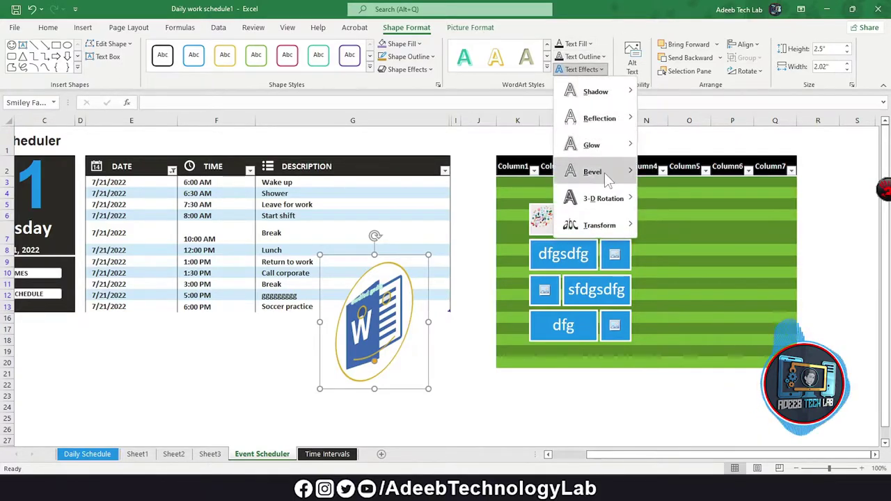
pyautogui.moveTo(598, 225)
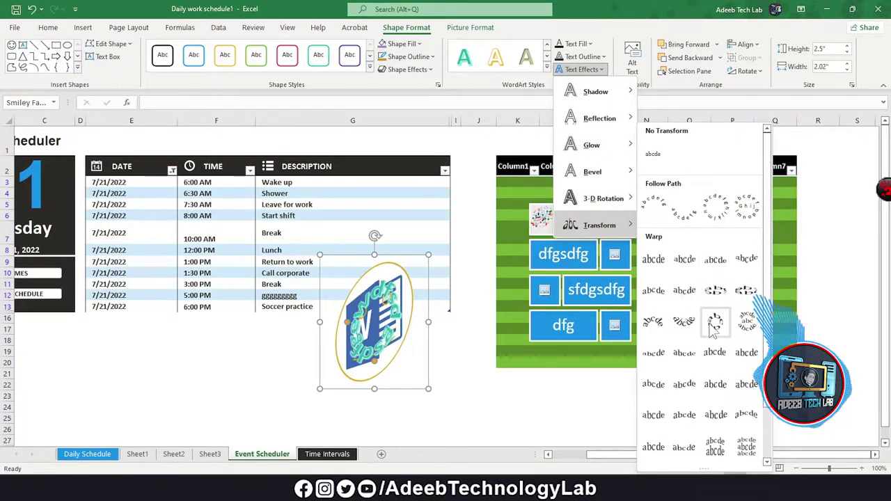
pyautogui.click(580, 69)
pyautogui.moveTo(391, 316)
pyautogui.mouseDown()
pyautogui.moveTo(471, 279)
pyautogui.moveTo(440, 284)
pyautogui.mouseUp()
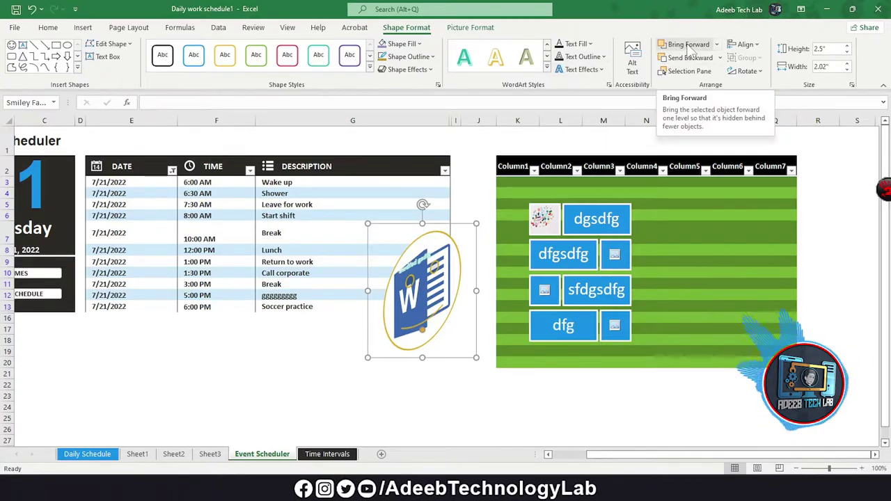
pyautogui.moveTo(439, 291)
pyautogui.mouseDown()
pyautogui.moveTo(568, 259)
pyautogui.moveTo(639, 266)
pyautogui.mouseUp()
# Step: Toggle Send Backward and Bring Forward on the Word logo picture, leaving it in front of the diagram
pyautogui.click(547, 220)
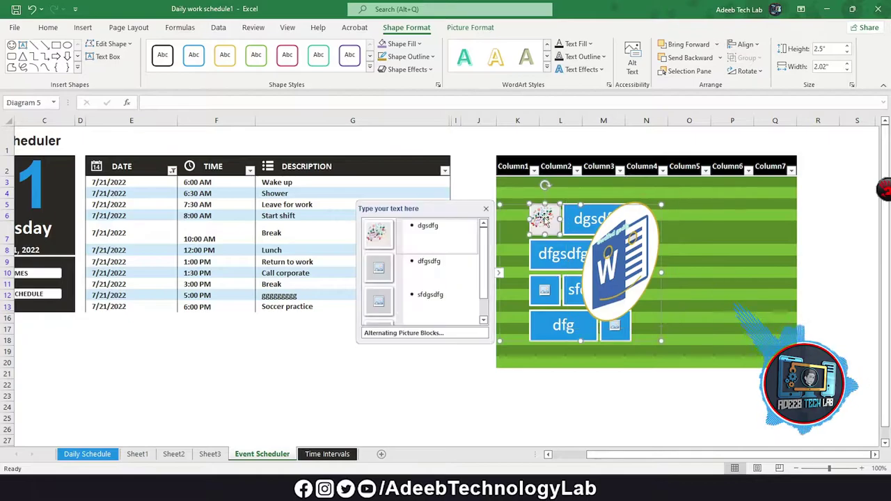
pyautogui.click(637, 265)
pyautogui.click(689, 59)
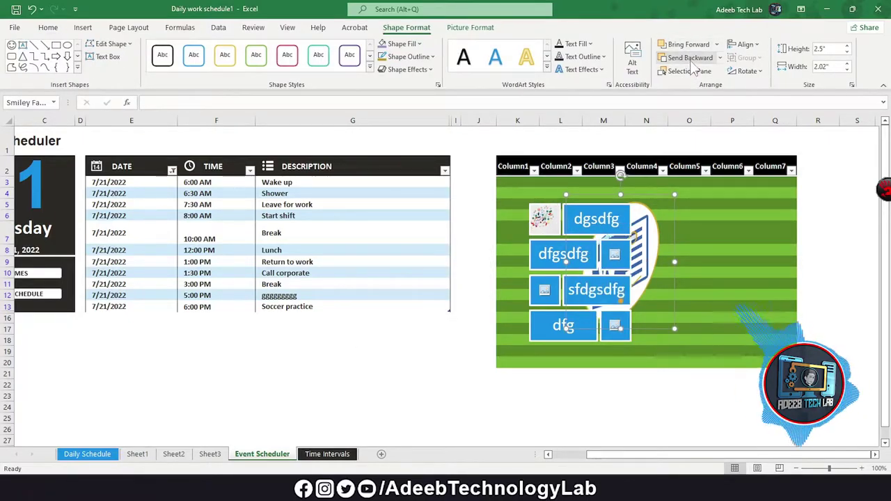
pyautogui.click(688, 45)
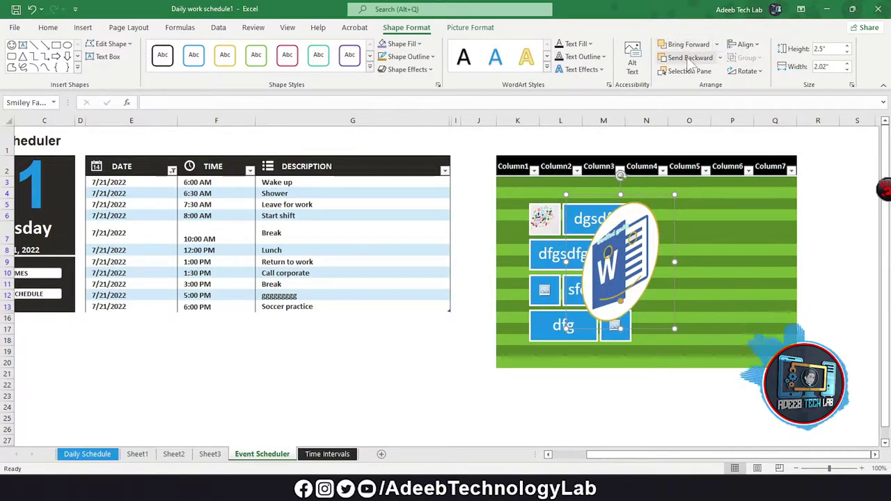
pyautogui.click(689, 59)
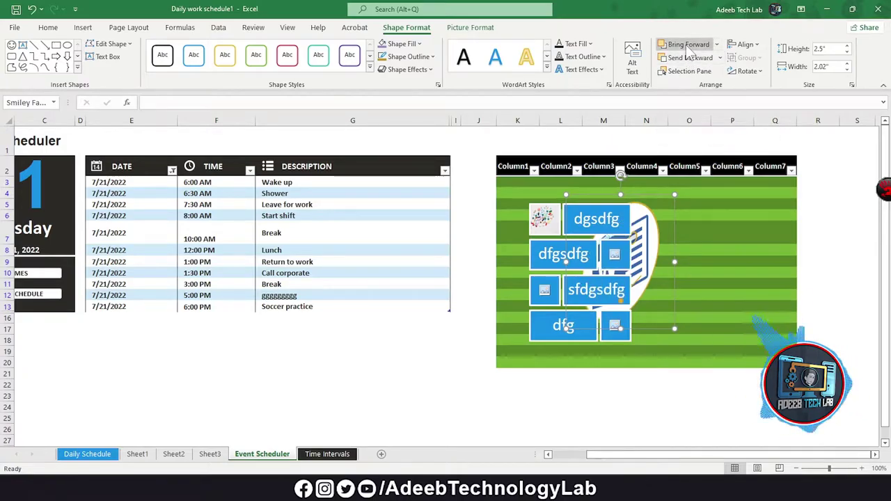
pyautogui.click(687, 45)
# Step: Center the Word logo picture and tile diagram on each other horizontally and vertically
pyautogui.click(743, 44)
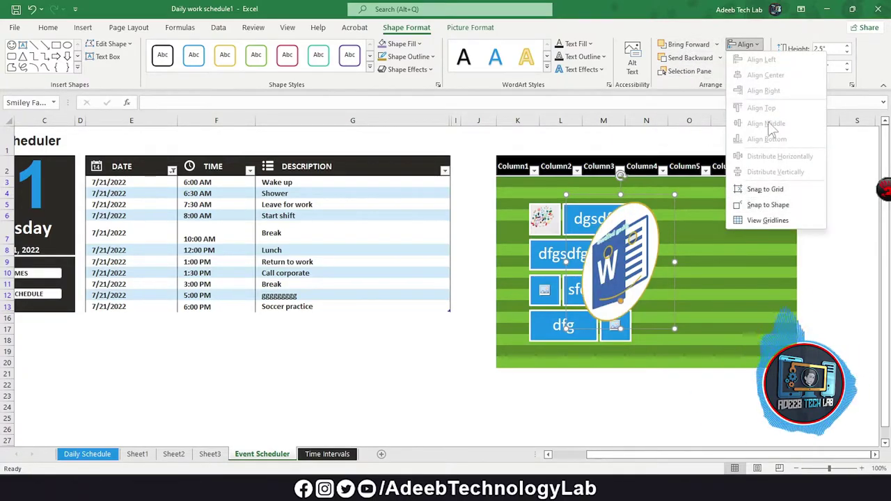
pyautogui.click(659, 270)
pyautogui.keyDown('ctrl'); pyautogui.click(596, 220); pyautogui.keyUp('ctrl')
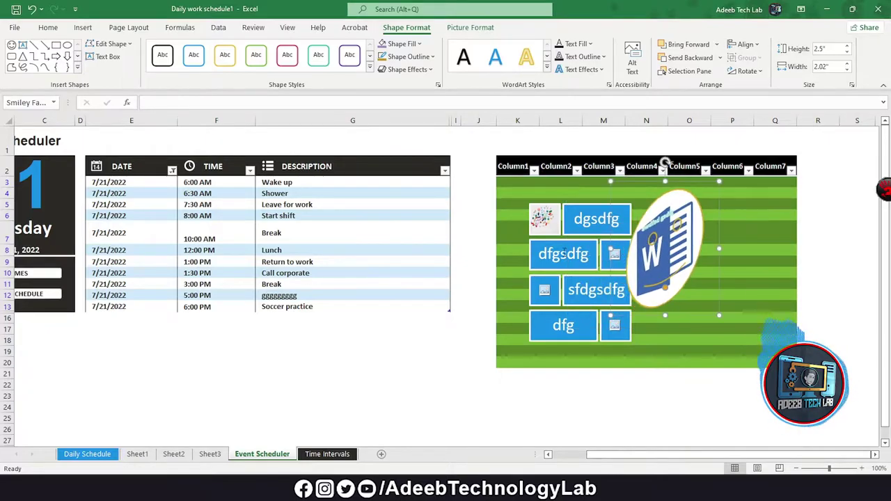
pyautogui.click(745, 44)
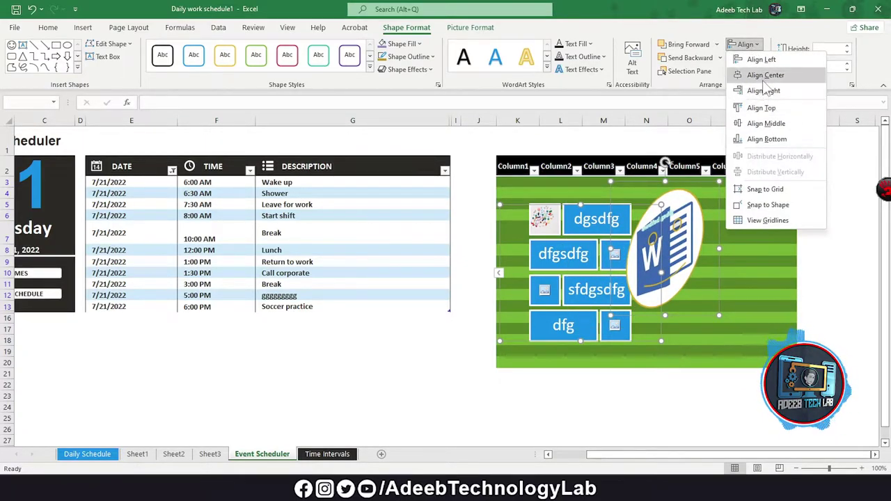
pyautogui.click(765, 76)
pyautogui.click(745, 44)
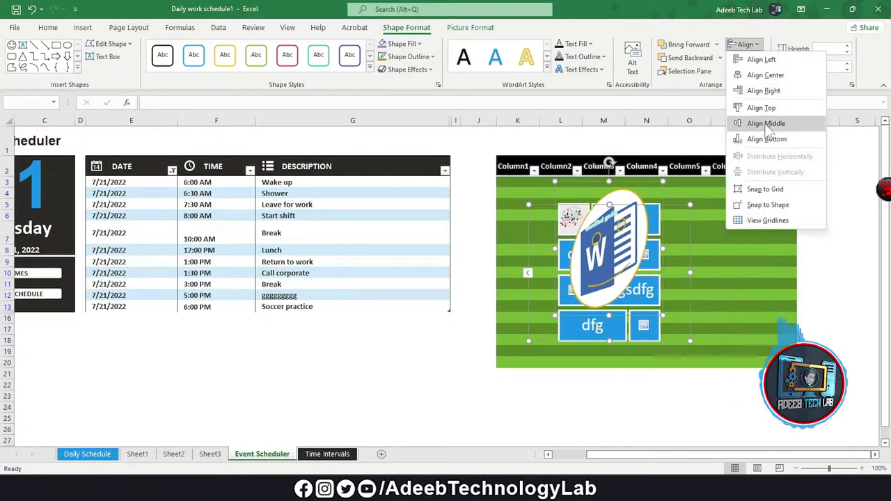
pyautogui.click(765, 123)
pyautogui.click(744, 46)
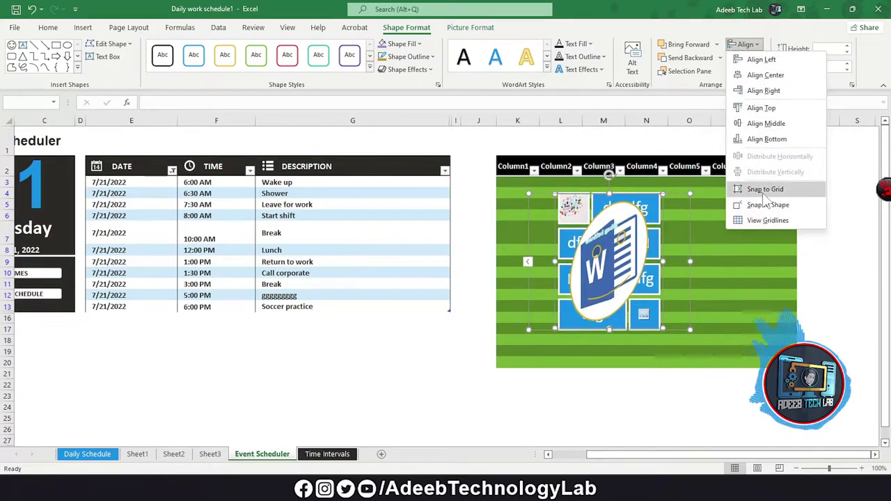
pyautogui.click(629, 278)
# Step: Move the Word logo oval right of the tiles and enlarge it to 2.8" by 2.86"
pyautogui.moveTo(613, 277); pyautogui.dragTo(708, 265)
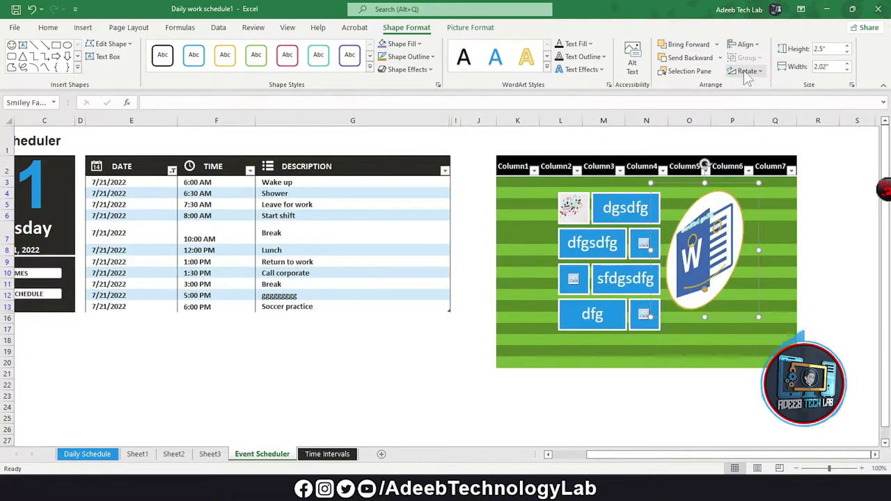
pyautogui.click(750, 72)
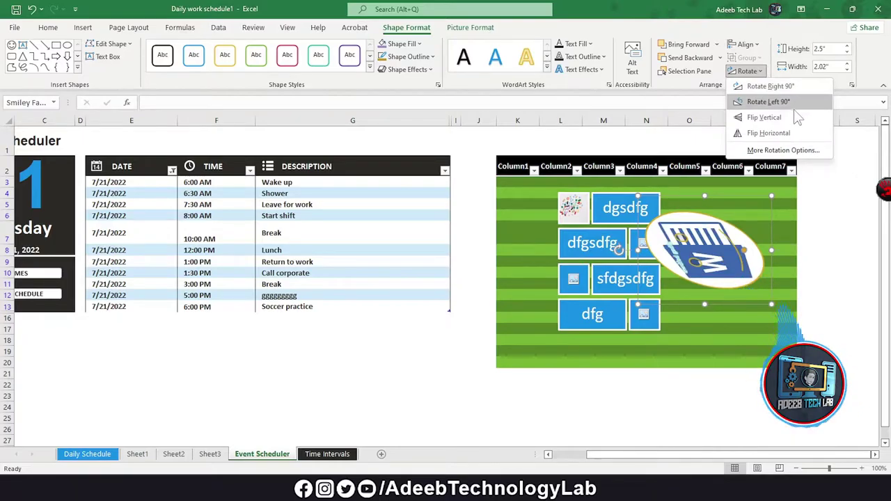
pyautogui.click(701, 254)
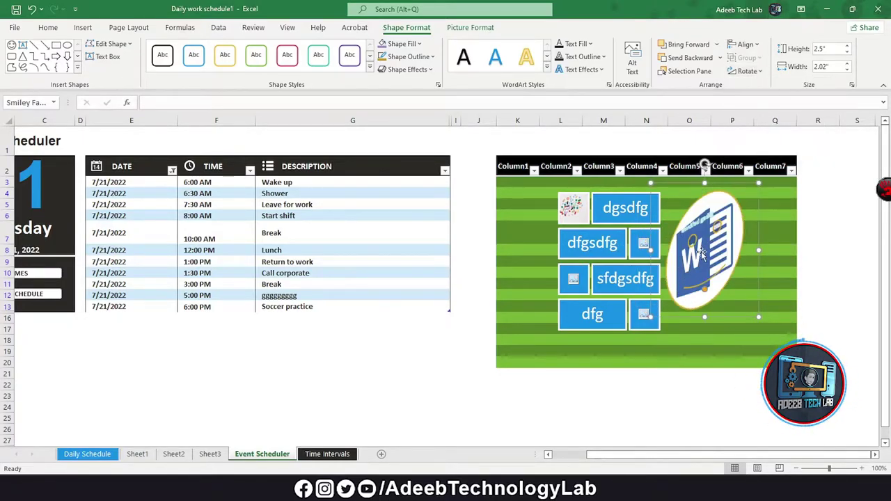
pyautogui.click(847, 63)
pyautogui.click(847, 63)
pyautogui.click(847, 63)
pyautogui.click(847, 63)
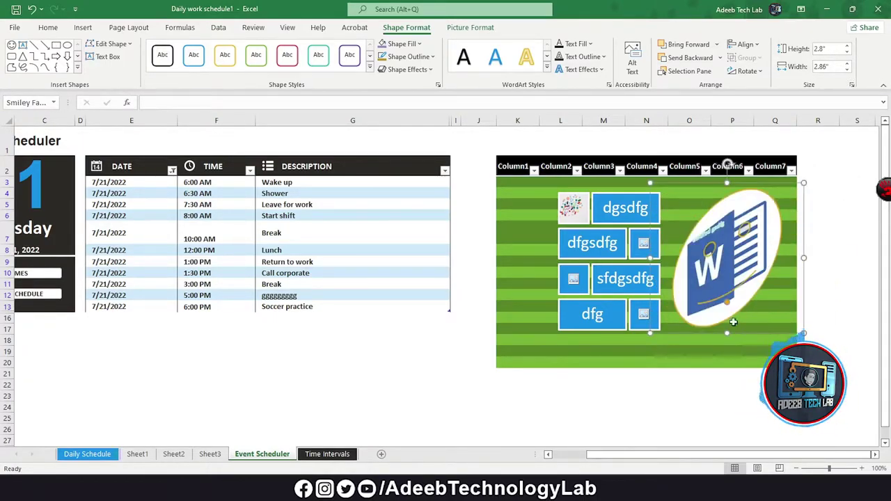
# Step: Deselect the picture at cell K19 and open the icon library
pyautogui.click(533, 352)
pyautogui.click(83, 28)
pyautogui.click(164, 55)
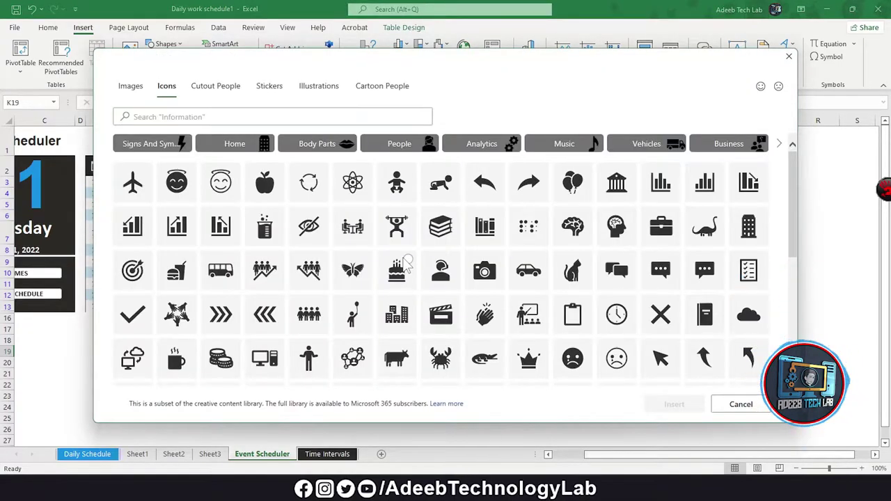
# Step: Insert the birthday cake icon and move it into the DESCRIPTION column
pyautogui.click(409, 263)
pyautogui.click(689, 409)
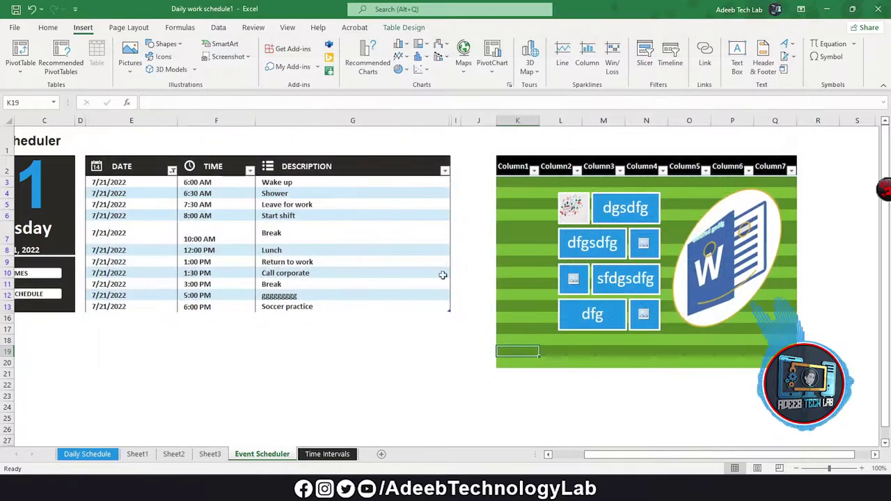
pyautogui.moveTo(529, 383); pyautogui.dragTo(401, 216)
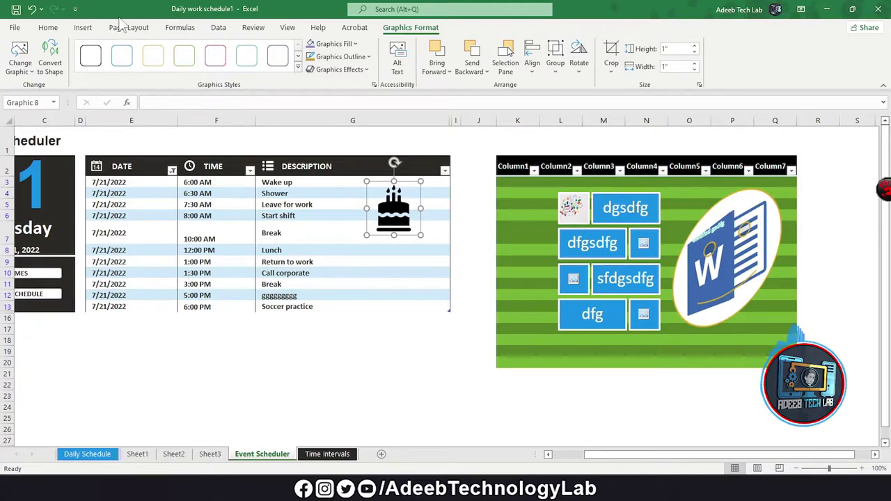
# Step: Open the 3D Models choices and close them without inserting anything
pyautogui.click(83, 27)
pyautogui.click(192, 69)
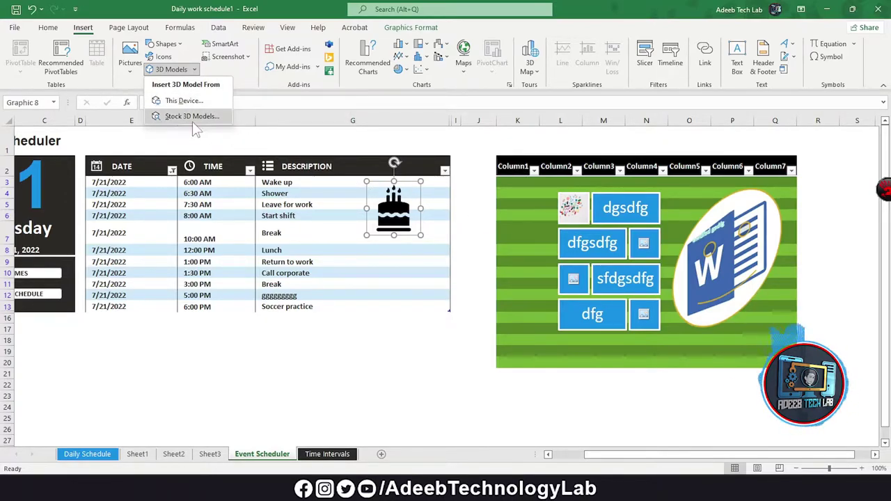
pyautogui.click(376, 190)
# Step: Preview several SmartArt layouts and insert a Hexagon Radial diagram
pyautogui.click(225, 44)
pyautogui.scroll(-3, 437, 235)
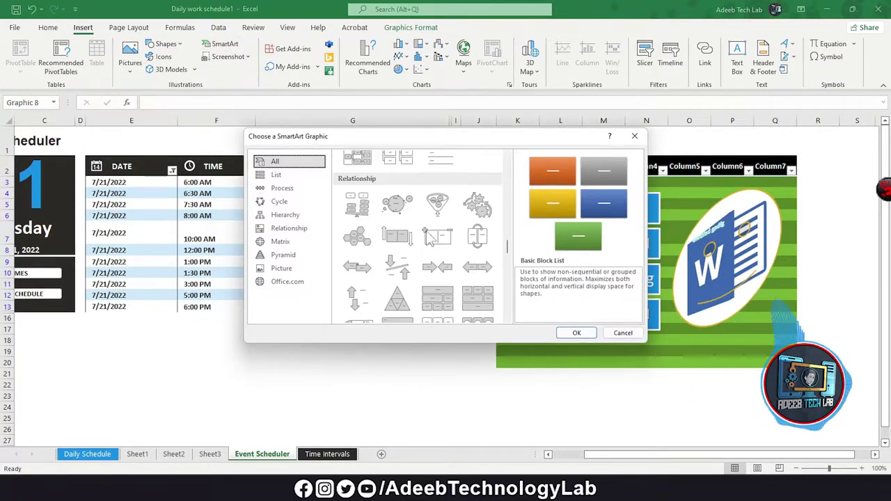
pyautogui.click(397, 203)
pyautogui.click(437, 235)
pyautogui.click(437, 266)
pyautogui.click(398, 298)
pyautogui.scroll(-3, 400, 292)
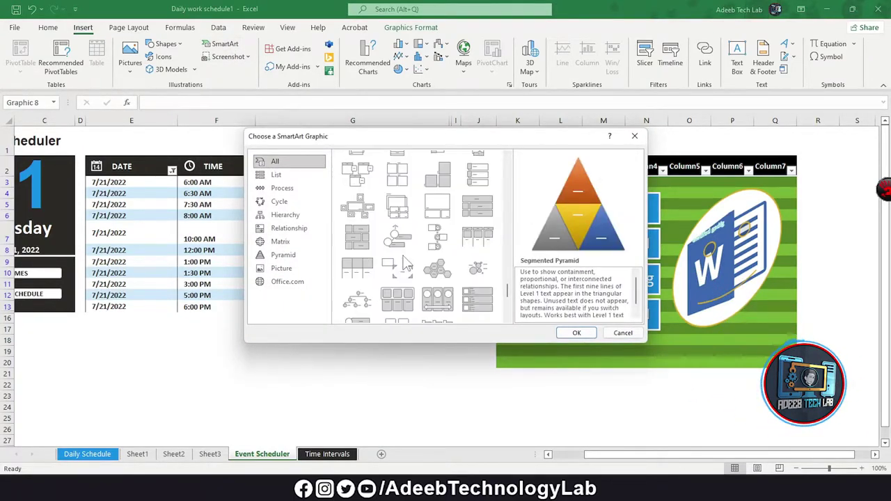
pyautogui.click(437, 268)
pyautogui.scroll(-3, 437, 268)
pyautogui.click(446, 273)
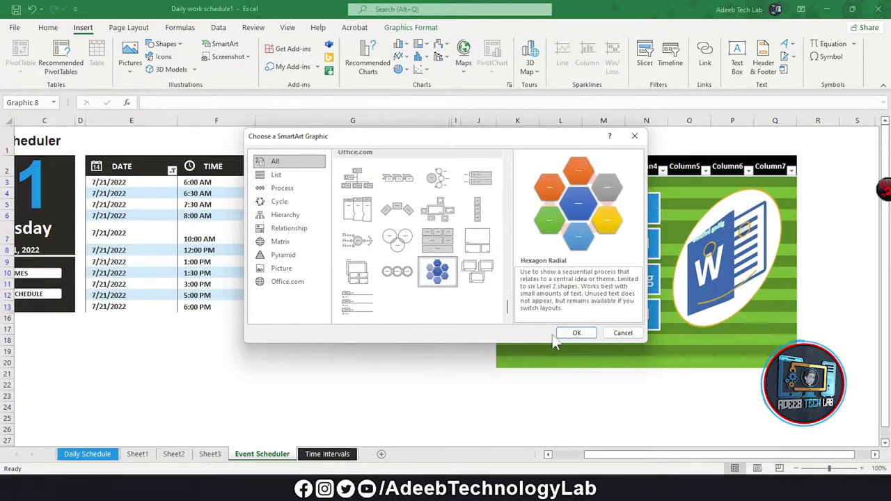
pyautogui.click(572, 333)
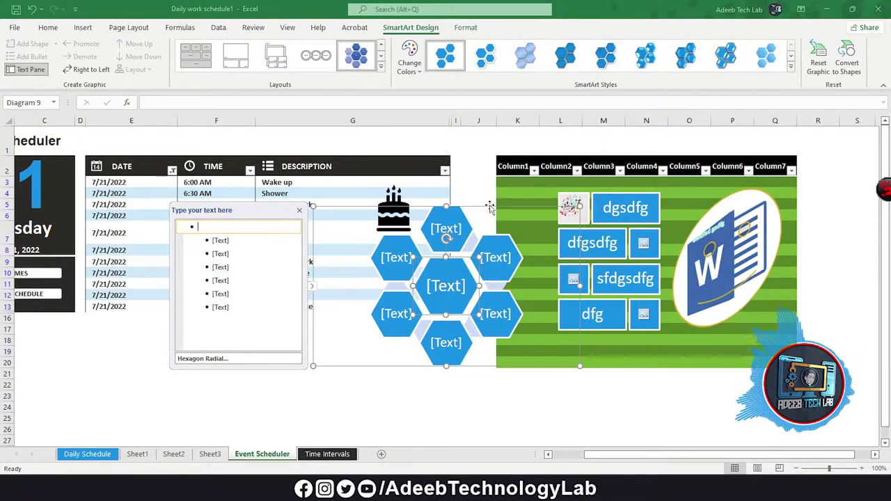
# Step: Reposition the hexagon diagram and try 3D SmartArt styles on it
pyautogui.moveTo(486, 206); pyautogui.dragTo(479, 219)
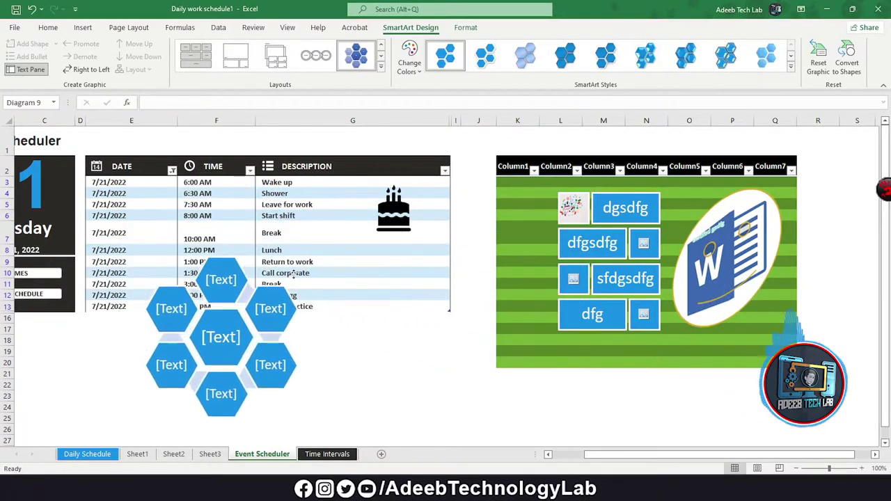
pyautogui.moveTo(479, 220)
pyautogui.mouseDown()
pyautogui.moveTo(452, 258)
pyautogui.moveTo(466, 248)
pyautogui.mouseUp()
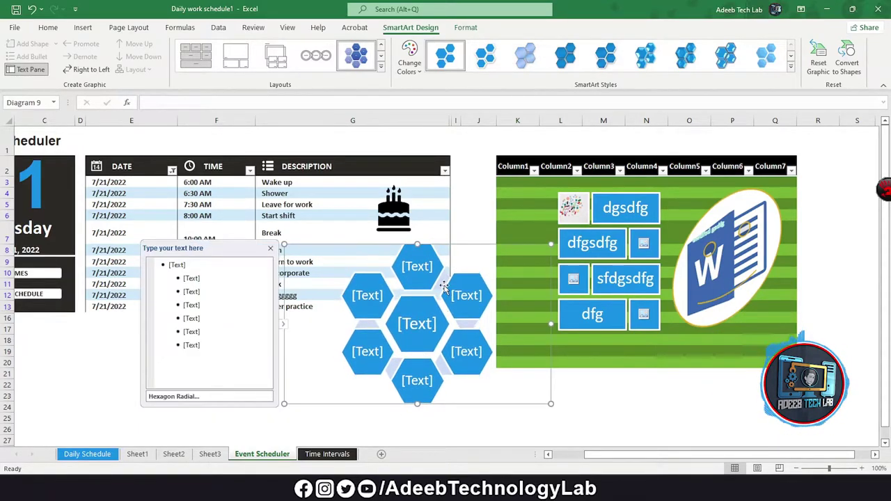
pyautogui.click(380, 65)
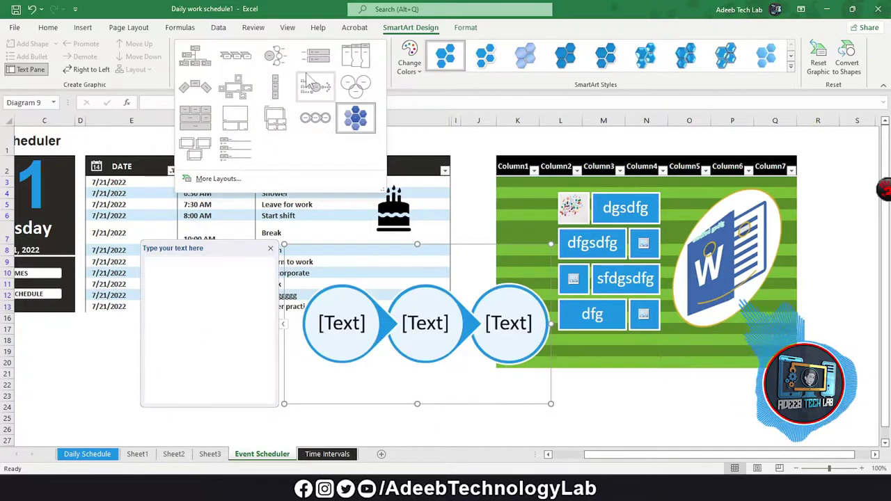
pyautogui.click(500, 73)
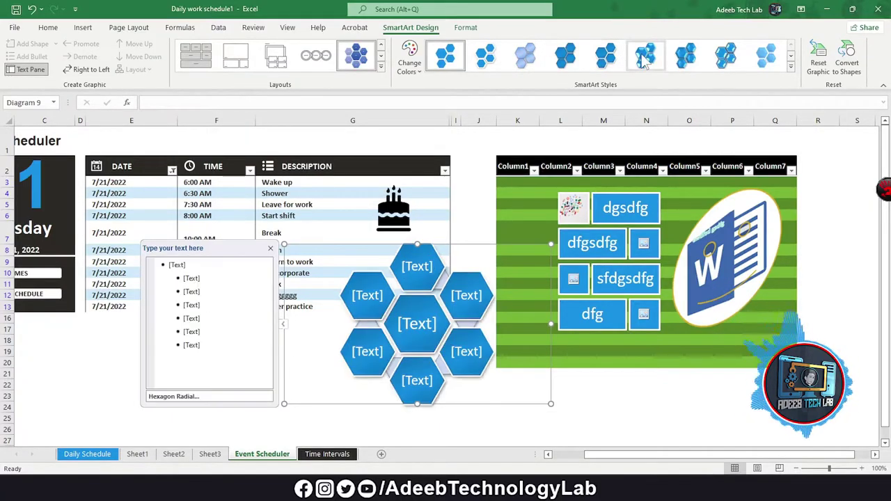
pyautogui.click(686, 55)
pyautogui.click(771, 60)
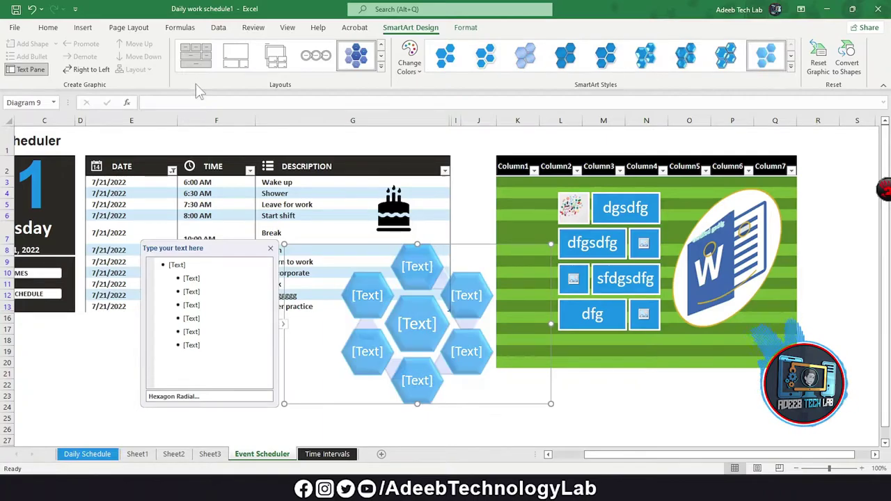
# Step: Add a shape under the top hexagon, then delete the whole diagram
pyautogui.click(394, 266)
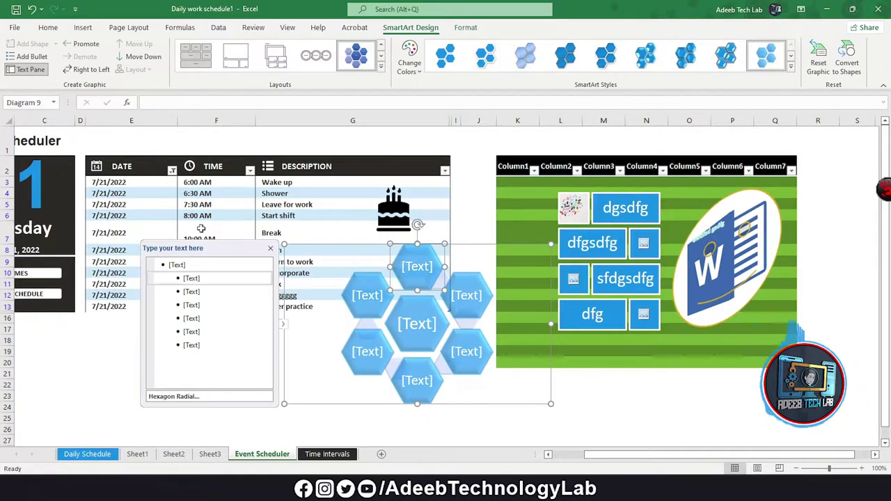
pyautogui.click(28, 56)
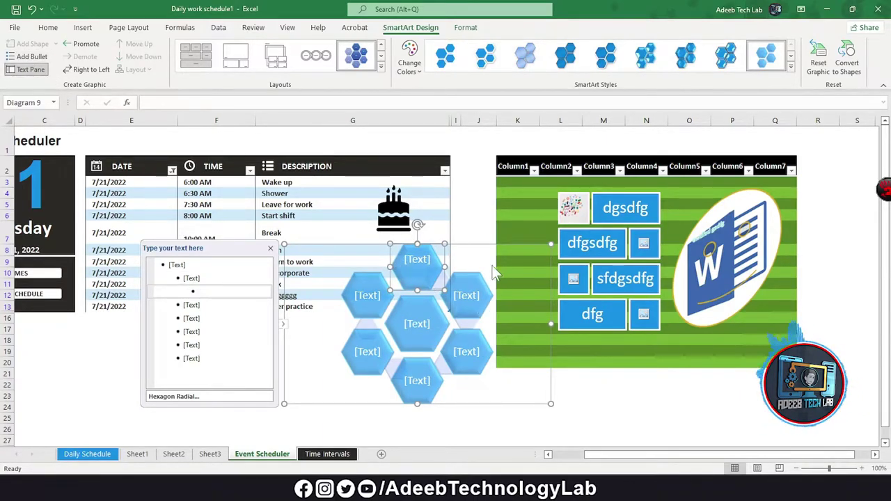
pyautogui.click(481, 250)
pyautogui.press('Delete')
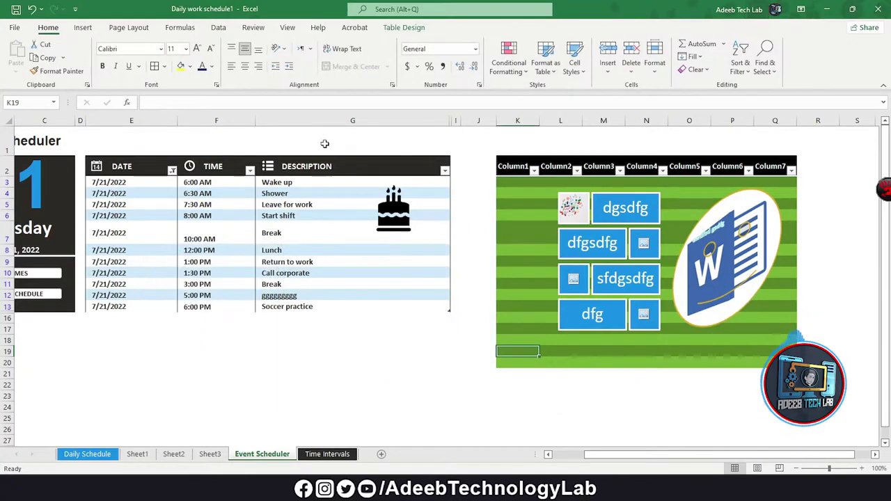
pyautogui.click(83, 27)
pyautogui.click(228, 56)
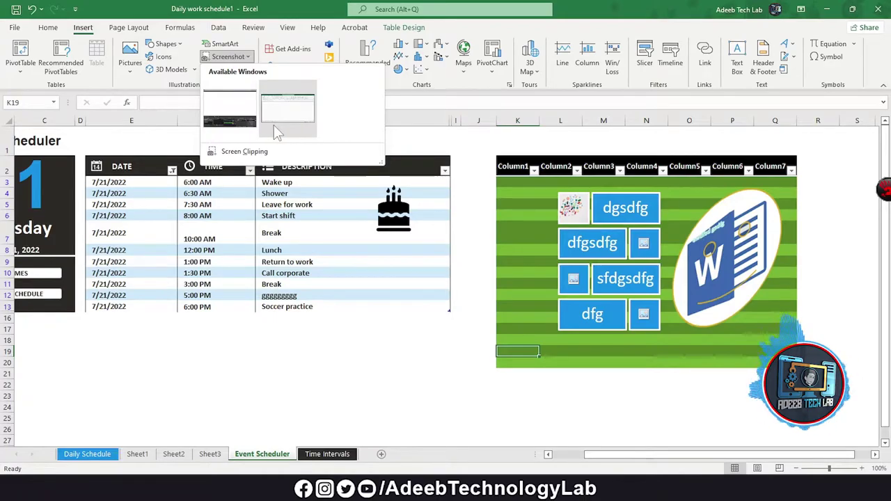
pyautogui.click(238, 153)
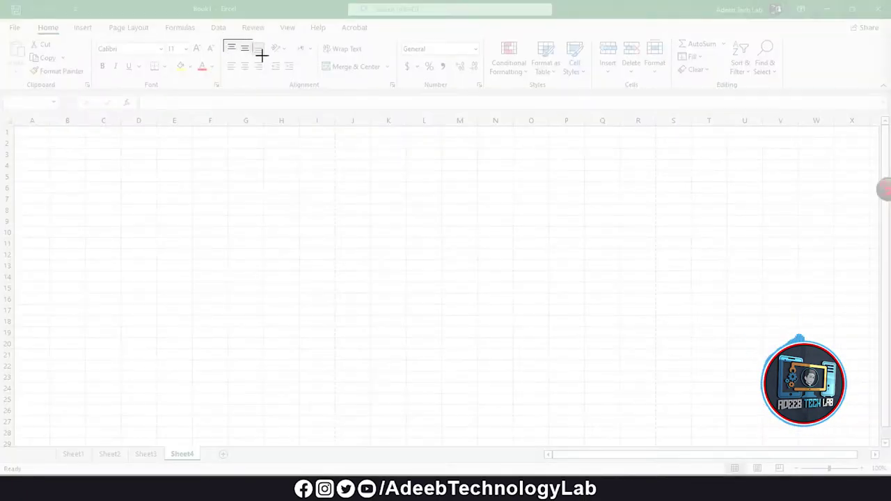
pyautogui.moveTo(295, 71); pyautogui.dragTo(298, 74)
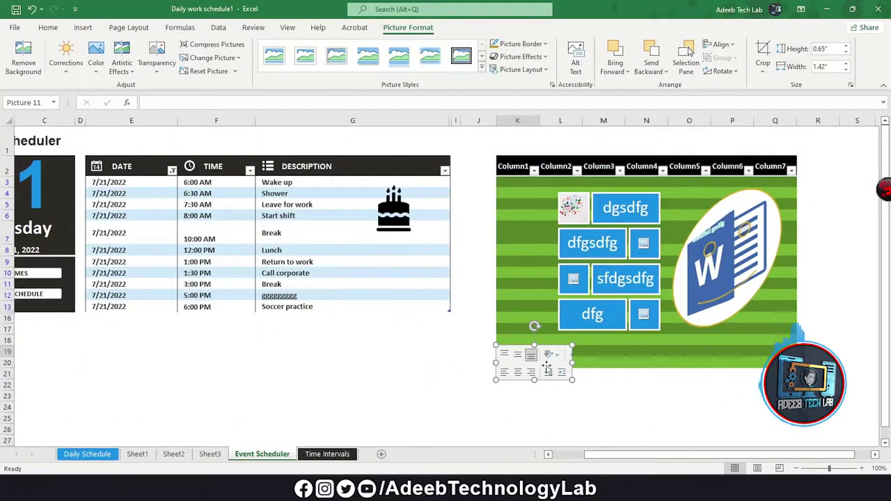
pyautogui.moveTo(548, 370); pyautogui.dragTo(330, 219)
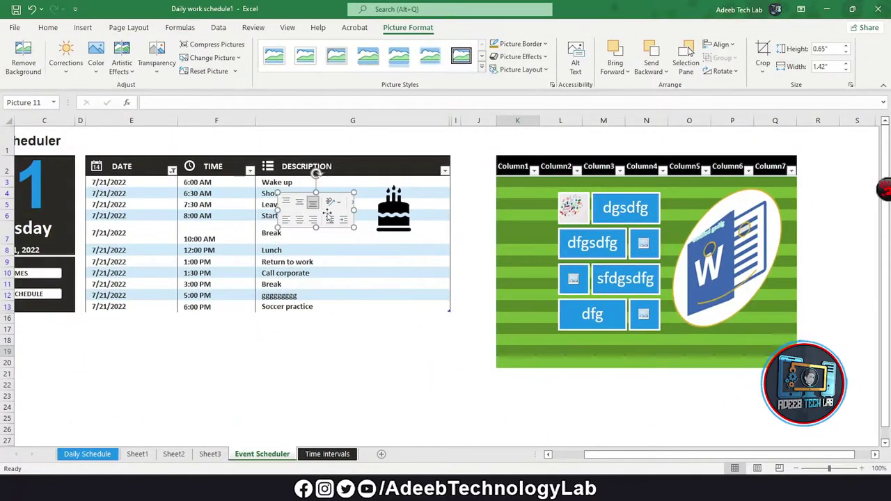
pyautogui.click(481, 68)
pyautogui.press('Escape')
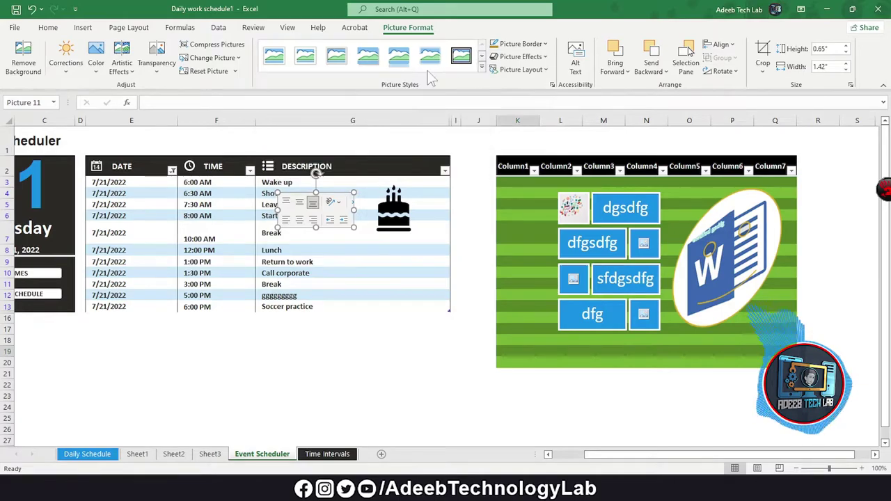
pyautogui.moveTo(361, 218); pyautogui.dragTo(480, 217)
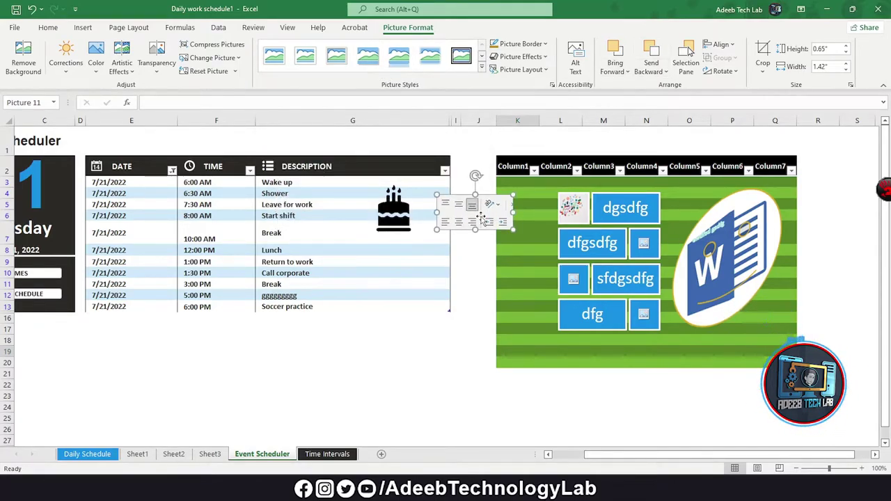
pyautogui.press('Delete')
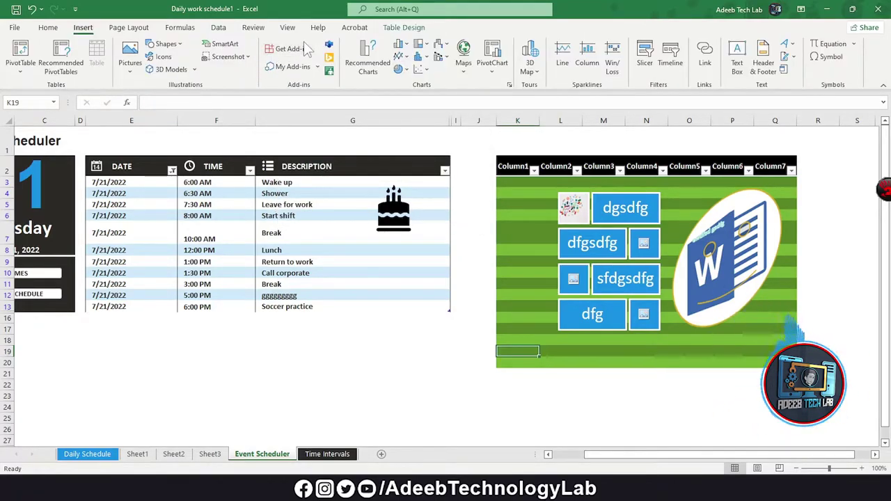
pyautogui.click(291, 56)
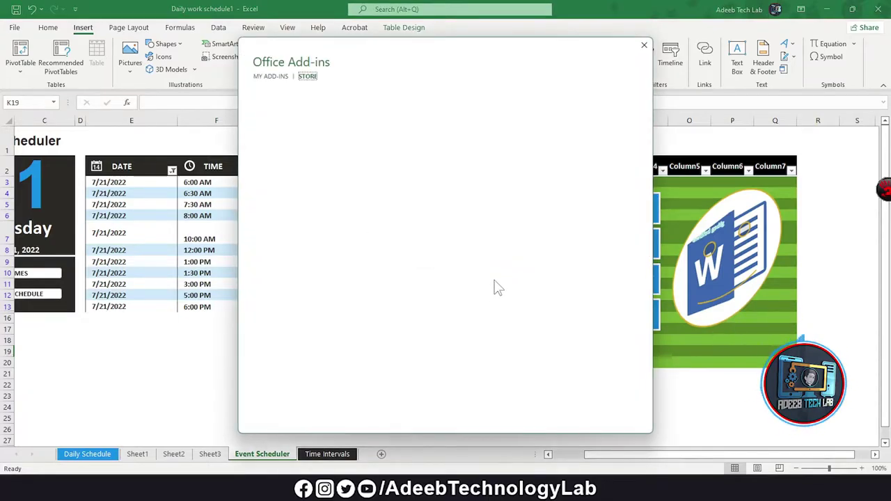
# Step: Scroll through the Office Add-ins Store list, then close it without installing anything
pyautogui.scroll(-1, 431, 268)
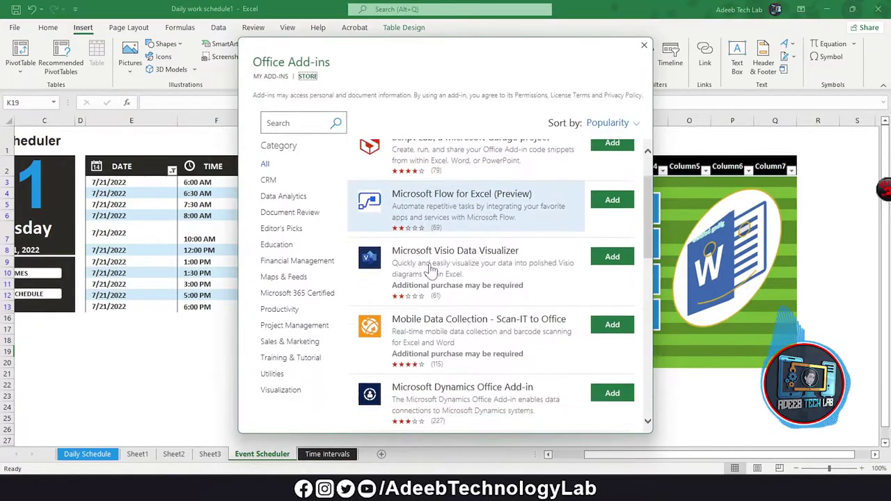
pyautogui.scroll(-3, 430, 268)
pyautogui.scroll(-3, 432, 267)
pyautogui.scroll(-3, 424, 281)
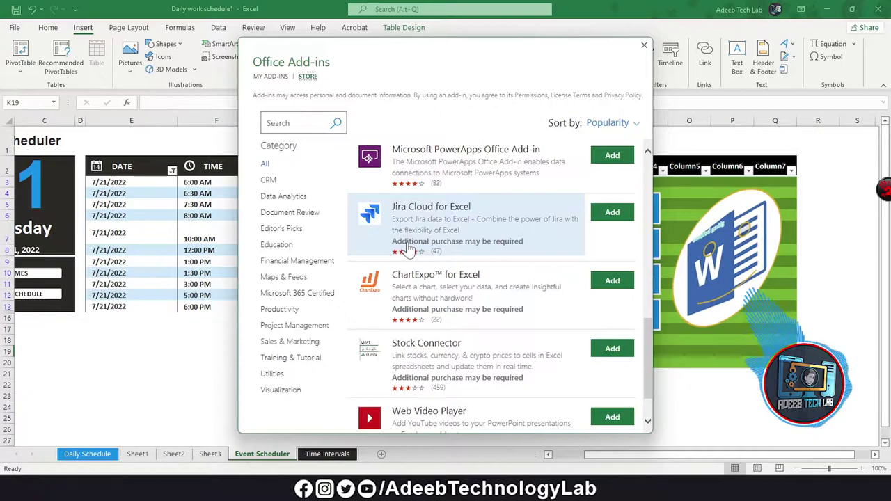
pyautogui.scroll(-3, 478, 322)
pyautogui.scroll(-3, 481, 320)
pyautogui.scroll(-3, 487, 318)
pyautogui.scroll(-3, 489, 315)
pyautogui.scroll(3, 488, 313)
pyautogui.scroll(3, 478, 221)
pyautogui.scroll(3, 469, 285)
pyautogui.scroll(3, 468, 263)
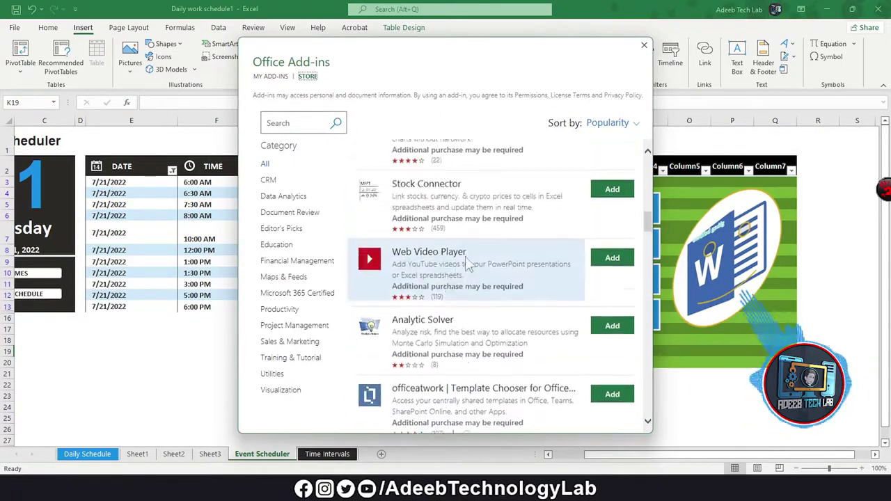
pyautogui.scroll(3, 480, 275)
pyautogui.scroll(3, 495, 258)
pyautogui.scroll(3, 519, 240)
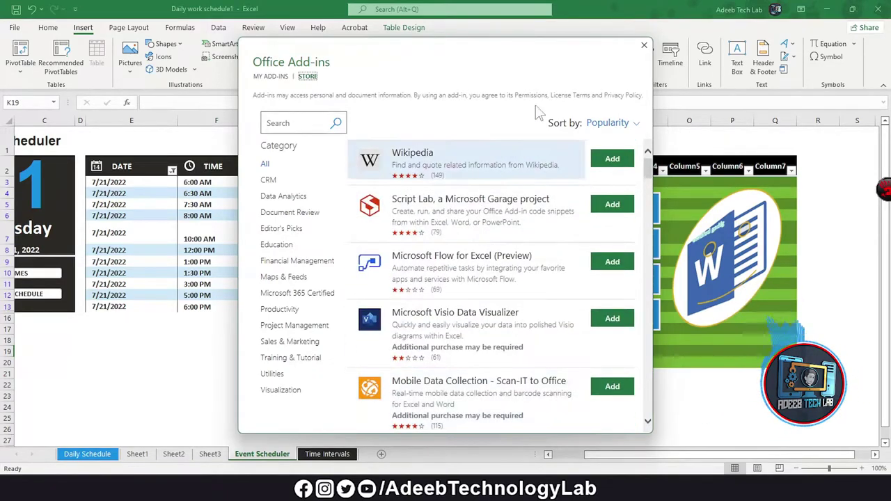
pyautogui.scroll(-5, 587, 252)
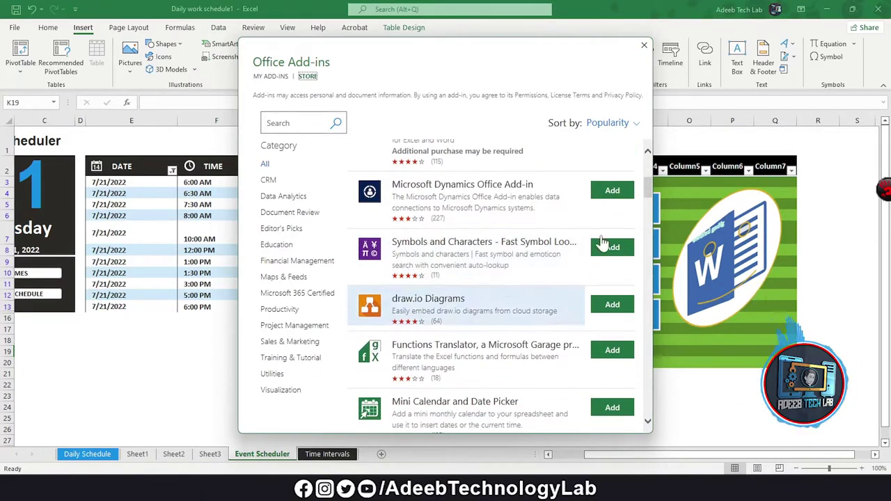
pyautogui.click(644, 48)
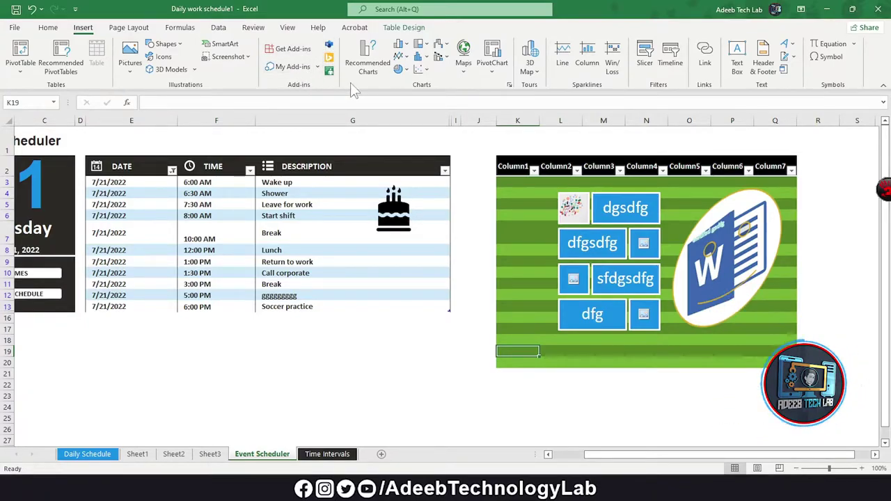
# Step: Move out of the green table and select the 12:00 PM to 3:00 PM times in F8:F11
pyautogui.press('Up')
pyautogui.press('Left')
pyautogui.press('Left')
pyautogui.press('Left')
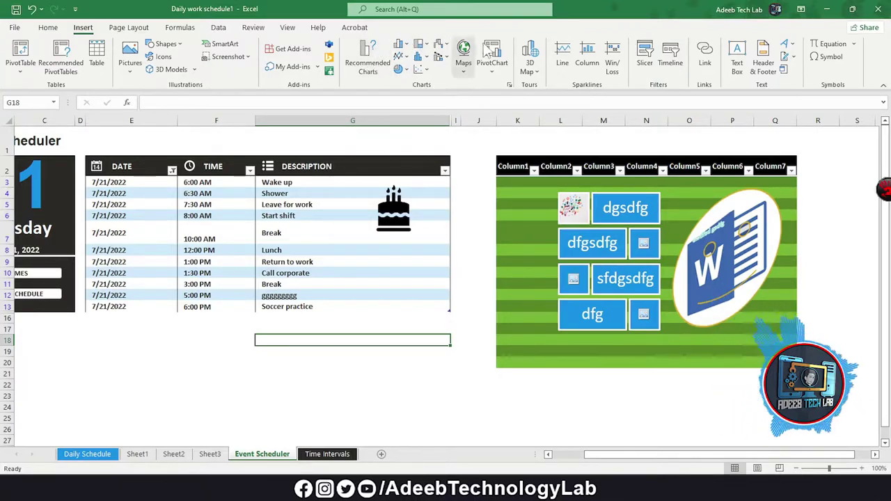
pyautogui.press('Down')
pyautogui.press('Down')
pyautogui.press('Down')
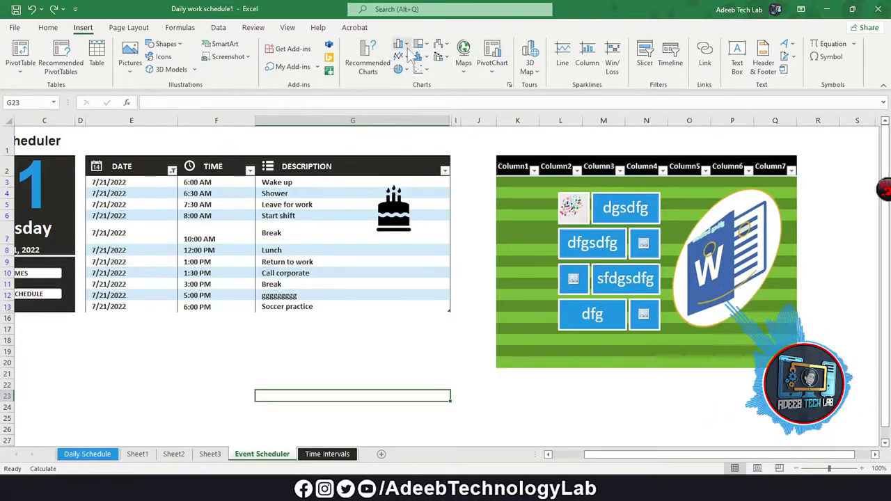
pyautogui.moveTo(465, 168); pyautogui.dragTo(458, 303)
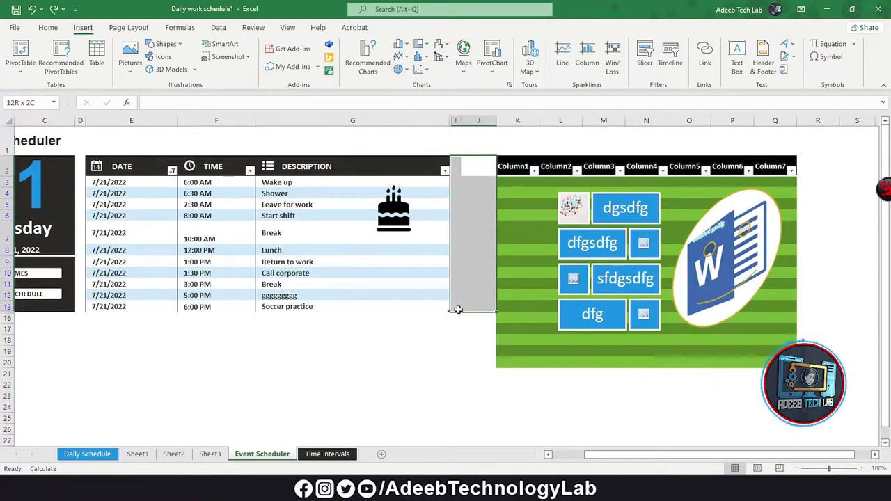
pyautogui.click(465, 233)
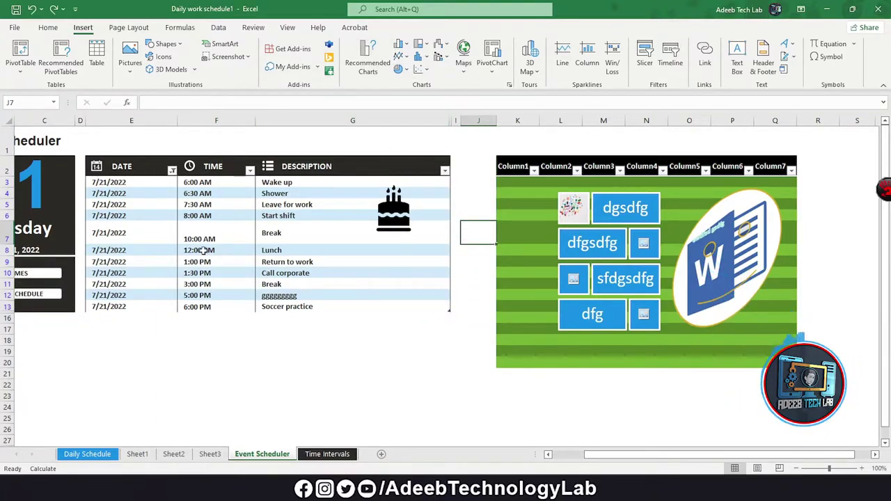
pyautogui.moveTo(240, 250); pyautogui.dragTo(238, 284)
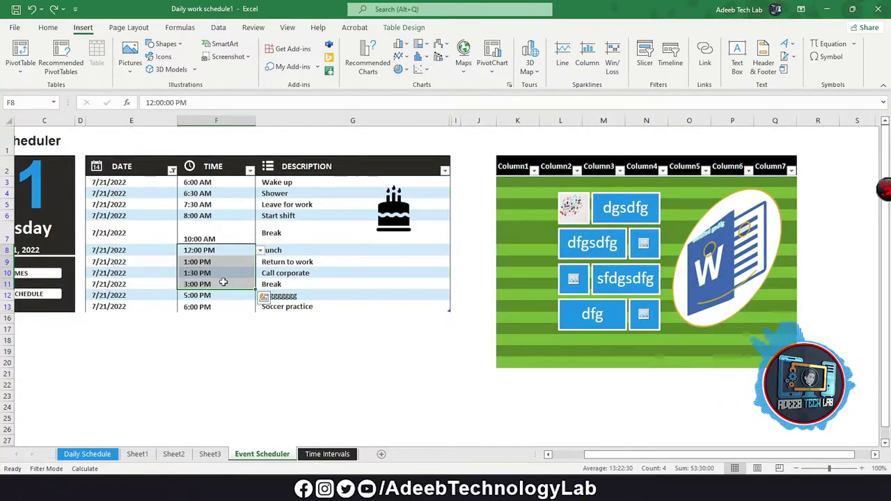
# Step: Insert a 3-D pie chart of the selected times and pull out the yellow slice
pyautogui.click(401, 69)
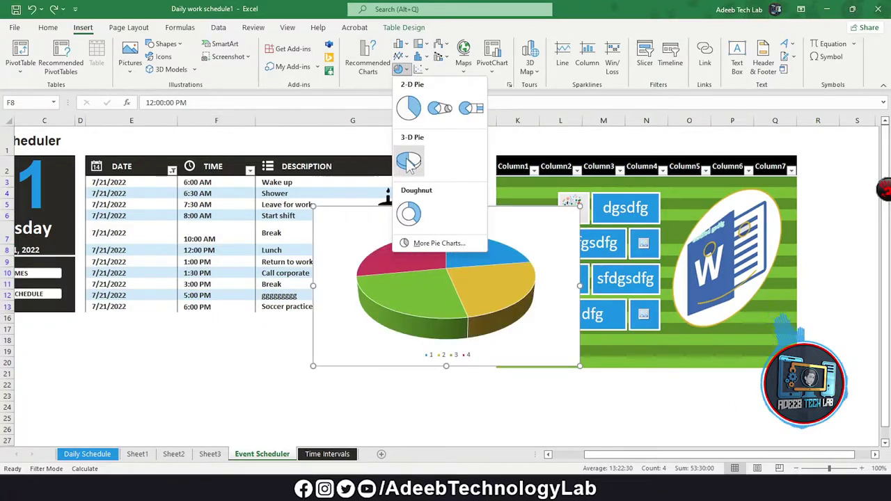
pyautogui.click(409, 162)
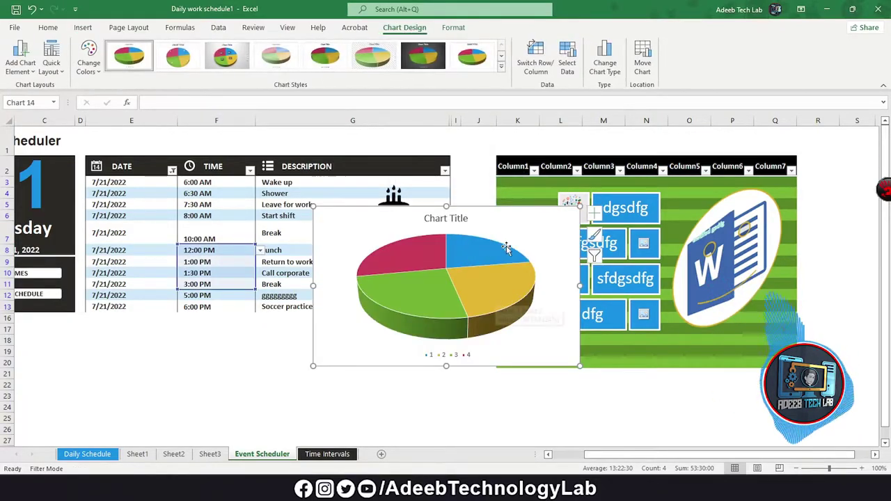
pyautogui.moveTo(496, 295)
pyautogui.mouseDown()
pyautogui.moveTo(497, 308)
pyautogui.moveTo(473, 301)
pyautogui.mouseUp()
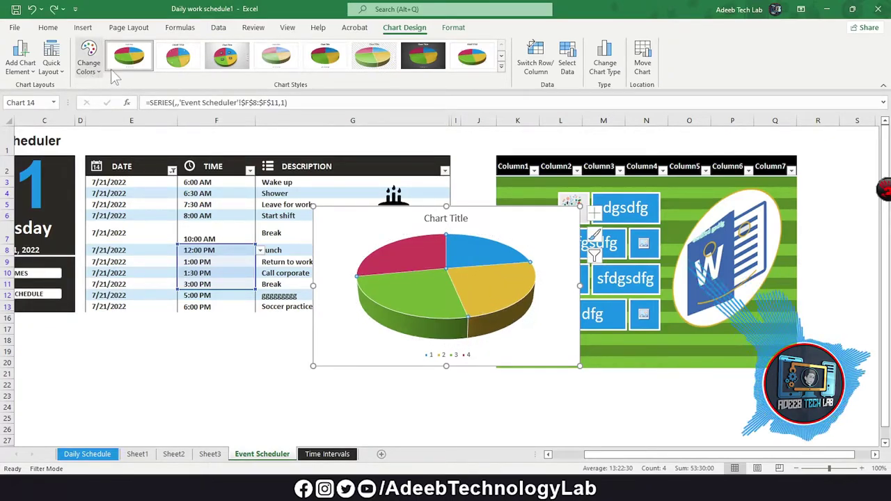
# Step: Apply the blue, teal and green colour scheme and a percentage-label style, then separate the slices
pyautogui.click(89, 70)
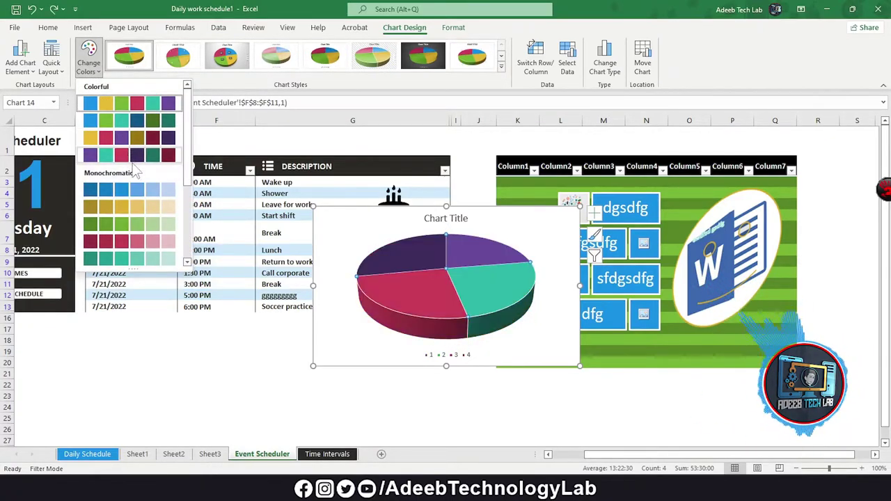
pyautogui.click(156, 126)
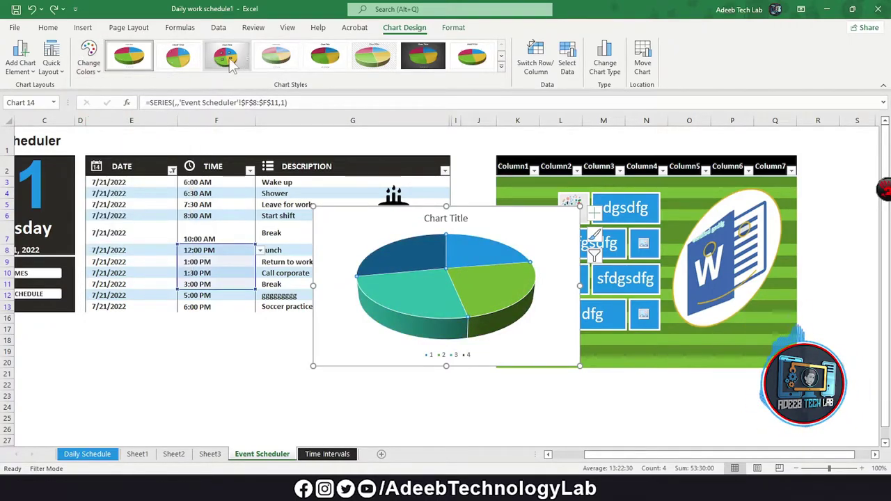
pyautogui.click(232, 59)
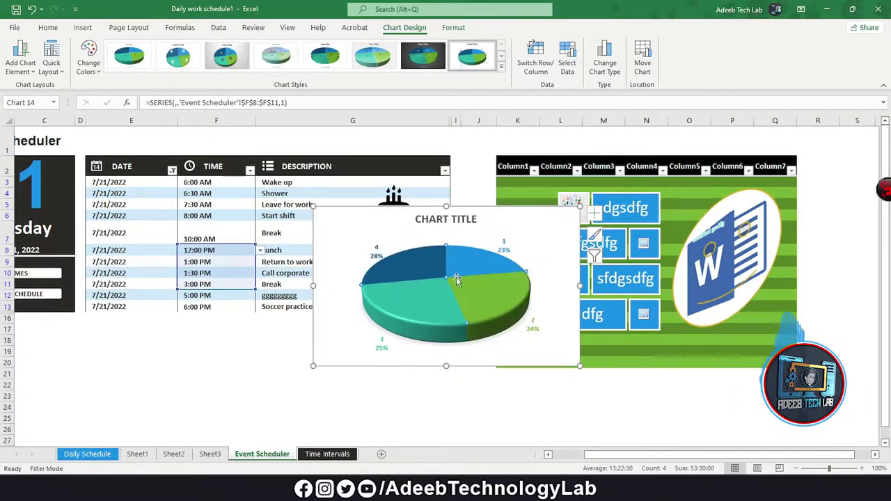
pyautogui.moveTo(473, 290); pyautogui.dragTo(494, 304)
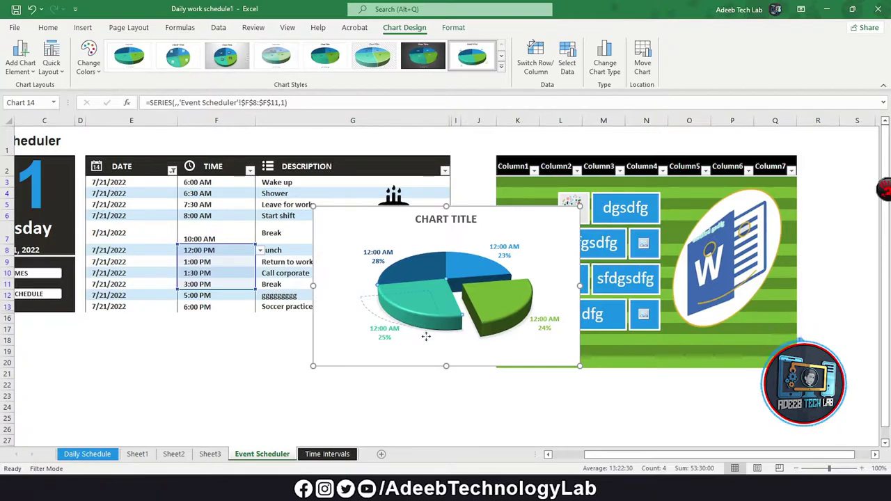
# Step: Switch rows and columns twice to keep four slices, then move the chart up and right
pyautogui.click(547, 66)
pyautogui.click(547, 65)
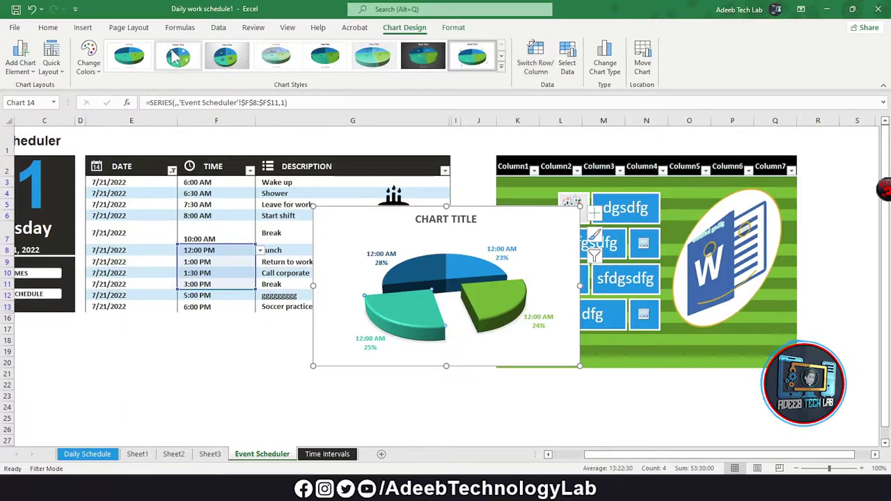
pyautogui.click(137, 32)
pyautogui.click(180, 27)
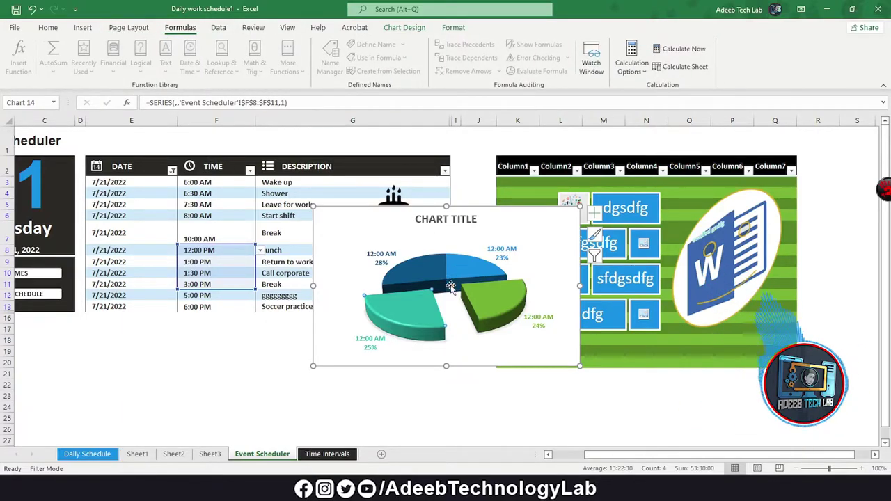
pyautogui.moveTo(522, 363); pyautogui.dragTo(558, 341)
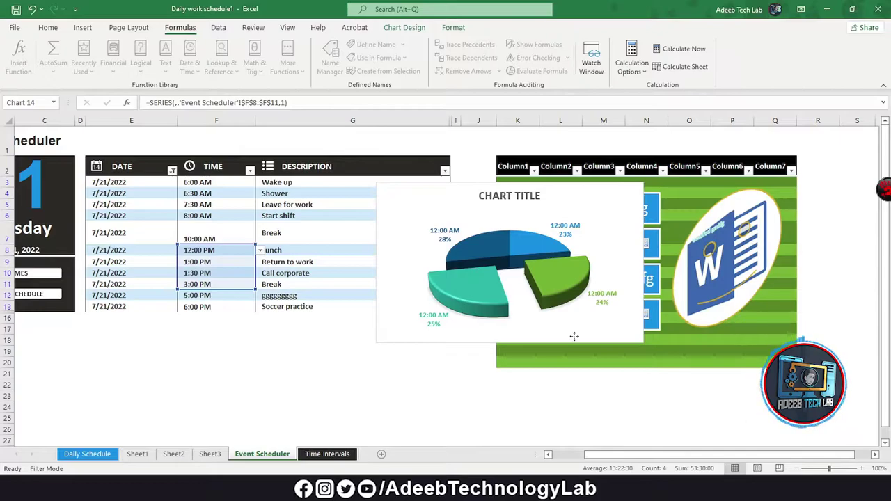
pyautogui.click(83, 27)
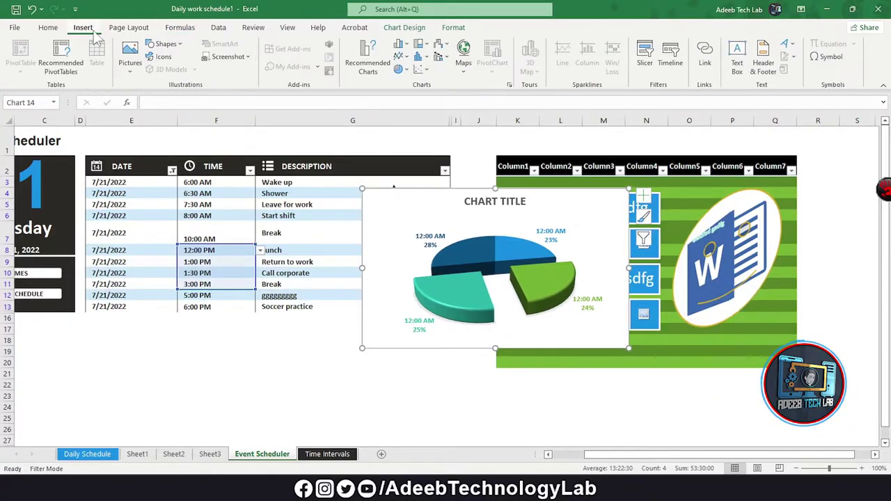
pyautogui.click(401, 44)
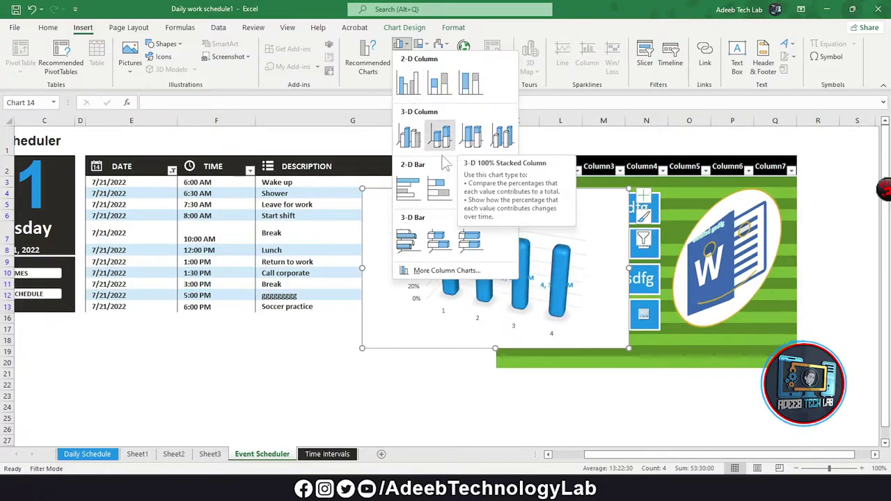
# Step: Change the chart to a 3-D 100% stacked column with gold columns, then select cell J1
pyautogui.click(476, 139)
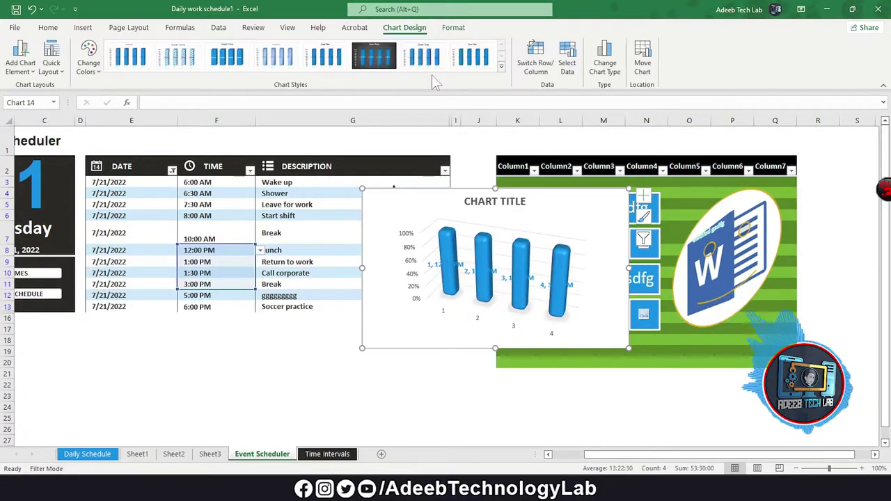
pyautogui.click(88, 62)
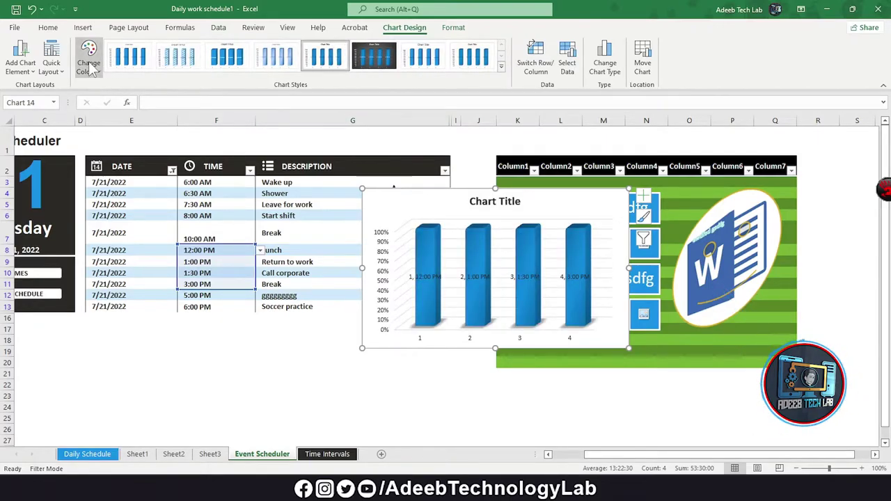
pyautogui.click(129, 202)
pyautogui.click(83, 27)
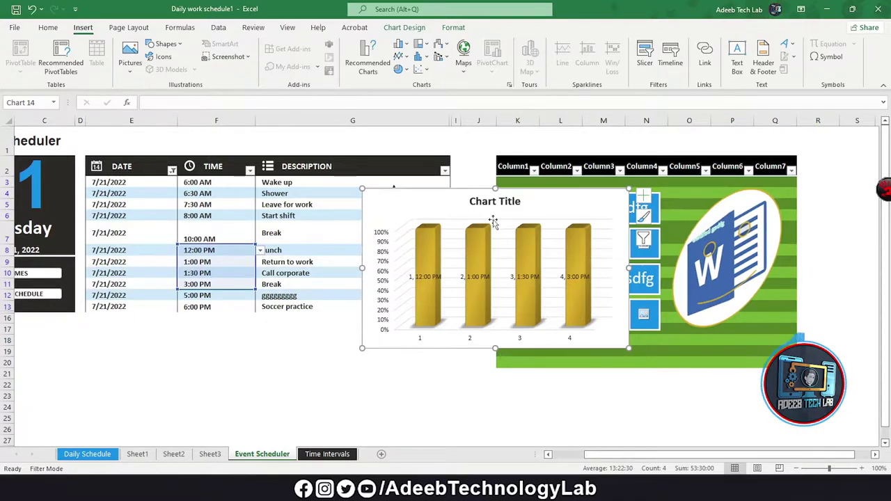
pyautogui.click(479, 141)
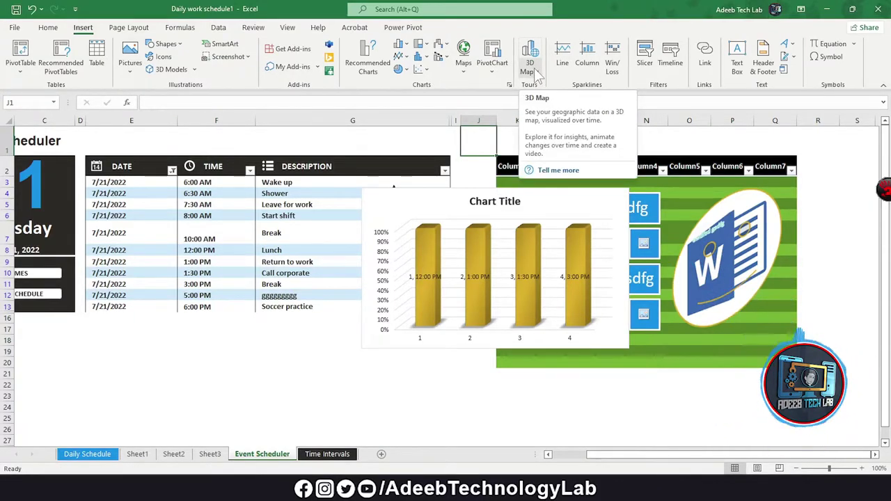
pyautogui.click(537, 73)
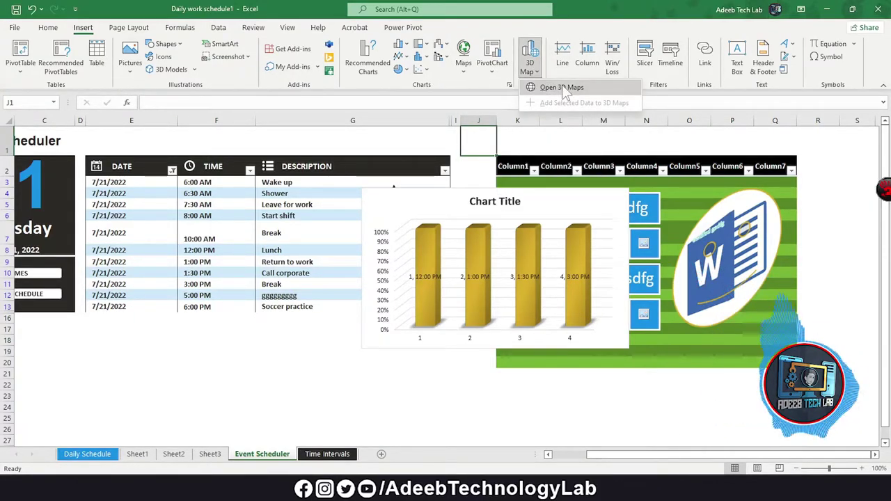
# Step: Launch 3D Maps, zoom the map, add a New Custom Map scene, and close 3D Maps
pyautogui.click(556, 87)
pyautogui.click(441, 170)
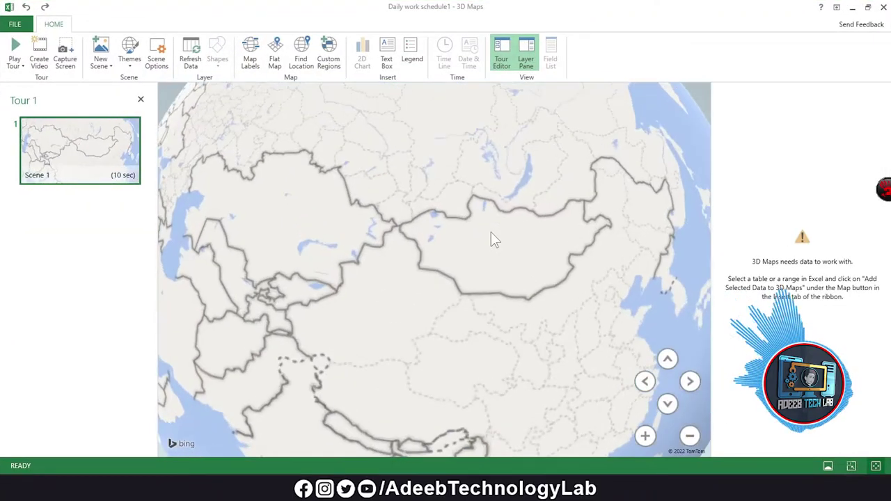
pyautogui.scroll(5, 491, 233)
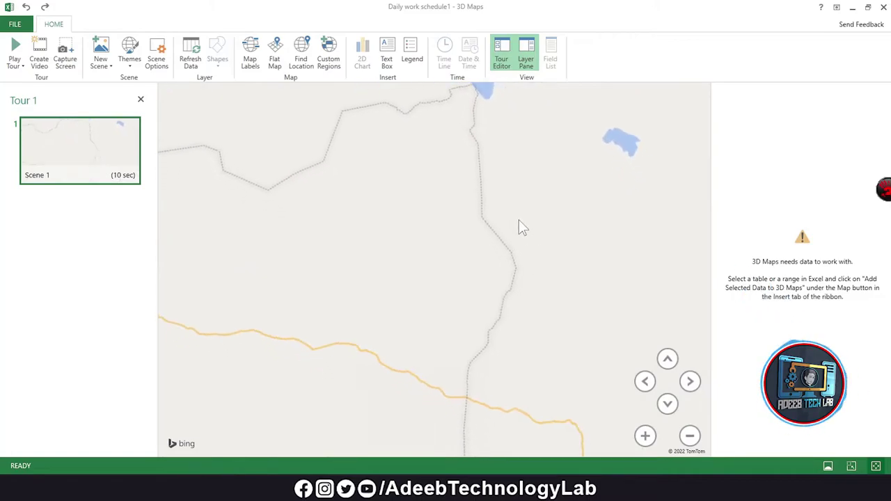
pyautogui.click(98, 63)
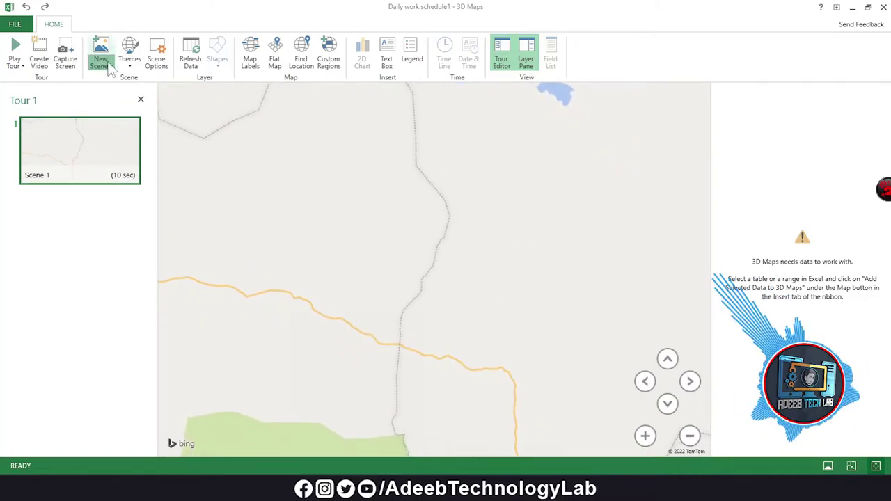
pyautogui.click(431, 208)
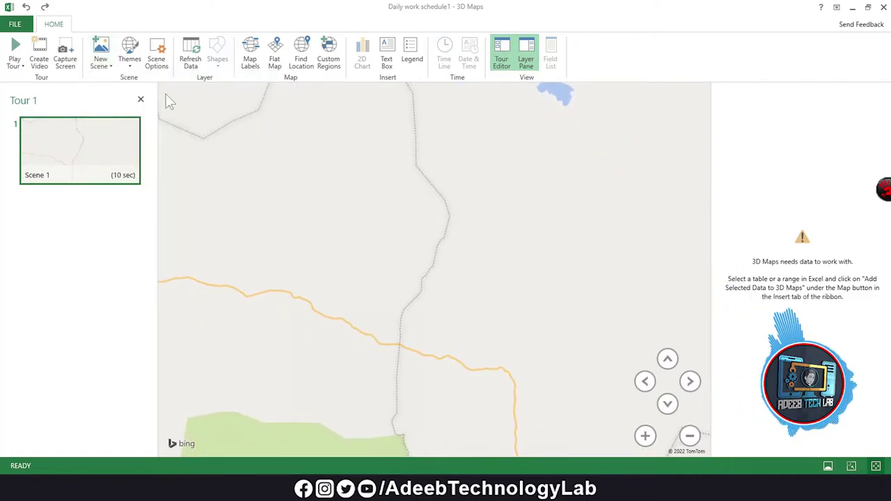
pyautogui.click(97, 61)
pyautogui.click(281, 210)
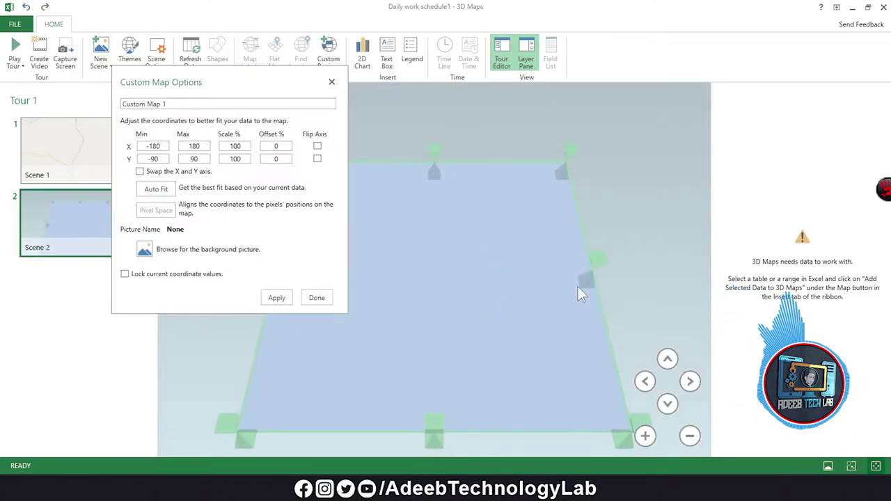
pyautogui.click(863, 7)
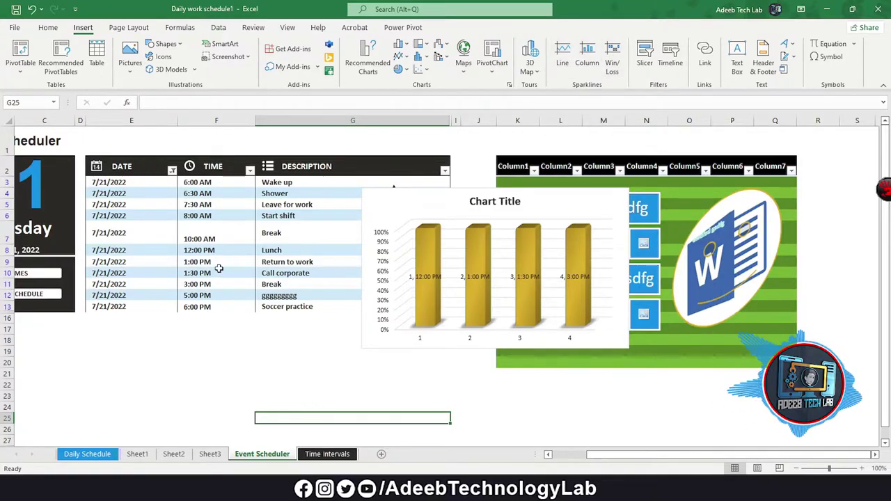
# Step: Create a line sparkline in G25 from the times in F9:F11
pyautogui.click(562, 56)
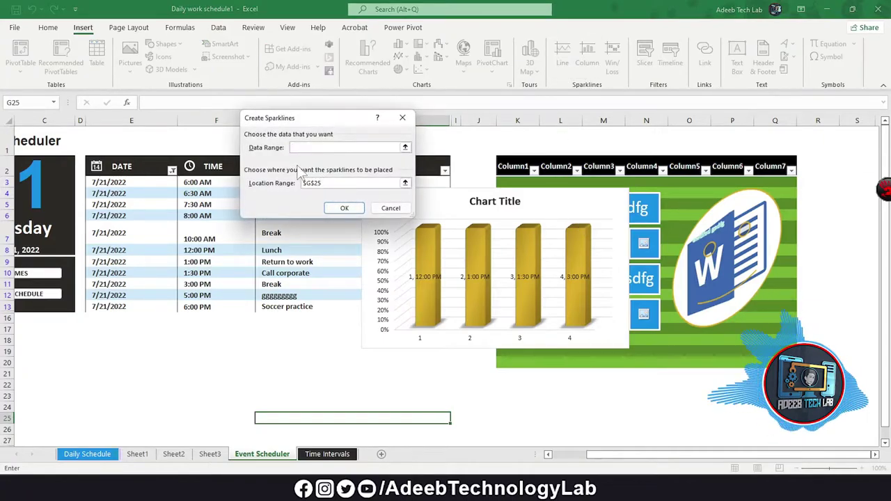
pyautogui.moveTo(207, 265); pyautogui.dragTo(205, 284)
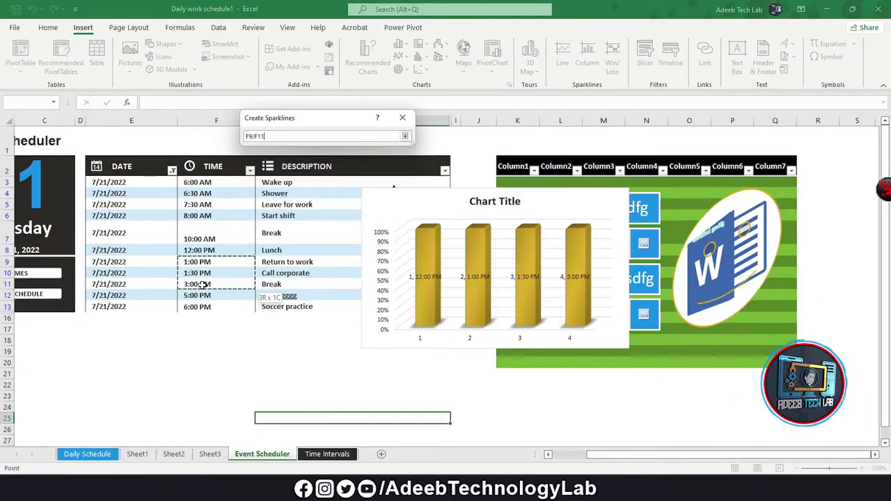
pyautogui.click(343, 207)
# Step: Inspect the chart's data series, then select the Return to work cell G9
pyautogui.click(342, 387)
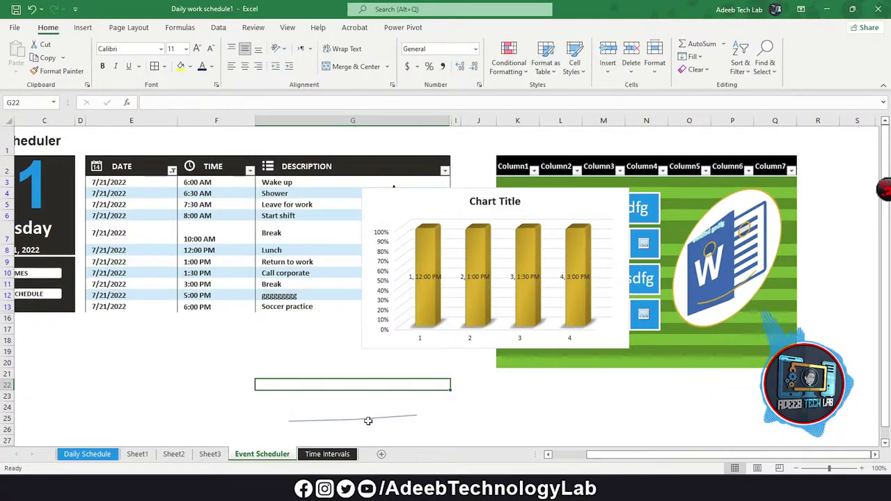
pyautogui.click(429, 247)
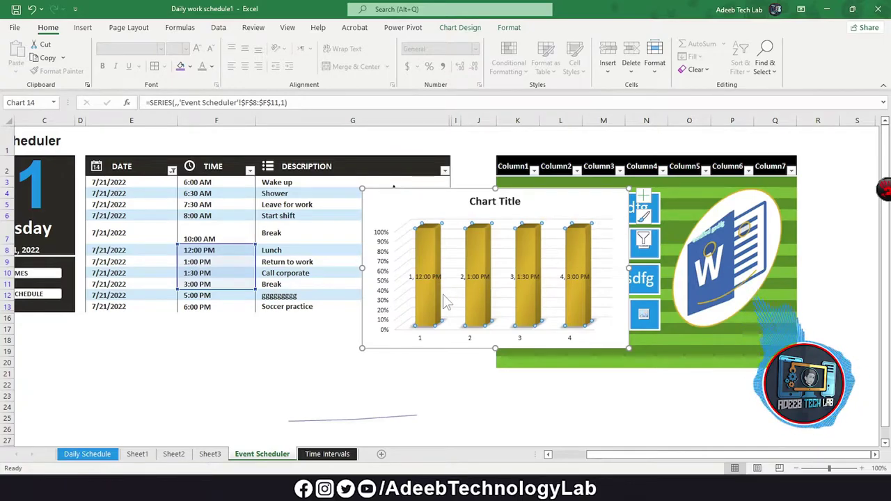
pyautogui.click(441, 394)
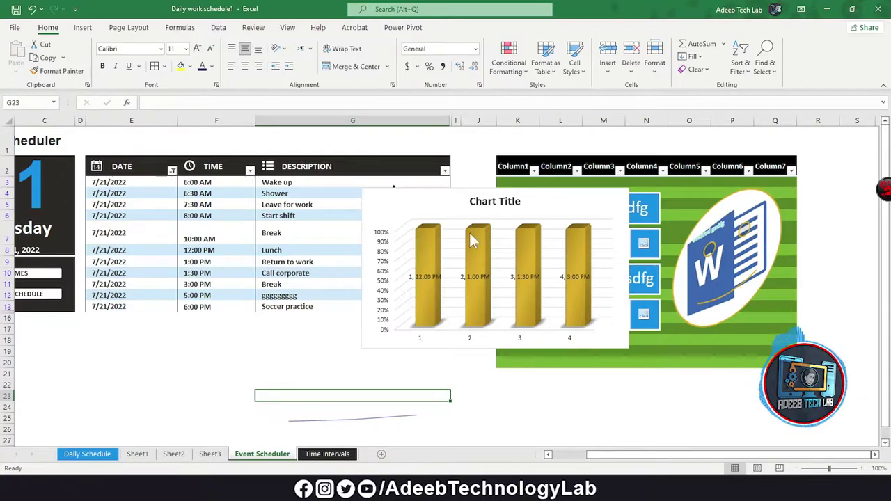
pyautogui.scroll(-1, 641, 83)
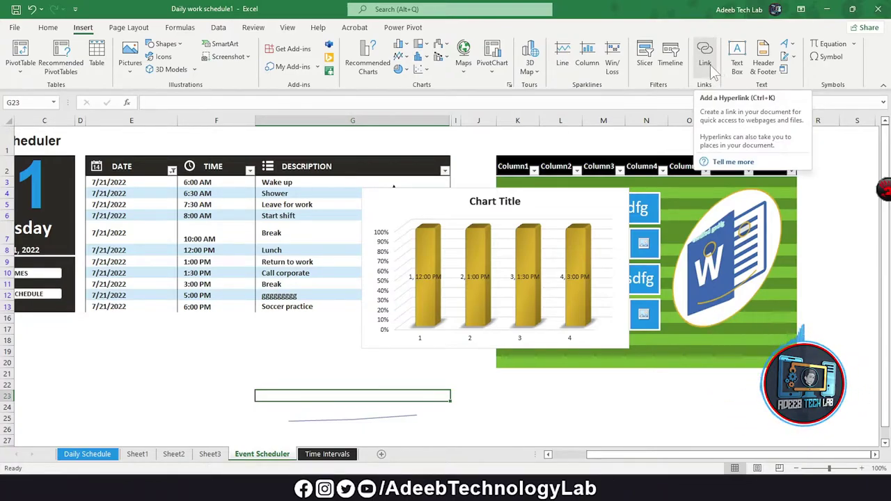
pyautogui.click(286, 262)
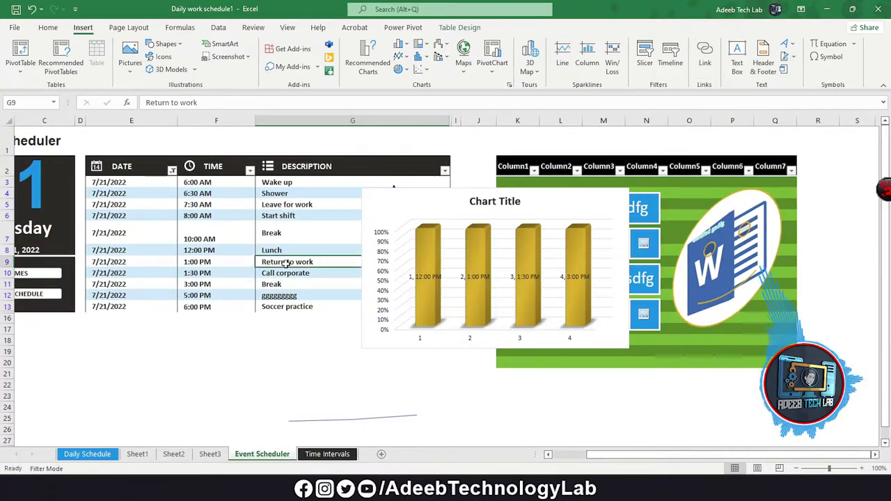
# Step: Open Insert Hyperlink for the cell and browse Downloads, browsed pages and recent files as targets
pyautogui.click(703, 59)
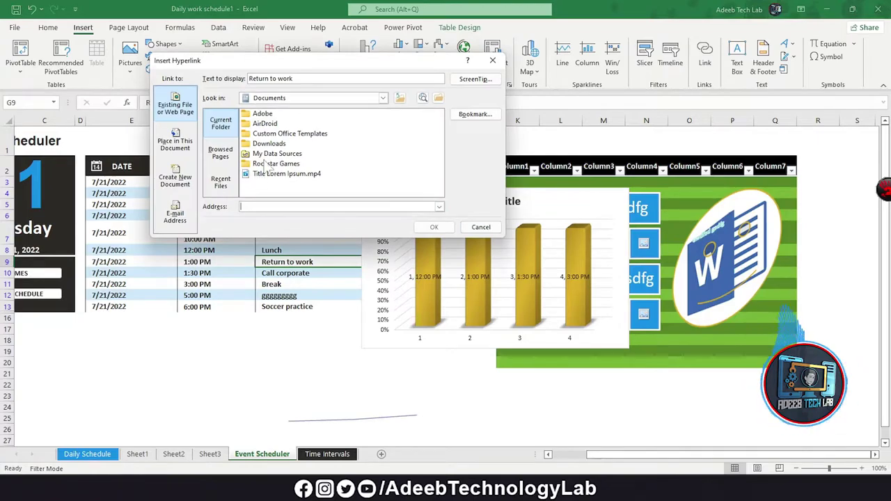
pyautogui.click(292, 144)
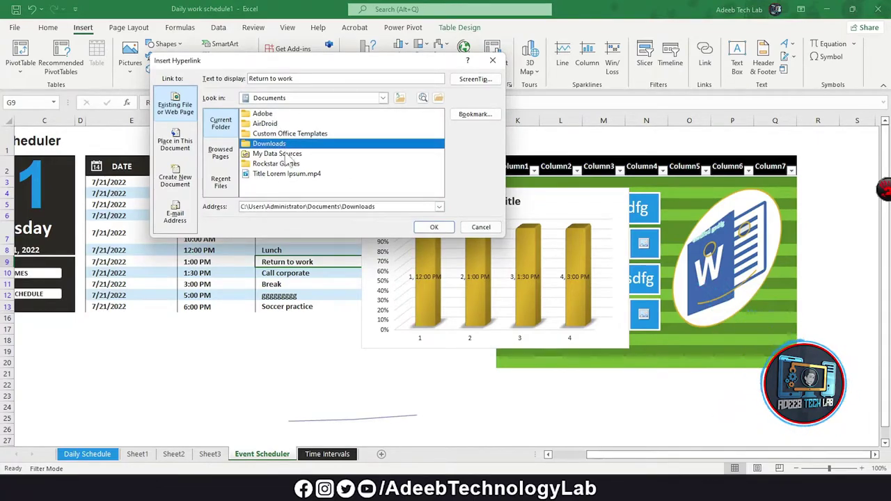
pyautogui.click(221, 153)
pyautogui.scroll(-1, 342, 167)
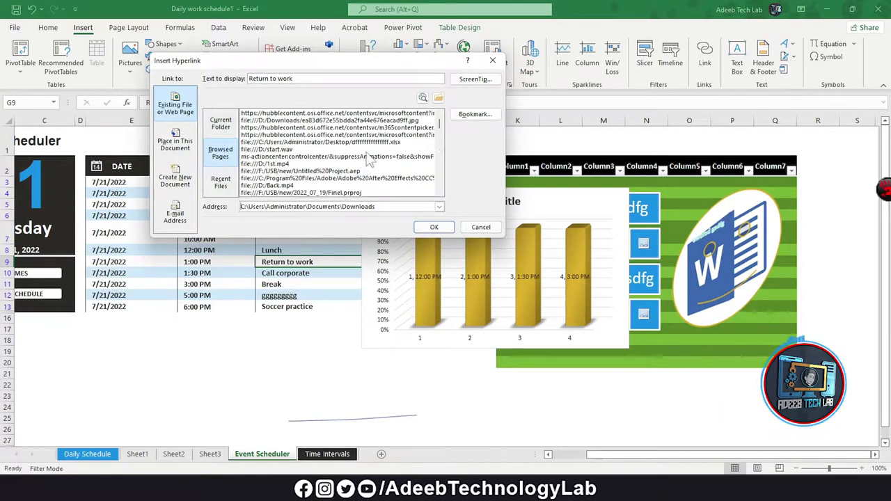
pyautogui.scroll(-1, 345, 171)
pyautogui.scroll(-2, 348, 174)
pyautogui.scroll(-1, 350, 176)
pyautogui.click(220, 182)
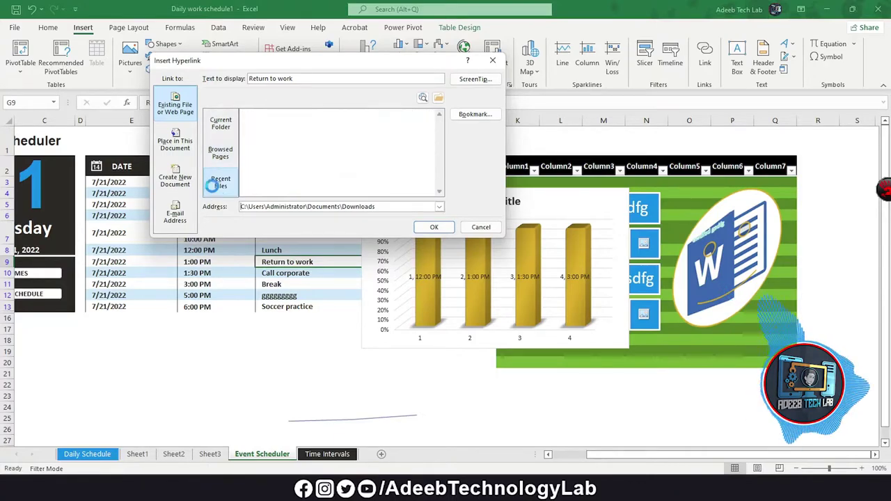
# Step: Inspect the Address path text, then cancel without adding the hyperlink
pyautogui.moveTo(376, 207); pyautogui.dragTo(235, 213)
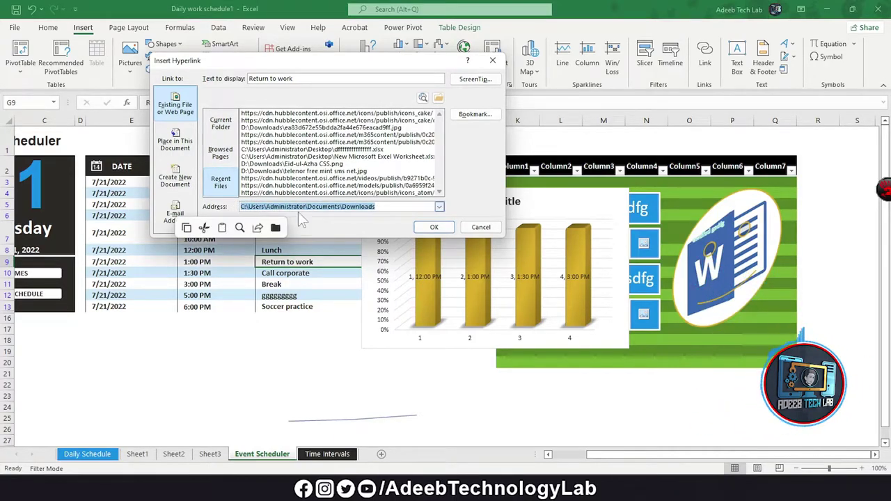
pyautogui.click(387, 208)
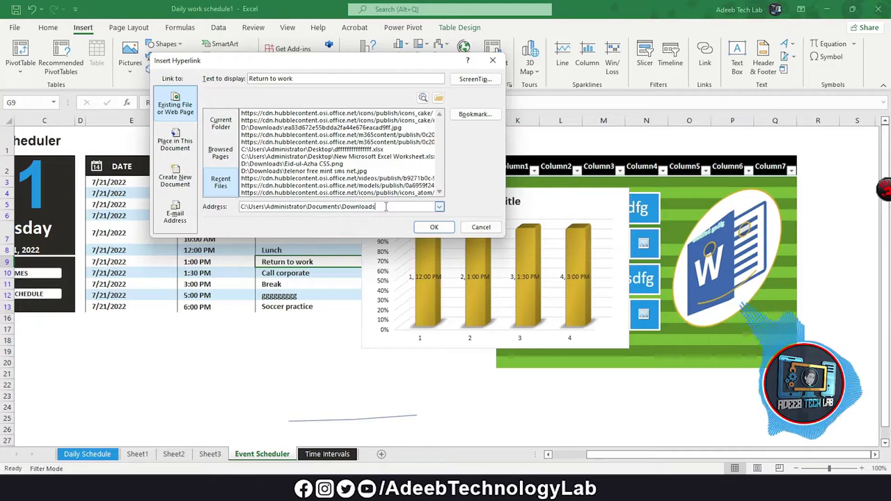
pyautogui.moveTo(316, 212); pyautogui.dragTo(240, 207)
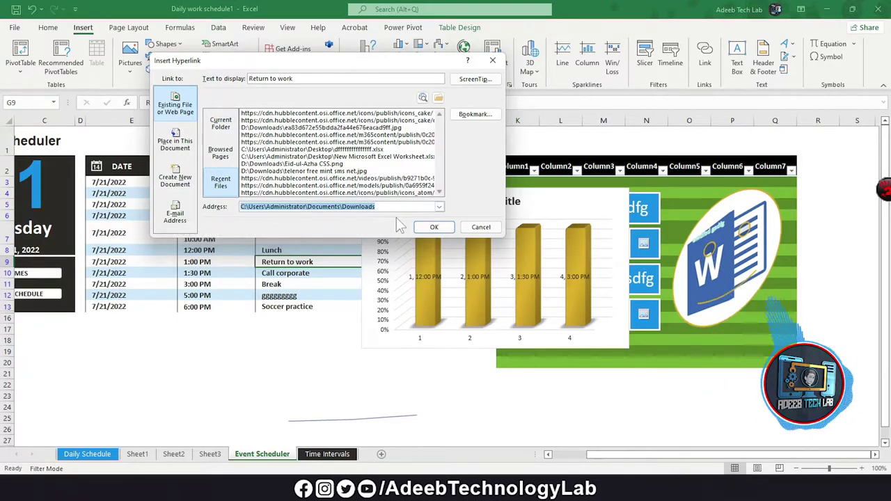
pyautogui.click(391, 206)
pyautogui.moveTo(385, 206); pyautogui.dragTo(246, 211)
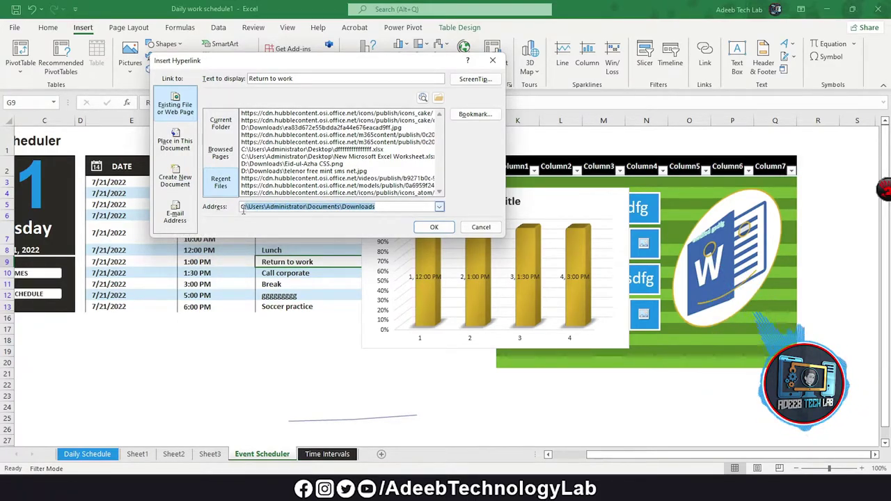
pyautogui.click(359, 207)
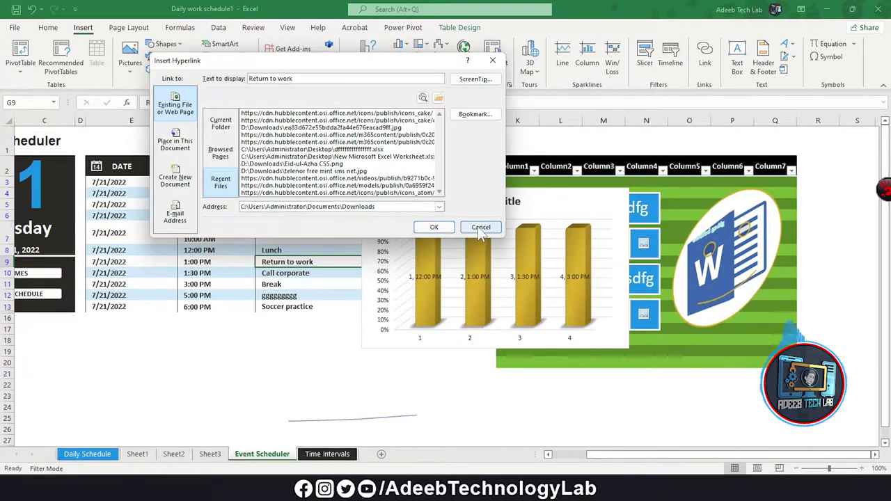
pyautogui.click(480, 230)
pyautogui.moveTo(472, 257)
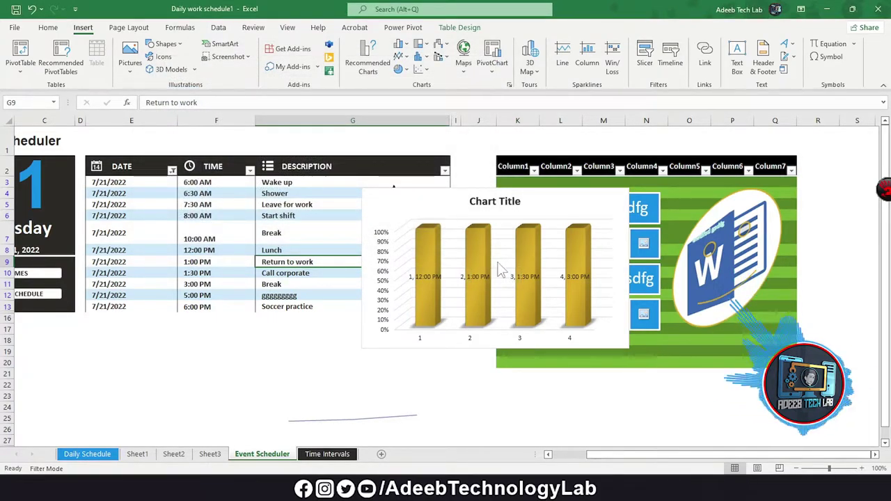
pyautogui.click(739, 61)
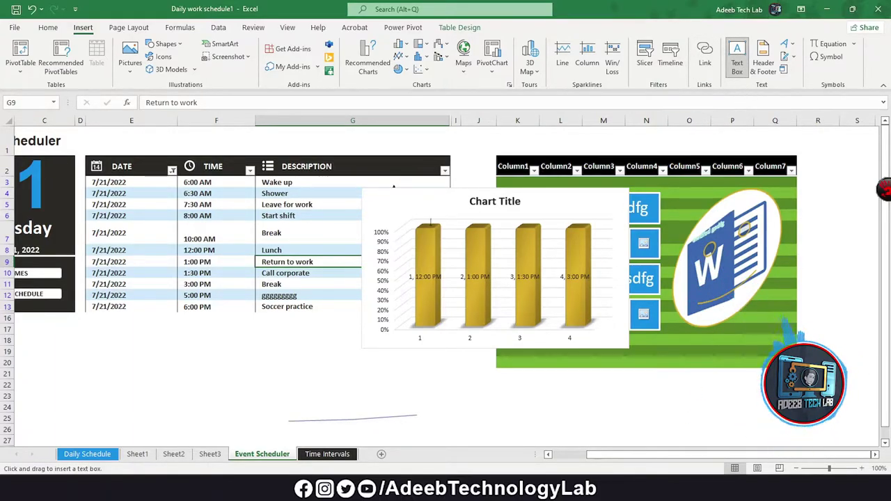
# Step: Draw a text box reading 'cg fd gds' and move it over the column headers
pyautogui.moveTo(168, 345); pyautogui.dragTo(277, 419)
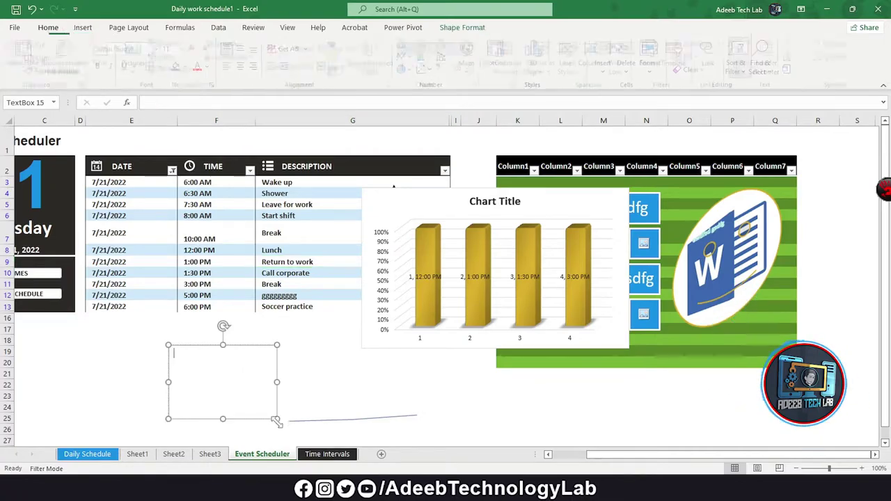
pyautogui.write('cg fd gds')
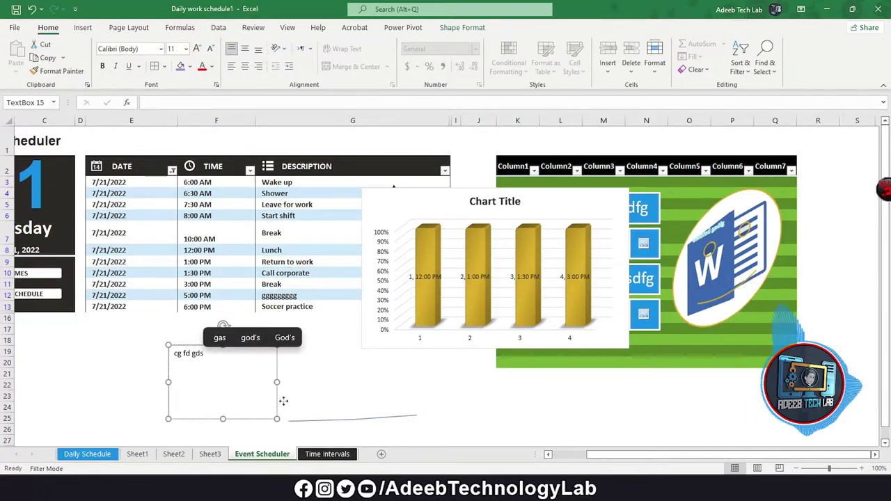
pyautogui.moveTo(283, 401); pyautogui.dragTo(680, 237)
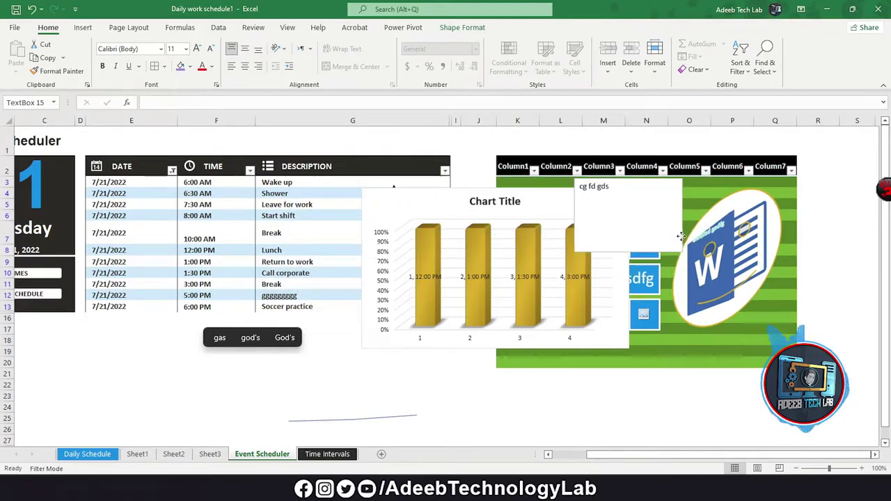
# Step: Give the text box No Fill and a thicker outline, and move it near the DESCRIPTION header
pyautogui.click(462, 28)
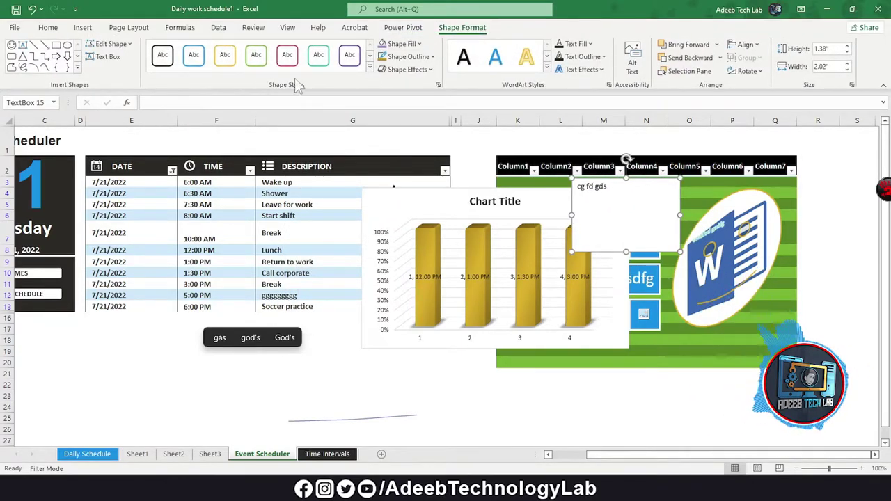
pyautogui.click(418, 44)
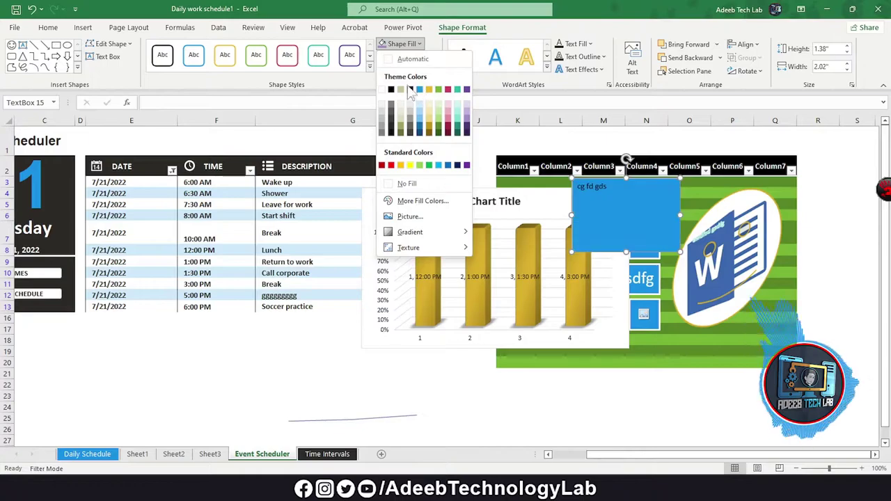
pyautogui.click(404, 183)
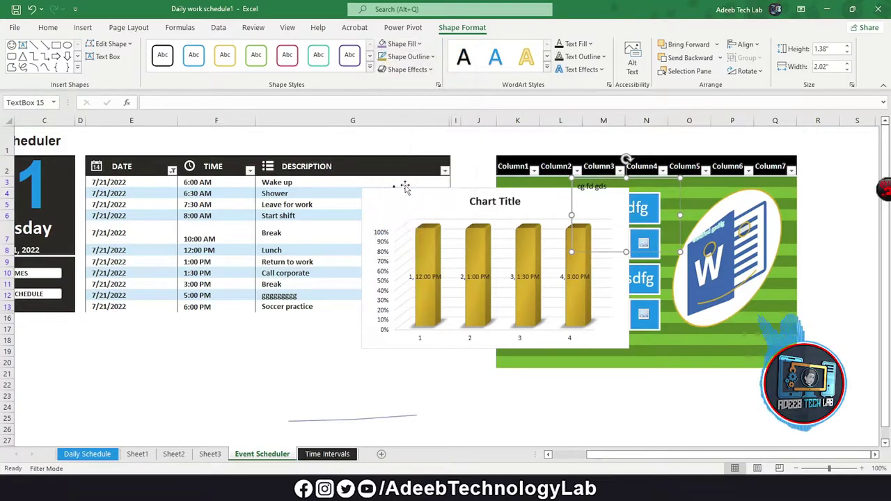
pyautogui.click(408, 56)
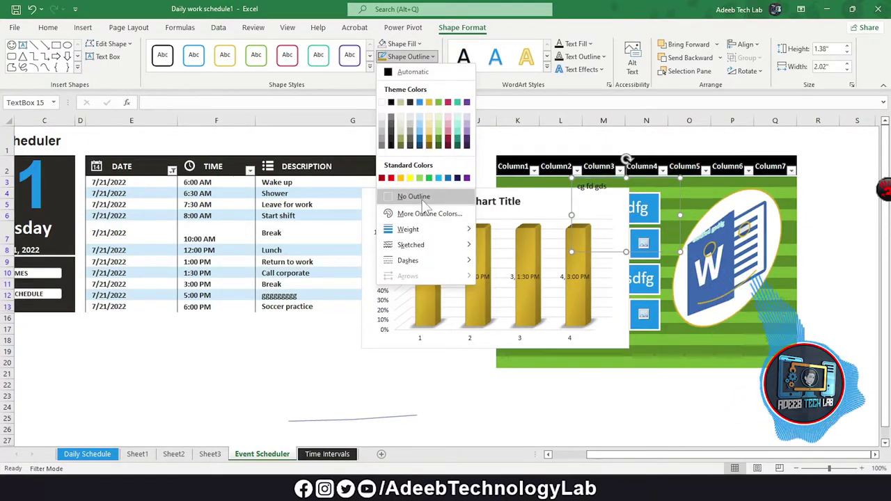
pyautogui.click(515, 326)
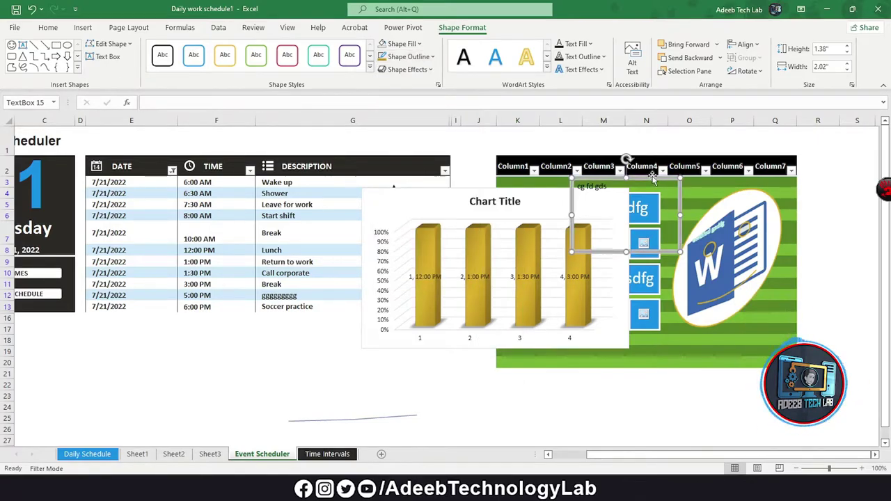
pyautogui.moveTo(647, 182)
pyautogui.mouseDown()
pyautogui.moveTo(402, 159)
pyautogui.moveTo(406, 212)
pyautogui.mouseUp()
# Step: Preview WordArt styles without applying one, then restore the Excel window
pyautogui.click(544, 73)
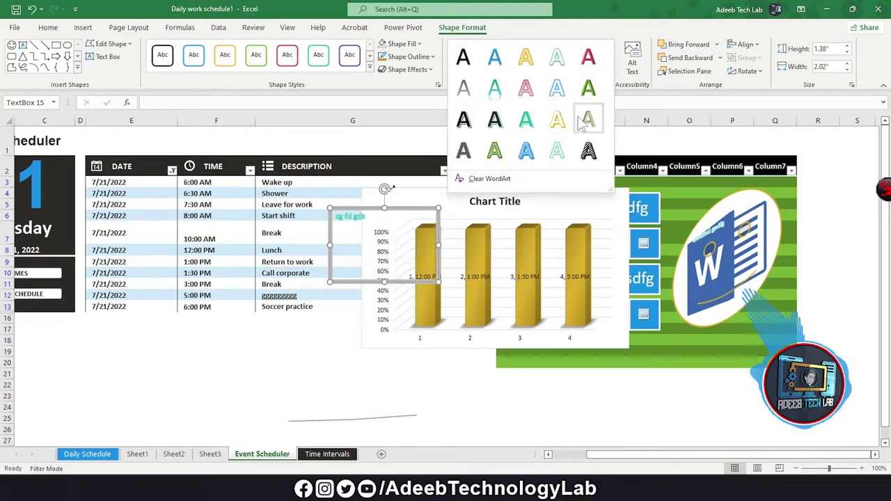
pyautogui.press('Escape')
pyautogui.click(852, 8)
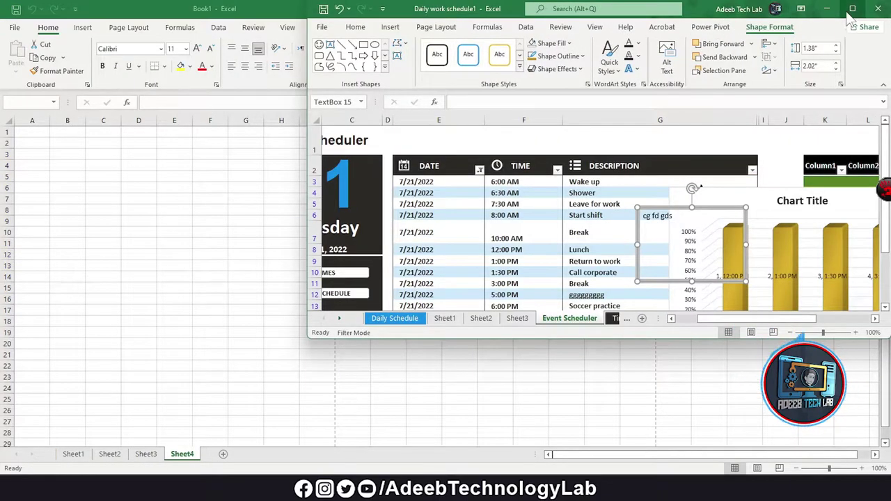
pyautogui.click(852, 9)
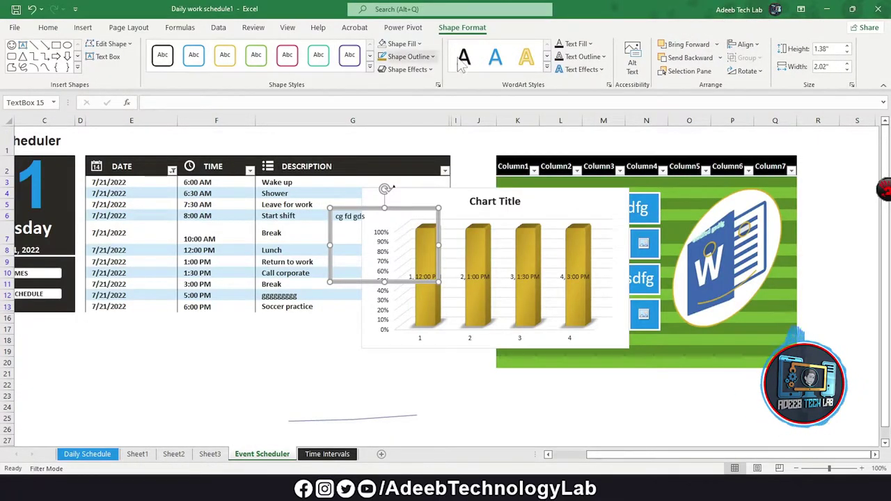
pyautogui.scroll(9, 299, 49)
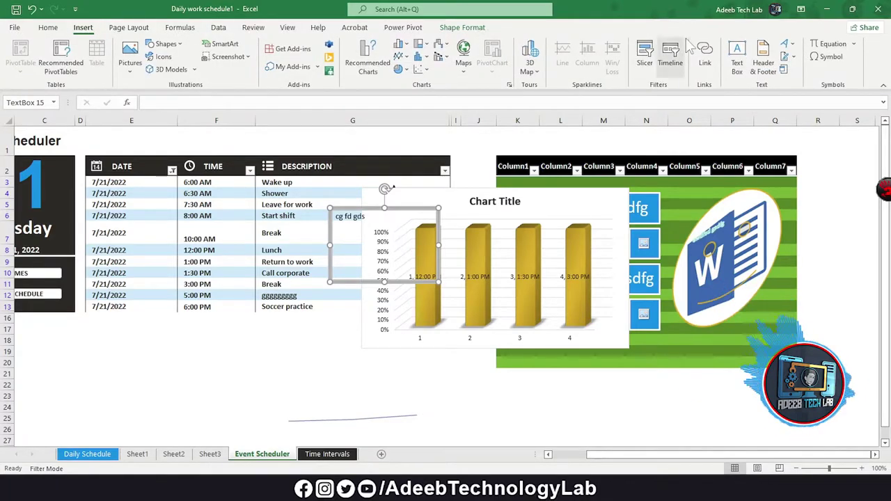
# Step: Put the page number in the header's centre section and the current date in the right section
pyautogui.click(764, 73)
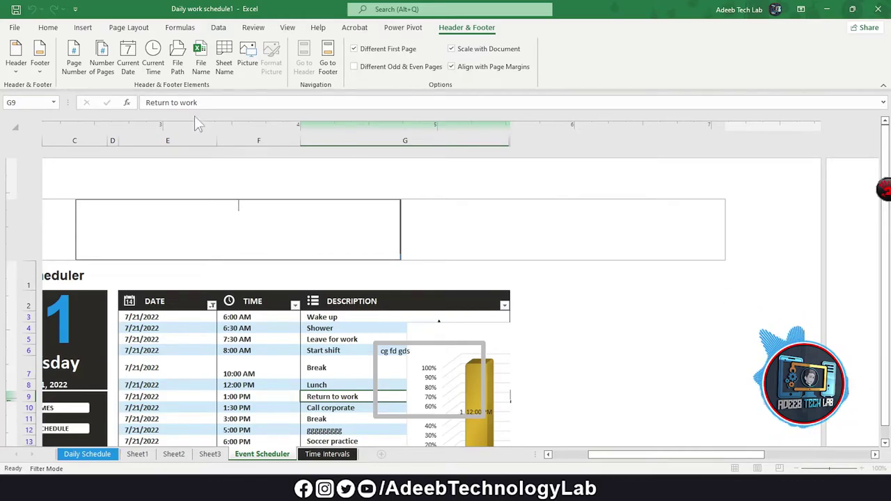
pyautogui.click(20, 70)
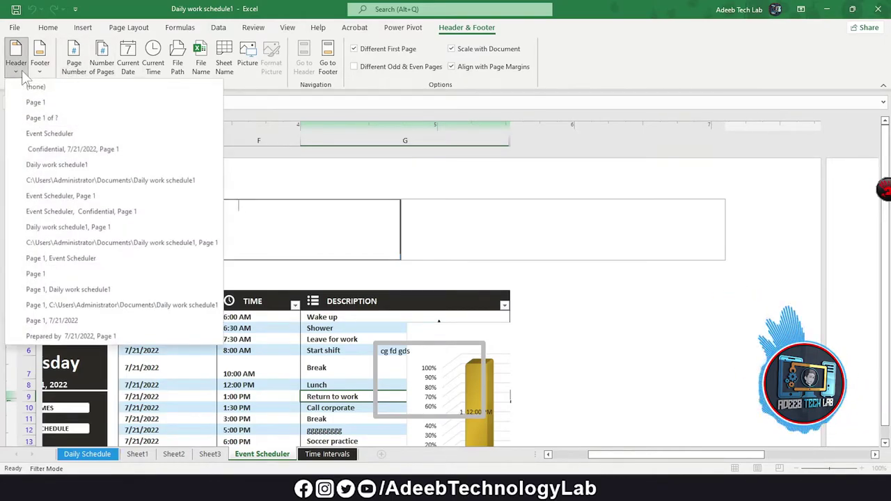
pyautogui.click(20, 71)
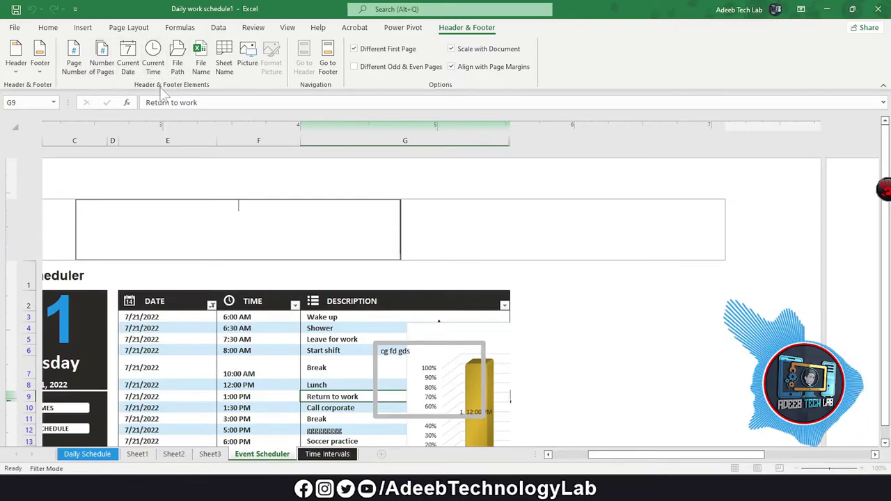
pyautogui.click(76, 61)
pyautogui.click(424, 228)
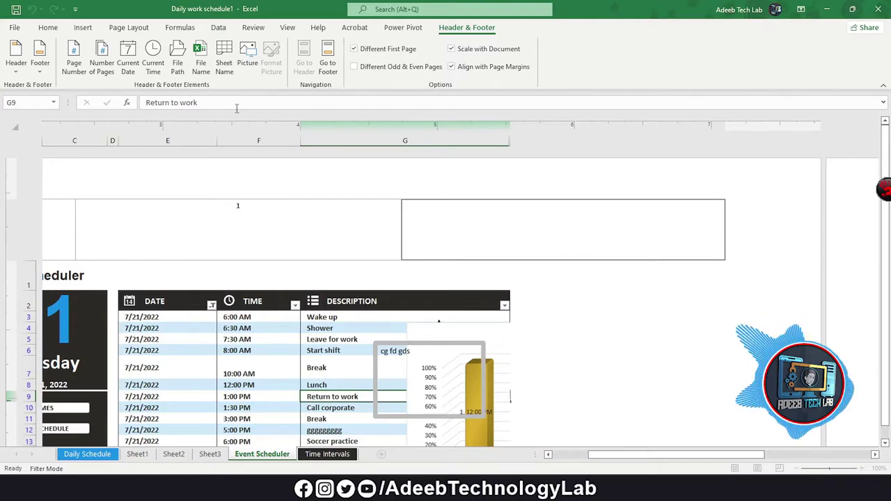
pyautogui.click(127, 61)
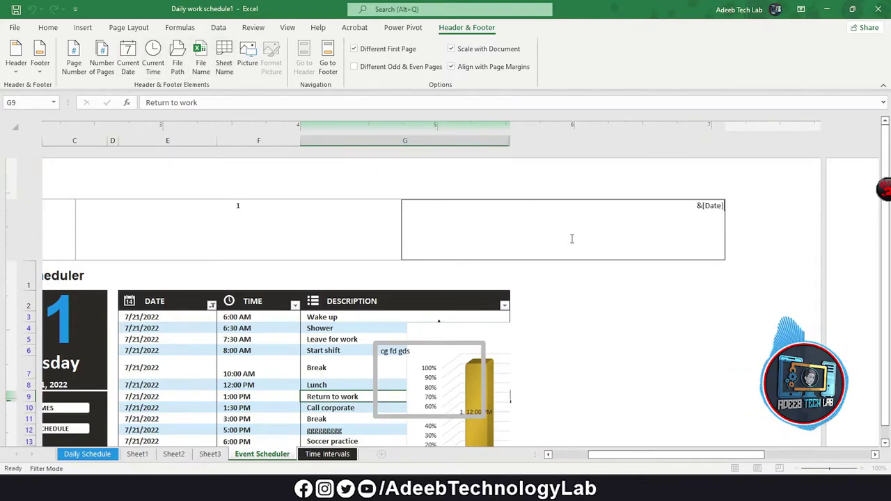
pyautogui.click(48, 28)
pyautogui.click(497, 207)
pyautogui.click(606, 272)
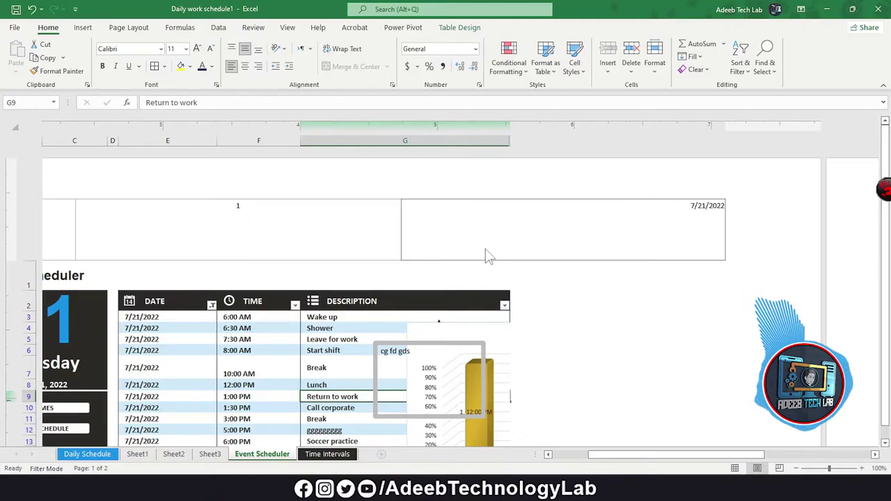
# Step: Scroll to page one and click into the header's right section to check it
pyautogui.keyDown('ctrl'); pyautogui.scroll(-6, 354, 224); pyautogui.keyUp('ctrl')
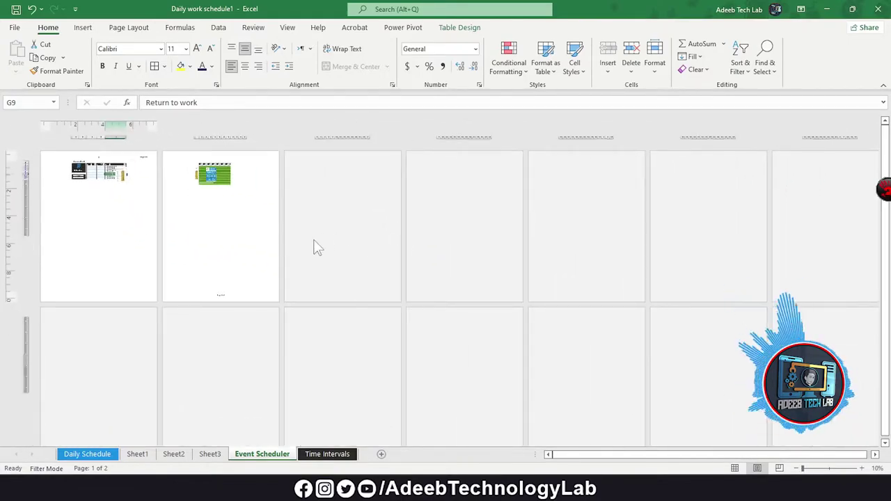
pyautogui.scroll(-1, 139, 209)
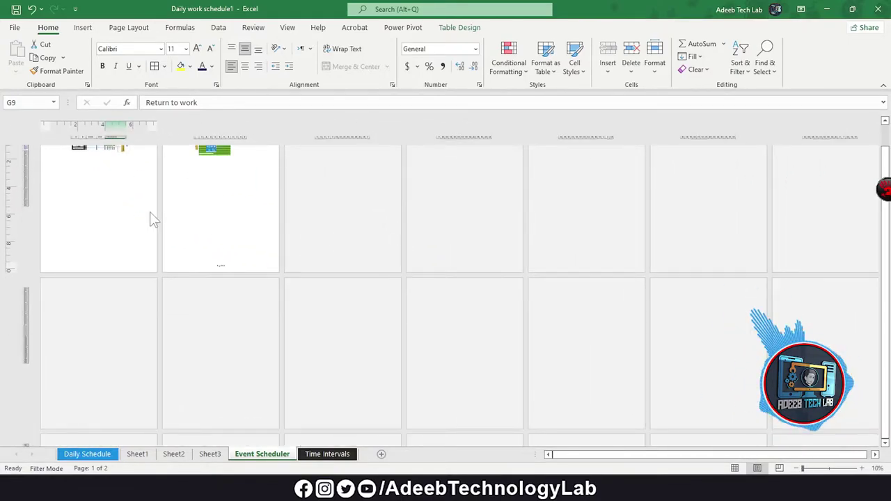
pyautogui.keyDown('ctrl'); pyautogui.scroll(3, 225, 226); pyautogui.keyUp('ctrl')
pyautogui.click(198, 186)
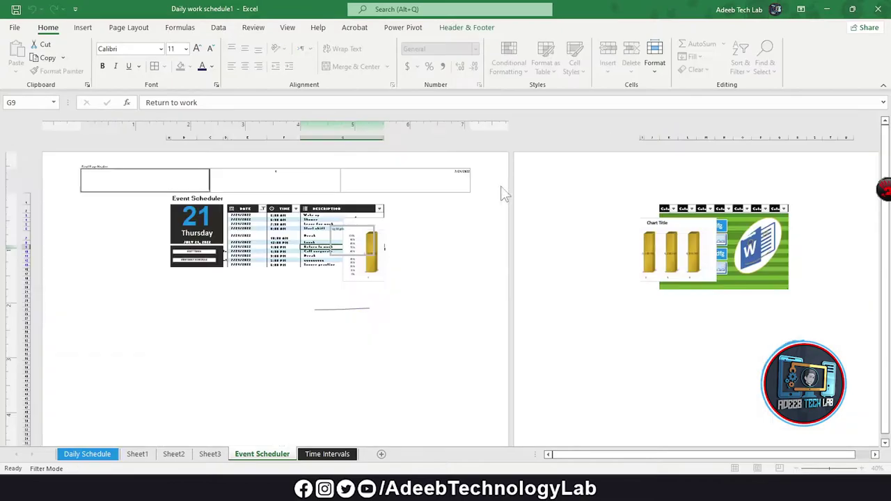
pyautogui.click(439, 176)
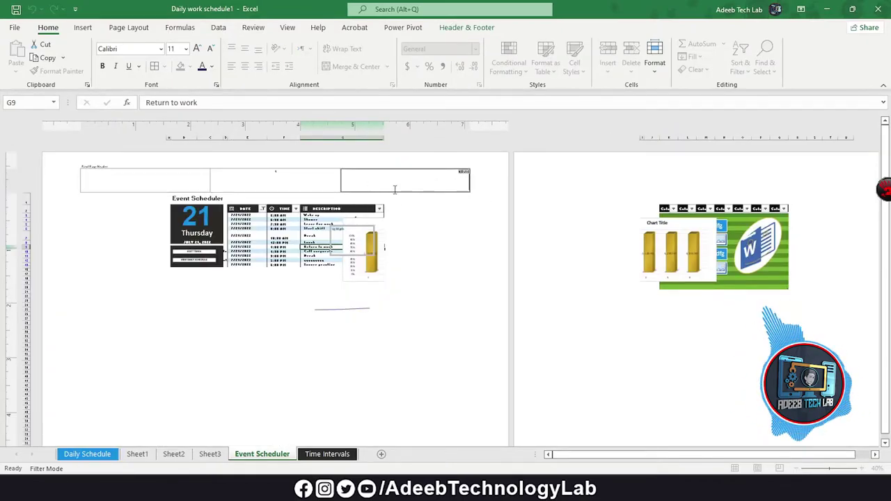
pyautogui.keyDown('ctrl'); pyautogui.scroll(3, 464, 255); pyautogui.keyUp('ctrl')
pyautogui.scroll(-5, 525, 261)
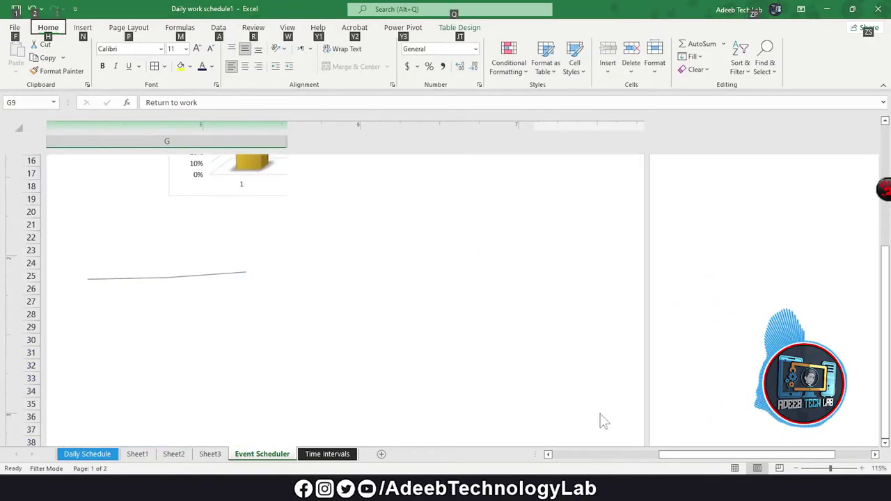
pyautogui.press('alt')
pyautogui.moveTo(747, 452); pyautogui.dragTo(640, 454)
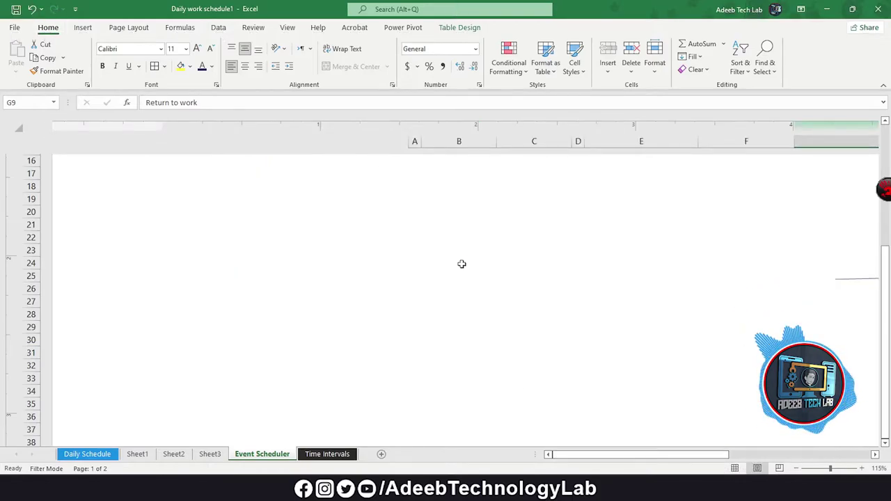
# Step: Re-enter and leave header editing, scrolling back to the top of the page
pyautogui.keyDown('ctrl'); pyautogui.scroll(-3, 462, 263); pyautogui.keyUp('ctrl')
pyautogui.keyDown('ctrl'); pyautogui.scroll(-1, 461, 264); pyautogui.keyUp('ctrl')
pyautogui.keyDown('ctrl'); pyautogui.scroll(-1, 461, 263); pyautogui.keyUp('ctrl')
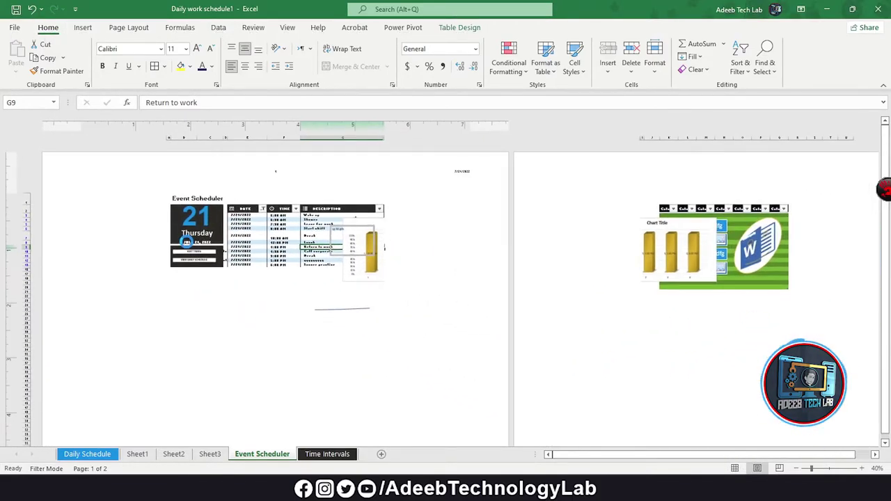
pyautogui.keyDown('ctrl'); pyautogui.scroll(2, 449, 195); pyautogui.keyUp('ctrl')
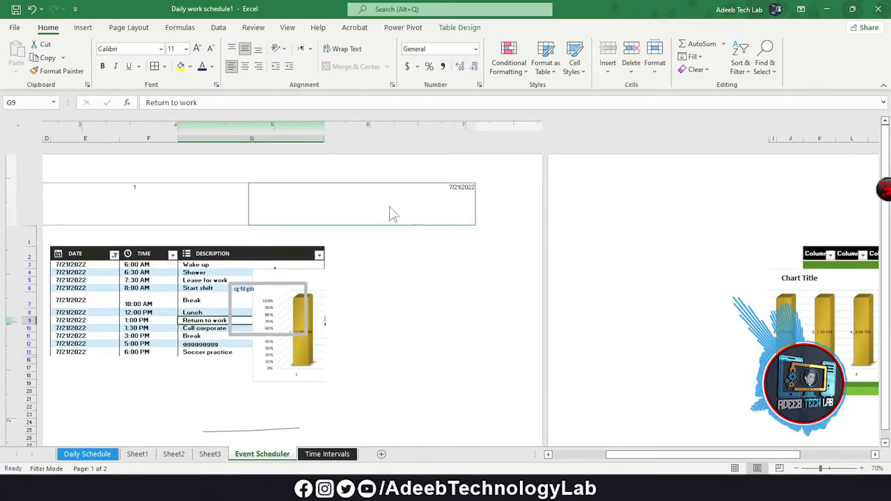
pyautogui.click(189, 204)
pyautogui.click(400, 268)
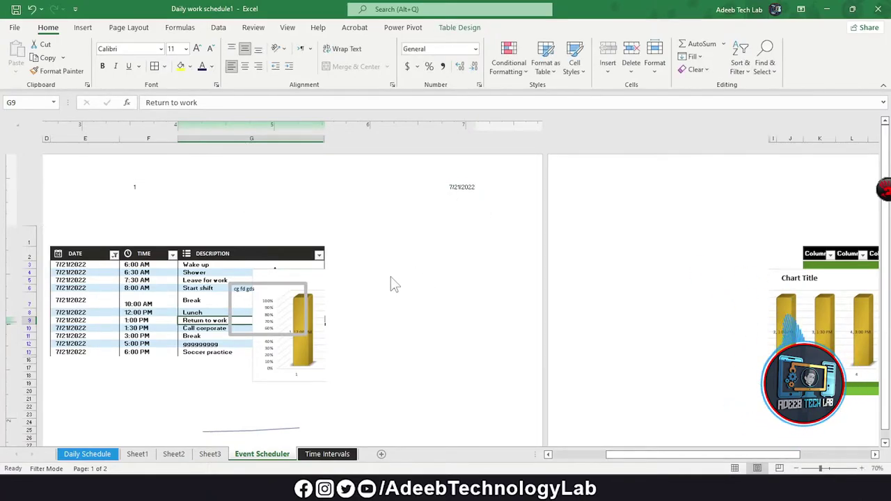
pyautogui.scroll(-3, 391, 282)
pyautogui.scroll(3, 390, 291)
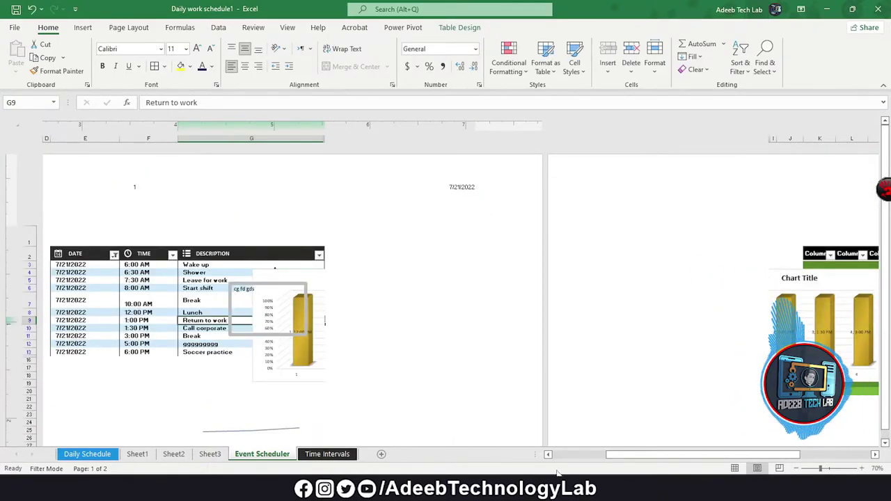
pyautogui.scroll(-10, 460, 225)
pyautogui.scroll(3, 440, 327)
pyautogui.scroll(4, 440, 327)
pyautogui.scroll(3, 440, 327)
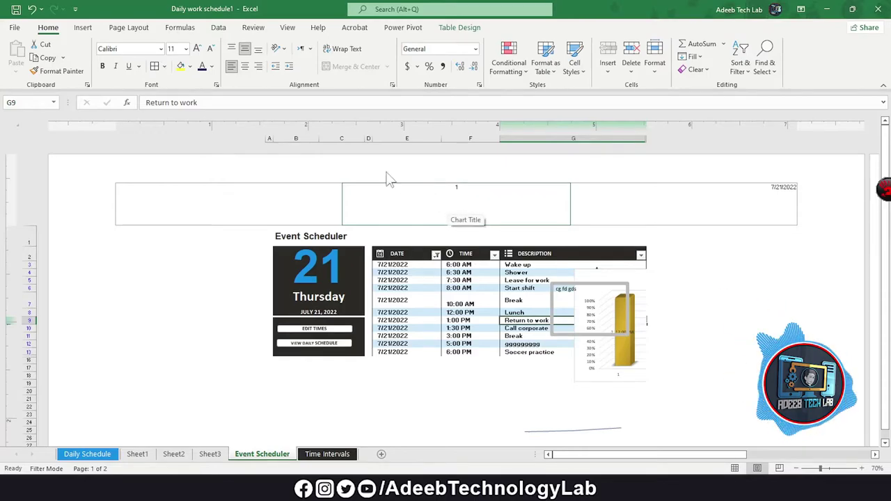
# Step: Preview WordArt styles, then open Add Signature Services online and minimise the browser
pyautogui.click(128, 27)
pyautogui.click(83, 27)
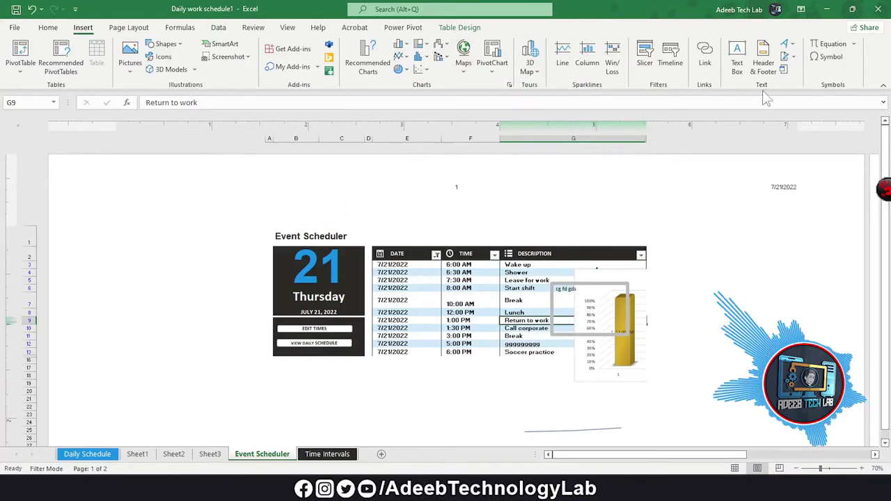
pyautogui.click(786, 43)
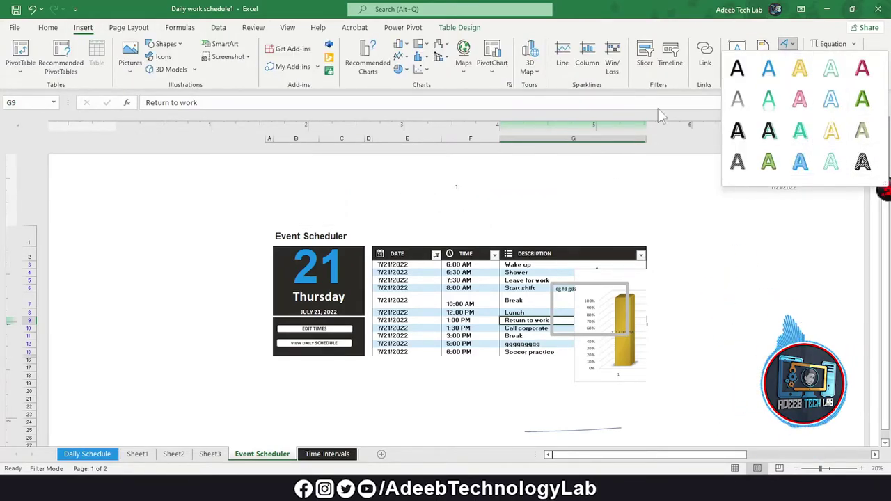
pyautogui.click(794, 32)
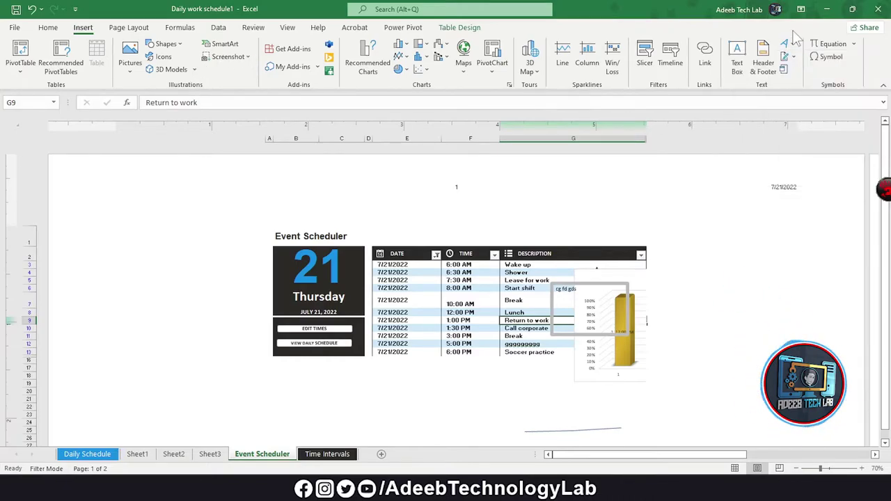
pyautogui.click(792, 57)
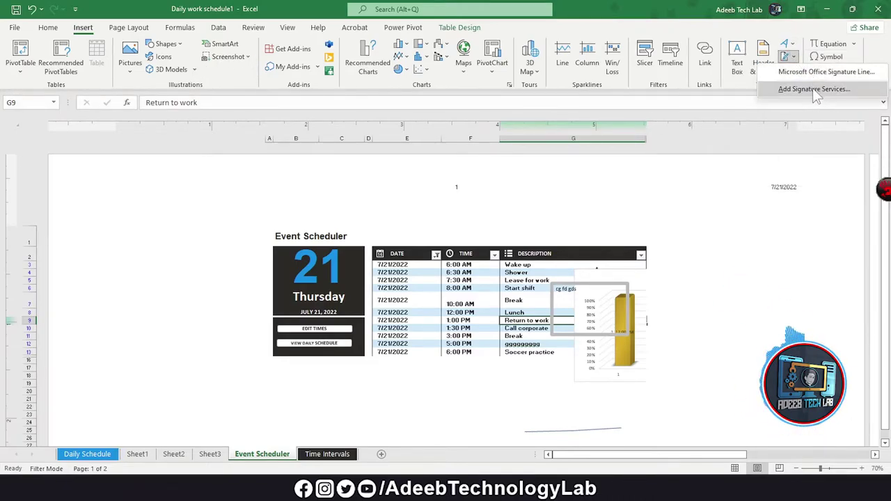
pyautogui.click(814, 89)
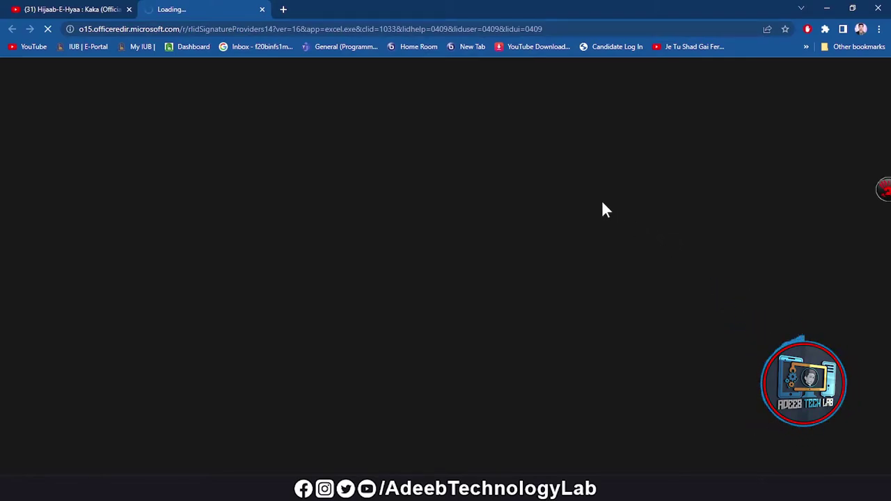
pyautogui.click(825, 10)
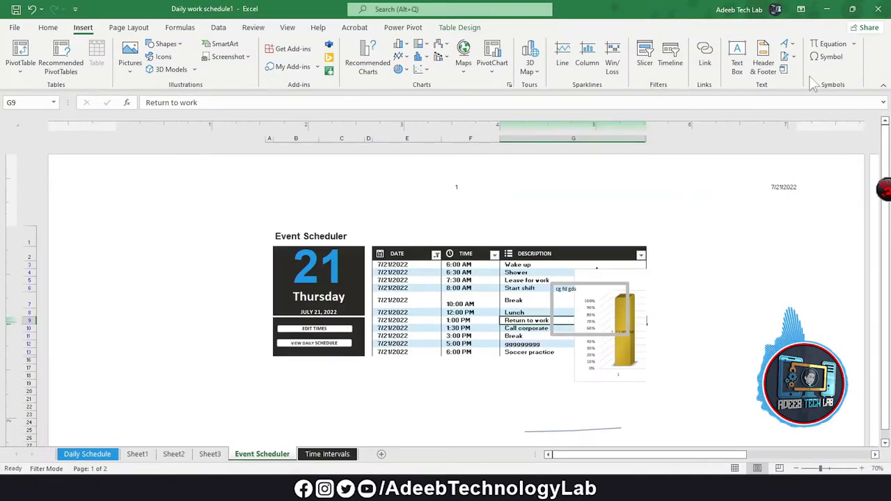
# Step: Insert the Binomial Theorem equation and start editing it
pyautogui.click(853, 44)
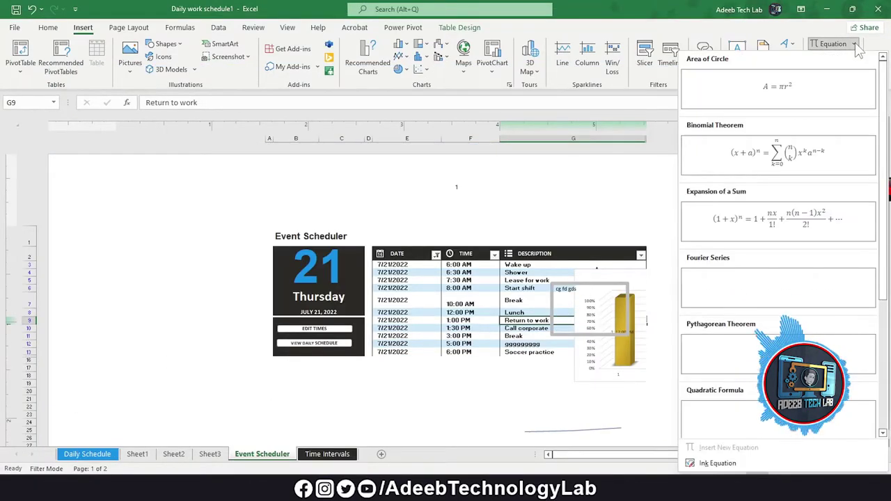
pyautogui.click(798, 167)
pyautogui.click(435, 329)
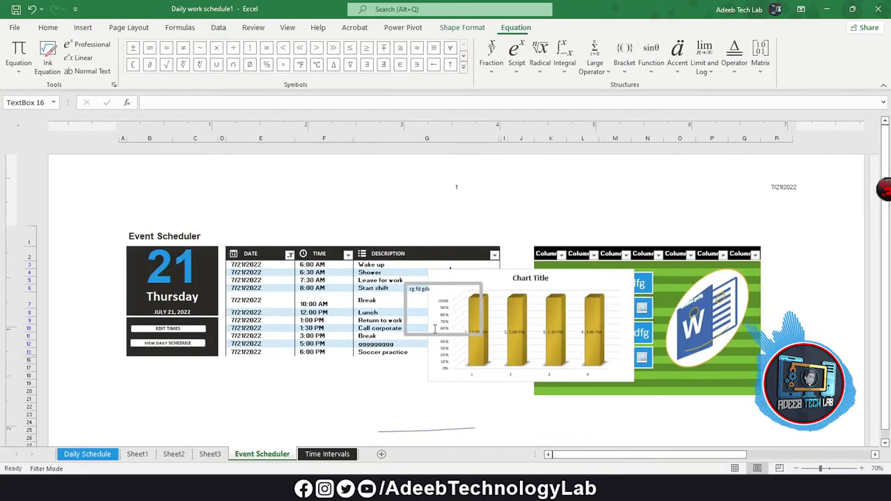
pyautogui.scroll(-9, 408, 248)
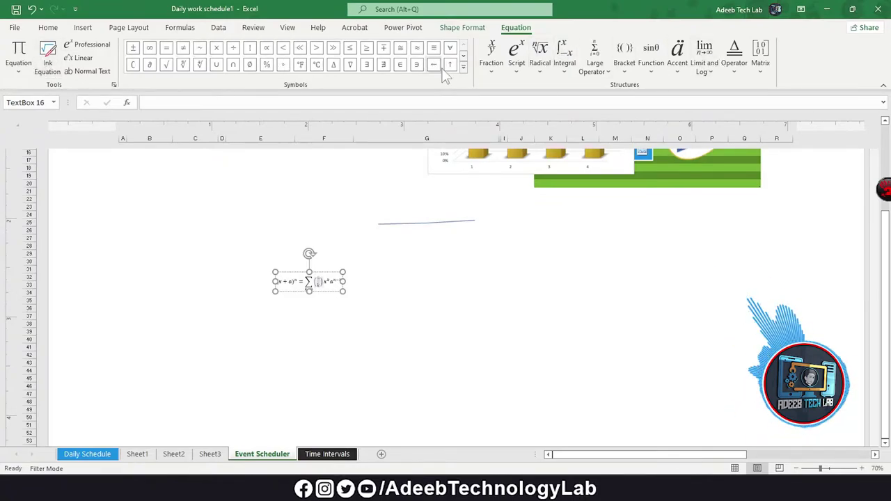
# Step: Browse the Symbols, Radical and Matrix galleries on the Equation tab
pyautogui.click(462, 67)
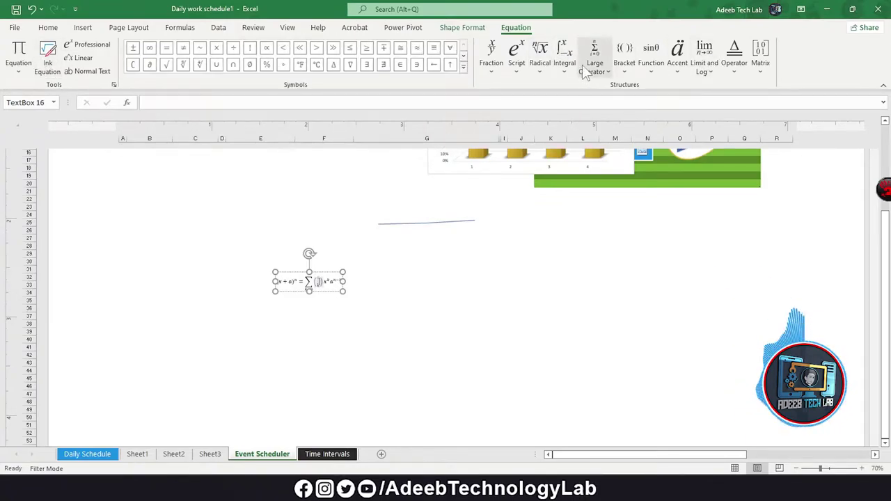
pyautogui.click(539, 56)
pyautogui.click(760, 56)
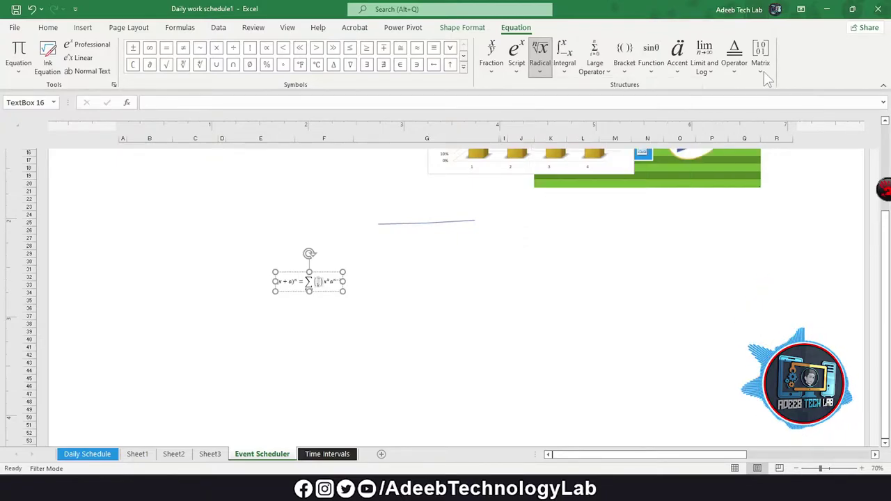
pyautogui.scroll(9, 452, 42)
pyautogui.scroll(1, 452, 42)
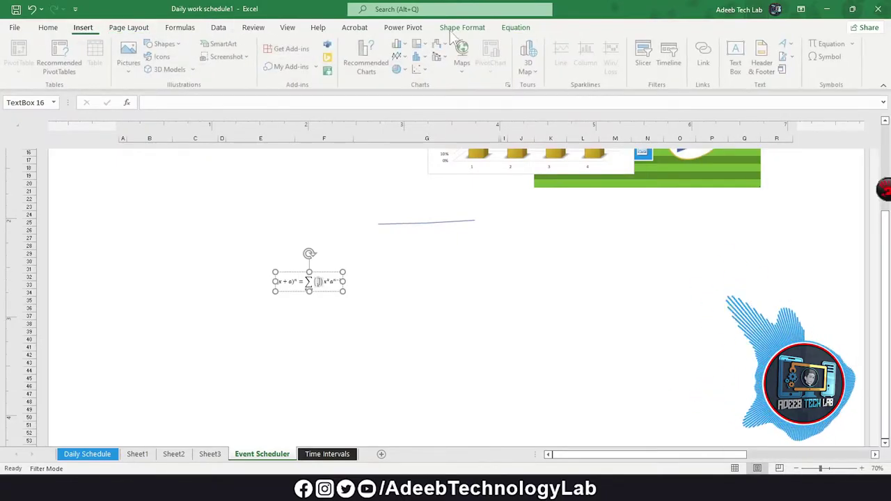
# Step: Insert the Less-Than Sign (003C) symbol from the Airstrike Gradient font
pyautogui.click(828, 57)
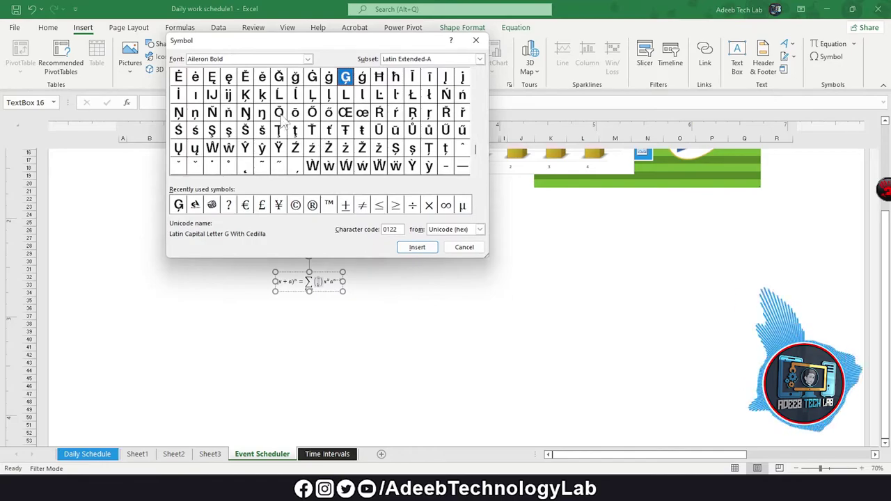
pyautogui.moveTo(476, 149); pyautogui.dragTo(467, 105)
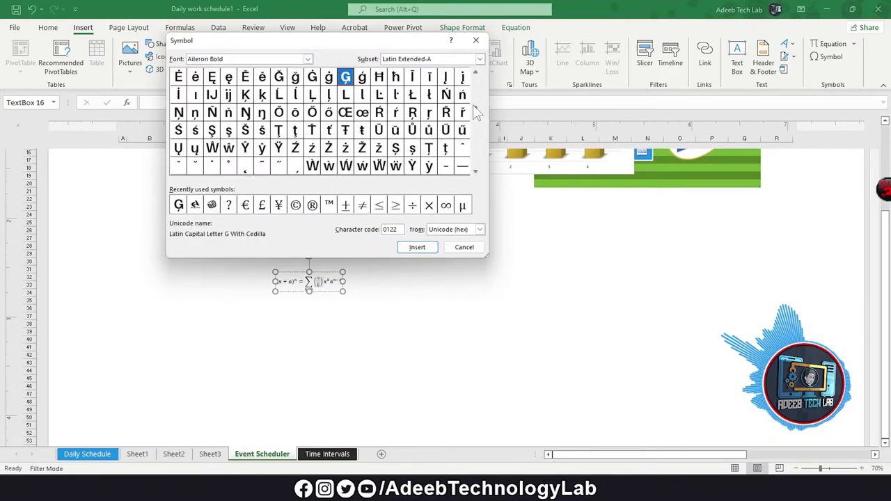
pyautogui.click(307, 58)
pyautogui.click(250, 91)
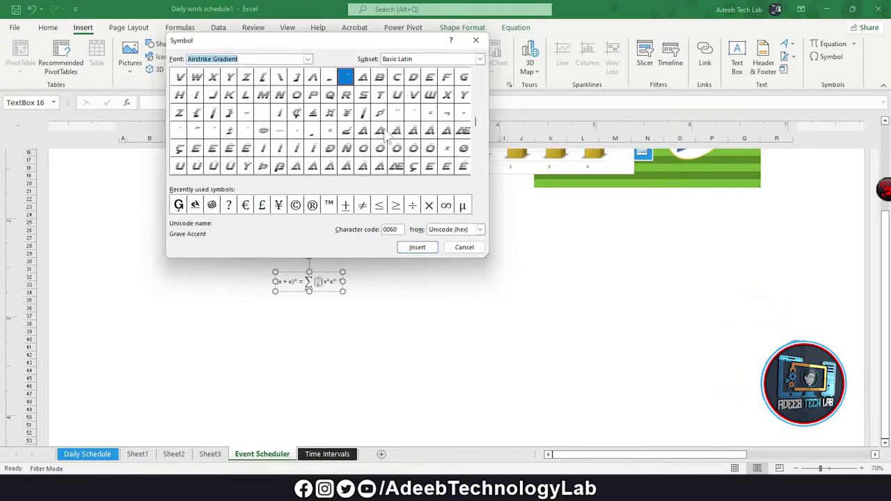
pyautogui.moveTo(476, 119); pyautogui.dragTo(474, 93)
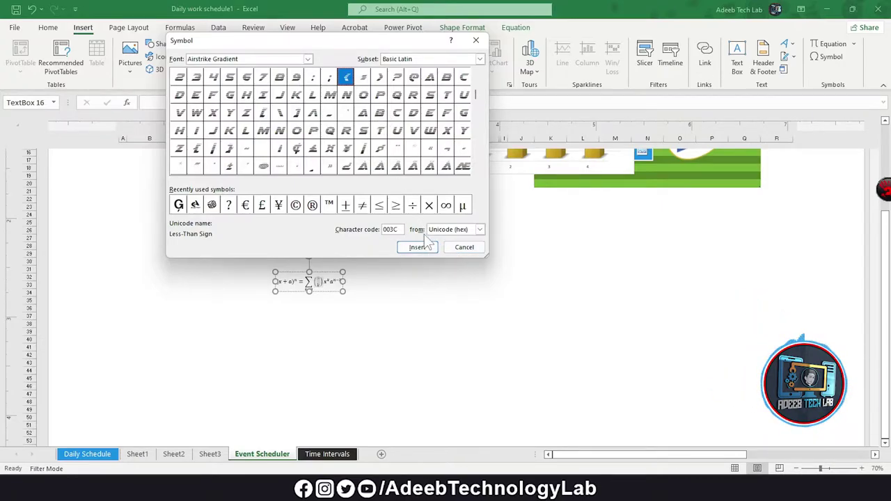
pyautogui.click(454, 250)
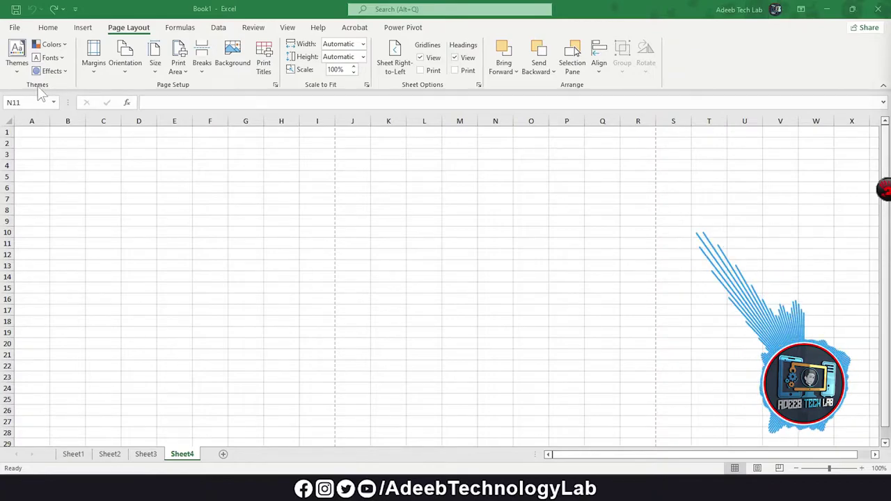
# Step: Create a new workbook from the Daily work schedule template and select cell F6
pyautogui.click(21, 33)
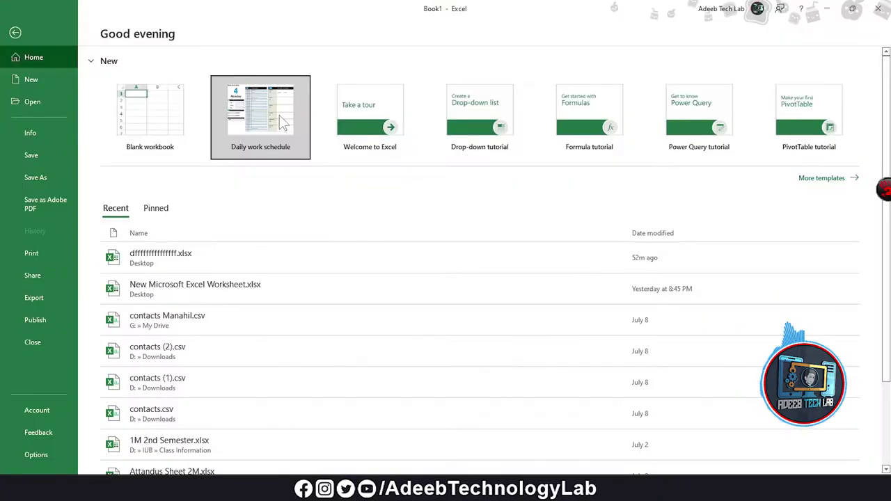
pyautogui.click(295, 130)
pyautogui.click(508, 283)
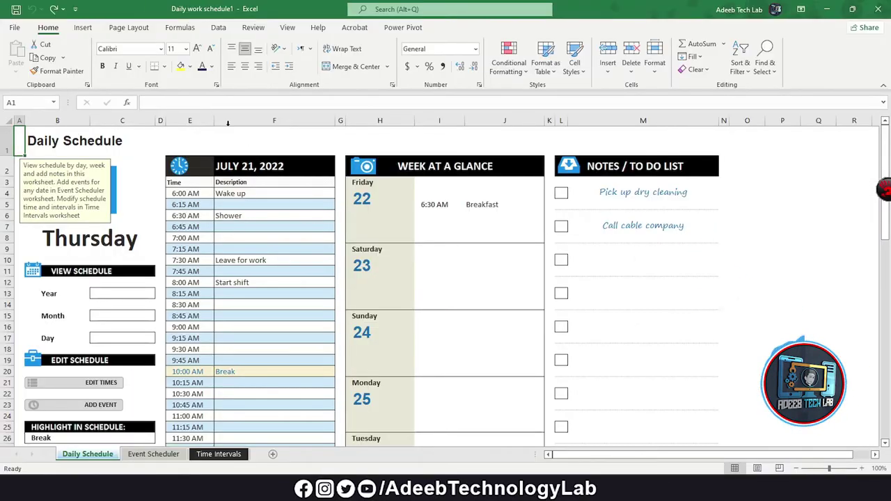
pyautogui.click(264, 215)
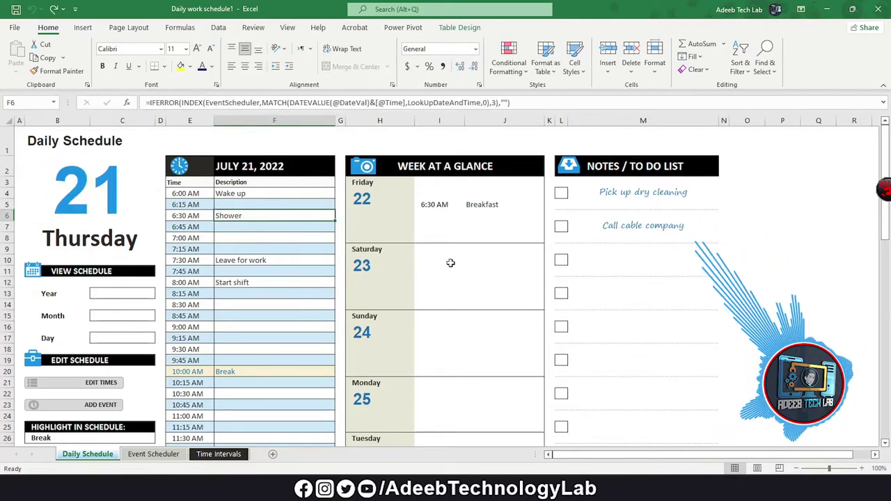
# Step: Browse the document themes gallery and apply the Ion theme to the schedule
pyautogui.click(129, 28)
pyautogui.click(17, 56)
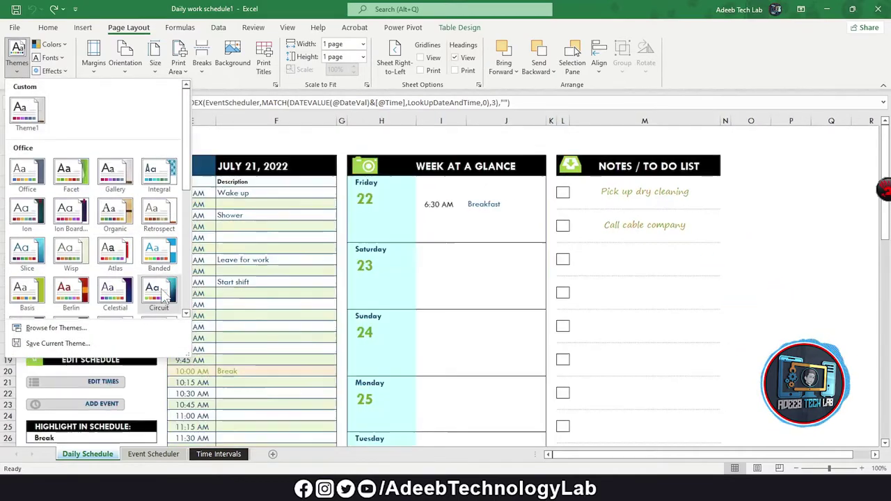
pyautogui.scroll(-3, 139, 265)
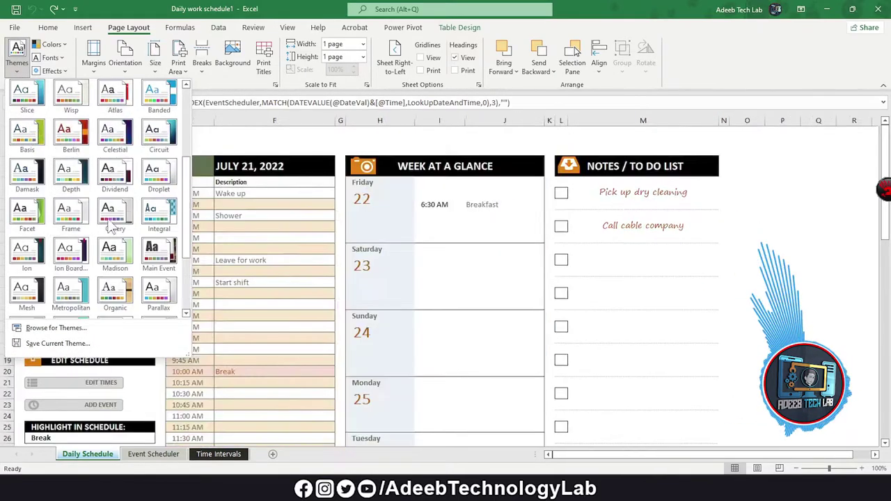
pyautogui.scroll(5, 111, 226)
pyautogui.scroll(-10, 77, 261)
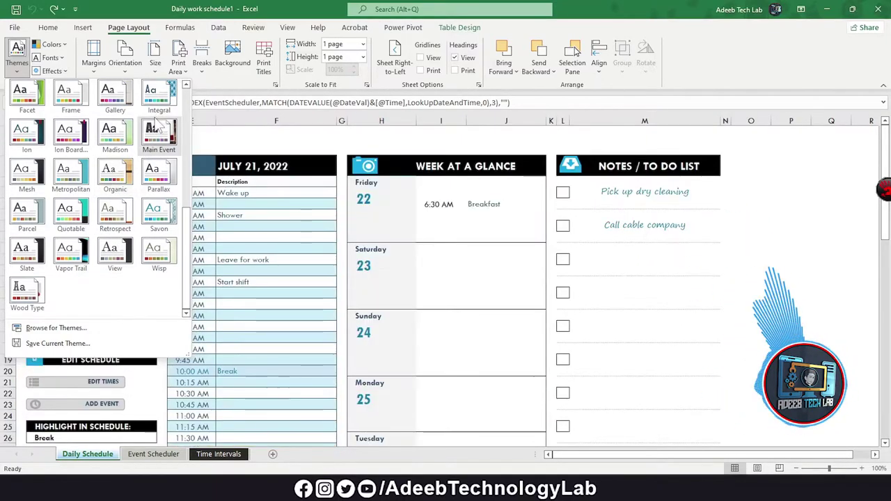
pyautogui.scroll(5, 134, 102)
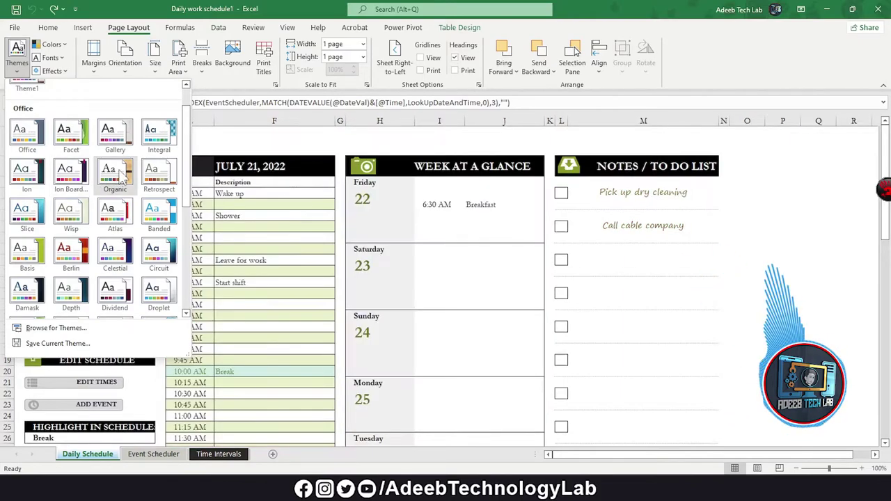
pyautogui.click(20, 174)
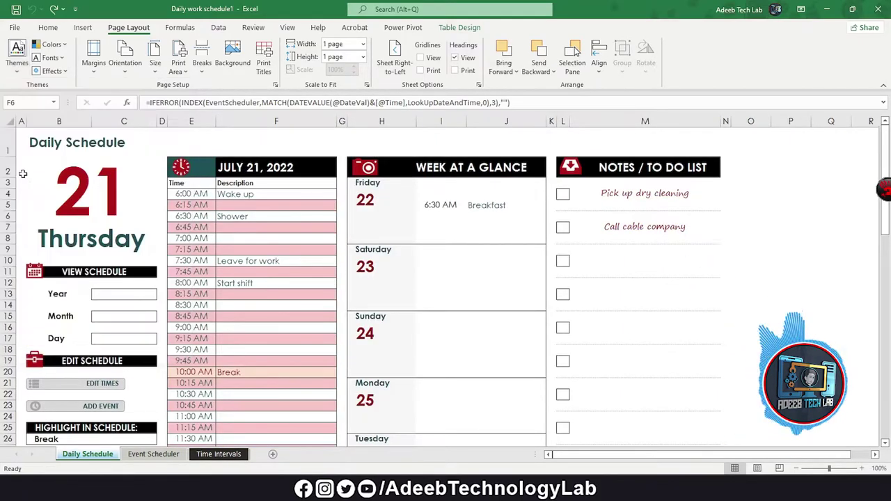
pyautogui.scroll(-3, 470, 300)
pyautogui.scroll(3, 166, 134)
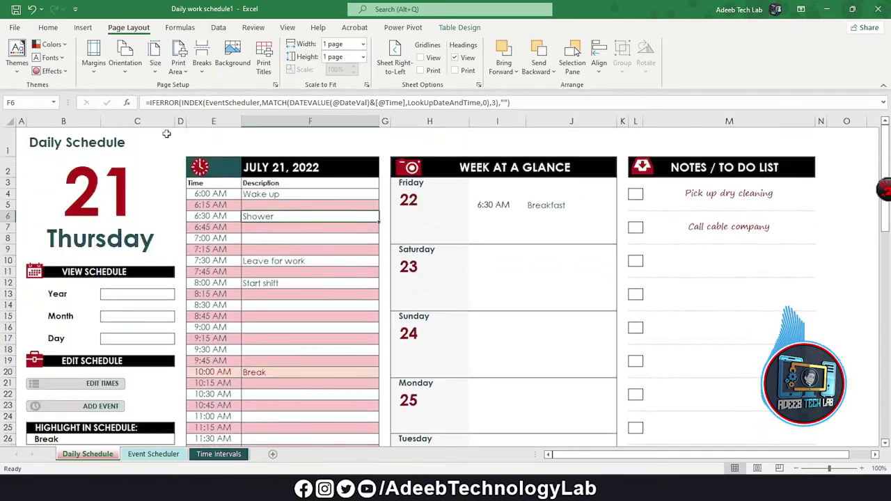
# Step: Look through the theme Fonts, Colors and Effects lists, leaving them unchanged, then view the Margins presets
pyautogui.click(59, 60)
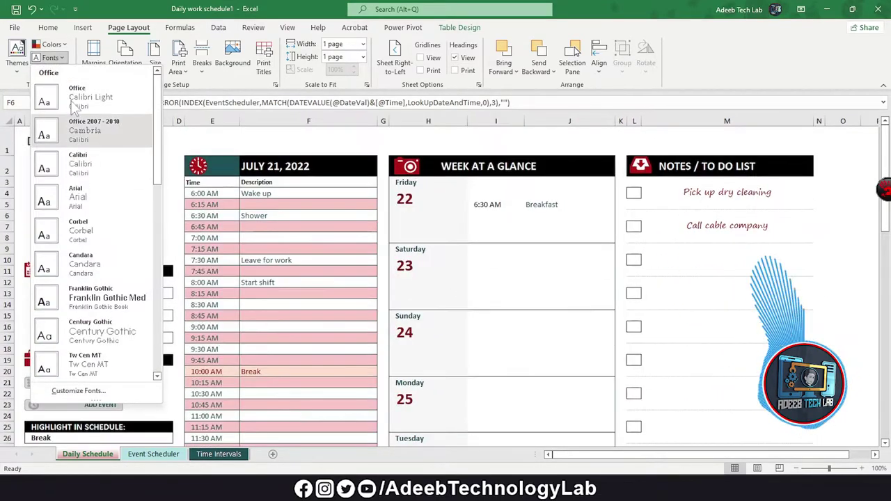
pyautogui.click(59, 60)
pyautogui.click(52, 44)
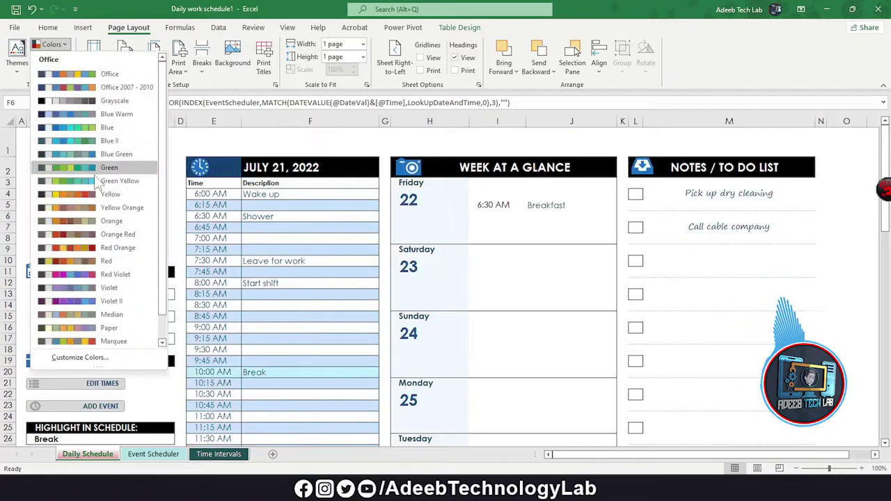
pyautogui.press('Escape')
pyautogui.click(60, 57)
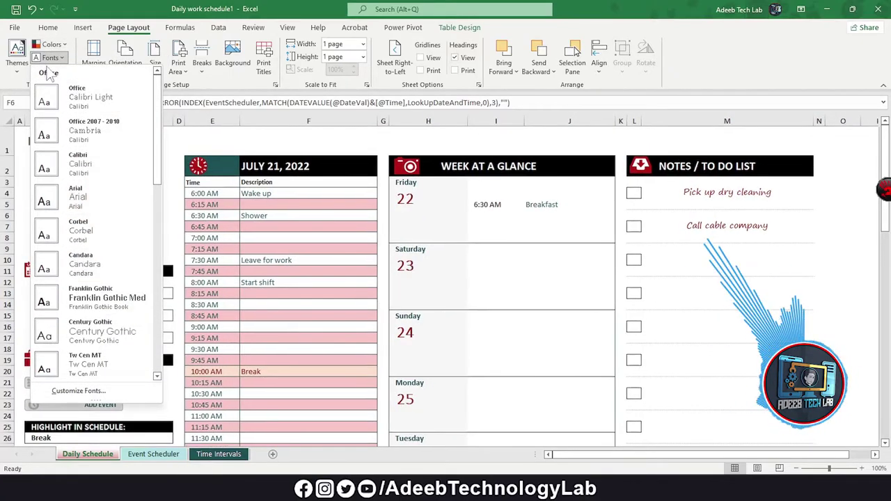
pyautogui.click(52, 70)
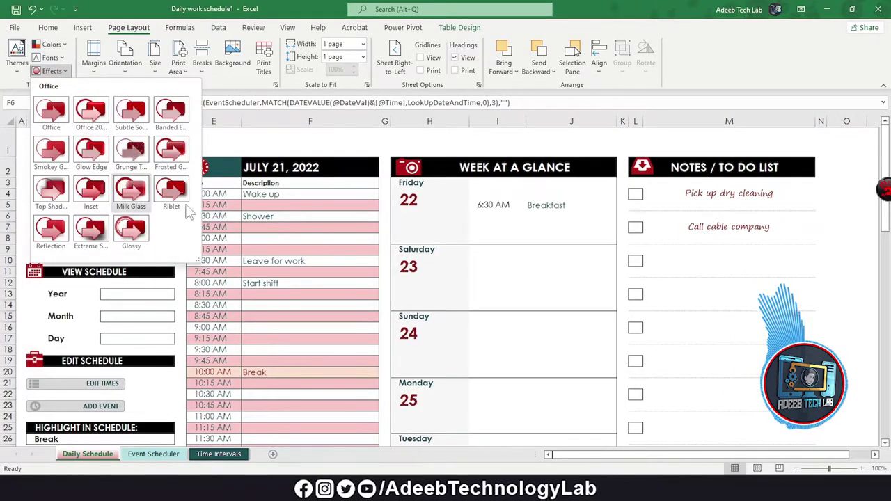
pyautogui.click(127, 70)
pyautogui.click(93, 59)
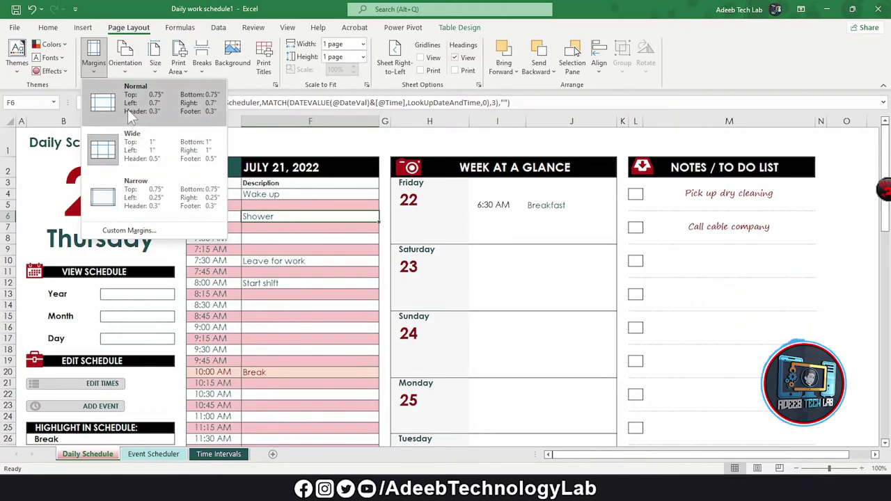
# Step: Apply Narrow page margins and keep Portrait orientation for the Daily Schedule sheet
pyautogui.click(136, 195)
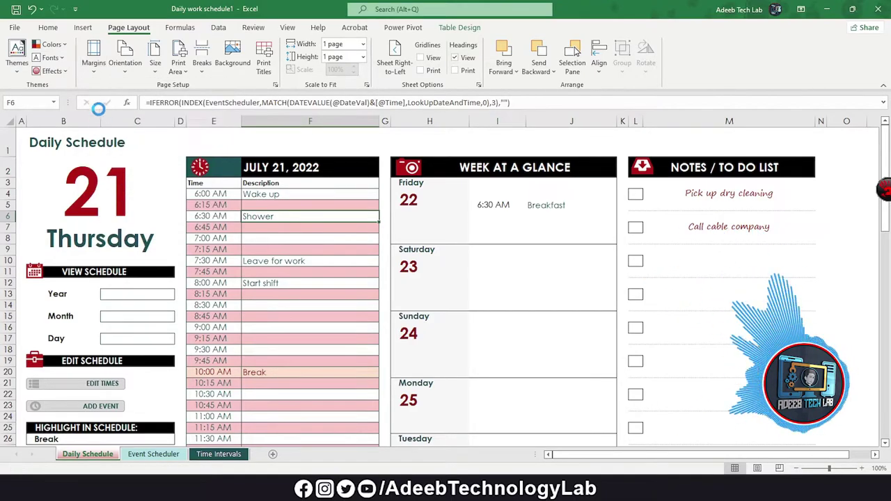
pyautogui.click(93, 56)
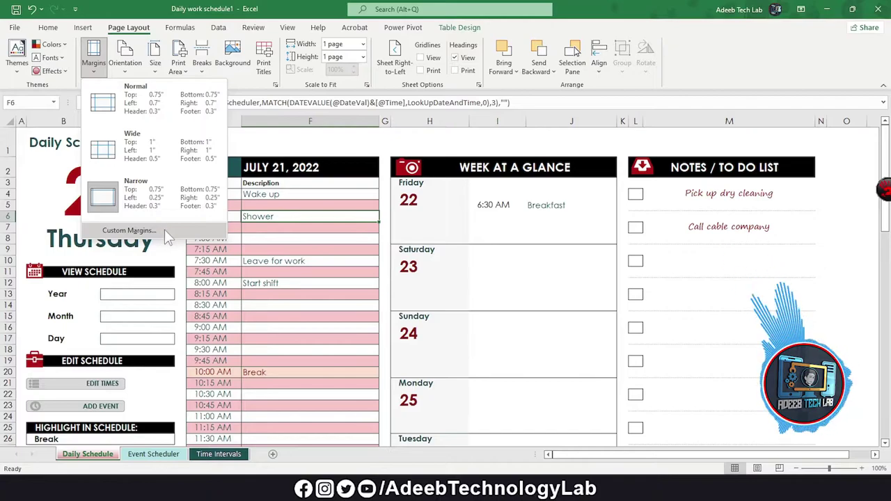
pyautogui.click(271, 197)
pyautogui.click(125, 55)
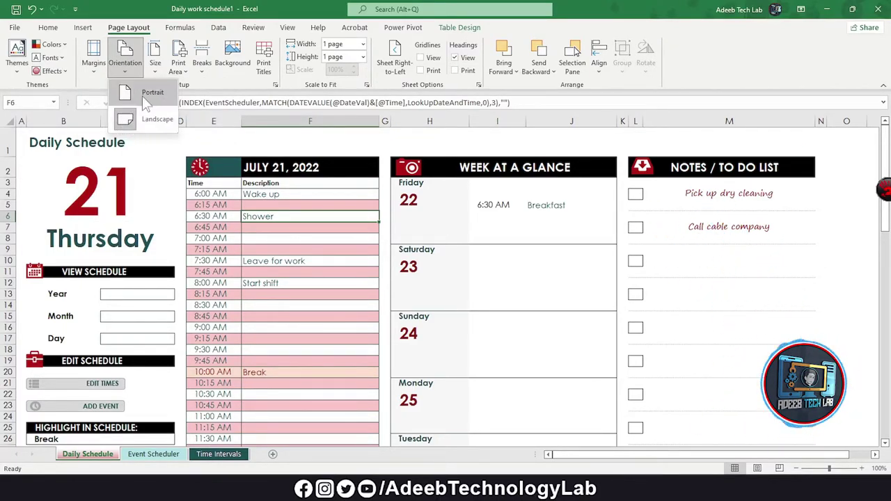
pyautogui.click(146, 93)
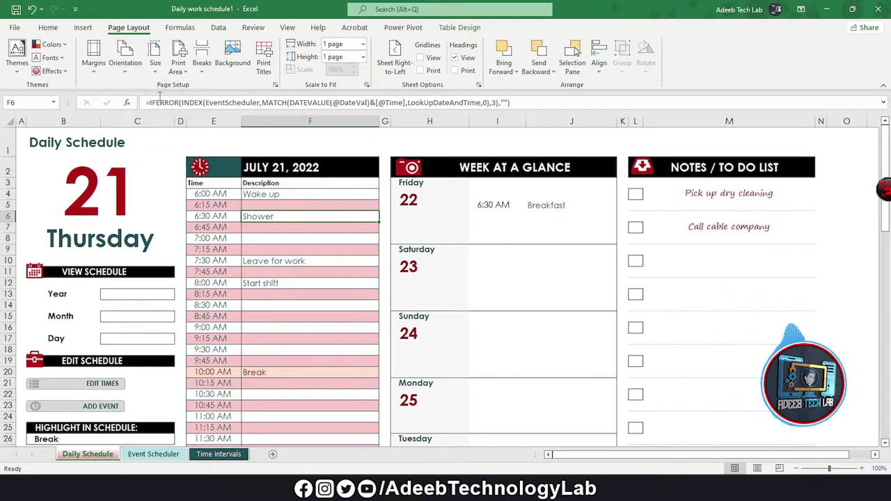
pyautogui.scroll(-6, 338, 230)
pyautogui.scroll(6, 334, 232)
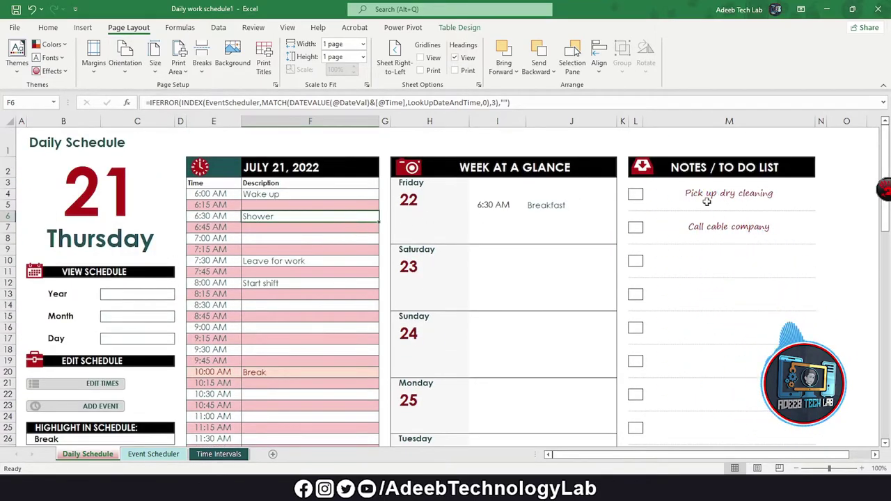
# Step: Check the schedule's page layout in print preview, then return to the sheet
pyautogui.click(683, 294)
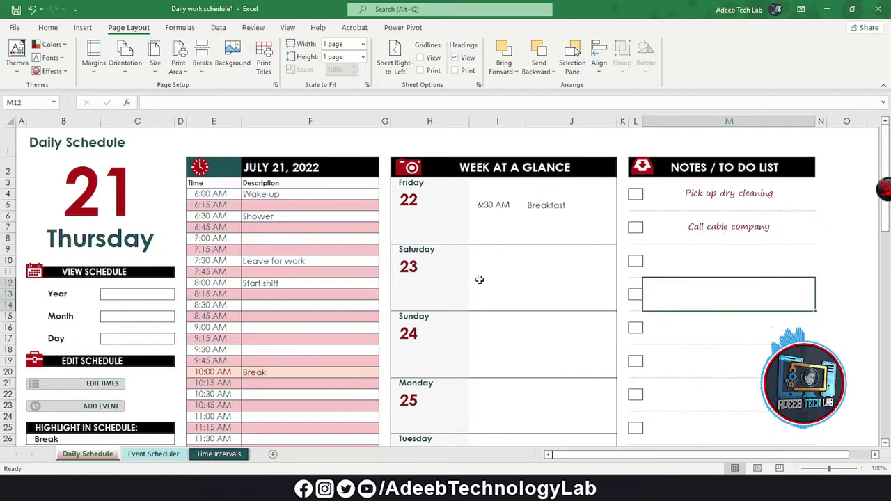
pyautogui.hotkey('ctrl', 'p')
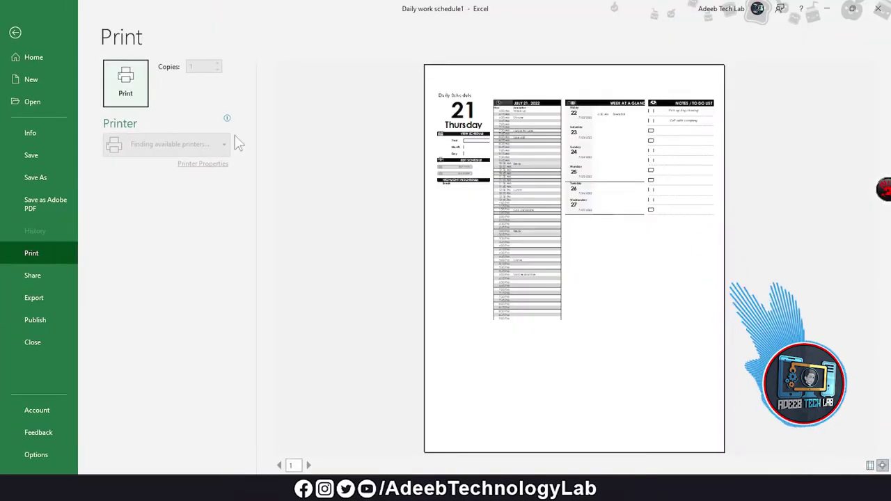
pyautogui.click(26, 31)
pyautogui.scroll(-14, 643, 364)
pyautogui.scroll(-7, 628, 360)
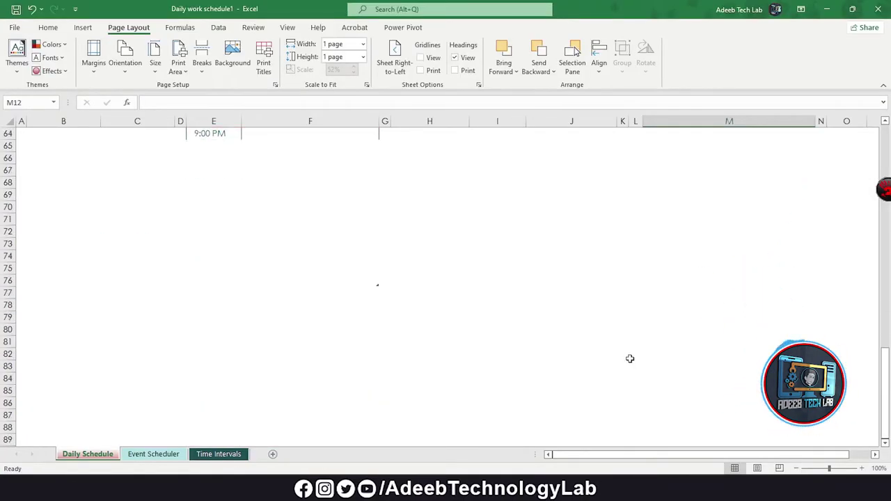
pyautogui.scroll(13, 631, 283)
pyautogui.scroll(8, 630, 278)
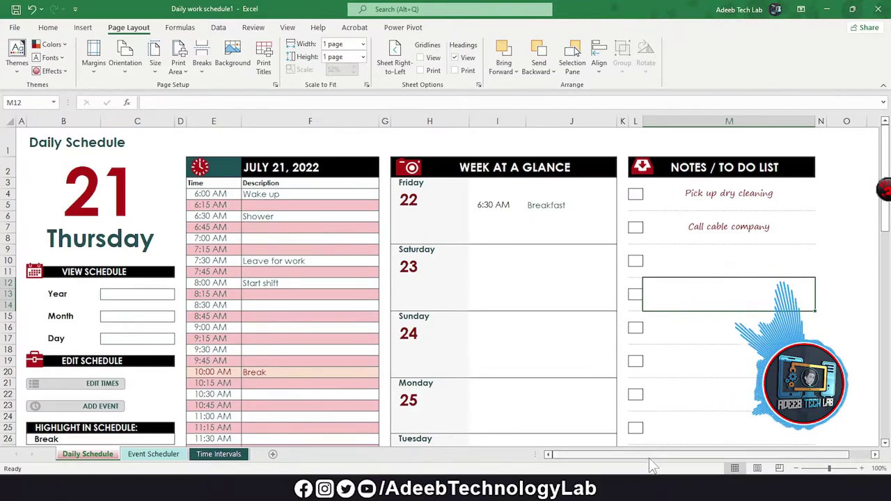
# Step: Look at the Event Scheduler and Time Intervals sheets, then add a new blank Sheet1
pyautogui.moveTo(688, 454); pyautogui.dragTo(708, 454)
pyautogui.moveTo(639, 451); pyautogui.dragTo(618, 451)
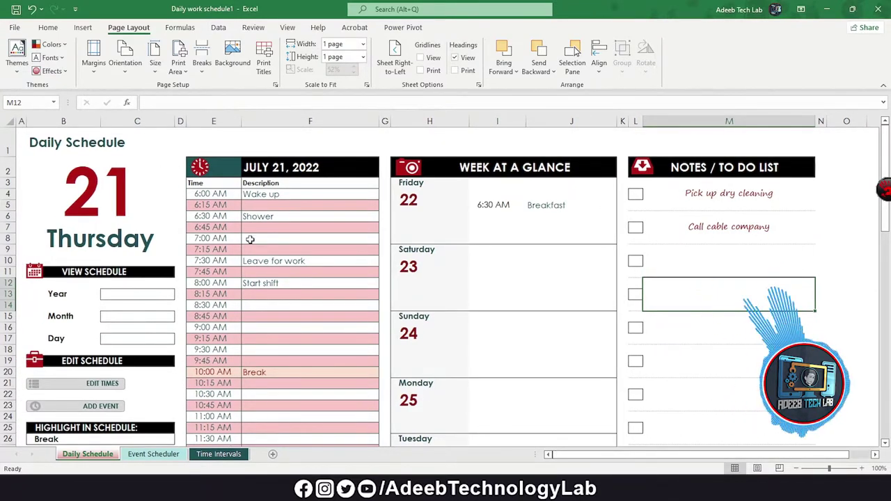
pyautogui.click(147, 456)
pyautogui.click(219, 454)
pyautogui.click(273, 454)
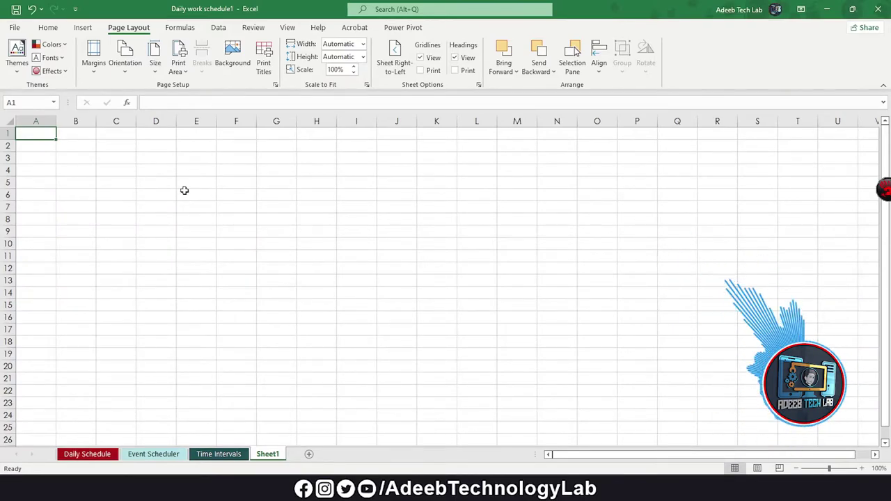
# Step: Preview Sheet1's printed page and check its page area, cells A1 through I24
pyautogui.hotkey('ctrl', 'p')
pyautogui.click(11, 34)
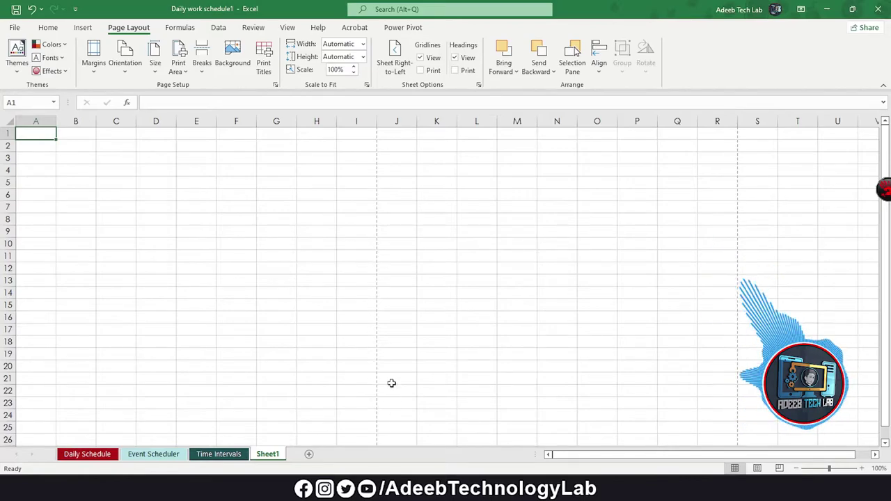
pyautogui.moveTo(358, 136); pyautogui.dragTo(40, 427)
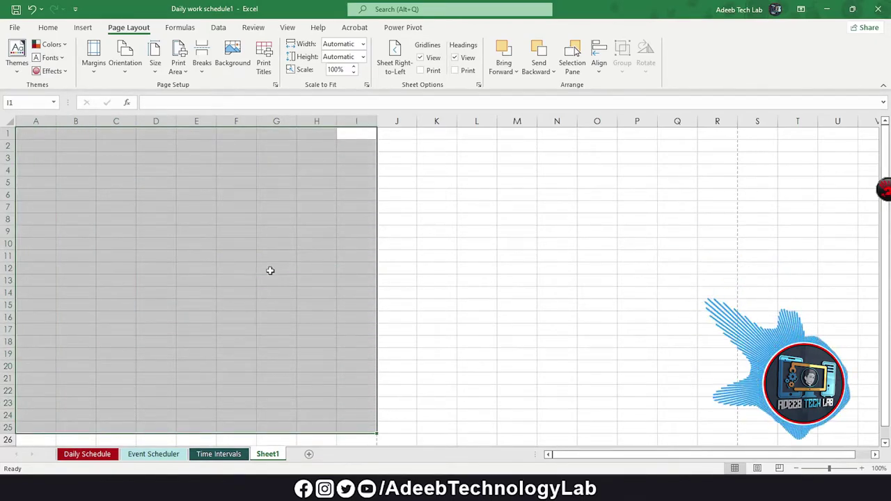
pyautogui.click(269, 273)
# Step: Set Sheet1 to Landscape orientation and look through the paper Size options
pyautogui.click(124, 63)
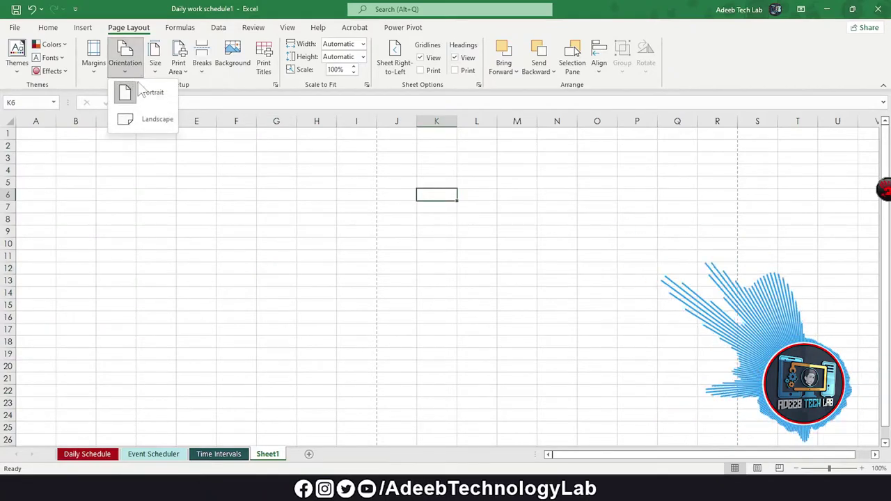
pyautogui.click(153, 125)
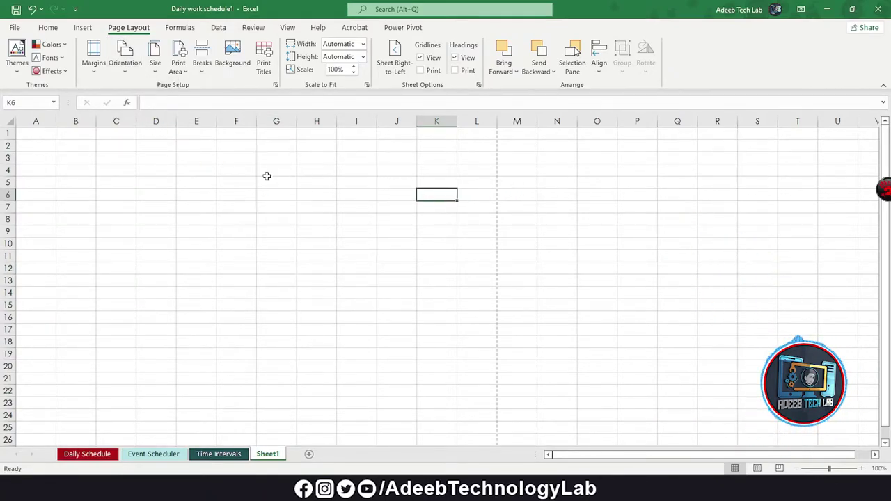
pyautogui.click(155, 63)
pyautogui.scroll(-4, 223, 259)
pyautogui.scroll(4, 221, 279)
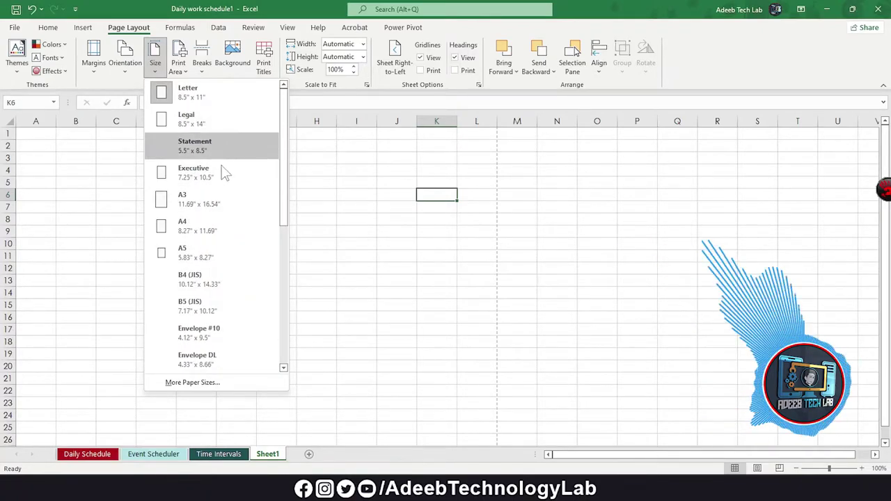
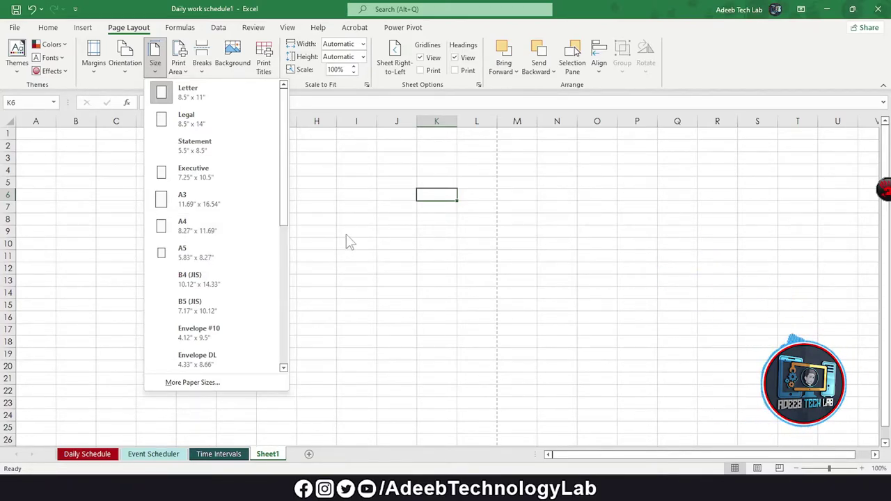
# Step: Leave the paper size unchanged and set the print area to a single selected cell
pyautogui.click(346, 233)
pyautogui.click(276, 230)
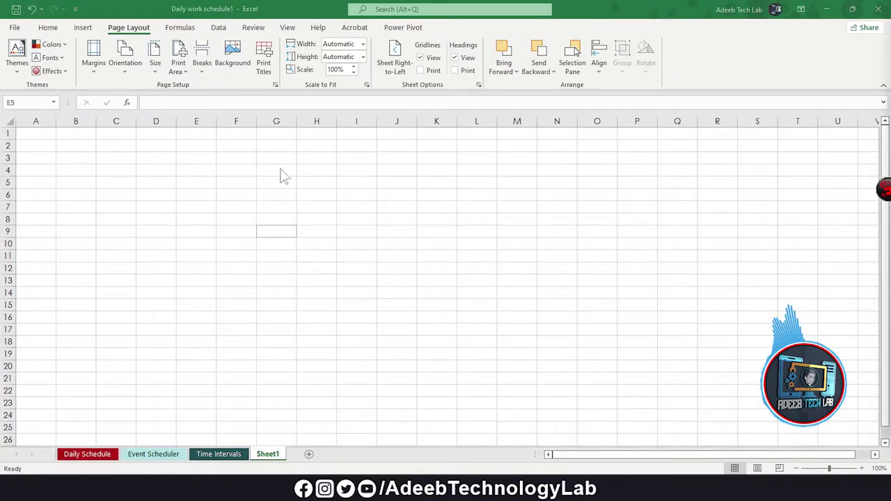
pyautogui.click(181, 73)
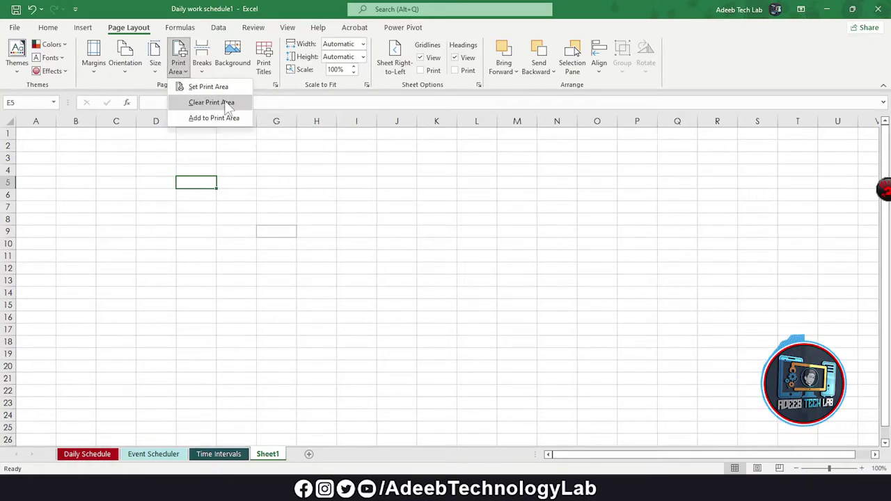
pyautogui.click(209, 86)
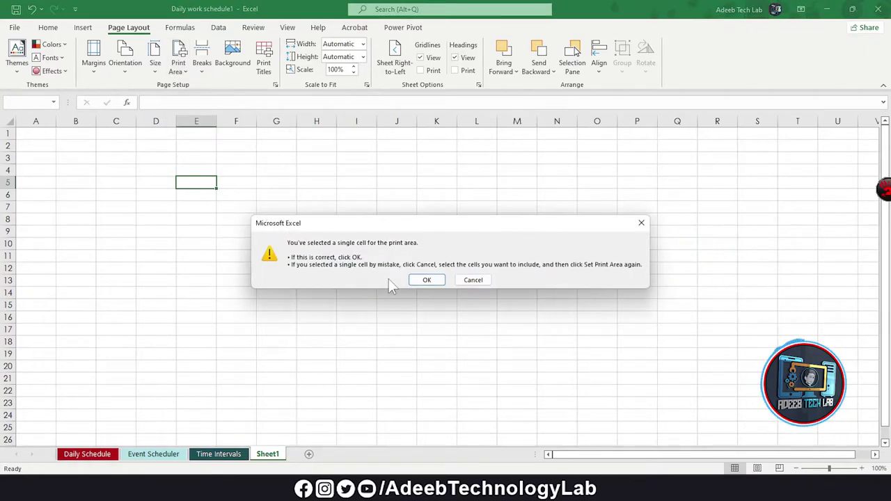
pyautogui.click(427, 280)
pyautogui.click(196, 231)
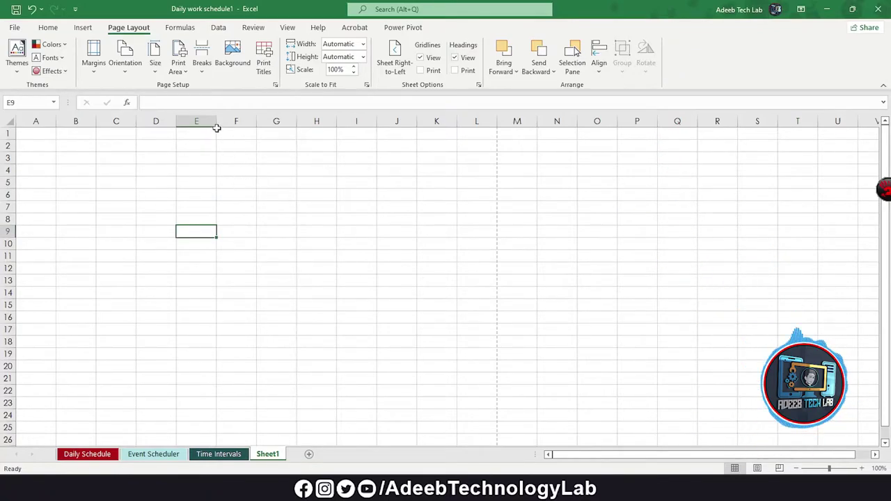
# Step: Set the print area to the single cell E9
pyautogui.click(180, 66)
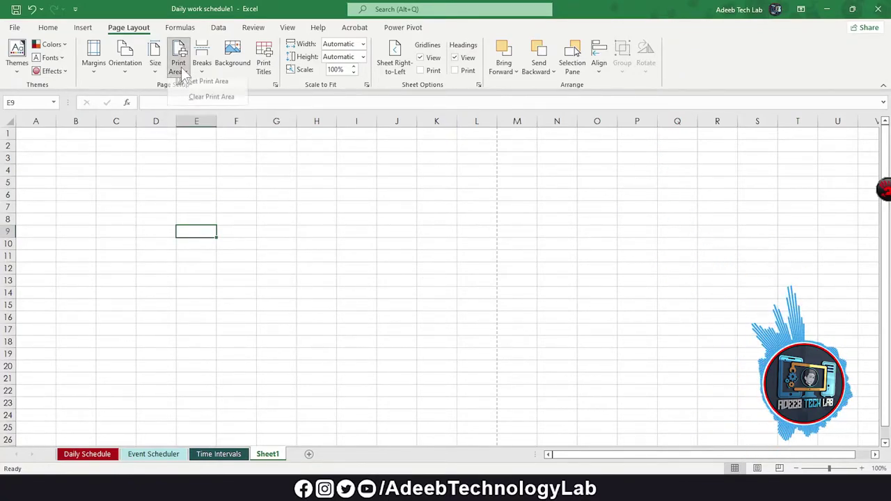
pyautogui.click(312, 223)
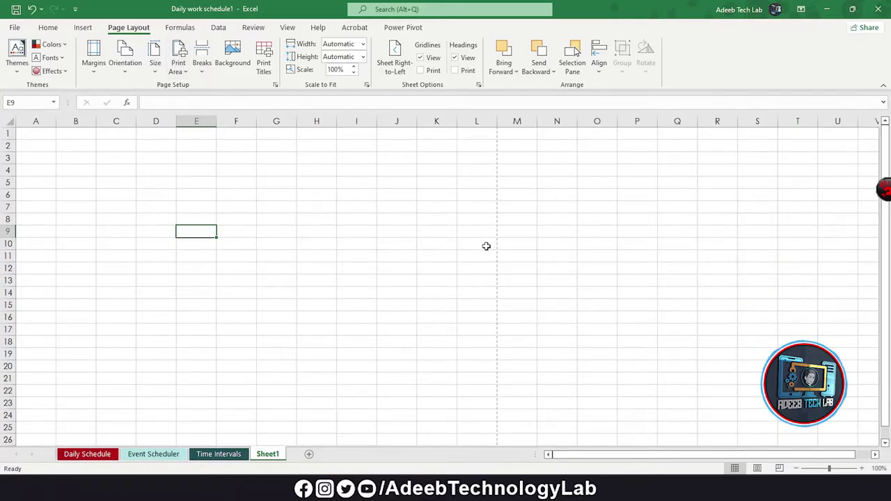
pyautogui.click(179, 66)
pyautogui.click(193, 101)
pyautogui.click(179, 66)
pyautogui.click(202, 102)
pyautogui.click(179, 66)
pyautogui.click(202, 87)
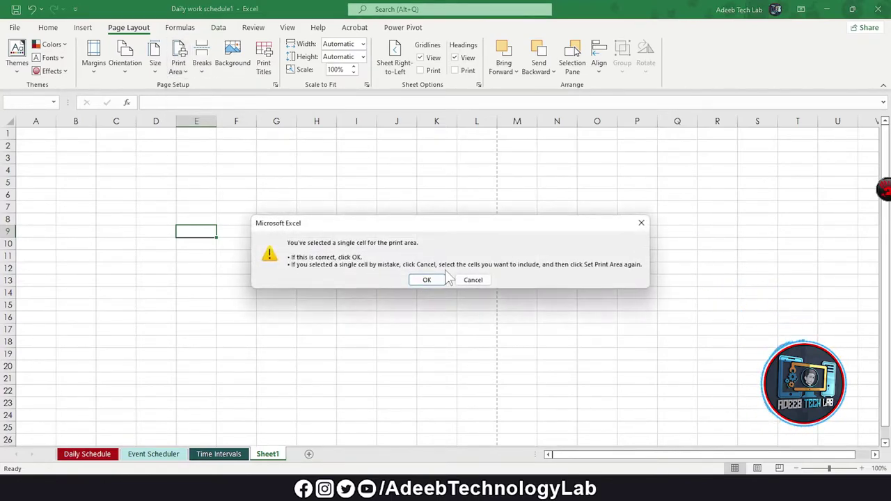
pyautogui.click(432, 274)
# Step: Clear the print area on Sheet1
pyautogui.click(179, 66)
pyautogui.click(193, 100)
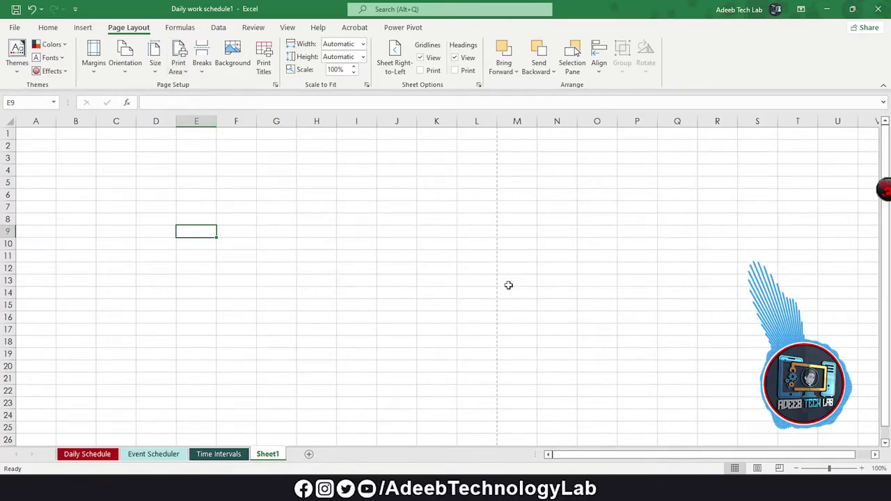
pyautogui.scroll(-5, 392, 251)
pyautogui.scroll(5, 336, 223)
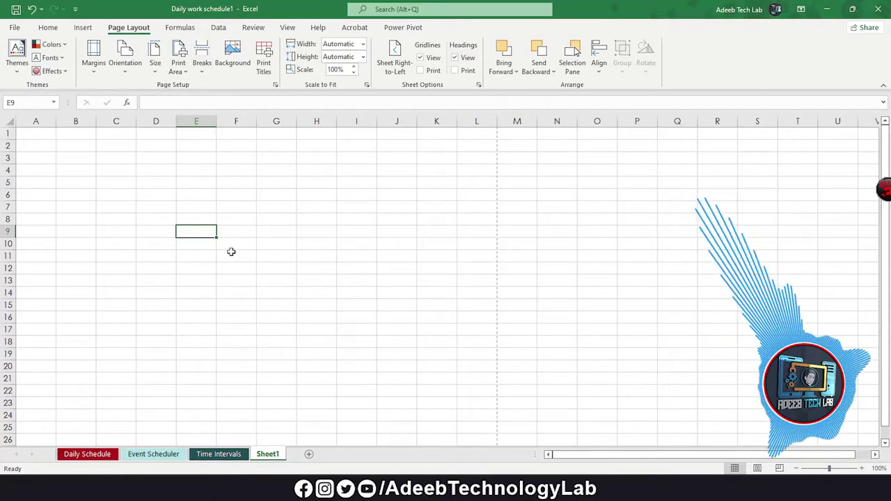
# Step: Insert manual page breaks before column E and row 17 at cell E17
pyautogui.click(224, 279)
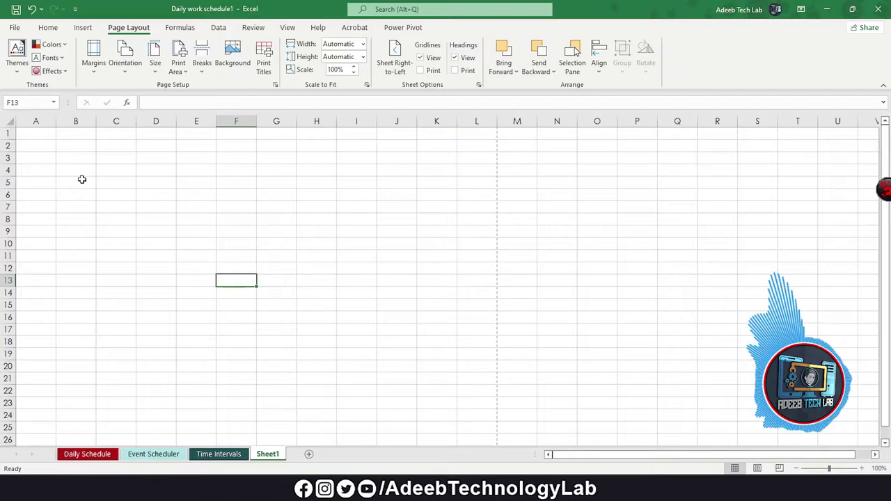
pyautogui.click(203, 325)
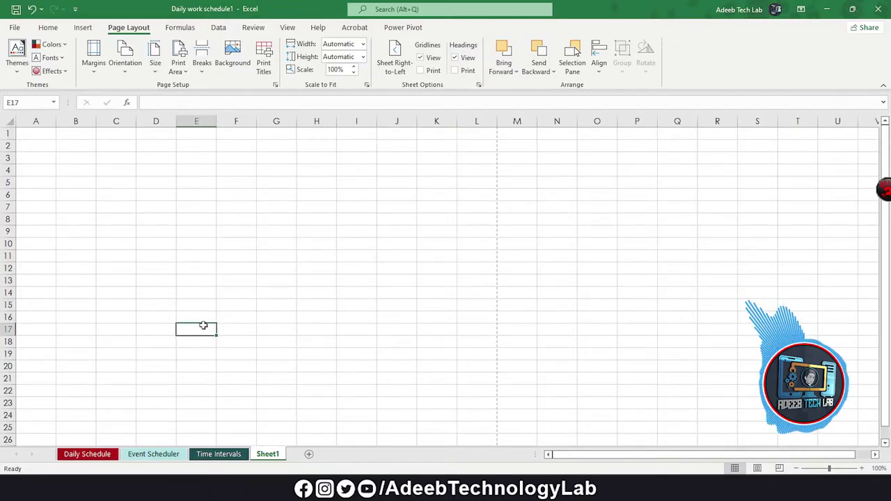
pyautogui.click(206, 66)
pyautogui.click(224, 87)
pyautogui.click(341, 300)
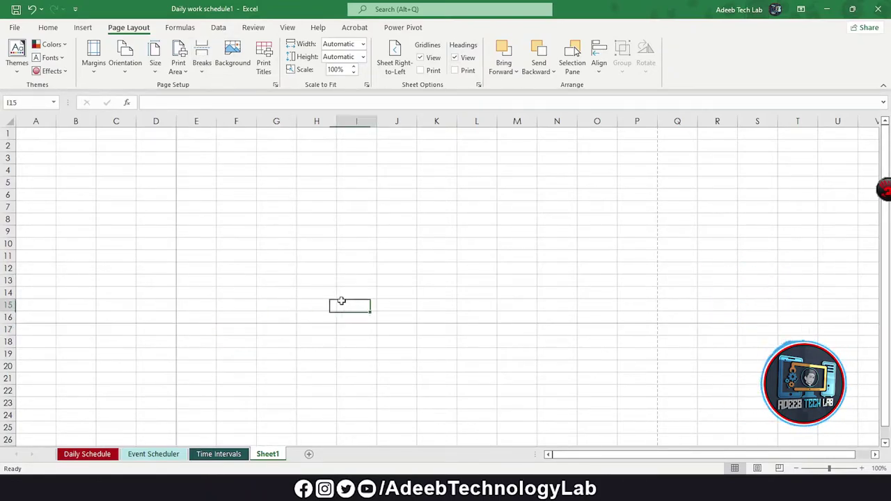
pyautogui.moveTo(32, 134); pyautogui.dragTo(166, 321)
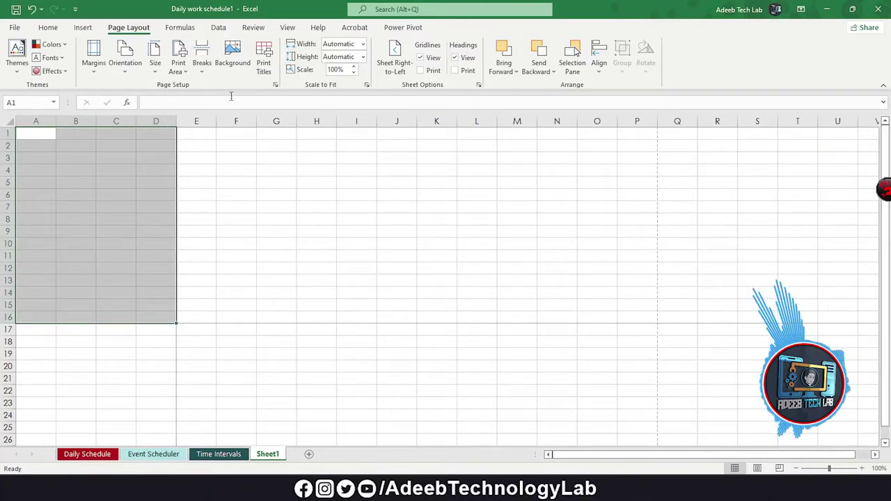
# Step: Check the page breaks in Page Break Preview, then in Page Layout view
pyautogui.click(48, 27)
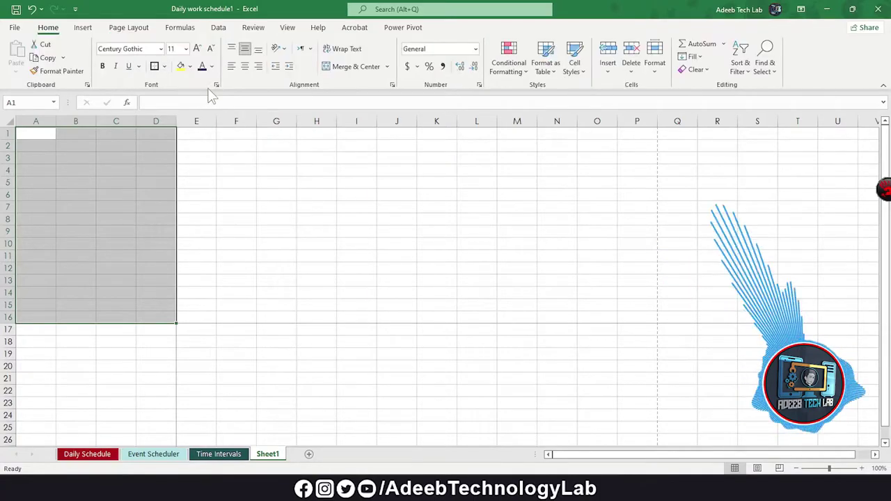
pyautogui.click(129, 220)
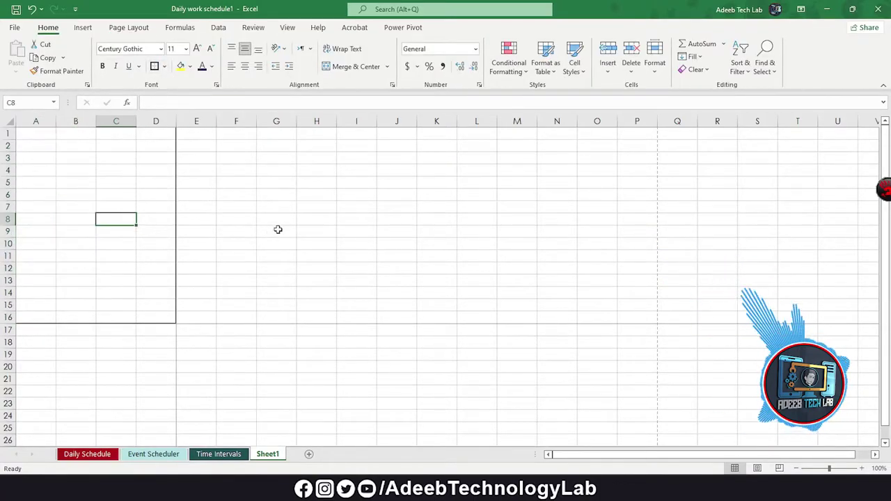
pyautogui.click(285, 32)
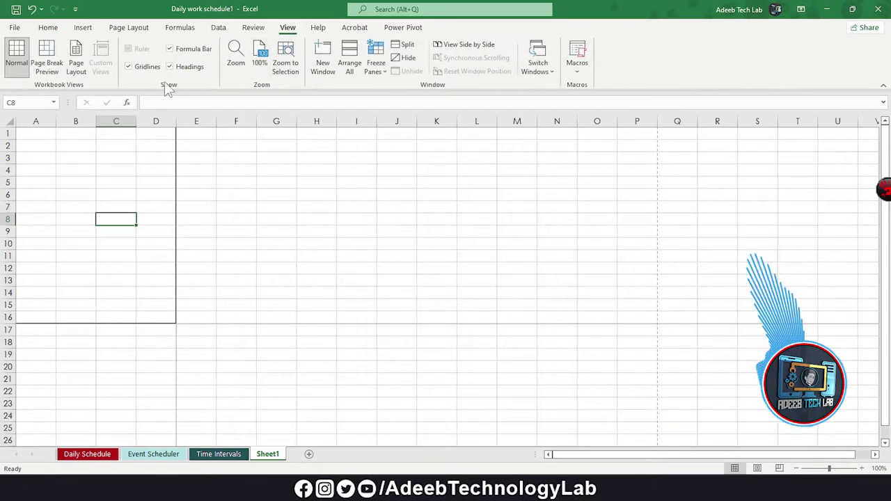
pyautogui.click(47, 52)
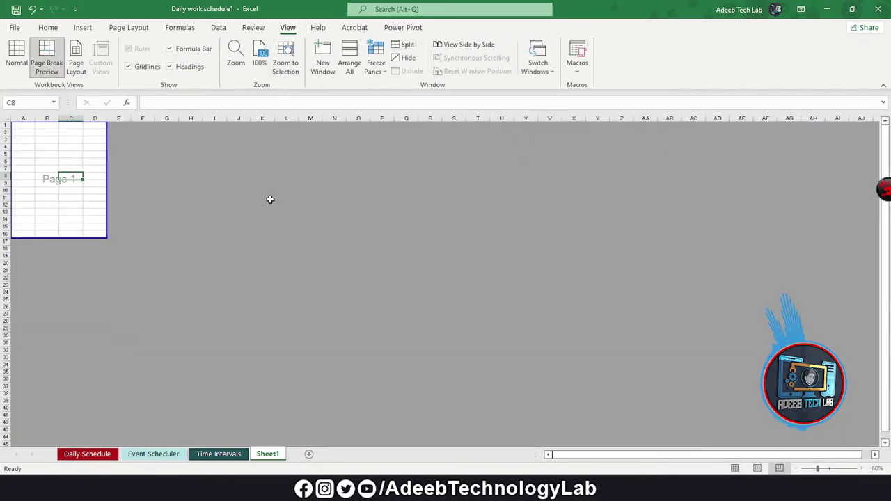
pyautogui.click(77, 63)
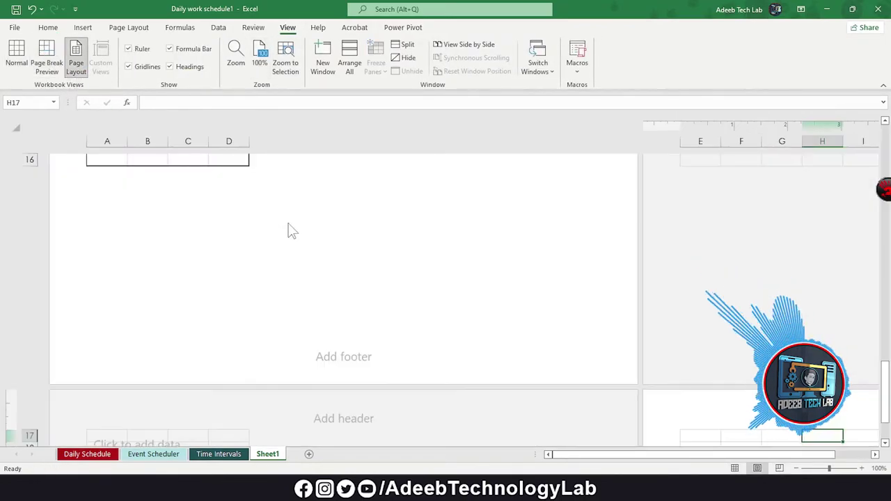
pyautogui.scroll(5, 240, 251)
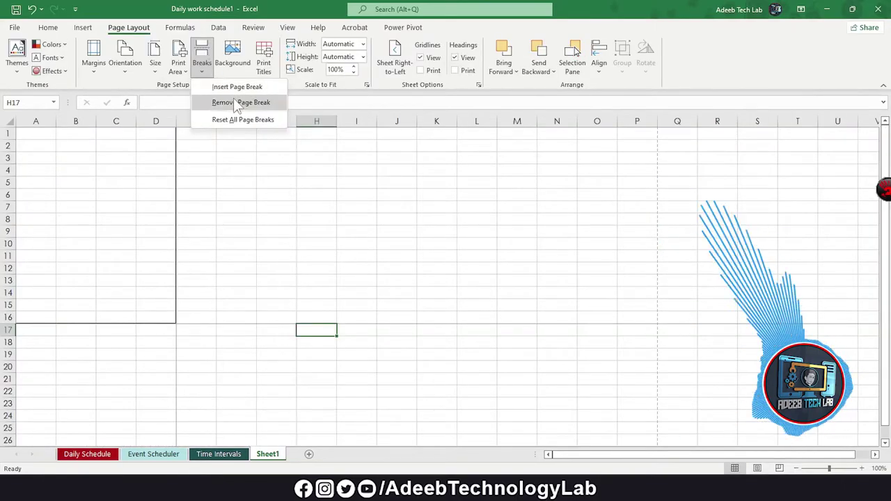
# Step: Remove the manual page break and reset all page breaks to automatic
pyautogui.click(239, 101)
pyautogui.click(222, 233)
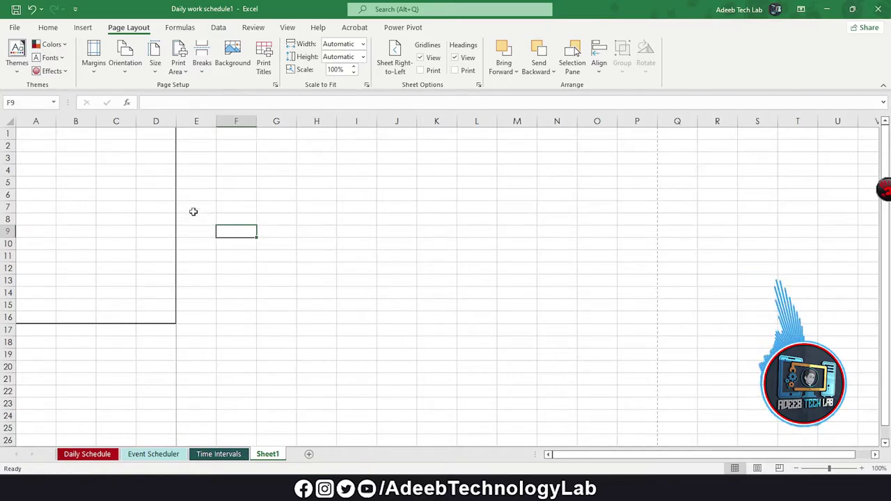
pyautogui.click(236, 268)
pyautogui.scroll(-5, 173, 262)
pyautogui.scroll(5, 173, 262)
pyautogui.click(202, 63)
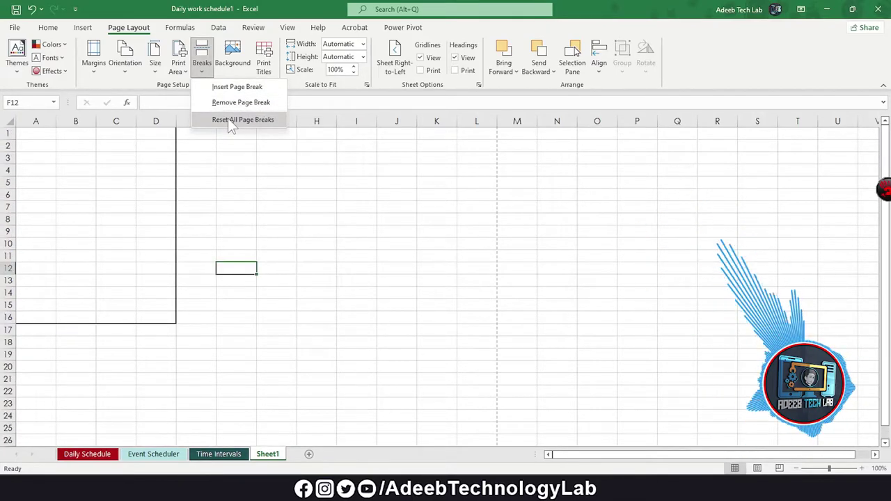
pyautogui.click(231, 121)
pyautogui.click(225, 234)
pyautogui.scroll(-5, 205, 269)
pyautogui.scroll(5, 243, 264)
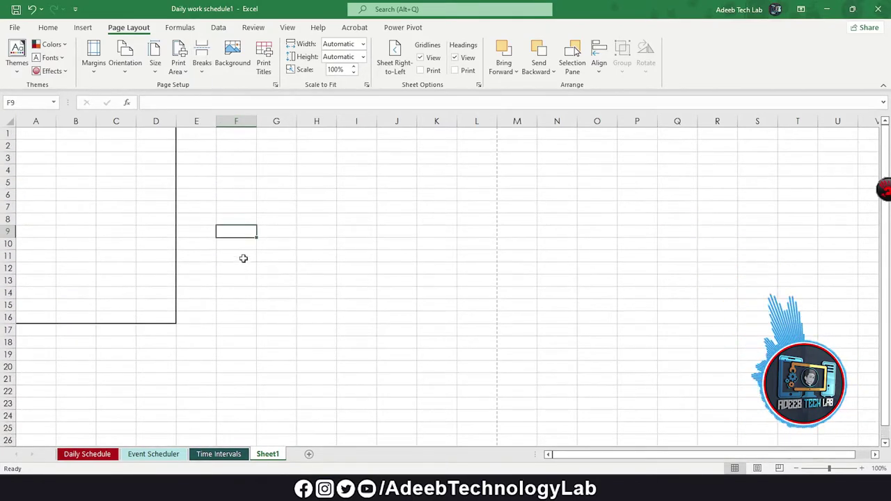
pyautogui.click(232, 55)
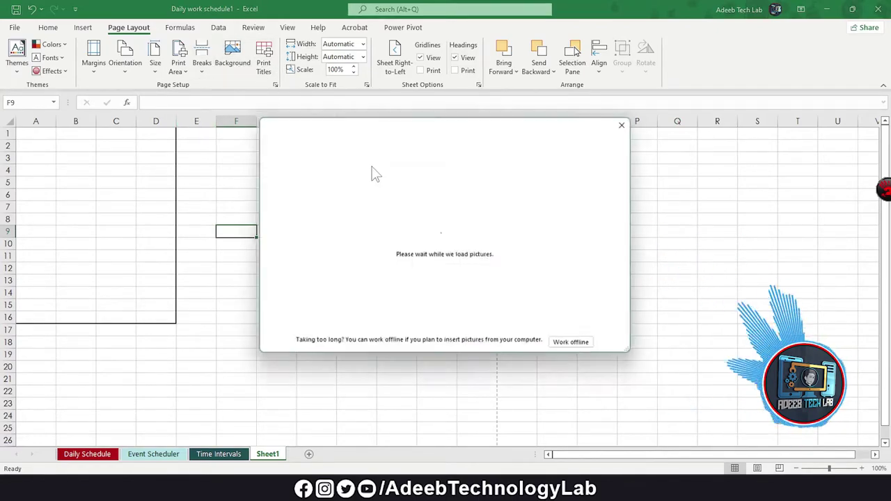
pyautogui.press('Escape')
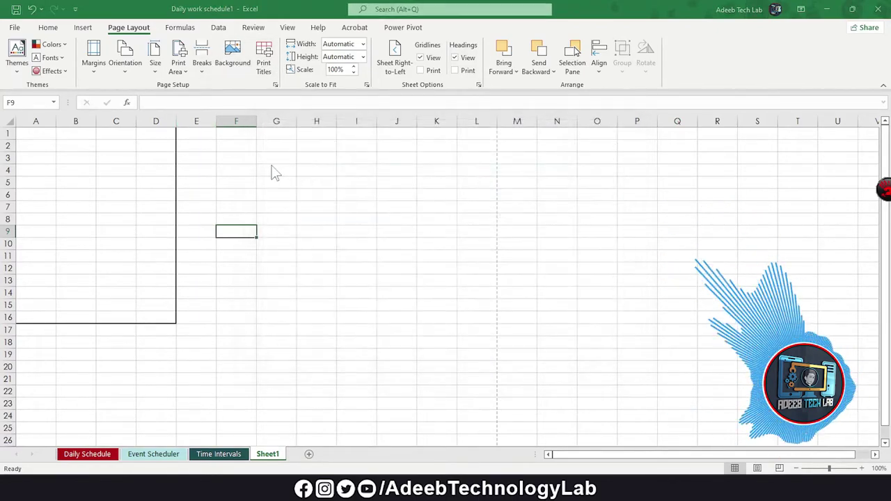
pyautogui.click(198, 192)
pyautogui.click(346, 248)
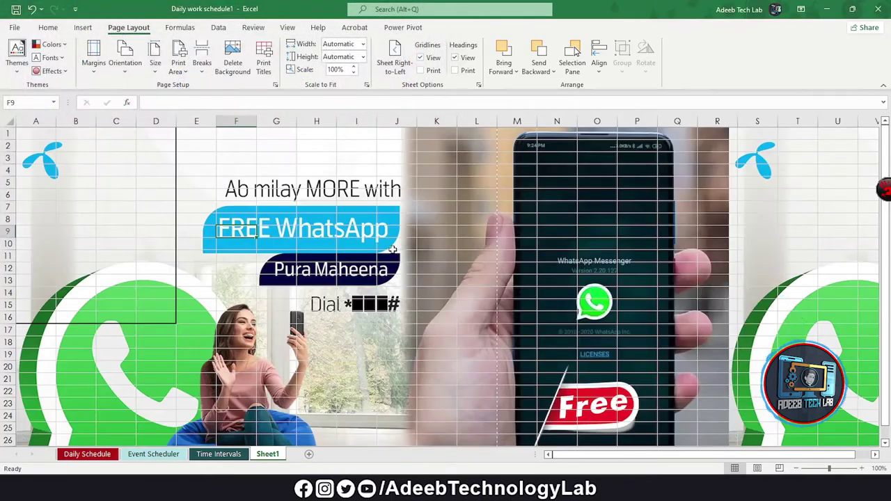
pyautogui.scroll(-6, 417, 266)
pyautogui.scroll(6, 418, 266)
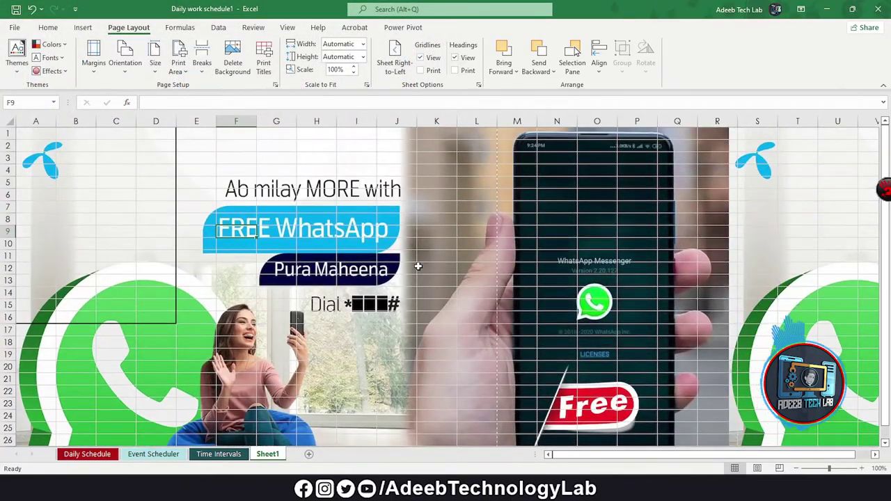
pyautogui.click(232, 62)
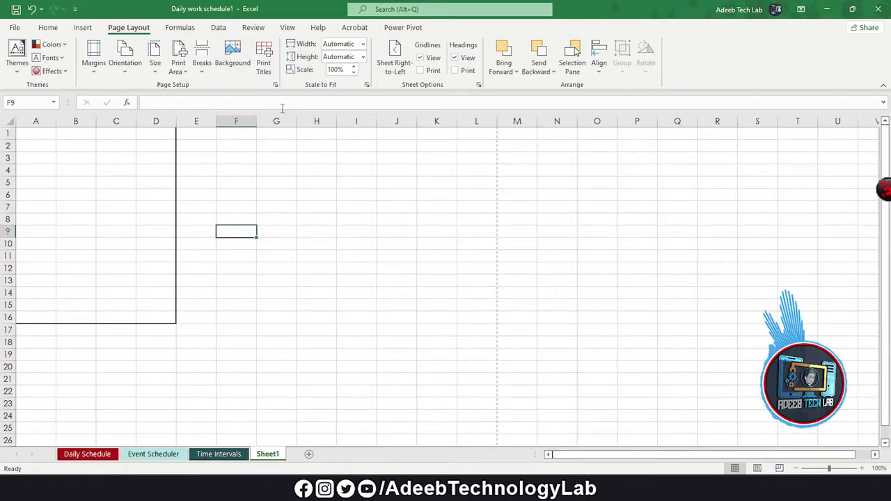
pyautogui.press('Up')
pyautogui.press('Up')
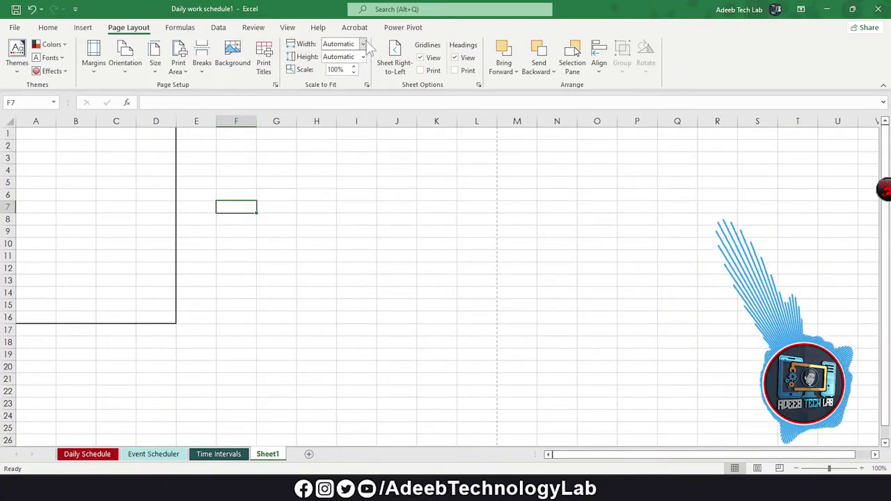
pyautogui.click(362, 44)
pyautogui.click(312, 109)
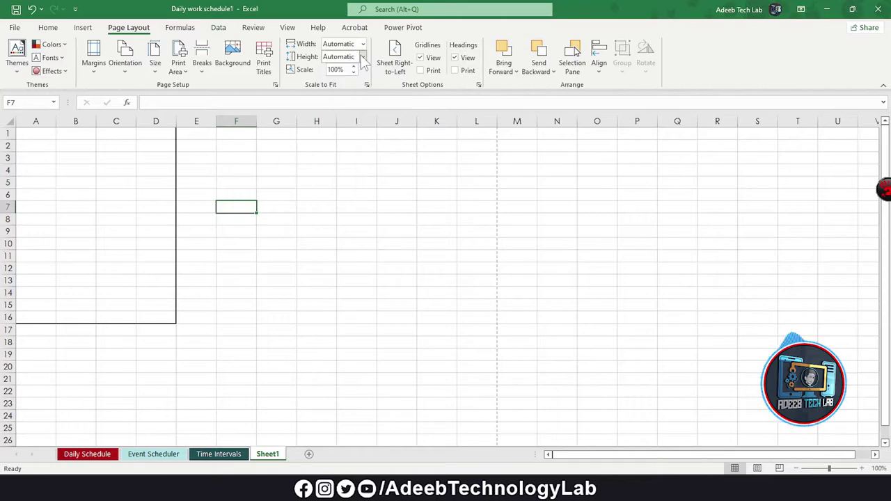
# Step: Switch Sheet Right-to-Left back off and turn on Gridlines Print
pyautogui.click(403, 69)
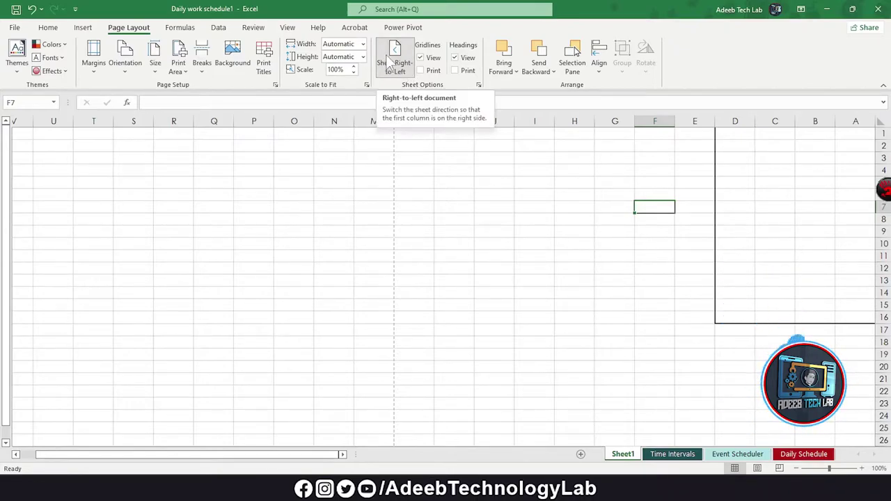
pyautogui.click(395, 64)
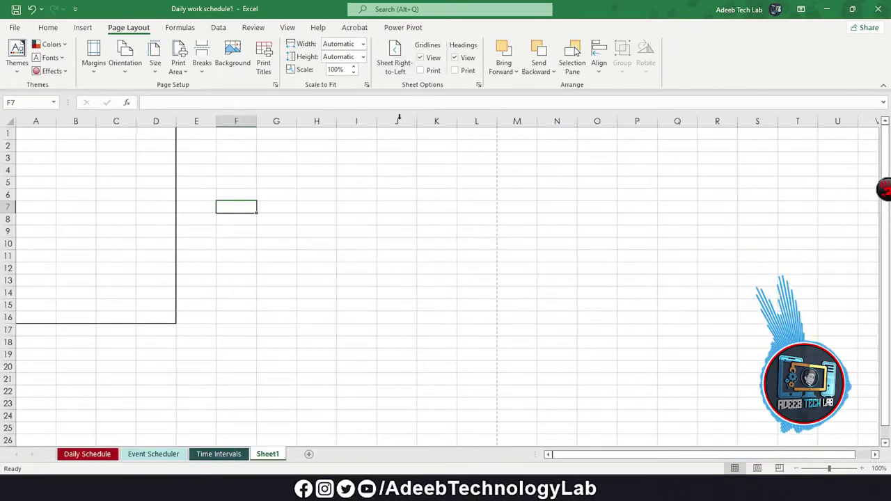
pyautogui.click(421, 72)
# Step: Browse the Bring Forward, Send Backward and Align options, then open and close the Selection Pane
pyautogui.click(515, 71)
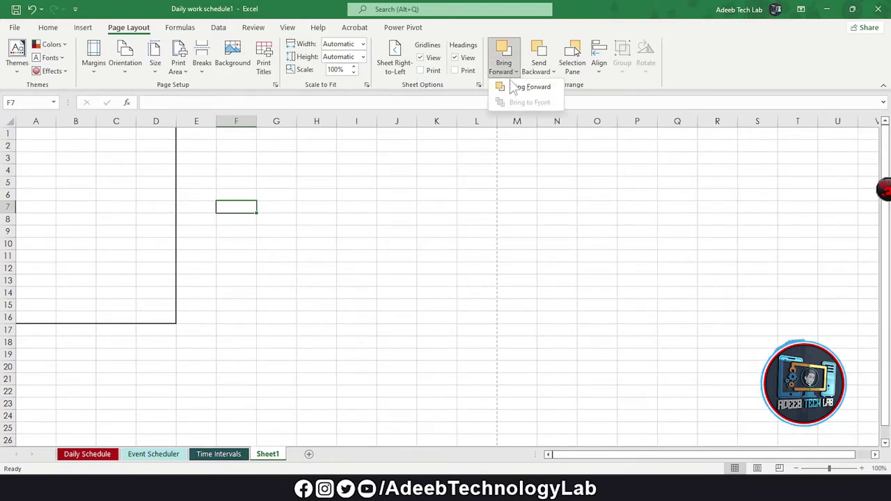
pyautogui.click(549, 68)
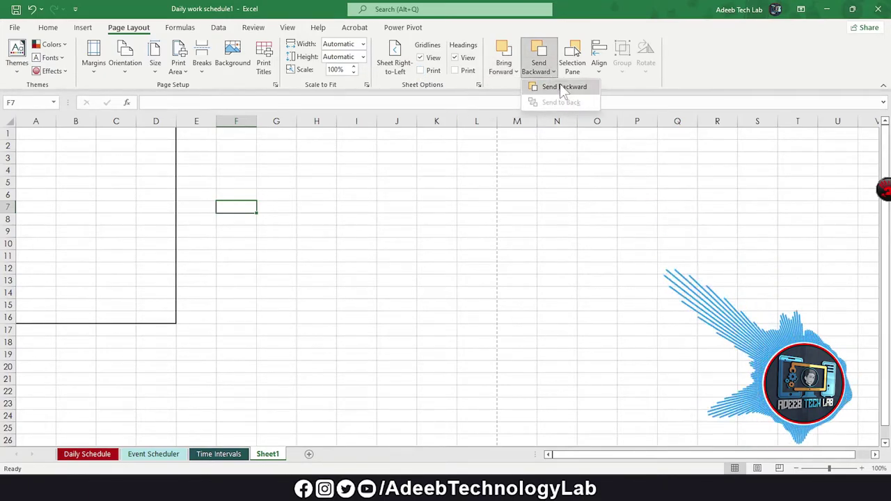
pyautogui.click(551, 73)
pyautogui.click(599, 68)
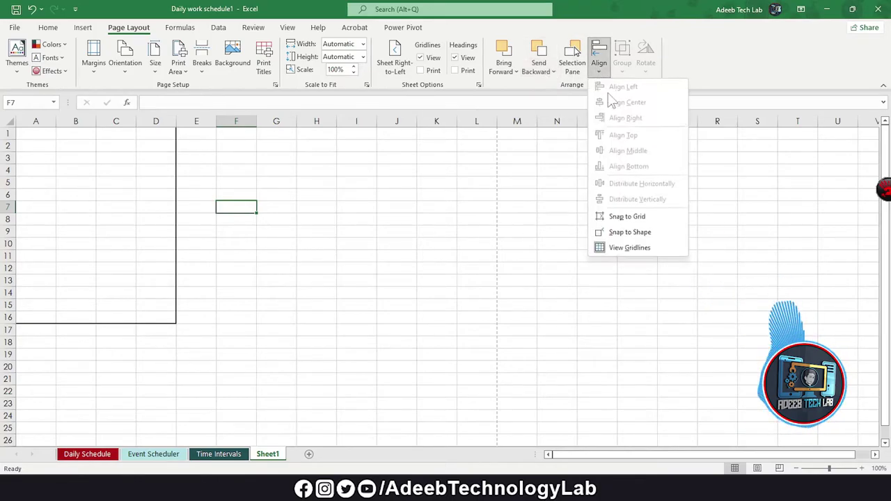
pyautogui.click(572, 63)
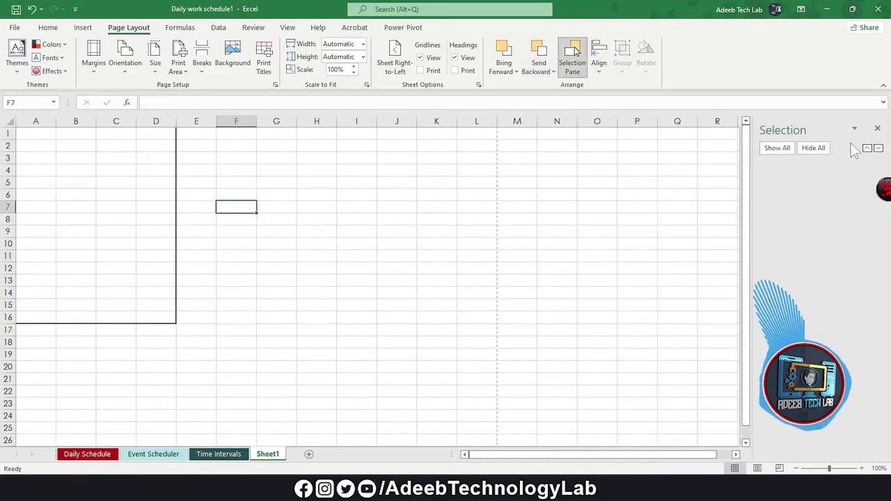
pyautogui.click(877, 130)
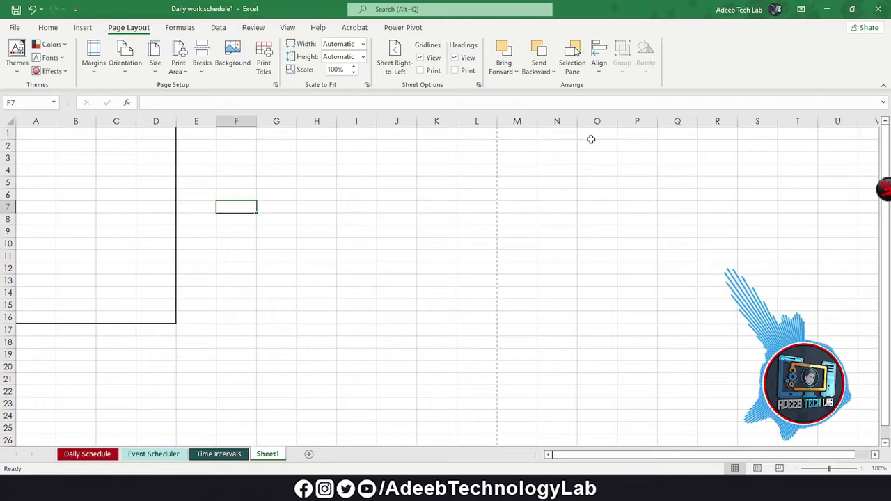
pyautogui.click(277, 181)
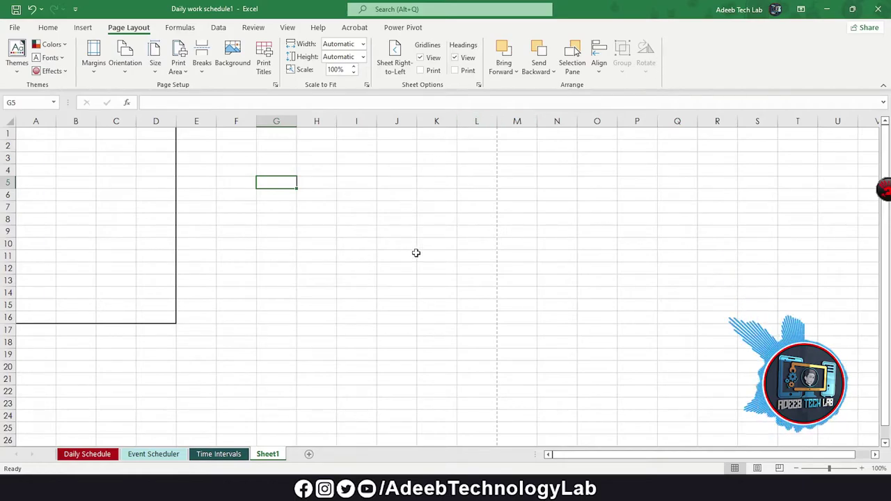
pyautogui.click(413, 290)
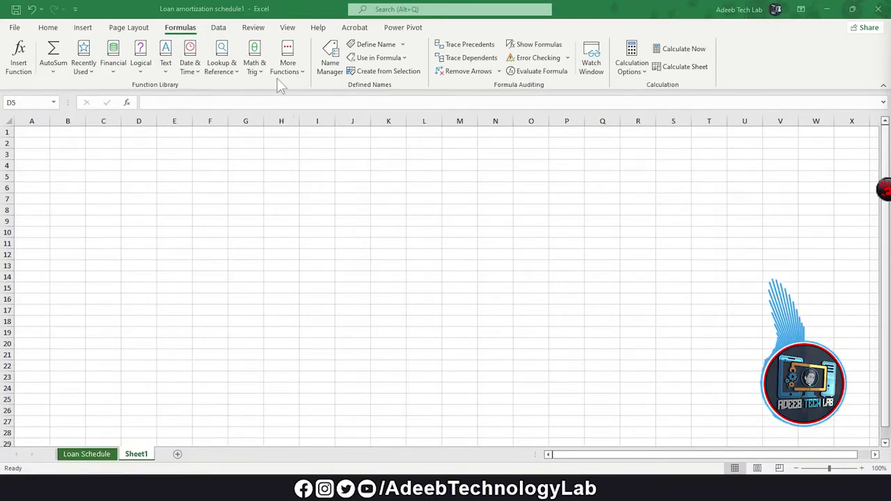
# Step: Select various cells and the range C4:G14 on the empty Sheet1, ending on E7
pyautogui.click(89, 174)
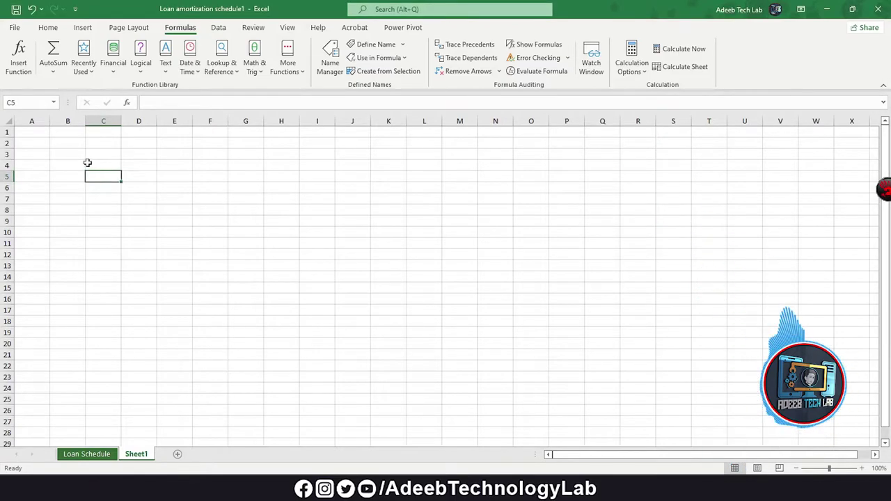
pyautogui.click(74, 156)
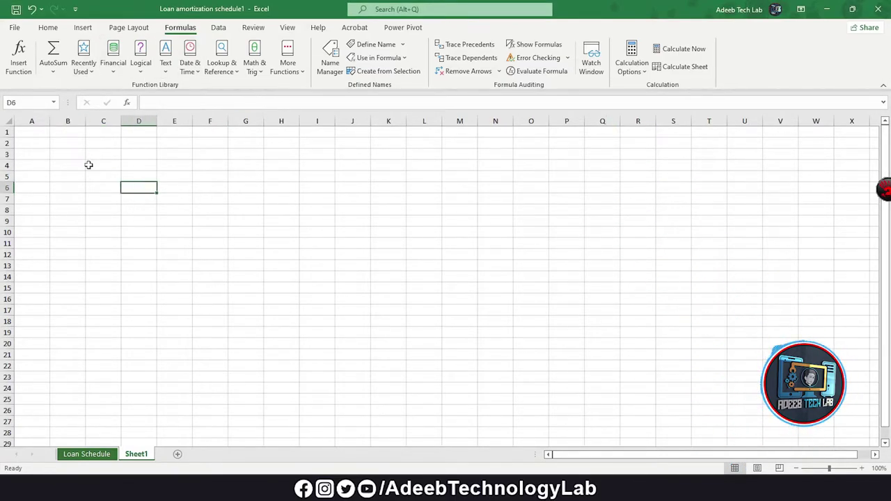
pyautogui.moveTo(89, 165); pyautogui.dragTo(231, 249)
pyautogui.click(202, 213)
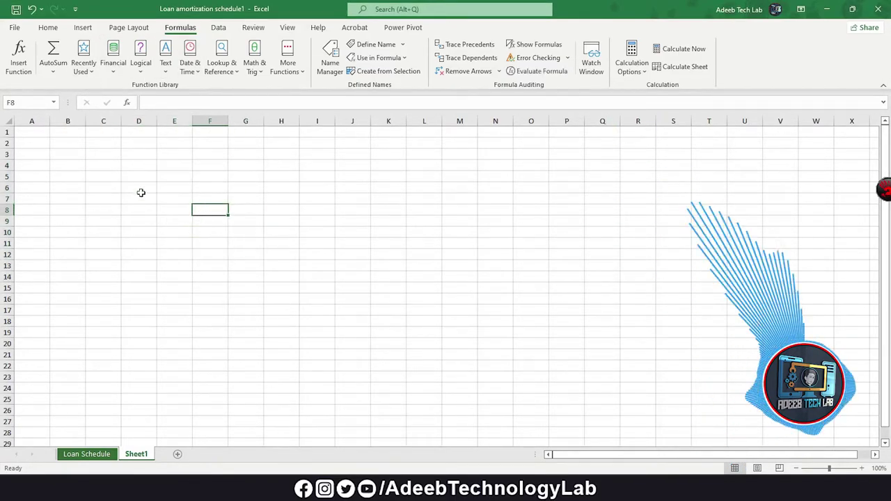
pyautogui.click(118, 199)
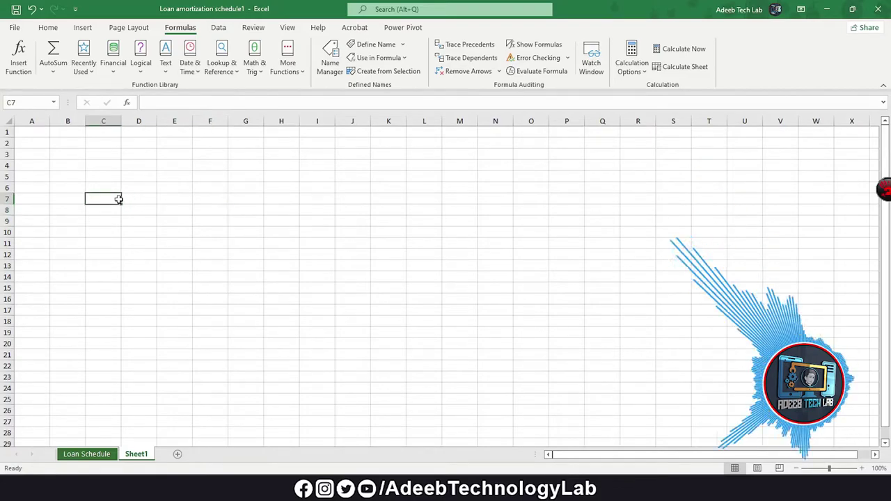
pyautogui.click(173, 201)
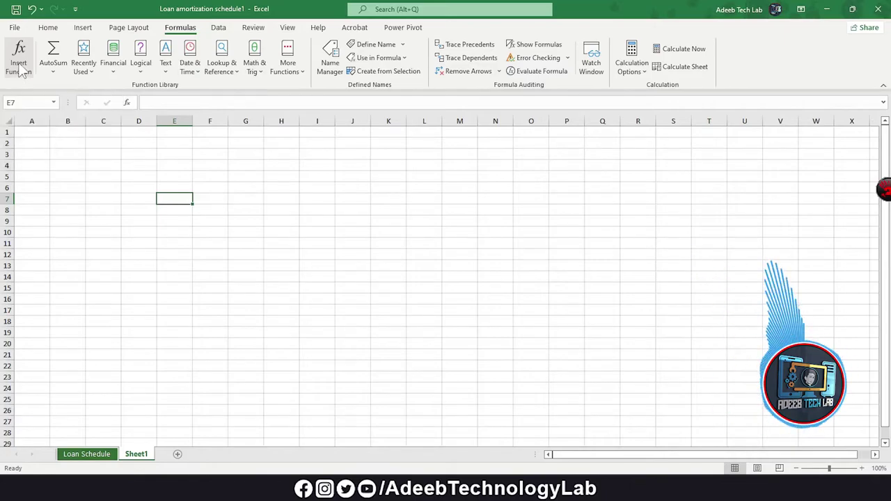
# Step: Start inserting the SUM function into E7, then cancel the Function Arguments dialog
pyautogui.click(20, 69)
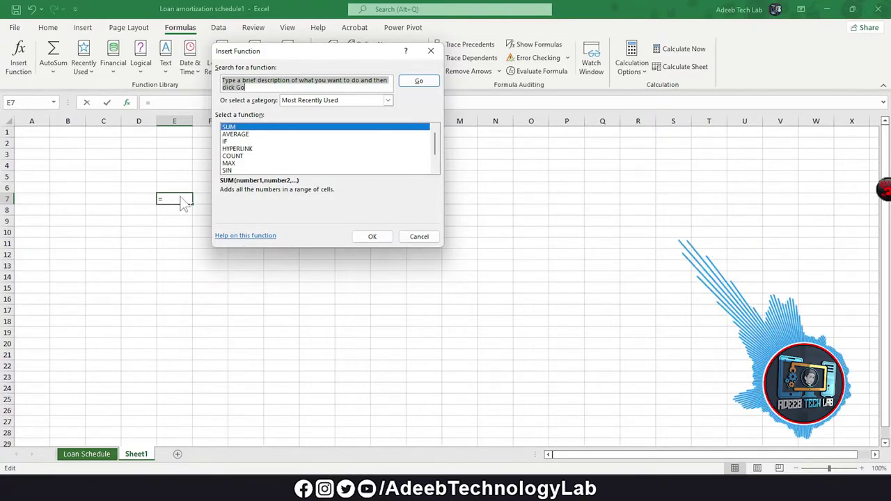
pyautogui.doubleClick(247, 128)
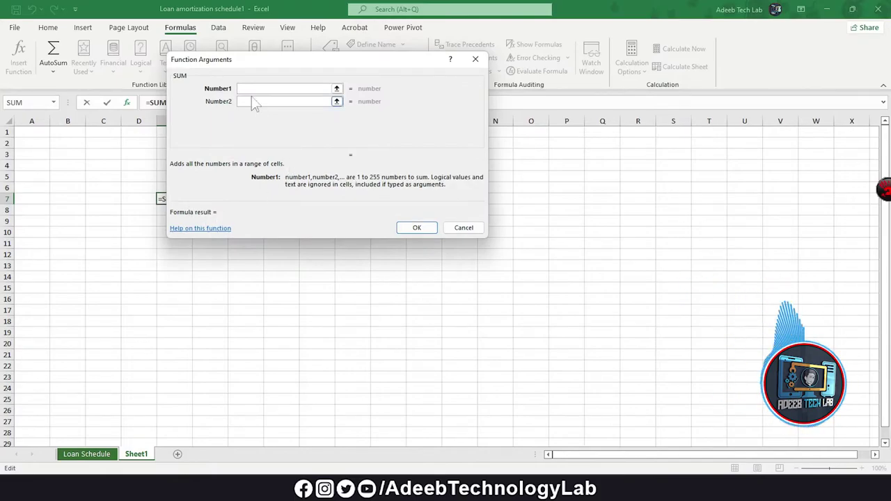
pyautogui.moveTo(280, 60); pyautogui.dragTo(386, 121)
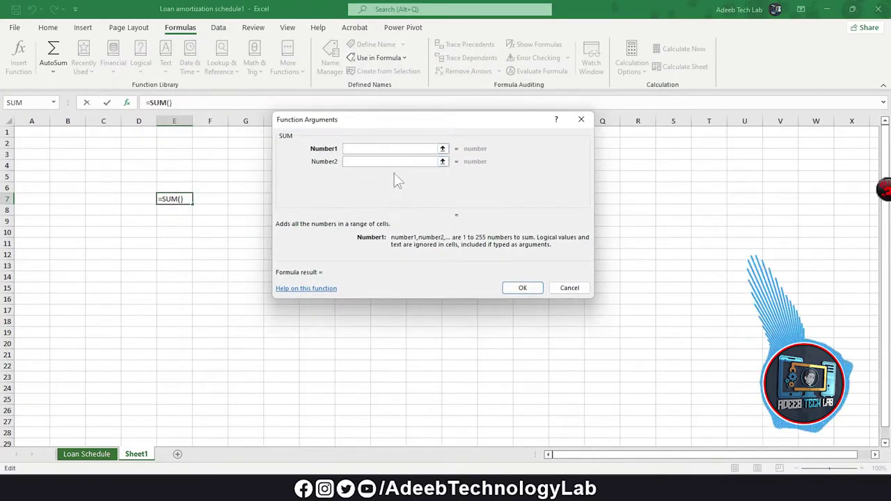
pyautogui.click(566, 287)
pyautogui.click(251, 264)
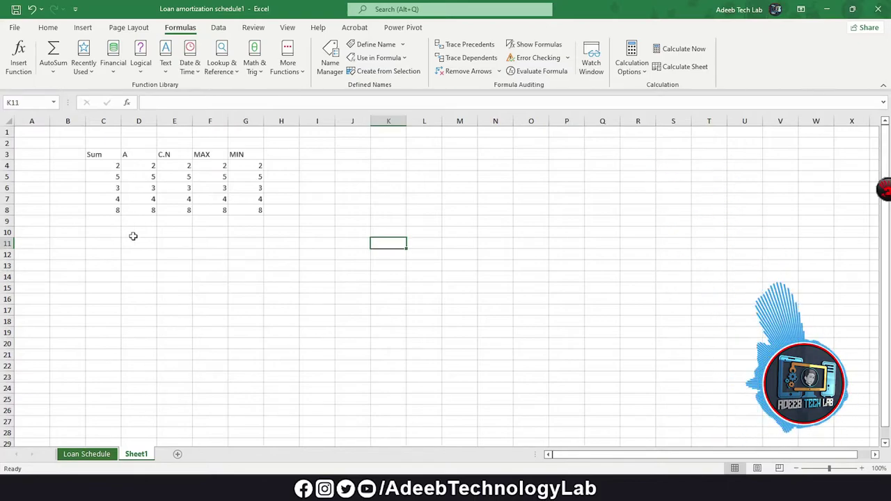
# Step: Use AutoSum to put =SUM(C4:C8) in C9, giving 22
pyautogui.keyDown('ctrl'); pyautogui.scroll(3, 71, 216); pyautogui.keyUp('ctrl')
pyautogui.keyDown('ctrl'); pyautogui.scroll(1, 227, 218); pyautogui.keyUp('ctrl')
pyautogui.click(165, 283)
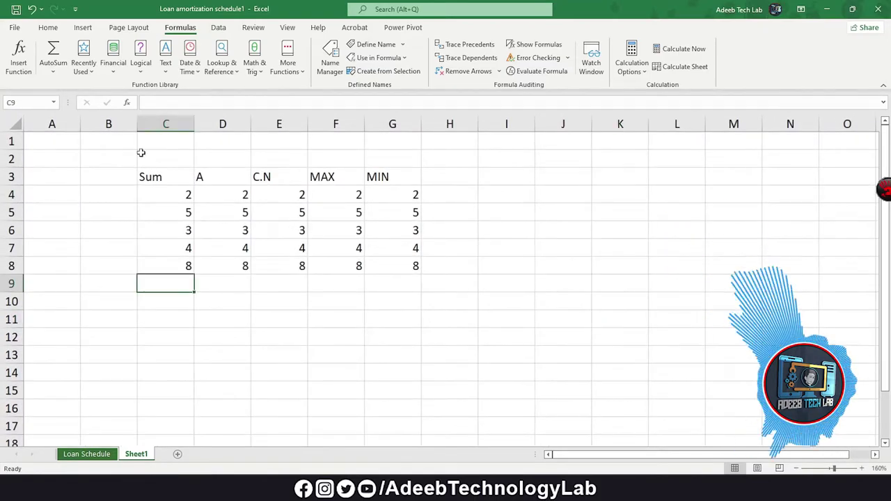
pyautogui.click(50, 67)
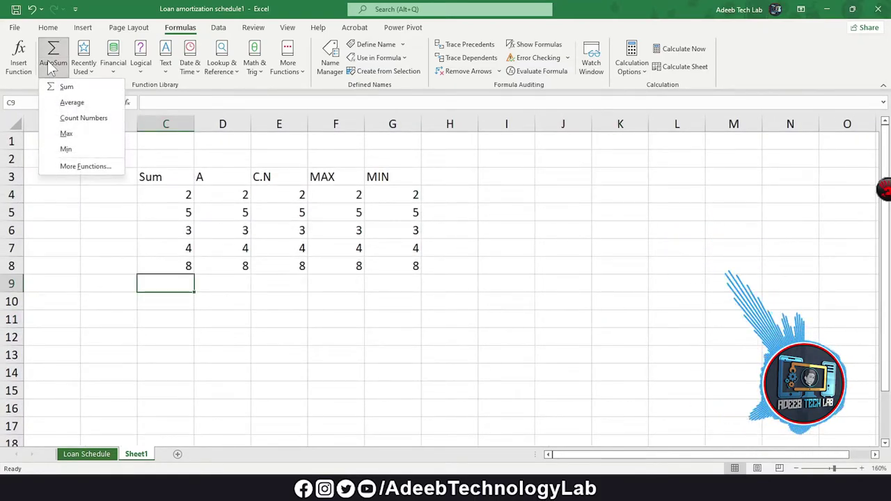
pyautogui.click(72, 91)
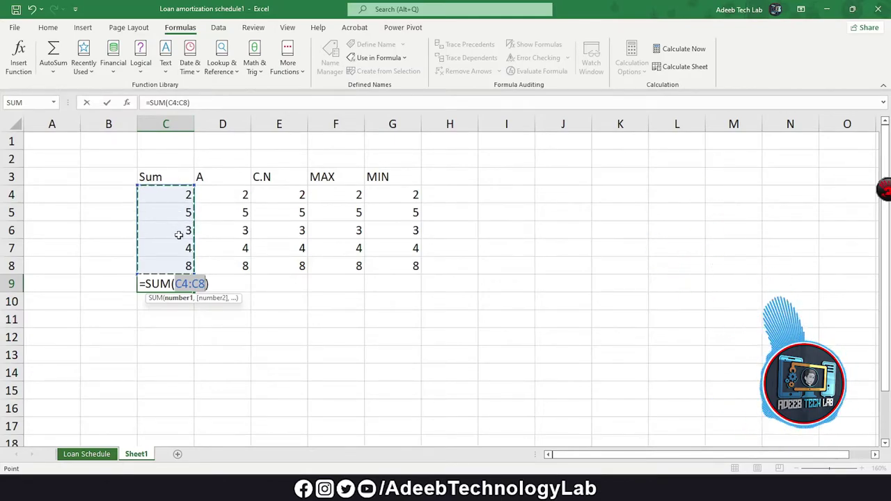
pyautogui.press('Return')
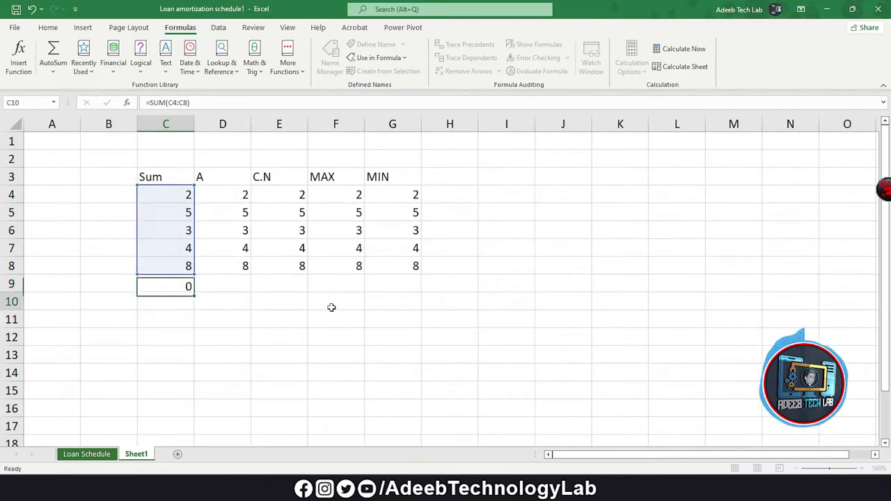
# Step: Fill the totals row C9:G9 yellow
pyautogui.click(161, 285)
pyautogui.moveTo(195, 294); pyautogui.dragTo(252, 67)
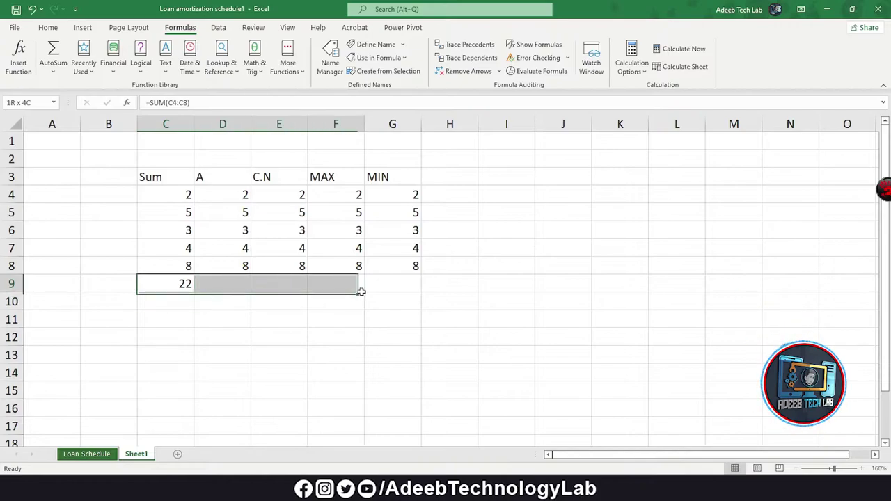
pyautogui.click(210, 66)
pyautogui.click(189, 66)
pyautogui.click(189, 66)
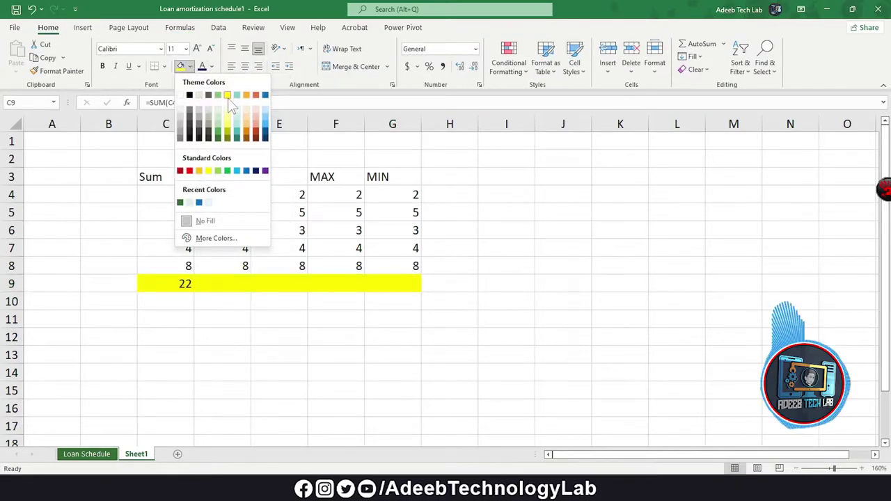
pyautogui.click(228, 95)
pyautogui.click(173, 374)
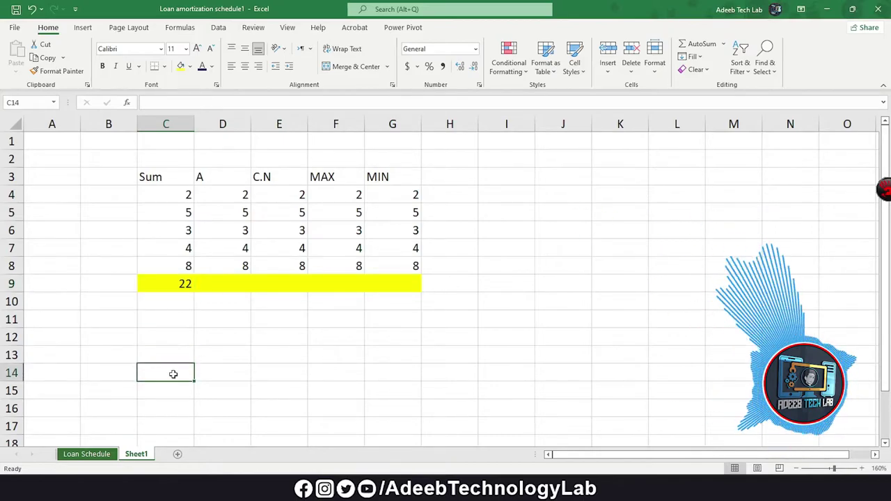
# Step: Type =SUM(C4:C8) into C14, also returning 22
pyautogui.doubleClick(173, 373)
pyautogui.write('=')
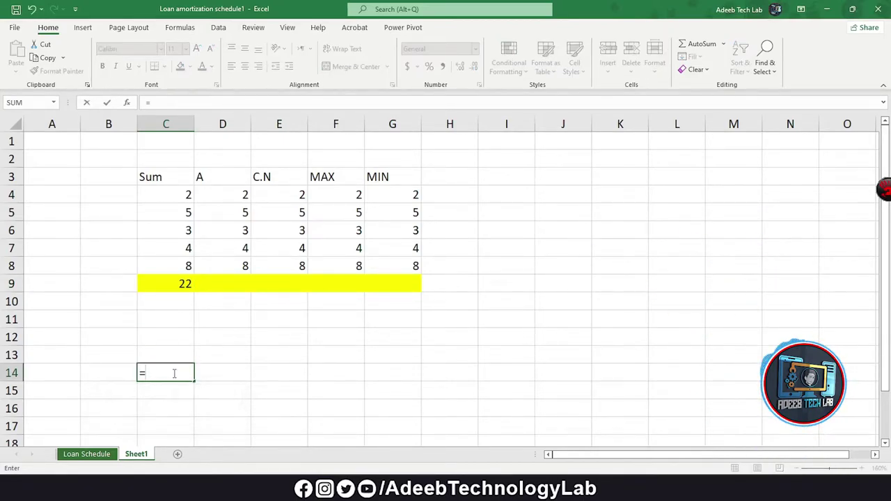
pyautogui.write('sum')
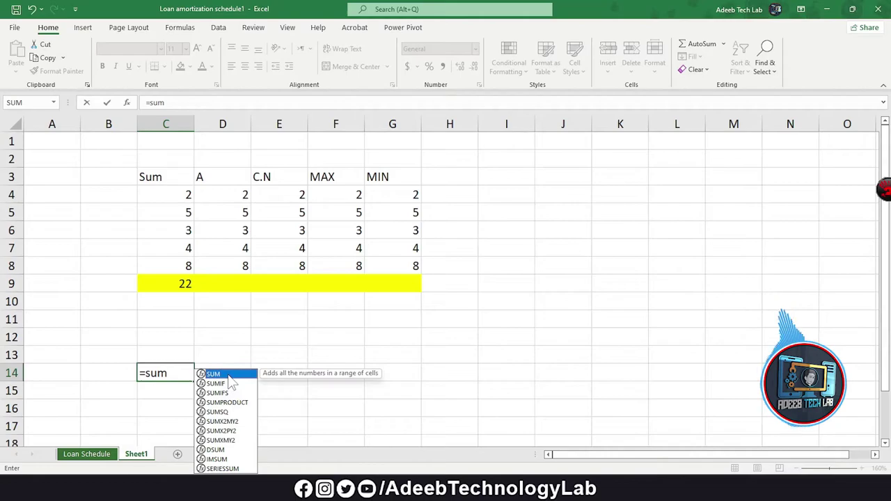
pyautogui.doubleClick(228, 375)
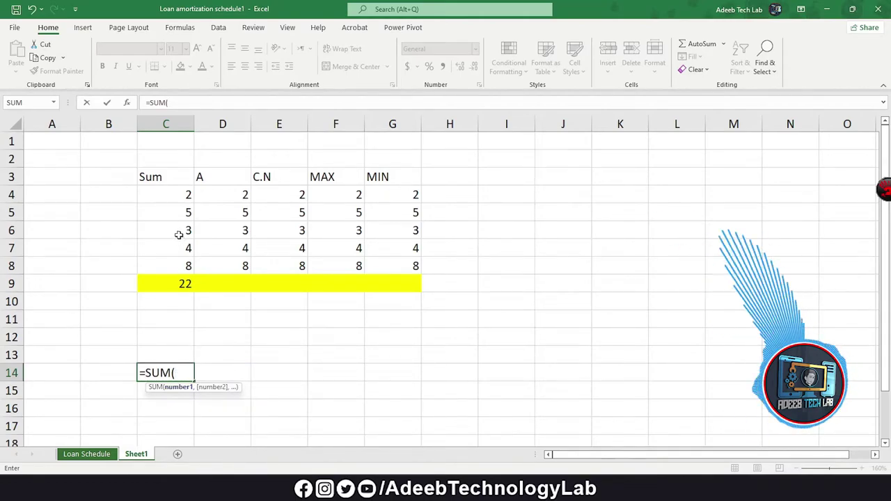
pyautogui.moveTo(174, 195); pyautogui.dragTo(168, 270)
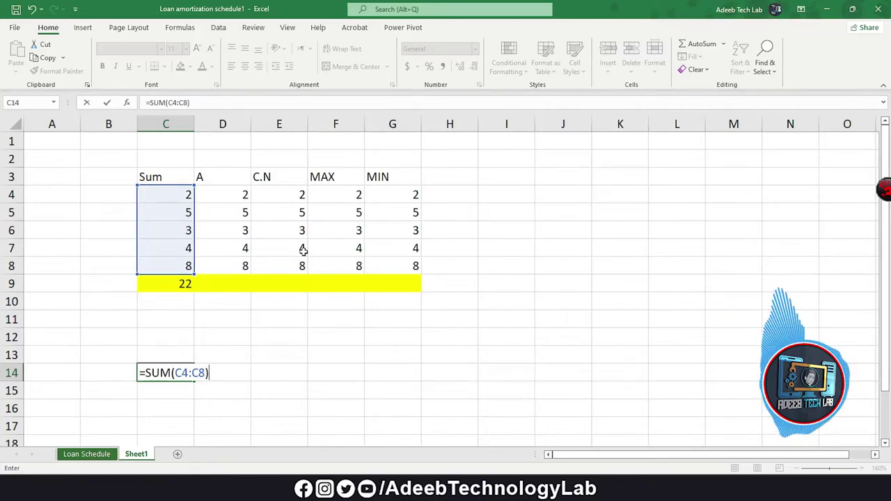
pyautogui.press('Return')
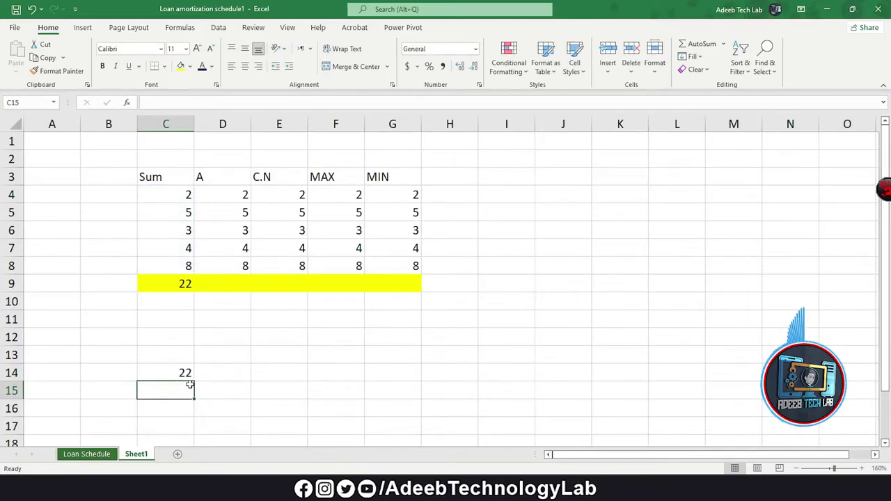
# Step: Review the SUM formula in C14 and select D9
pyautogui.click(165, 374)
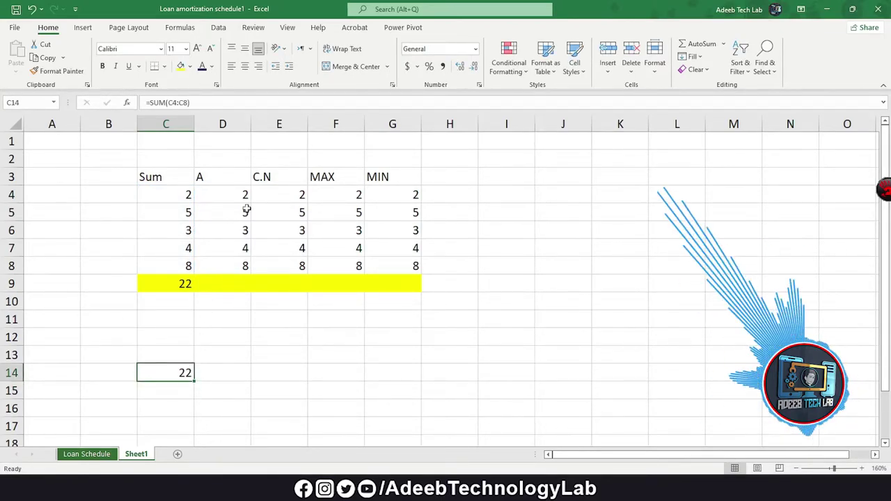
pyautogui.click(225, 177)
pyautogui.click(233, 284)
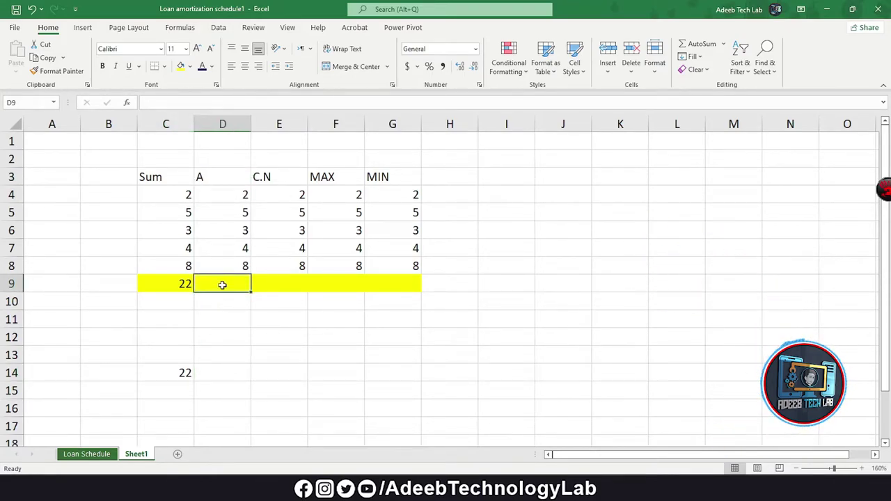
pyautogui.click(180, 27)
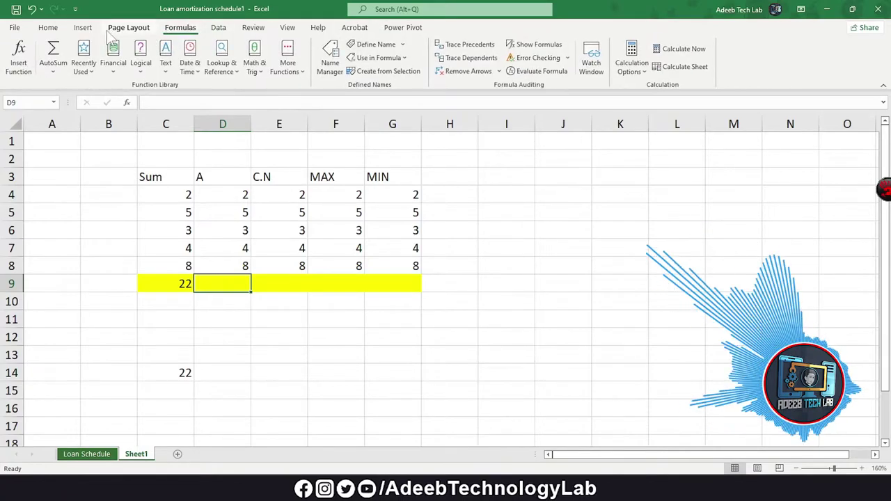
# Step: Put the average of D4:D8 in D9 (4.4) and the count of E4:E8 in E9 (5)
pyautogui.click(53, 71)
pyautogui.click(68, 104)
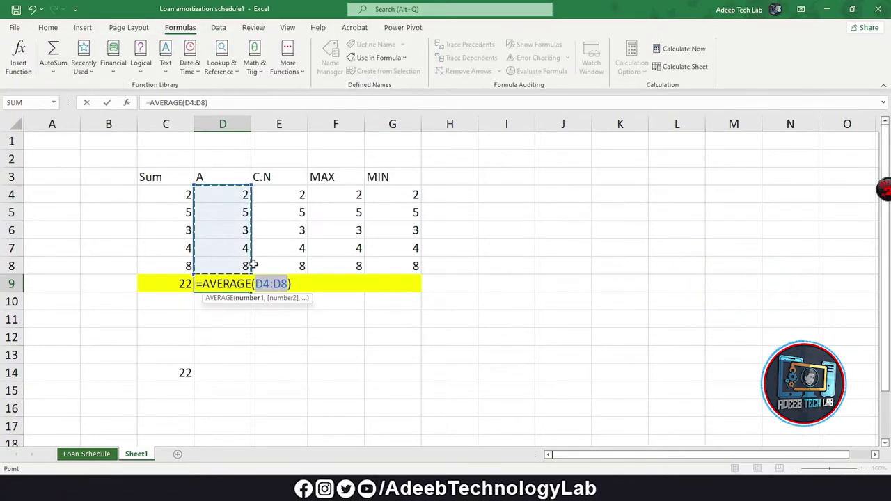
pyautogui.press('Return')
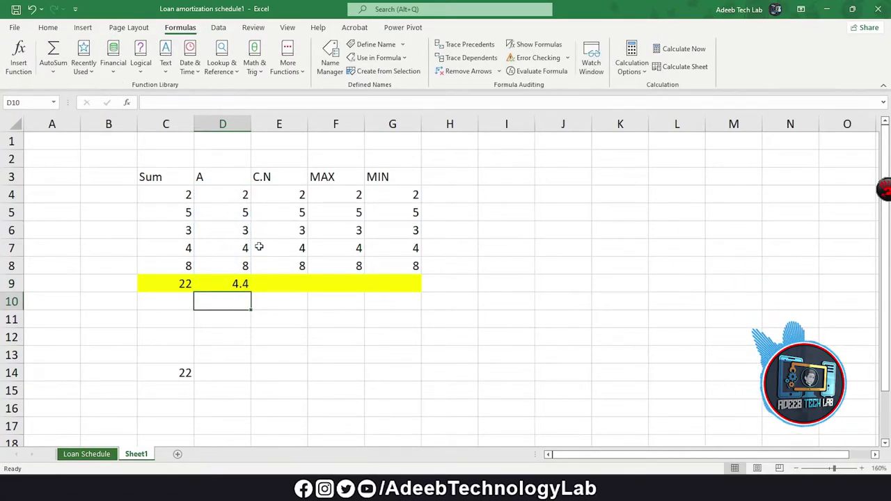
pyautogui.click(276, 179)
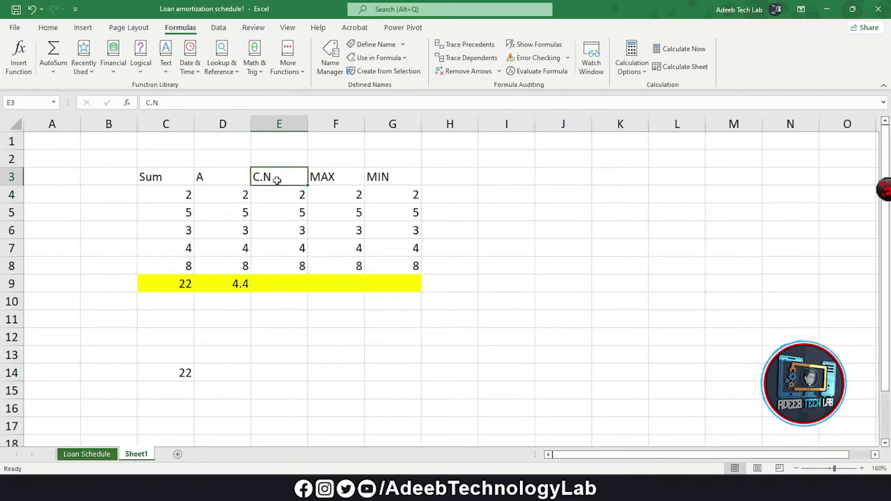
pyautogui.click(291, 278)
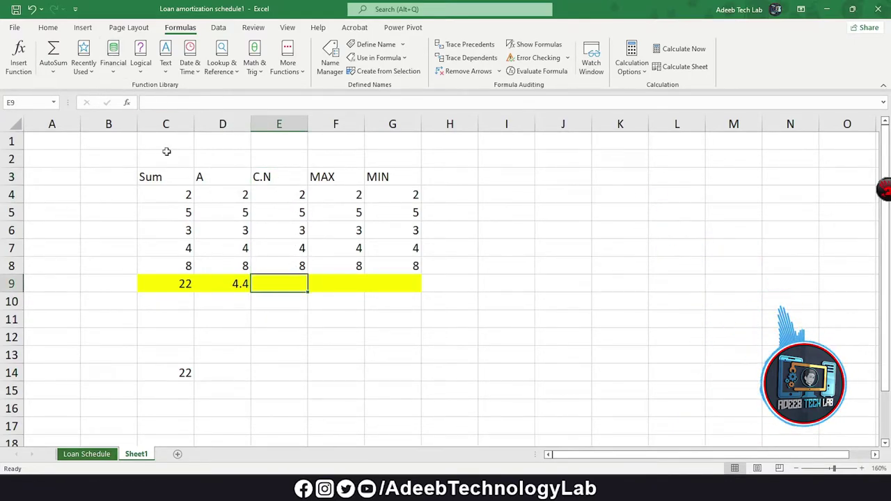
pyautogui.click(294, 285)
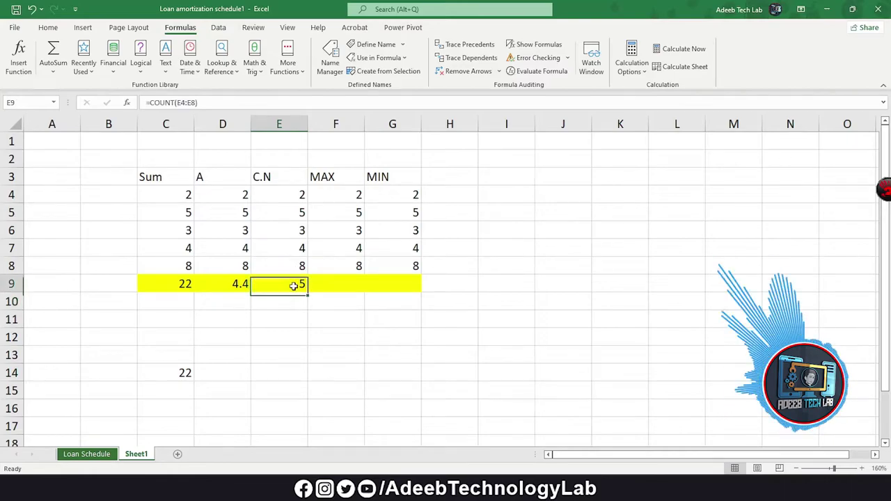
pyautogui.click(294, 196)
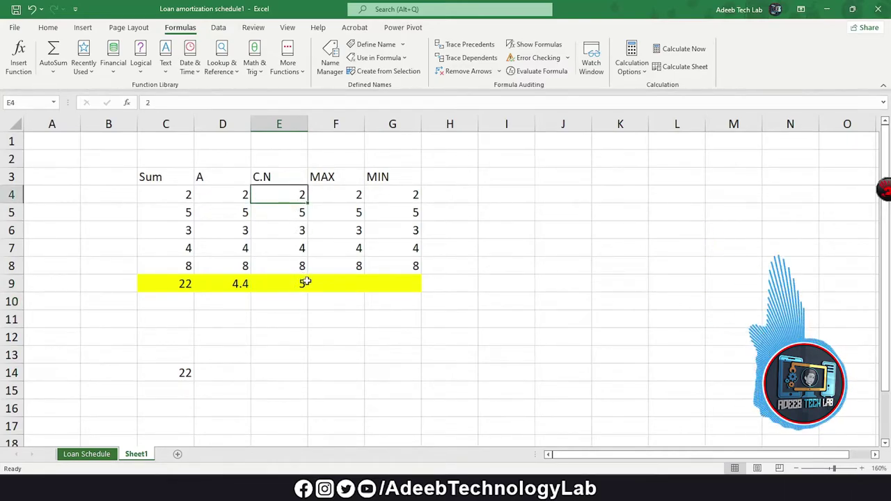
# Step: Put =MAX(F4:F8) in F9 (8) and the minimum of G4:G8 in G9 (2)
pyautogui.click(341, 283)
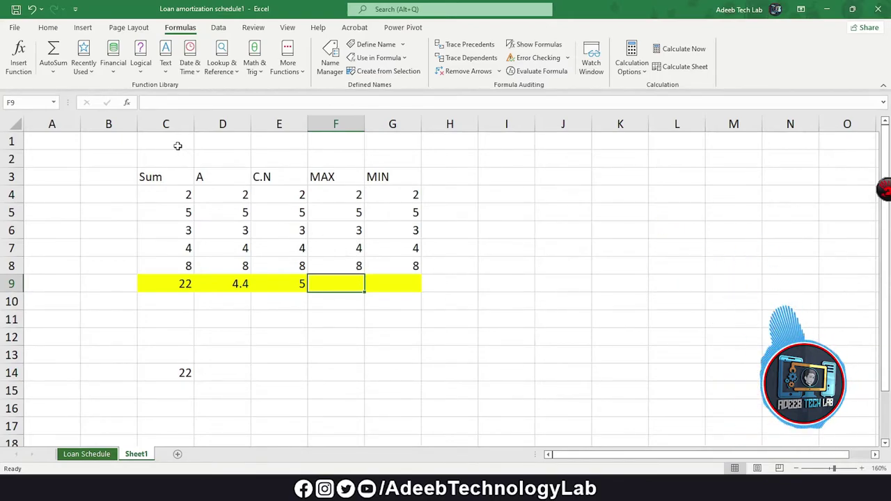
pyautogui.click(53, 71)
pyautogui.click(82, 149)
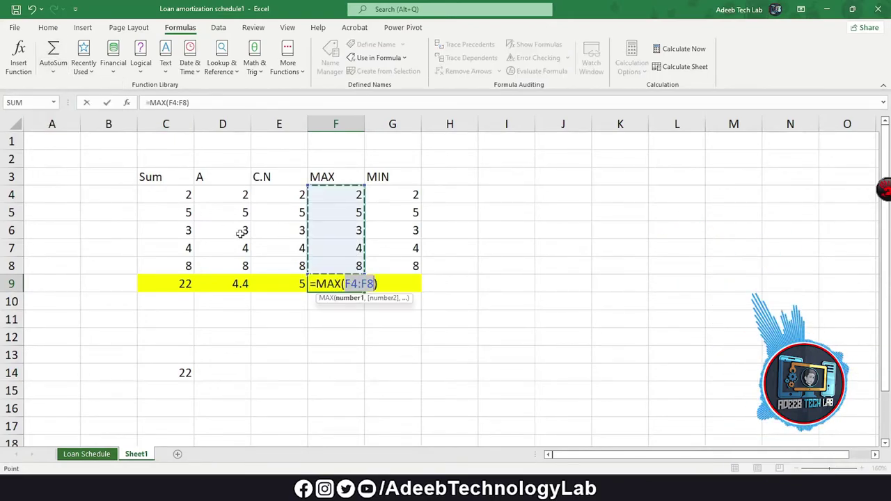
pyautogui.press('Return')
pyautogui.click(333, 283)
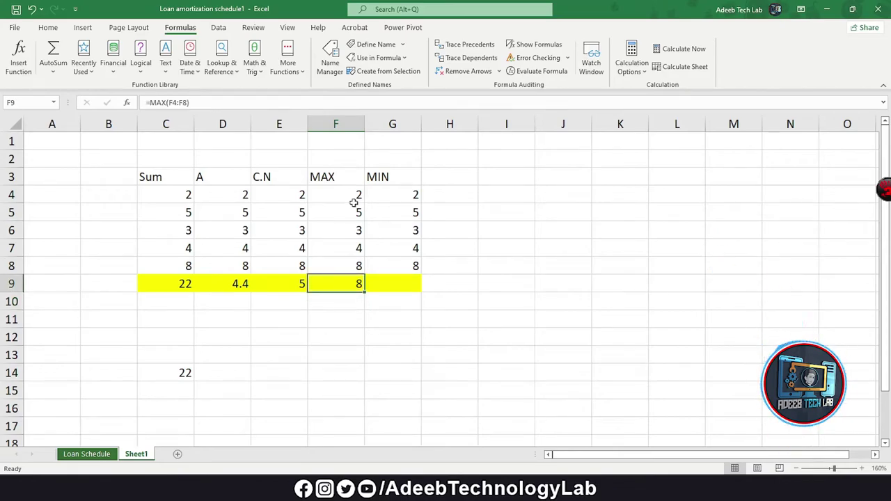
pyautogui.click(390, 284)
pyautogui.click(53, 72)
pyautogui.click(70, 147)
pyautogui.press('Return')
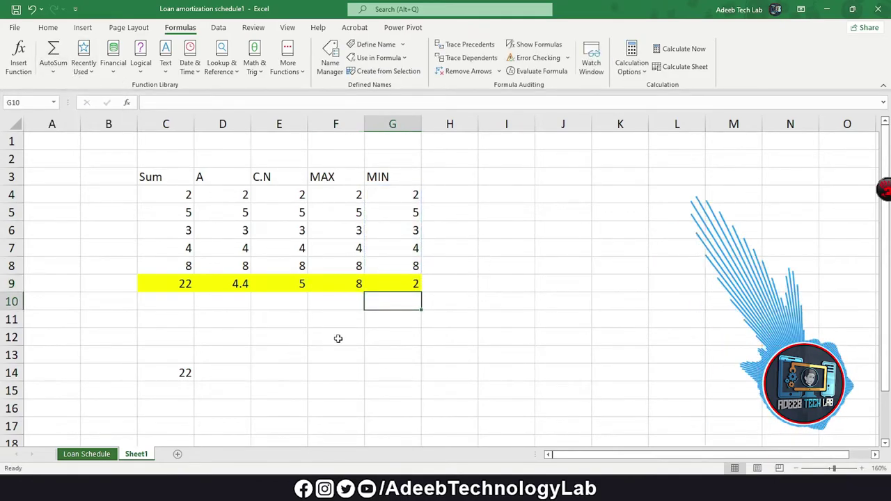
pyautogui.click(53, 71)
# Step: Select H12 and browse the Recently Used and Financial function lists to find PMT
pyautogui.click(312, 346)
pyautogui.click(313, 350)
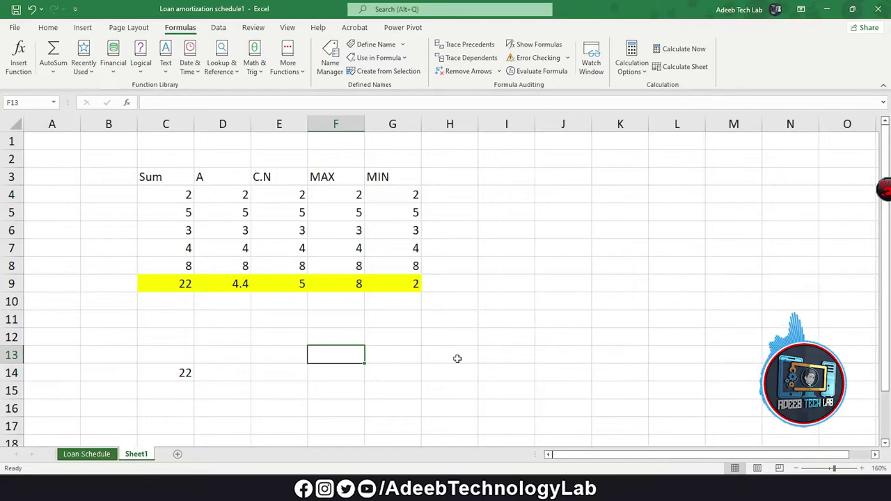
pyautogui.click(449, 337)
pyautogui.click(84, 59)
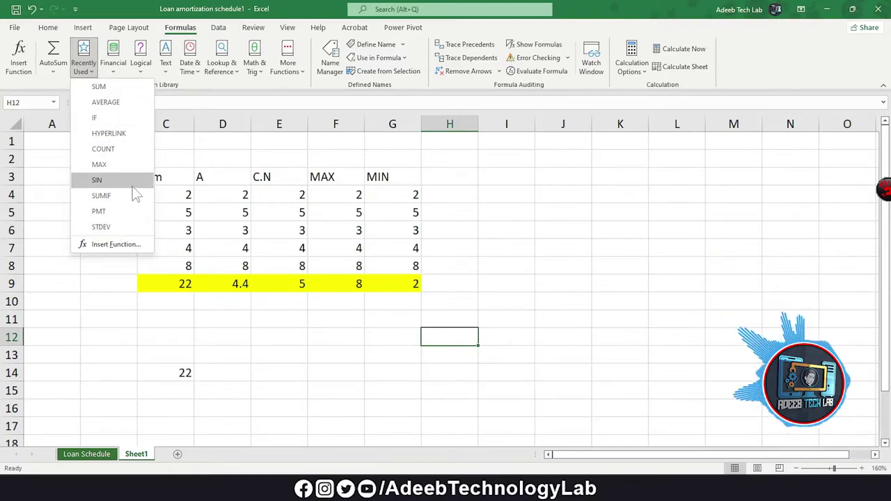
pyautogui.click(453, 230)
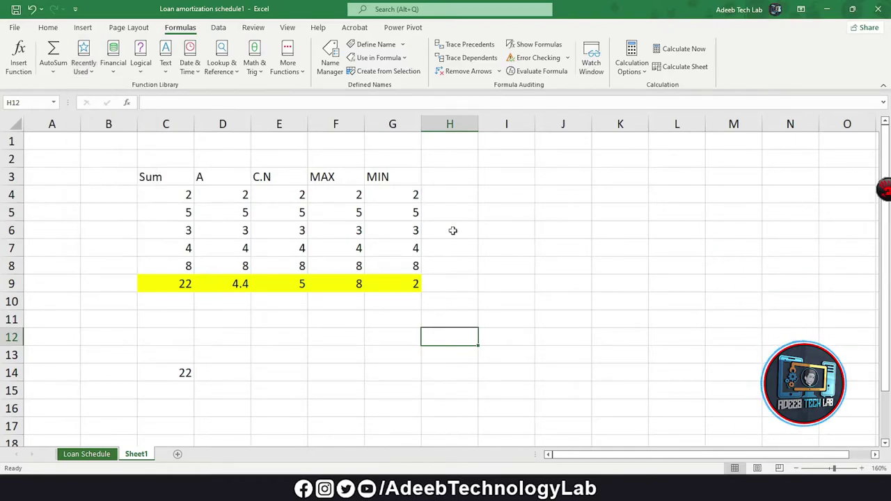
pyautogui.click(113, 59)
pyautogui.scroll(-6, 163, 279)
pyautogui.scroll(-6, 160, 299)
pyautogui.scroll(4, 153, 321)
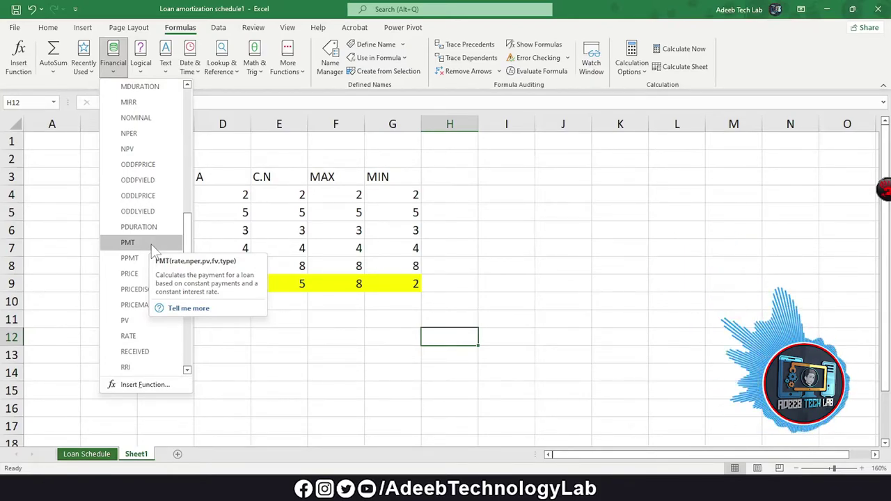
pyautogui.click(521, 251)
pyautogui.click(568, 209)
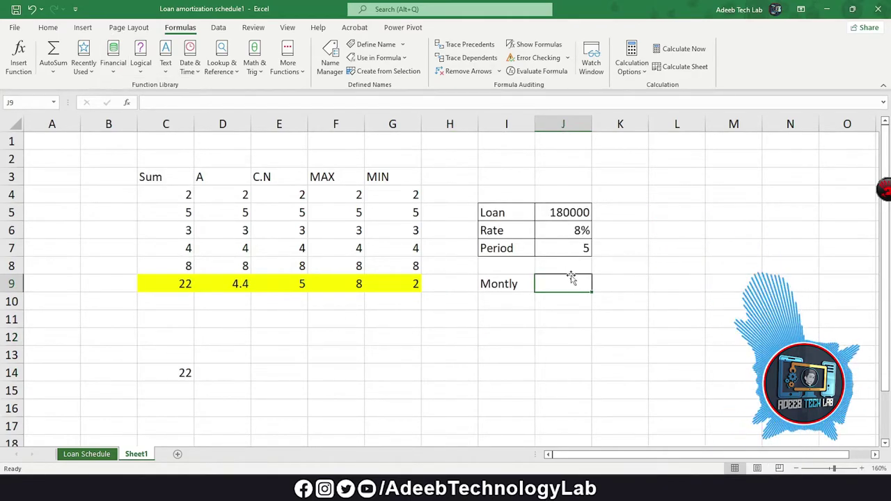
# Step: Pick PMT from the Financial function list, then cancel its arguments dialog
pyautogui.click(113, 55)
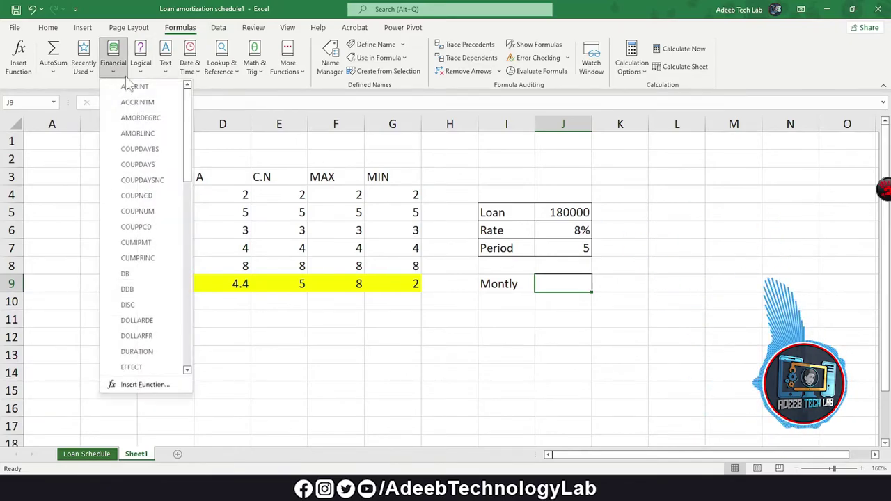
pyautogui.scroll(-2, 141, 247)
pyautogui.scroll(-2, 143, 256)
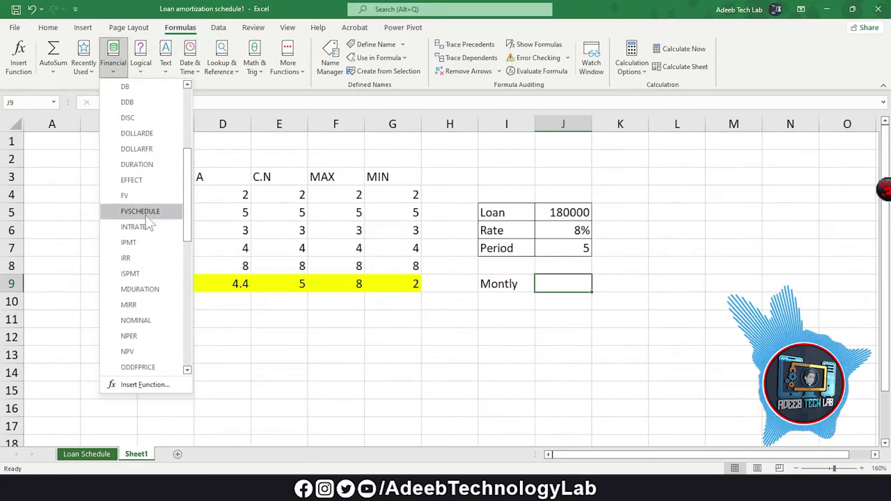
pyautogui.scroll(-1, 160, 257)
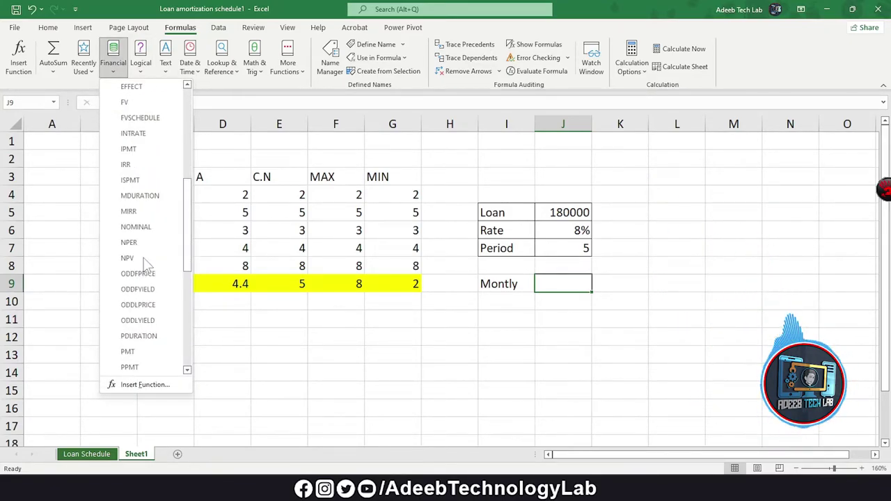
pyautogui.scroll(-3, 160, 256)
pyautogui.click(153, 257)
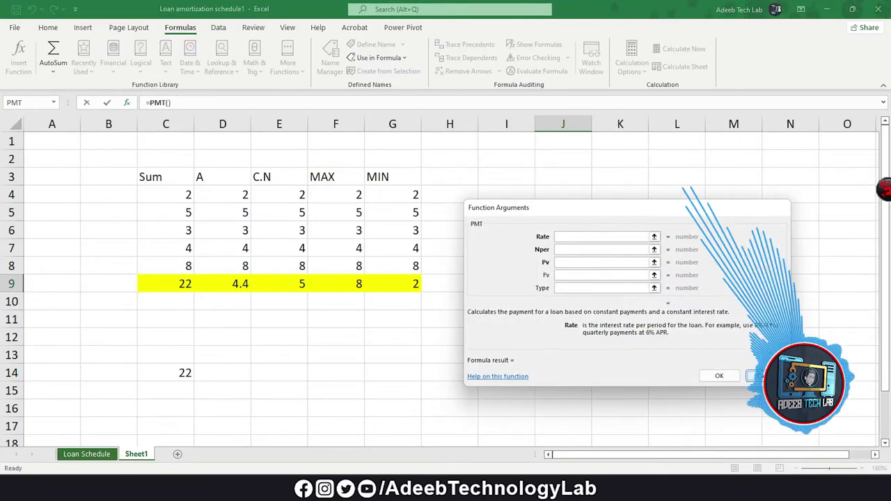
pyautogui.press('Escape')
# Step: Enter =PMT(J6/12,J7*12,J5) in J9, returning ($3,649.75)
pyautogui.doubleClick(568, 282)
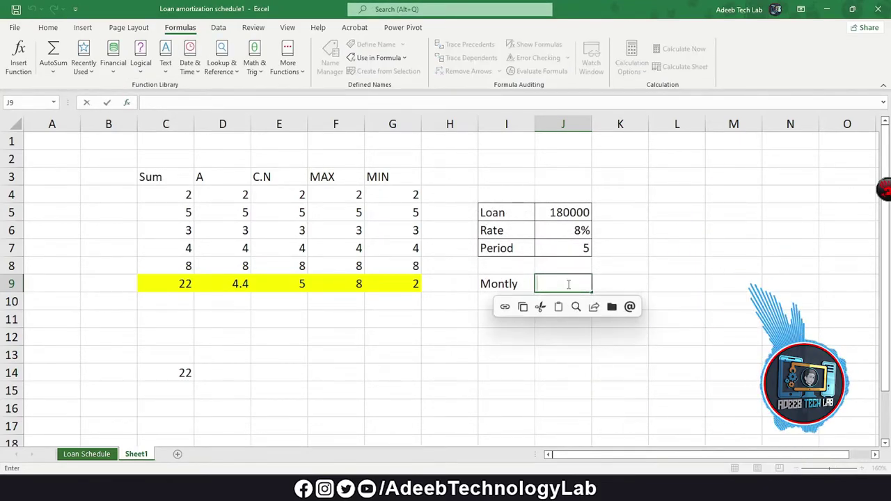
pyautogui.write('=PMT')
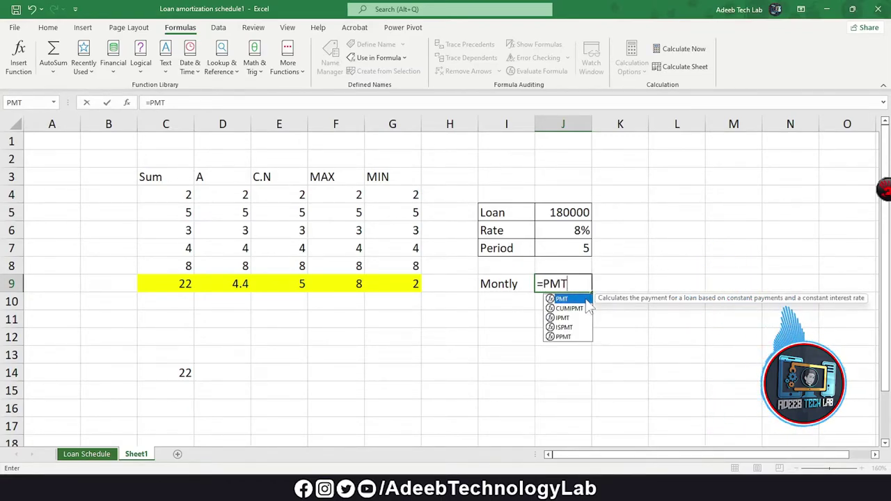
pyautogui.write('(')
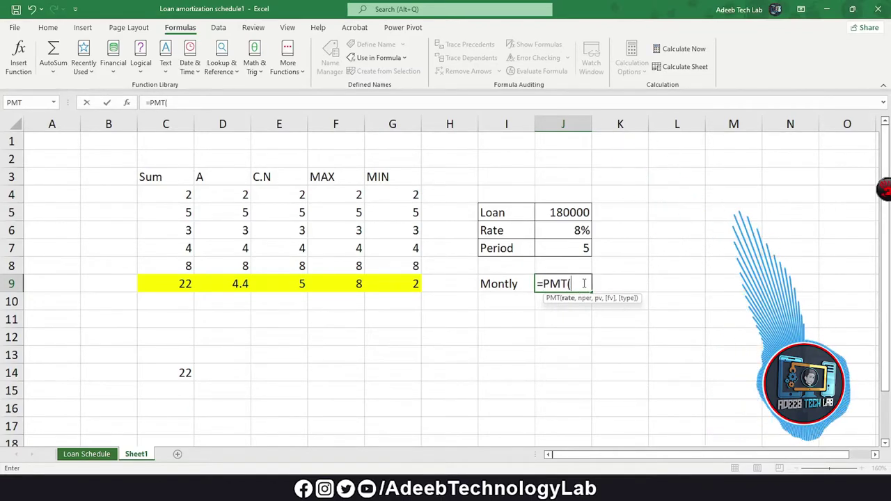
pyautogui.click(569, 232)
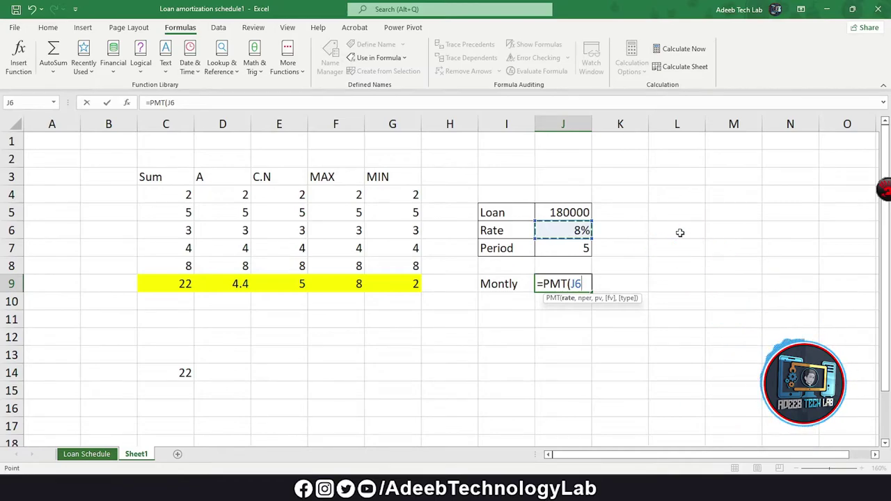
pyautogui.write('/12')
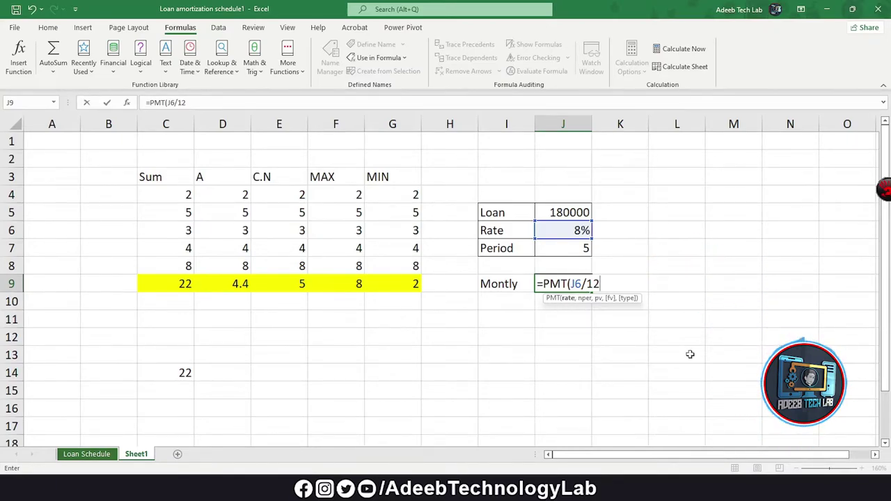
pyautogui.write(',')
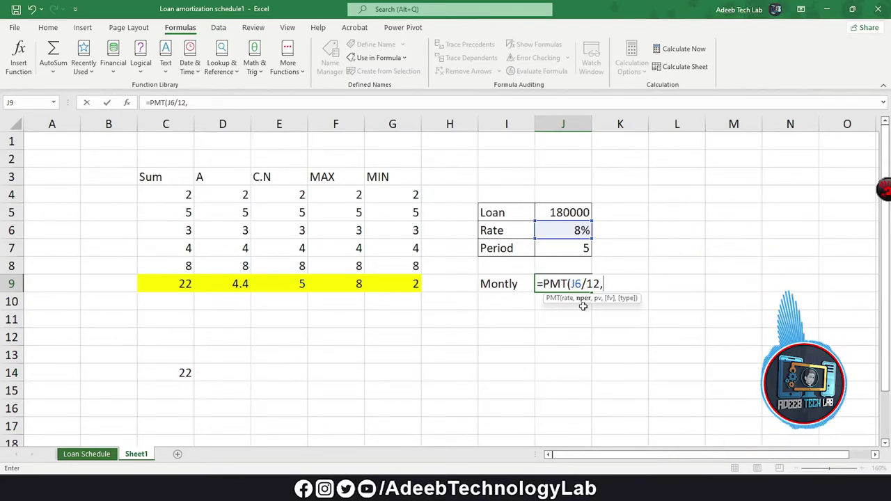
pyautogui.click(571, 253)
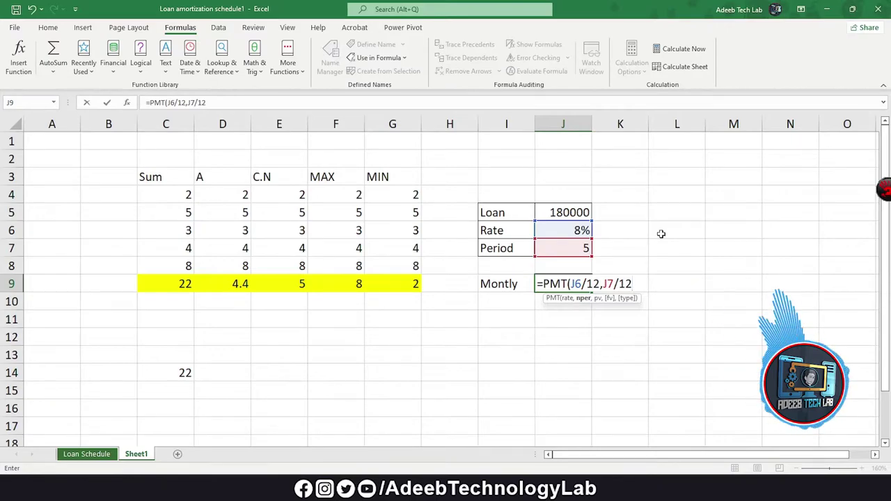
pyautogui.press('BackSpace')
pyautogui.press('BackSpace')
pyautogui.press('BackSpace')
pyautogui.write('*12,')
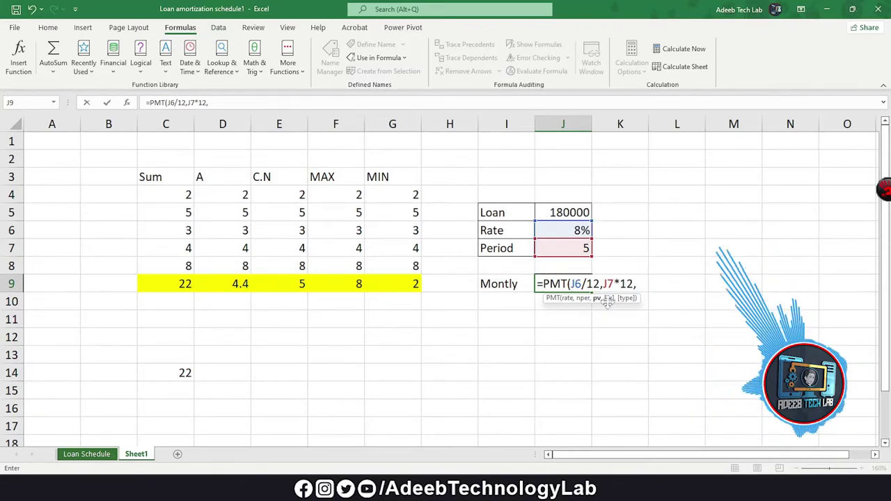
pyautogui.click(568, 211)
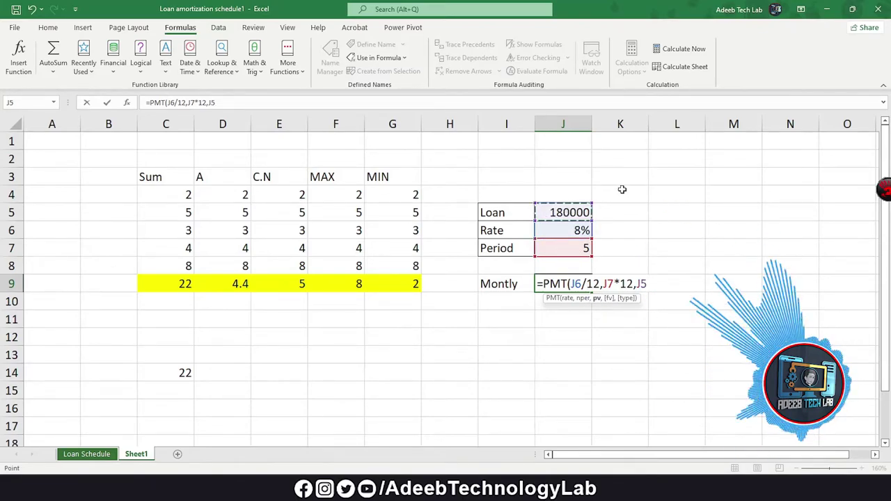
pyautogui.press('Return')
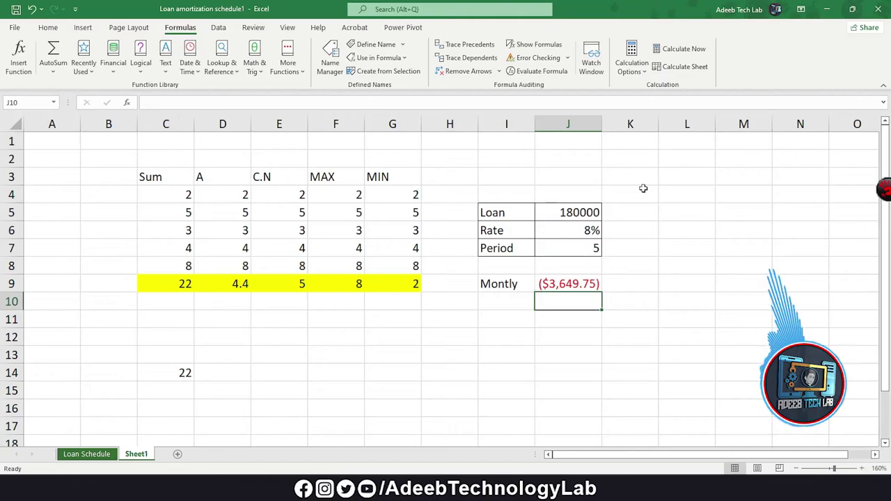
# Step: Format the J9 payment with Comma Style and no decimals so it reads (3,650)
pyautogui.click(570, 288)
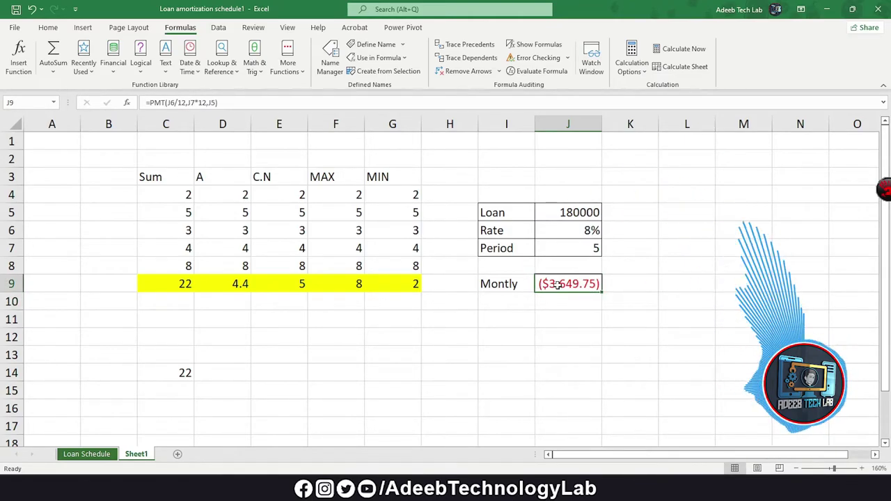
pyautogui.click(83, 27)
pyautogui.click(48, 27)
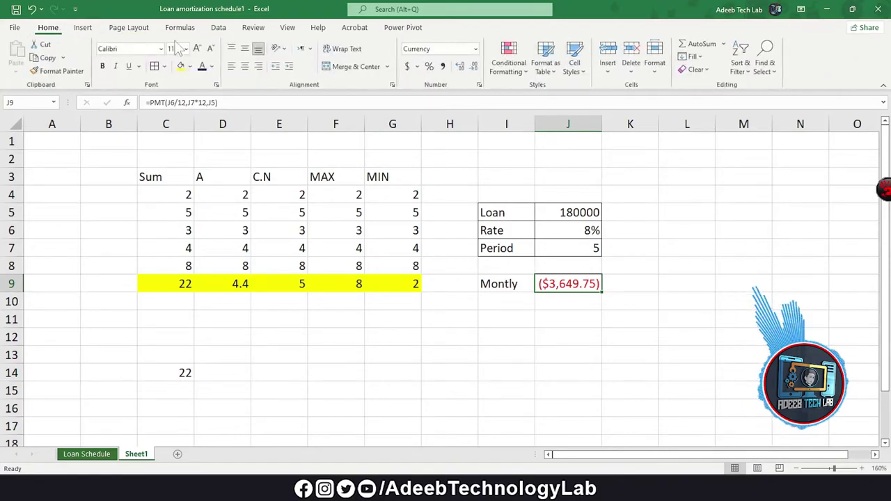
pyautogui.click(475, 48)
pyautogui.click(476, 49)
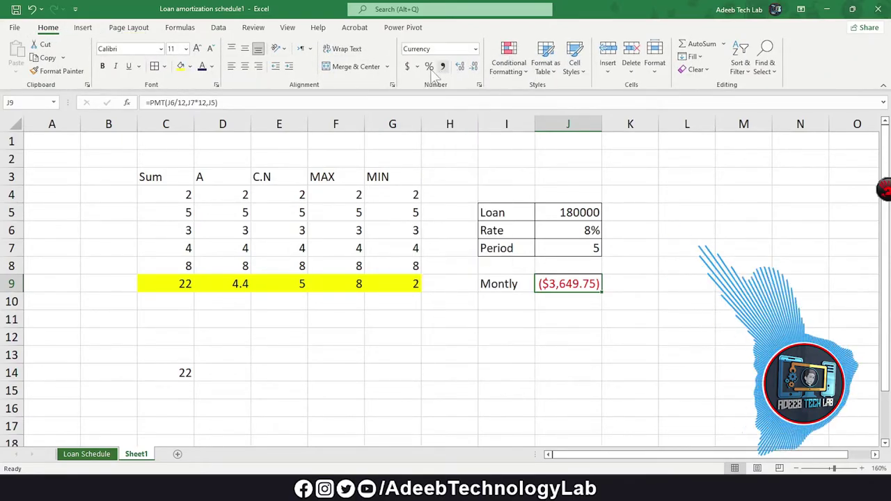
pyautogui.click(408, 66)
pyautogui.click(476, 49)
pyautogui.click(433, 65)
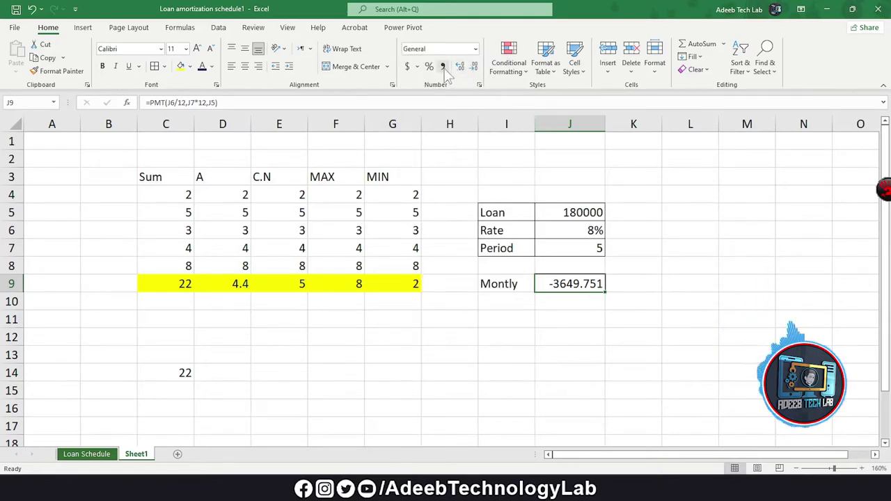
pyautogui.click(443, 66)
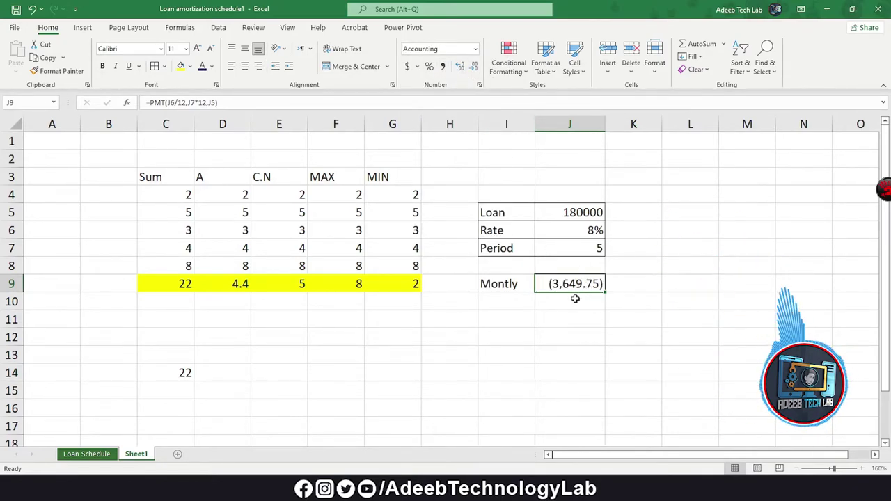
pyautogui.click(630, 285)
pyautogui.click(572, 289)
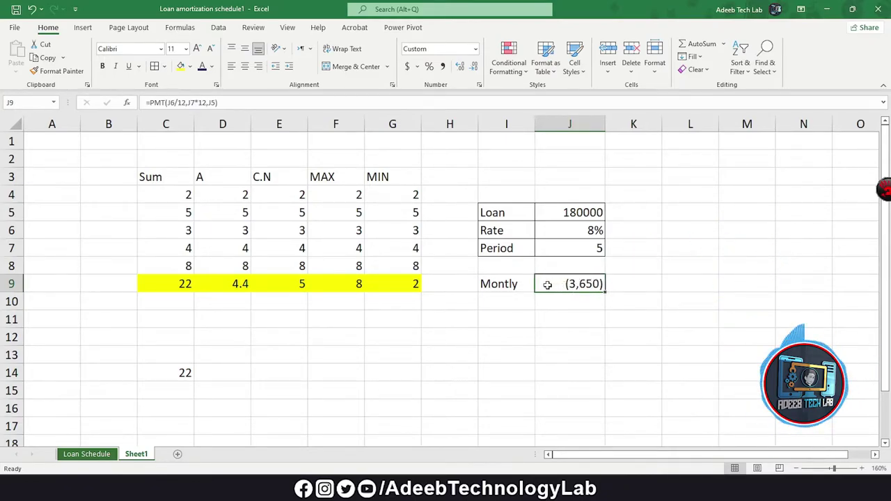
# Step: Review the loan, rate and period inputs, ending on an empty cell beside the loan table
pyautogui.click(517, 284)
pyautogui.click(541, 285)
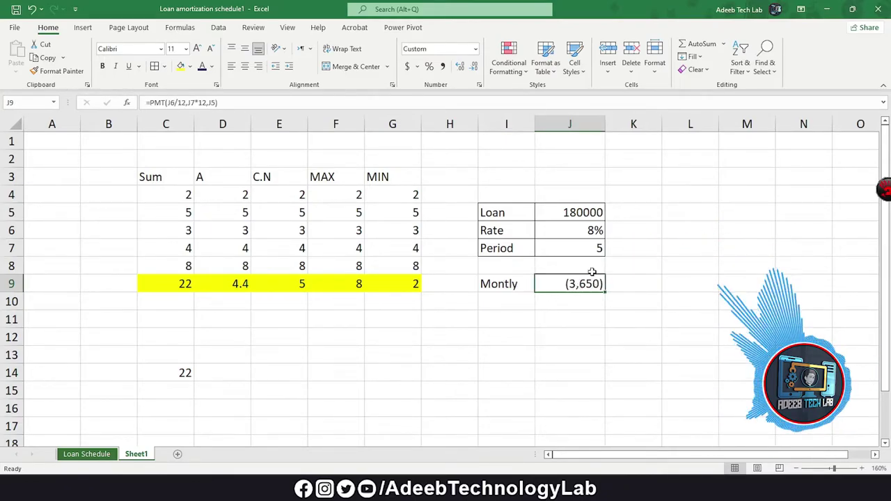
pyautogui.moveTo(577, 211); pyautogui.dragTo(572, 243)
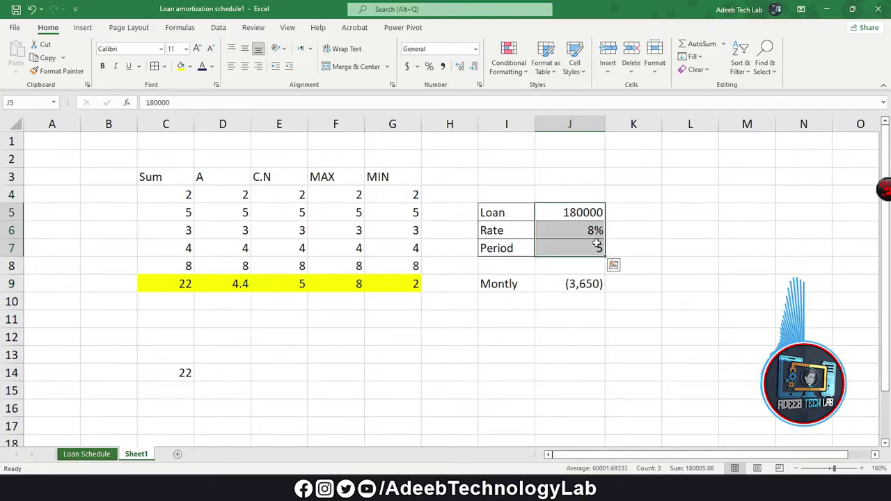
pyautogui.click(671, 224)
pyautogui.click(148, 29)
pyautogui.click(180, 28)
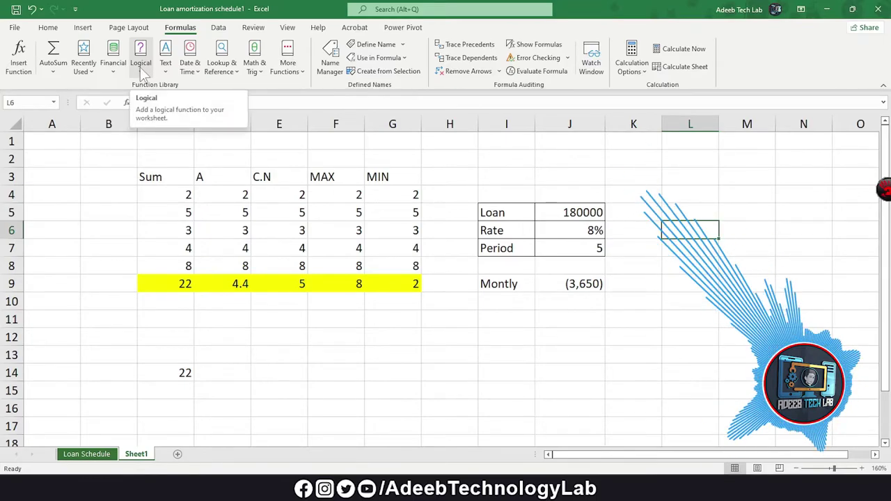
pyautogui.click(607, 334)
# Step: Enter 2 in I13 and 5 in J13, then show the Logical functions list from K13
pyautogui.scroll(-3, 571, 322)
pyautogui.scroll(1, 589, 280)
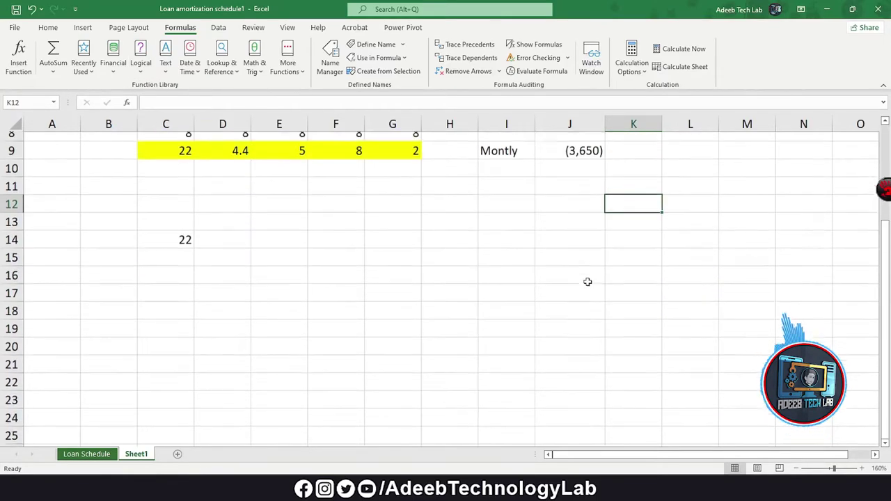
pyautogui.click(510, 228)
pyautogui.scroll(1, 508, 278)
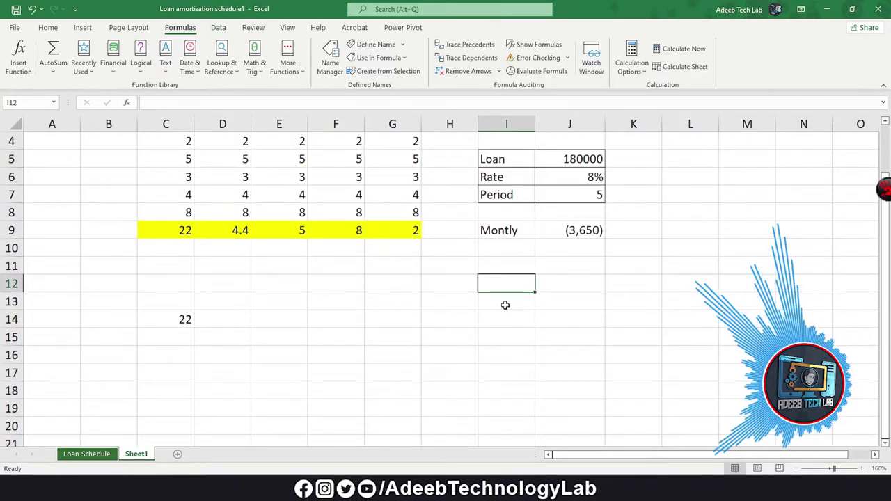
pyautogui.click(503, 305)
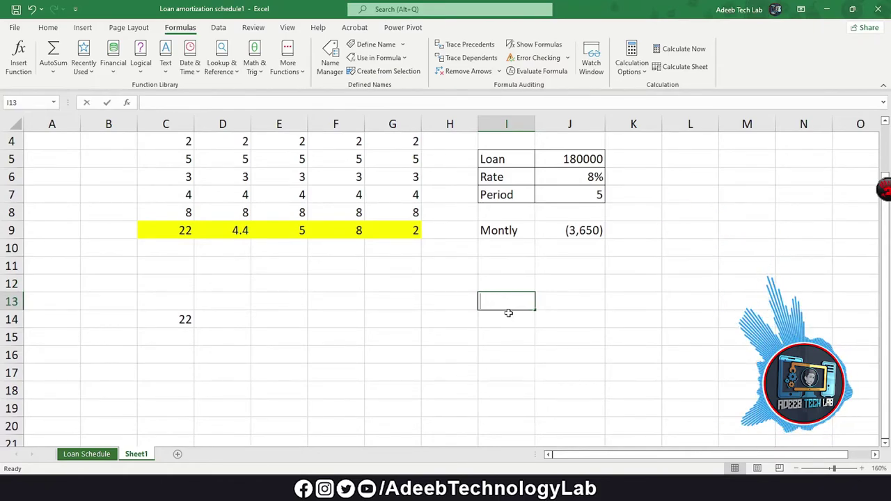
pyautogui.write('2')
pyautogui.click(588, 300)
pyautogui.write('5')
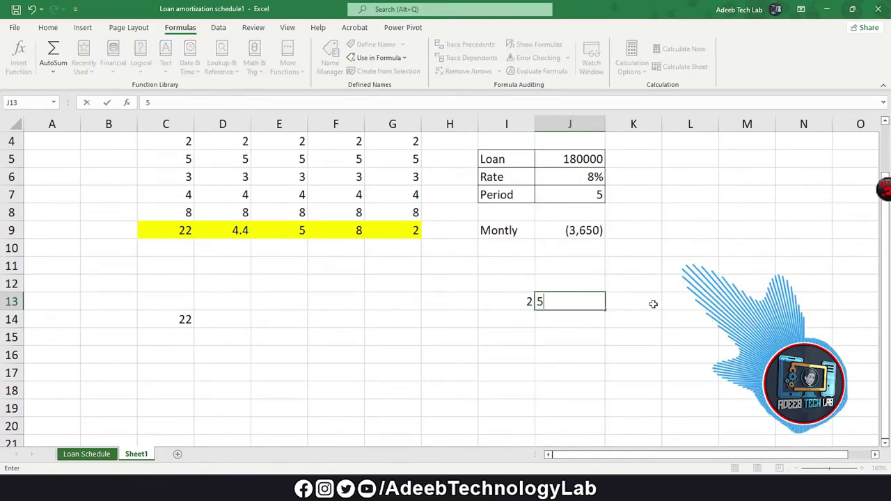
pyautogui.click(652, 303)
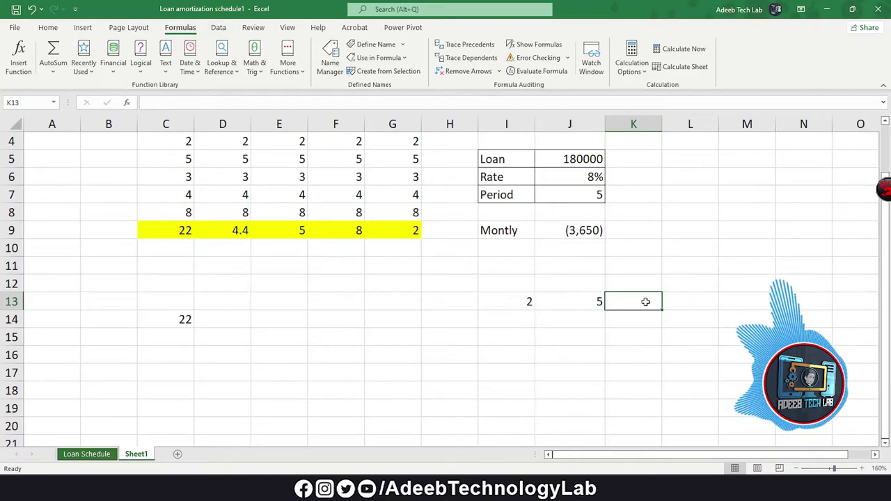
pyautogui.click(141, 66)
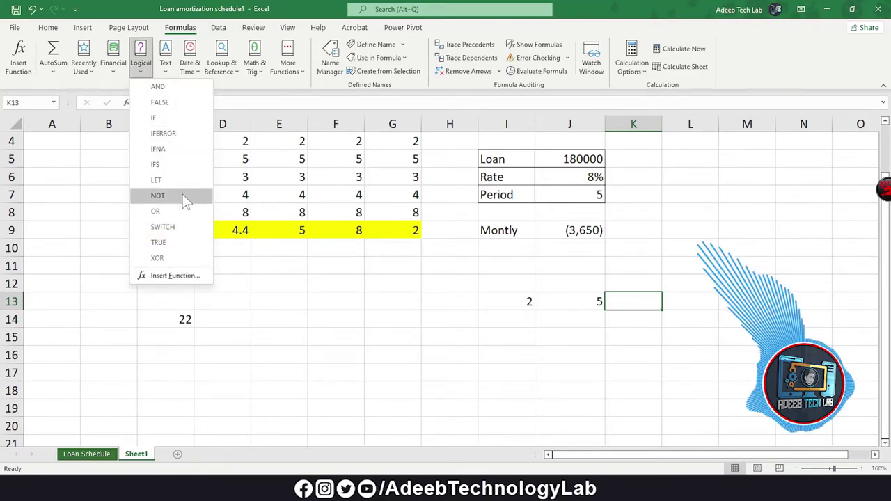
# Step: Enter =AND(I13=10,J13=10) in K13 to test whether both cells equal 10
pyautogui.click(642, 308)
pyautogui.doubleClick(641, 300)
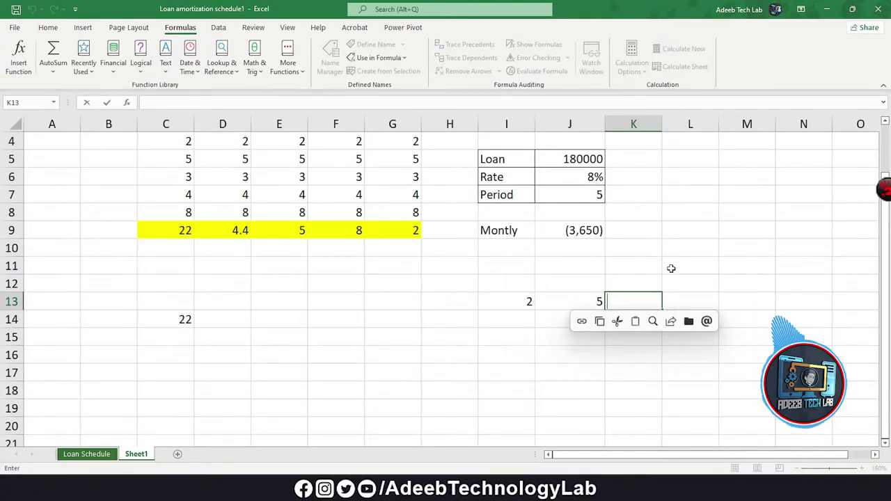
pyautogui.write('=and')
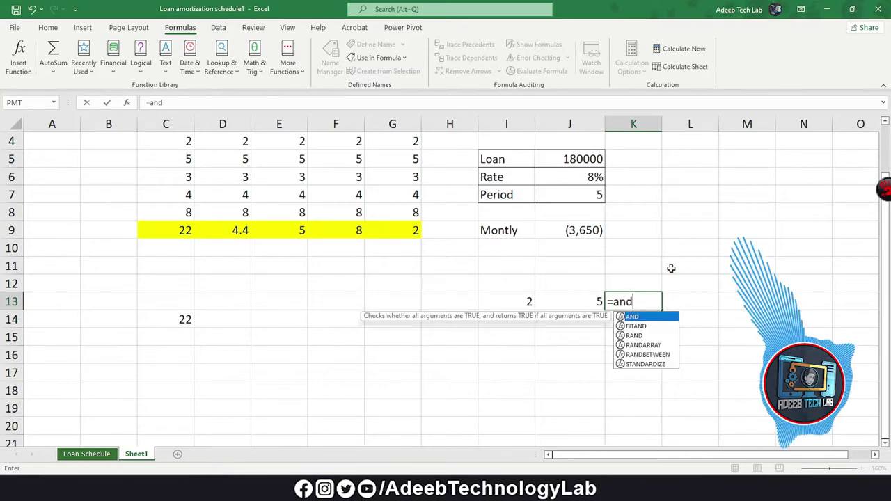
pyautogui.press('Tab')
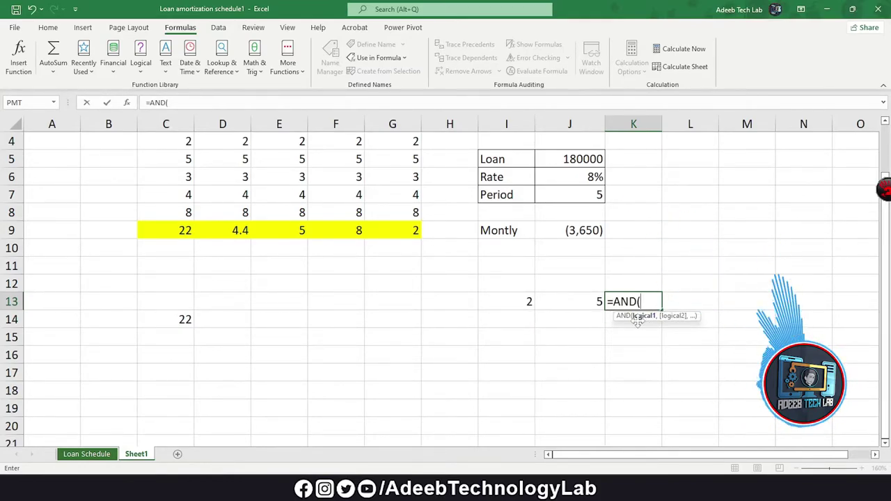
pyautogui.click(512, 300)
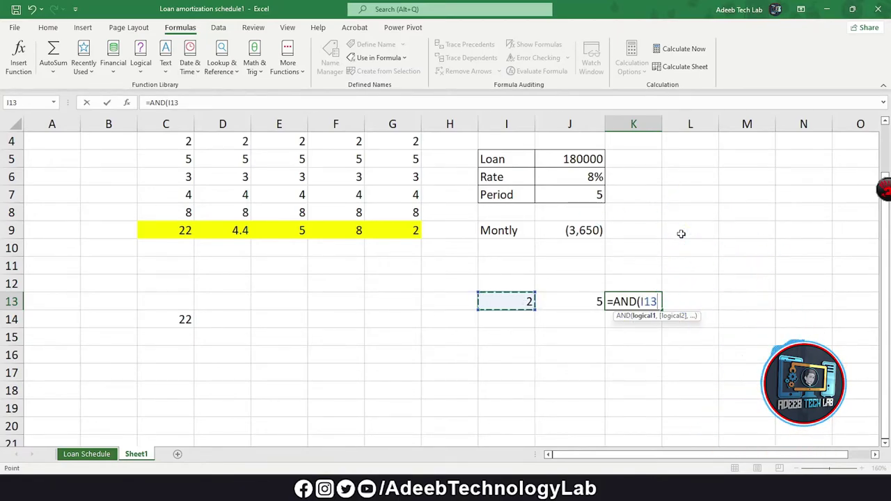
pyautogui.write('=10,')
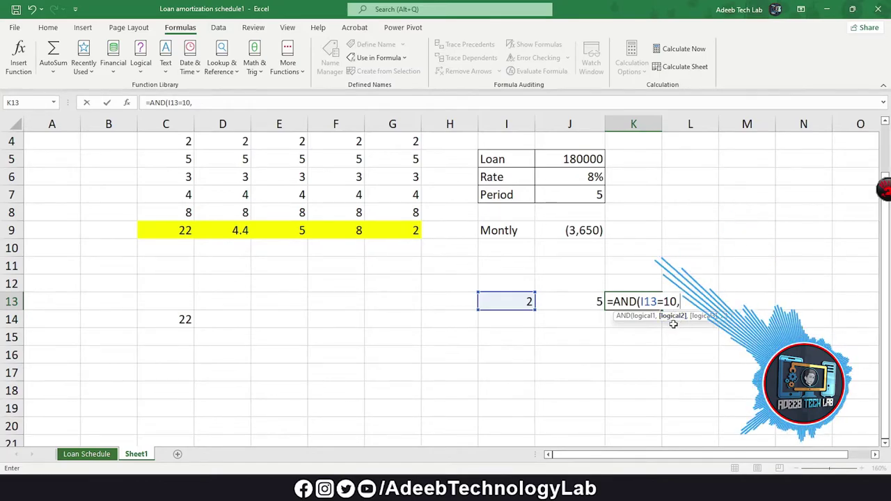
pyautogui.click(570, 301)
pyautogui.write('=')
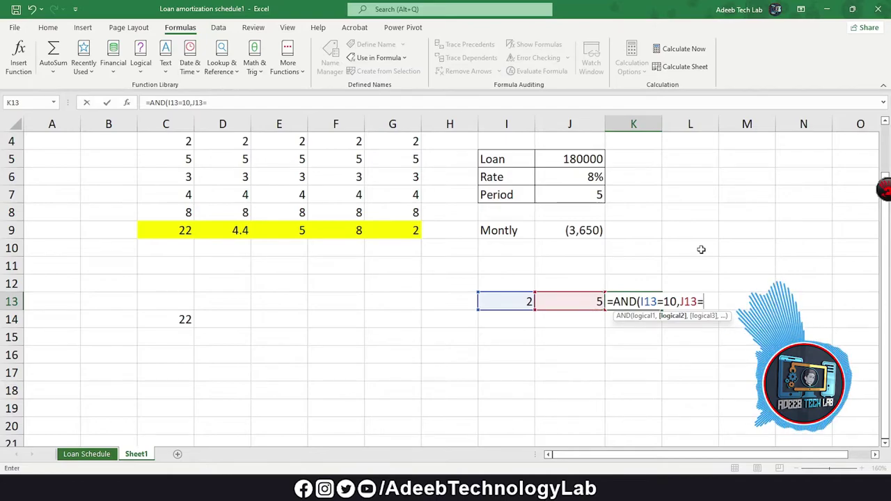
pyautogui.write('10')
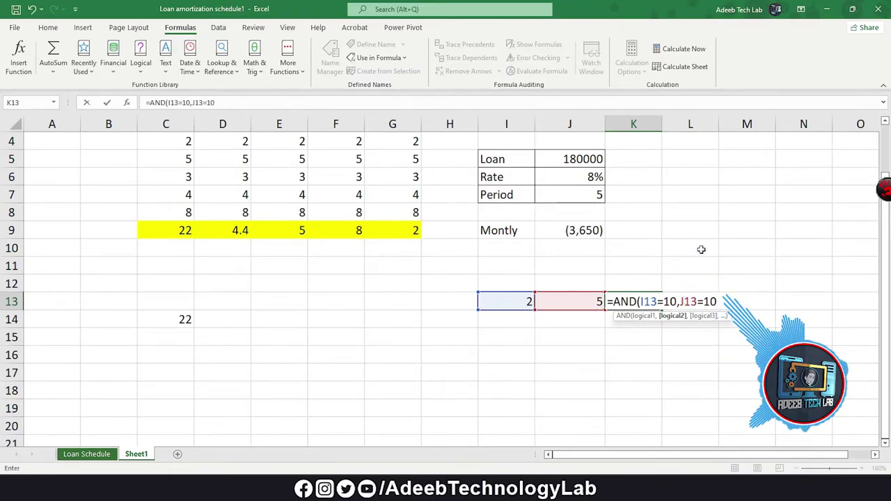
pyautogui.write(')')
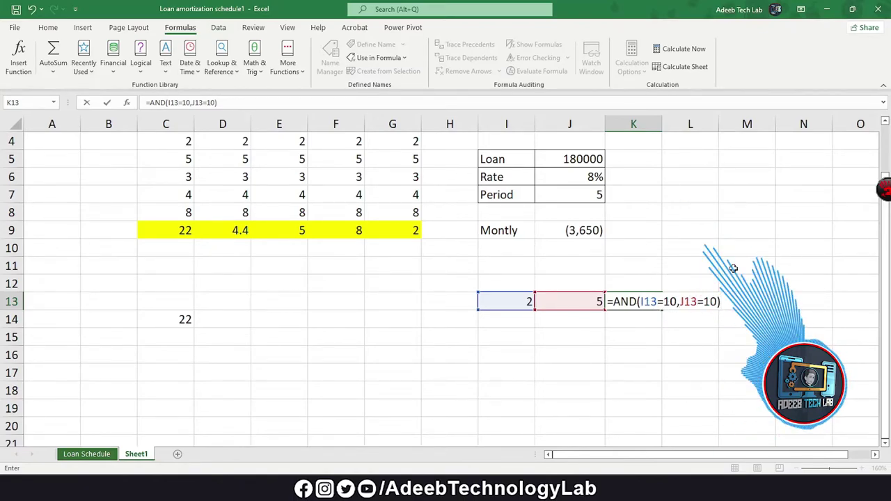
pyautogui.press('Return')
pyautogui.click(638, 301)
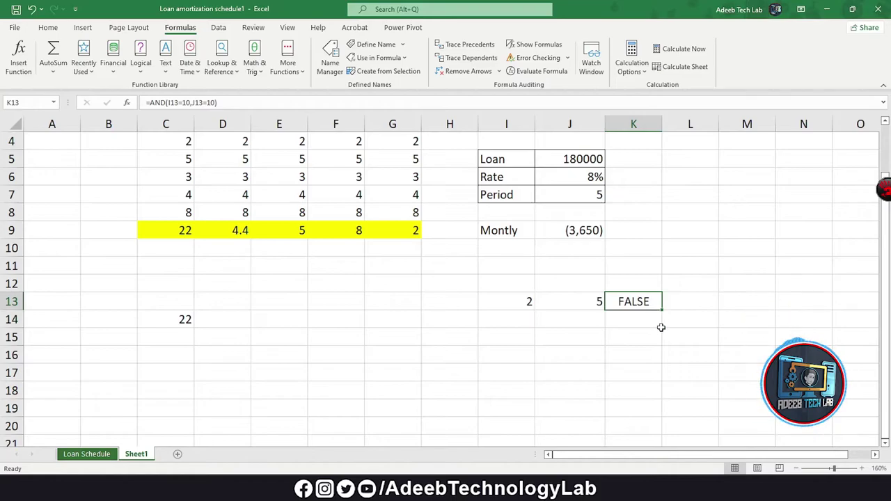
# Step: Set both I13 and J13 to 10 so the AND check in K13 returns TRUE
pyautogui.click(519, 301)
pyautogui.click(571, 302)
pyautogui.click(506, 298)
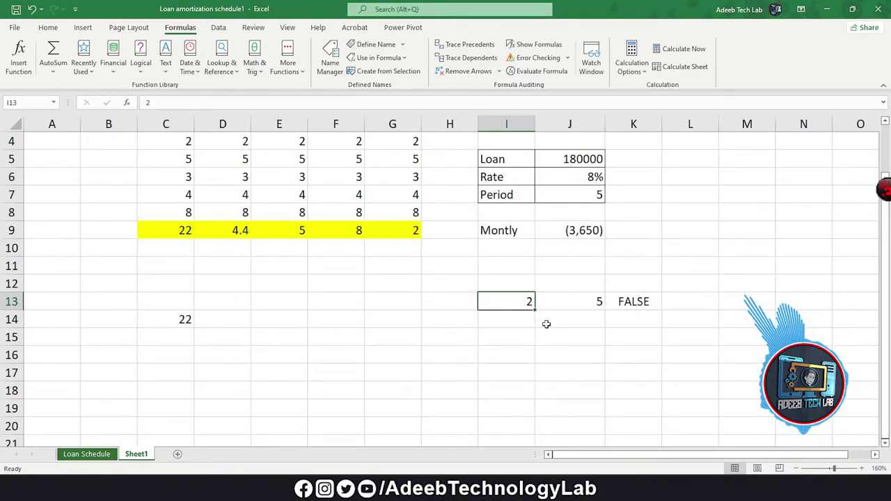
pyautogui.write('10')
pyautogui.click(570, 302)
pyautogui.write('10')
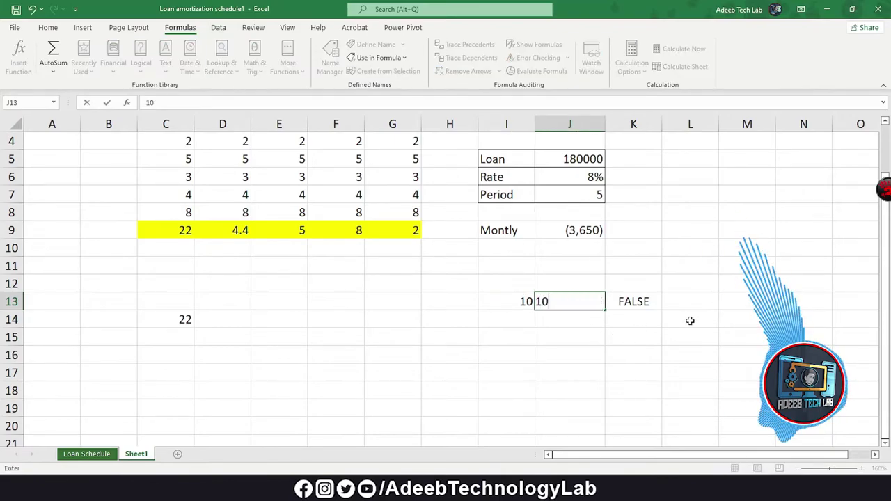
pyautogui.click(690, 321)
# Step: Review the values held in I13 and J13
pyautogui.click(591, 300)
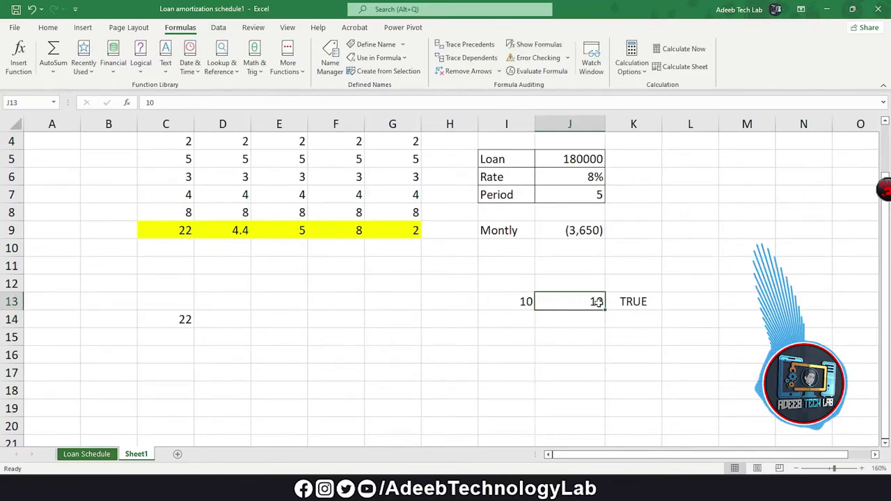
pyautogui.click(616, 301)
pyautogui.click(529, 303)
pyautogui.click(570, 302)
pyautogui.click(632, 304)
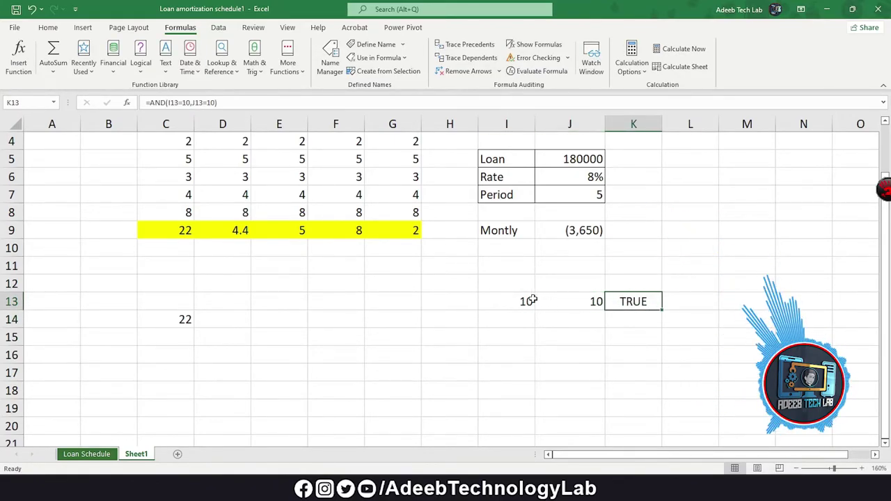
pyautogui.click(527, 301)
# Step: Change J13 to 5 so K13's AND formula returns FALSE
pyautogui.click(636, 301)
pyautogui.click(585, 304)
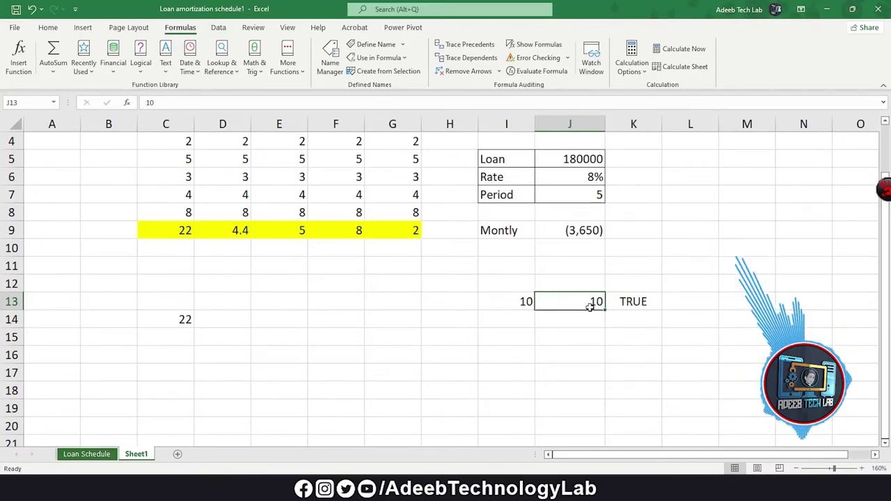
pyautogui.write('5')
pyautogui.click(628, 317)
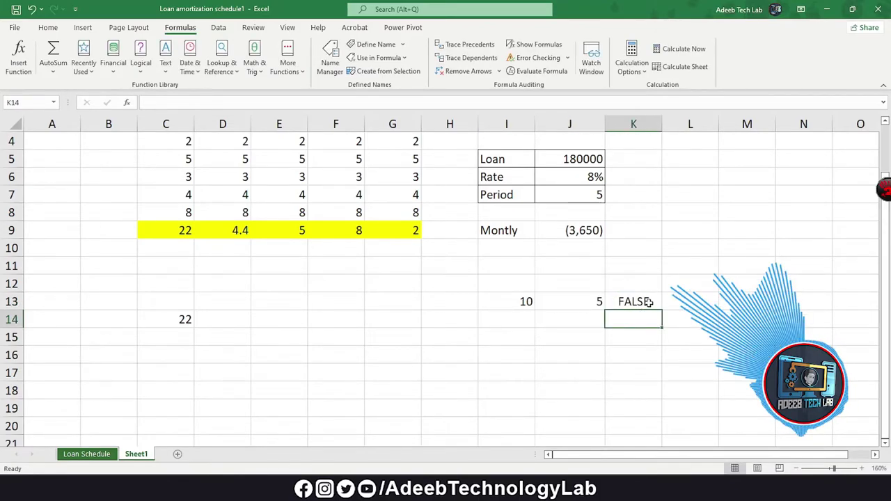
pyautogui.click(513, 319)
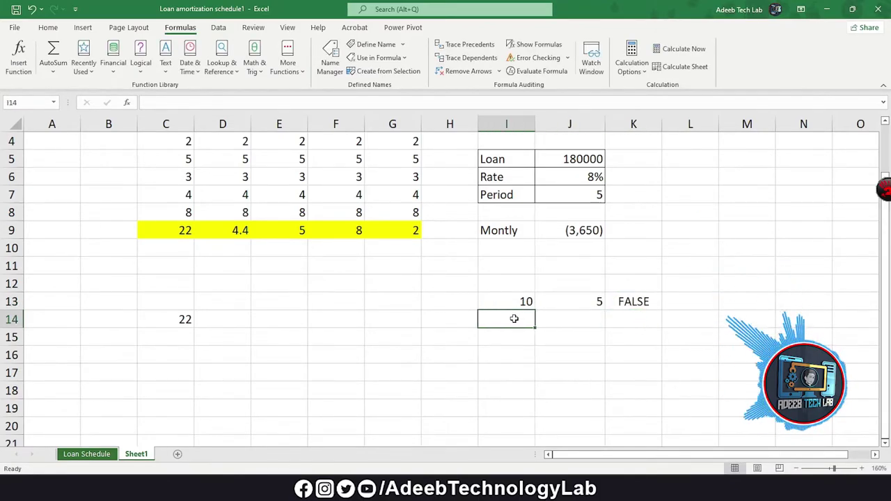
pyautogui.click(578, 322)
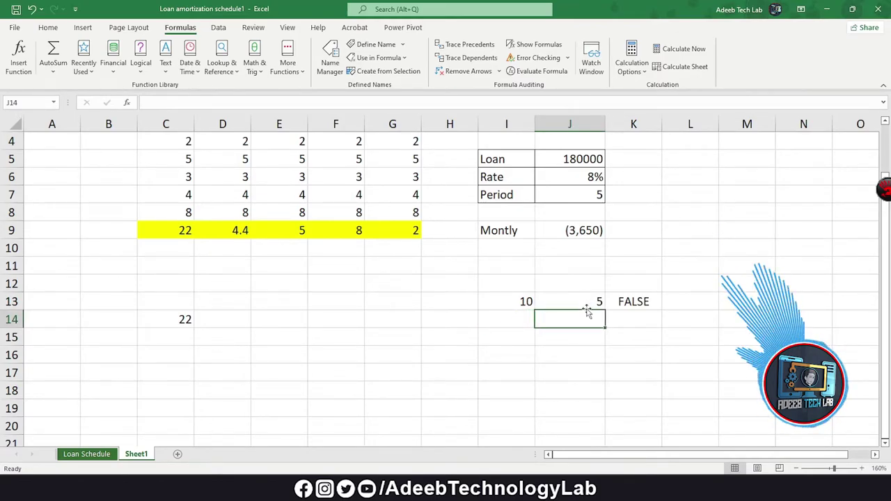
pyautogui.click(634, 301)
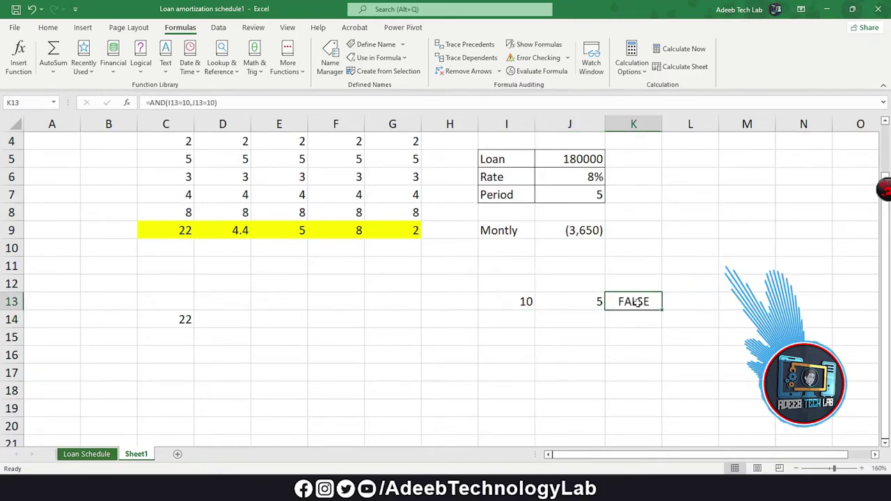
# Step: Enter =IF(I13=20,"Yes","NO") in I15, which shows NO for the current I13
pyautogui.click(140, 64)
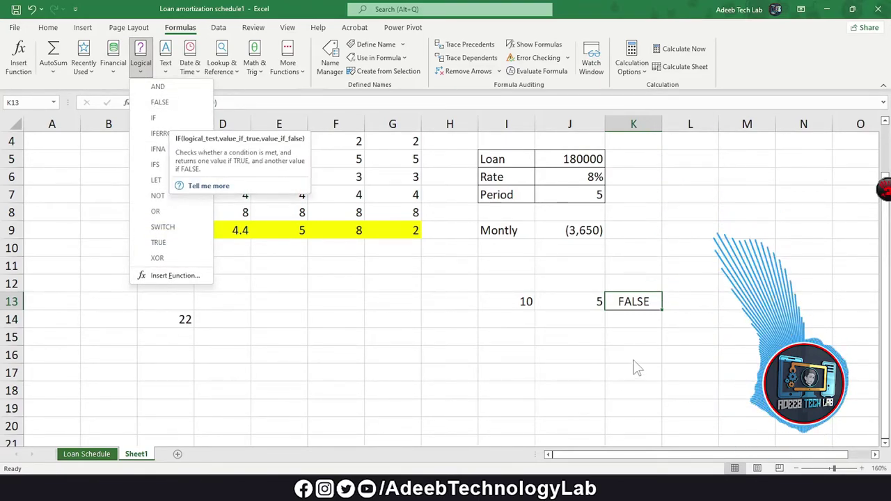
pyautogui.click(593, 334)
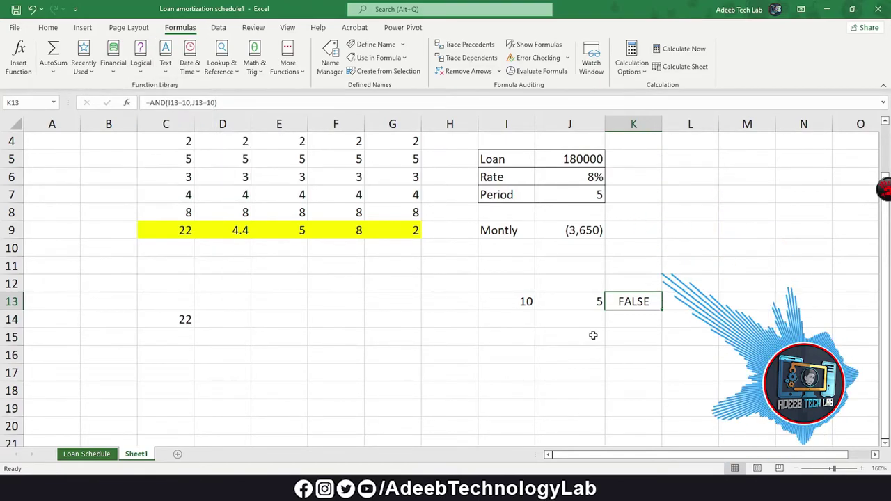
pyautogui.click(511, 338)
pyautogui.write('=if')
pyautogui.press('Tab')
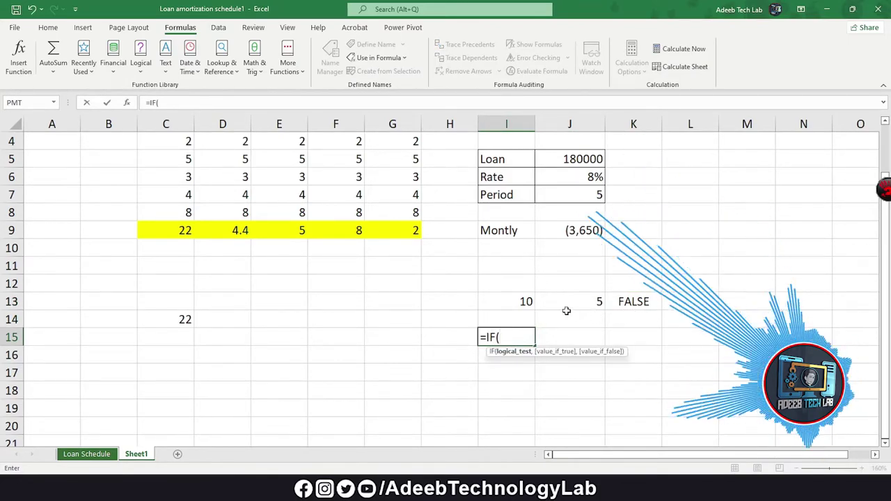
pyautogui.click(517, 307)
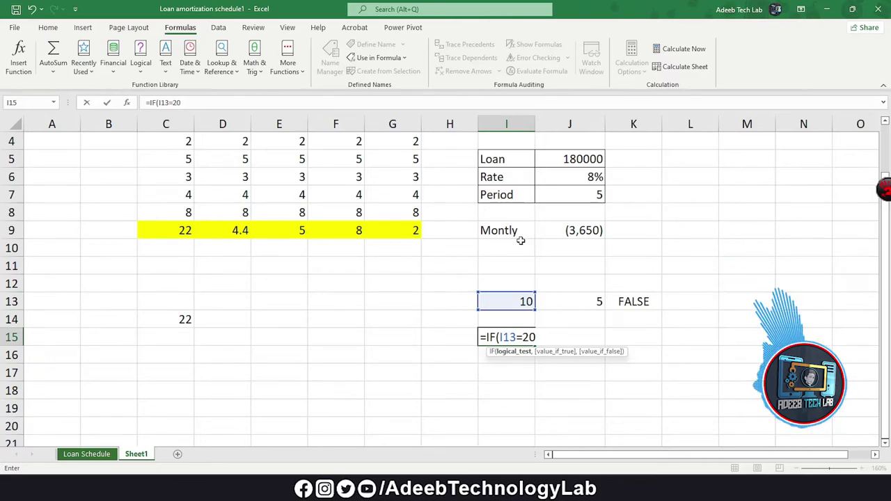
pyautogui.write(',')
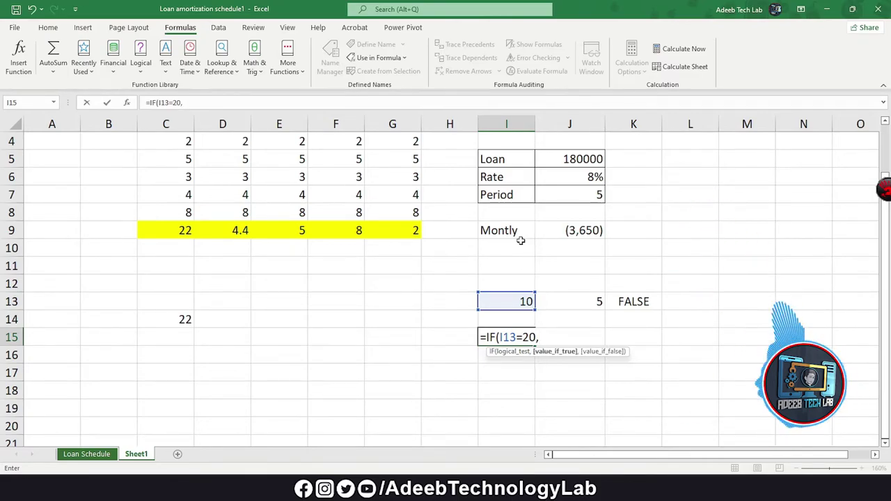
pyautogui.write('"Yes')
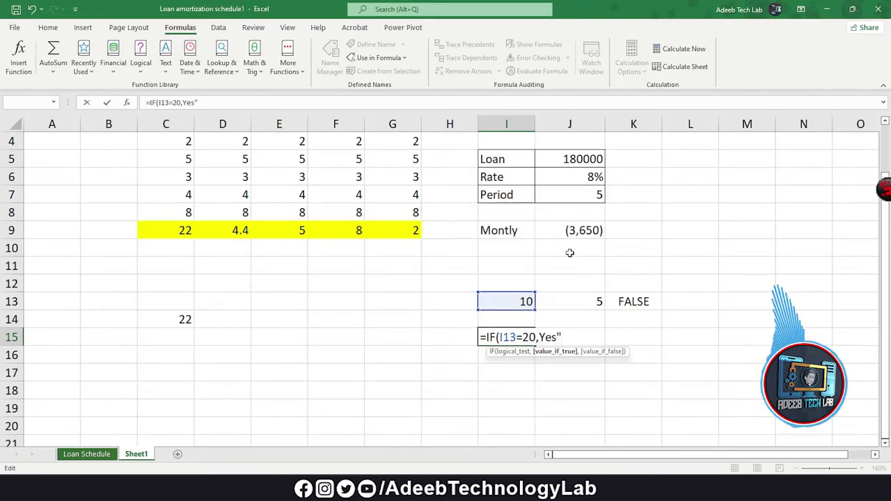
pyautogui.write('"')
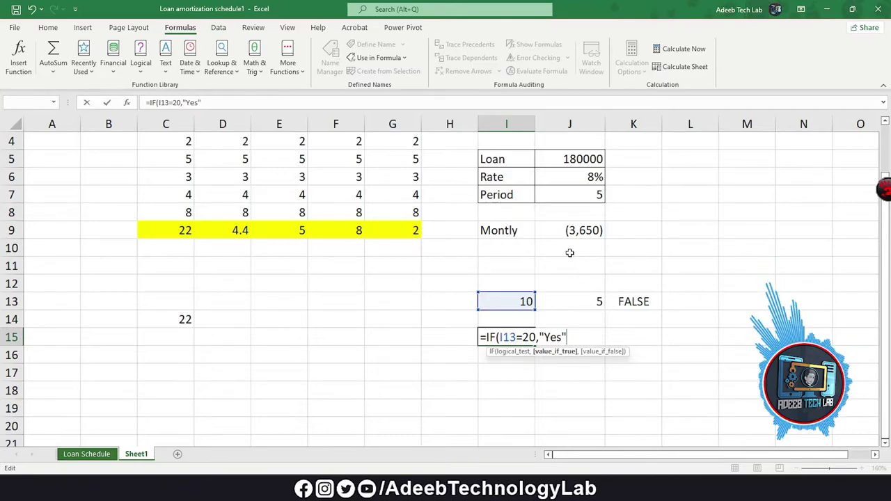
pyautogui.write(',"')
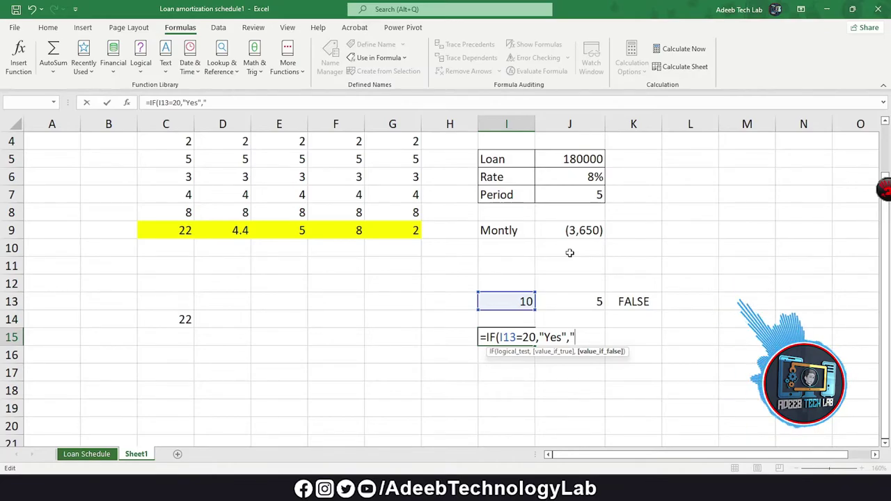
pyautogui.write('NO"')
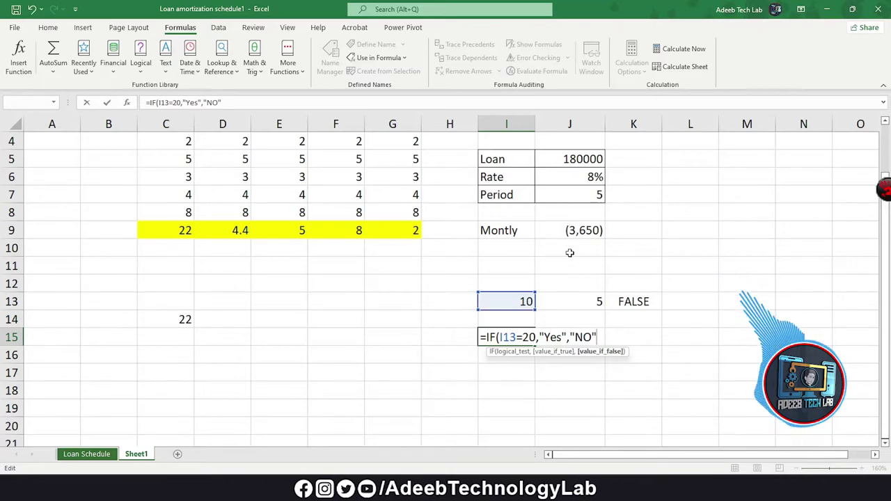
pyautogui.write(')')
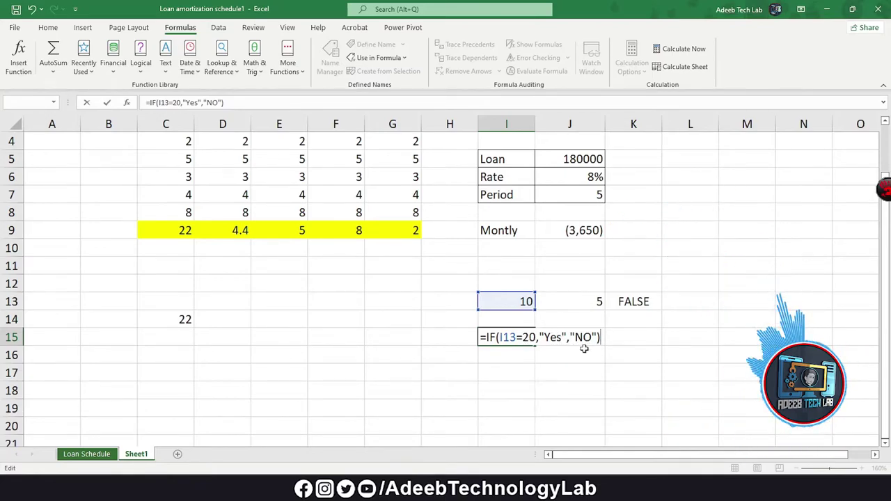
pyautogui.press('Return')
pyautogui.press('Up')
pyautogui.press('Up')
pyautogui.press('Up')
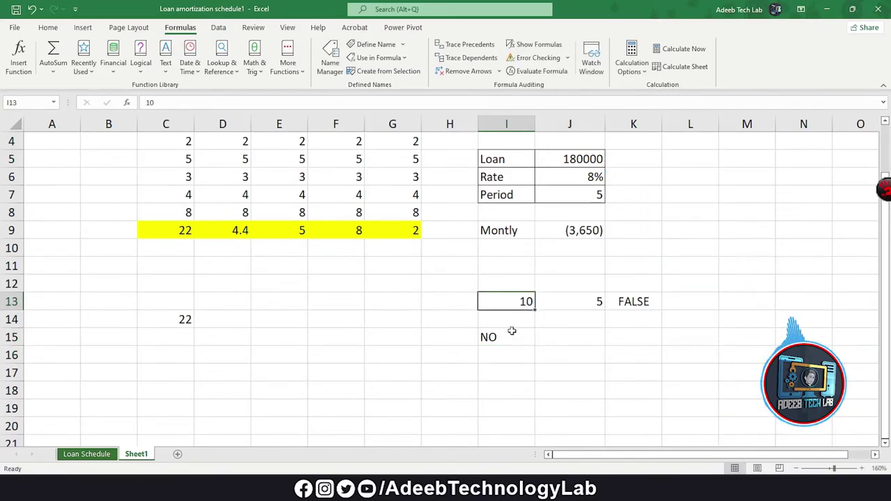
# Step: Try 5, 20 and 30 in I13, finally leaving 20 so I15 shows Yes
pyautogui.write('5')
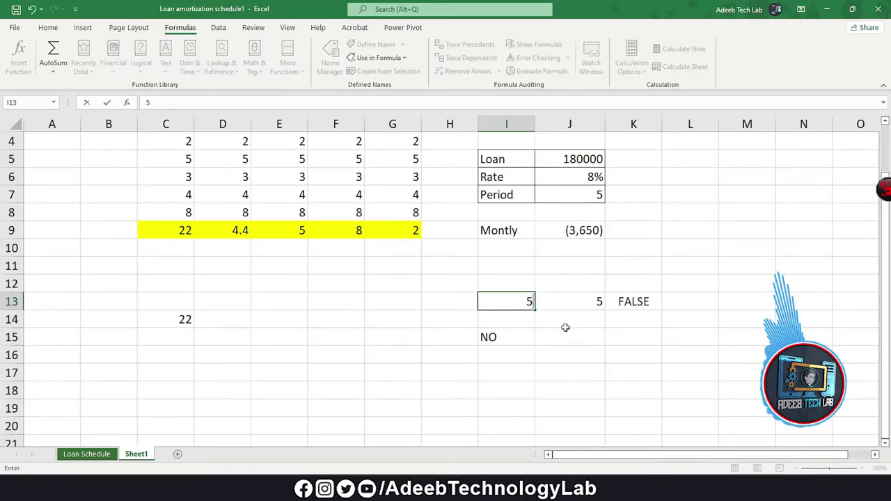
pyautogui.click(556, 333)
pyautogui.click(508, 307)
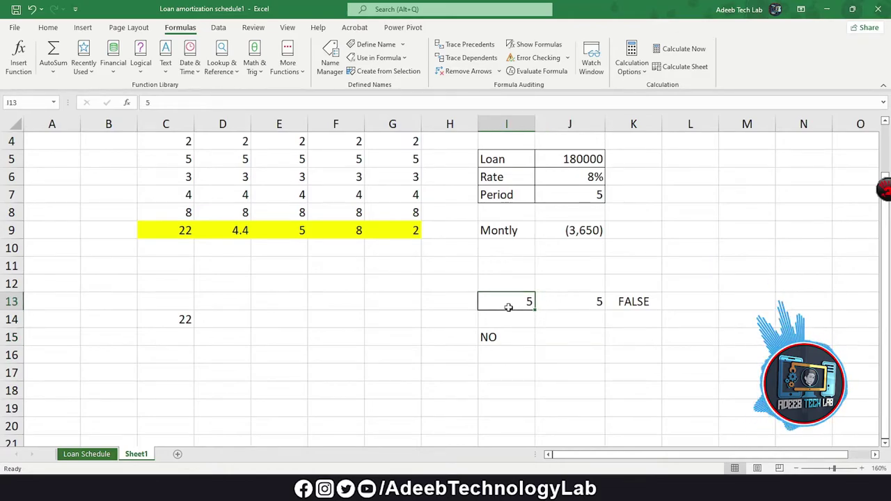
pyautogui.write('20')
pyautogui.click(575, 320)
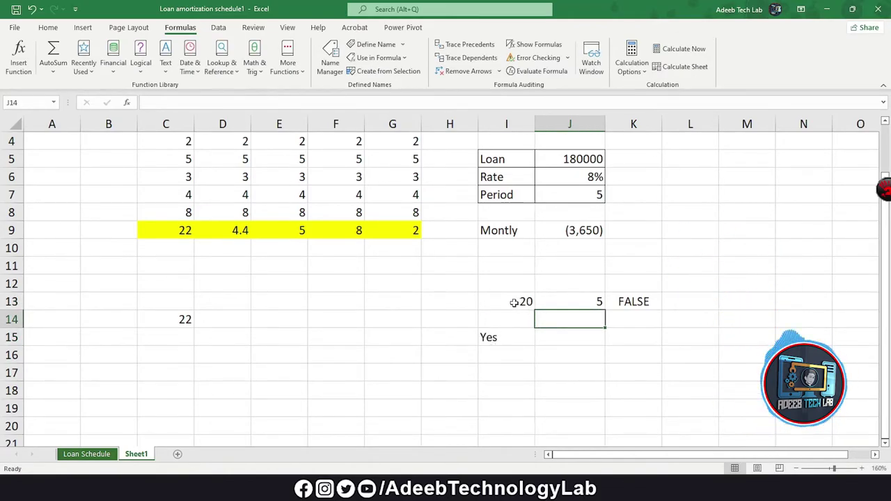
pyautogui.click(514, 301)
pyautogui.write('30')
pyautogui.click(575, 322)
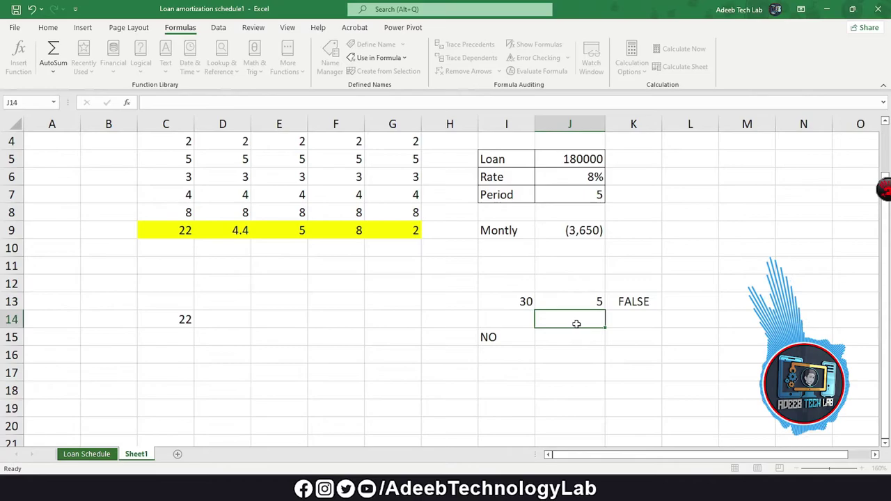
pyautogui.click(504, 305)
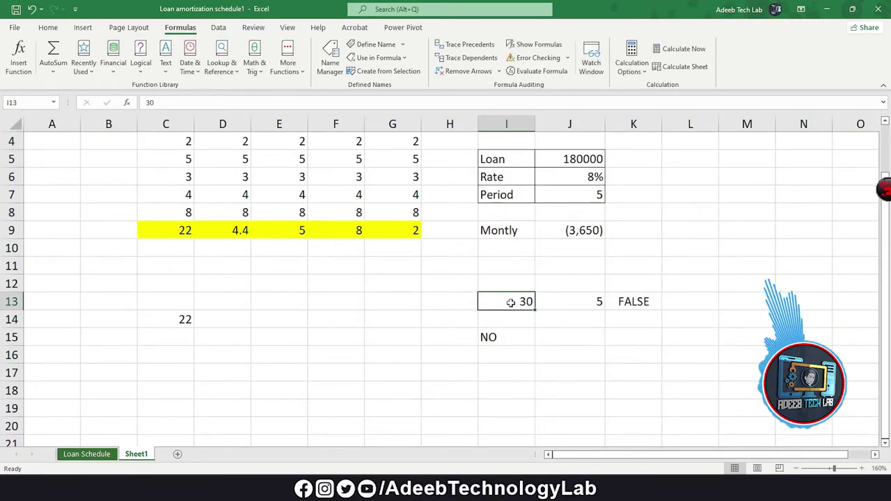
pyautogui.write('20')
pyautogui.click(569, 337)
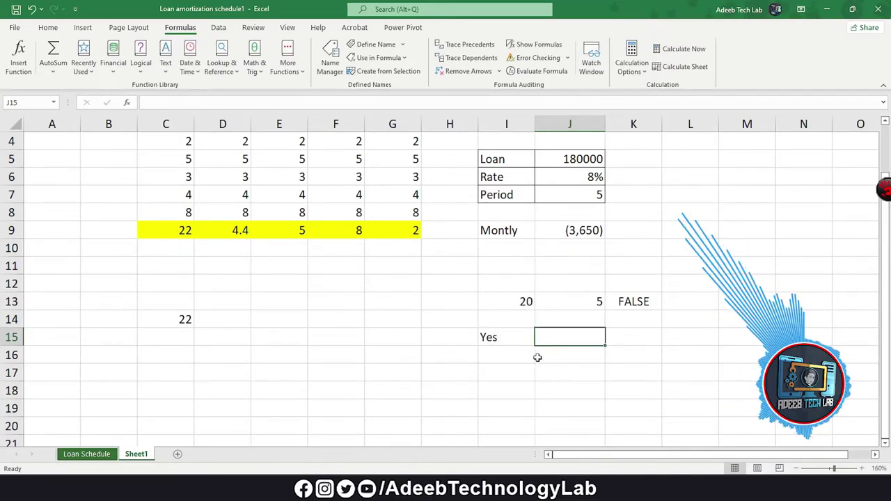
pyautogui.click(506, 336)
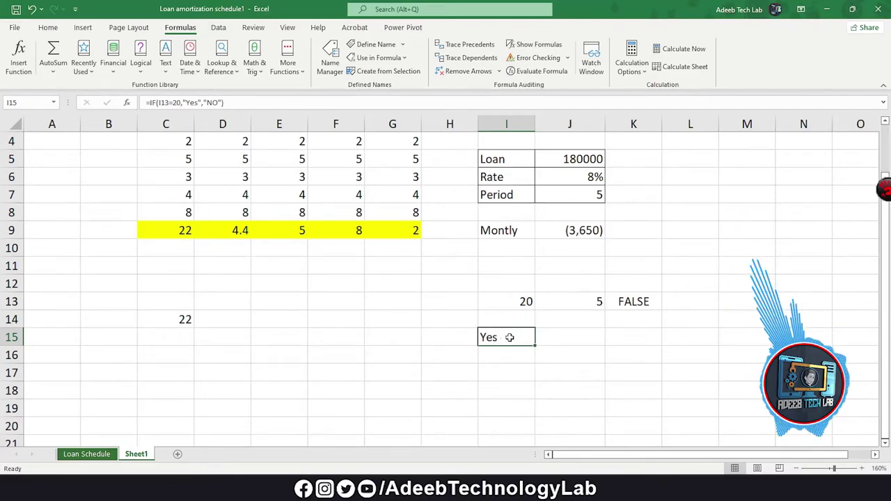
pyautogui.click(560, 336)
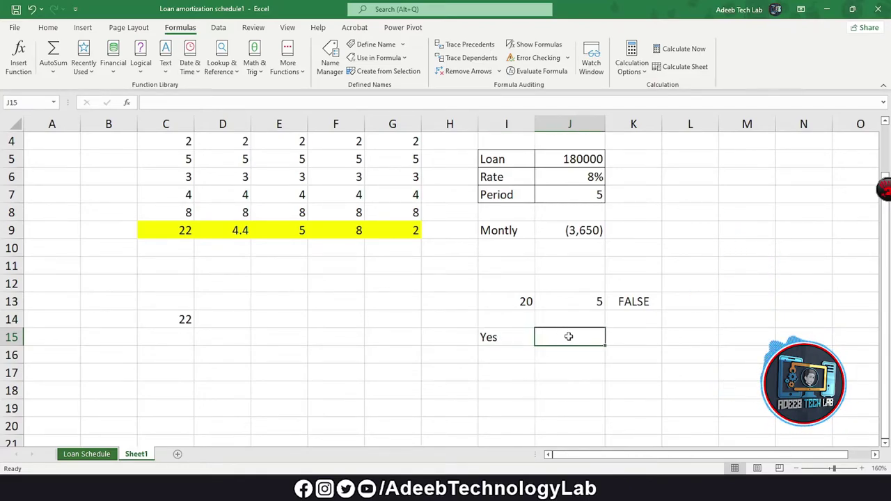
# Step: Browse the Text functions list and select cell F15
pyautogui.click(168, 65)
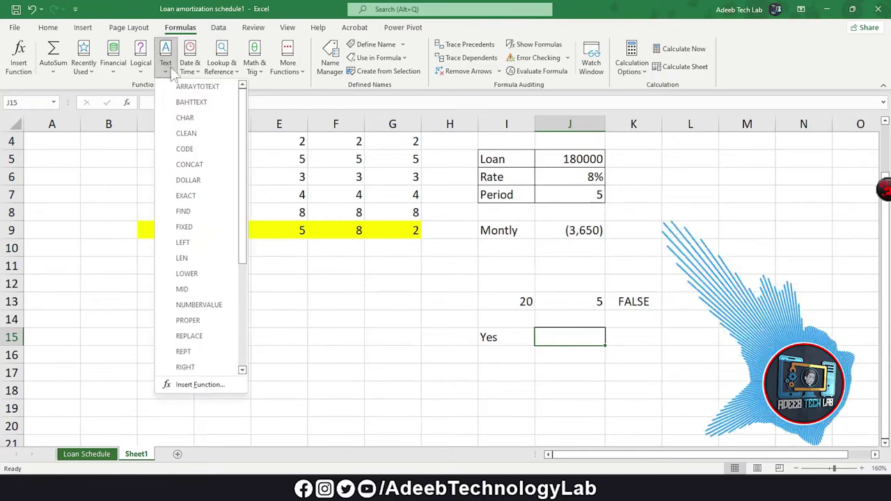
pyautogui.scroll(-4, 195, 226)
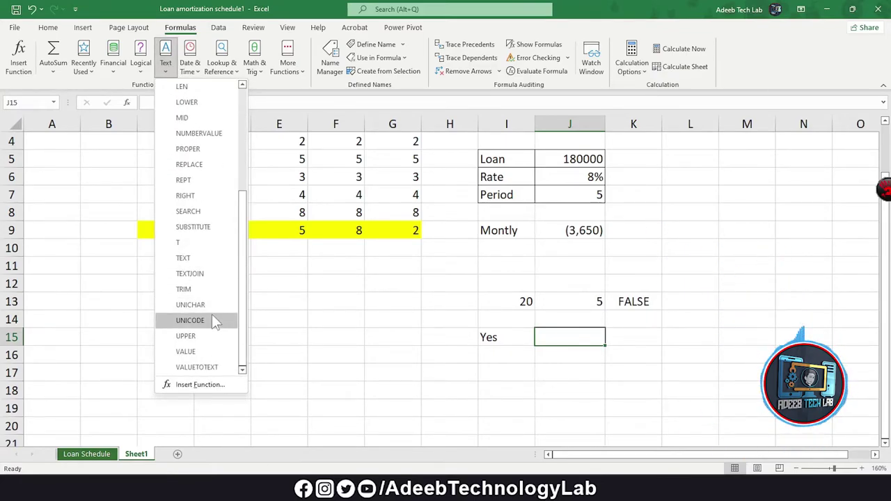
pyautogui.scroll(5, 206, 278)
pyautogui.click(341, 332)
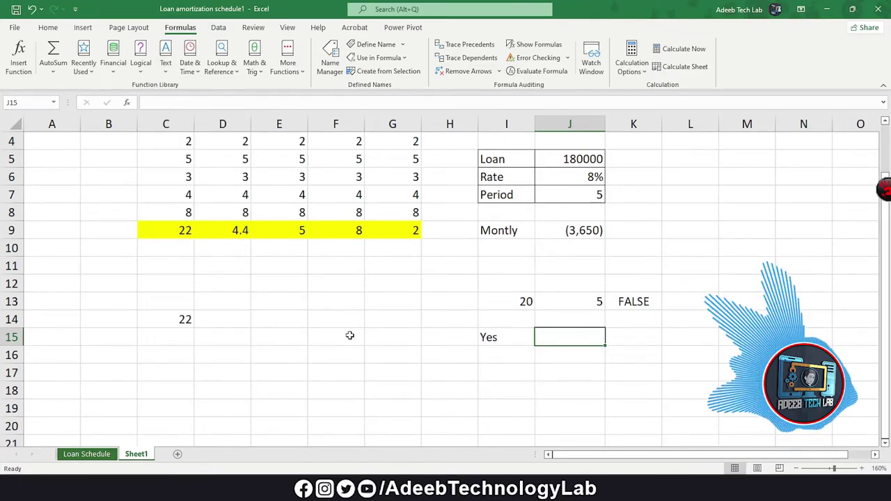
pyautogui.click(338, 336)
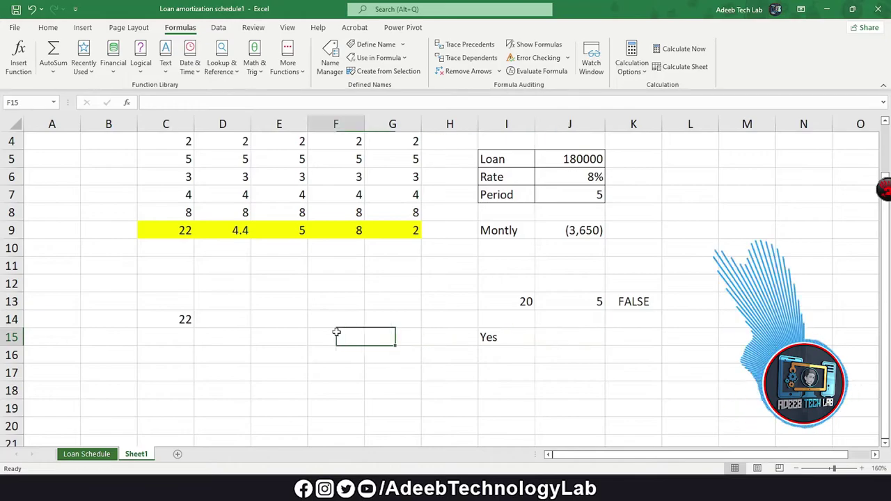
pyautogui.click(166, 63)
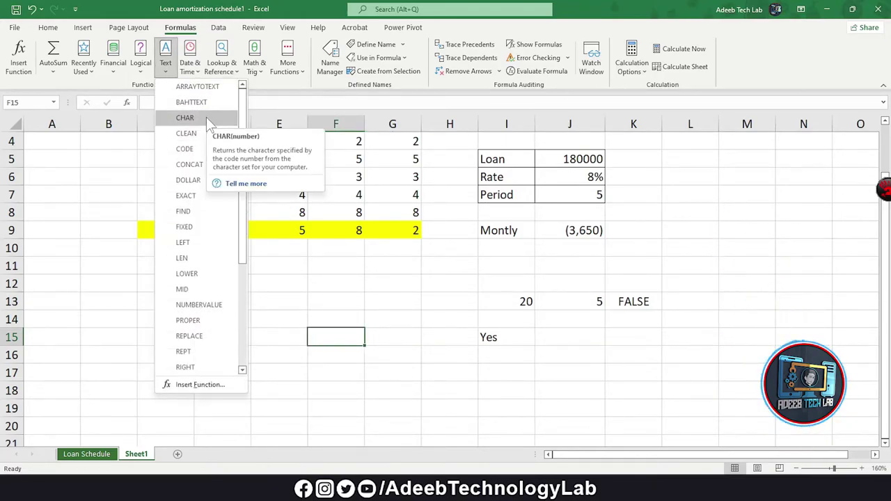
pyautogui.click(326, 333)
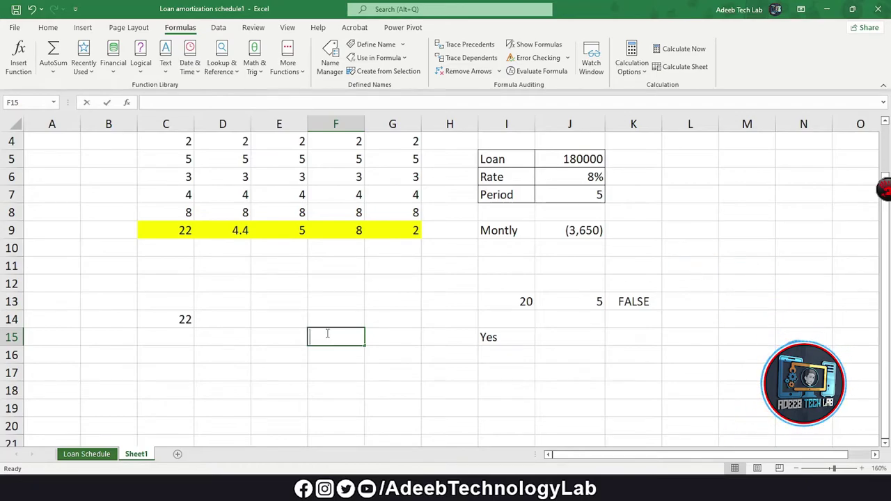
# Step: Enter =CHAR(F7) in F15 to convert F7's code into a character
pyautogui.write('=cha')
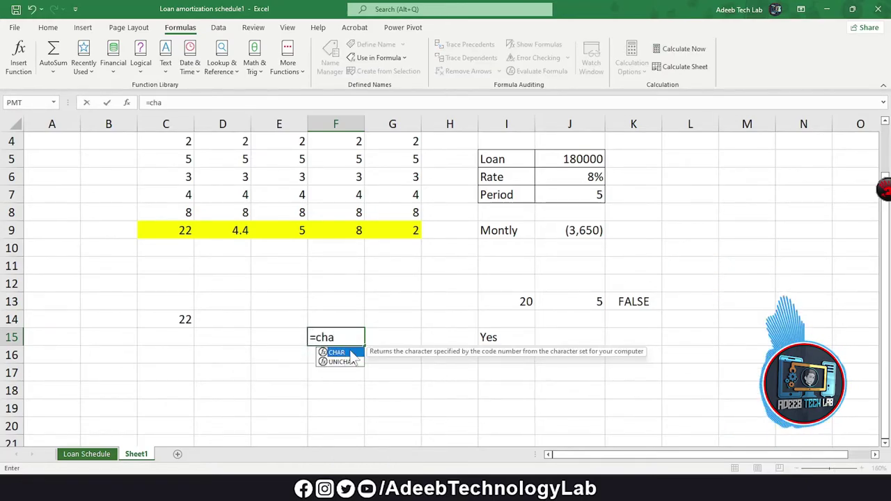
pyautogui.doubleClick(352, 354)
pyautogui.click(338, 189)
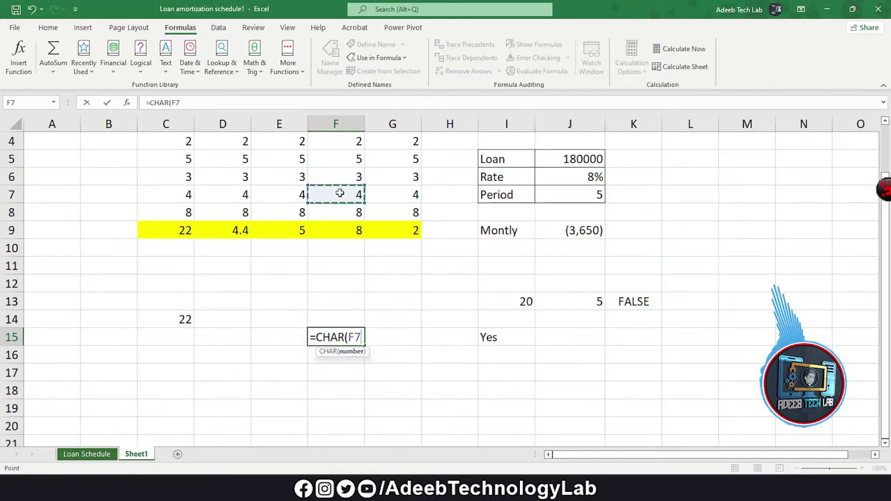
pyautogui.press('Return')
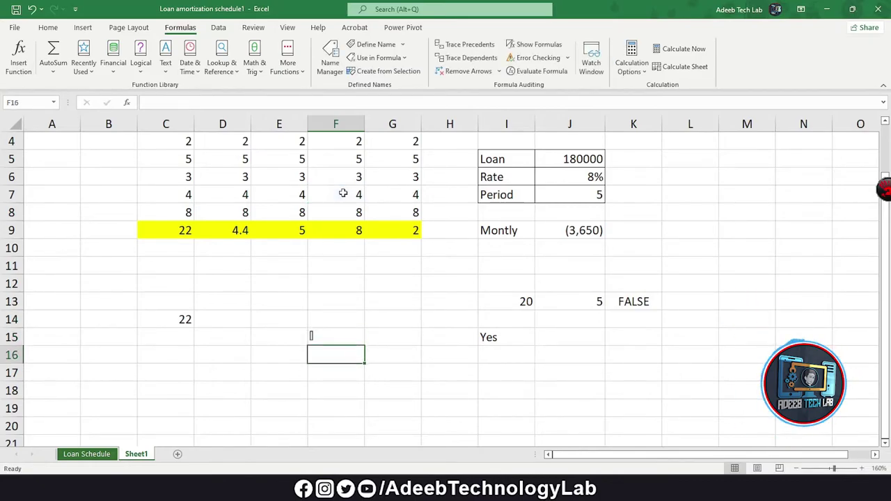
# Step: Try codes 6 and 2 in F7, checking the CHAR result in F15
pyautogui.click(343, 195)
pyautogui.click(348, 335)
pyautogui.click(350, 194)
pyautogui.write('6')
pyautogui.click(351, 268)
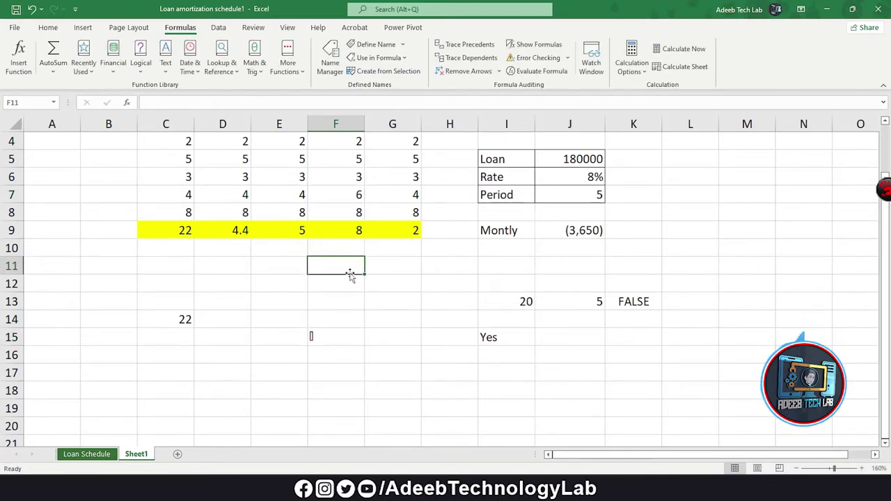
pyautogui.click(347, 198)
pyautogui.write('2')
pyautogui.click(343, 296)
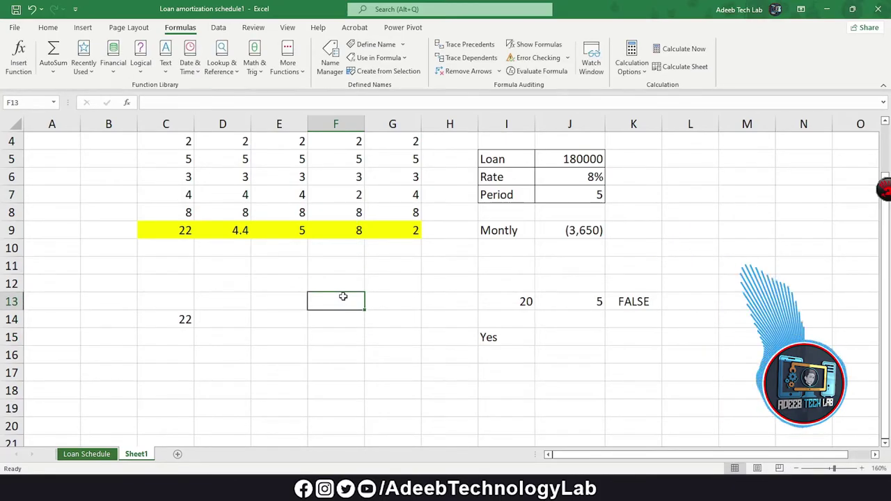
# Step: Try codes 80 and 52 in F7, then set it back to 2 and recheck F15
pyautogui.click(341, 199)
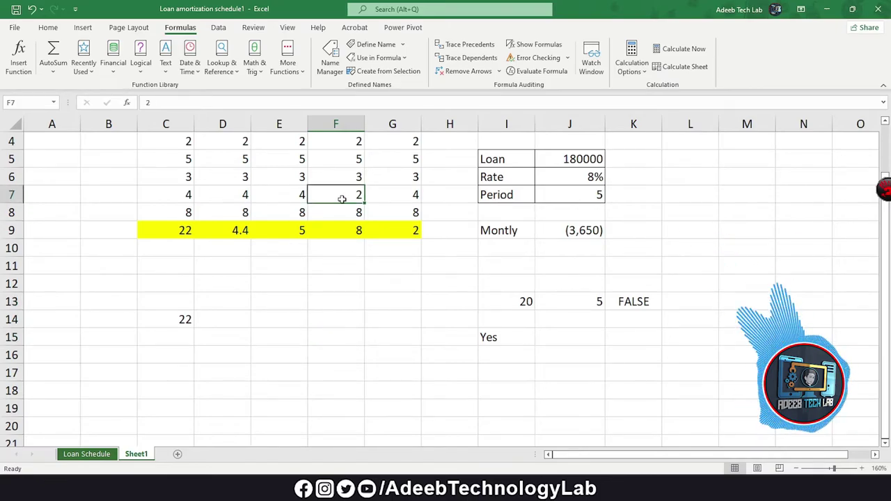
pyautogui.write('80')
pyautogui.click(332, 283)
pyautogui.click(344, 200)
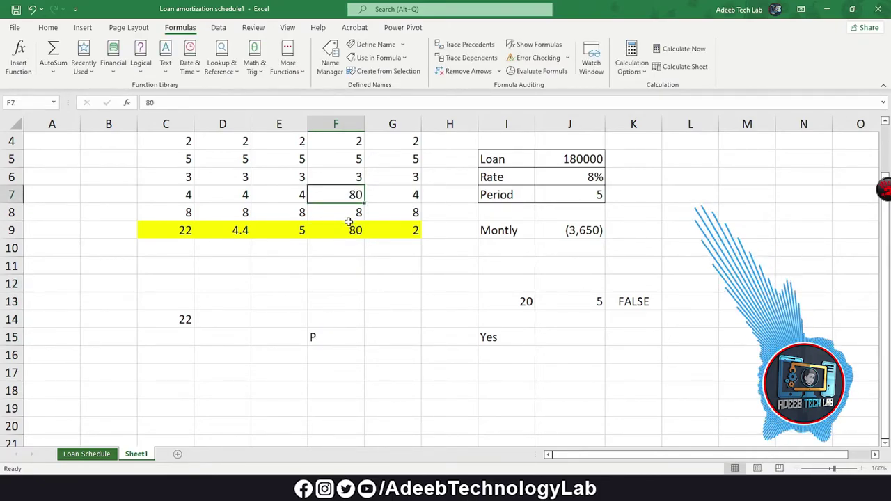
pyautogui.write('52')
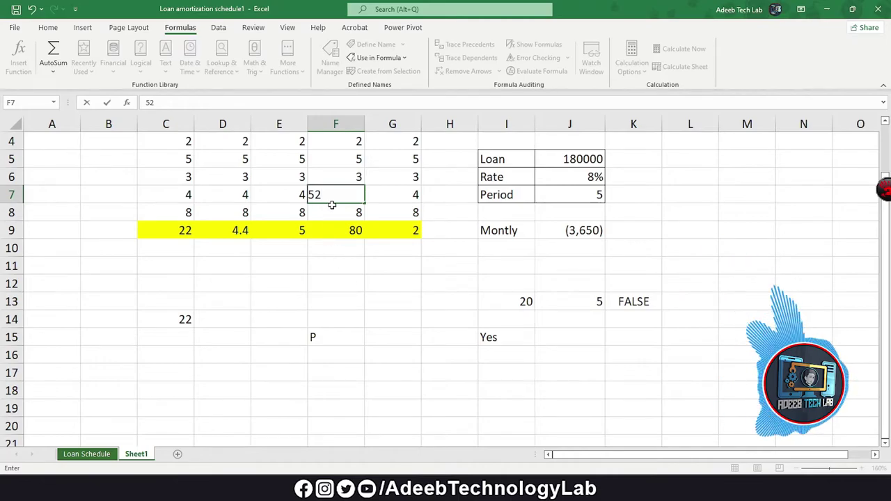
pyautogui.click(358, 295)
pyautogui.doubleClick(337, 200)
pyautogui.press('BackSpace')
pyautogui.press('BackSpace')
pyautogui.write('2')
pyautogui.click(340, 302)
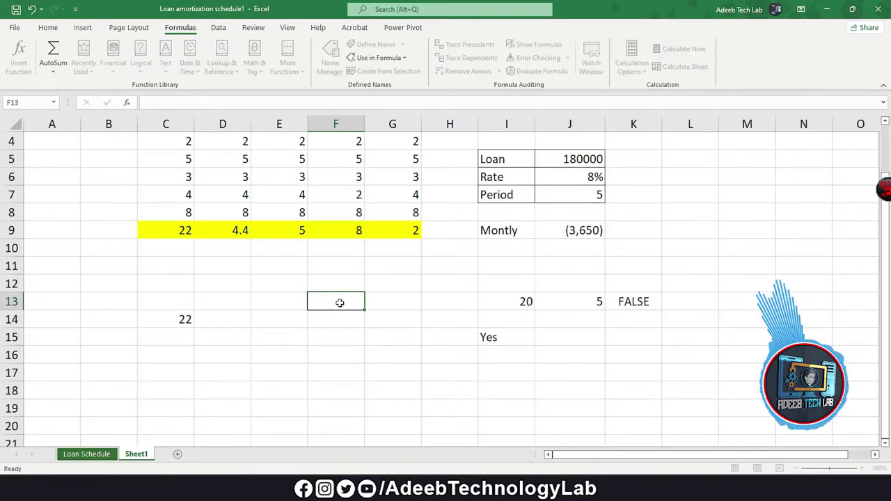
pyautogui.click(343, 337)
pyautogui.click(167, 69)
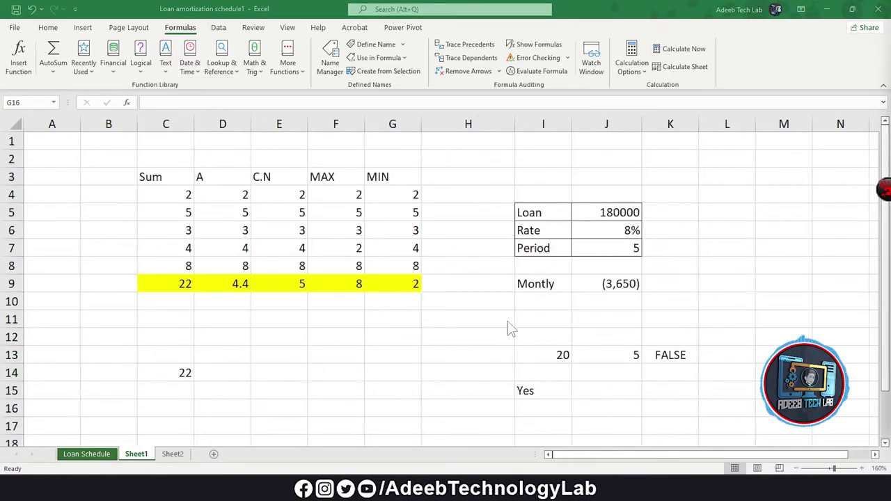
pyautogui.click(191, 68)
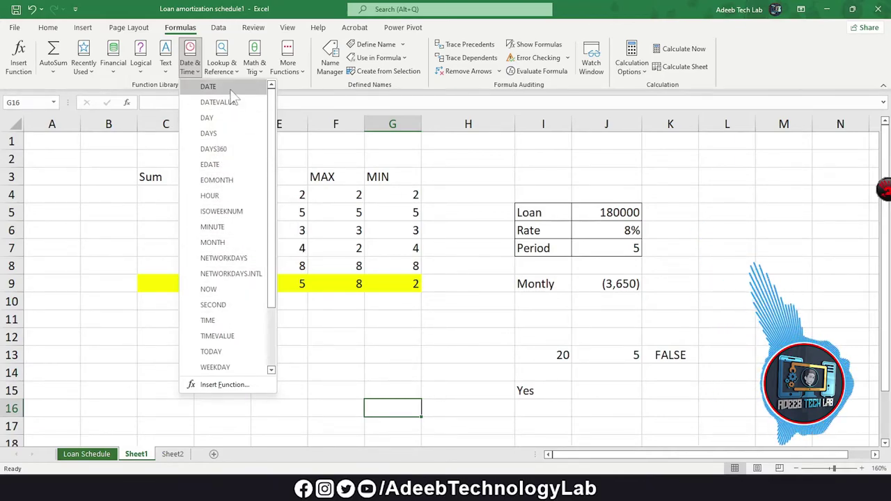
pyautogui.click(354, 390)
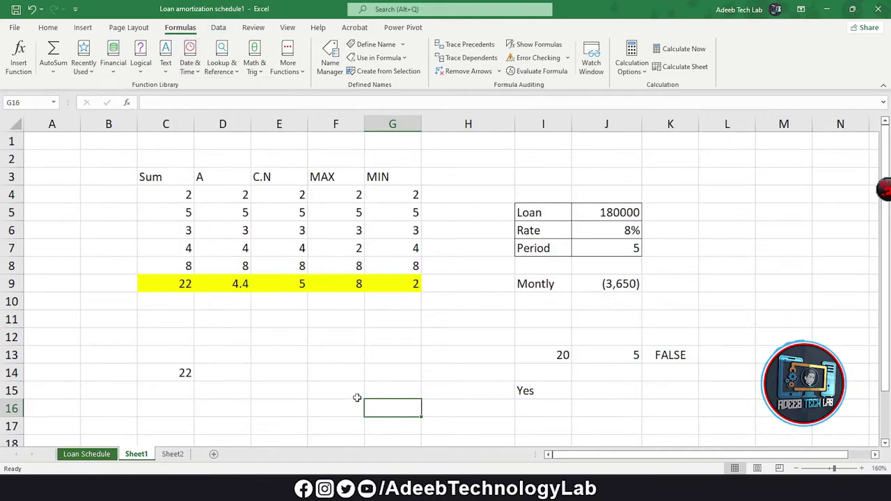
pyautogui.click(285, 390)
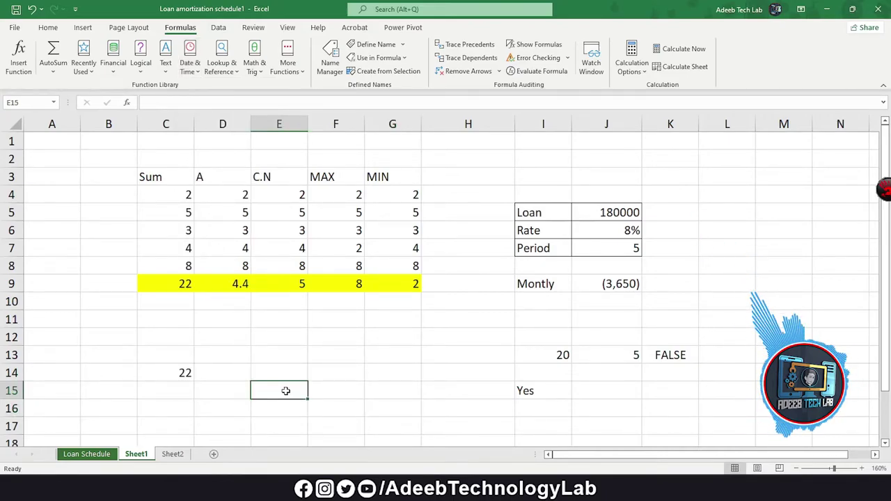
# Step: Type the labels DD, MM and YY into E15:E17
pyautogui.write('DD')
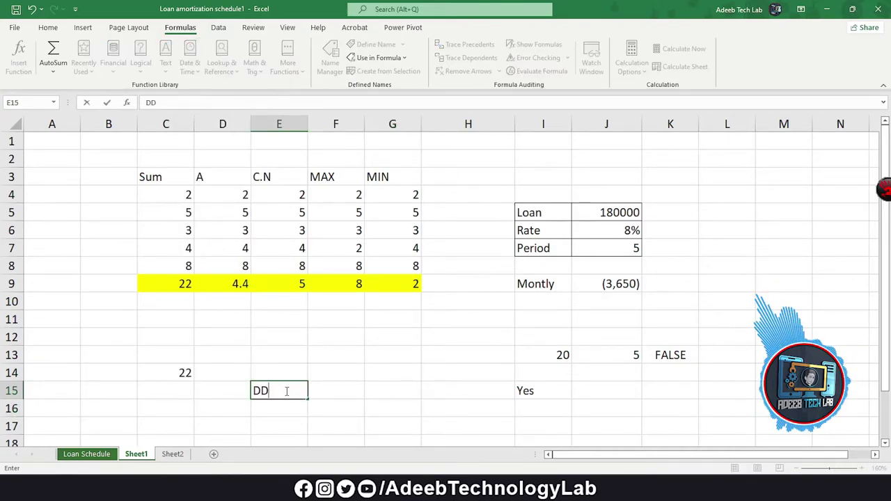
pyautogui.press('Return')
pyautogui.write('MM')
pyautogui.press('Return')
pyautogui.write('YY')
# Step: Enter day 5, month 2 and year 2022 in F15:F17
pyautogui.press('Up')
pyautogui.press('Right')
pyautogui.press('Up')
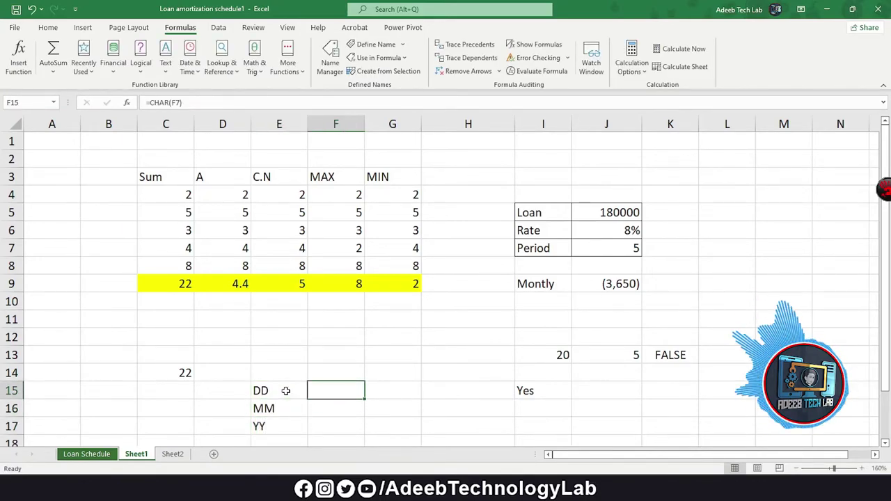
pyautogui.write('5')
pyautogui.press('Return')
pyautogui.write('2')
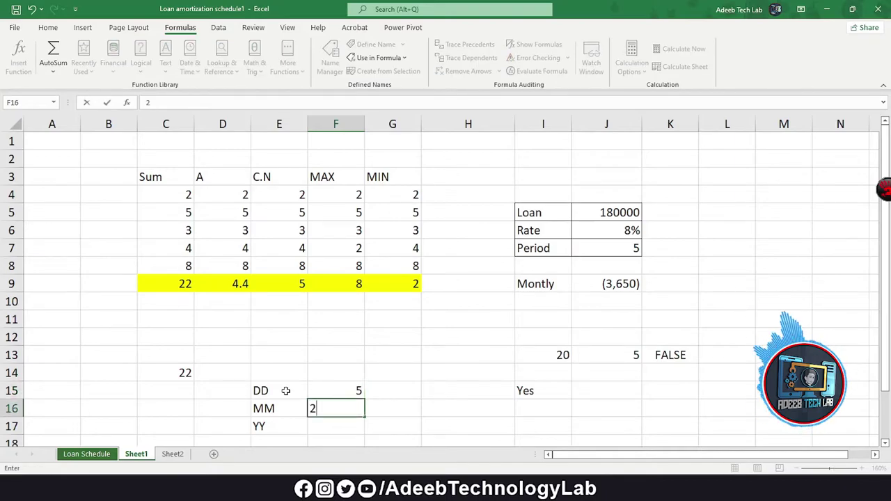
pyautogui.press('Return')
pyautogui.write('202')
pyautogui.press('Return')
# Step: Enter =DATE(F17,F16,F15) in F19 to produce 2/5/2022
pyautogui.scroll(-2, 285, 391)
pyautogui.click(335, 355)
pyautogui.write('+')
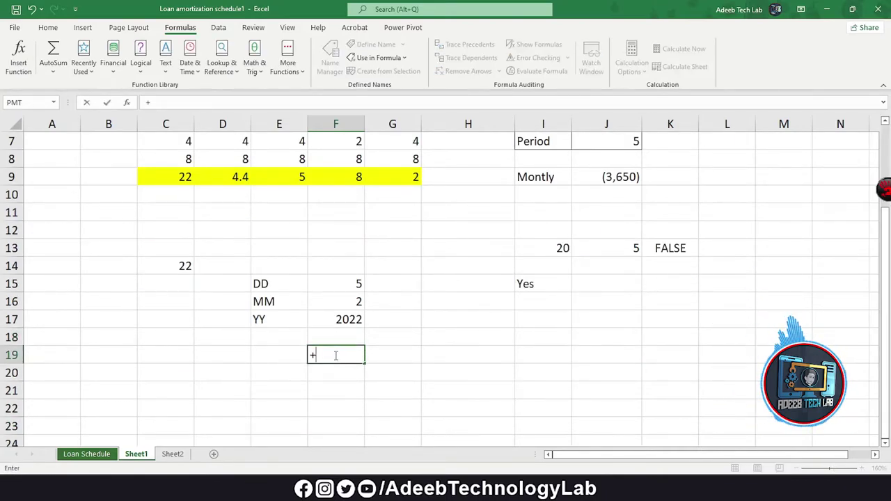
pyautogui.write('dat')
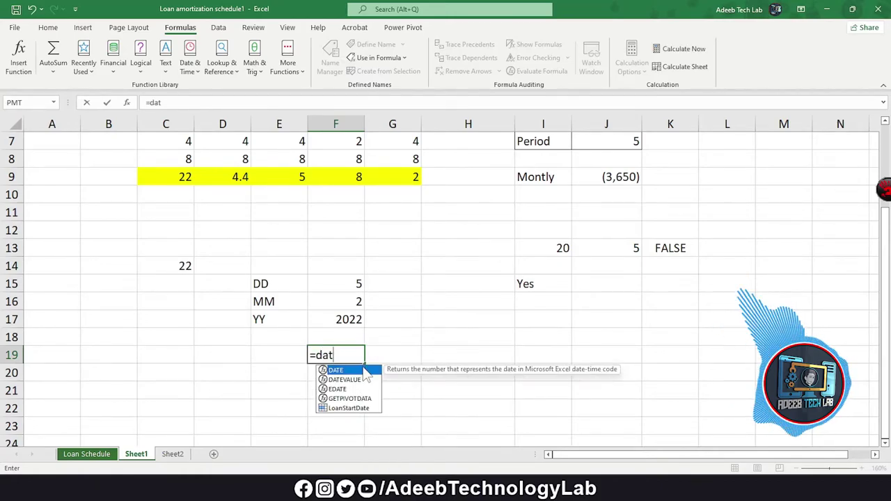
pyautogui.press('Tab')
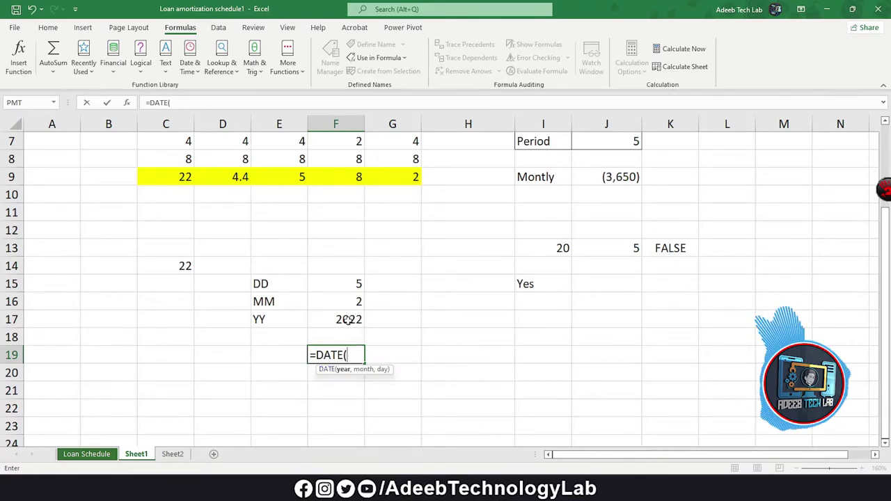
pyautogui.click(348, 319)
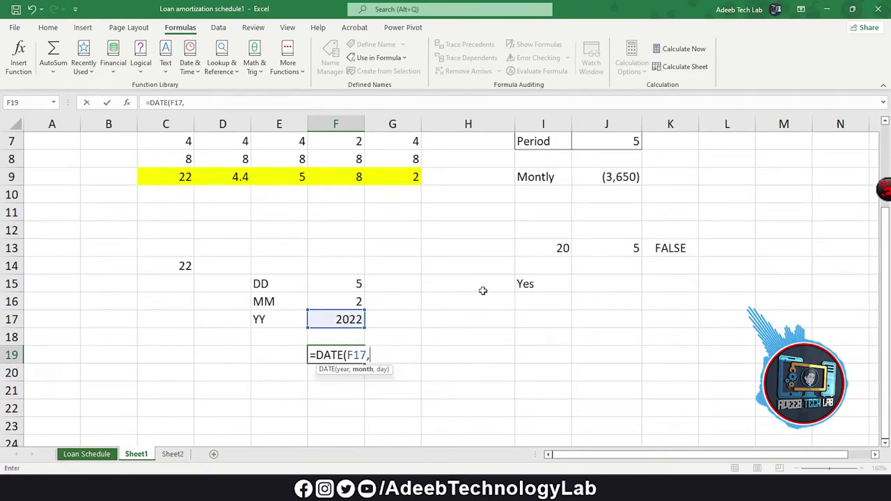
pyautogui.click(338, 300)
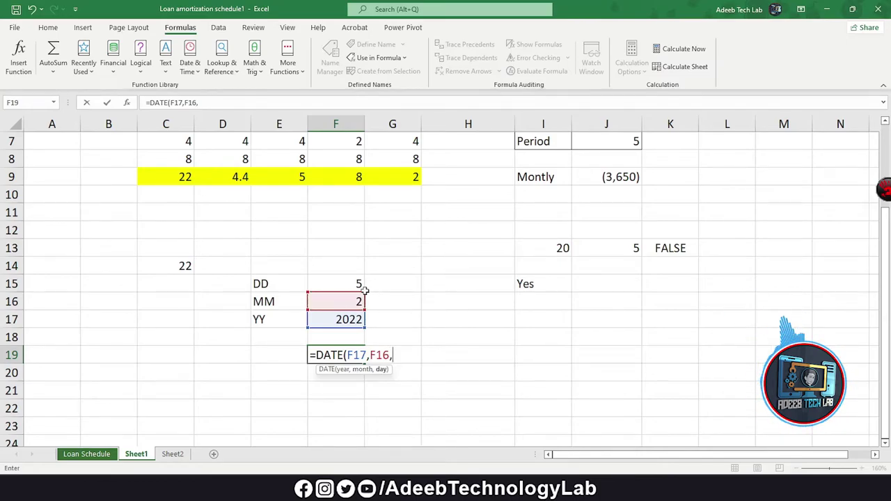
pyautogui.click(344, 284)
pyautogui.write(')')
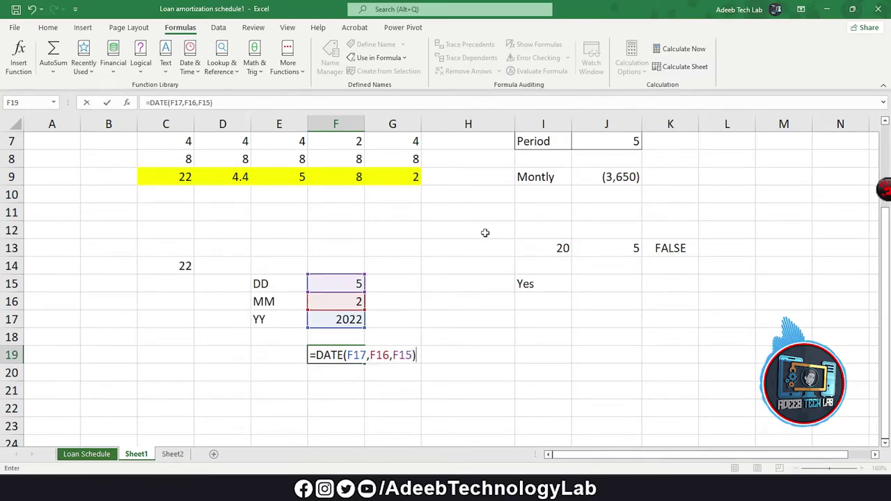
pyautogui.press('Return')
# Step: Fill the date formula down to F21, then undo the fill
pyautogui.click(335, 354)
pyautogui.moveTo(364, 364); pyautogui.dragTo(353, 396)
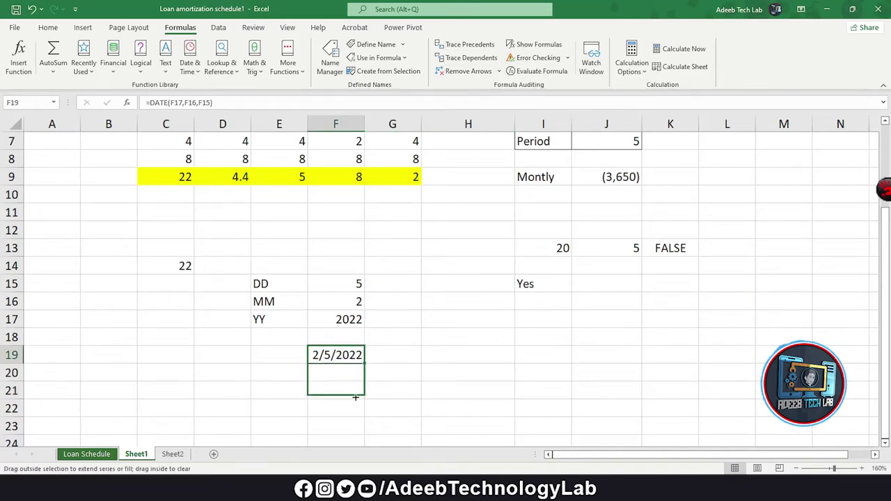
pyautogui.click(418, 348)
pyautogui.hotkey('ctrl', 'z')
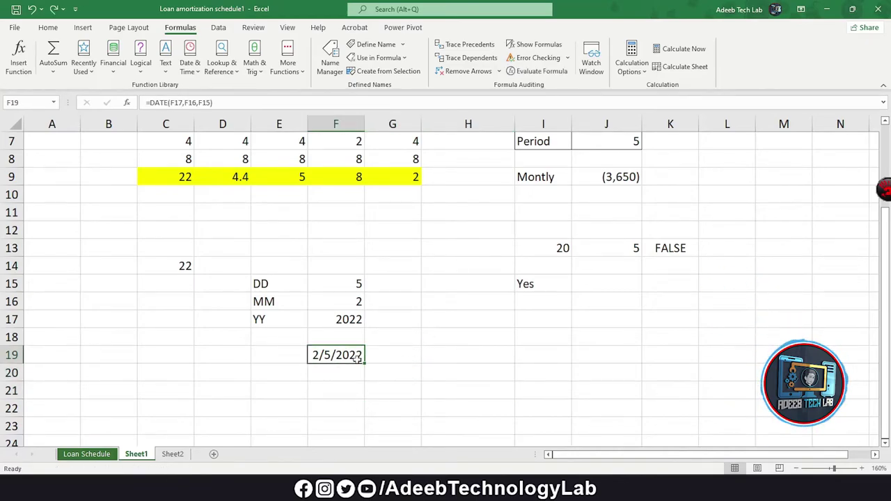
pyautogui.click(399, 350)
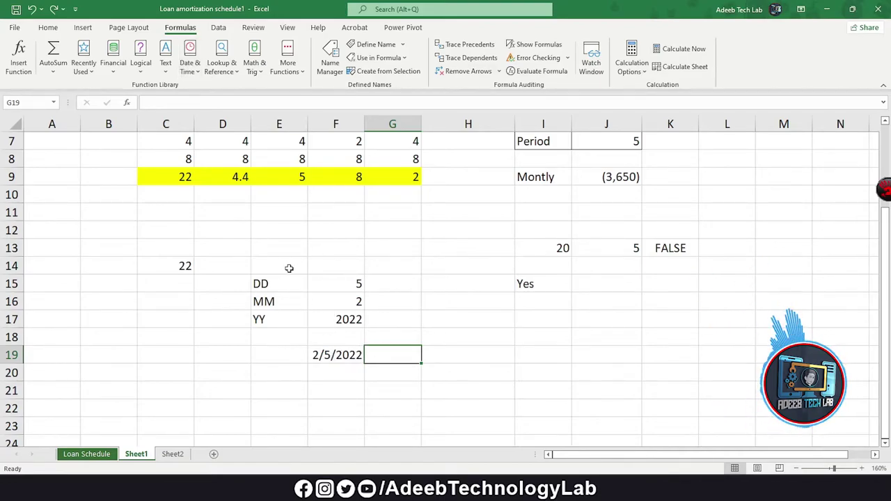
pyautogui.click(193, 68)
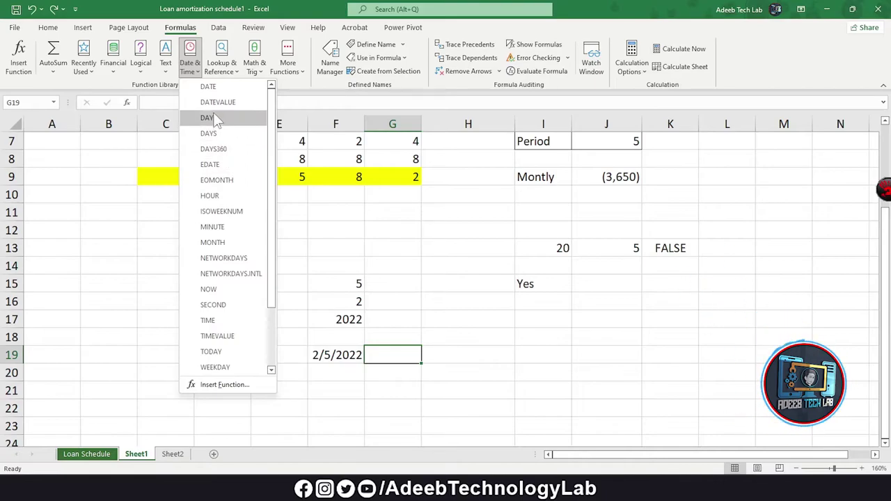
pyautogui.scroll(-2, 239, 307)
pyautogui.scroll(2, 230, 209)
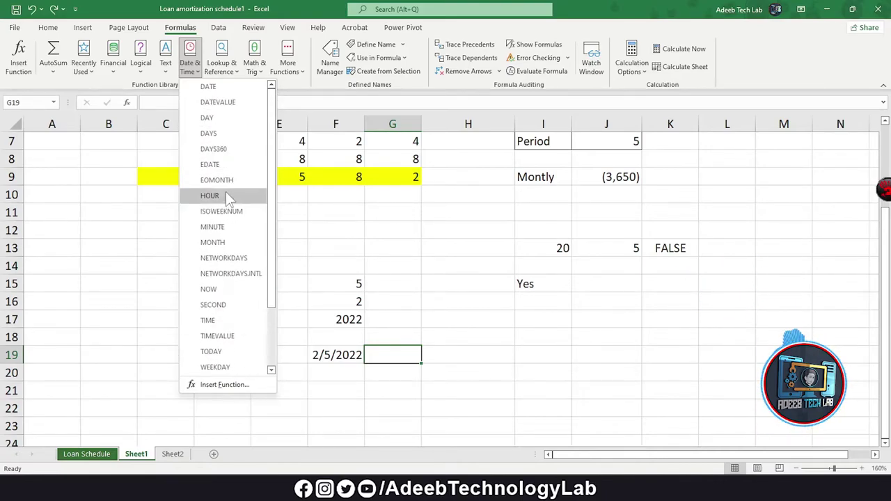
pyautogui.scroll(-2, 230, 198)
pyautogui.scroll(2, 233, 149)
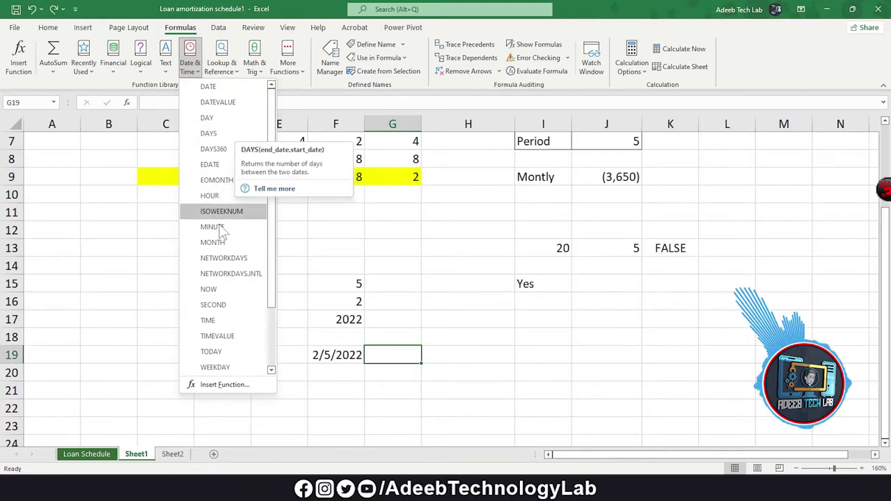
pyautogui.scroll(-2, 220, 216)
pyautogui.scroll(2, 223, 213)
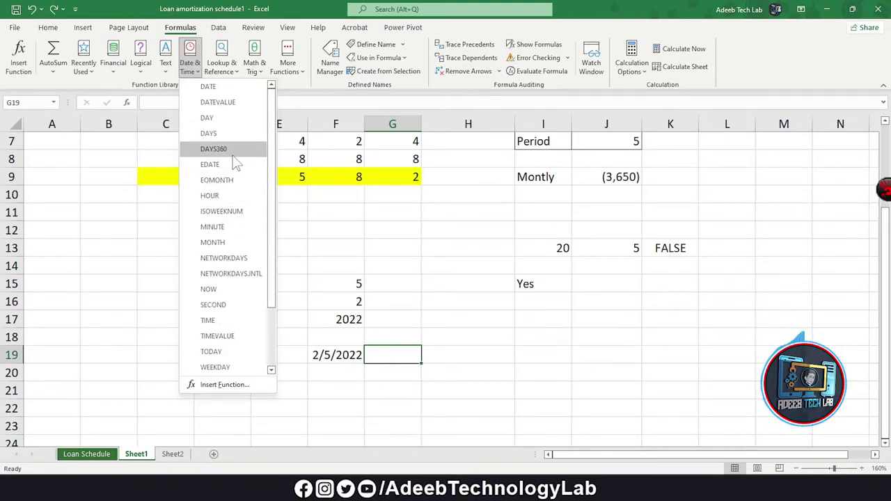
pyautogui.click(446, 349)
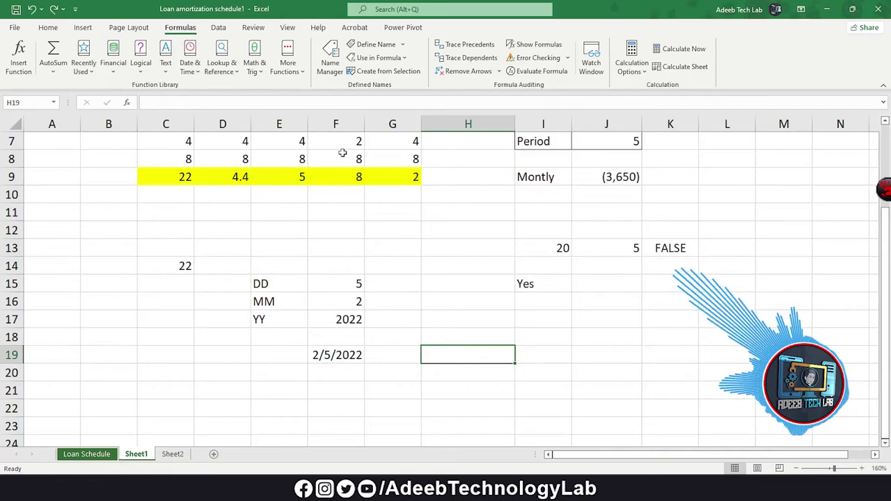
pyautogui.press('Up')
pyautogui.press('Up')
pyautogui.press('Up')
pyautogui.click(254, 64)
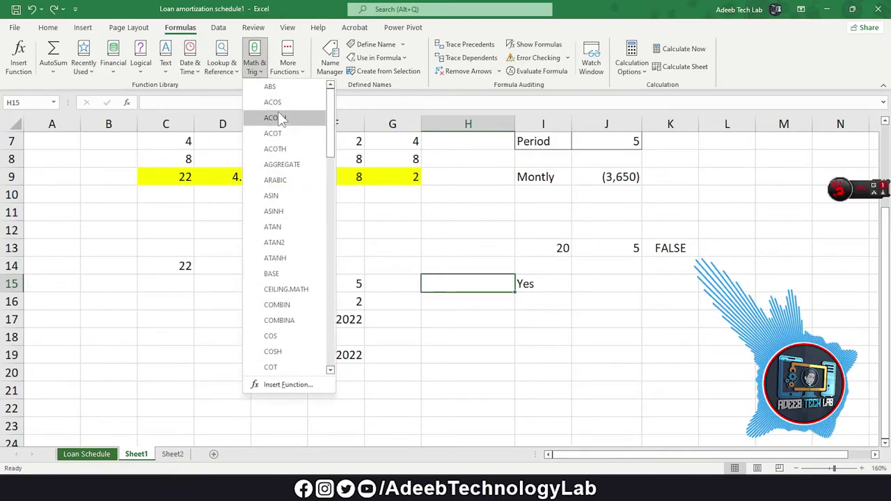
pyautogui.scroll(-4, 292, 215)
pyautogui.scroll(4, 296, 181)
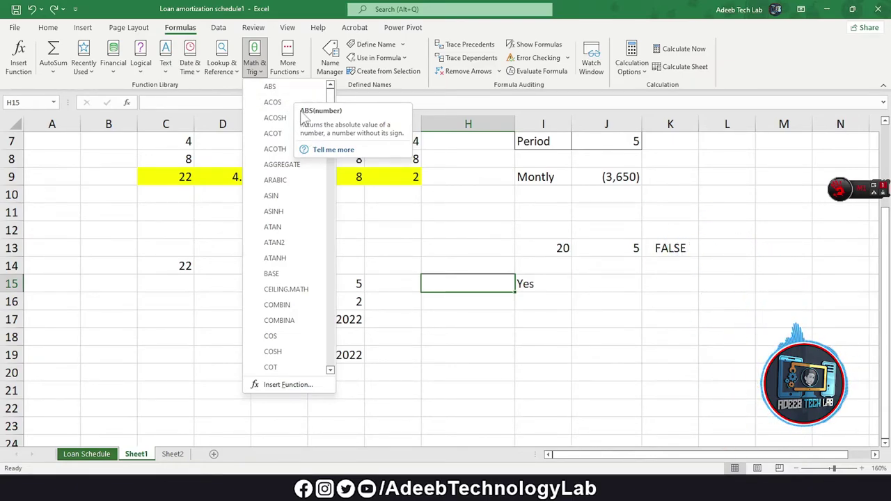
pyautogui.click(428, 272)
pyautogui.click(531, 335)
pyautogui.scroll(-2, 483, 304)
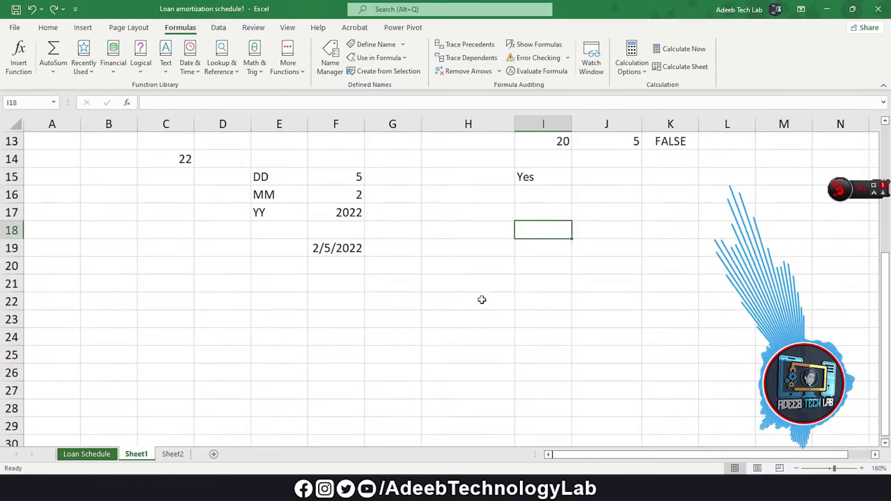
# Step: Enter the values 5, 3 and 9 down column H starting at H19
pyautogui.click(472, 249)
pyautogui.write('5')
pyautogui.press('Return')
pyautogui.write('3')
pyautogui.press('Return')
pyautogui.write('9')
pyautogui.press('Return')
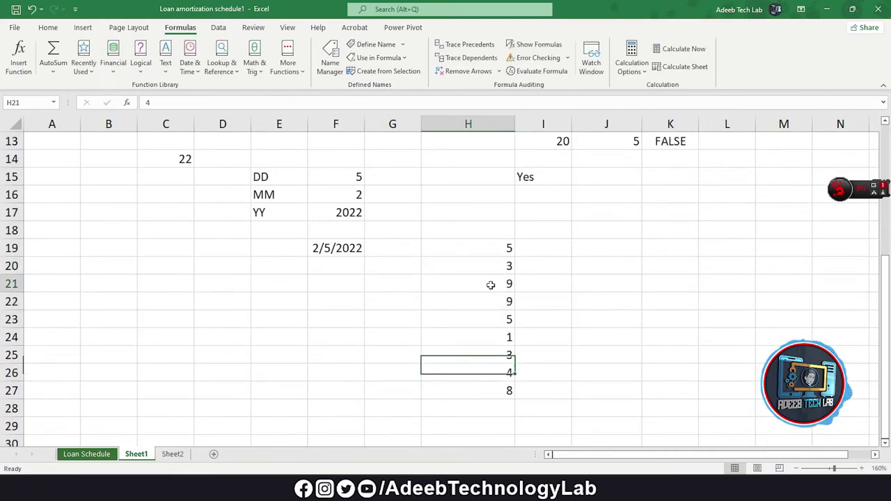
# Step: Make H21 negative (-9) and H25 negative (-3)
pyautogui.doubleClick(492, 285)
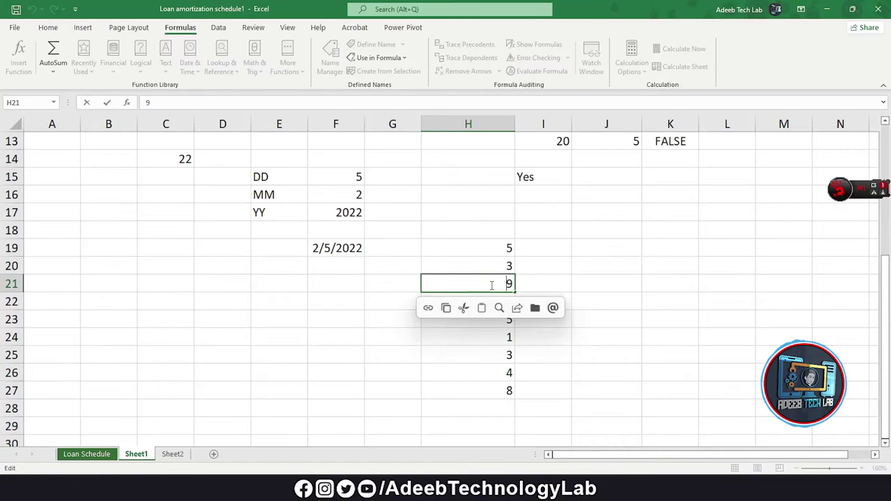
pyautogui.write('-H24')
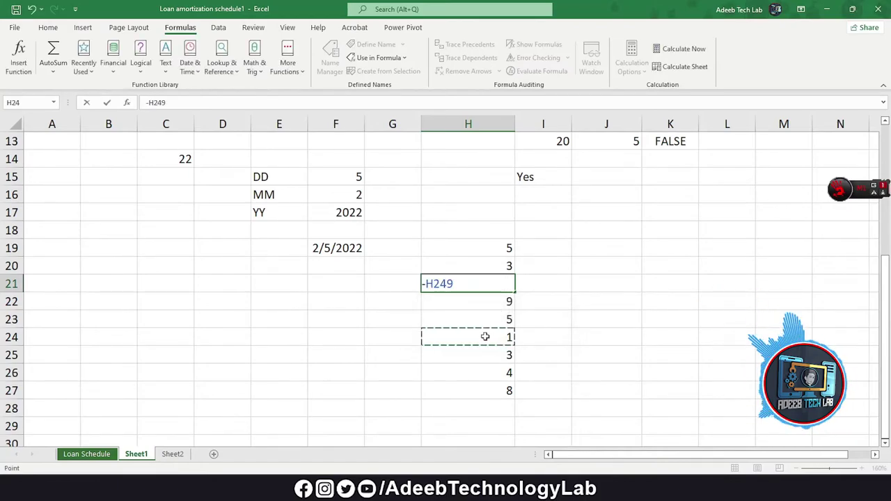
pyautogui.click(579, 361)
pyautogui.press('Escape')
pyautogui.doubleClick(488, 283)
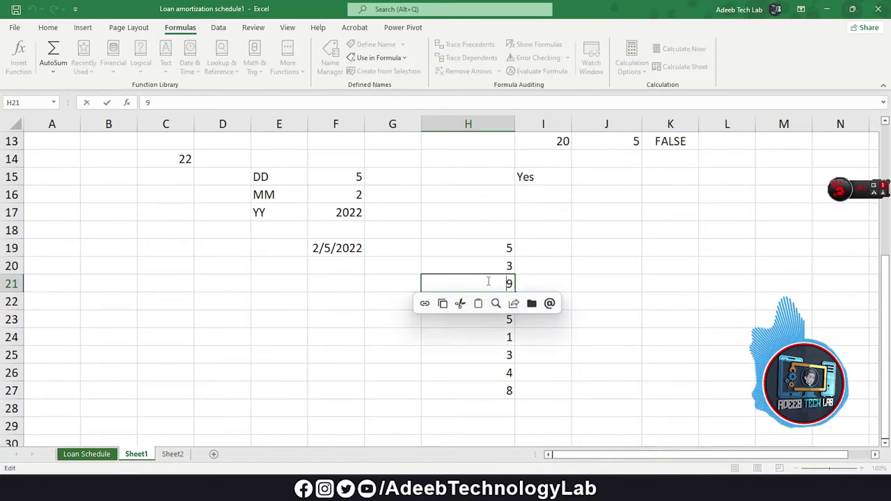
pyautogui.write('-')
pyautogui.press('Return')
pyautogui.click(489, 329)
pyautogui.click(487, 356)
pyautogui.doubleClick(489, 357)
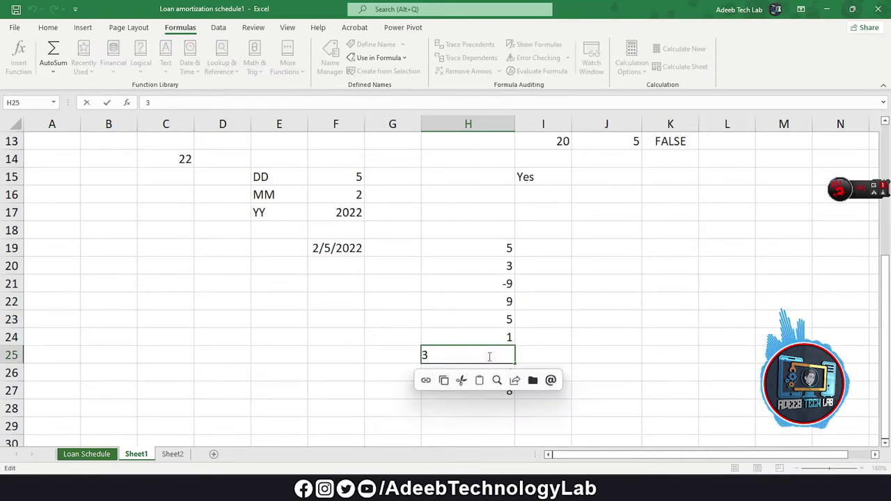
pyautogui.write('-')
pyautogui.press('Return')
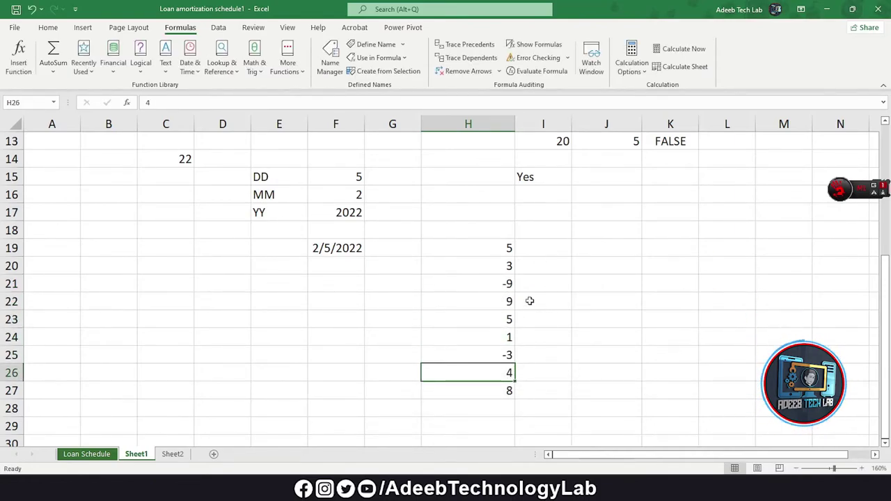
# Step: Enter =ABS(H19:H27) in G18 so the absolute values spill downward
pyautogui.click(404, 249)
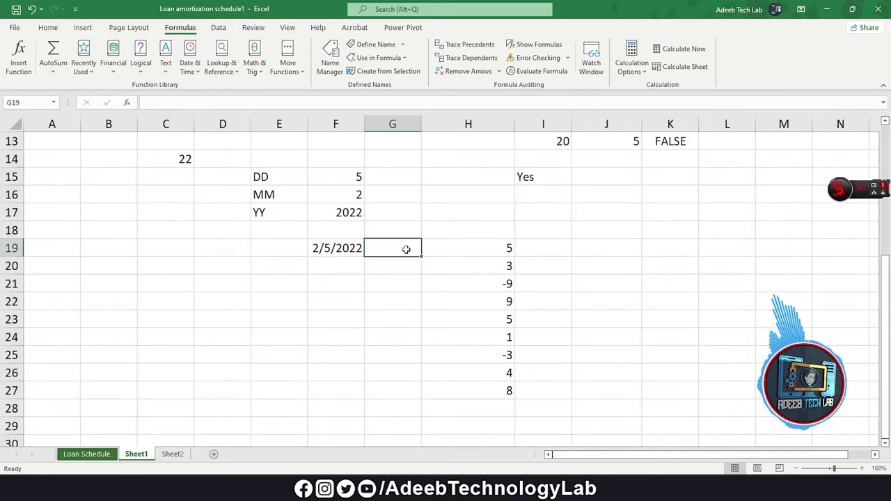
pyautogui.doubleClick(403, 248)
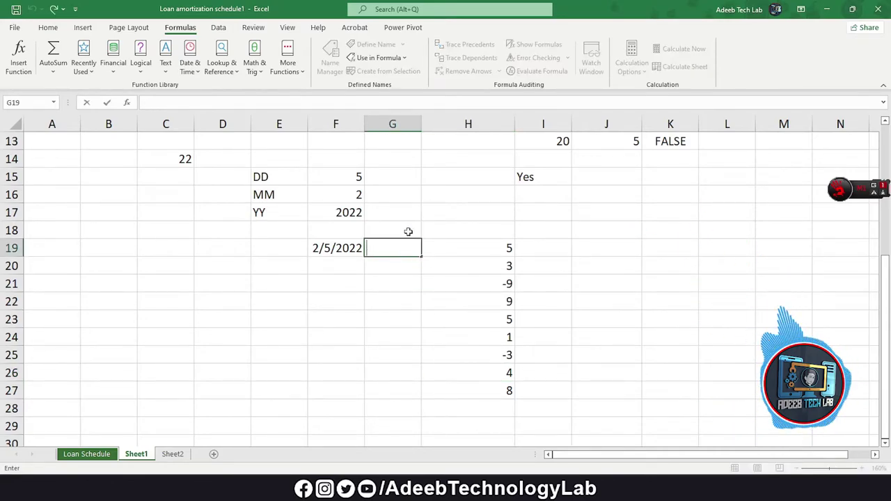
pyautogui.click(400, 232)
pyautogui.write('=')
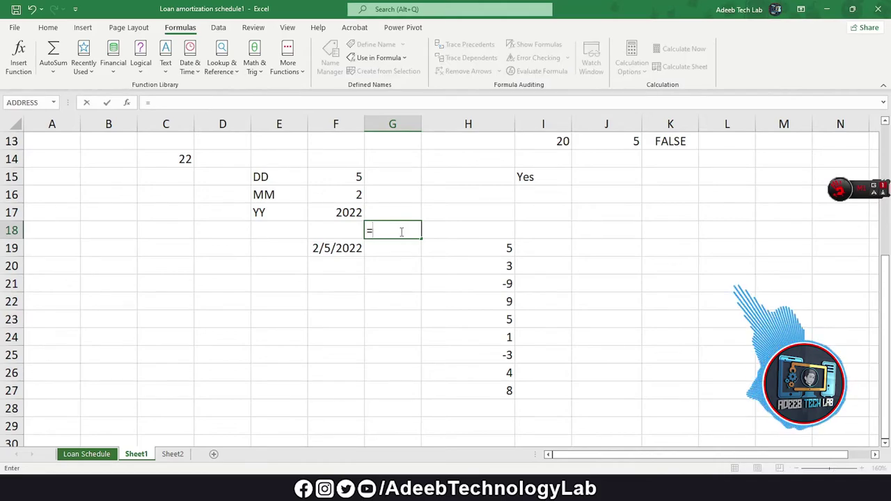
pyautogui.write('ABS(')
pyautogui.moveTo(470, 249); pyautogui.dragTo(483, 391)
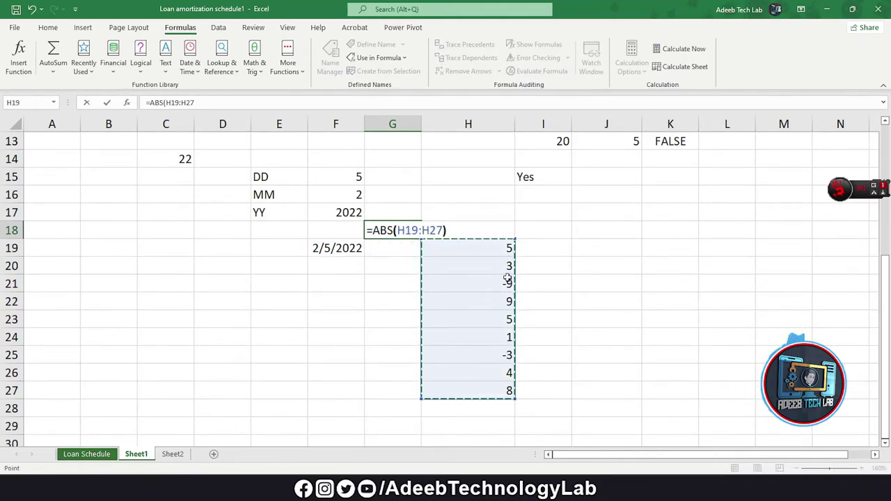
pyautogui.press('Return')
# Step: Select the absolute-value results G18:G26 to check their sum
pyautogui.click(606, 354)
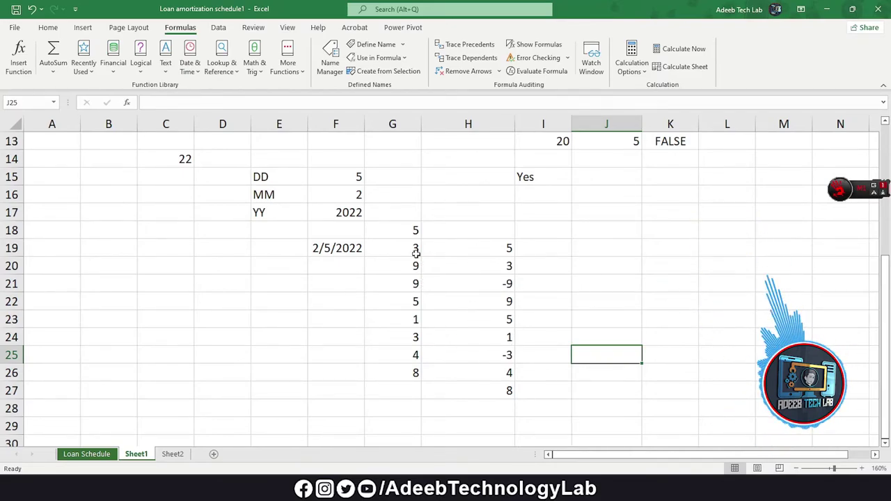
pyautogui.moveTo(403, 230); pyautogui.dragTo(404, 372)
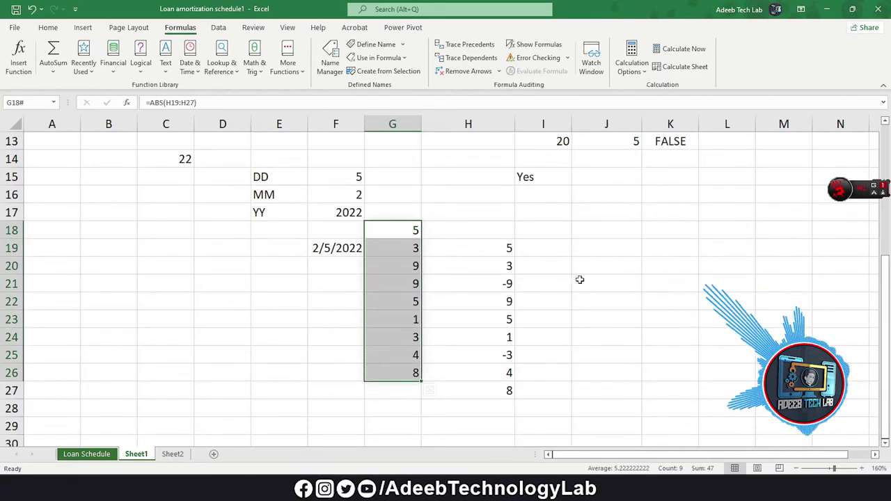
pyautogui.click(468, 247)
pyautogui.moveTo(396, 230); pyautogui.dragTo(396, 369)
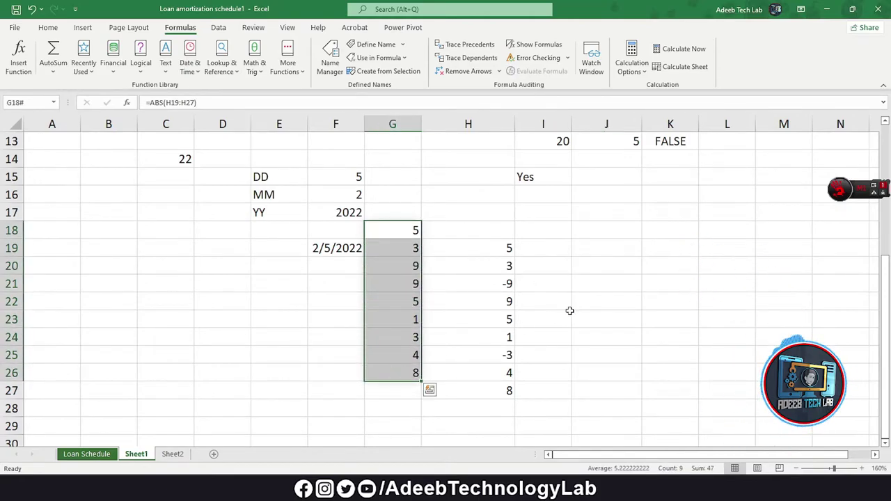
pyautogui.click(593, 304)
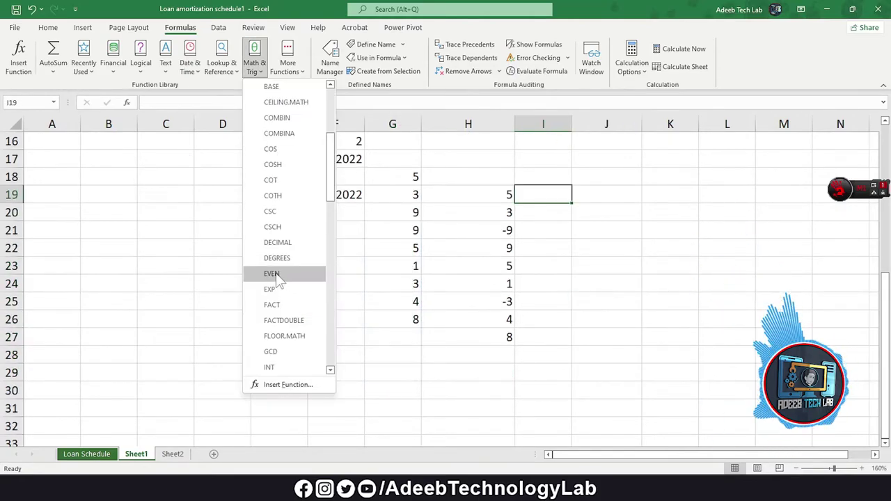
# Step: Enter =EVEN(H19:H27) in I19 so the even-rounded values spill down
pyautogui.scroll(-1, 296, 277)
pyautogui.scroll(-2, 292, 286)
pyautogui.scroll(-2, 282, 309)
pyautogui.click(545, 195)
pyautogui.doubleClick(545, 194)
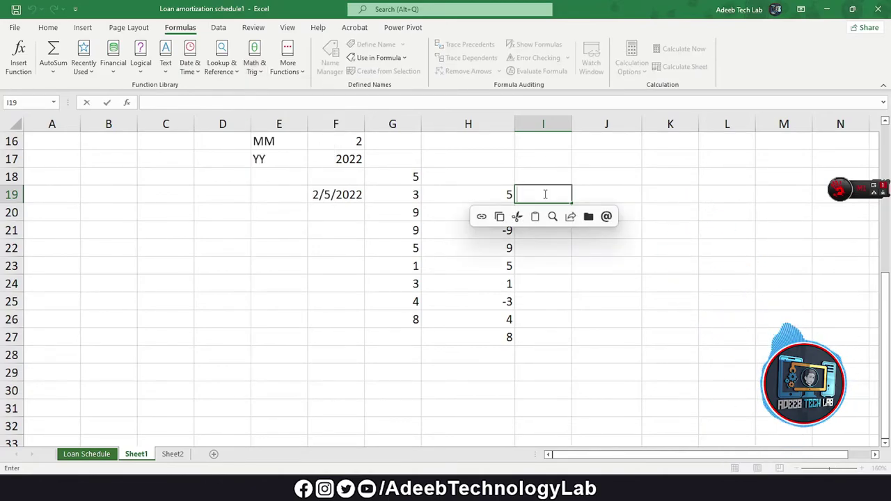
pyautogui.write('=eve')
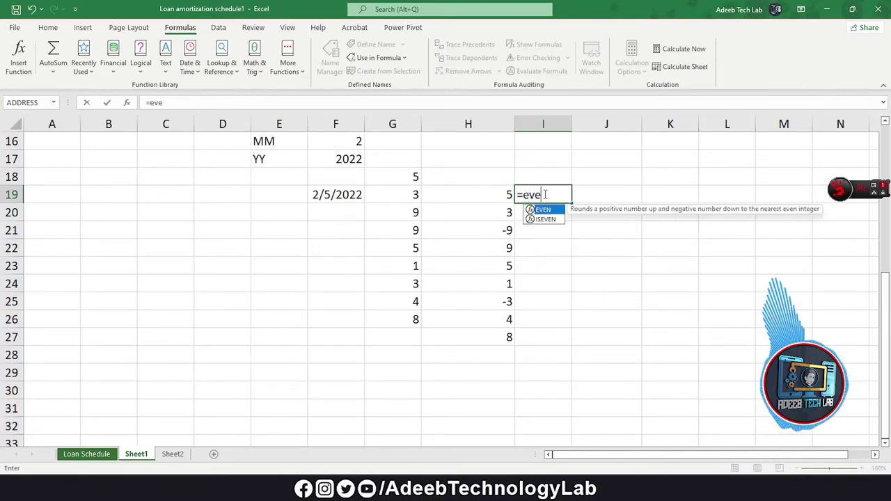
pyautogui.doubleClick(547, 211)
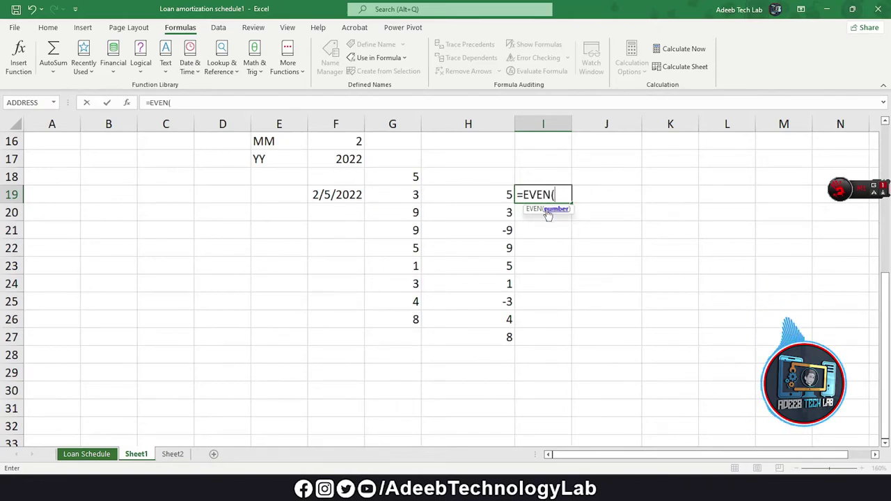
pyautogui.moveTo(506, 194); pyautogui.dragTo(504, 339)
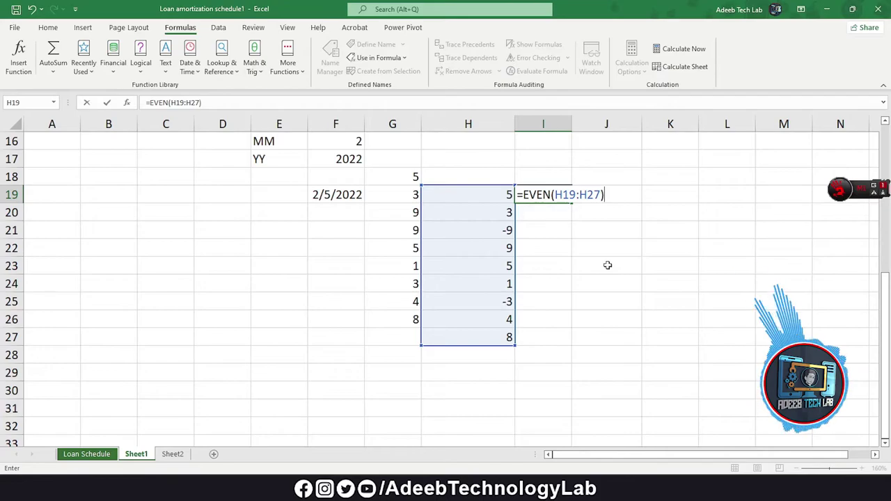
pyautogui.press('Return')
# Step: Compare the EVEN results in column I with the original H19:H27 numbers
pyautogui.click(608, 265)
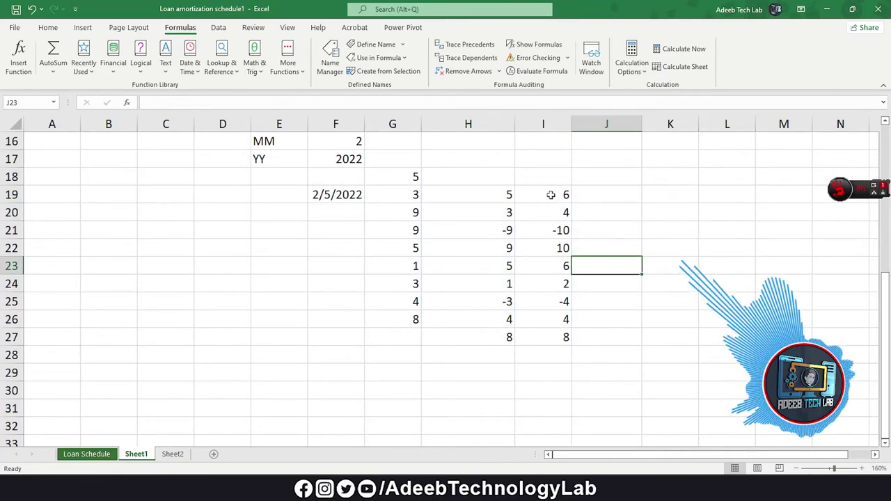
pyautogui.moveTo(550, 194); pyautogui.dragTo(557, 337)
pyautogui.moveTo(485, 201); pyautogui.dragTo(493, 335)
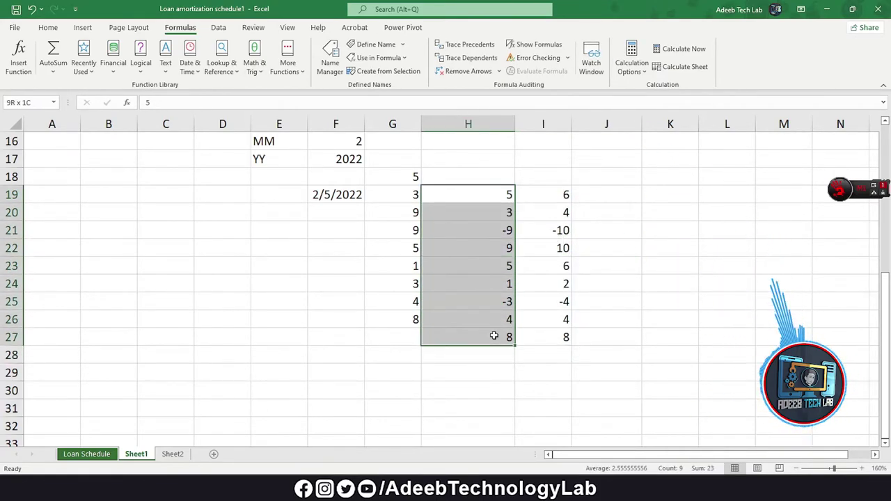
pyautogui.click(559, 198)
pyautogui.click(513, 195)
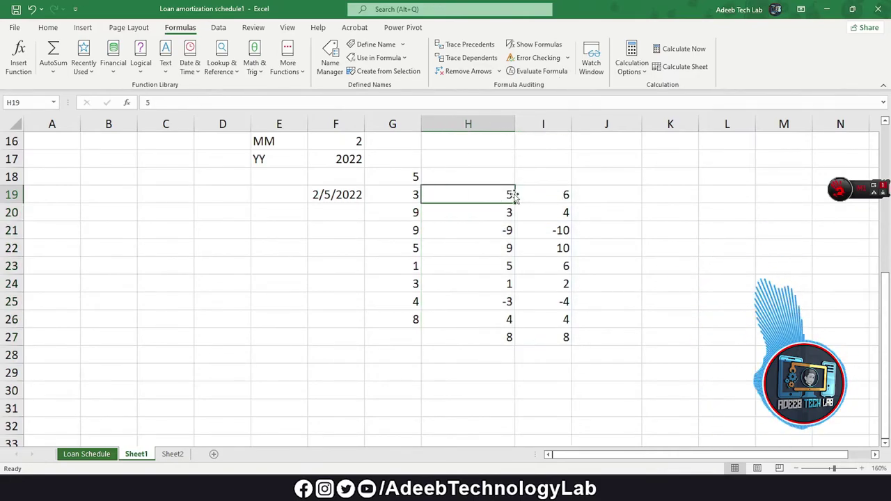
pyautogui.click(544, 195)
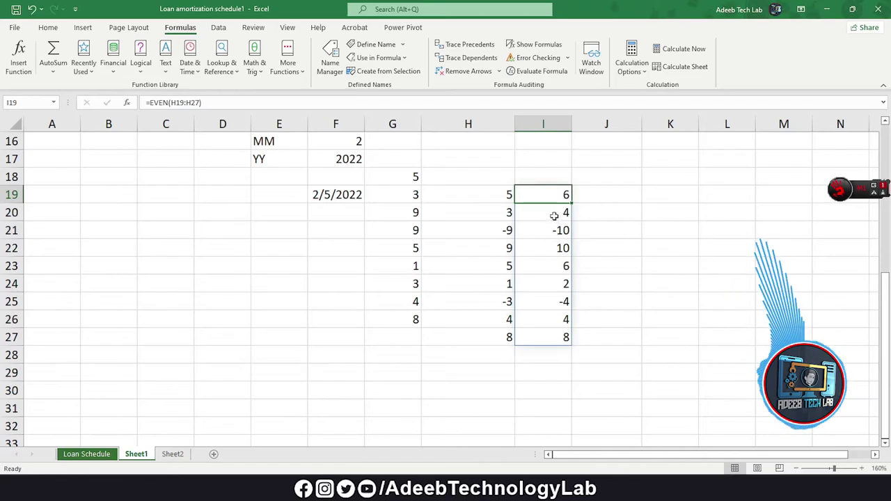
pyautogui.doubleClick(608, 197)
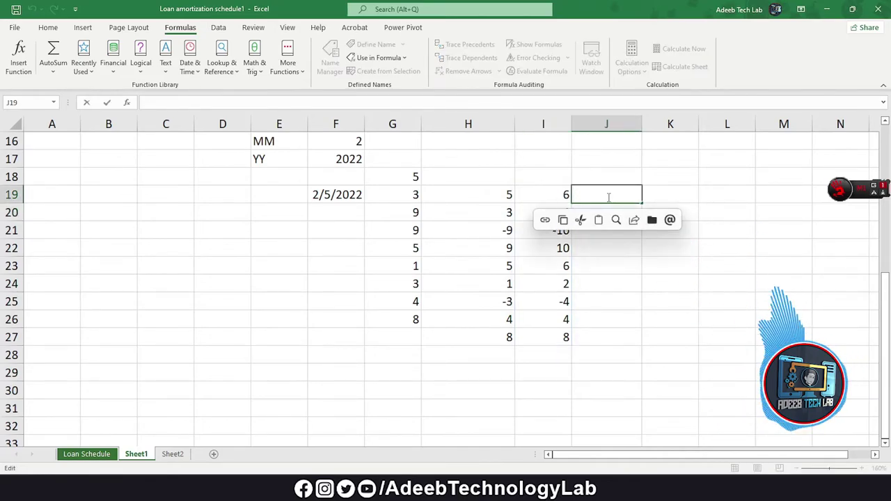
pyautogui.write('=odd')
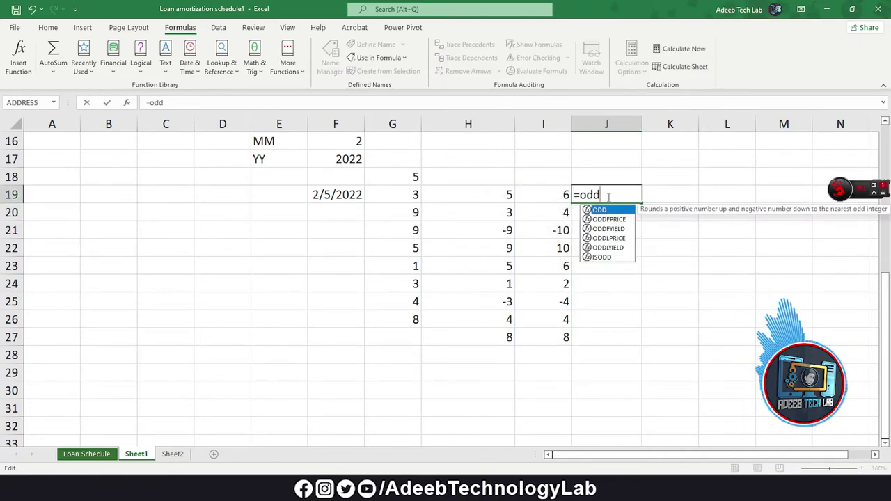
pyautogui.write('(')
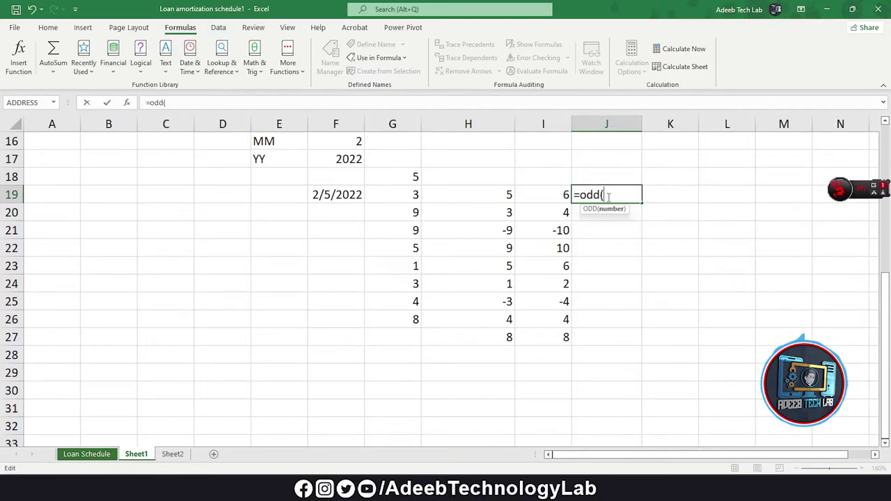
pyautogui.moveTo(492, 195); pyautogui.dragTo(495, 333)
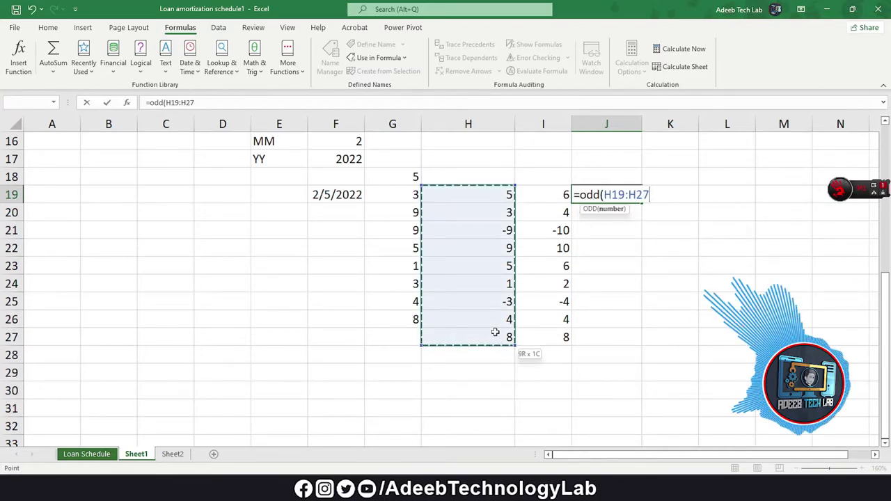
pyautogui.press('Return')
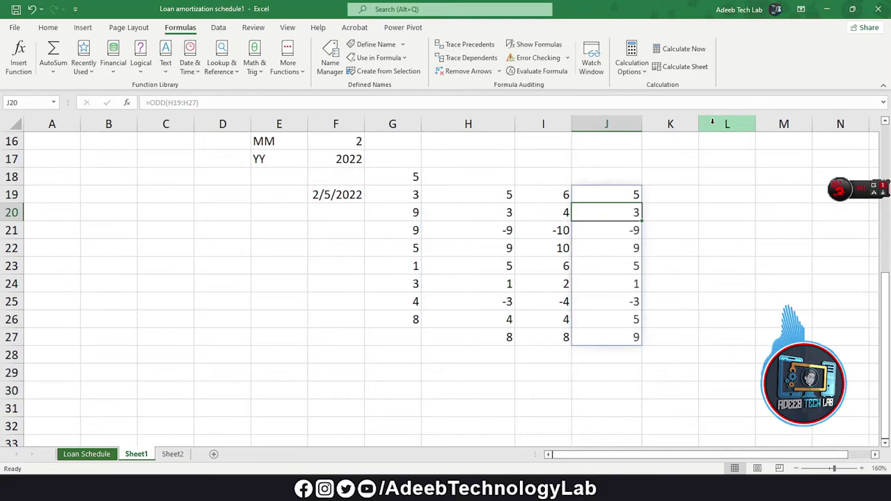
pyautogui.click(726, 265)
pyautogui.moveTo(488, 194); pyautogui.dragTo(466, 348)
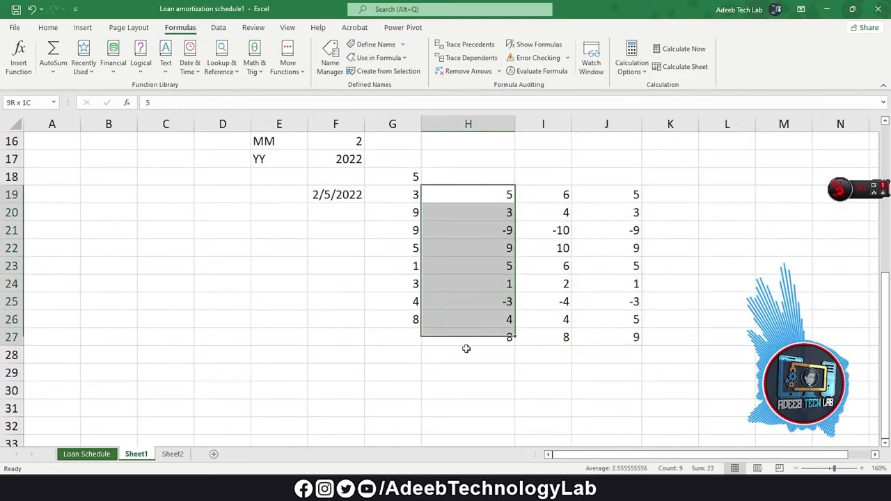
pyautogui.click(623, 216)
pyautogui.moveTo(549, 212); pyautogui.dragTo(536, 314)
pyautogui.moveTo(605, 230); pyautogui.dragTo(613, 320)
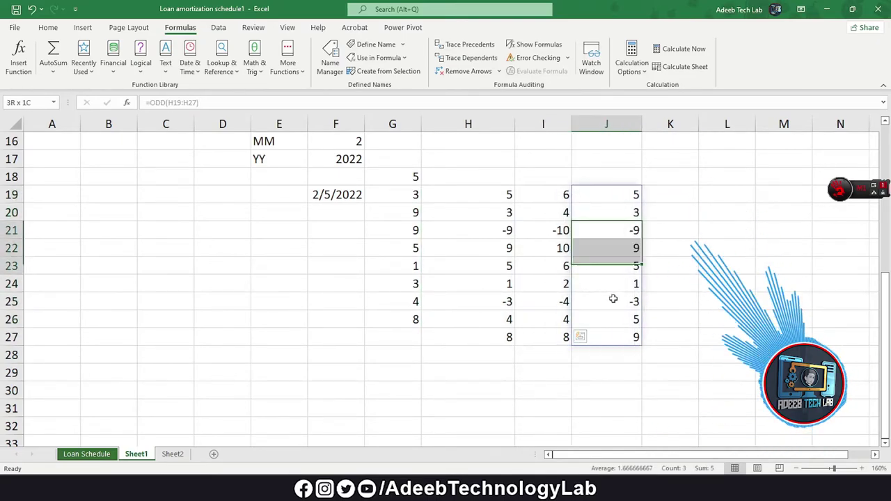
pyautogui.click(259, 73)
pyautogui.scroll(-1, 298, 253)
pyautogui.scroll(-4, 289, 313)
pyautogui.scroll(-4, 289, 336)
pyautogui.scroll(-5, 290, 334)
pyautogui.scroll(5, 285, 327)
pyautogui.scroll(4, 285, 262)
pyautogui.scroll(5, 286, 240)
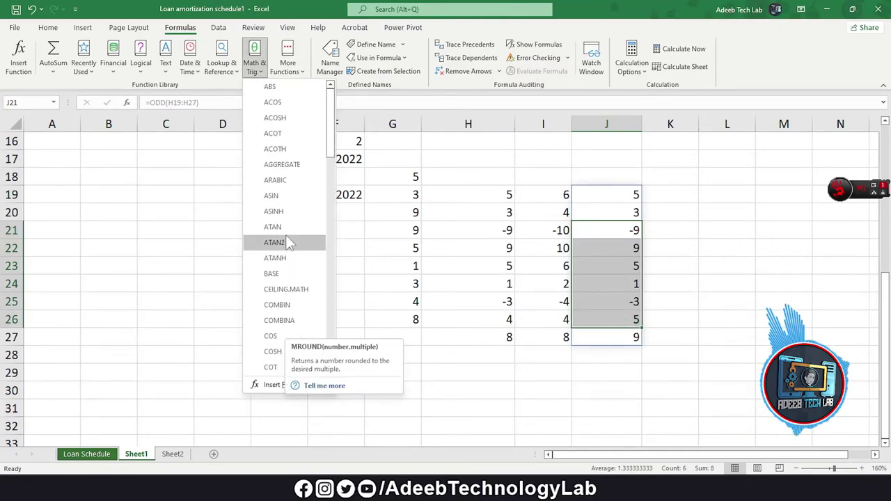
pyautogui.click(679, 305)
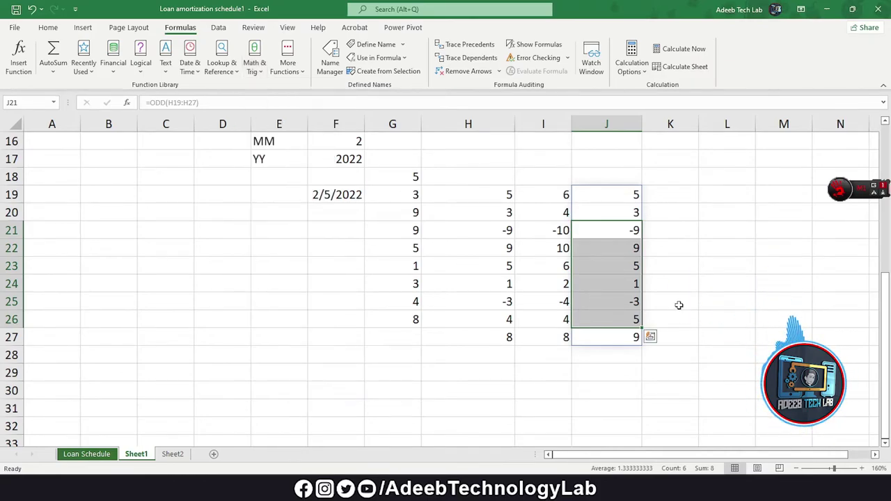
pyautogui.click(288, 62)
pyautogui.moveTo(320, 88)
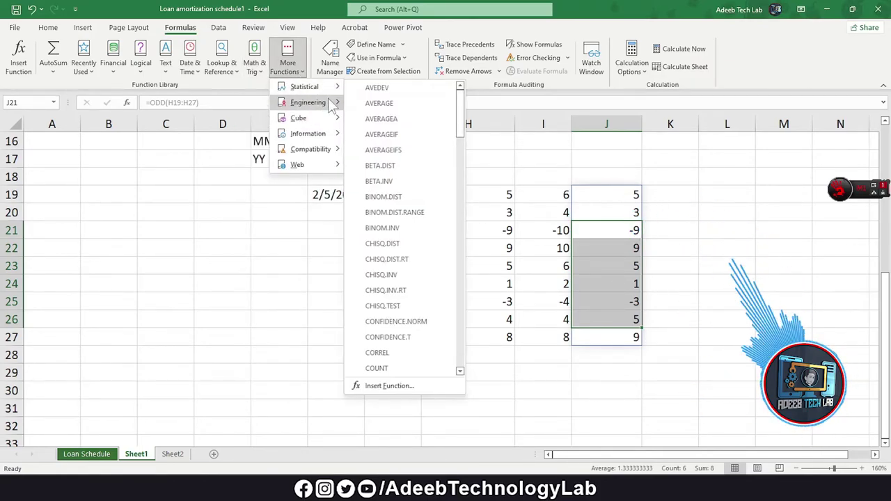
pyautogui.moveTo(328, 133)
pyautogui.moveTo(323, 173)
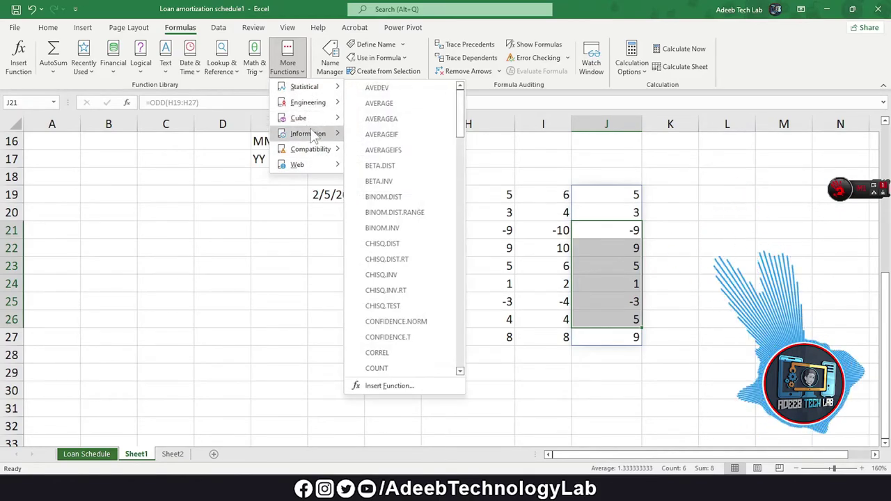
pyautogui.moveTo(311, 148)
pyautogui.click(706, 246)
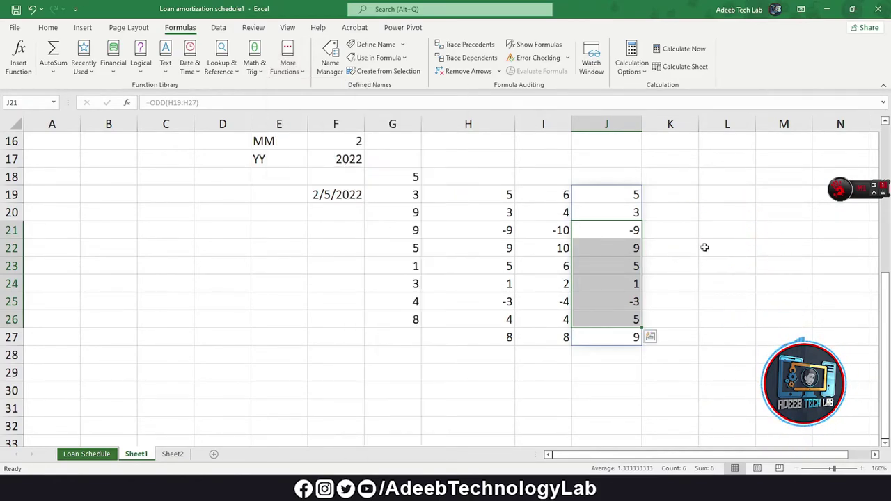
pyautogui.click(686, 193)
pyautogui.scroll(1, 735, 259)
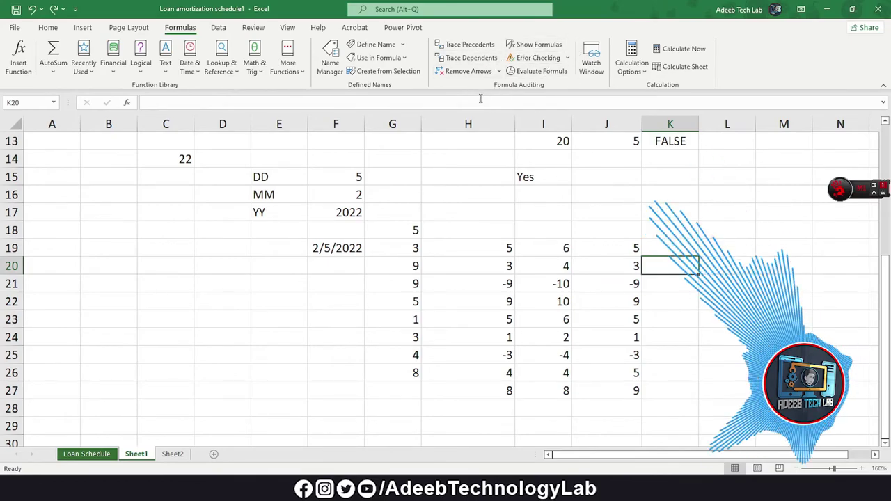
pyautogui.click(728, 270)
pyautogui.scroll(1, 533, 260)
pyautogui.scroll(-1, 534, 263)
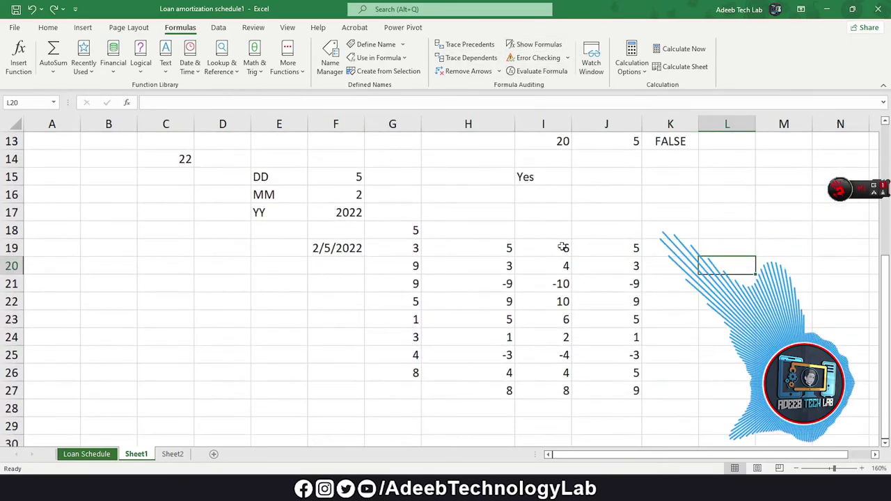
pyautogui.click(466, 262)
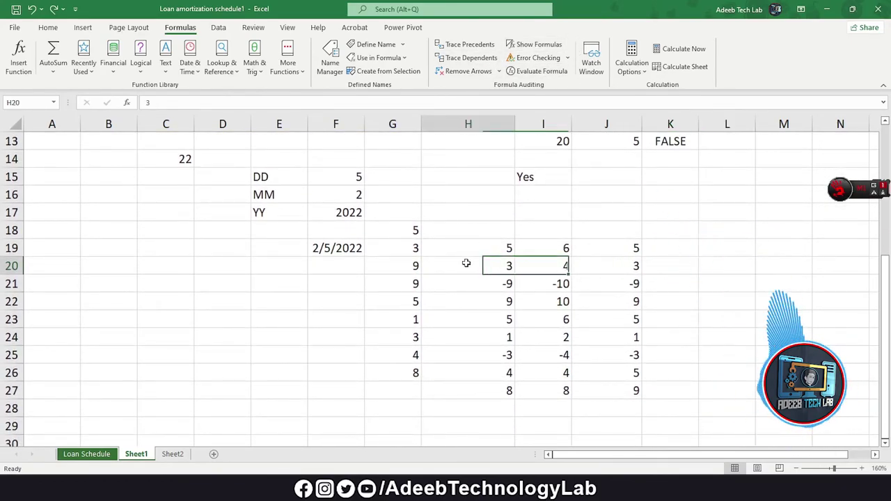
pyautogui.click(461, 250)
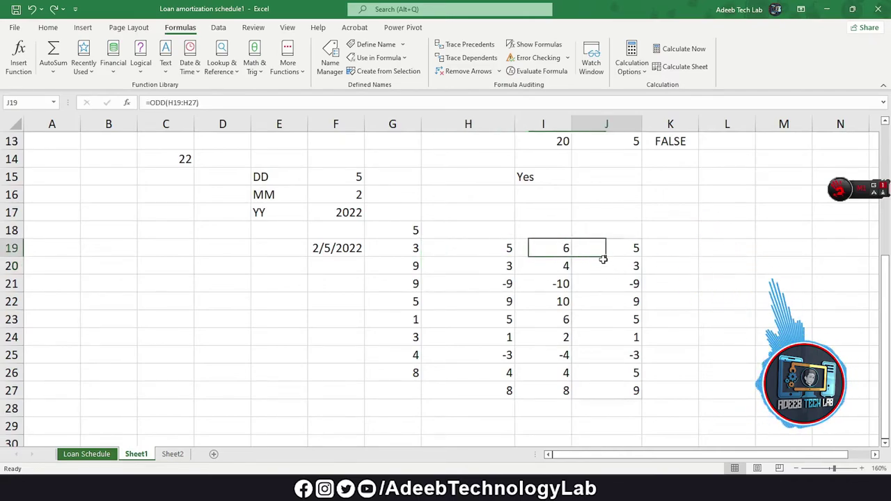
pyautogui.moveTo(604, 249); pyautogui.dragTo(586, 390)
# Step: Trace precedents for J19's formula and check for dependents, none found
pyautogui.click(467, 46)
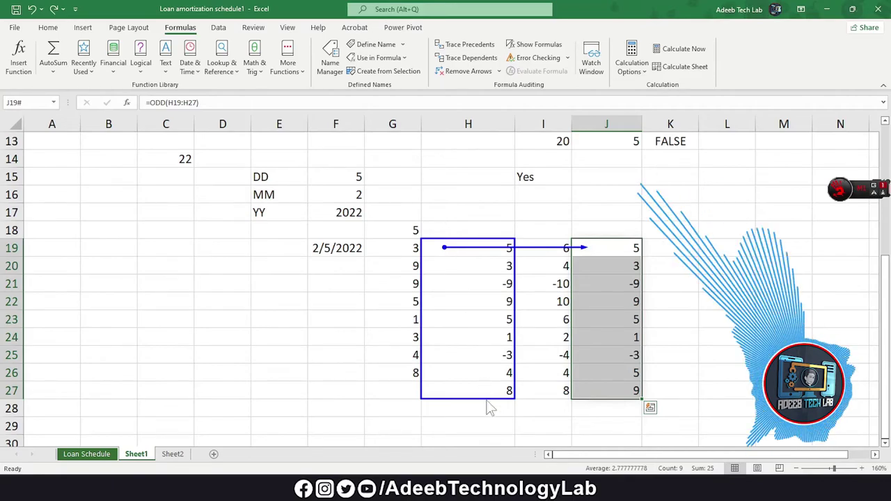
pyautogui.click(470, 60)
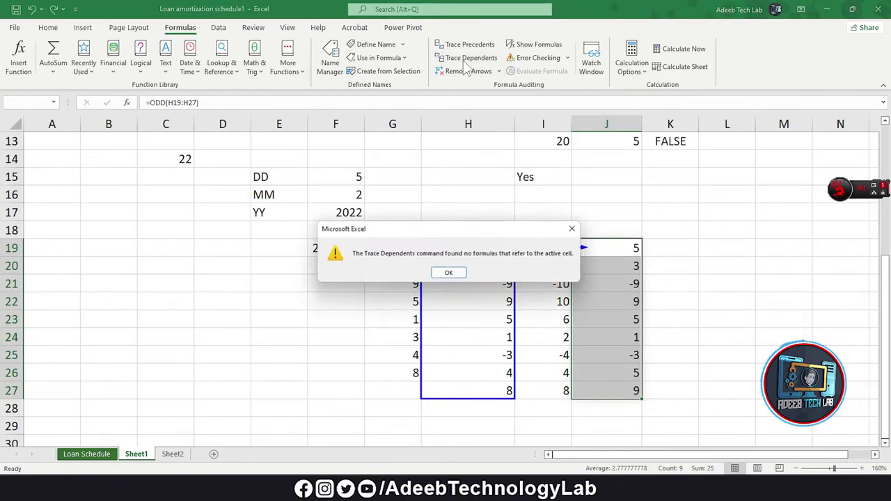
pyautogui.click(448, 272)
# Step: Trace I22's EVEN formula back to its source cells, then show formulas instead of values
pyautogui.moveTo(467, 248); pyautogui.dragTo(472, 265)
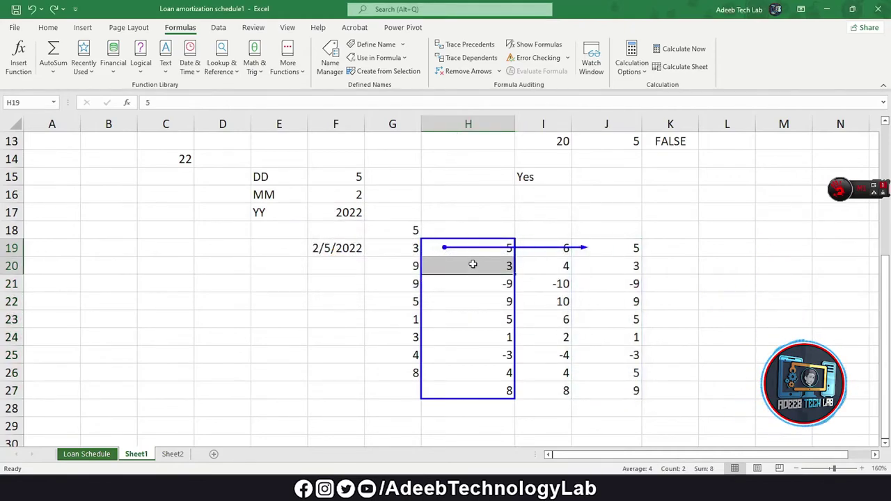
pyautogui.click(547, 300)
pyautogui.click(471, 59)
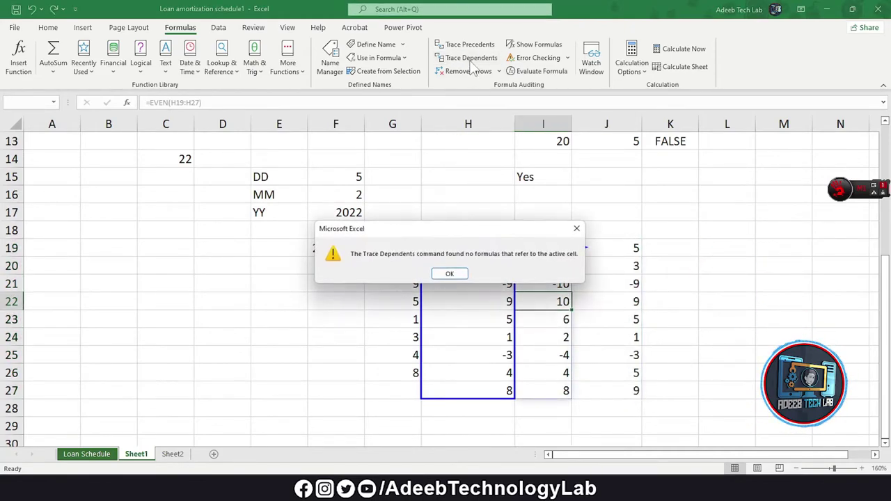
pyautogui.click(450, 274)
pyautogui.click(466, 44)
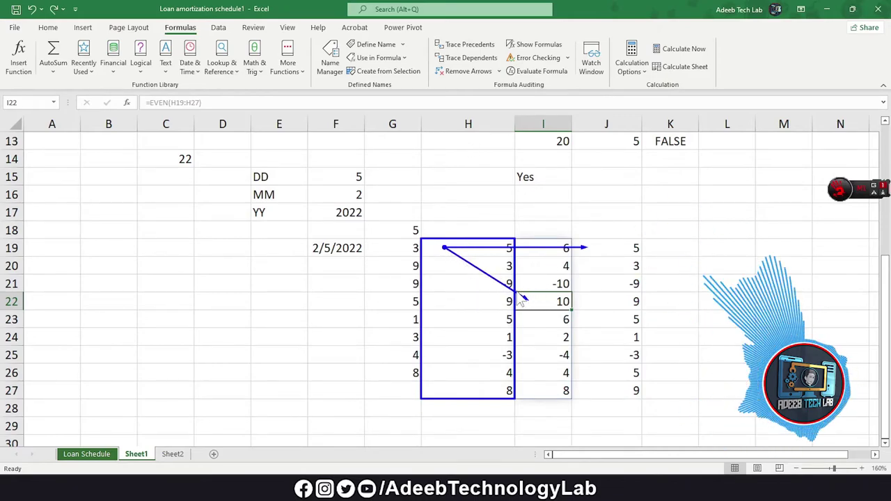
pyautogui.click(669, 250)
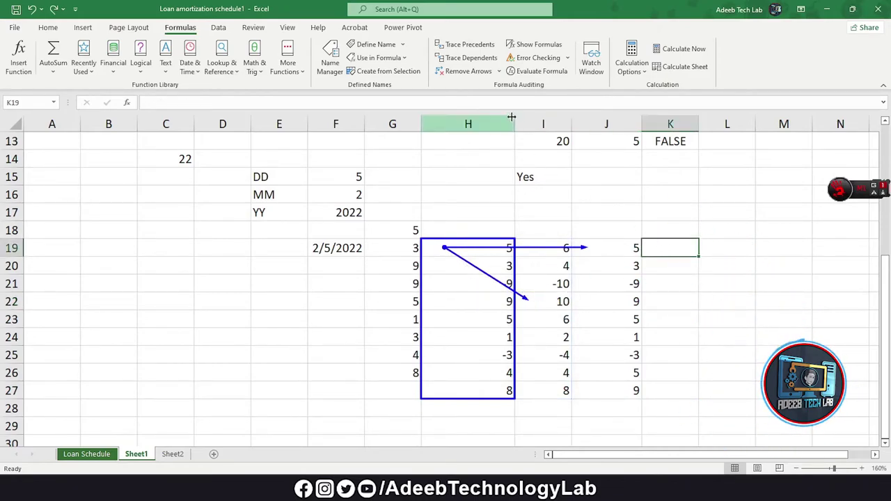
pyautogui.click(535, 44)
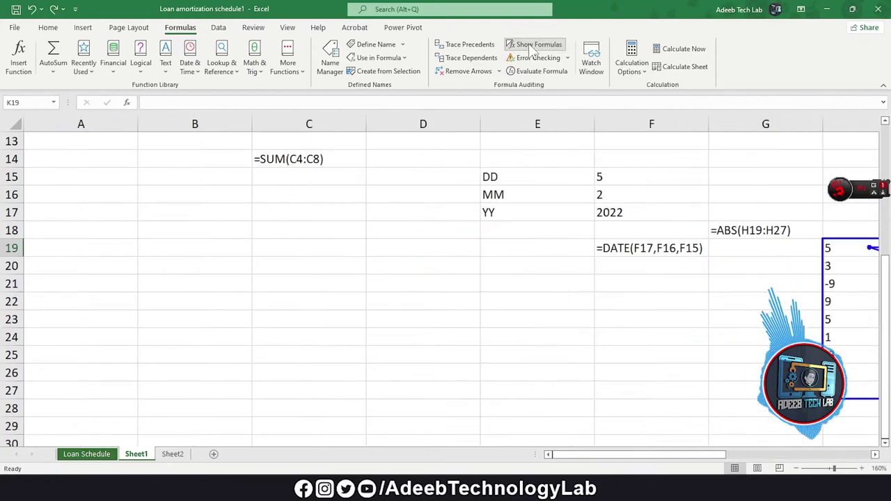
# Step: Inspect the DATE formula in F19 and the ABS formula in G18
pyautogui.click(656, 258)
pyautogui.click(743, 235)
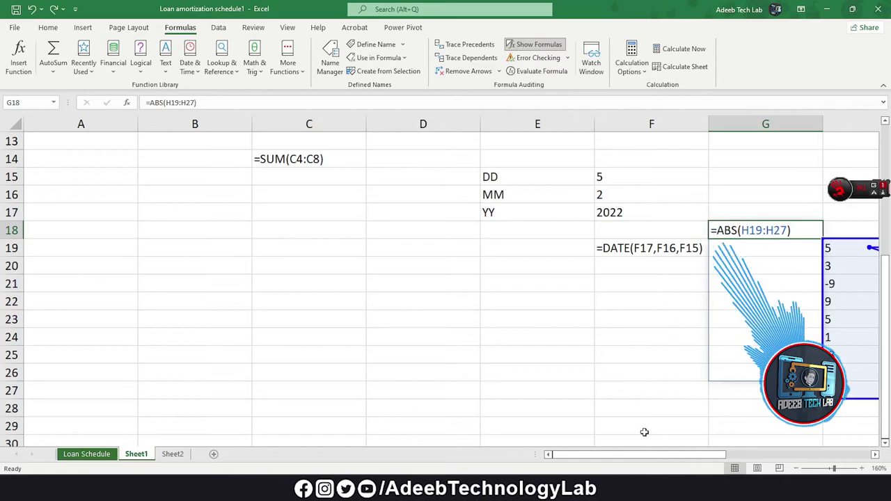
pyautogui.moveTo(642, 458); pyautogui.dragTo(760, 456)
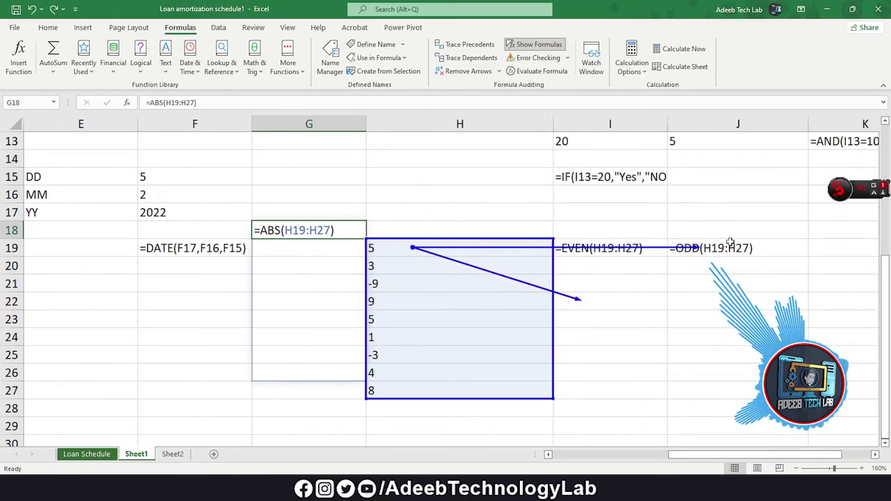
# Step: Turn Show Formulas off and remove all tracer arrows
pyautogui.click(508, 46)
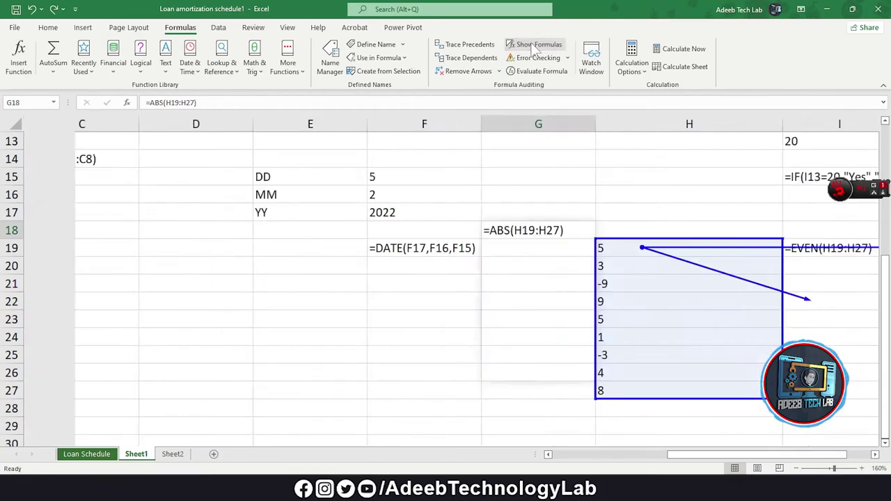
pyautogui.click(462, 71)
pyautogui.click(443, 266)
pyautogui.scroll(1, 531, 273)
pyautogui.scroll(3, 531, 272)
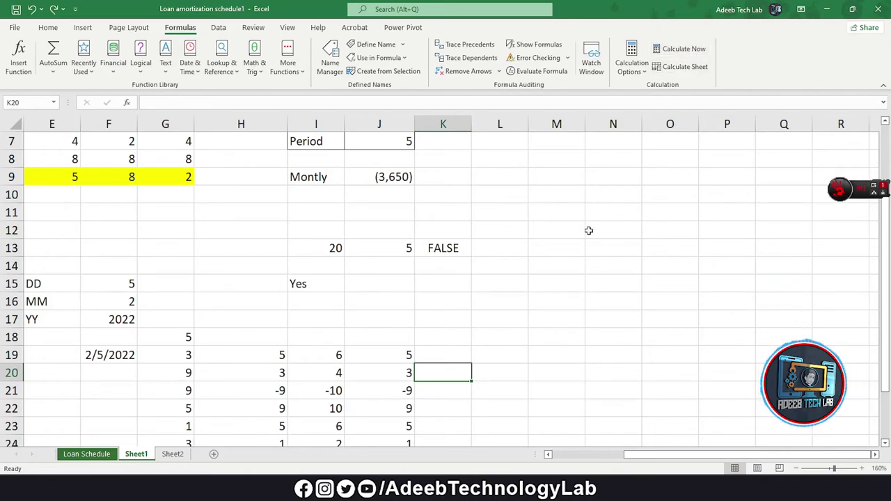
# Step: Select cells M14 and N18, then bring up the Data tab's import source list
pyautogui.click(583, 266)
pyautogui.click(635, 335)
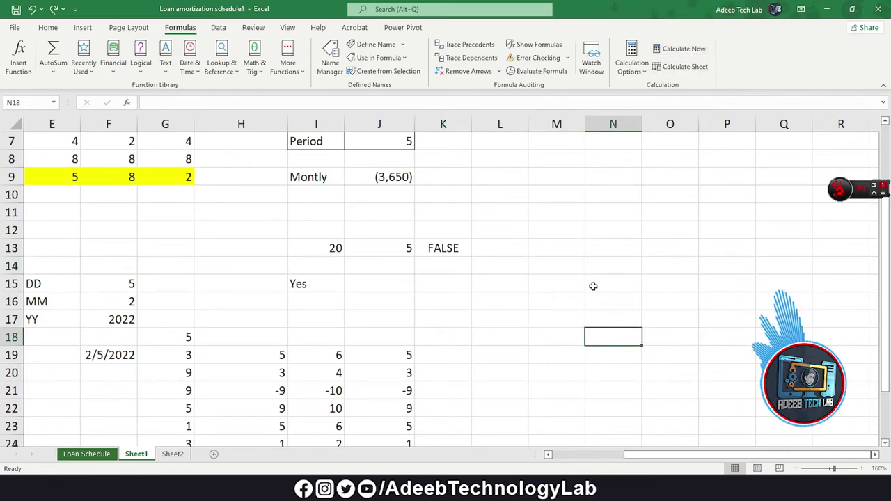
pyautogui.scroll(2, 564, 289)
pyautogui.scroll(-4, 545, 271)
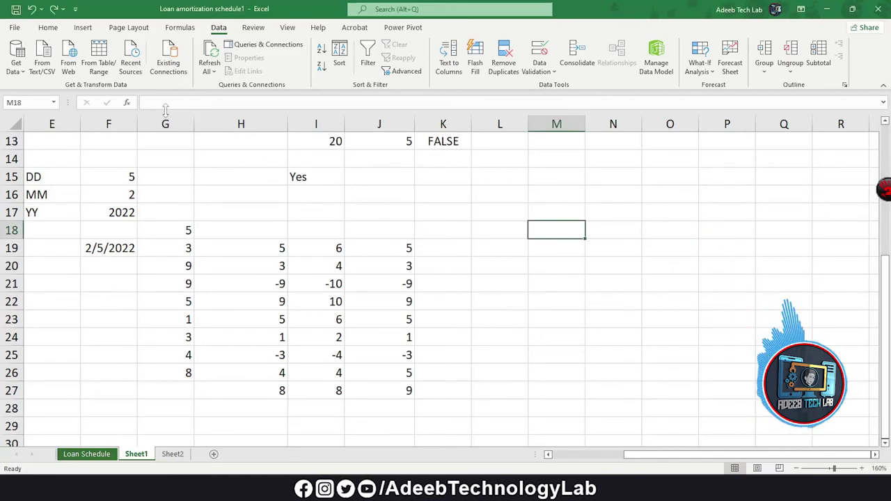
pyautogui.click(18, 68)
pyautogui.moveTo(49, 91)
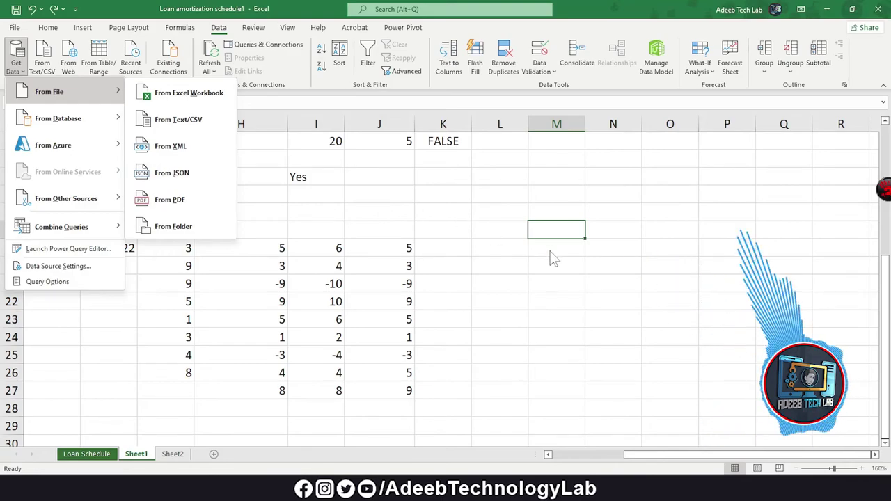
pyautogui.moveTo(107, 126)
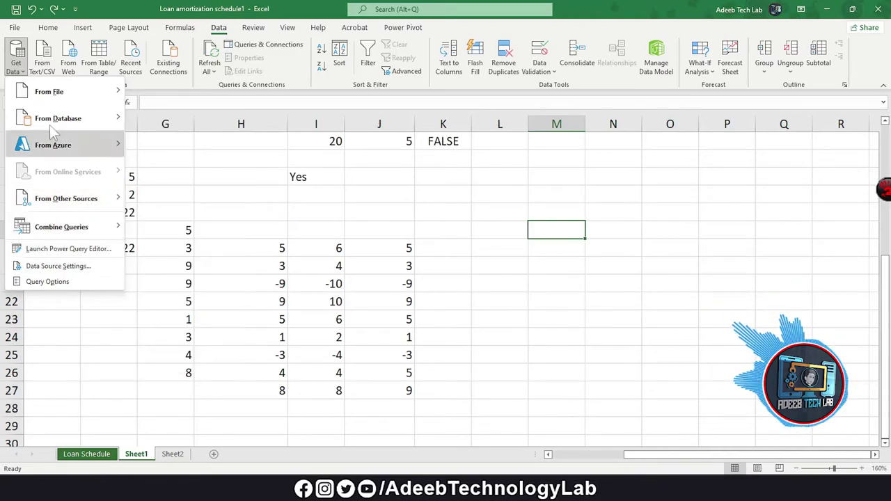
pyautogui.click(56, 75)
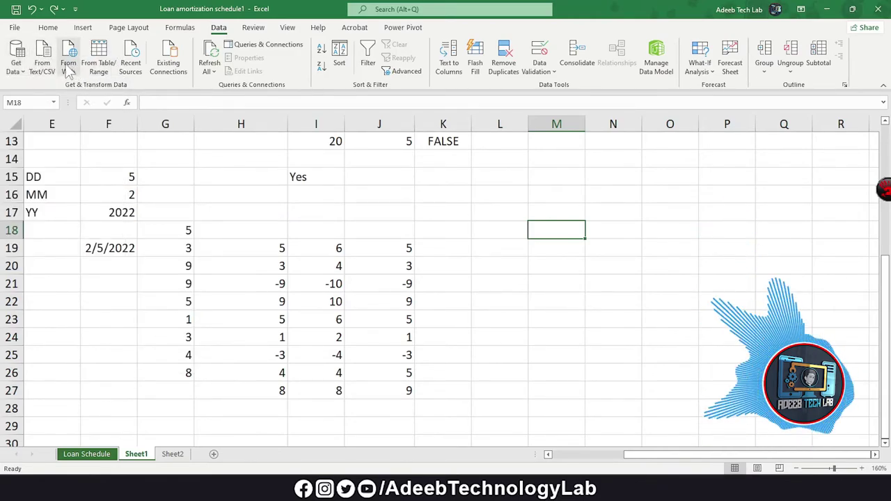
pyautogui.click(588, 266)
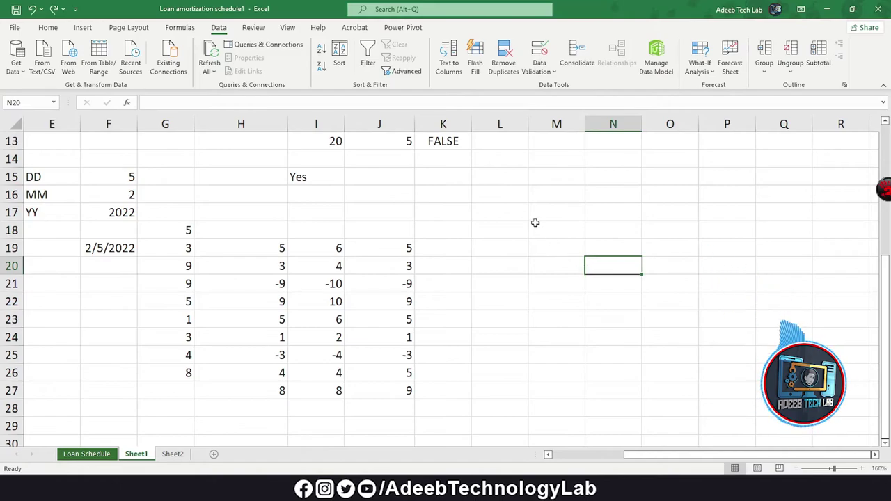
pyautogui.moveTo(534, 226); pyautogui.dragTo(566, 266)
pyautogui.click(649, 268)
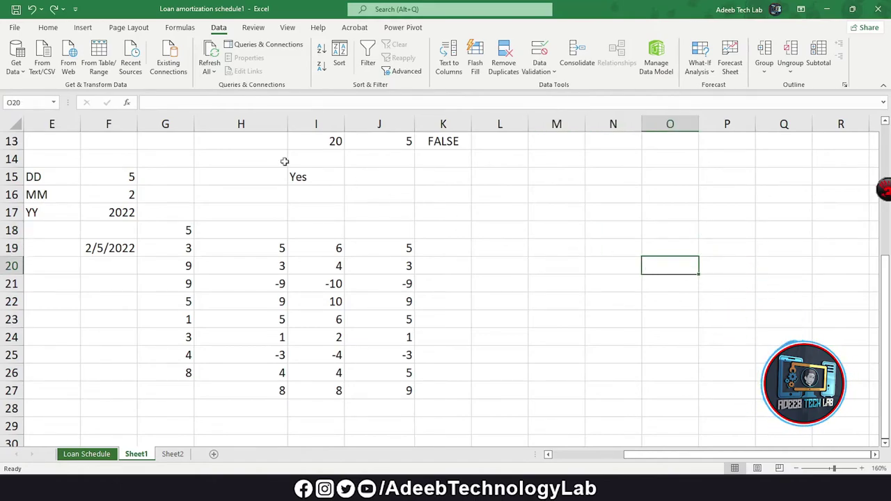
pyautogui.click(209, 66)
pyautogui.click(209, 66)
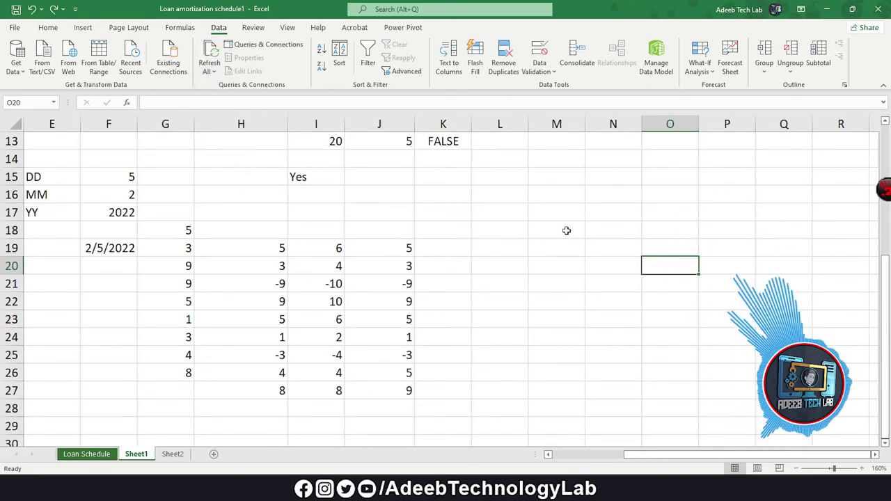
pyautogui.click(211, 70)
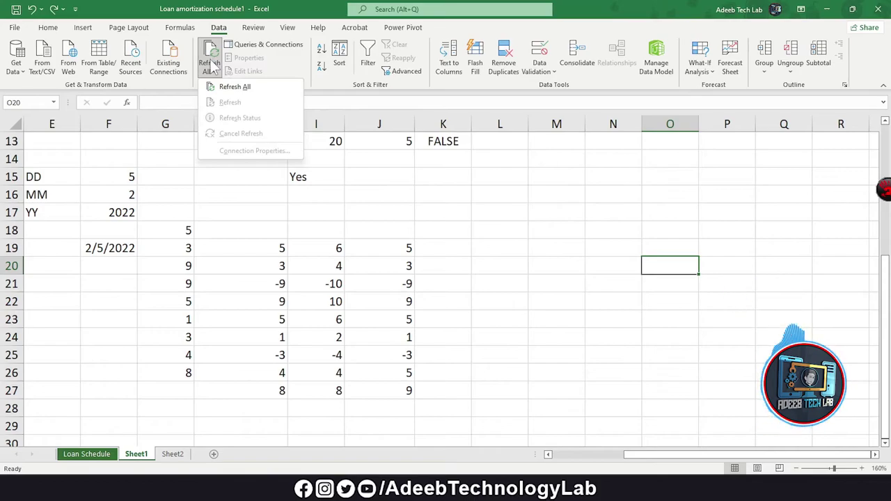
pyautogui.click(628, 281)
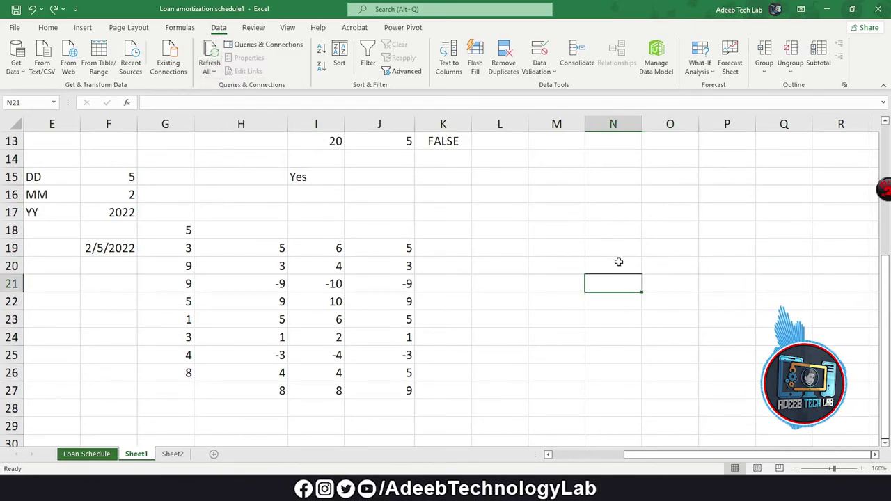
pyautogui.click(620, 266)
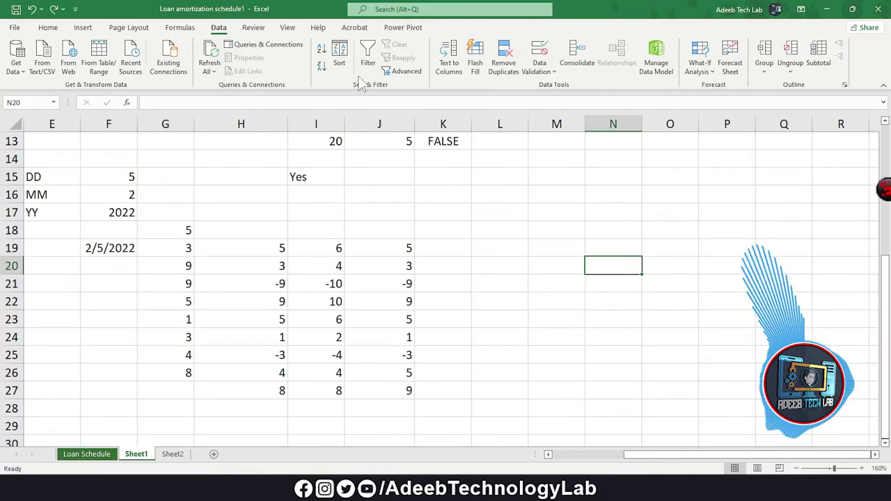
pyautogui.click(556, 230)
pyautogui.scroll(4, 257, 256)
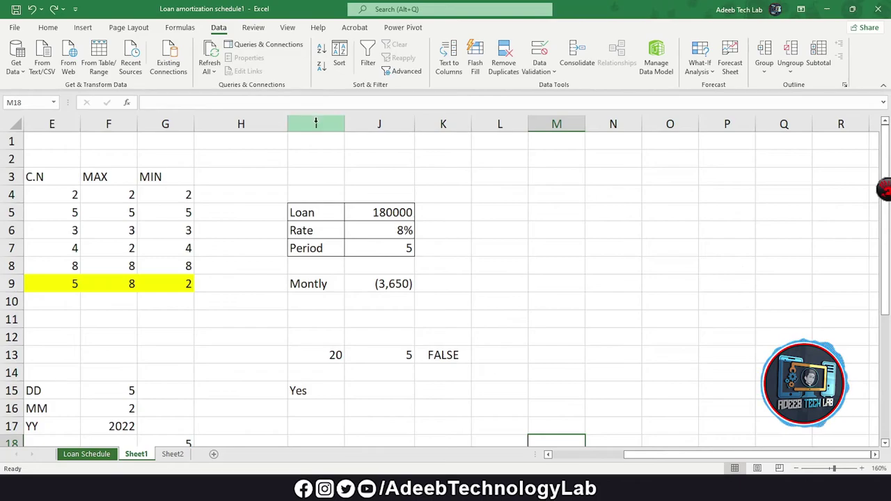
# Step: Sort only the MIN values G4:G8 smallest to largest, keeping the current selection
pyautogui.scroll(-4, 315, 123)
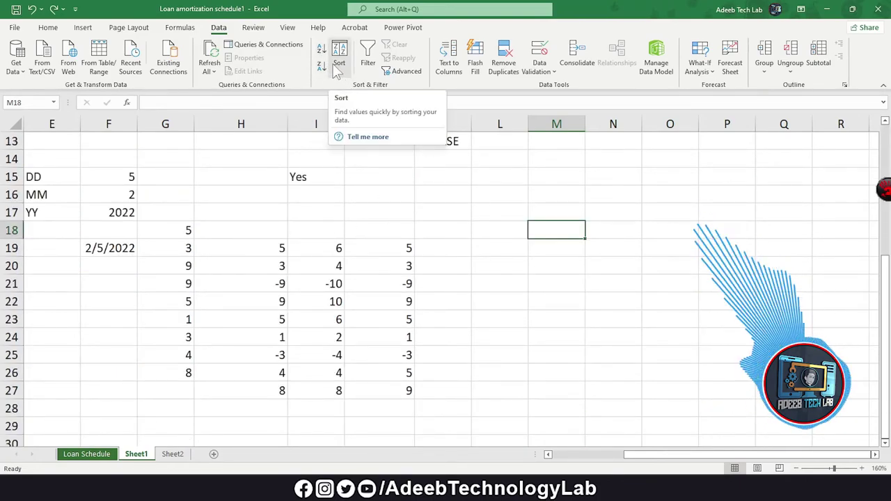
pyautogui.scroll(4, 259, 190)
pyautogui.moveTo(171, 195); pyautogui.dragTo(169, 272)
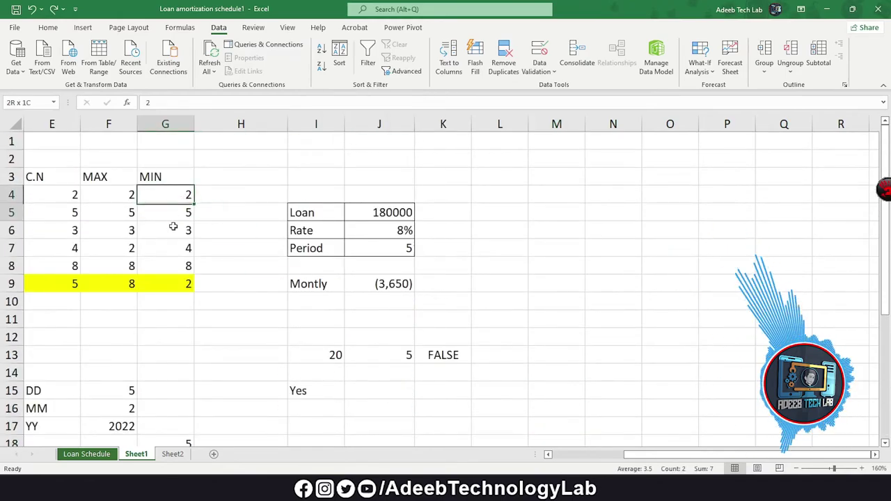
pyautogui.click(320, 52)
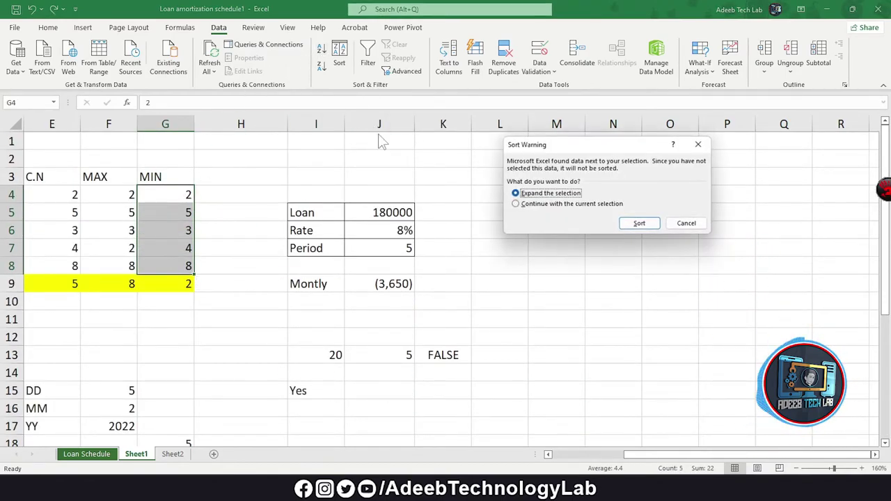
pyautogui.click(516, 204)
pyautogui.click(637, 223)
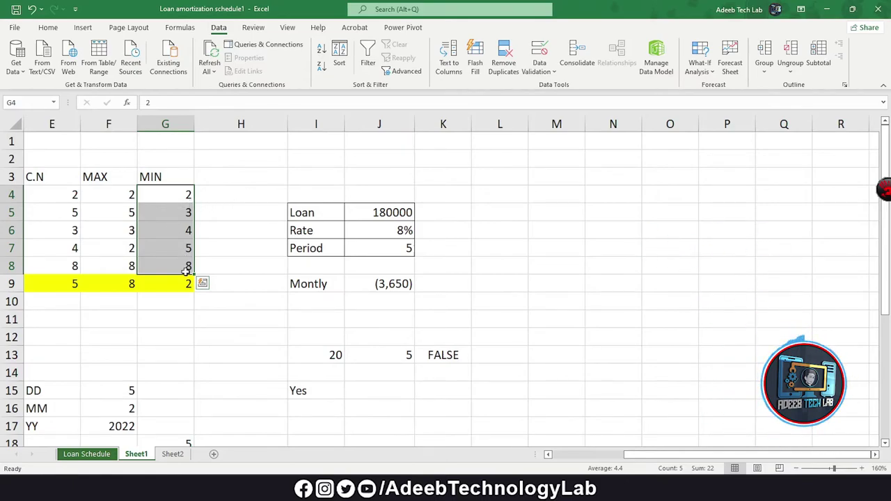
# Step: Re-sort the selection largest to smallest, giving 8, 5, 4, 3, 2
pyautogui.click(320, 52)
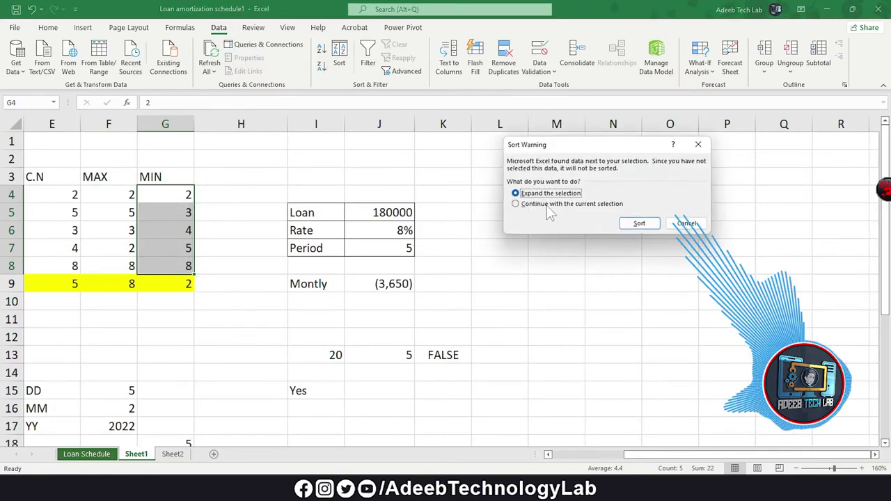
pyautogui.click(554, 203)
pyautogui.click(635, 226)
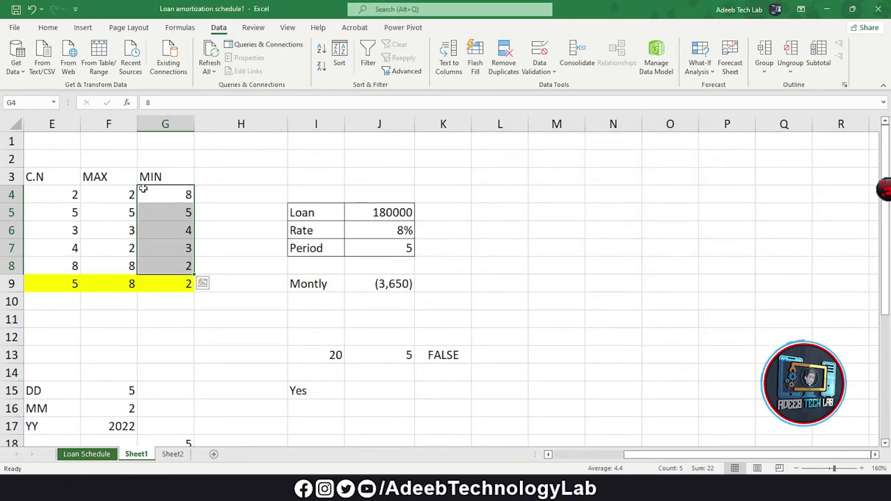
pyautogui.press('Right')
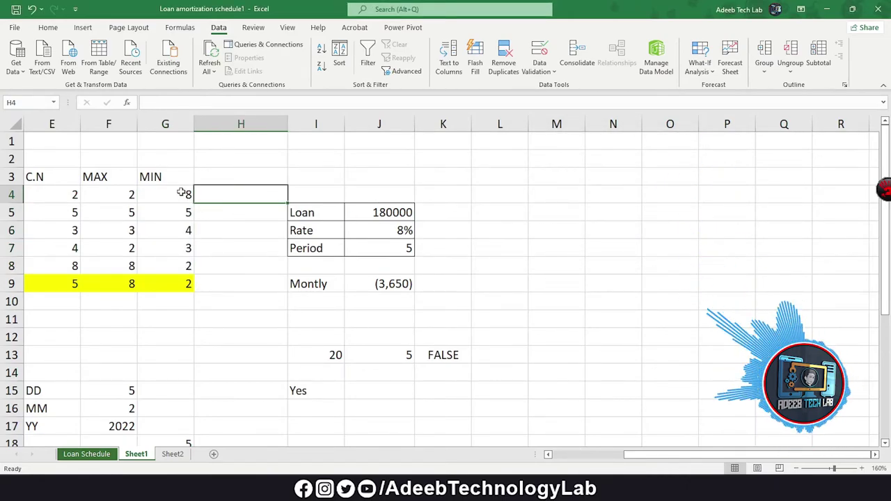
pyautogui.click(486, 197)
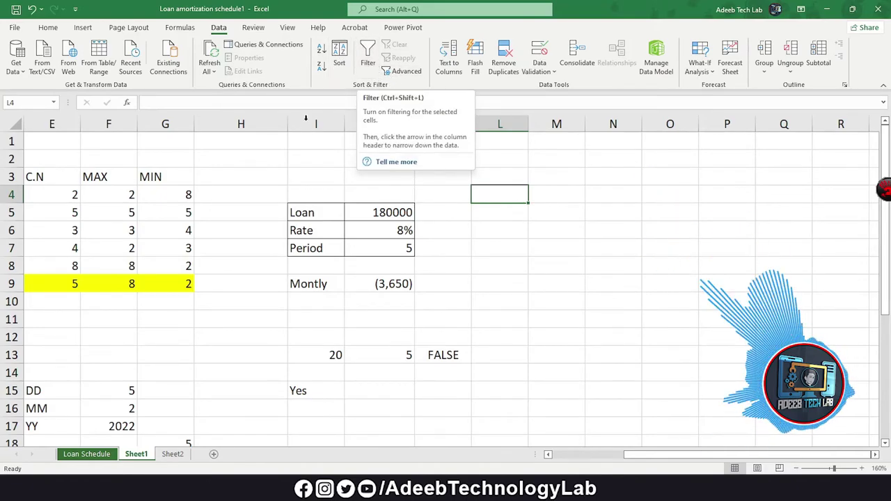
# Step: Turn on filtering for the MIN column G3:G9 and view its filter options without changes
pyautogui.moveTo(166, 179); pyautogui.dragTo(167, 284)
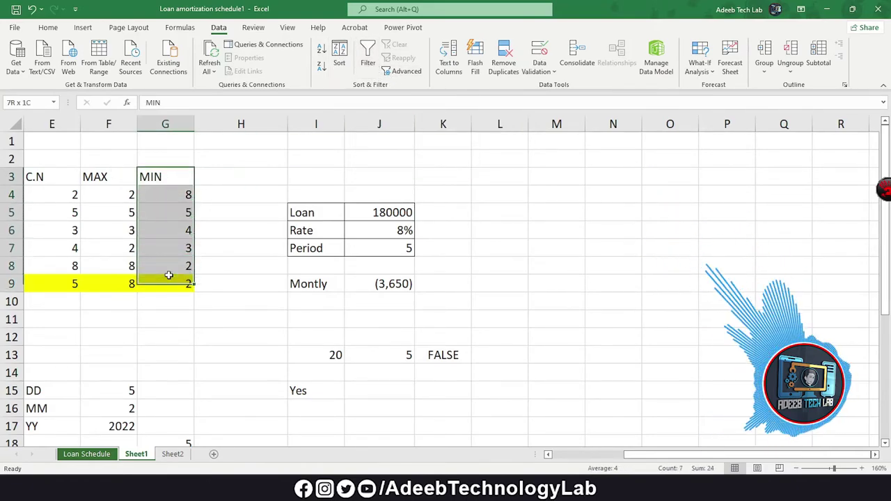
pyautogui.click(214, 194)
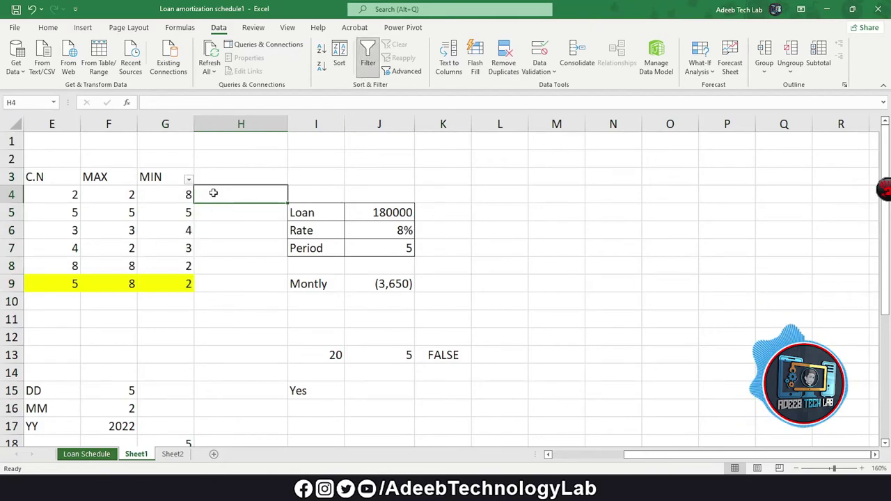
pyautogui.click(188, 181)
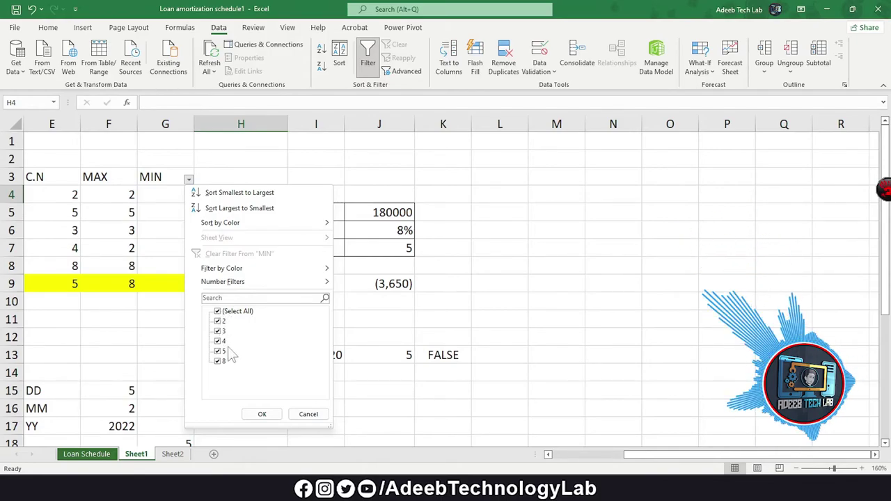
pyautogui.click(308, 416)
pyautogui.click(497, 223)
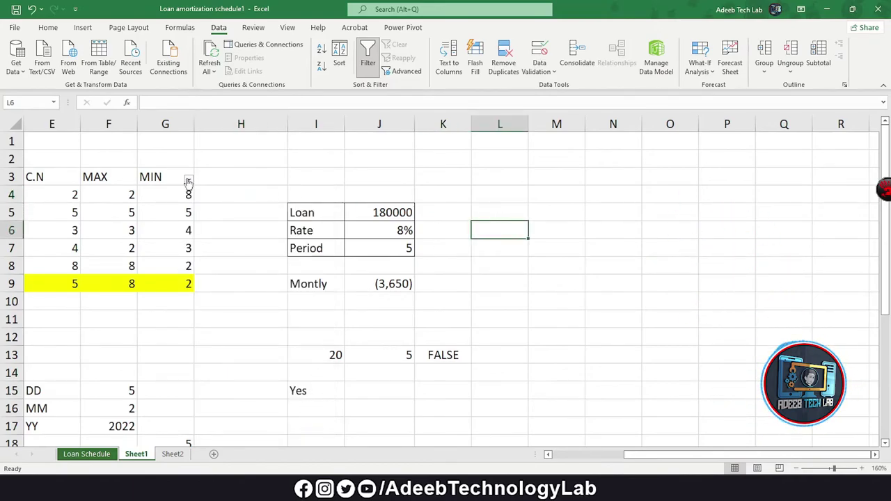
# Step: Look at the Text to Columns help, then close it
pyautogui.click(379, 177)
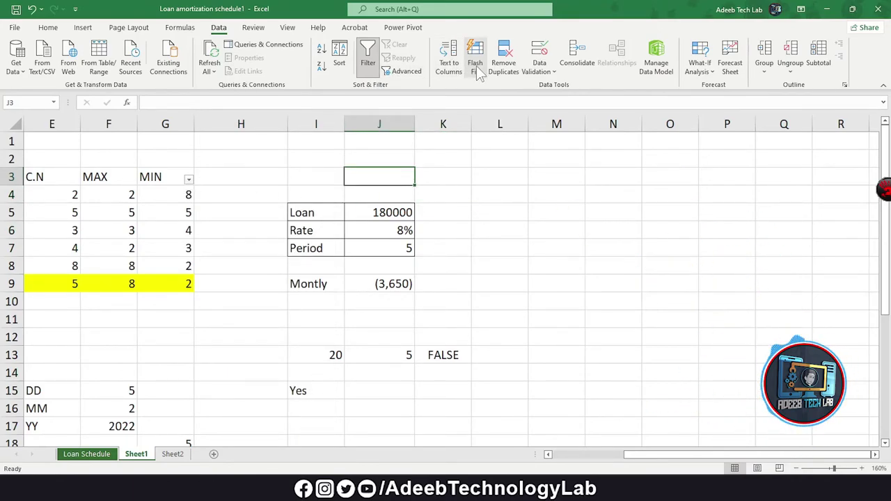
pyautogui.click(490, 203)
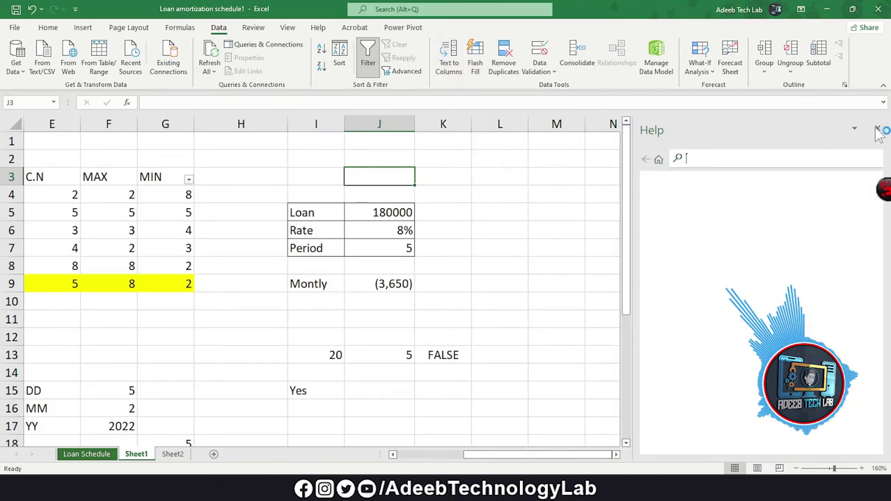
pyautogui.click(881, 128)
pyautogui.click(499, 194)
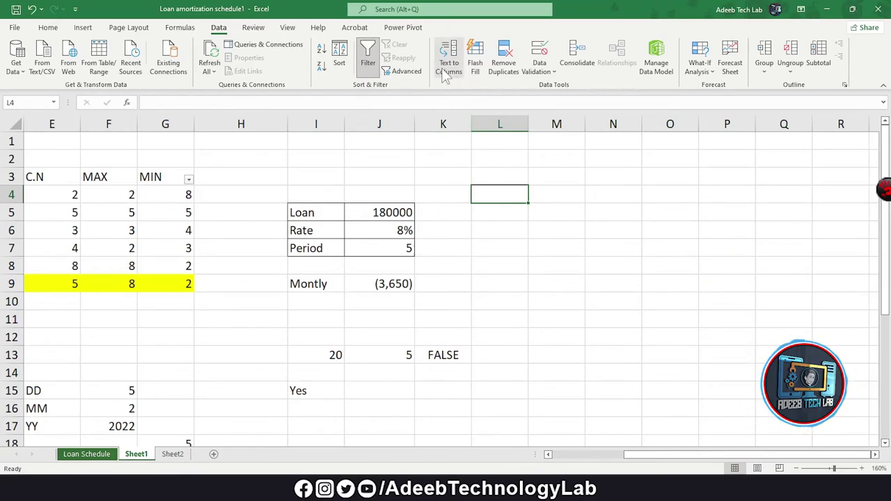
pyautogui.press('Down')
pyautogui.press('Down')
pyautogui.press('Down')
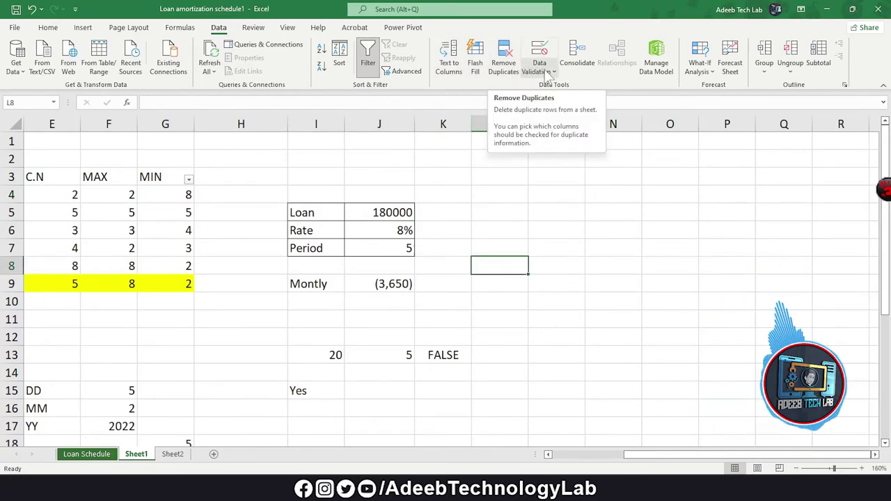
pyautogui.click(552, 69)
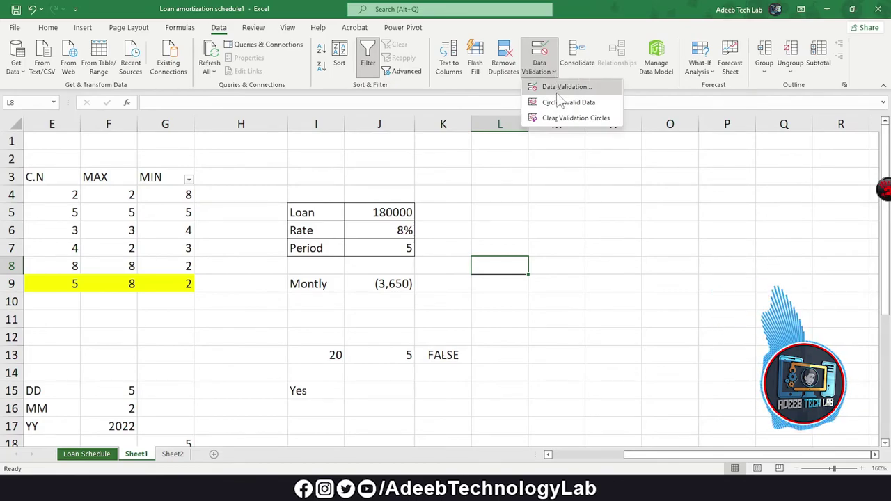
pyautogui.click(540, 74)
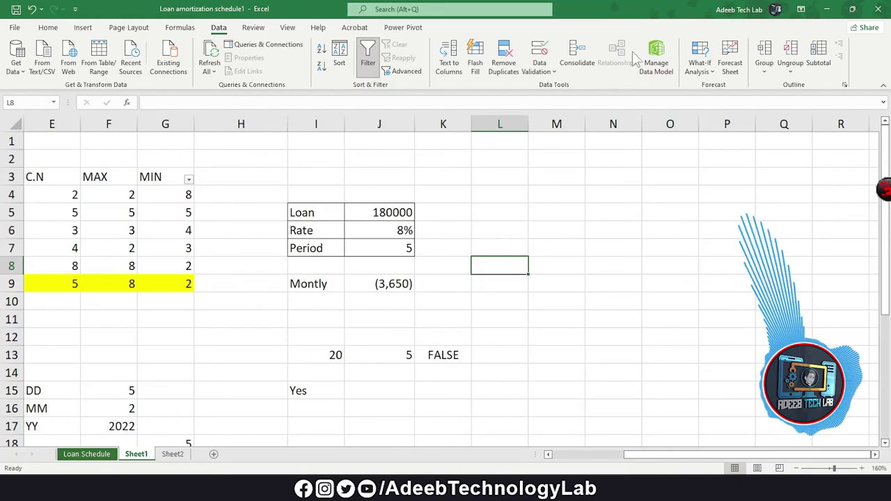
pyautogui.click(598, 213)
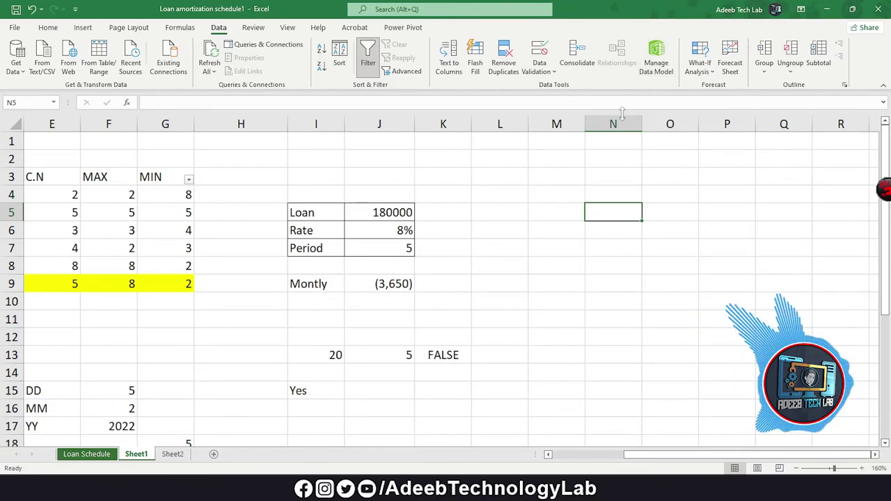
pyautogui.click(623, 187)
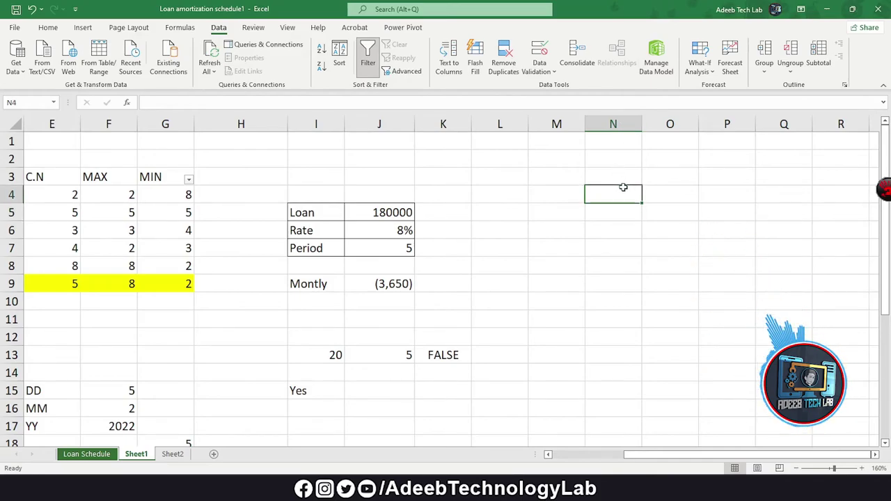
pyautogui.click(634, 251)
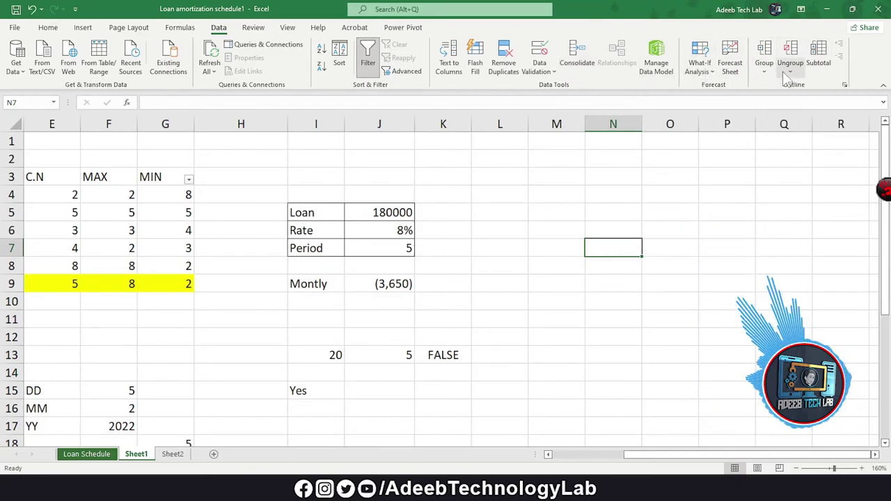
pyautogui.click(658, 233)
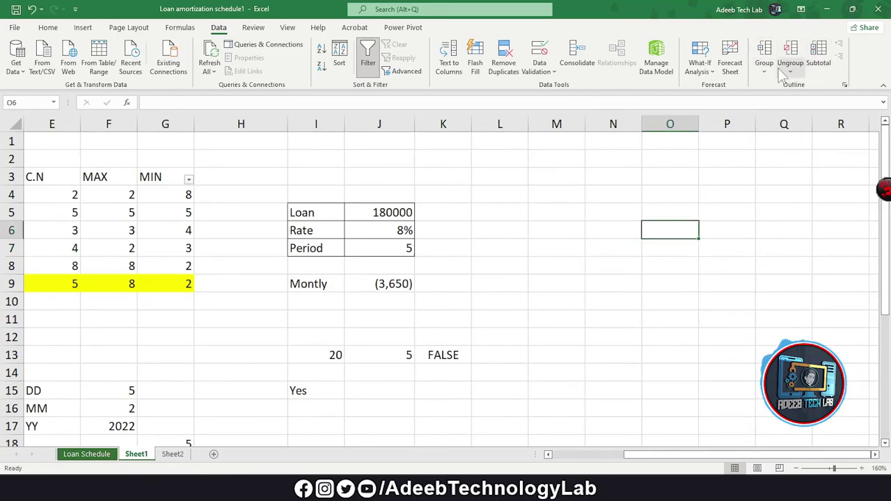
# Step: Group rows 5–7 (Loan, Rate, Period) in an outline, then collapse and expand it
pyautogui.moveTo(333, 207); pyautogui.dragTo(370, 254)
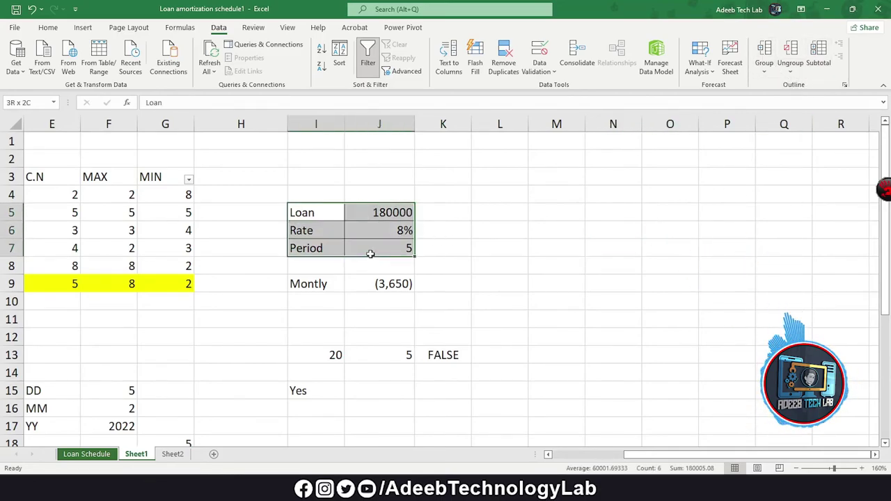
pyautogui.click(763, 52)
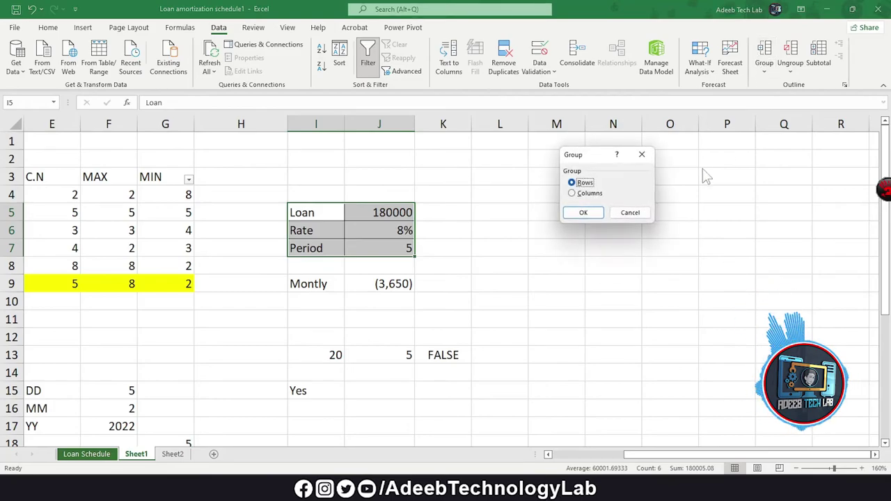
pyautogui.click(583, 214)
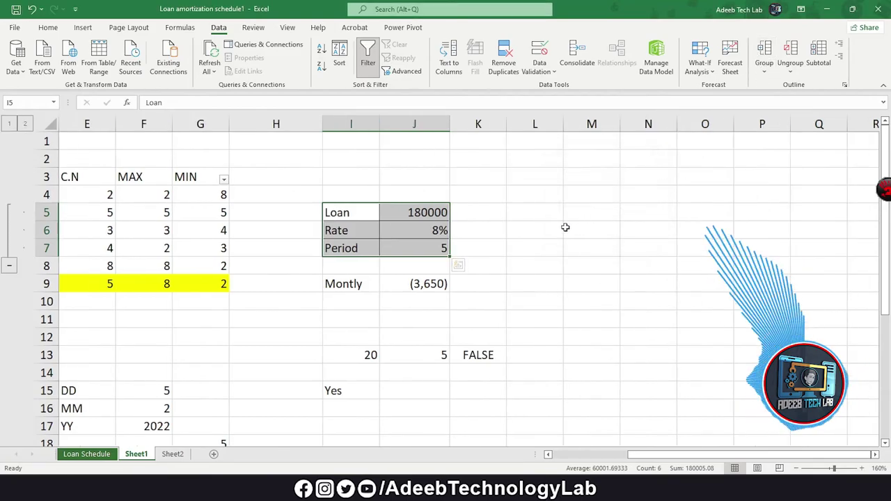
pyautogui.click(10, 266)
pyautogui.click(9, 213)
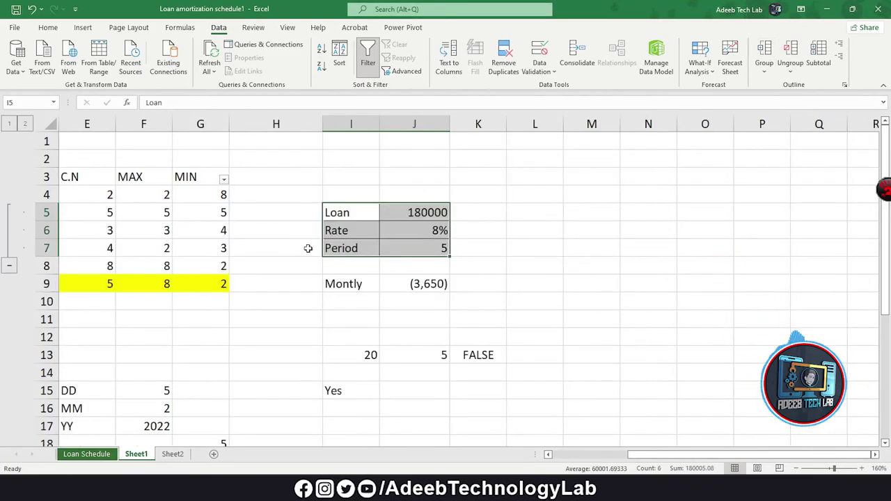
# Step: Reselect the Loan block I5:J7, then select cell P4
pyautogui.click(545, 231)
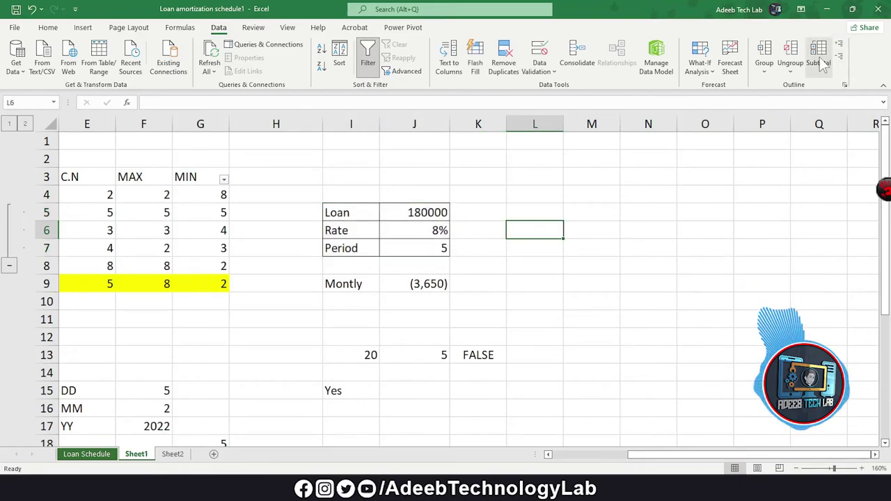
pyautogui.moveTo(337, 213); pyautogui.dragTo(390, 248)
pyautogui.click(546, 194)
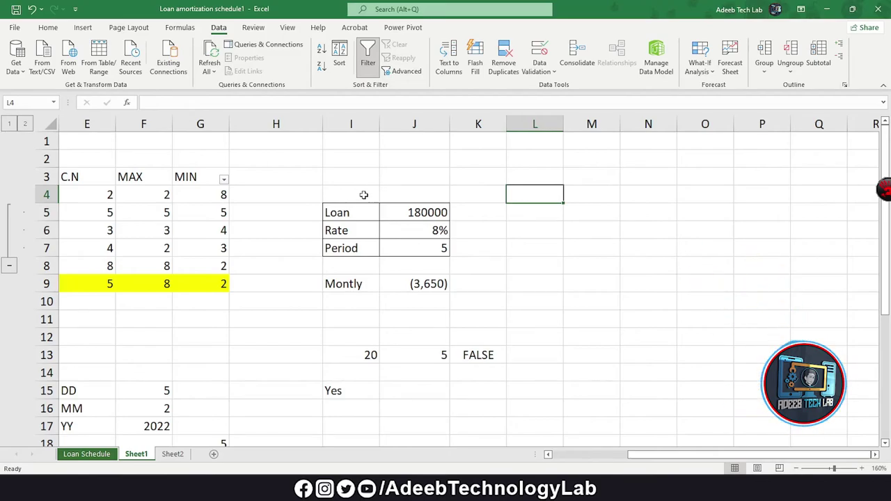
pyautogui.click(747, 192)
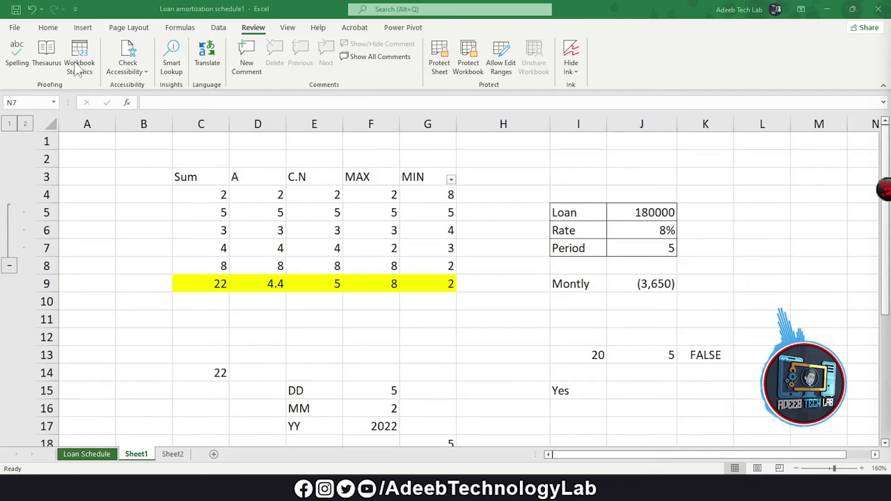
# Step: Switch Sheet1 to Page Break Preview from the View tab
pyautogui.click(291, 32)
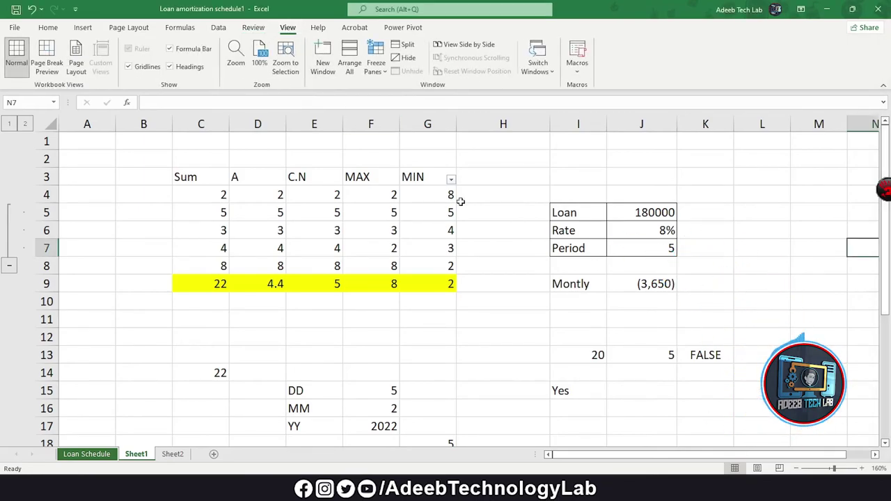
pyautogui.click(684, 230)
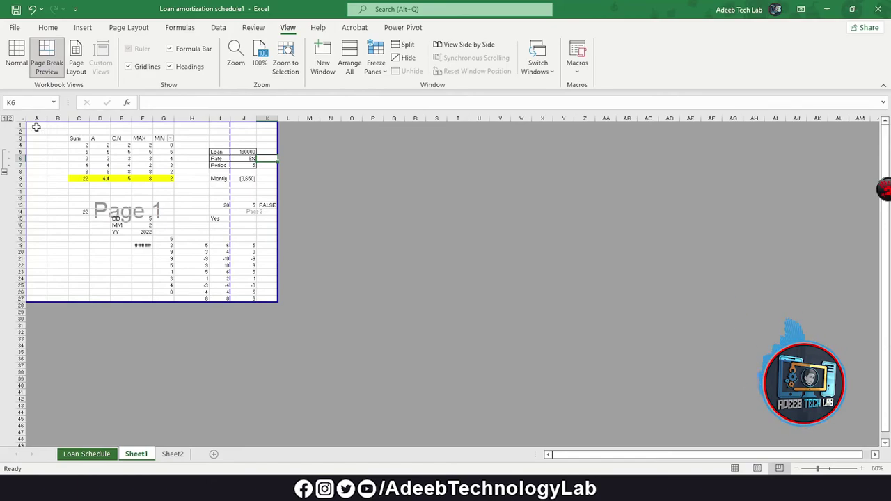
# Step: Select A1:K27 and switch to Page Layout view showing Page 1 and Page 2
pyautogui.moveTo(36, 127); pyautogui.dragTo(268, 299)
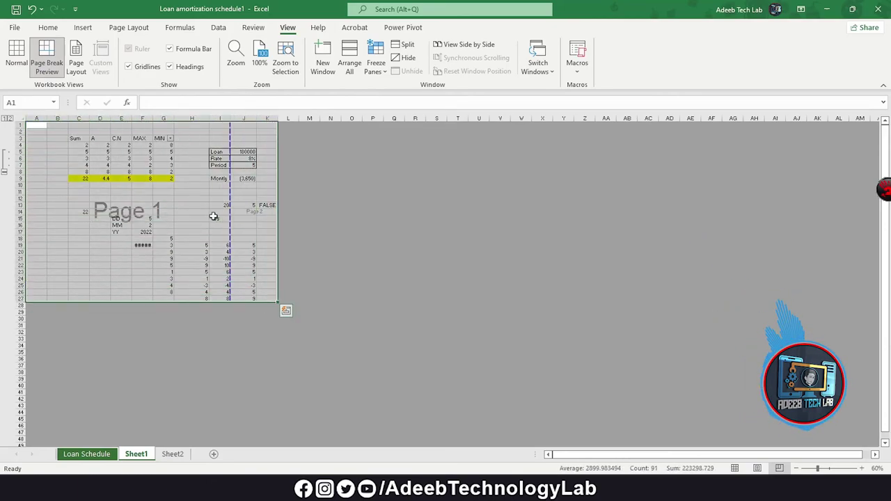
pyautogui.click(214, 216)
pyautogui.click(76, 64)
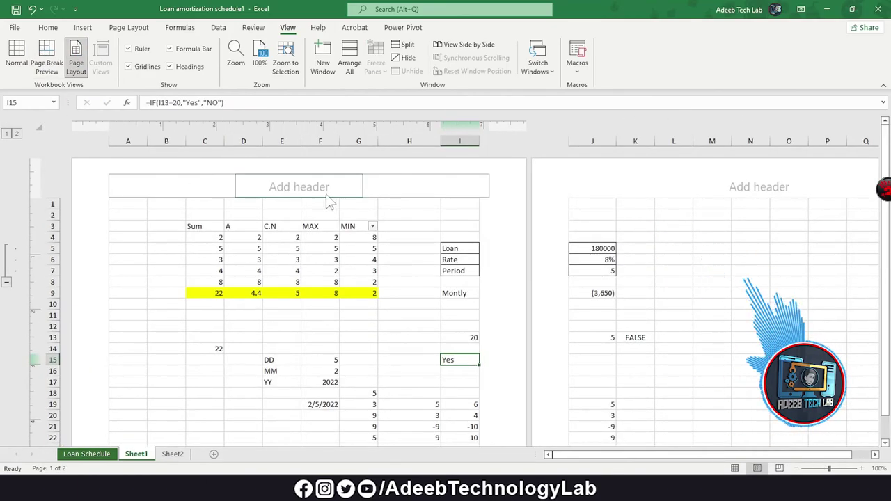
pyautogui.scroll(-4, 374, 264)
pyautogui.scroll(4, 423, 257)
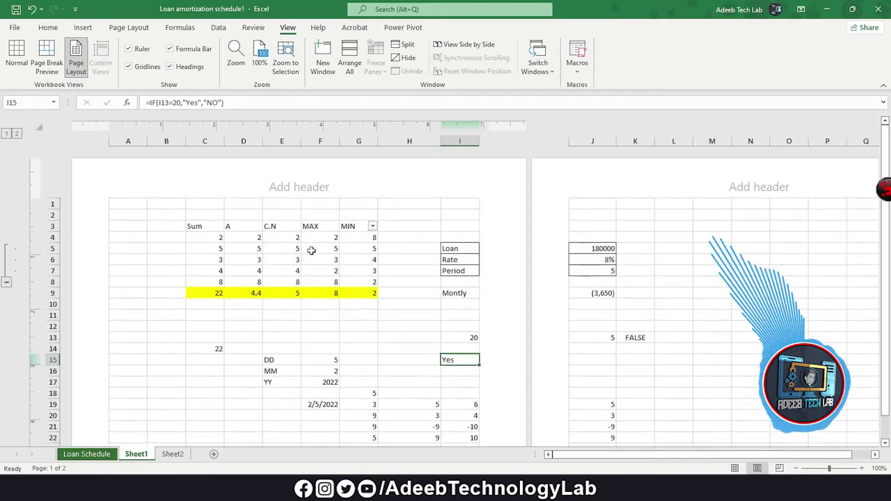
pyautogui.click(286, 281)
pyautogui.moveTo(627, 455); pyautogui.dragTo(650, 455)
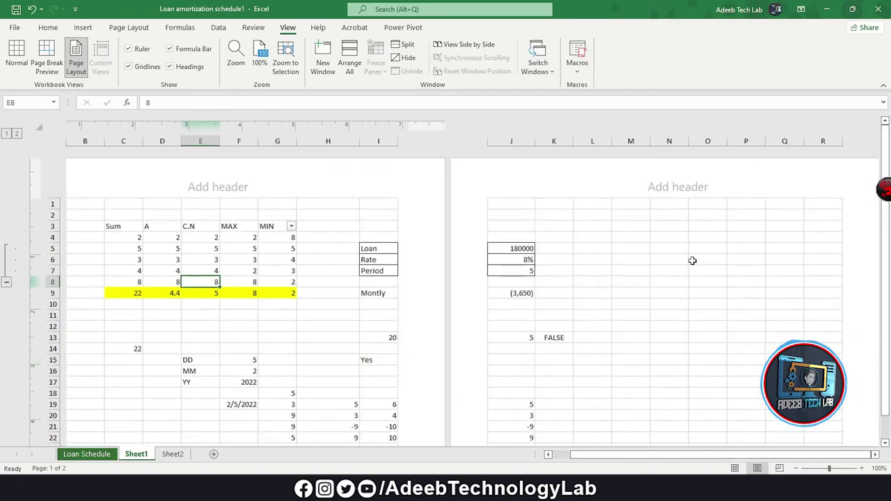
pyautogui.moveTo(592, 455); pyautogui.dragTo(572, 454)
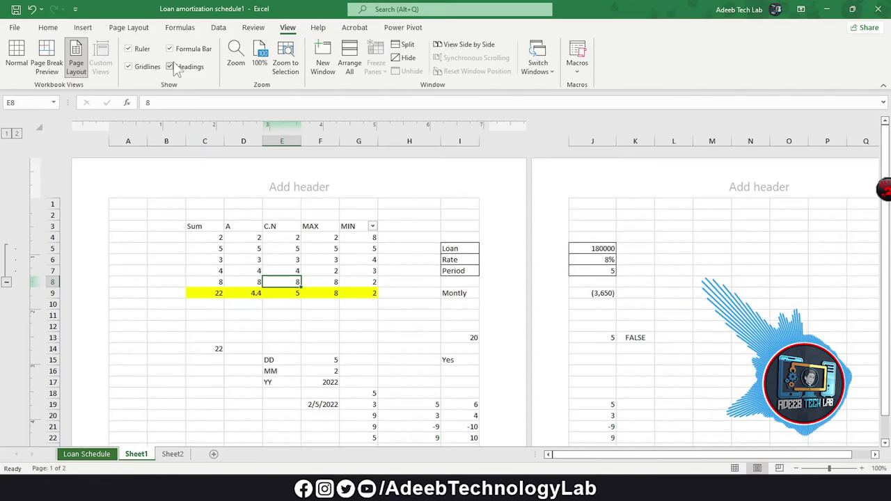
# Step: Hide and restore the gridlines, then select part of column H and cells H8 and H12
pyautogui.click(129, 67)
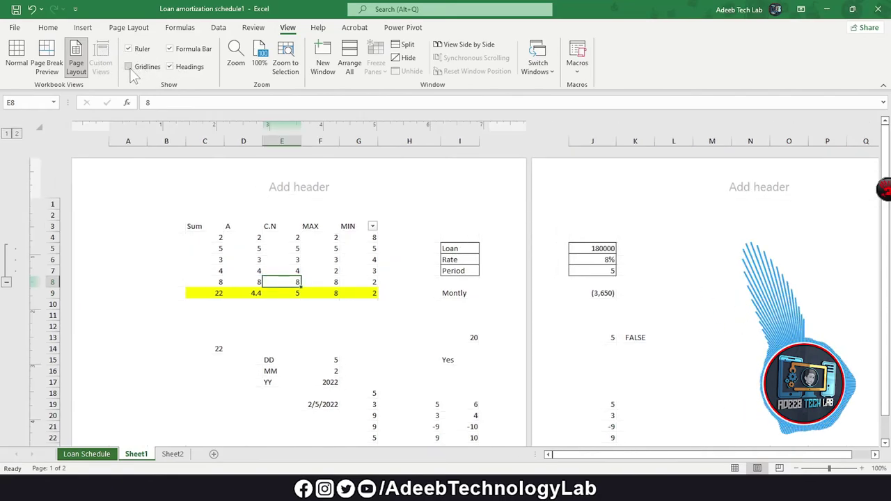
pyautogui.click(130, 67)
pyautogui.moveTo(425, 215); pyautogui.dragTo(420, 376)
pyautogui.click(411, 284)
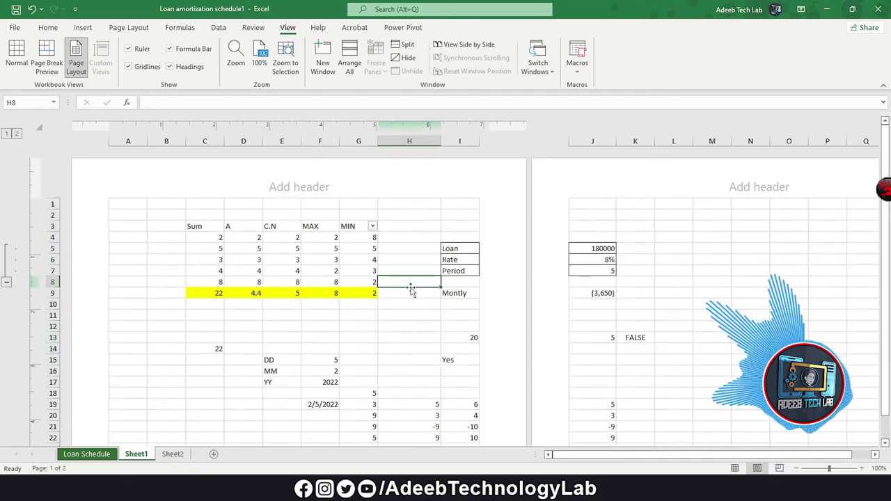
pyautogui.click(415, 325)
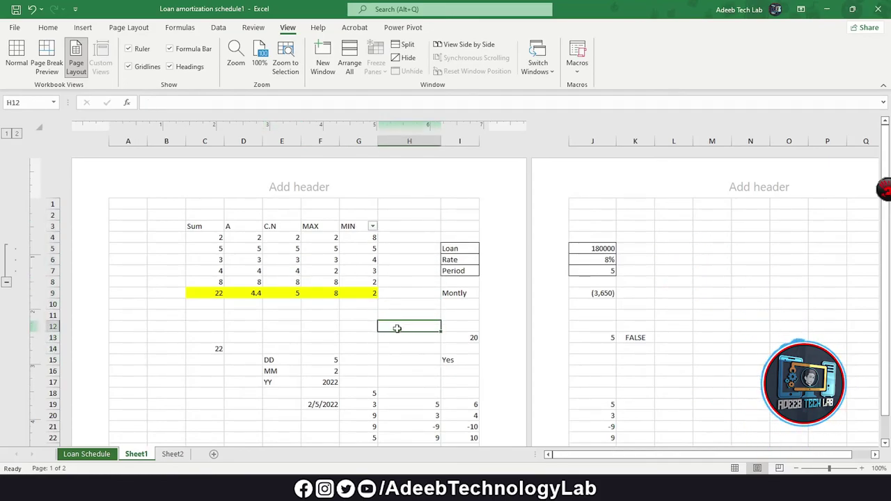
# Step: Toggle gridlines off and on again, zoom in then out, select G8, and show Help options
pyautogui.click(145, 69)
pyautogui.click(147, 68)
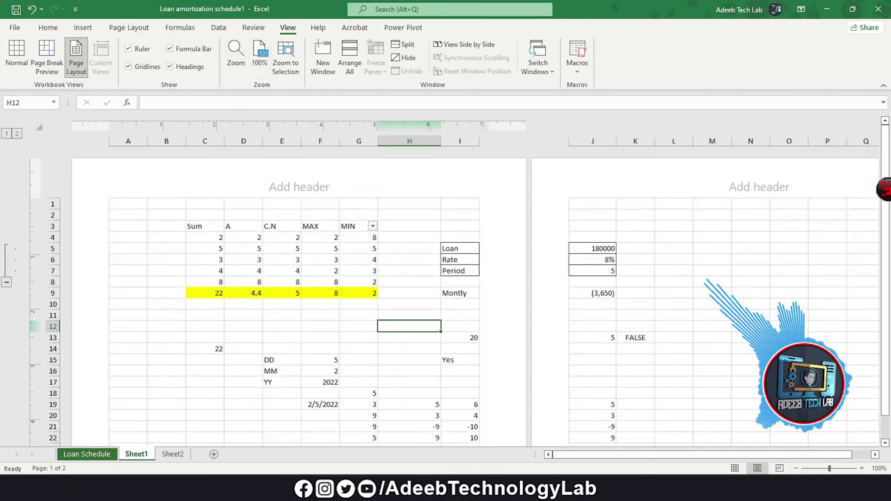
pyautogui.click(848, 470)
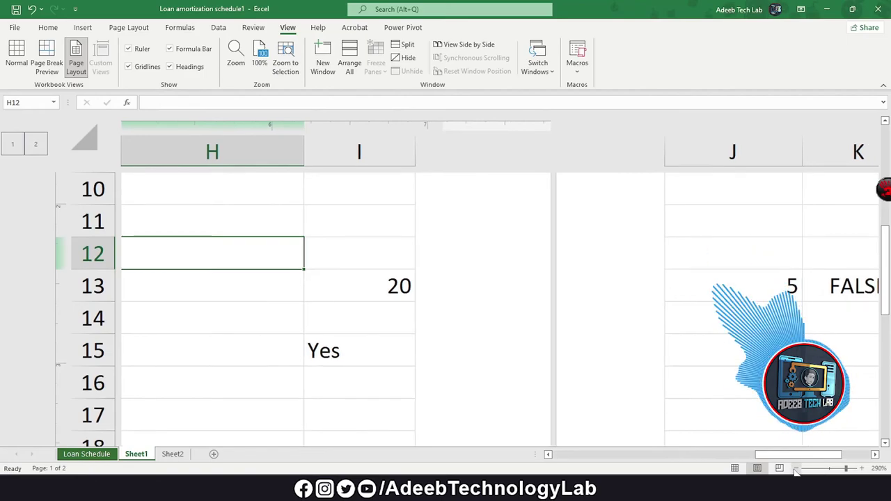
pyautogui.moveTo(798, 470); pyautogui.dragTo(827, 469)
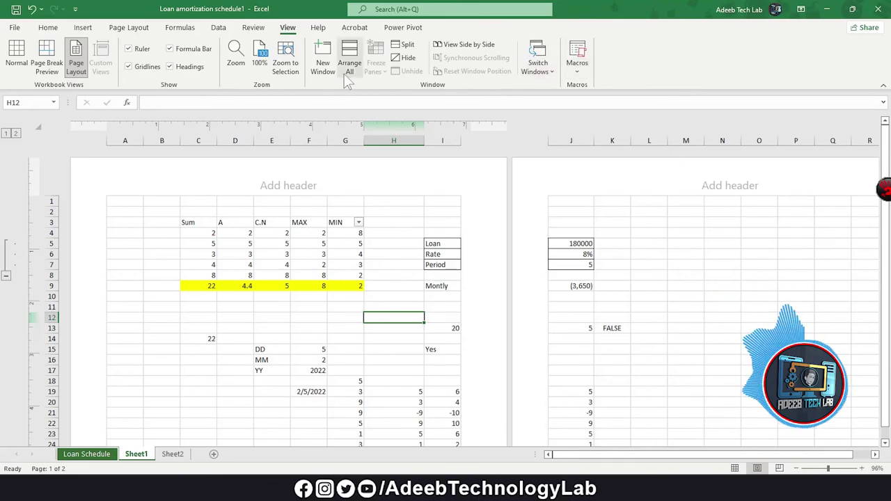
pyautogui.click(336, 275)
pyautogui.click(318, 29)
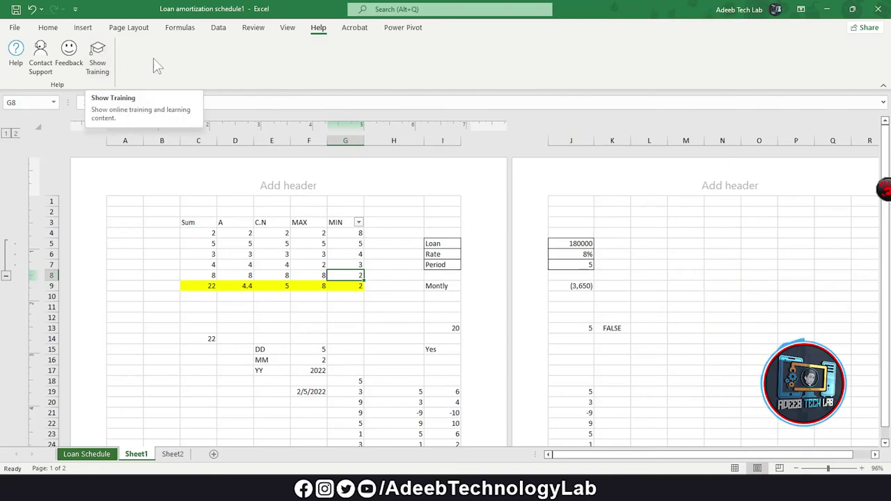
# Step: Browse the Acrobat, Power Pivot, Data, Power Pivot and Insert tabs, finishing on Home
pyautogui.click(355, 30)
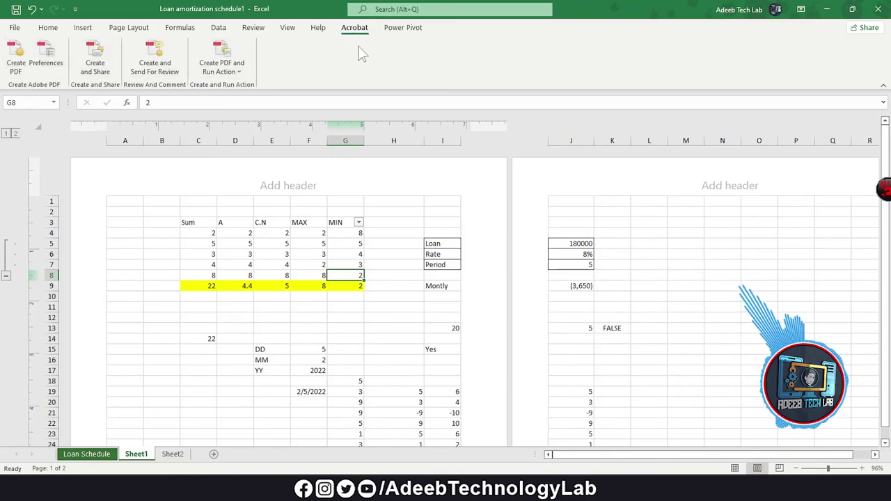
pyautogui.click(404, 29)
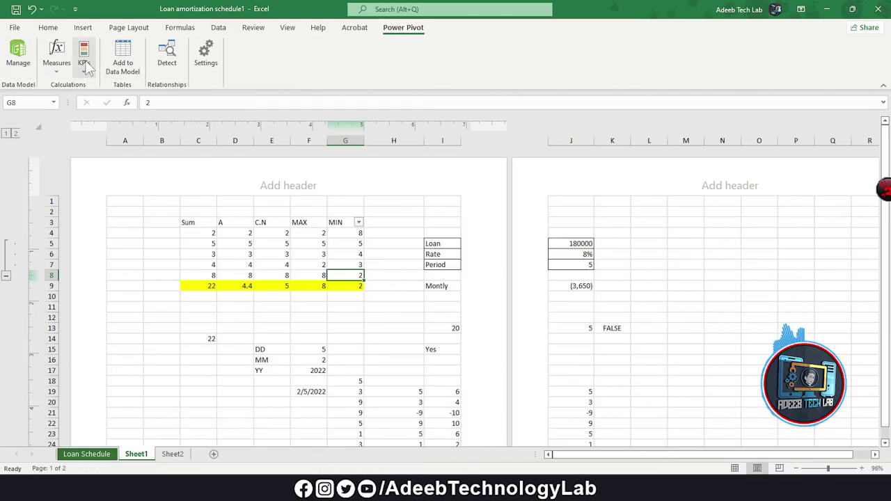
pyautogui.click(218, 29)
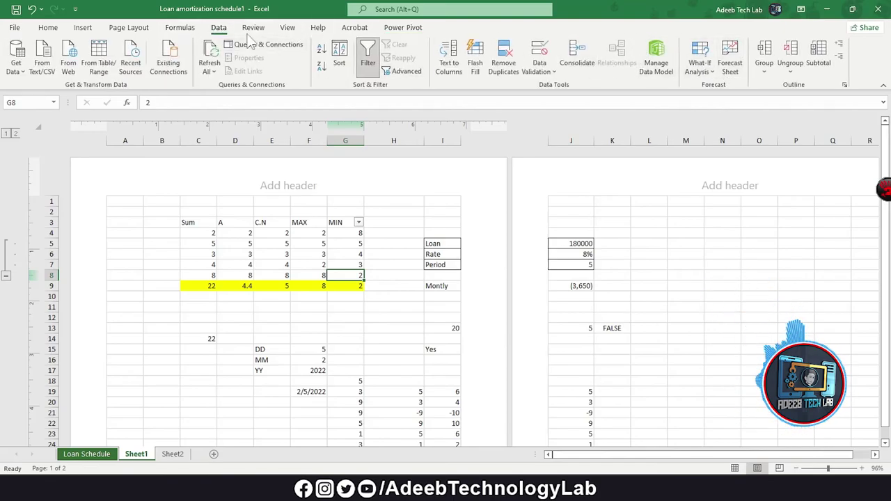
pyautogui.click(398, 28)
pyautogui.click(83, 27)
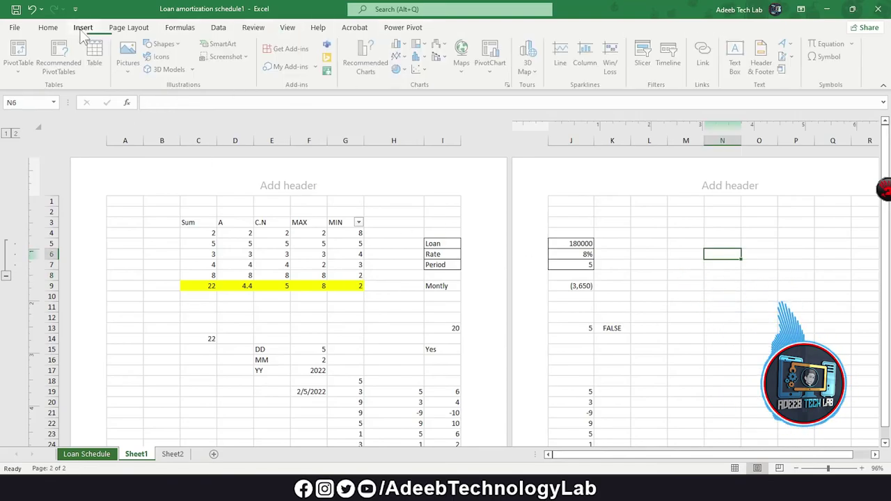
pyautogui.click(49, 28)
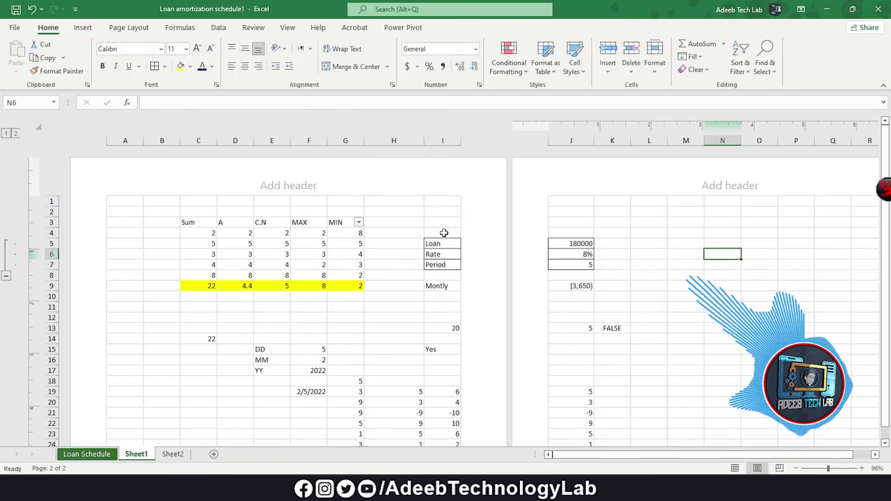
pyautogui.scroll(-4, 315, 288)
pyautogui.scroll(2, 145, 292)
pyautogui.scroll(-4, 155, 281)
pyautogui.moveTo(155, 282); pyautogui.dragTo(262, 397)
pyautogui.click(332, 335)
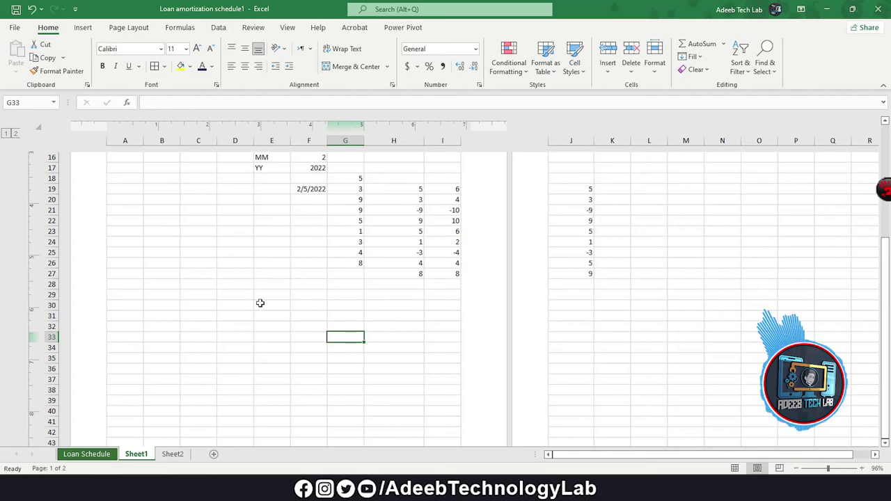
pyautogui.moveTo(235, 295); pyautogui.dragTo(238, 314)
pyautogui.click(287, 304)
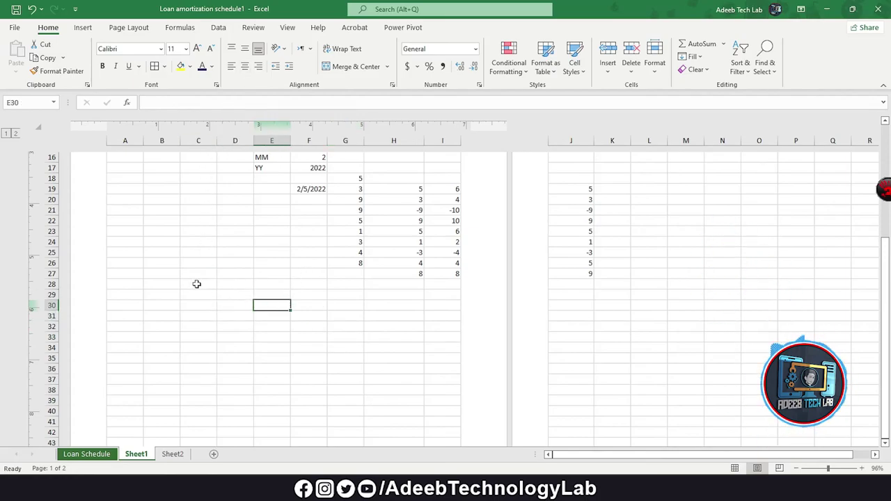
pyautogui.moveTo(196, 284); pyautogui.dragTo(426, 392)
pyautogui.click(324, 328)
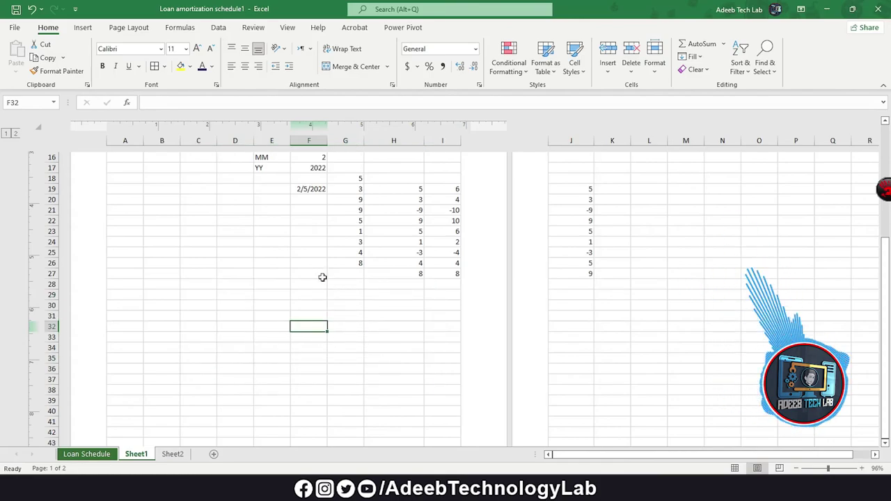
pyautogui.moveTo(162, 284)
pyautogui.mouseDown()
pyautogui.moveTo(318, 397)
pyautogui.moveTo(400, 430)
pyautogui.moveTo(436, 431)
pyautogui.mouseUp()
pyautogui.click(325, 358)
pyautogui.scroll(1, 234, 163)
pyautogui.scroll(5, 289, 202)
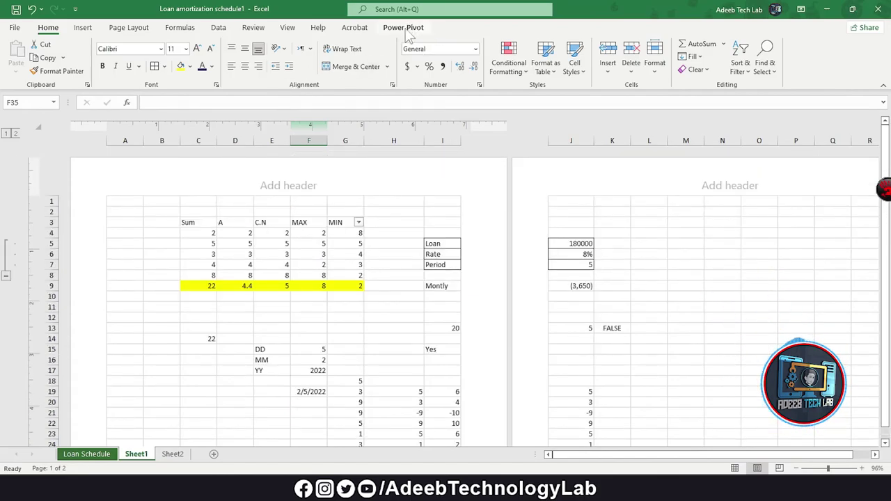